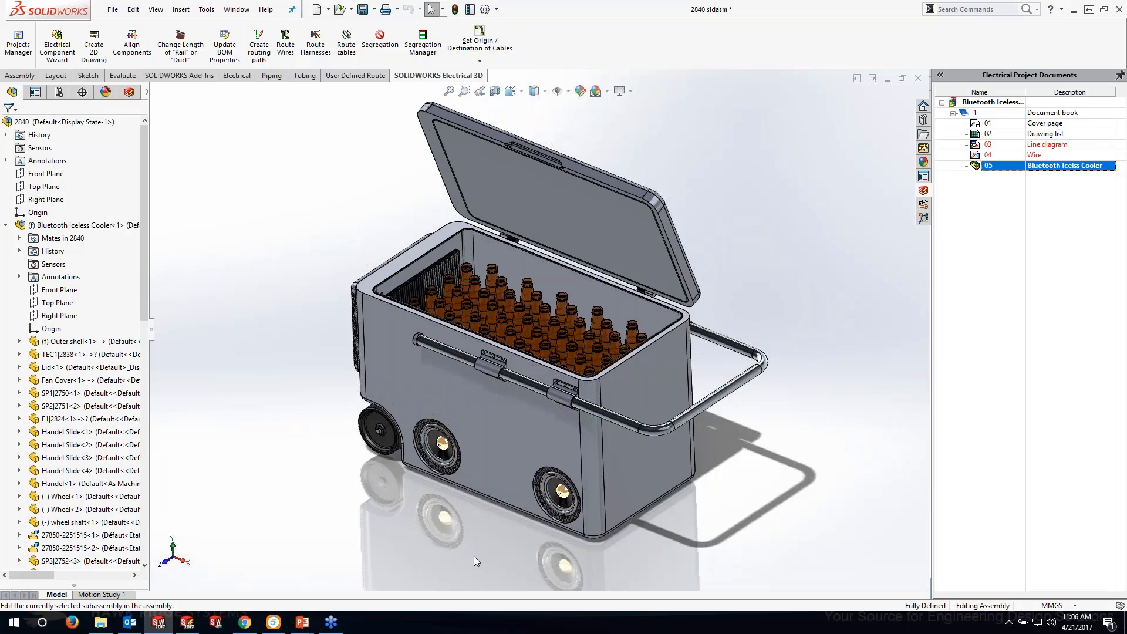
Inspect the circuit board mounted on the underside of the cooler assembly.
middle_drag(498, 571, 543, 360)
scroll(543, 359, down, 5)
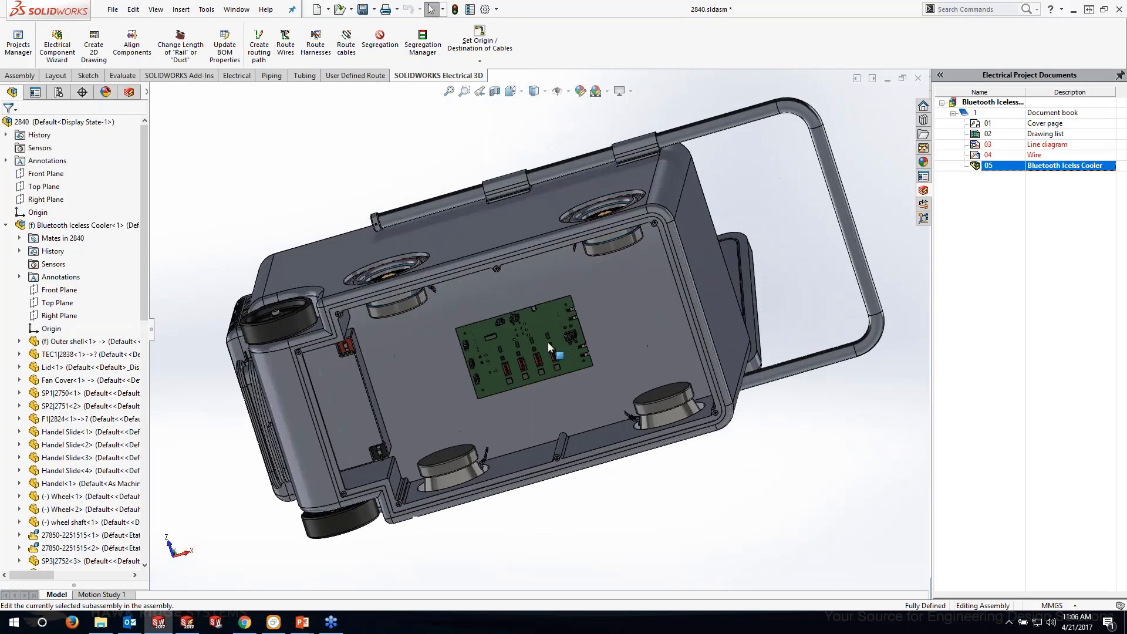
click(550, 316)
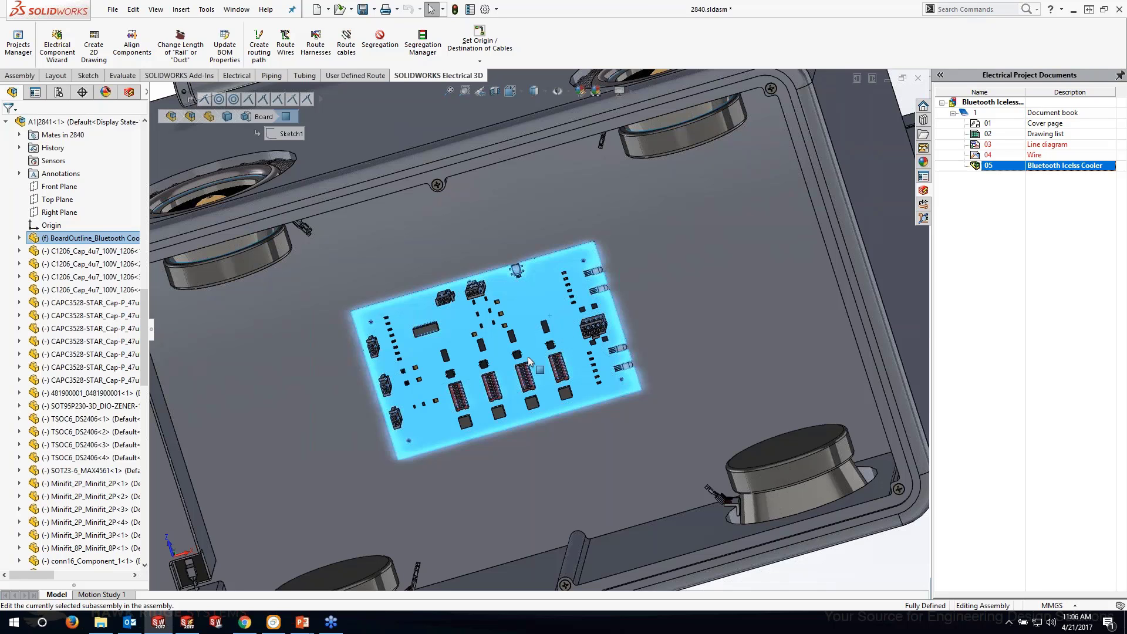
scroll(530, 358, up, 3)
scroll(529, 358, up, 1)
click(636, 467)
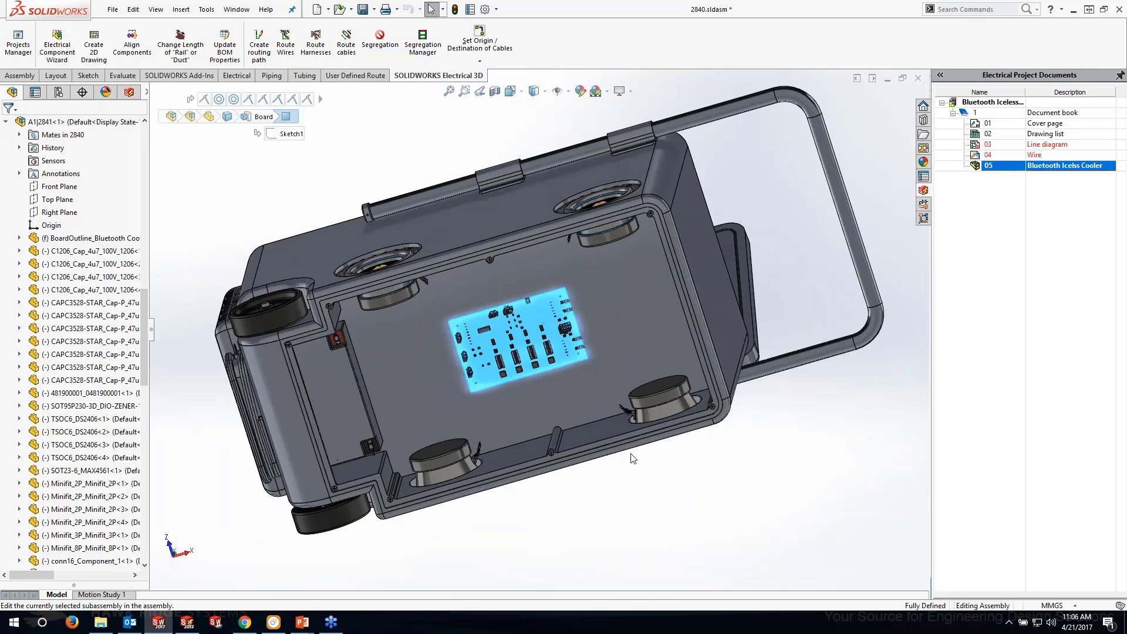
Examine the cooler's bottle compartment and the speakers on its front face.
middle_drag(607, 373, 571, 560)
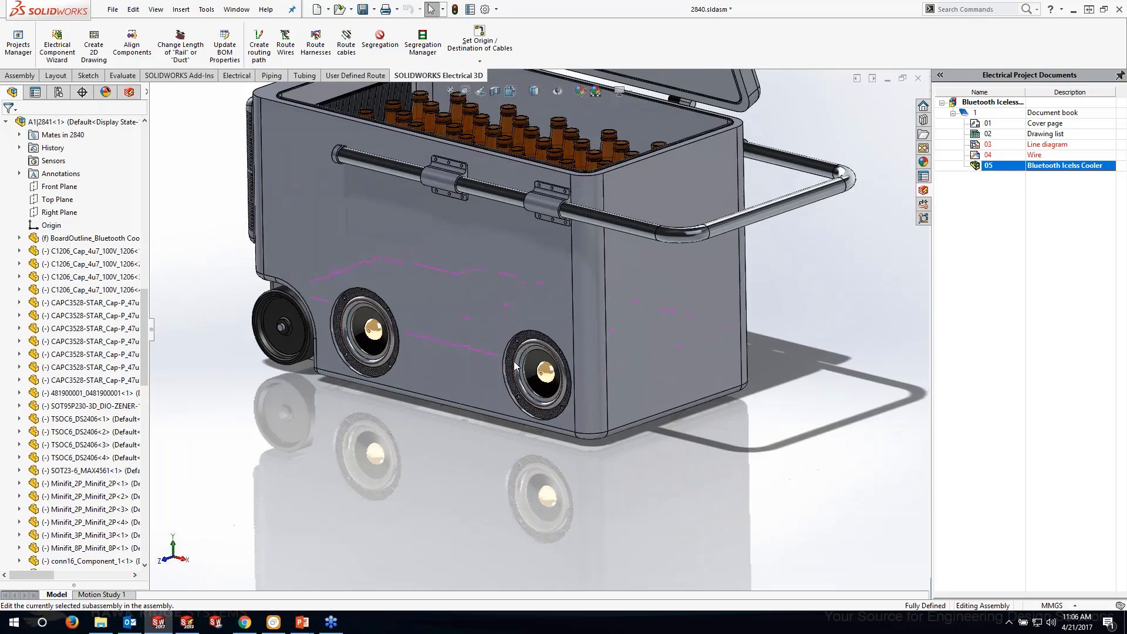
scroll(508, 344, up, 4)
scroll(433, 246, down, 4)
middle_drag(501, 227, 515, 319)
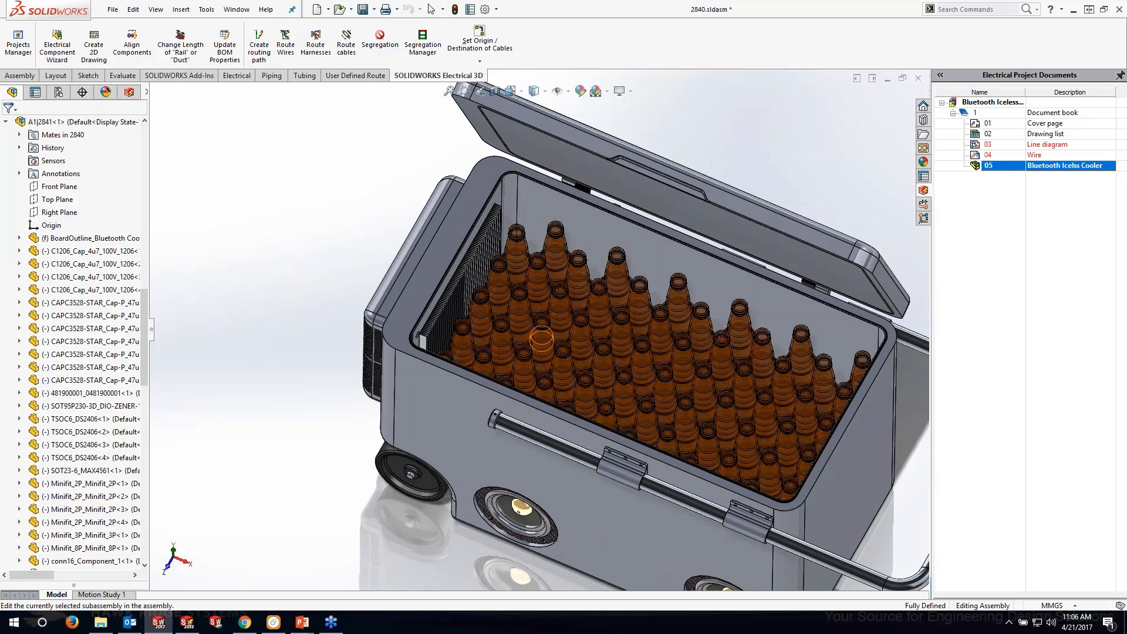
middle_drag(646, 427, 647, 360)
scroll(648, 432, up, 2)
scroll(650, 442, down, 3)
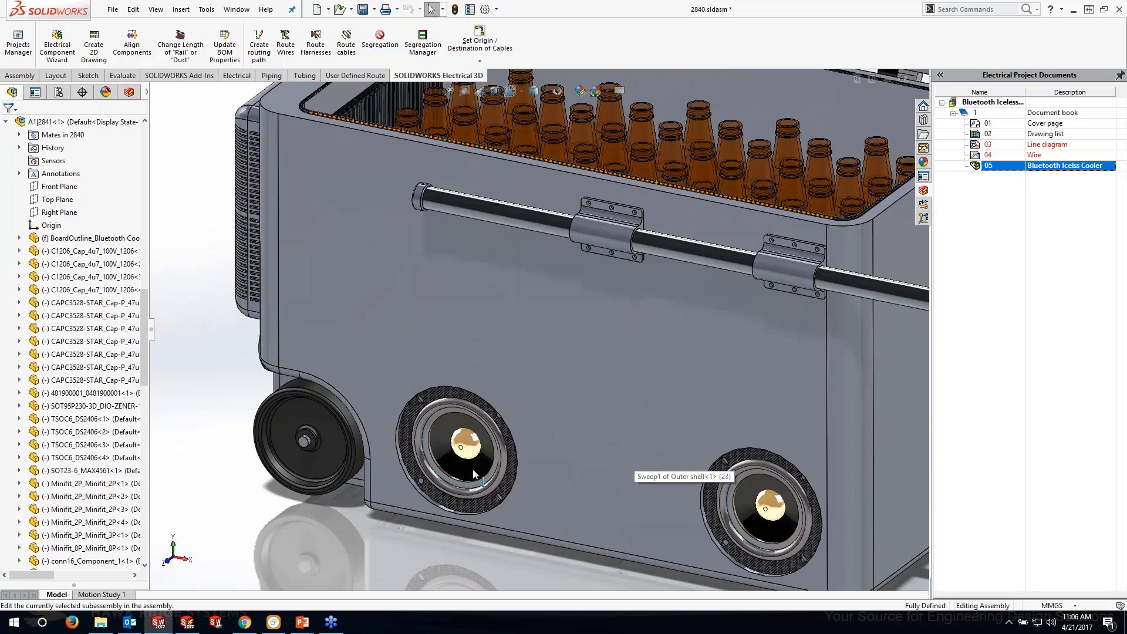
scroll(545, 498, down, 1)
middle_drag(546, 498, 557, 446)
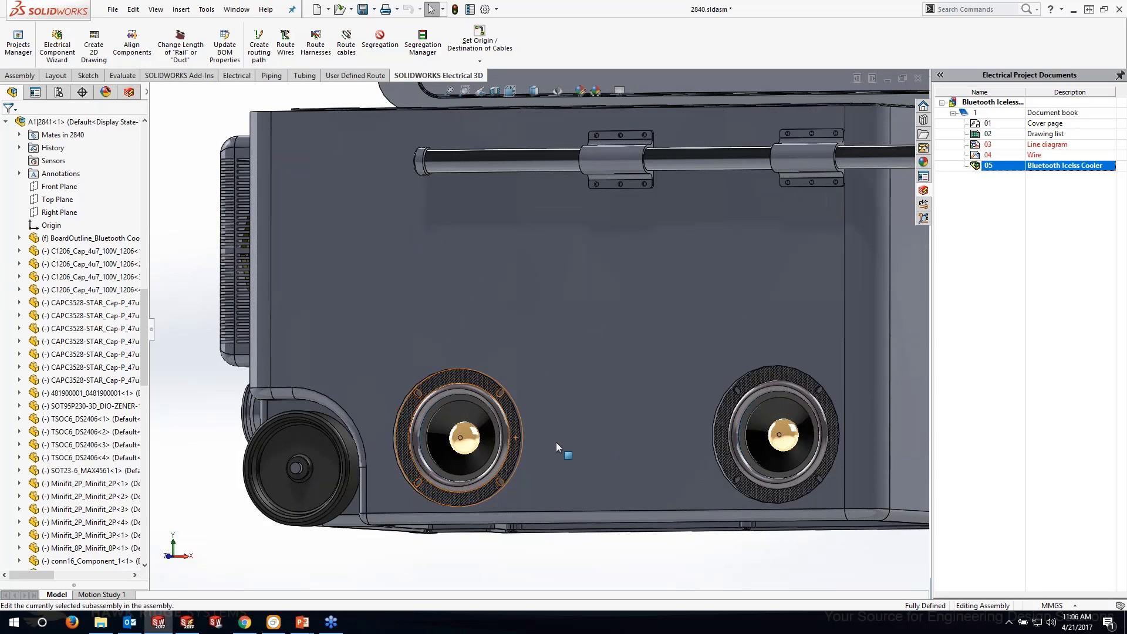
scroll(555, 442, up, 5)
middle_drag(431, 382, 466, 567)
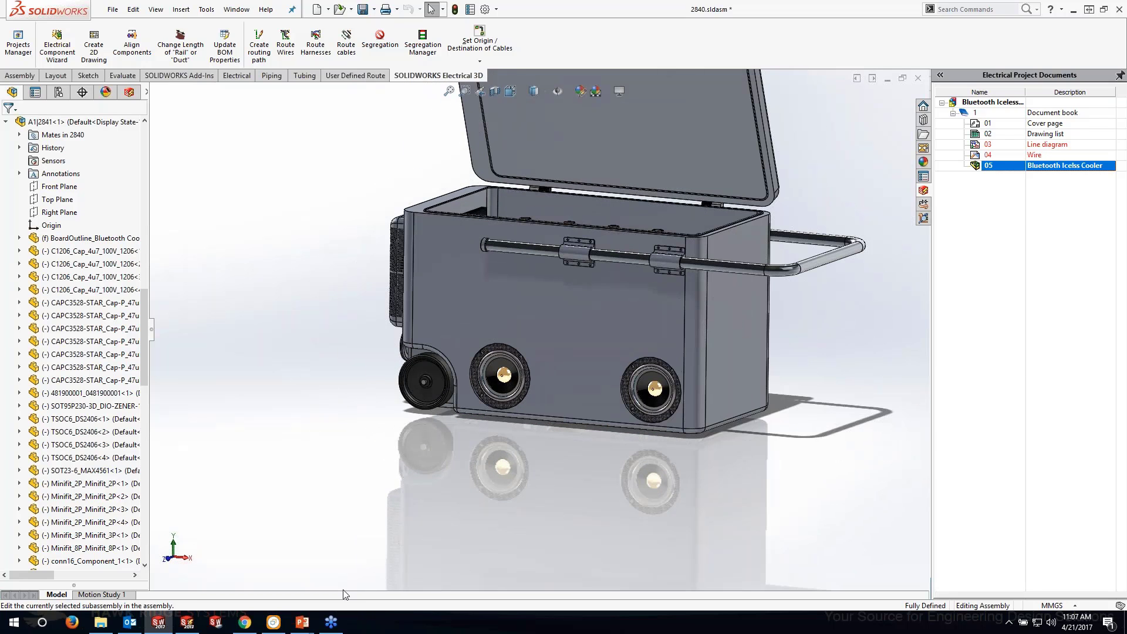
Switch to SOLIDWORKS Electrical and view the whole 04 - Wire schematic.
click(184, 628)
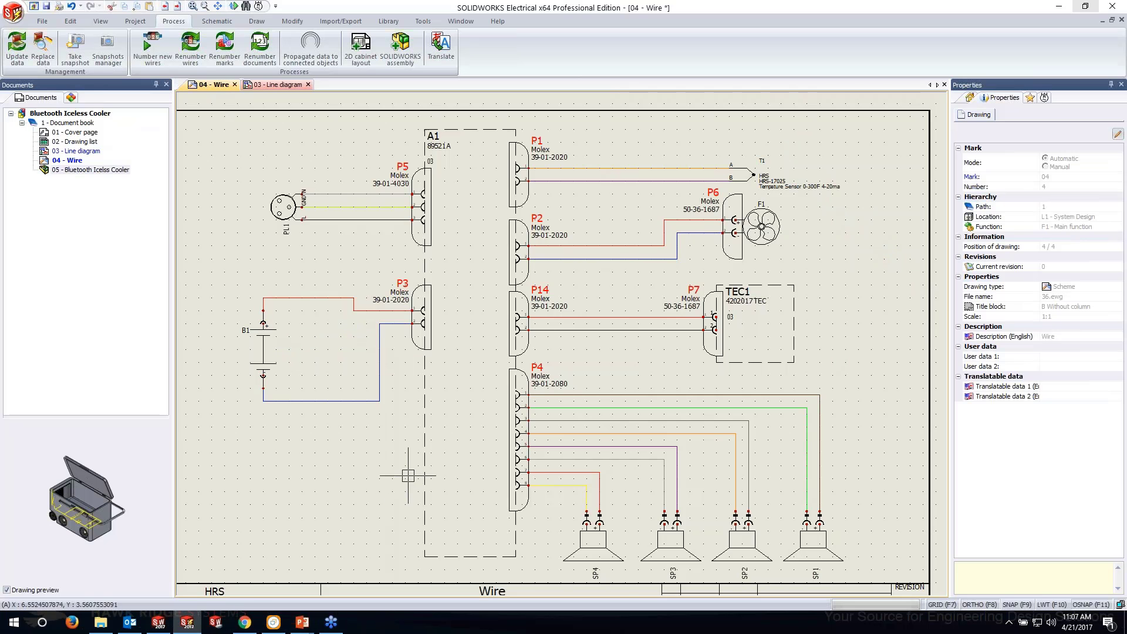
scroll(408, 475, down, 1)
middle_drag(409, 476, 470, 462)
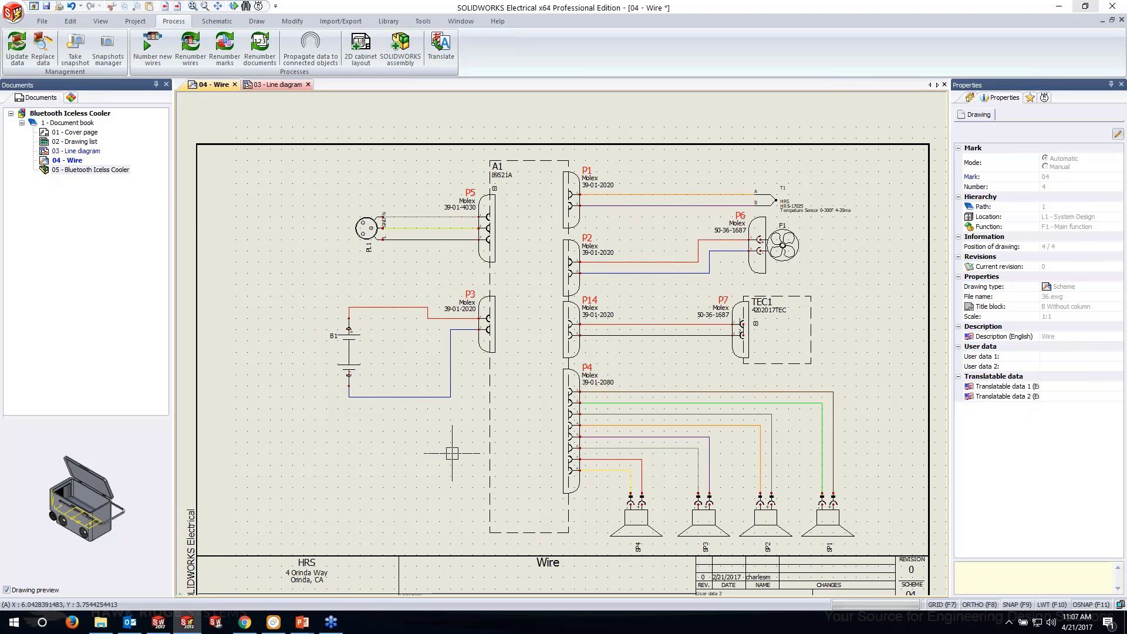
Start a new project from the "Ansi with Extra Wire Types" template in the Projects Manager.
click(42, 23)
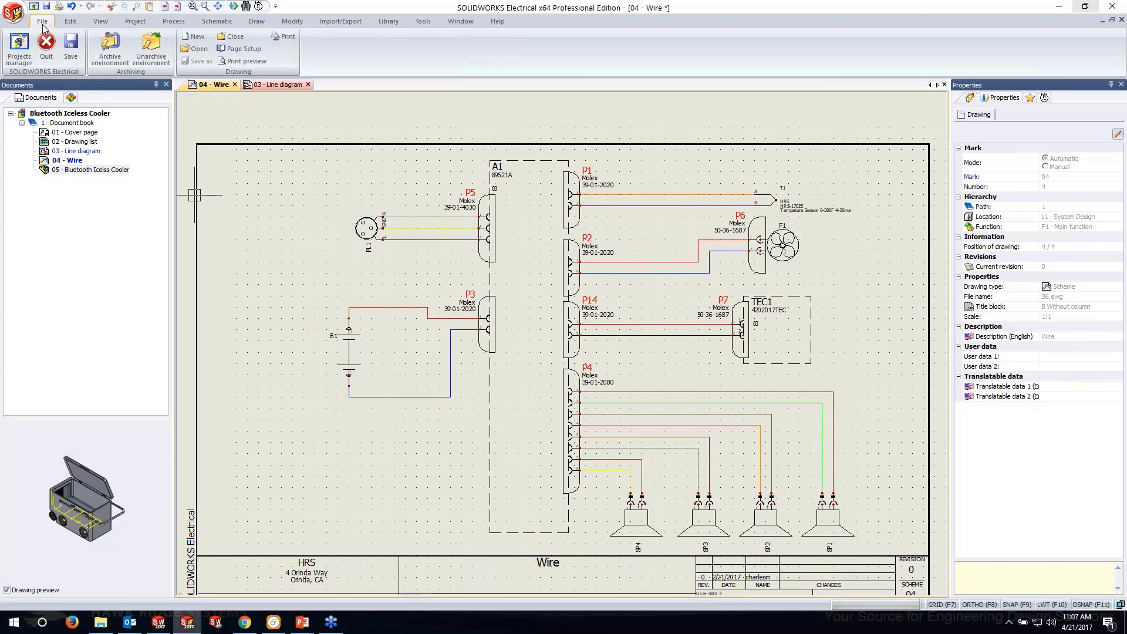
click(19, 47)
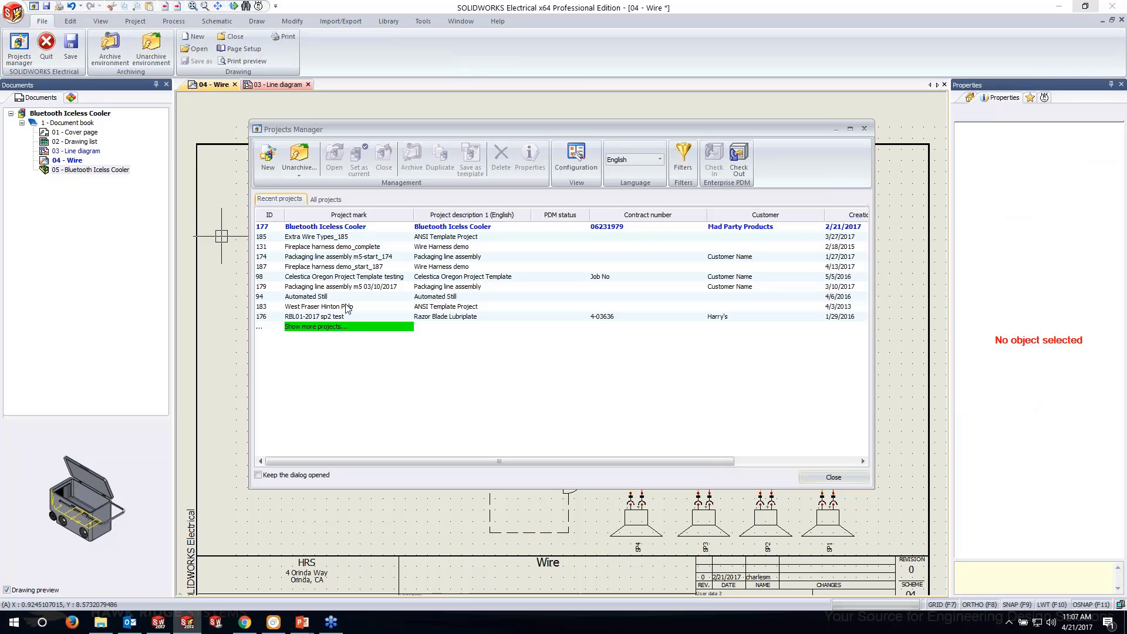
click(268, 157)
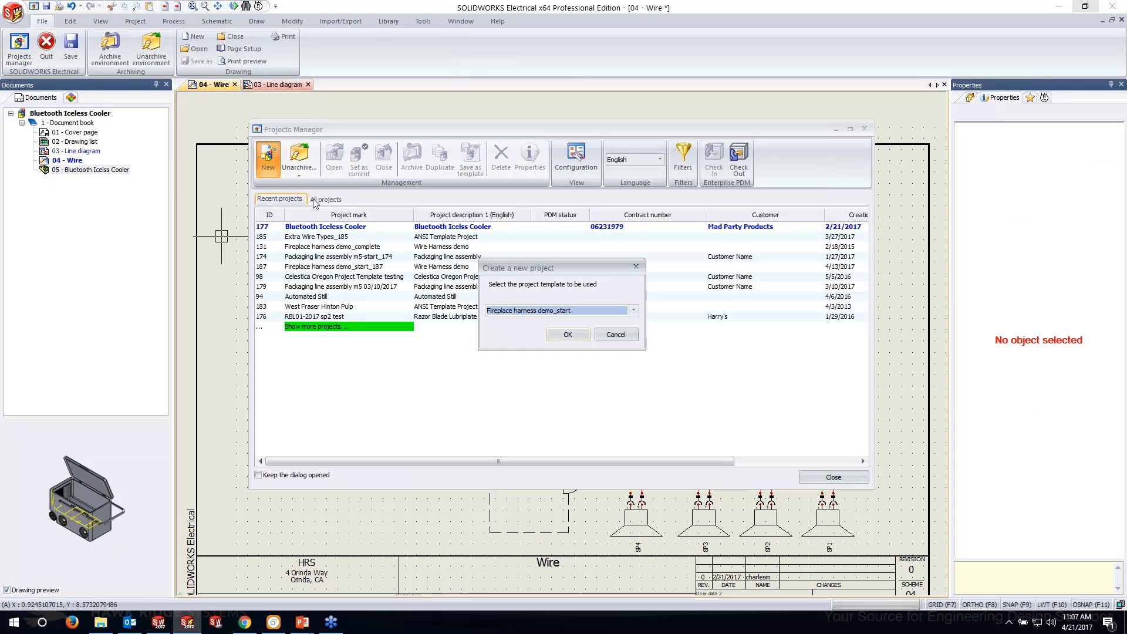
click(575, 311)
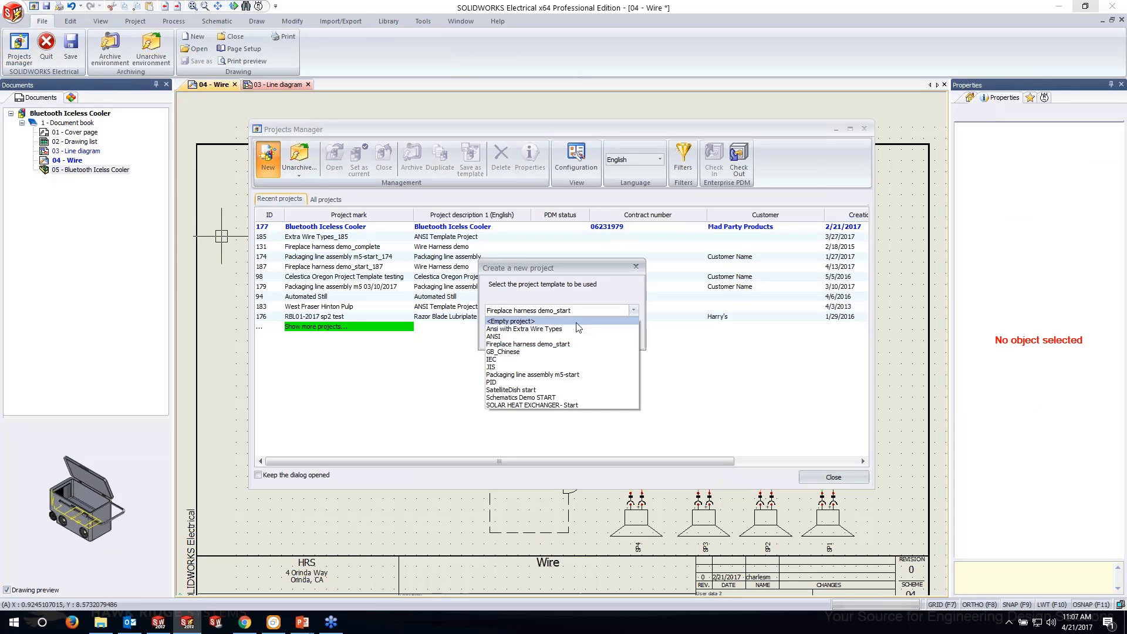
click(571, 329)
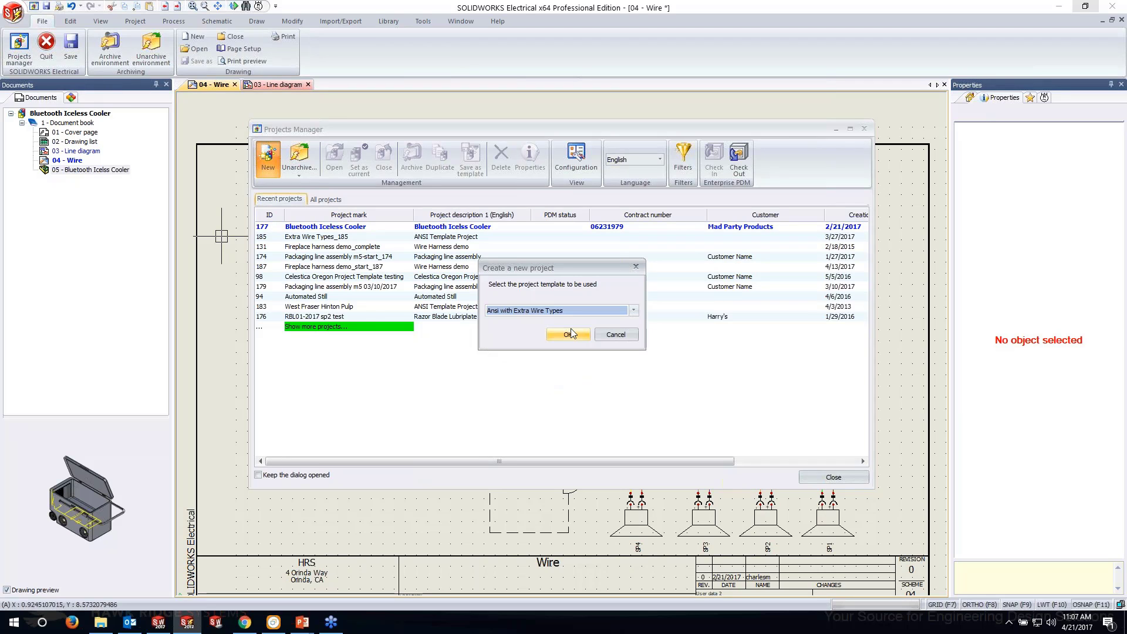
click(568, 334)
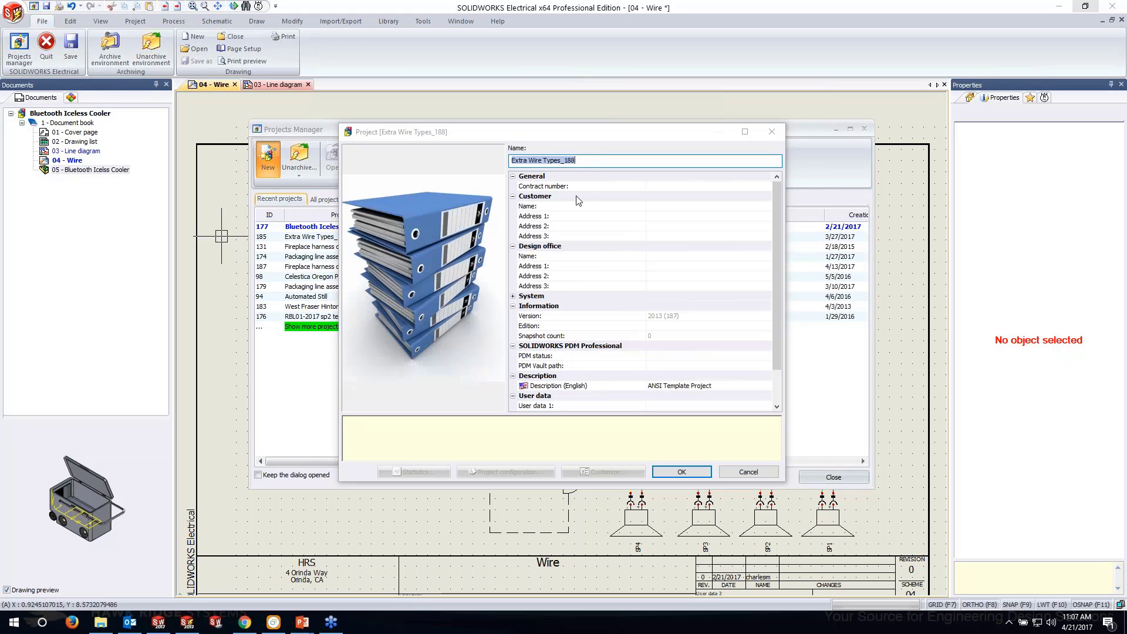
Name the project "Bluetooth Iceless Cooler 2" and set the design office name to "Hawk Ridge Systems".
drag(589, 161, 477, 174)
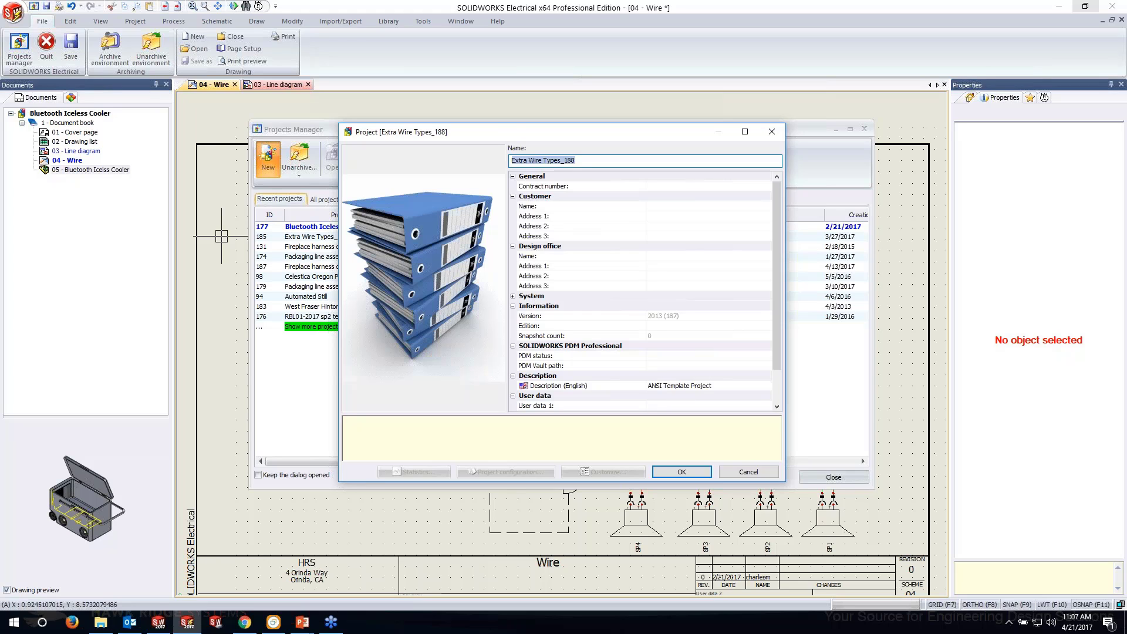
text(Bluetooth Iceless Cooler 2)
click(671, 256)
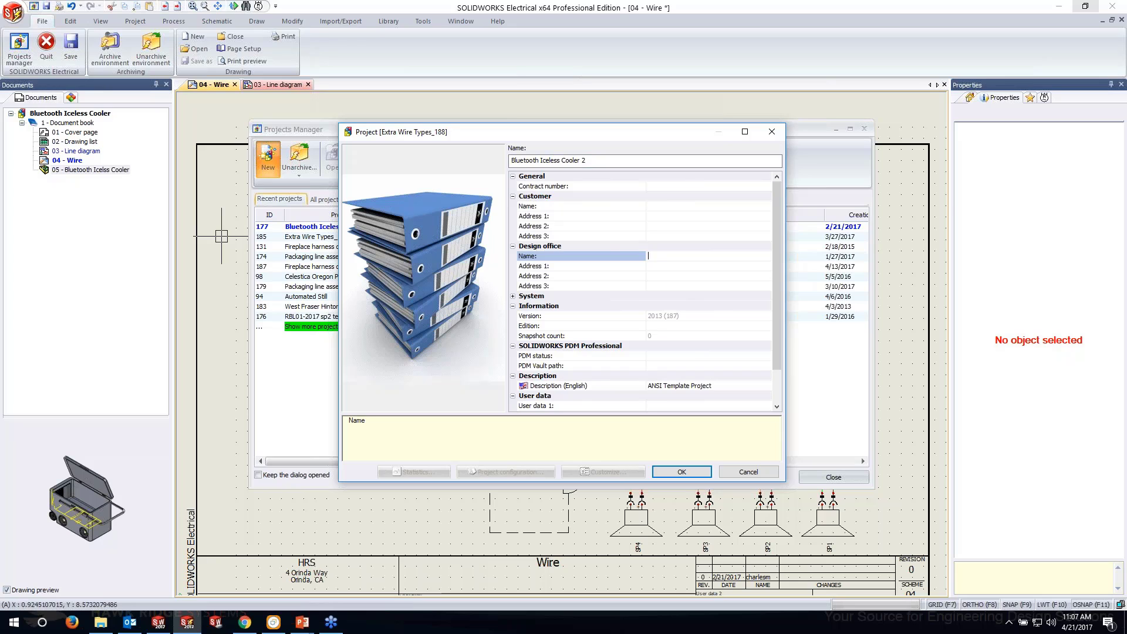
text(Hawk Ridge Systems)
key(Tab)
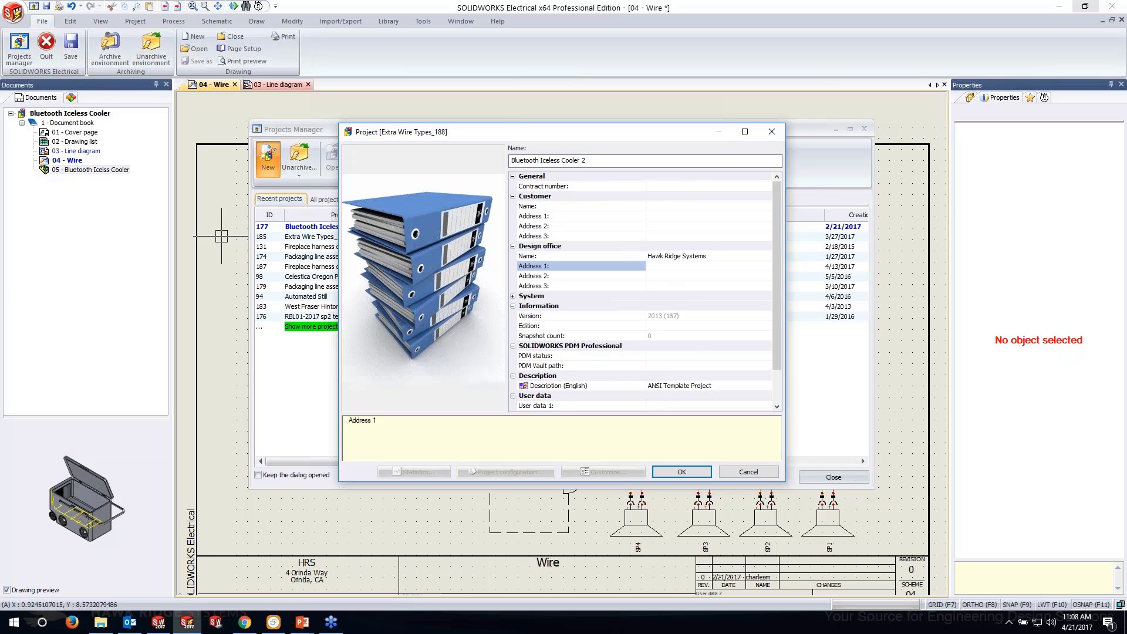
Fill in the design office's street address in Address 1 and its city, state and ZIP code in Address 2.
text(9650Gate)
key(BackSpace)
key(BackSpace)
key(BackSpace)
text(Gateway Dr)
click(662, 274)
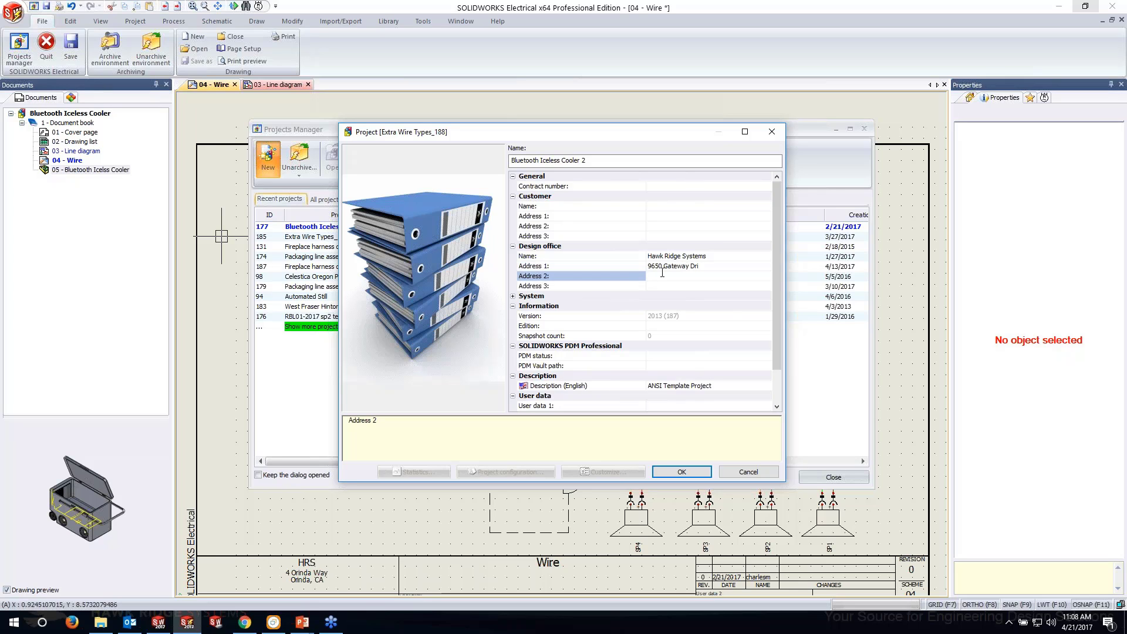
text(Reno, NV 89521)
Replace the template's English description with one for the Bluetooth cooler and create the project.
scroll(696, 344, down, 2)
click(729, 347)
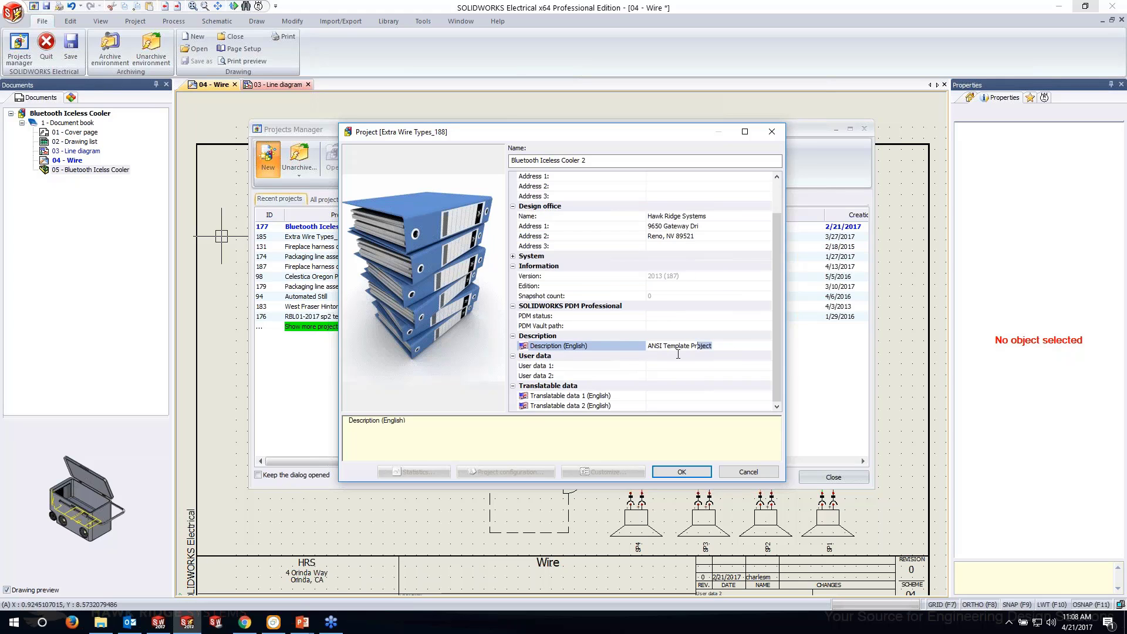
text(Blue IToth)
key(BackSpace)
key(BackSpace)
key(BackSpace)
key(BackSpace)
text(toth Colleler)
click(681, 471)
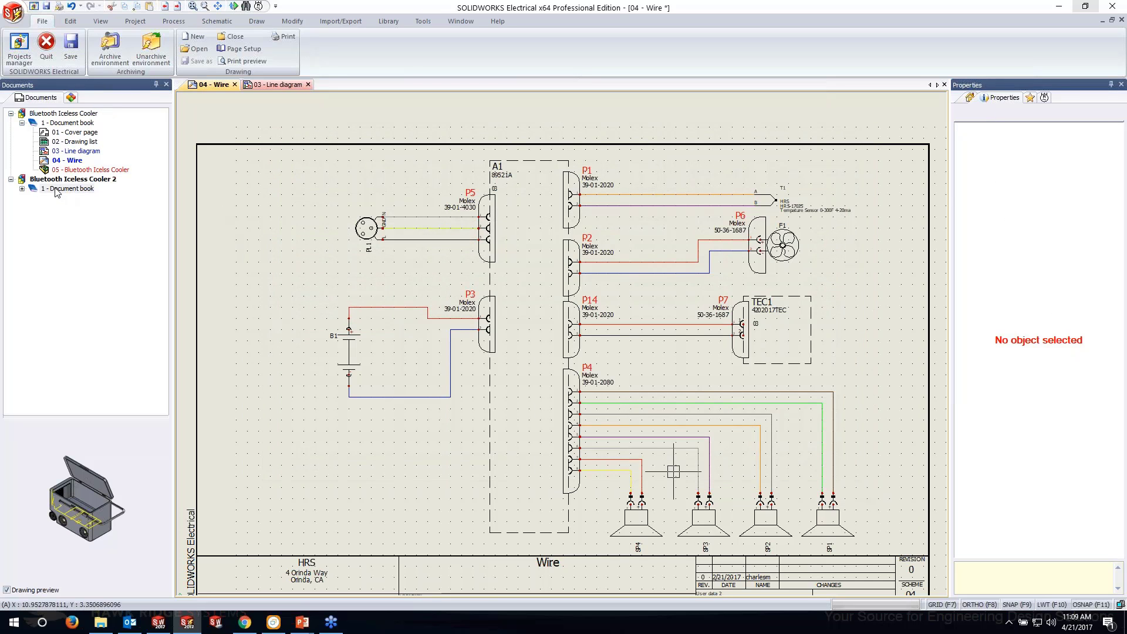
Expand the document book of Bluetooth Iceless Cooler 2 and close the open Line diagram and Wire drawings.
click(21, 188)
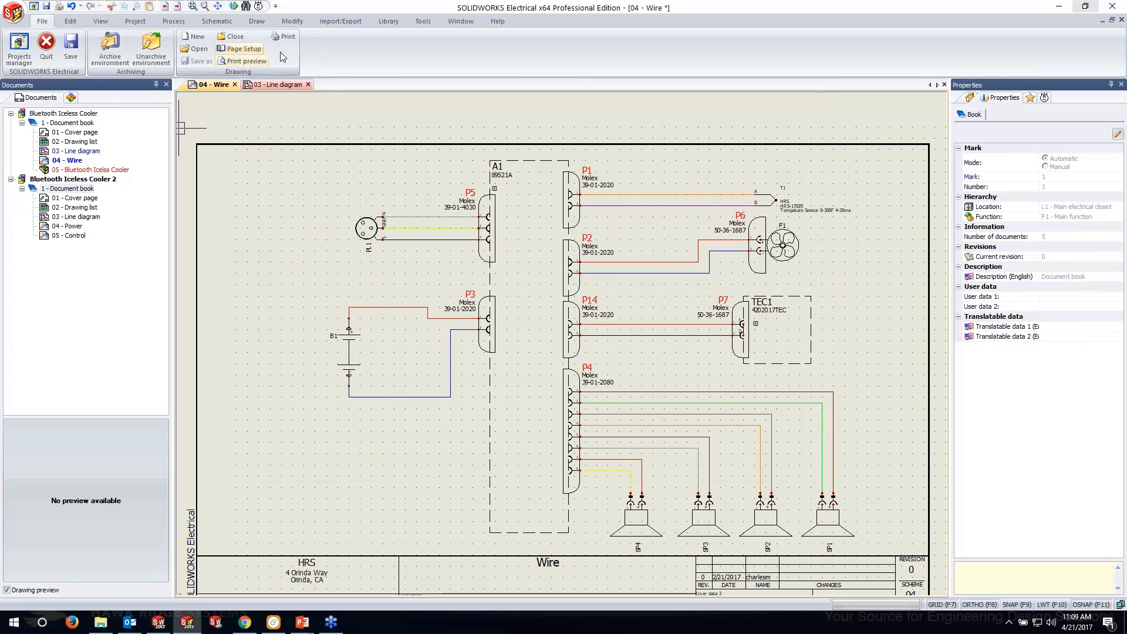
click(307, 84)
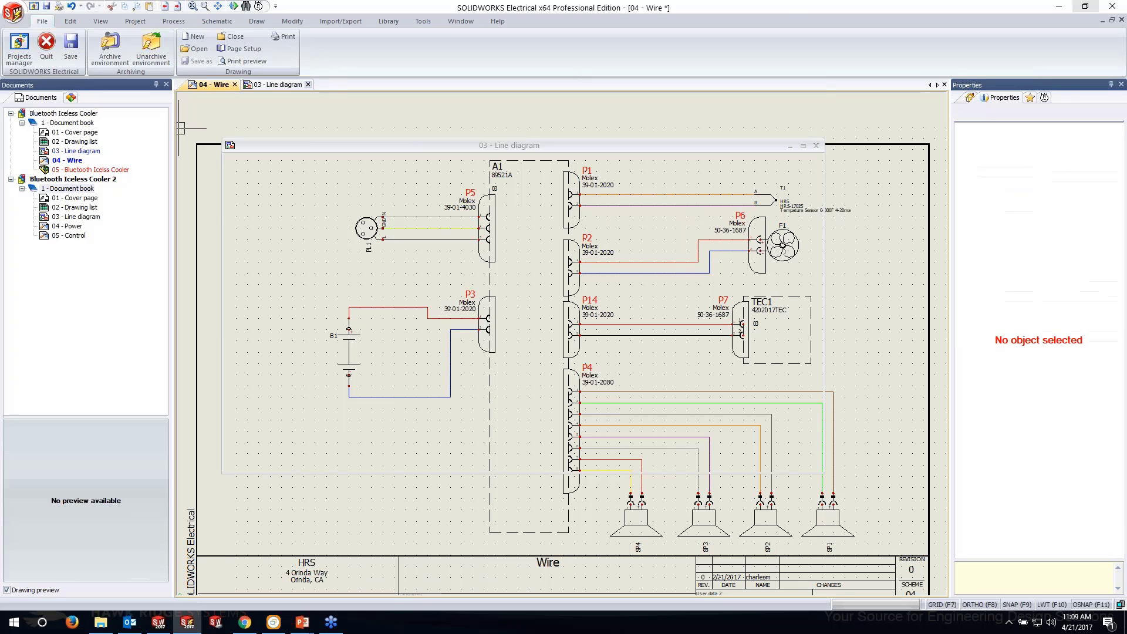
click(236, 85)
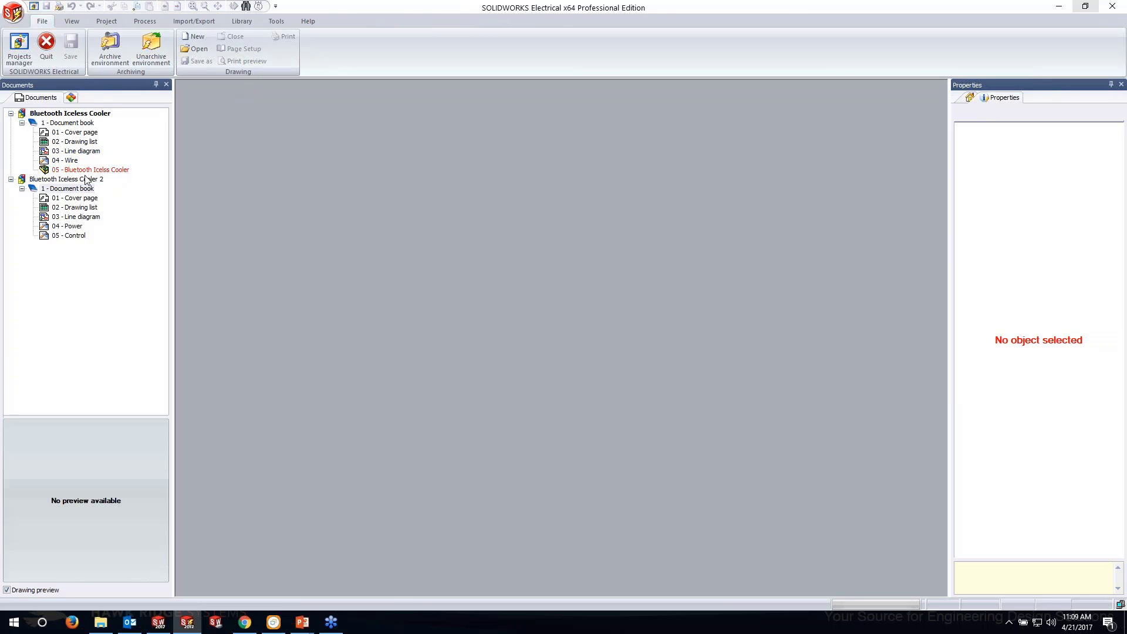
Open the 01 - Cover page drawing of Bluetooth Iceless Cooler 2.
click(77, 227)
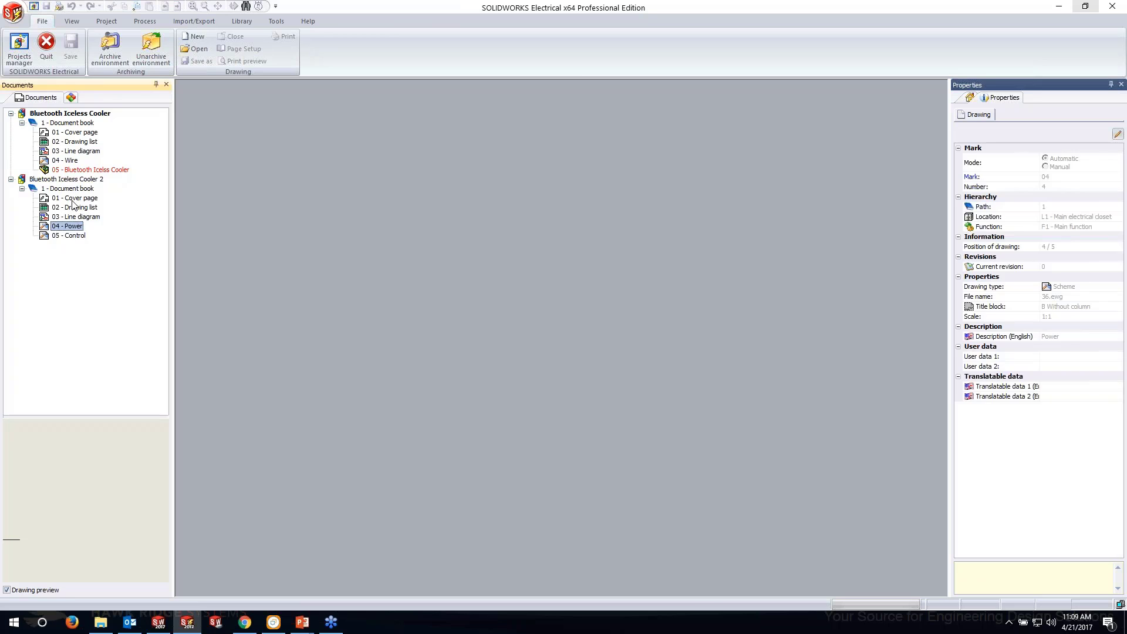
click(74, 200)
double_click(74, 203)
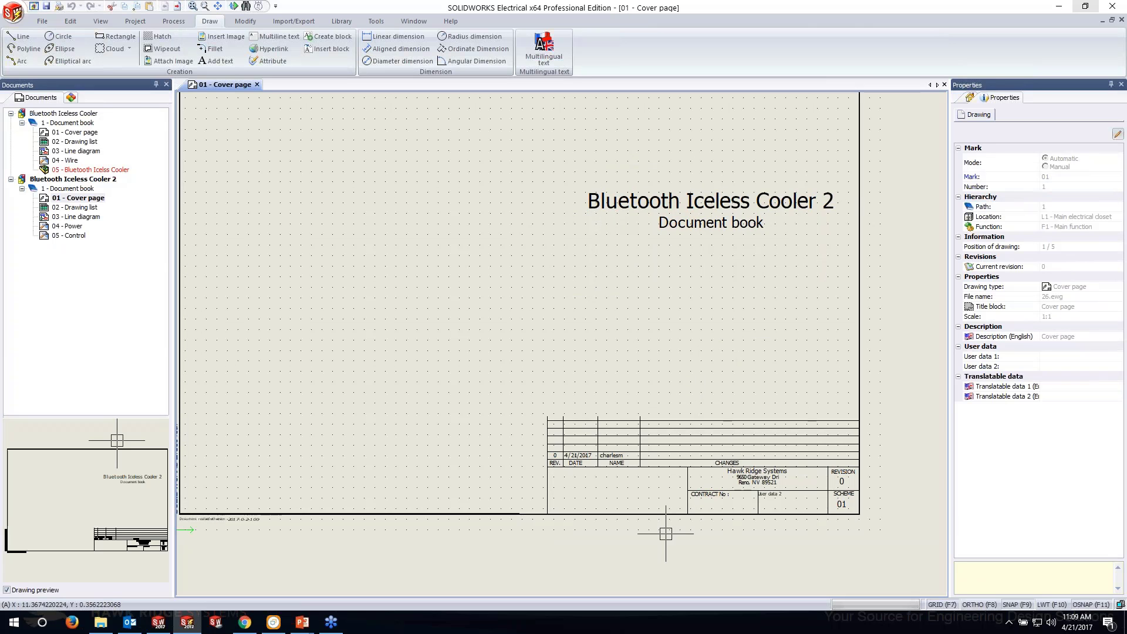
Examine the cover page's title block, including the design office details, revision rows, contract number and user data fields.
scroll(780, 478, up, 4)
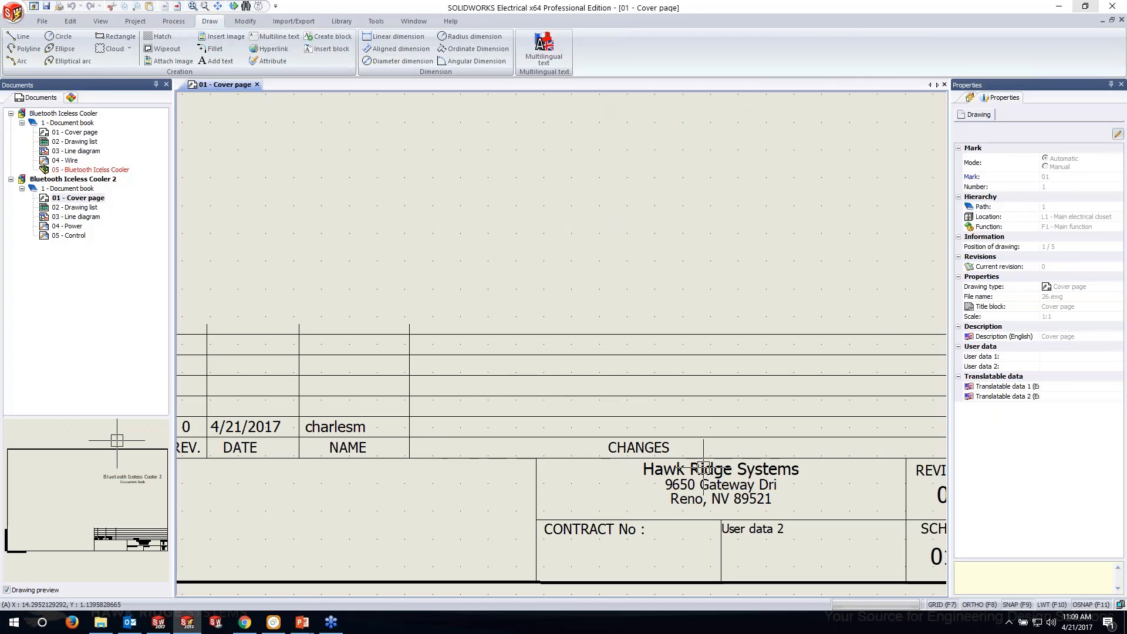
scroll(779, 512, down, 3)
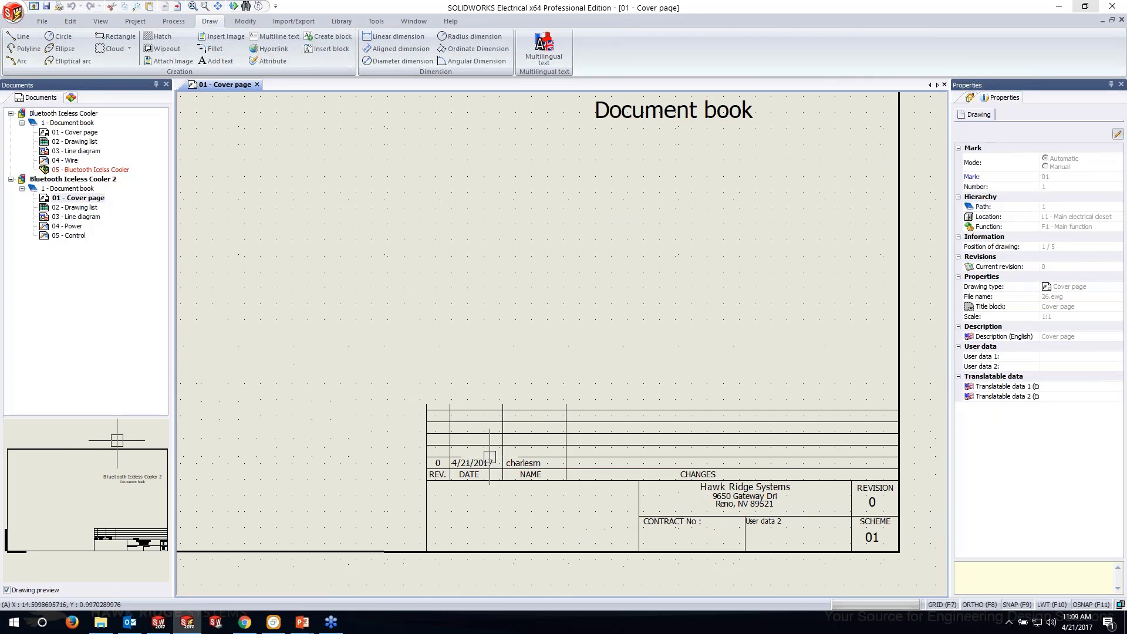
scroll(487, 457, up, 3)
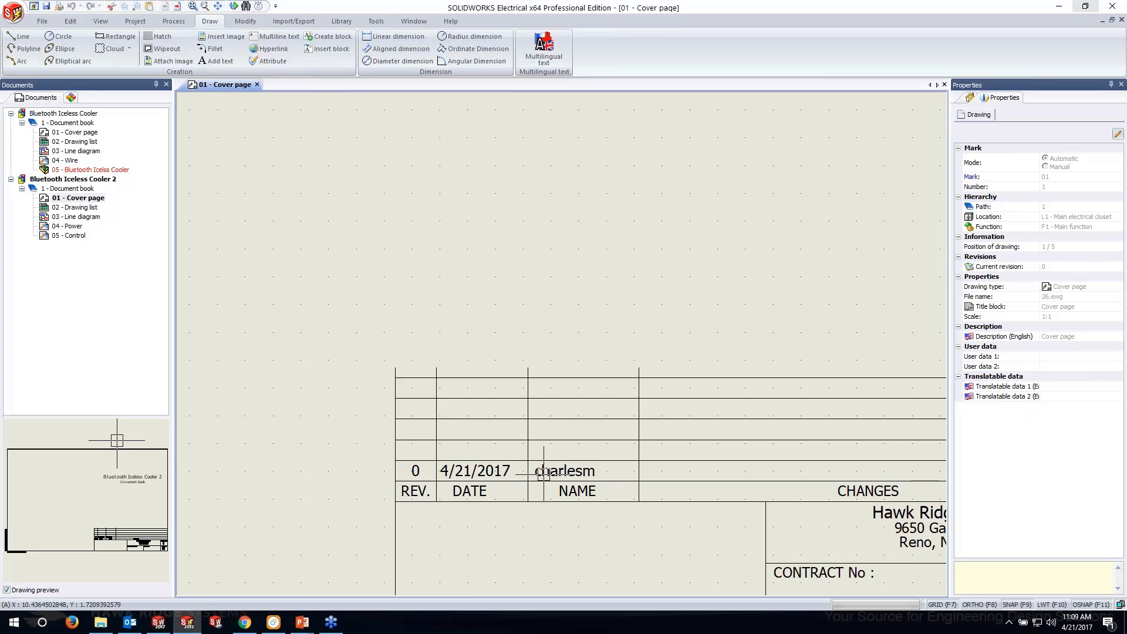
scroll(544, 472, down, 4)
middle_drag(609, 504, 509, 427)
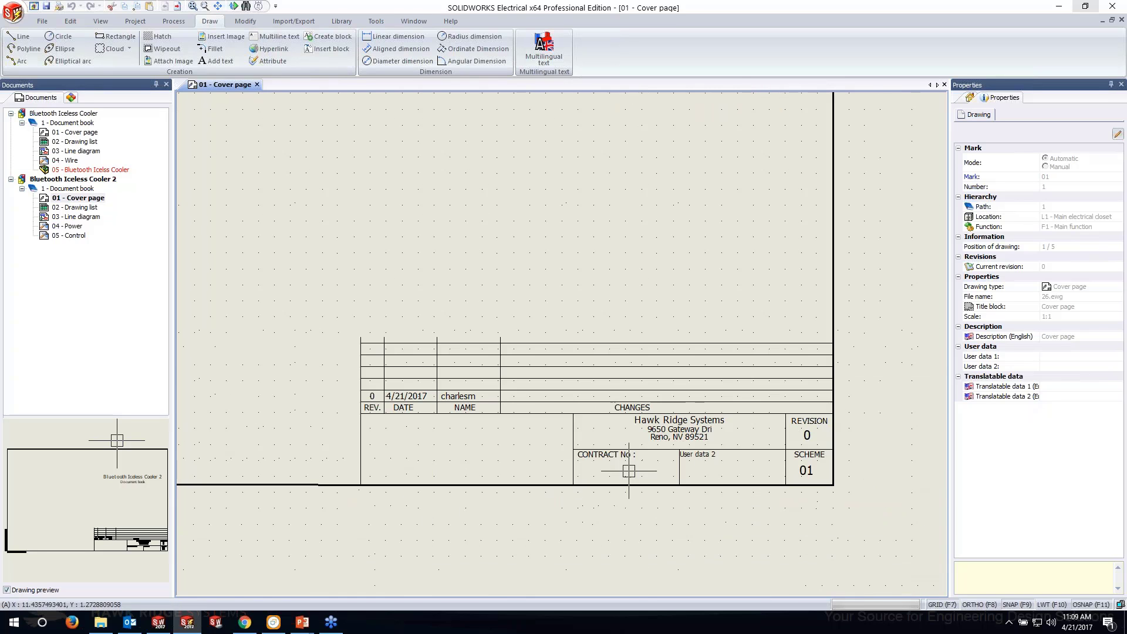
scroll(738, 454, up, 2)
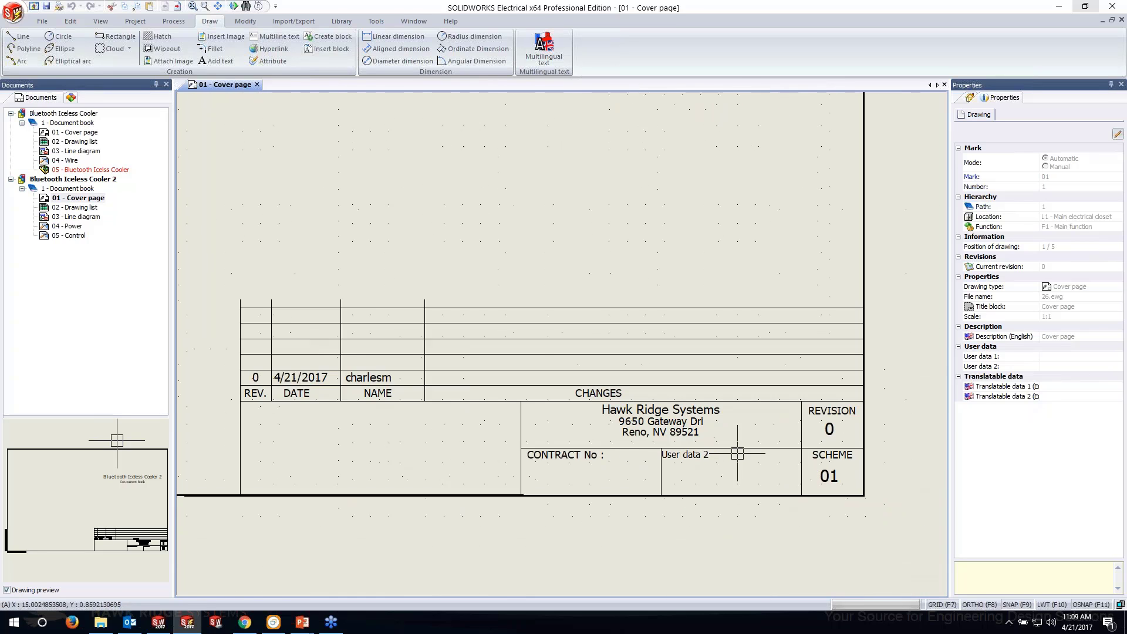
scroll(737, 454, down, 7)
middle_drag(497, 359, 521, 376)
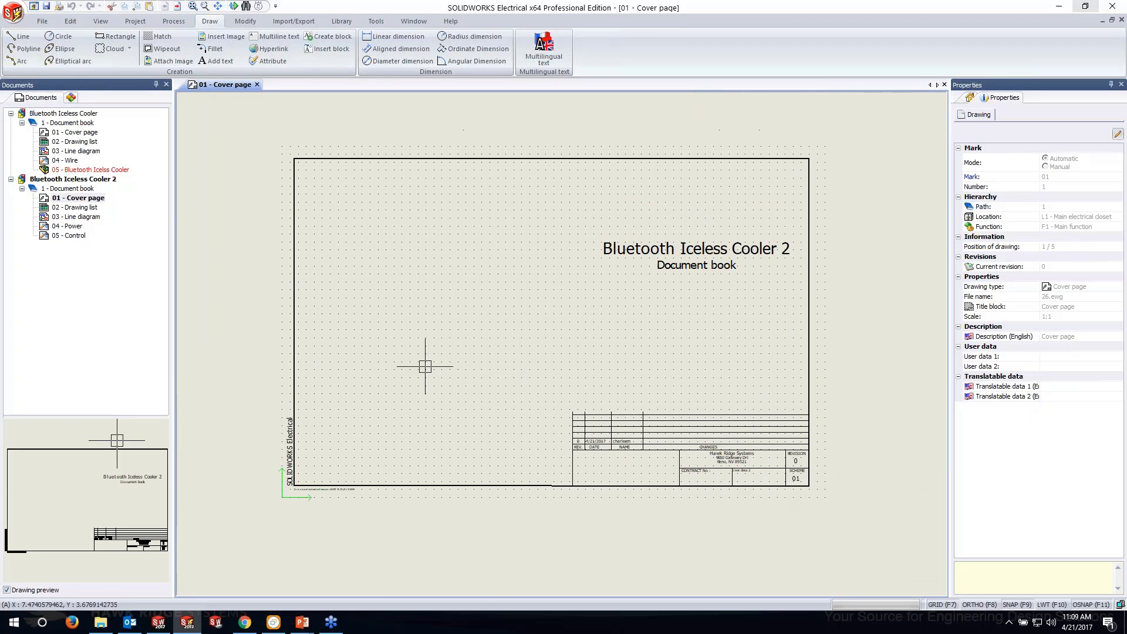
Open the 02 - Drawing list of Bluetooth Iceless Cooler 2.
click(88, 208)
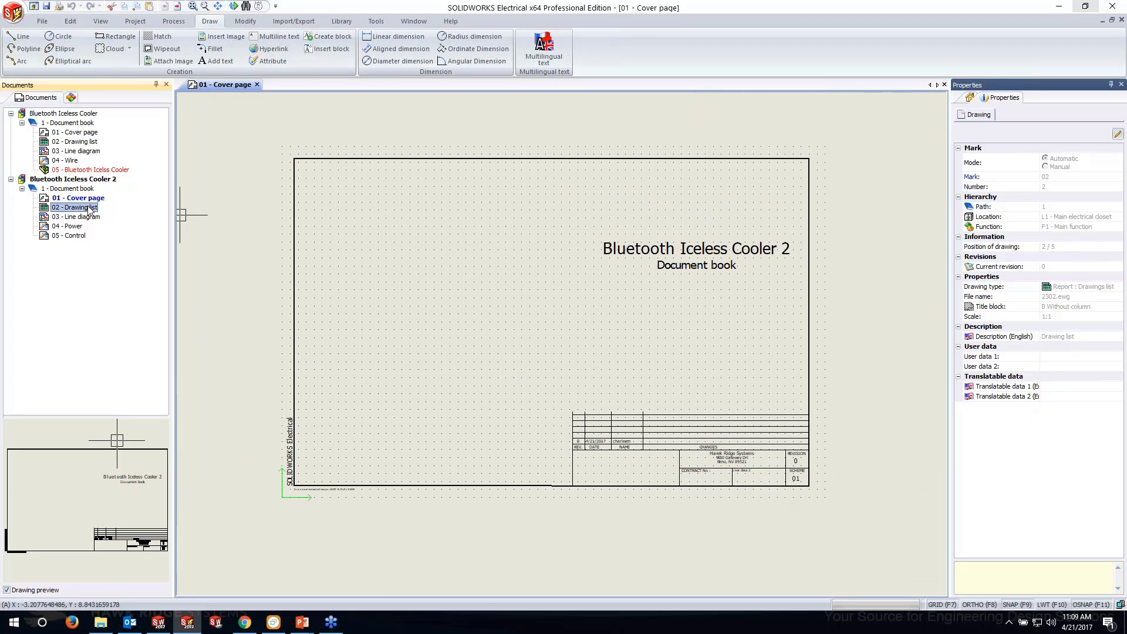
double_click(88, 207)
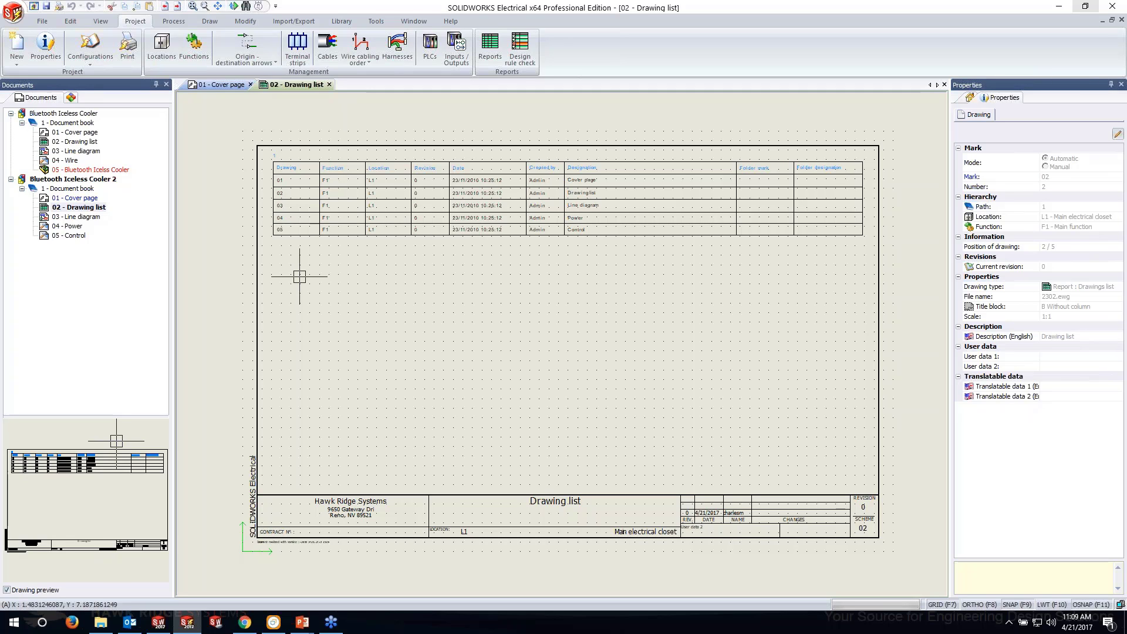
Delete the 05 - Control drawing from the document book of Bluetooth Iceless Cooler 2.
click(72, 234)
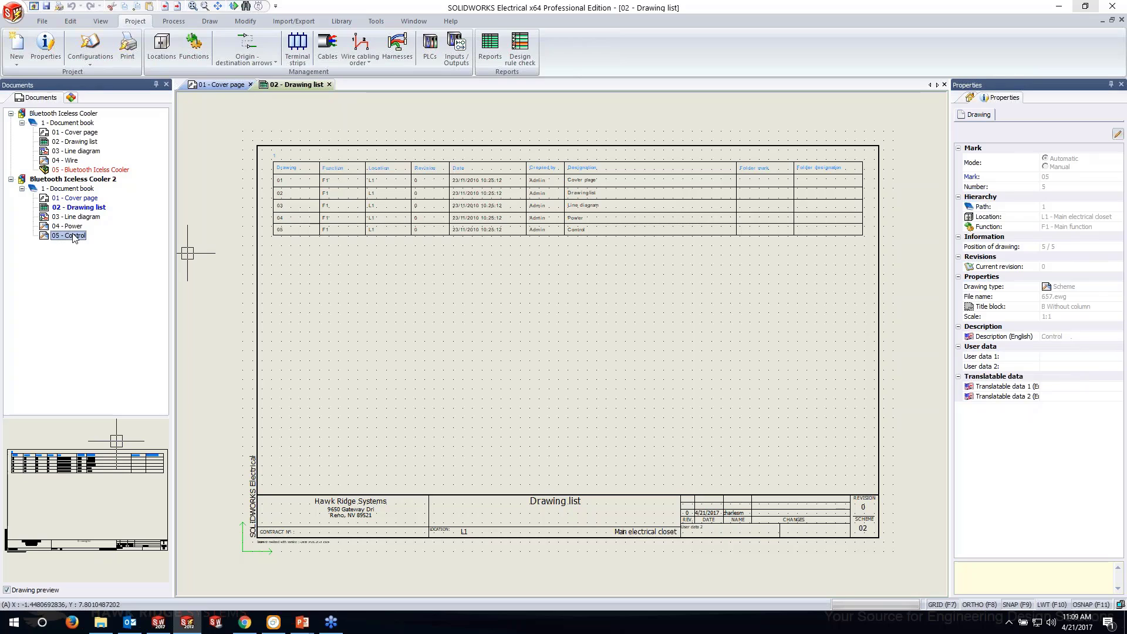
click(69, 229)
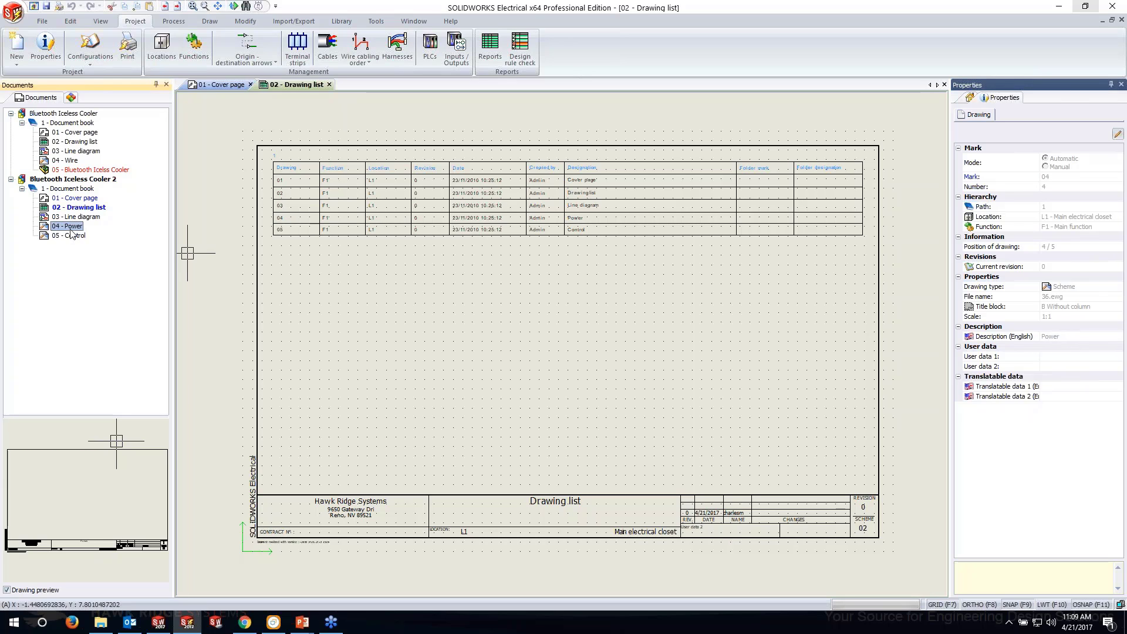
click(72, 234)
right_click(71, 234)
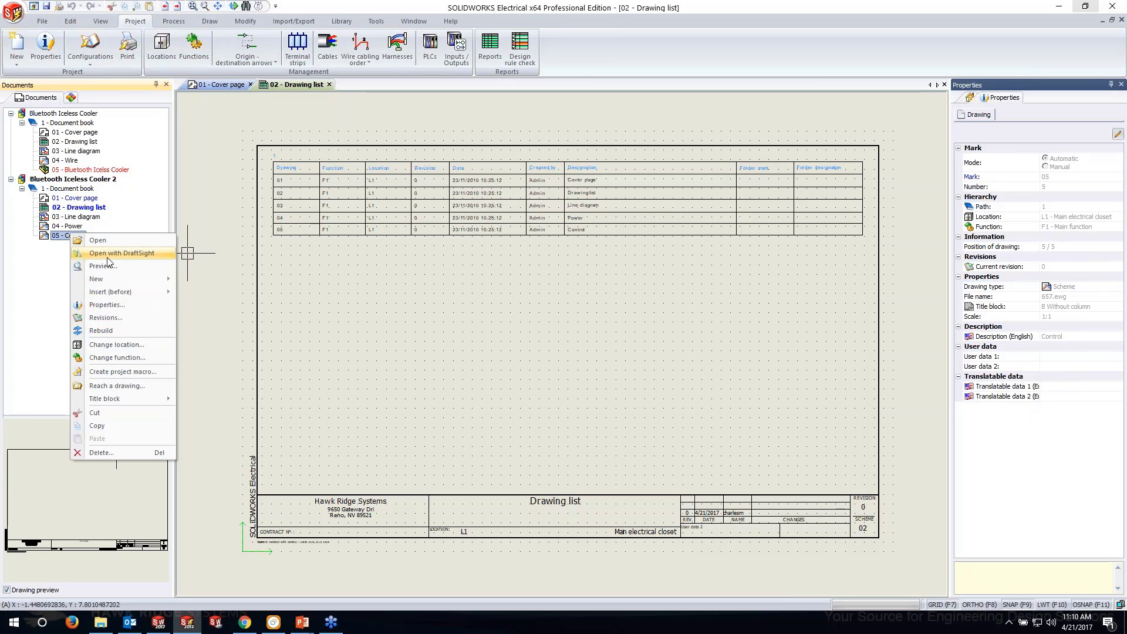
click(106, 452)
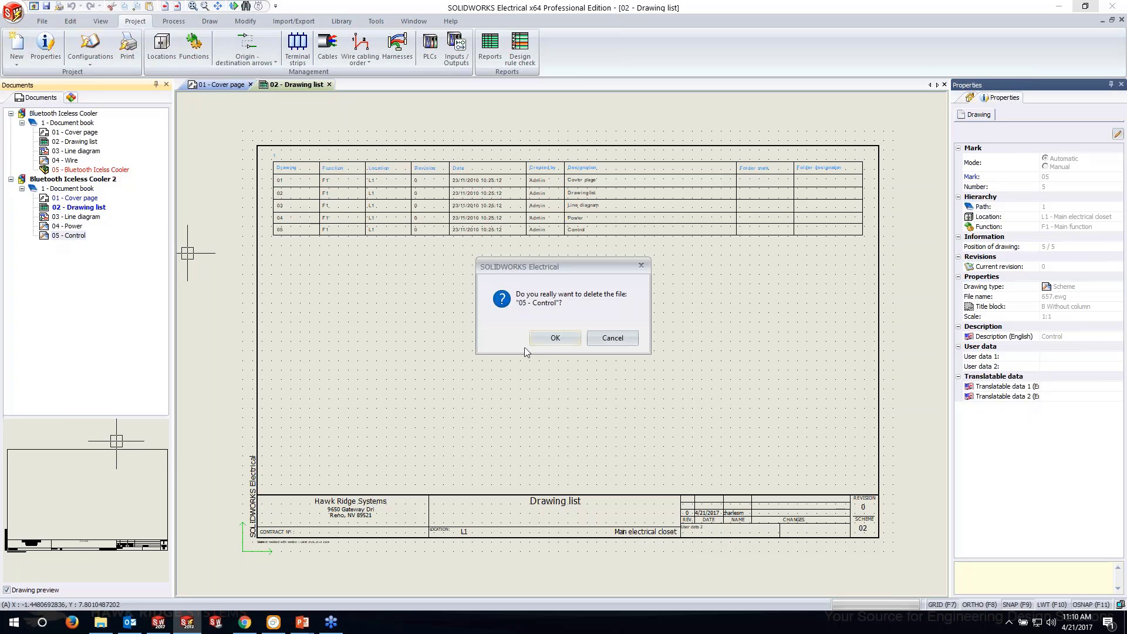
click(556, 338)
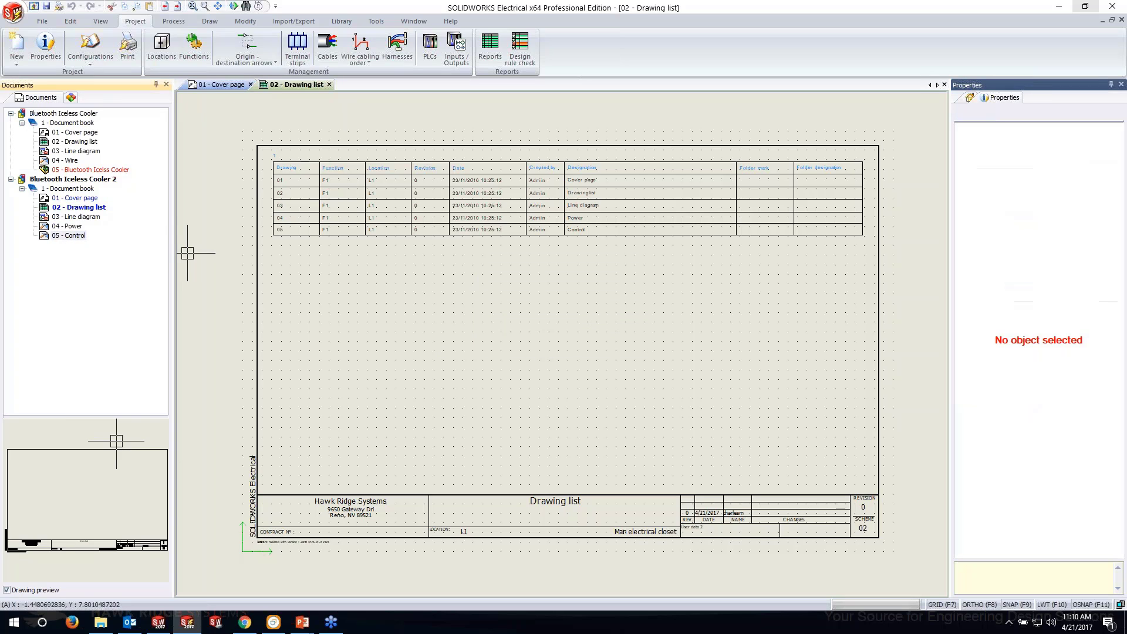
Set the English description of the 04 - Power drawing in Bluetooth Iceless Cooler 2 to System Design.
click(64, 227)
right_click(64, 227)
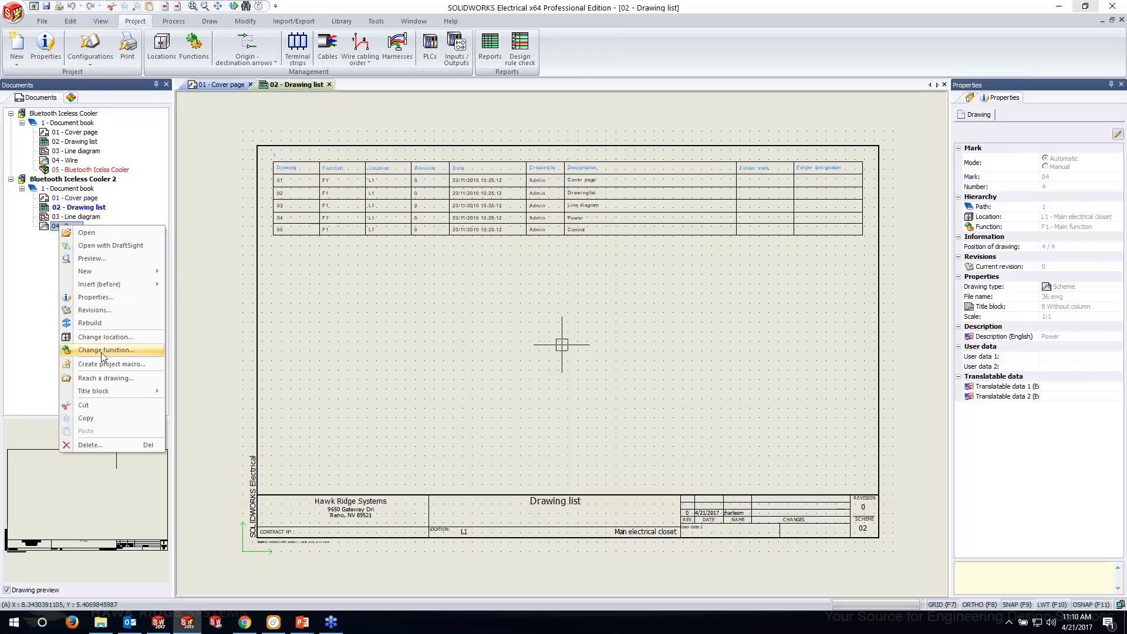
click(106, 299)
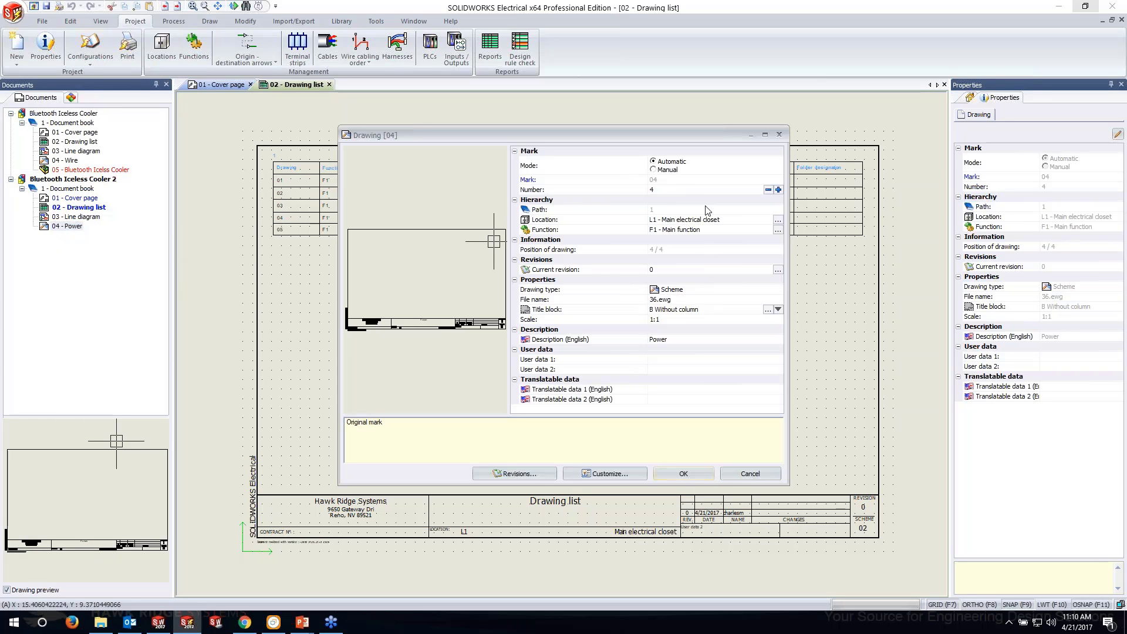
click(690, 340)
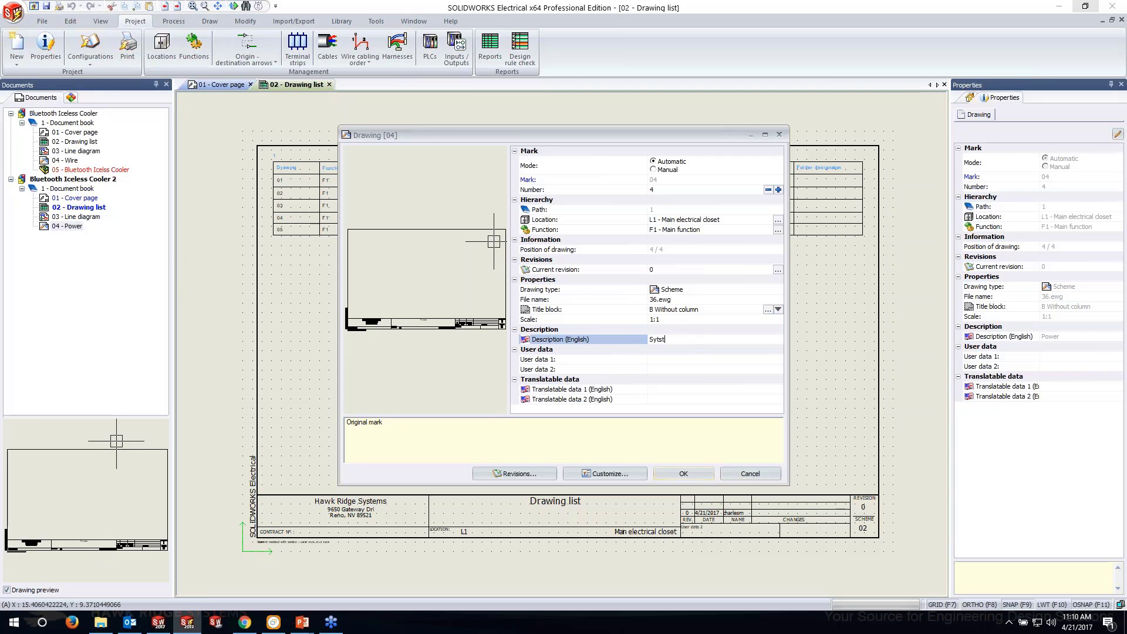
key(BackSpace)
key(BackSpace)
key(BackSpace)
text(System Desig)
click(701, 476)
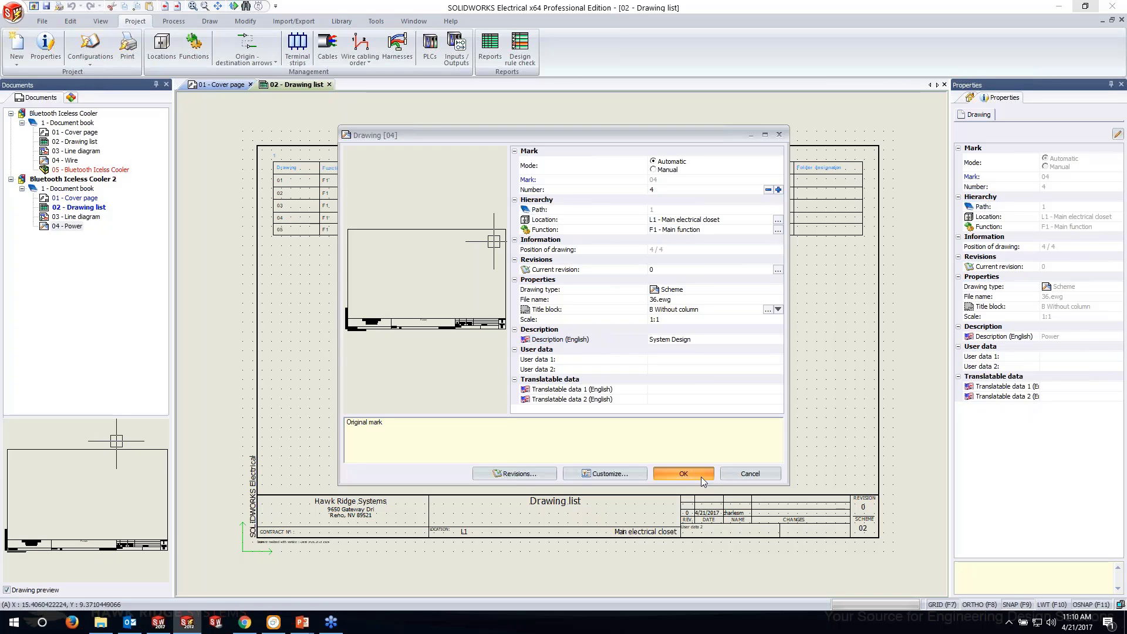
Update the 02 - Drawing list report of Bluetooth Iceless Cooler 2 and review its drawing rows.
click(79, 207)
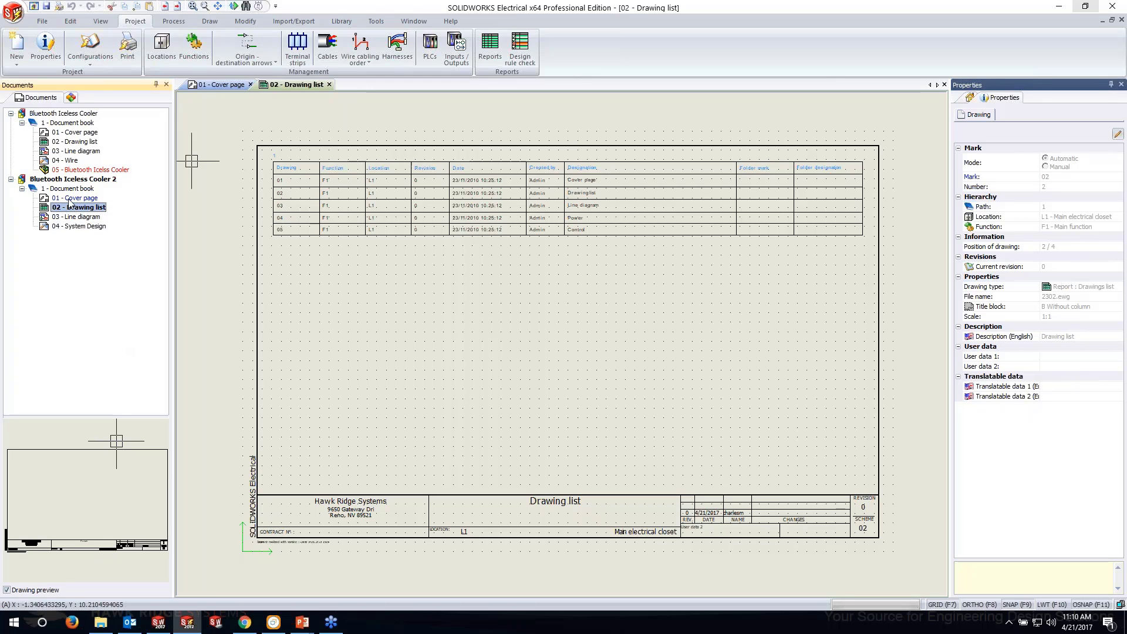
right_click(300, 87)
click(325, 253)
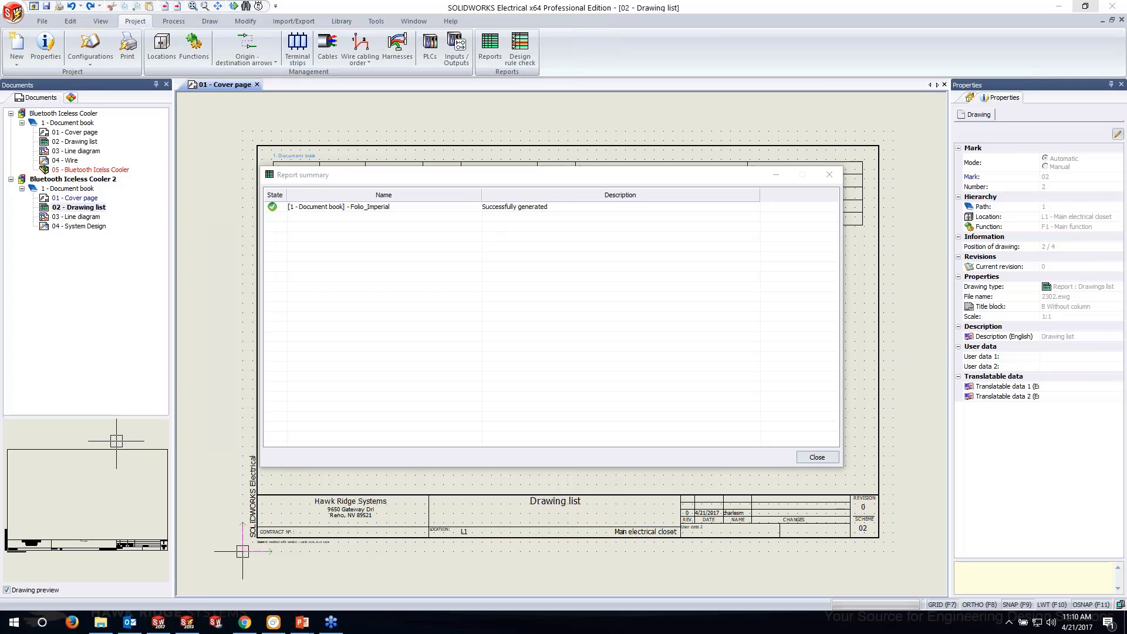
click(813, 457)
scroll(311, 186, up, 4)
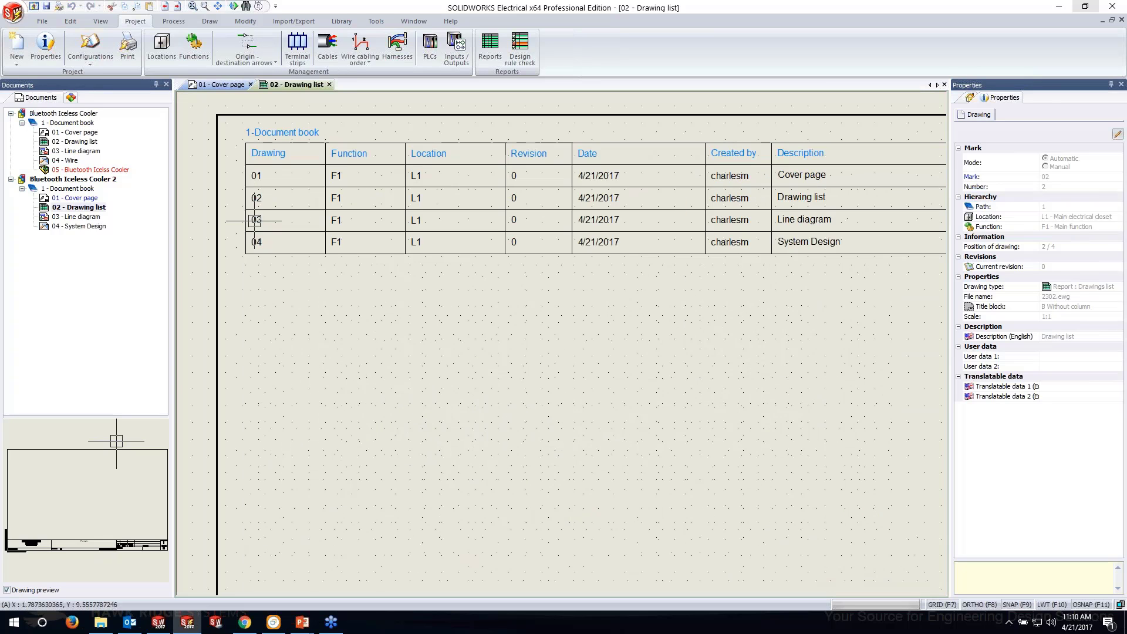
scroll(843, 276, down, 2)
scroll(837, 261, up, 4)
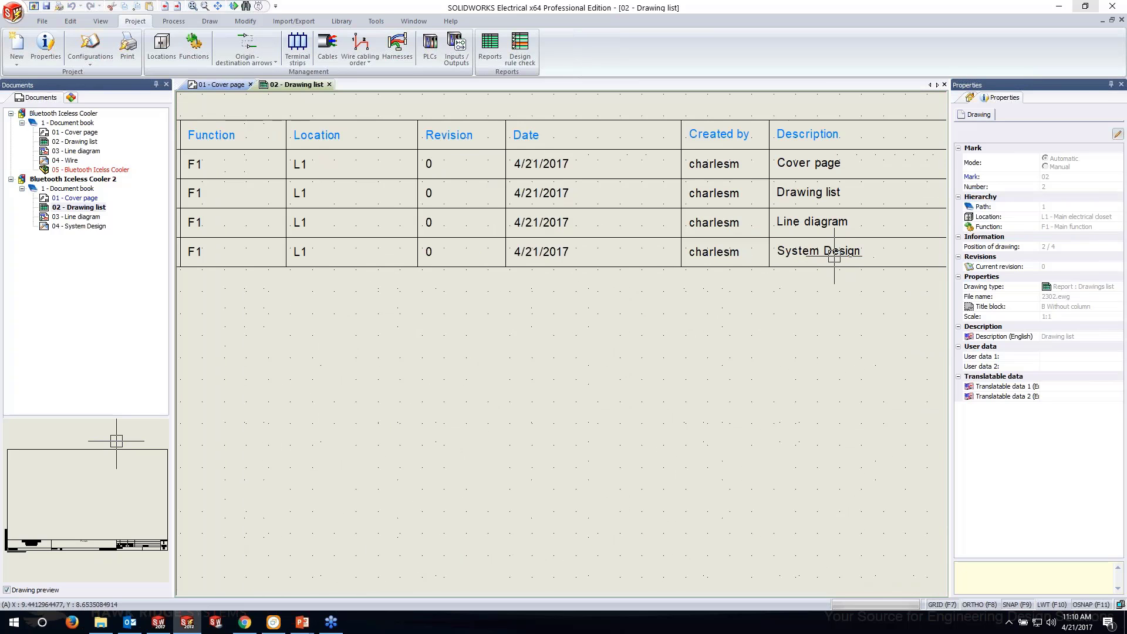
scroll(816, 332, down, 4)
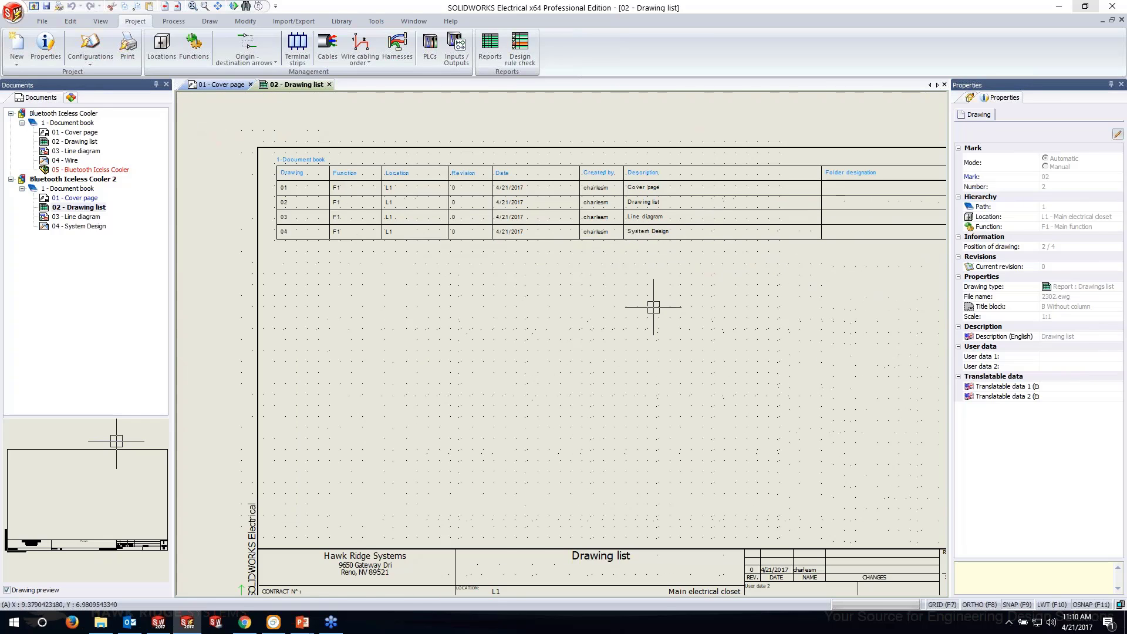
scroll(653, 306, down, 2)
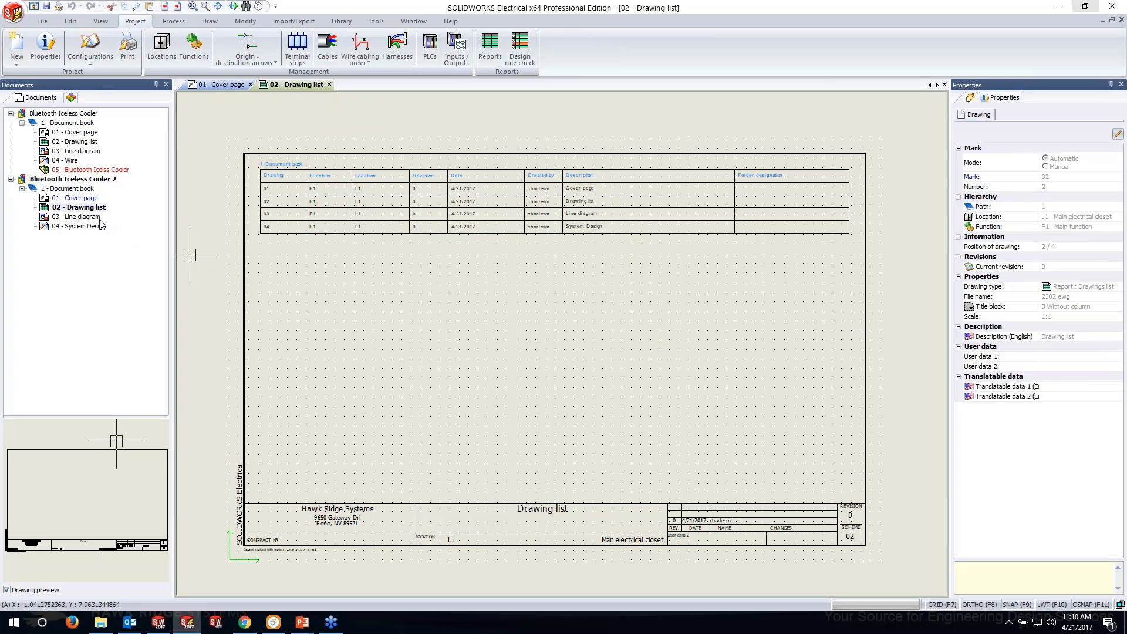
Open the 04 - System Design drawing and close the Drawing list and Cover page drawings.
click(82, 226)
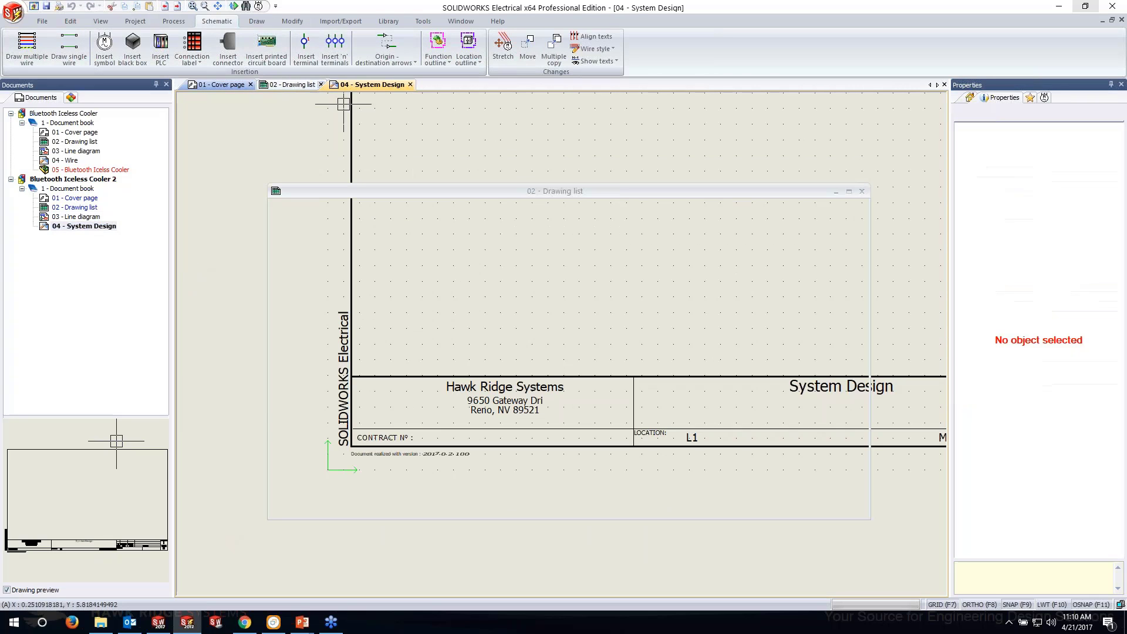
click(320, 84)
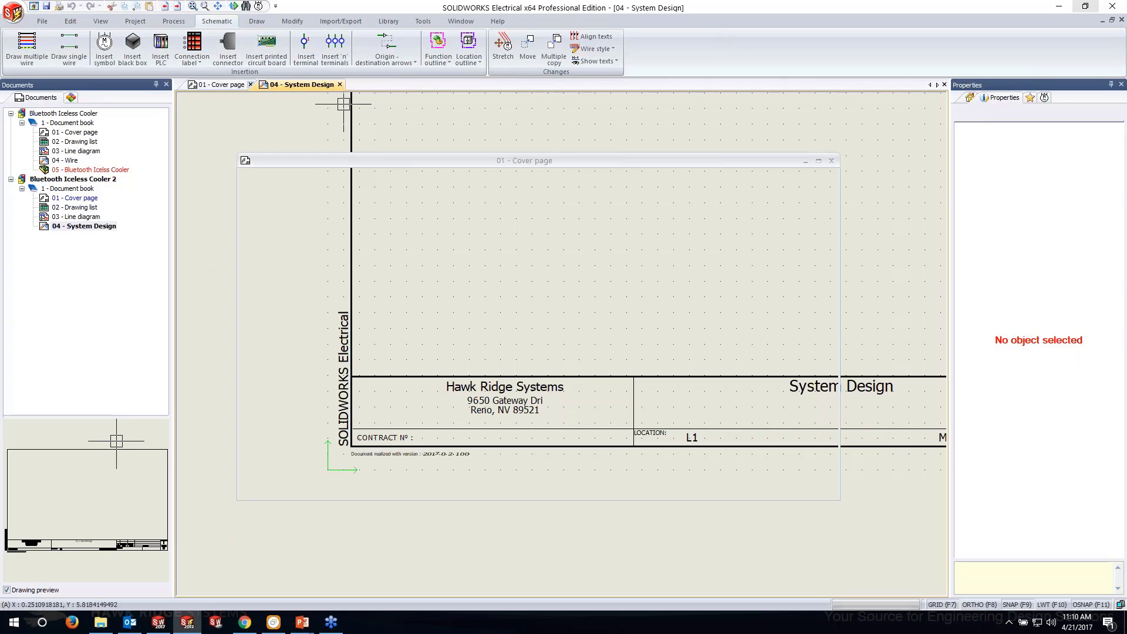
click(251, 85)
scroll(626, 224, down, 5)
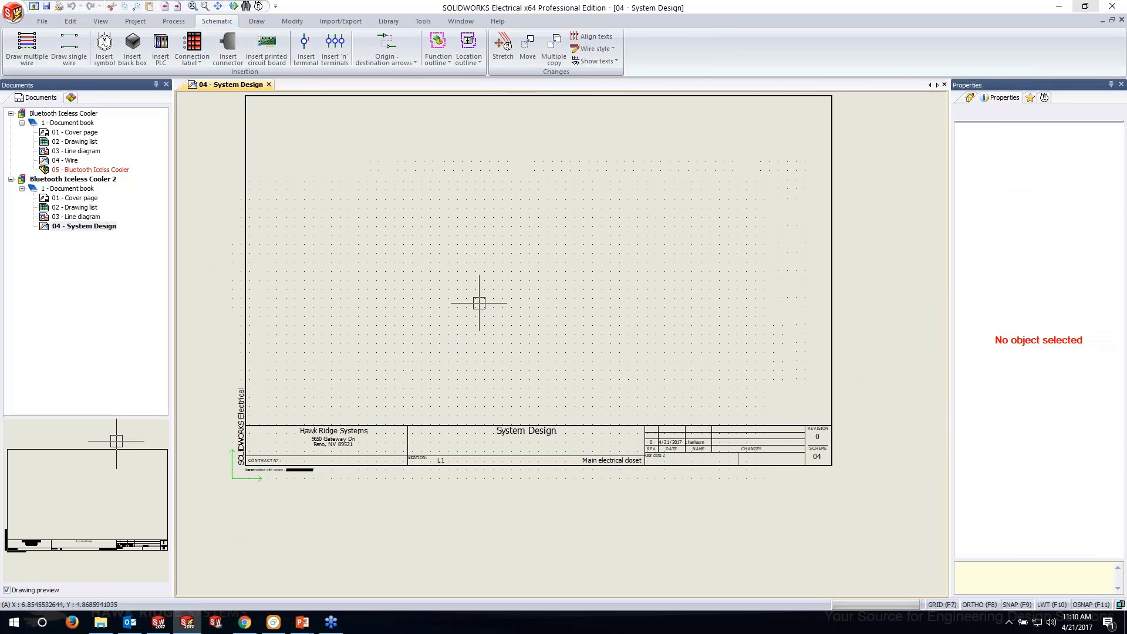
scroll(479, 302, down, 1)
middle_drag(499, 235, 505, 286)
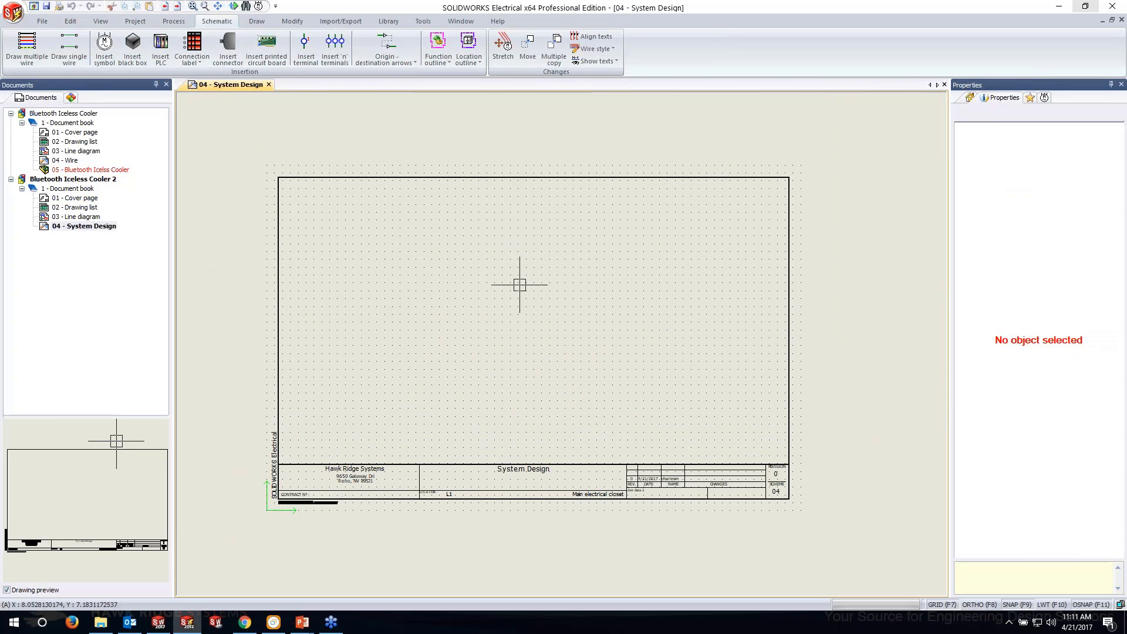
Draw a tall black box from X 5.875, Y 10 to X 8.75, Y 2 and set its mark root to PCB.
click(132, 43)
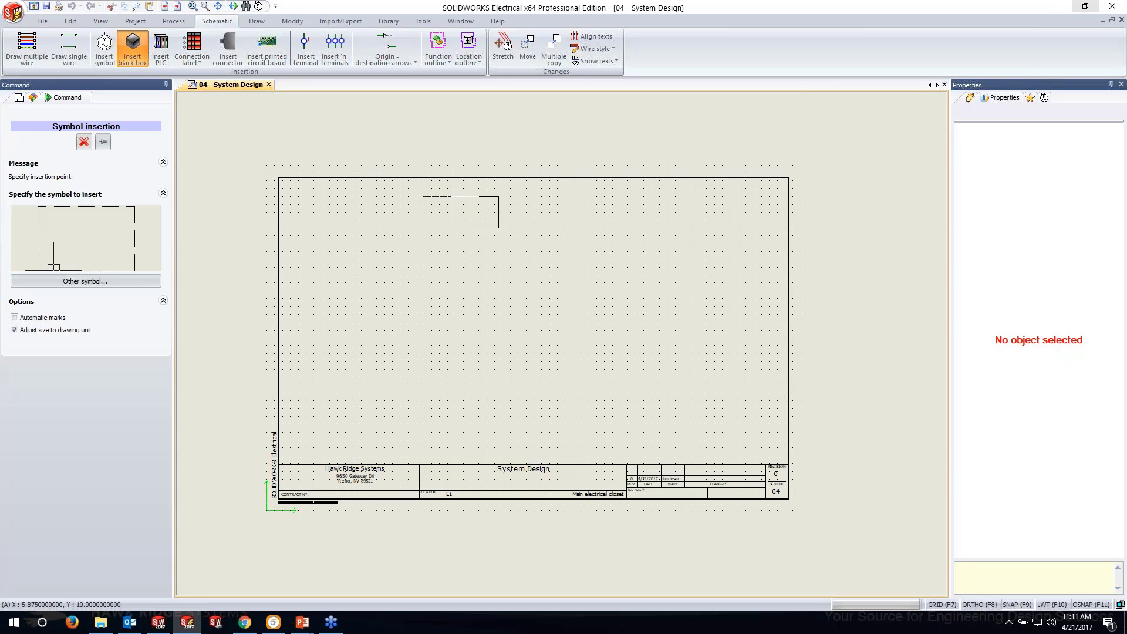
click(451, 196)
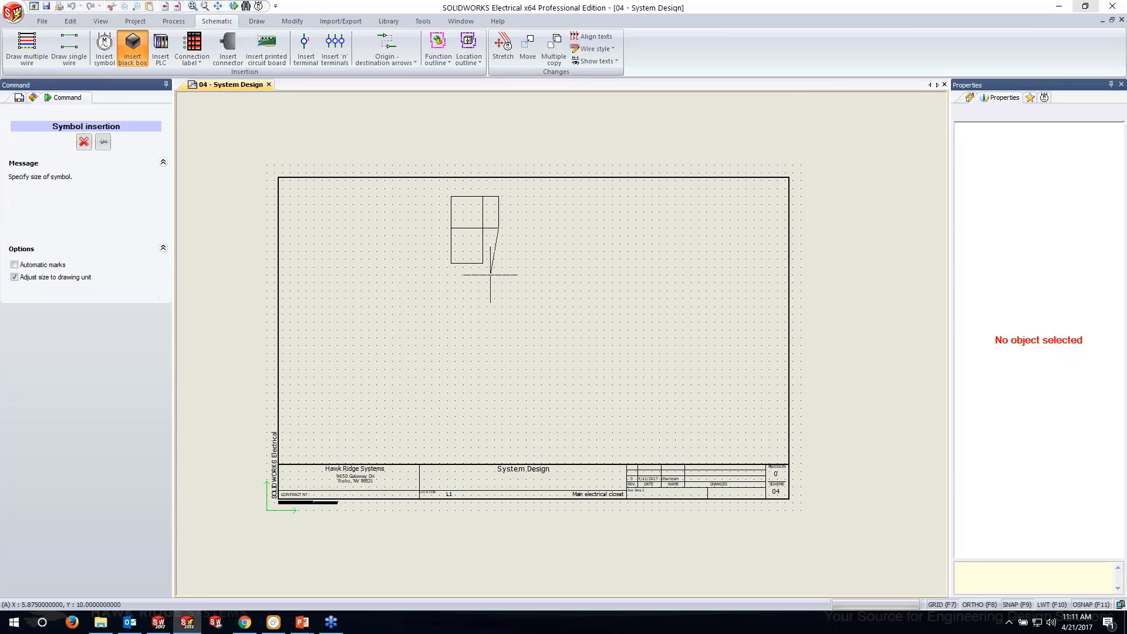
click(541, 448)
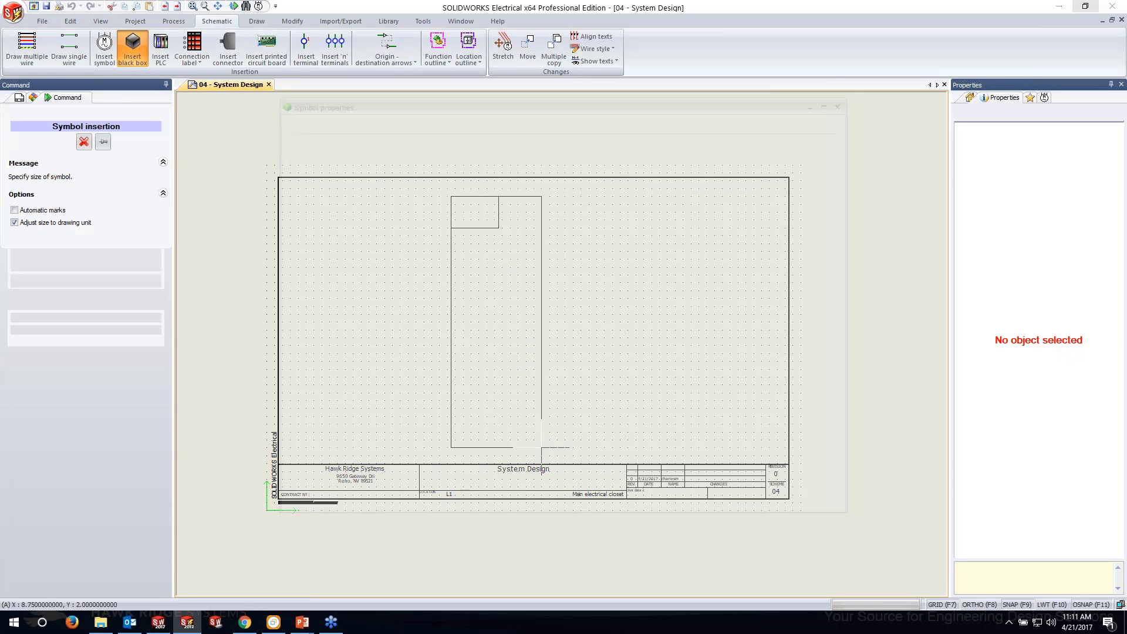
click(446, 178)
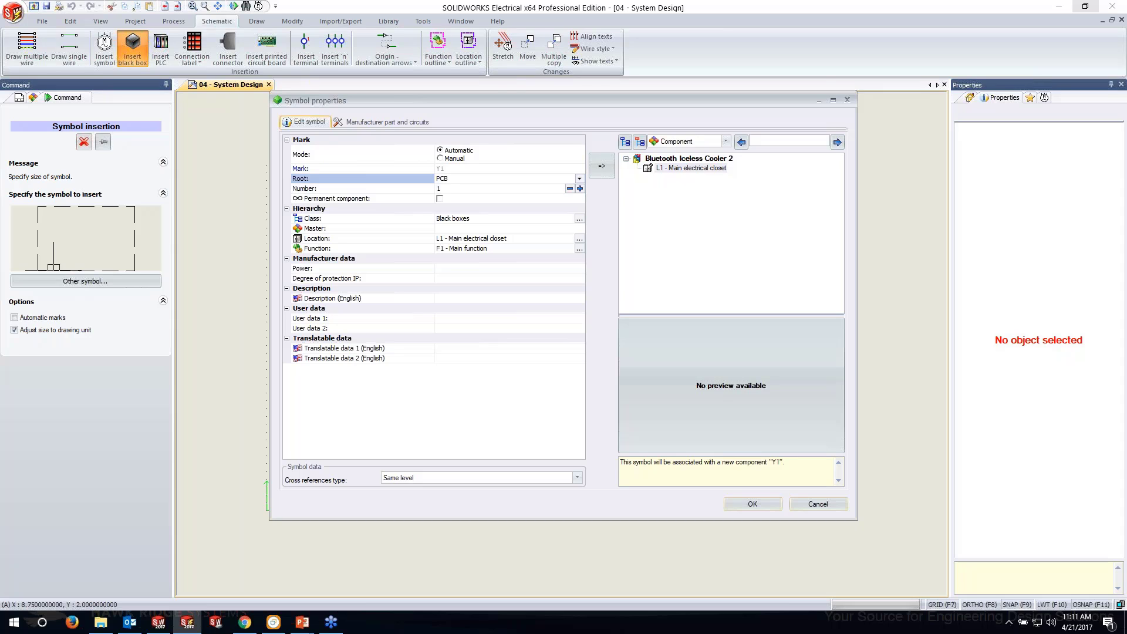
click(491, 392)
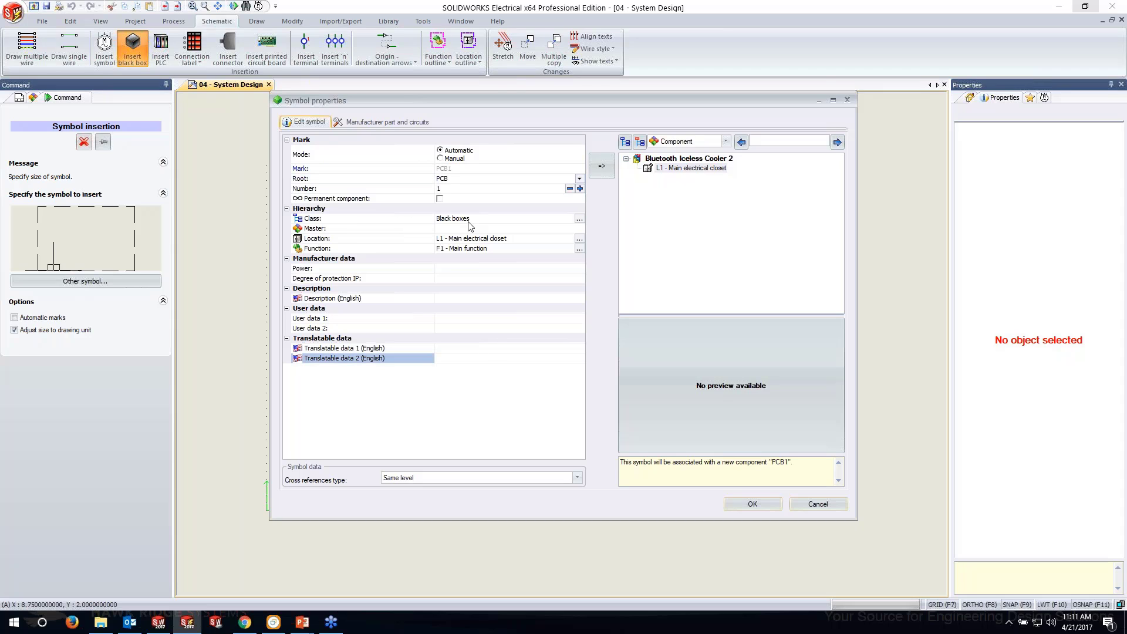
Search the HRS base manufacturer parts for the black box with the Black boxes class restriction turned off.
click(351, 127)
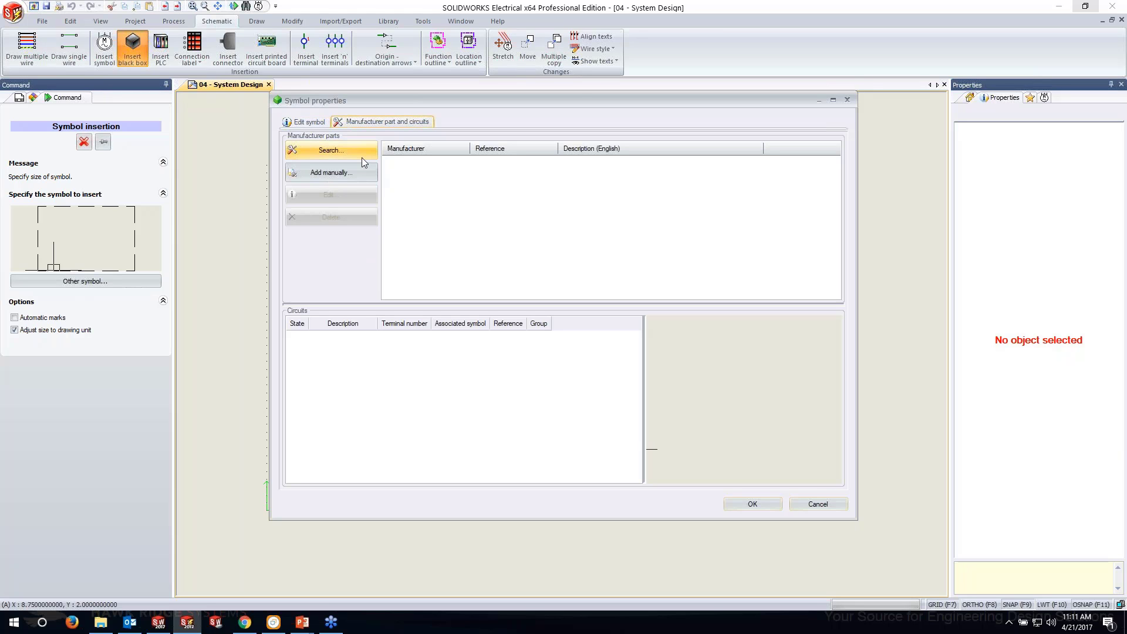
click(329, 151)
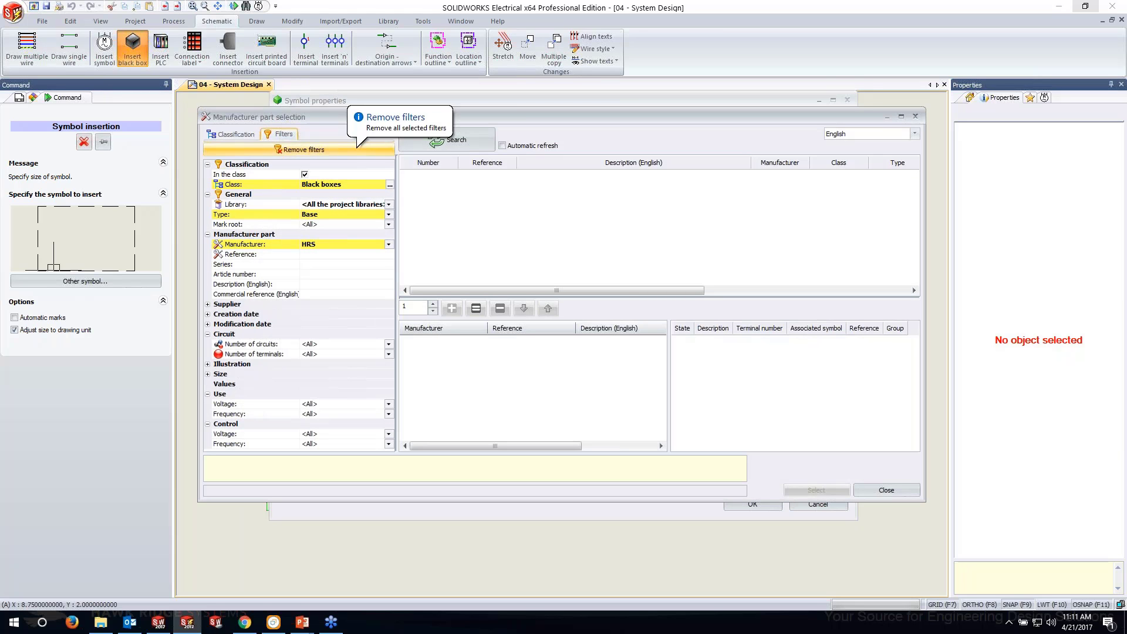
click(477, 146)
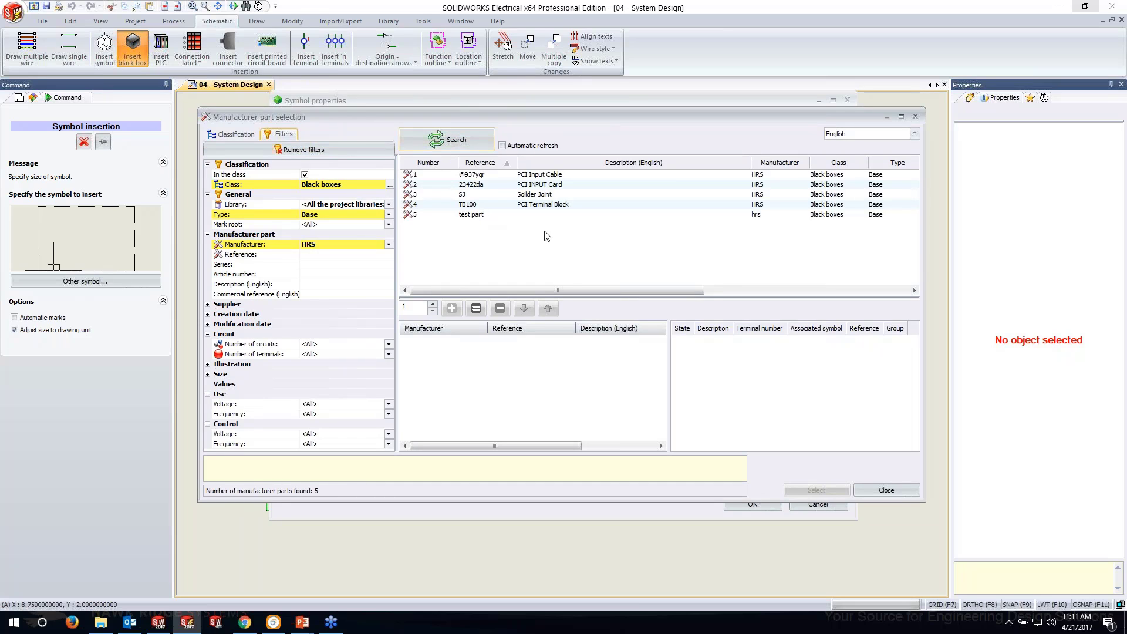
click(304, 174)
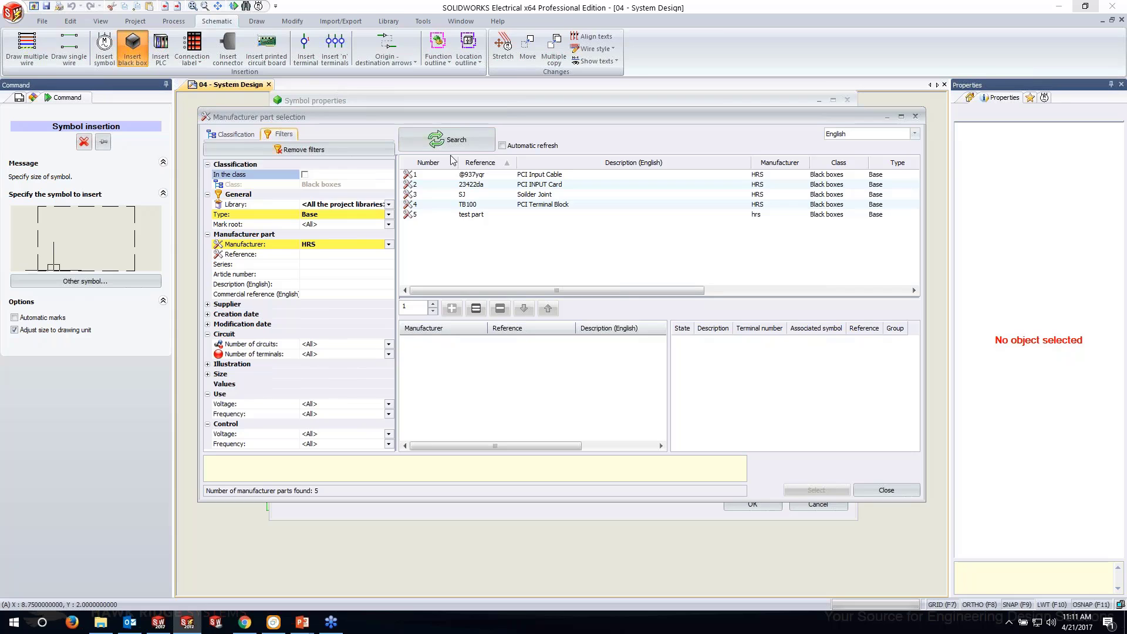
click(452, 144)
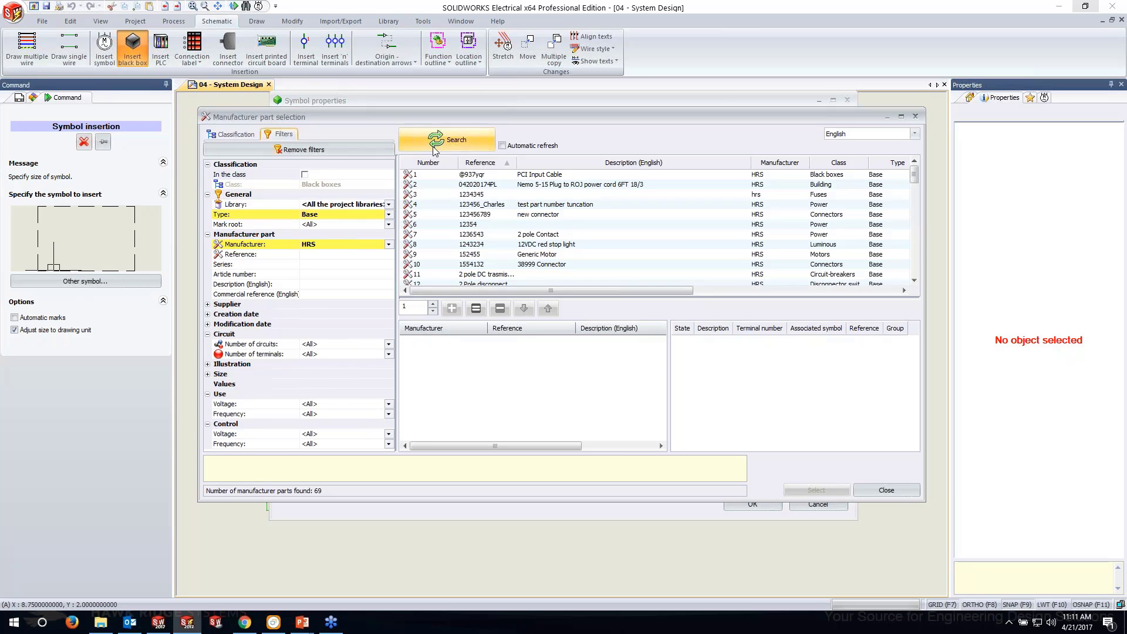
Assign the HRS part 89521A, Bluetooth Audio Iceless Cooler Controller Board, to the black box and complete its insertion.
scroll(572, 195, down, 4)
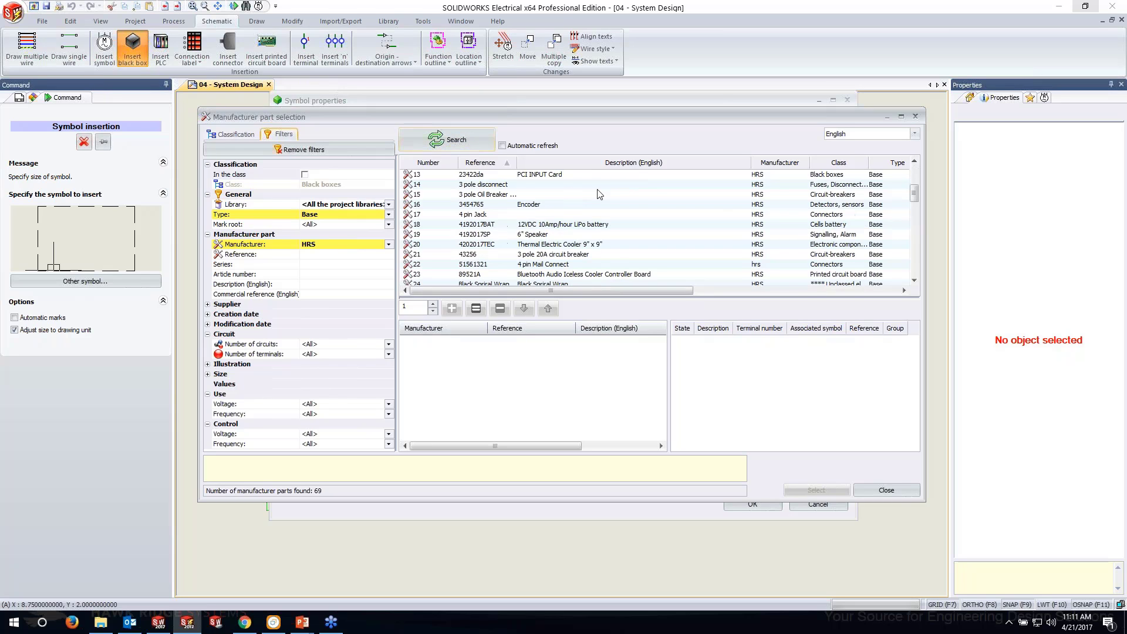
scroll(623, 199, down, 2)
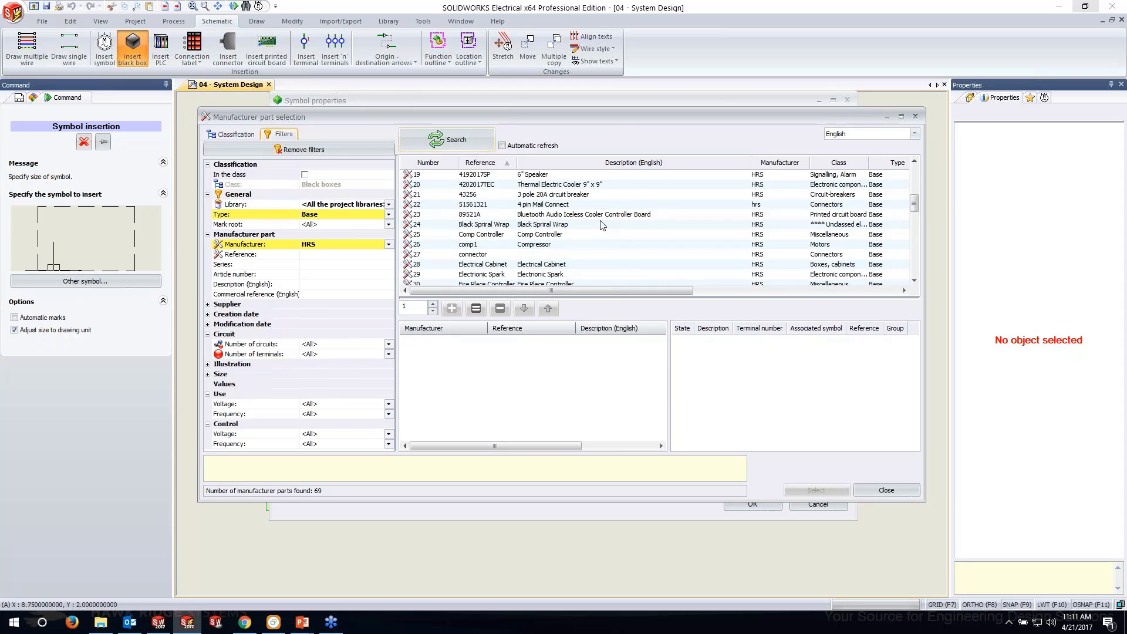
click(602, 214)
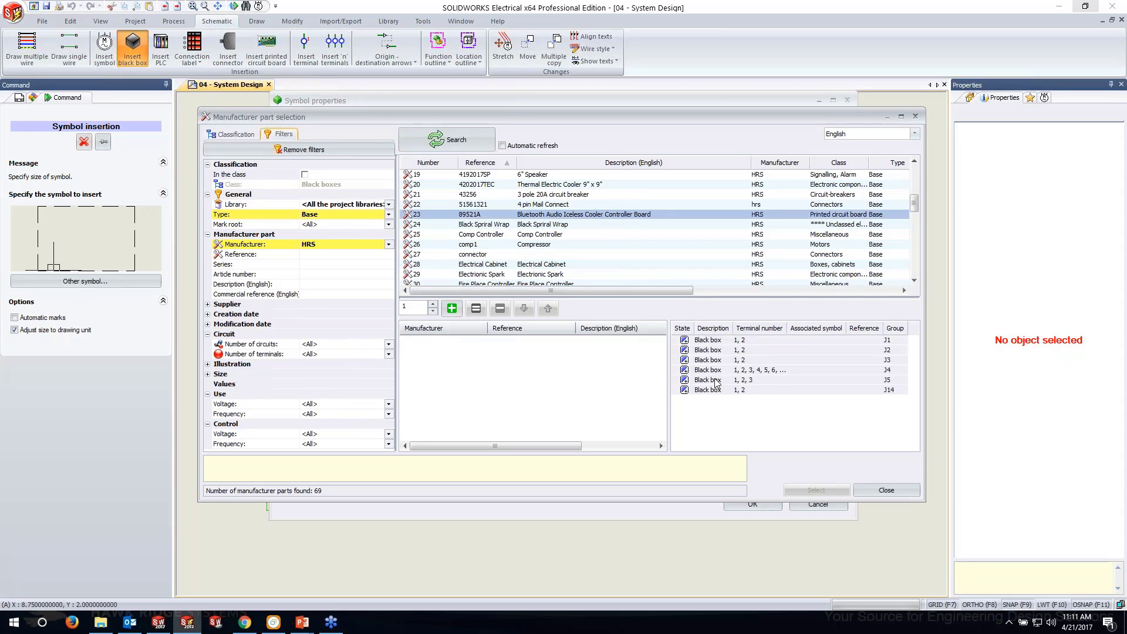
click(452, 308)
click(798, 491)
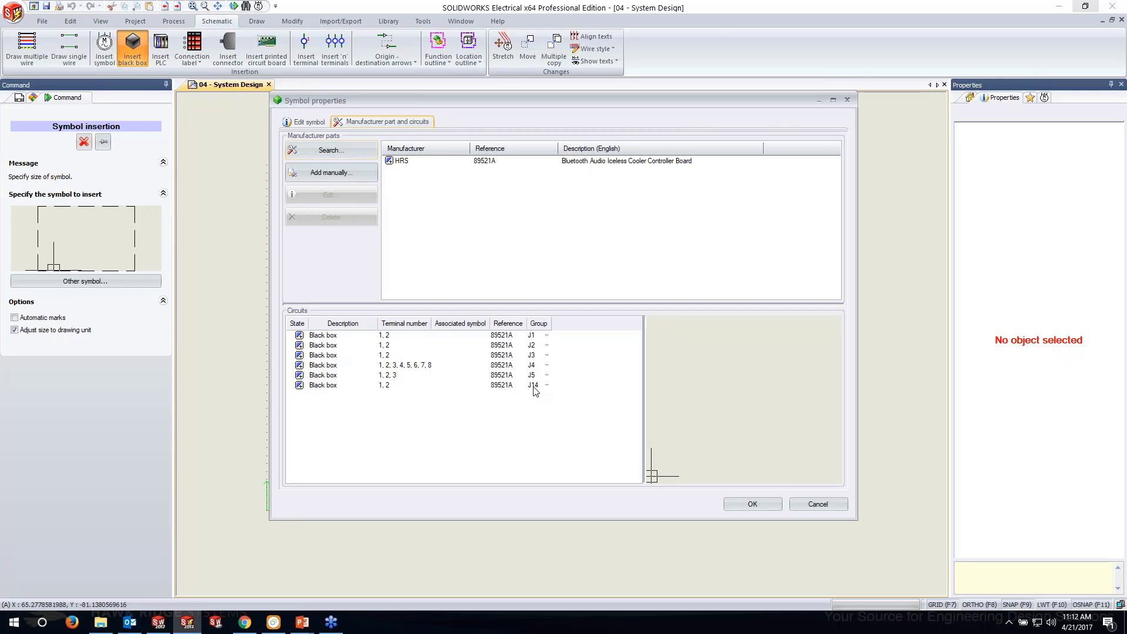
click(752, 504)
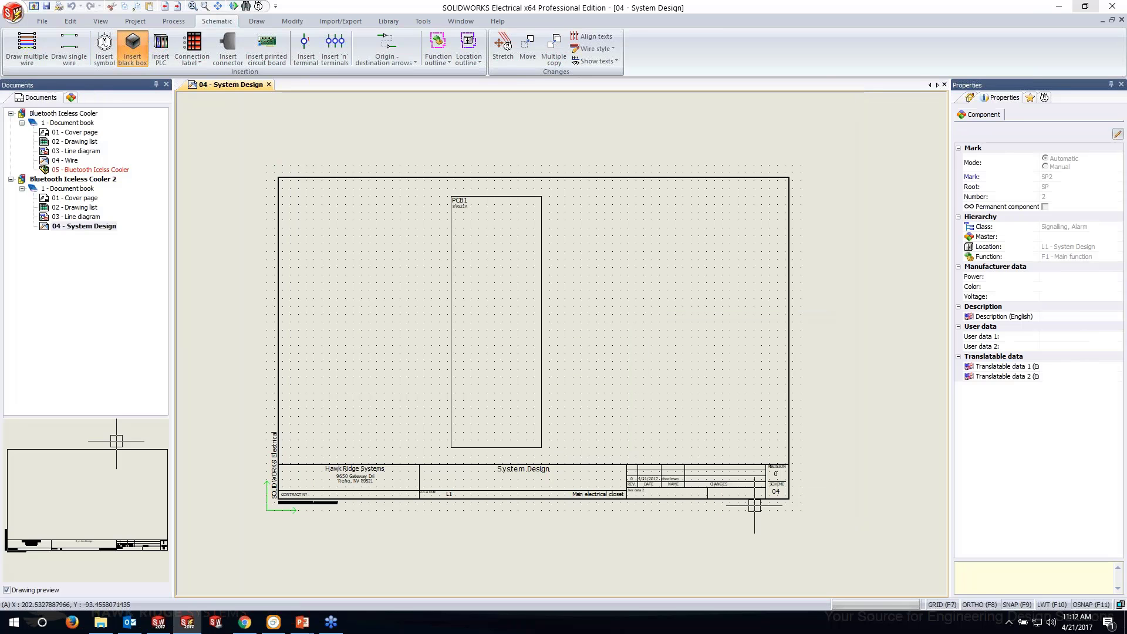
scroll(499, 245, up, 2)
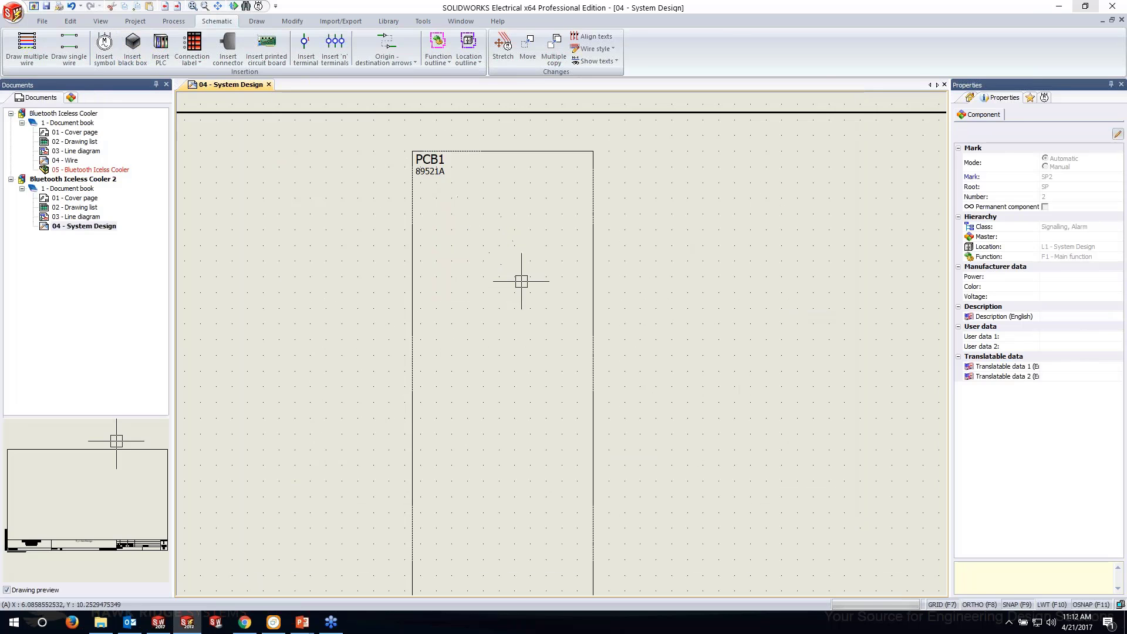
Choose the 3 Phases plug outlet symbol from the Building class for insertion.
scroll(503, 258, down, 2)
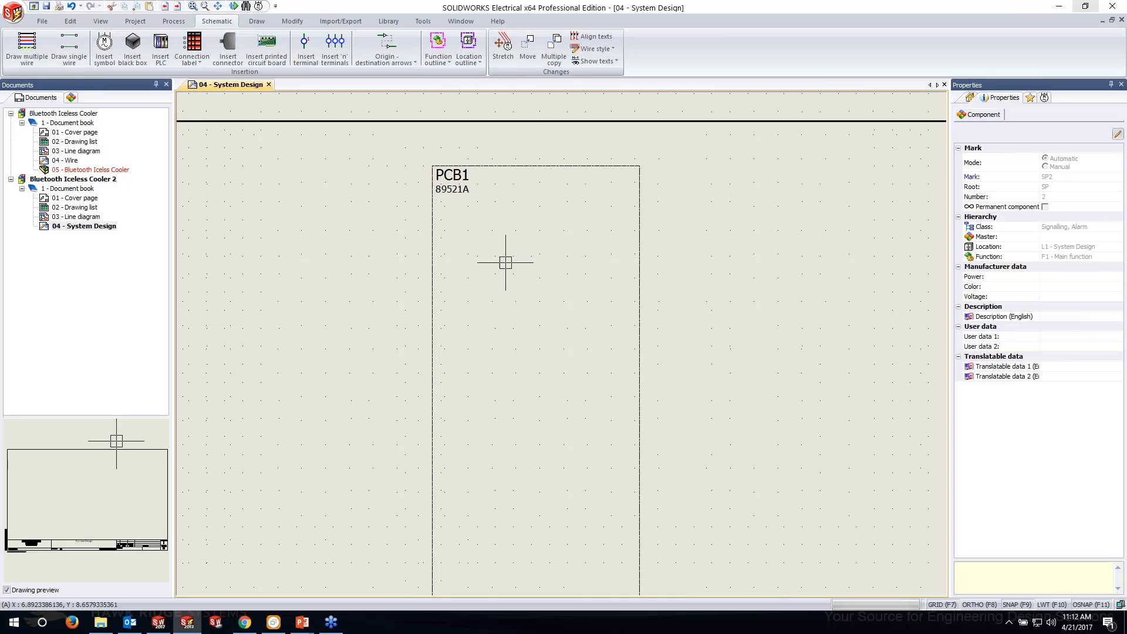
scroll(551, 363, down, 1)
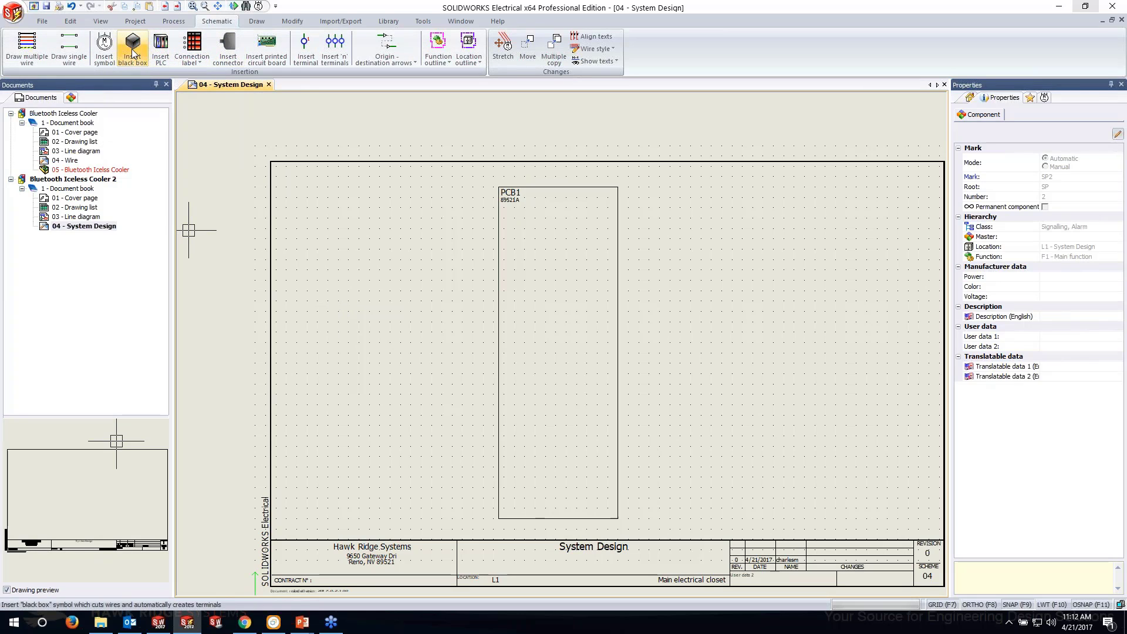
click(104, 50)
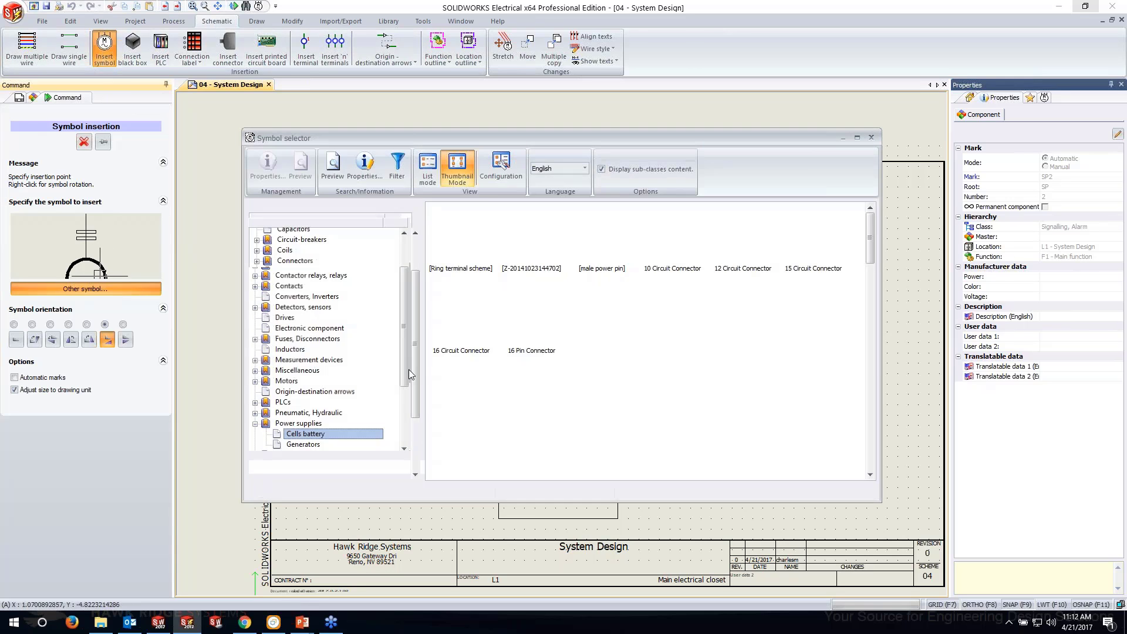
scroll(418, 333, up, 3)
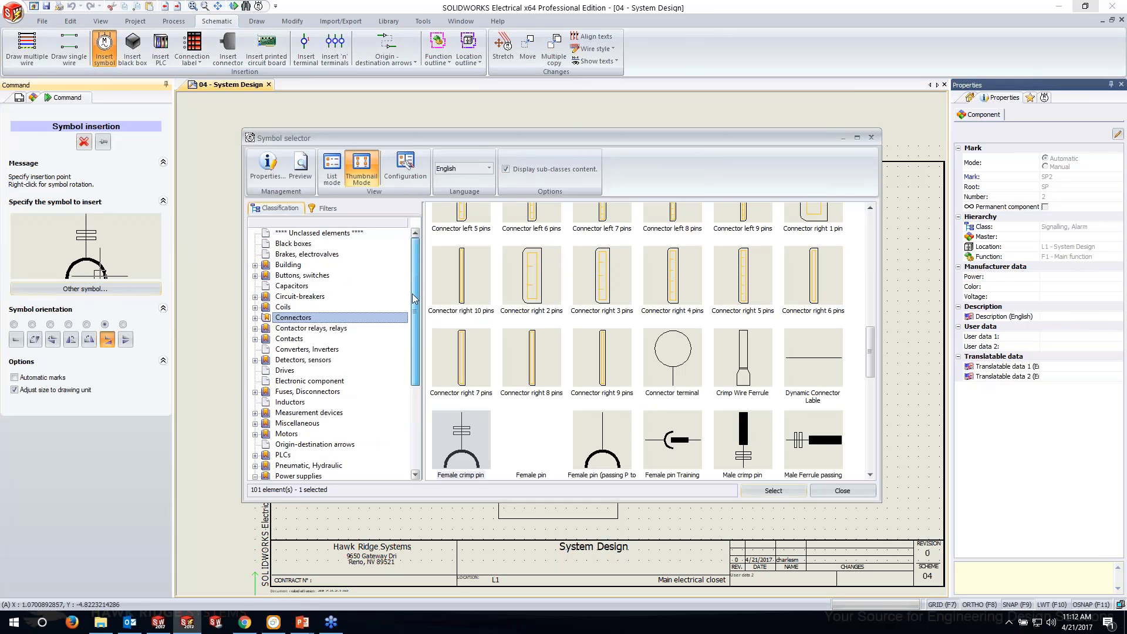
click(288, 266)
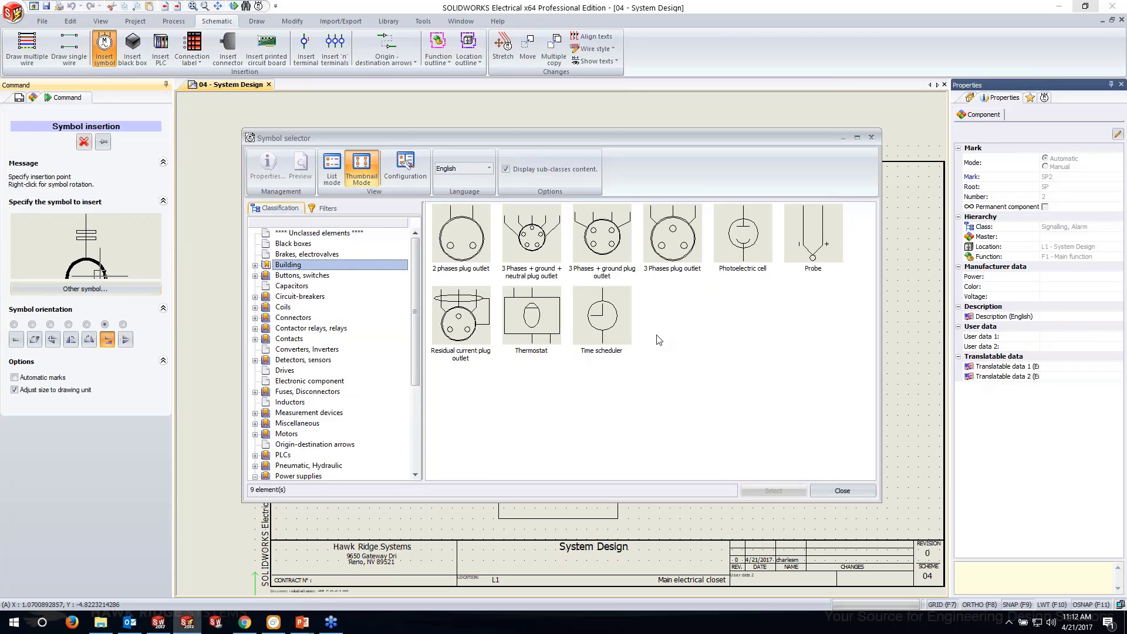
click(659, 250)
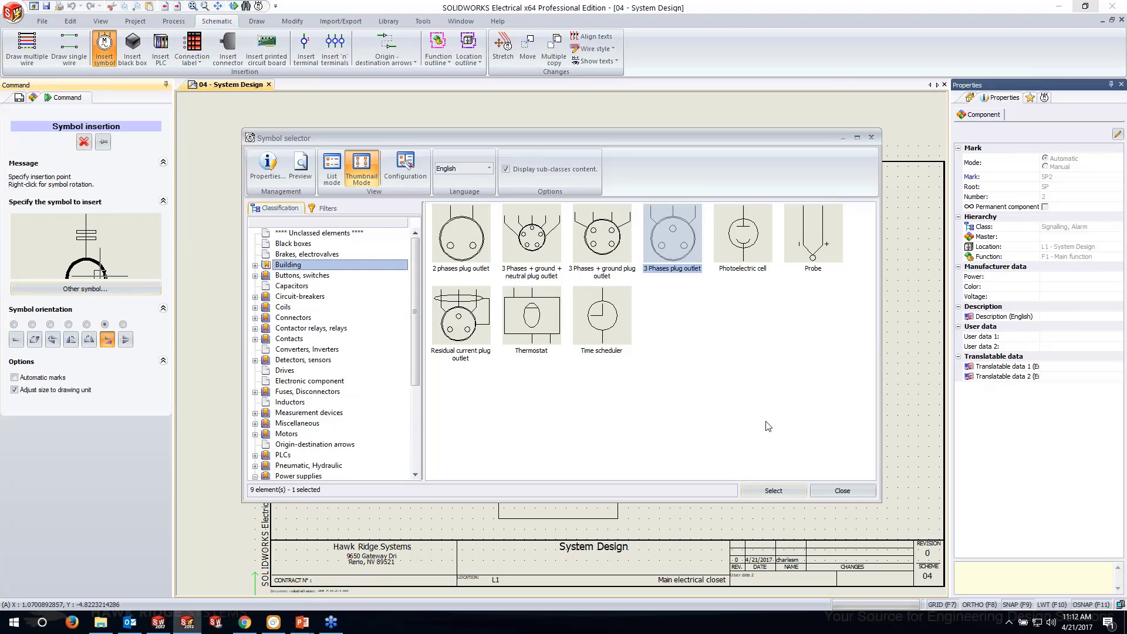
click(770, 488)
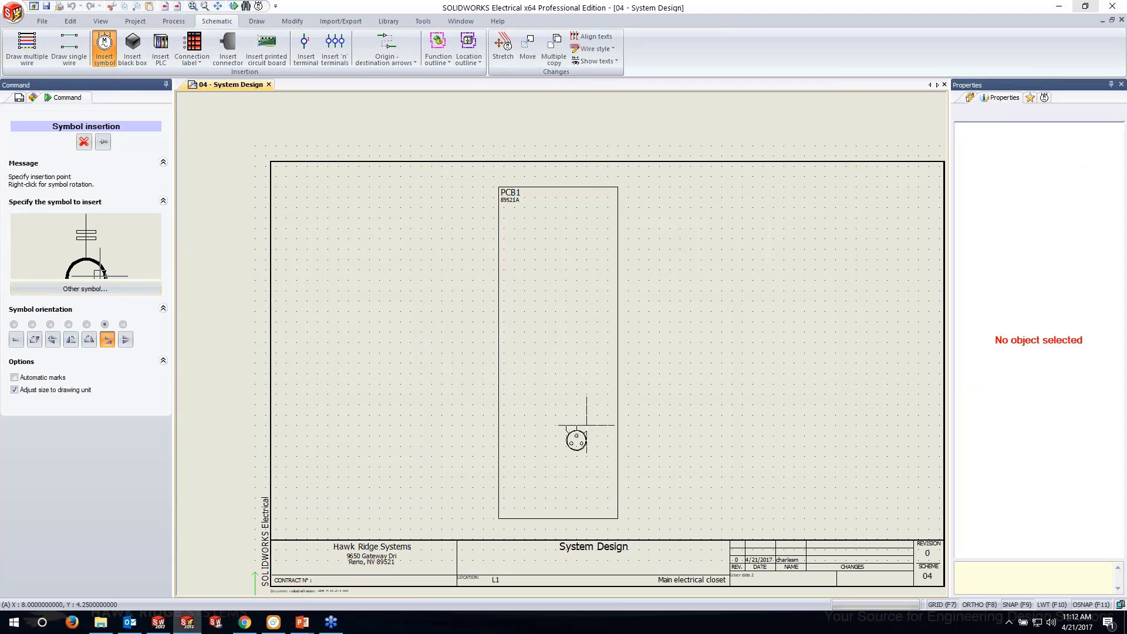
Place the plug outlet beside the PCB box at X 2.5, Y 9.25 with its terminals facing the box, and set its mark root to PL.
right_click(396, 255)
right_click(379, 249)
right_click(379, 249)
right_click(379, 249)
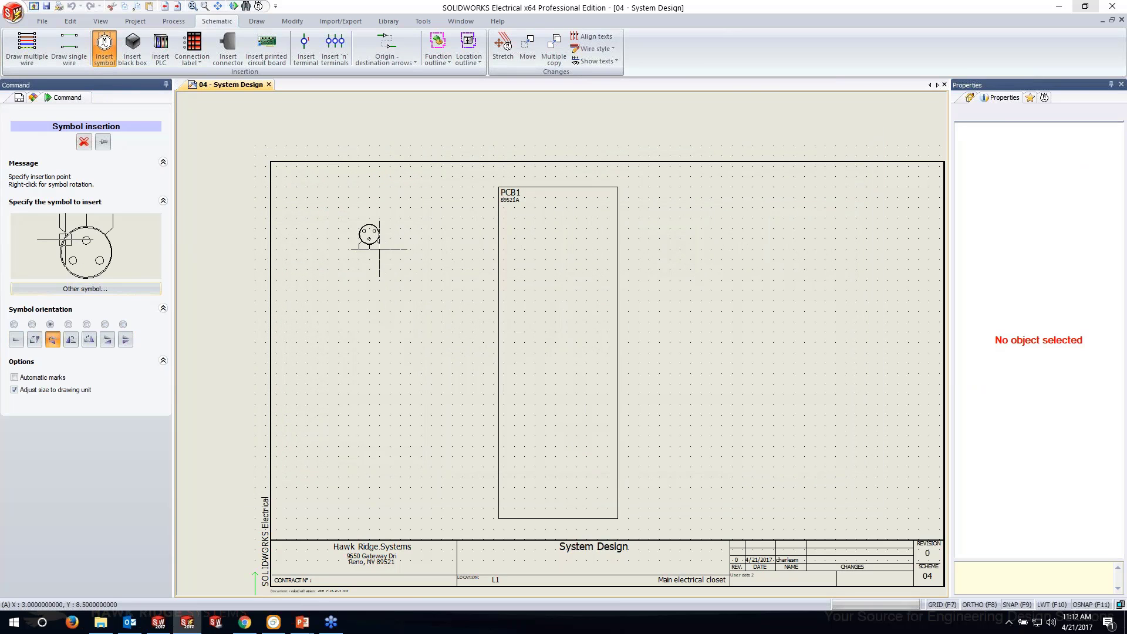
right_click(379, 249)
right_click(379, 248)
right_click(380, 249)
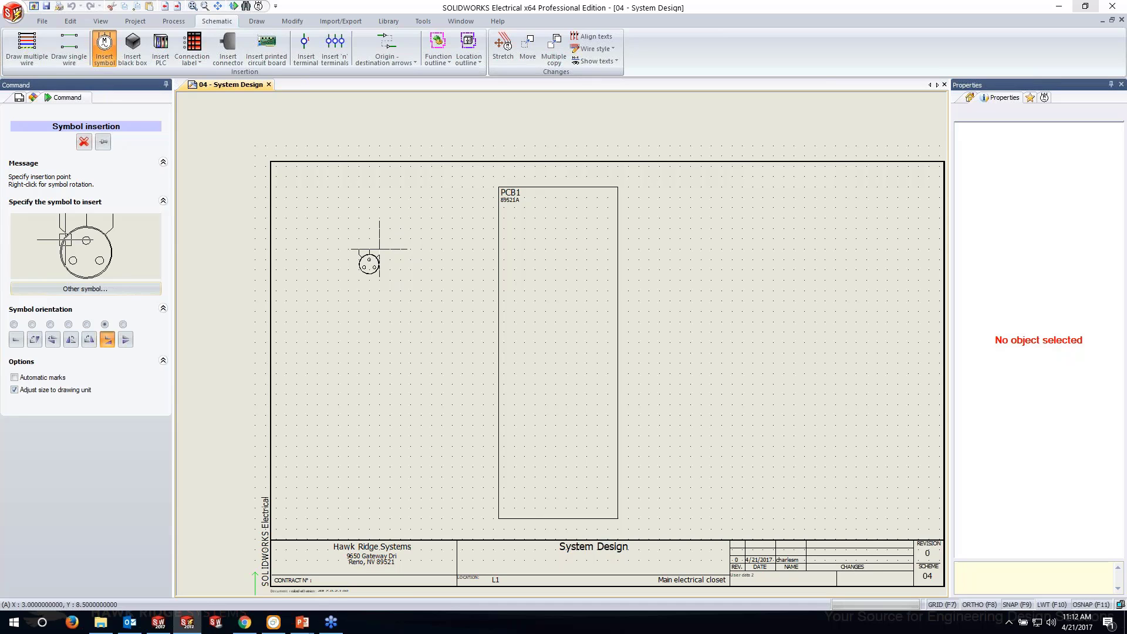
right_click(379, 249)
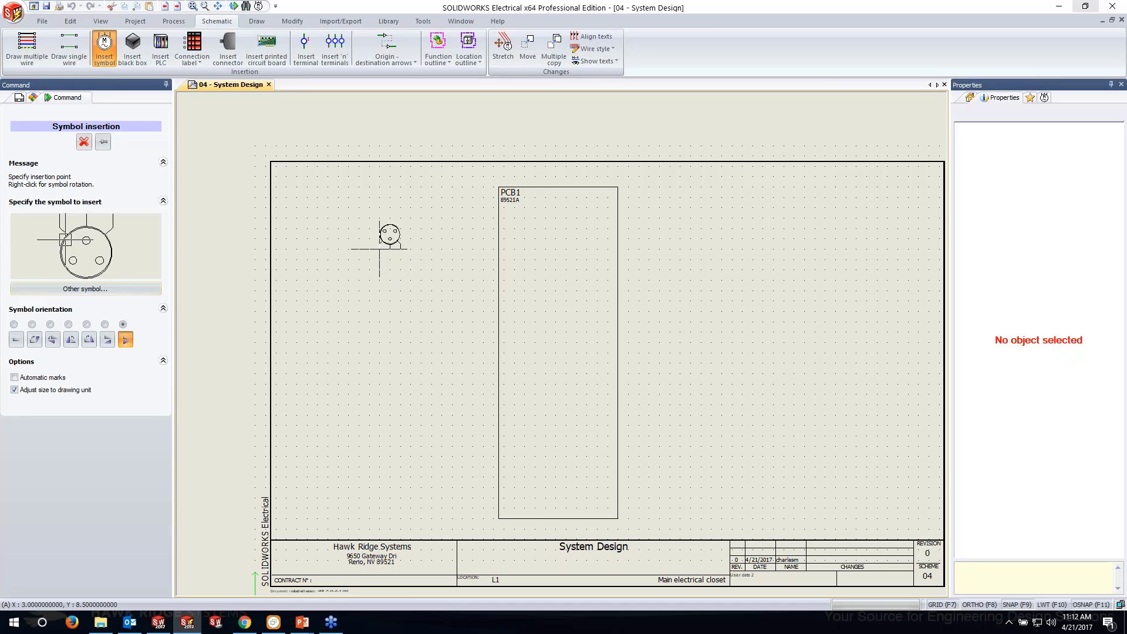
right_click(380, 249)
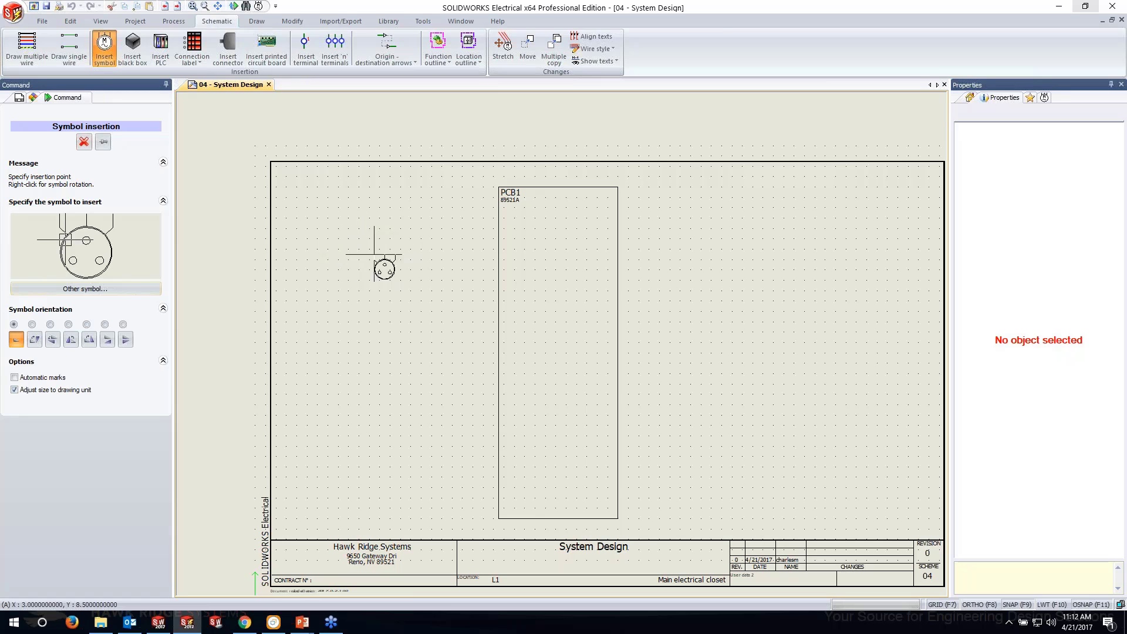
right_click(371, 251)
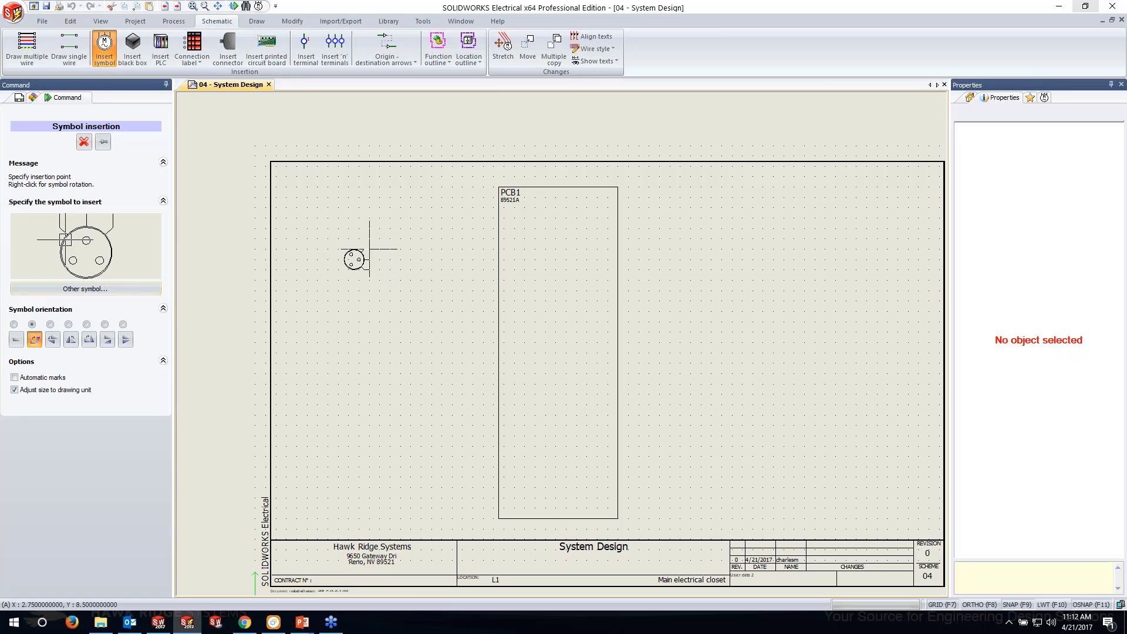
click(358, 218)
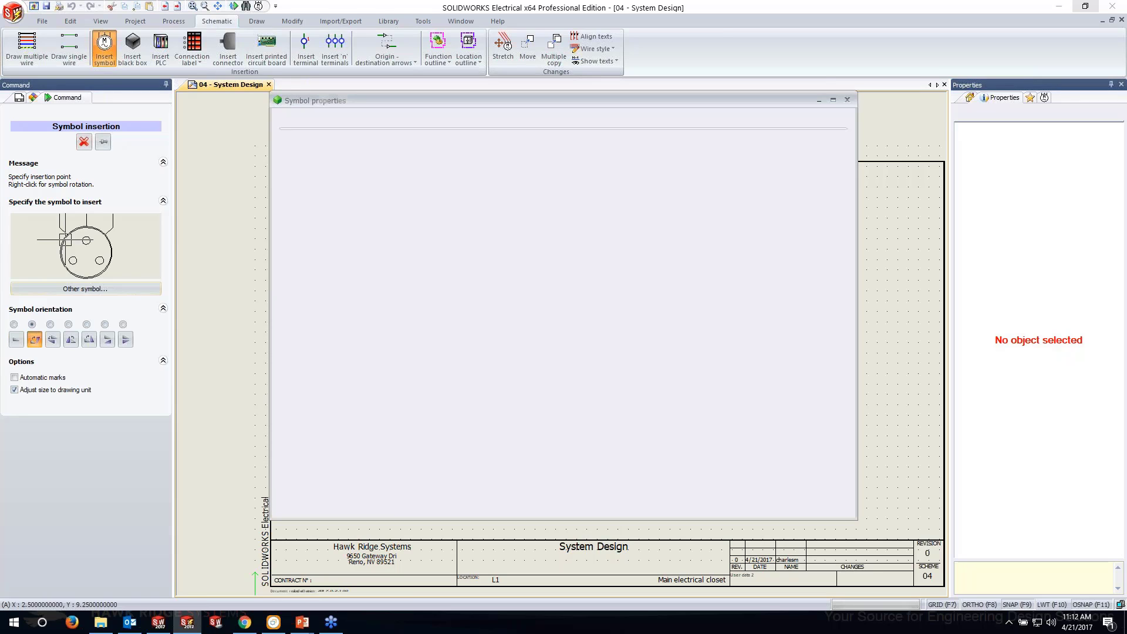
click(457, 180)
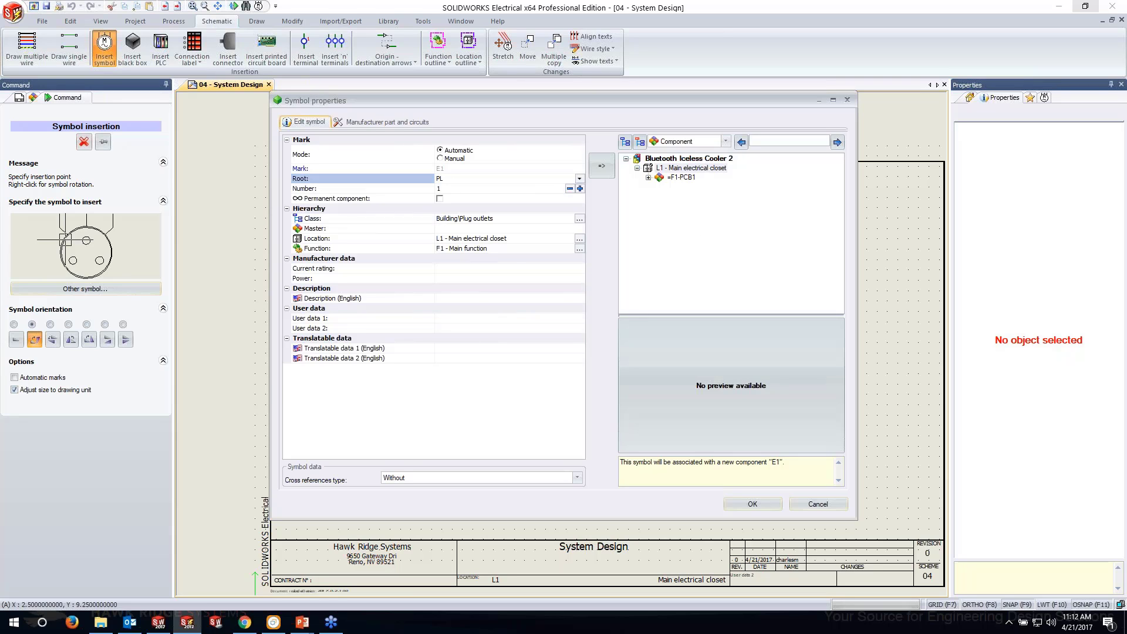
click(752, 504)
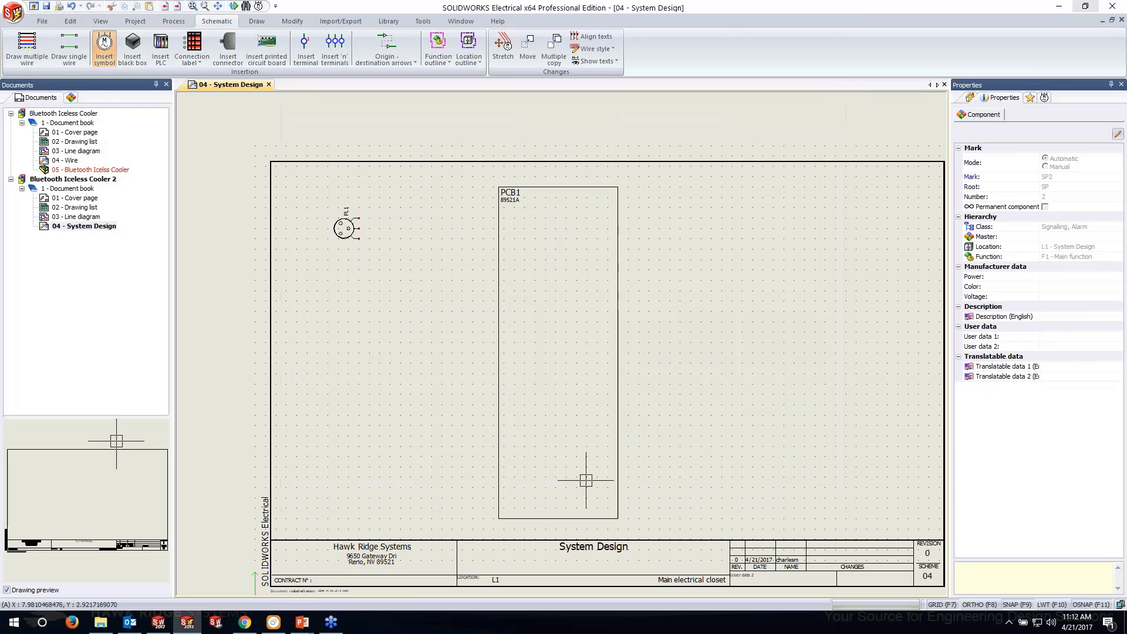
Start inserting a connector and search the Connectors class for Molex base parts with 3 circuits.
scroll(508, 227, up, 3)
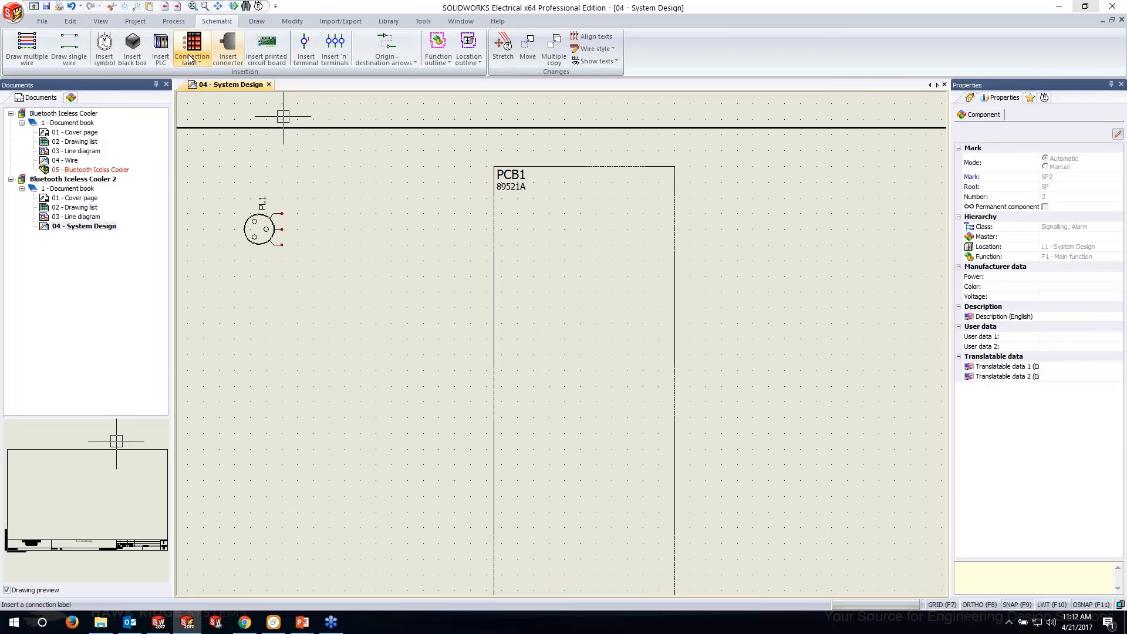
click(230, 43)
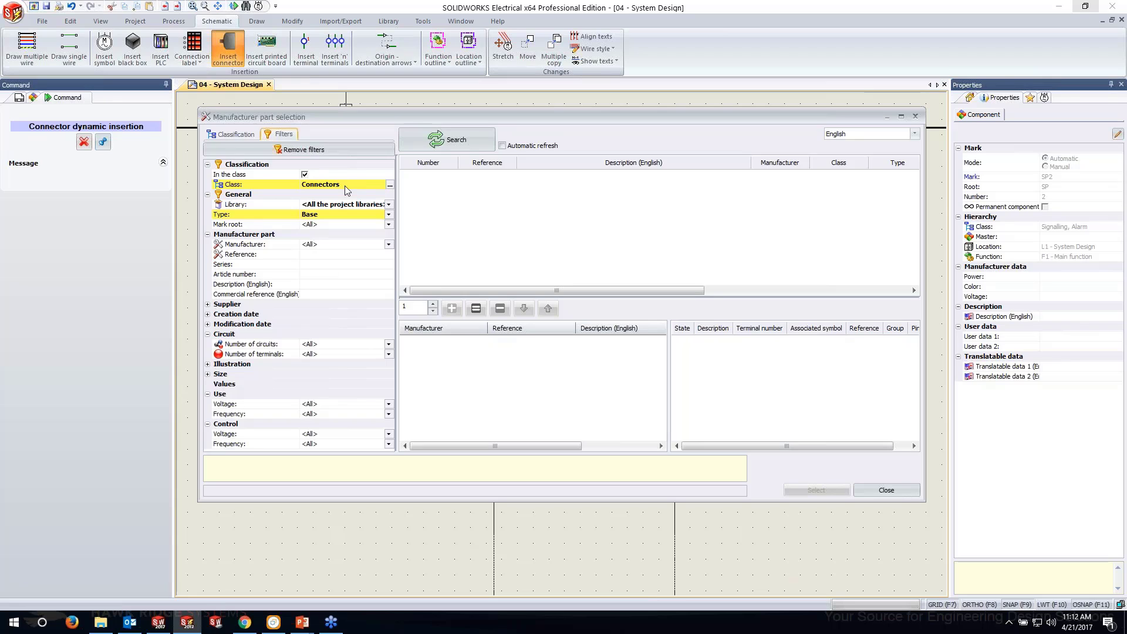
click(361, 245)
scroll(295, 286, down, 10)
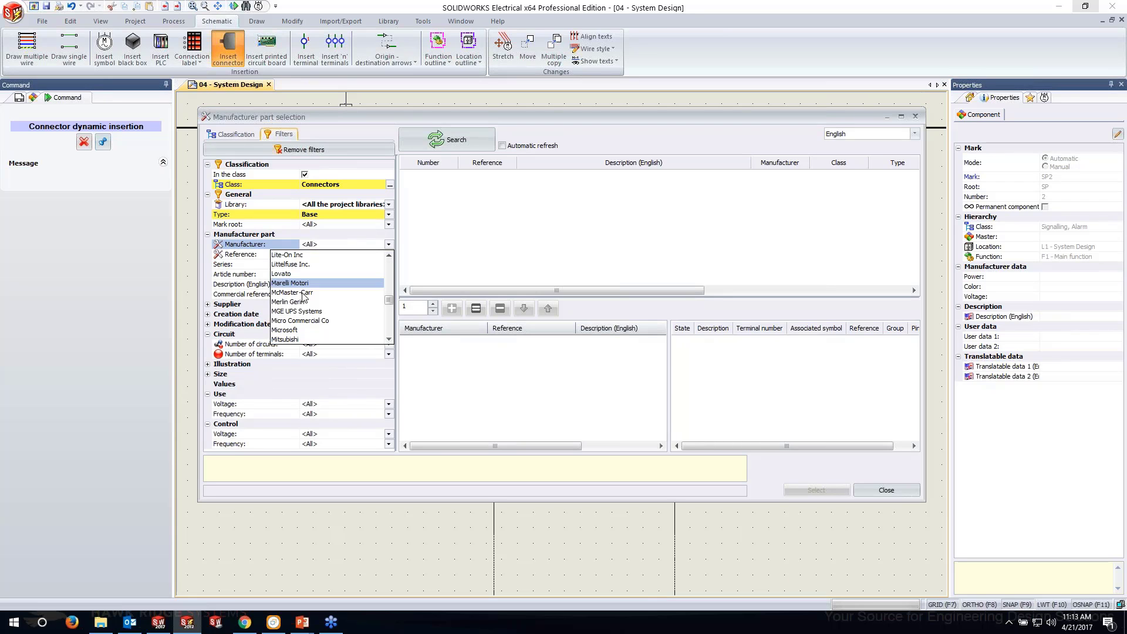
scroll(295, 293, down, 2)
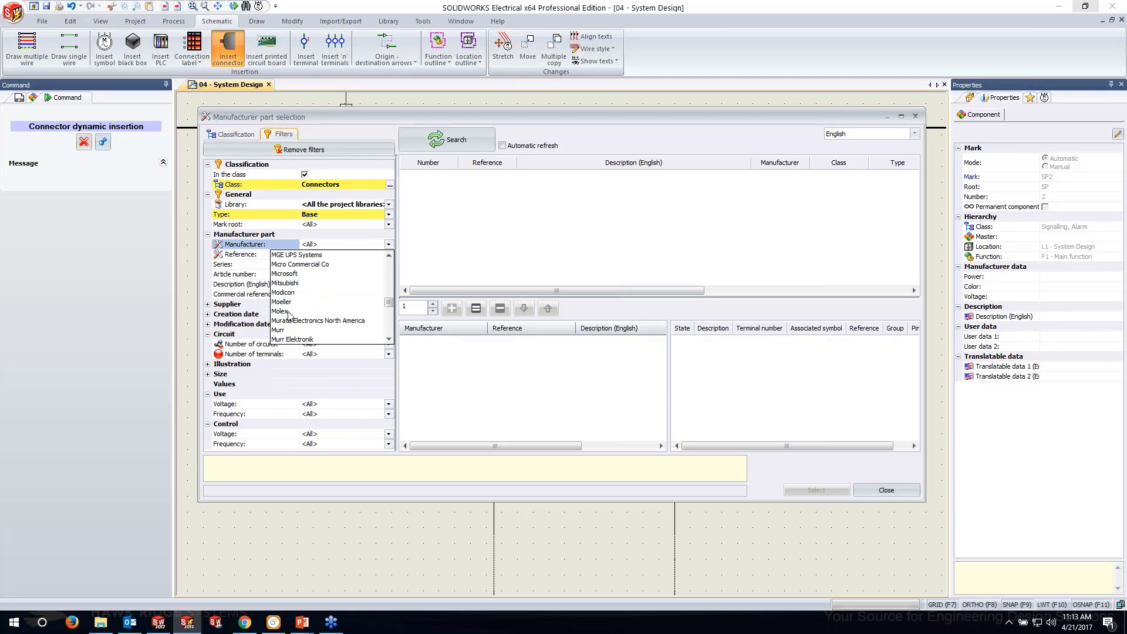
click(282, 312)
click(448, 139)
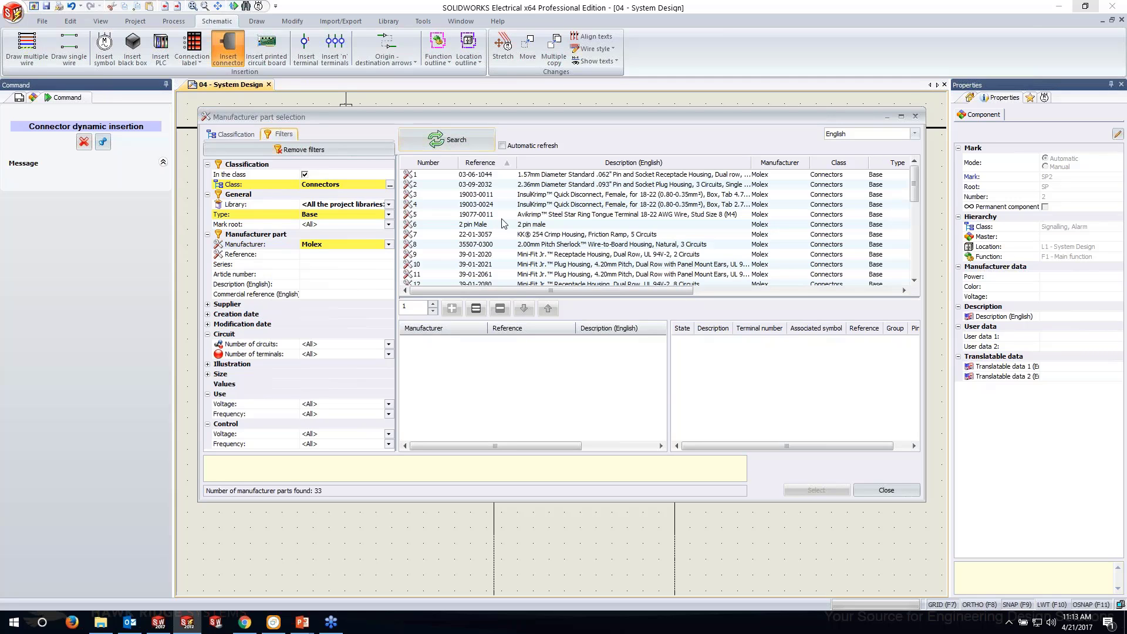
click(356, 345)
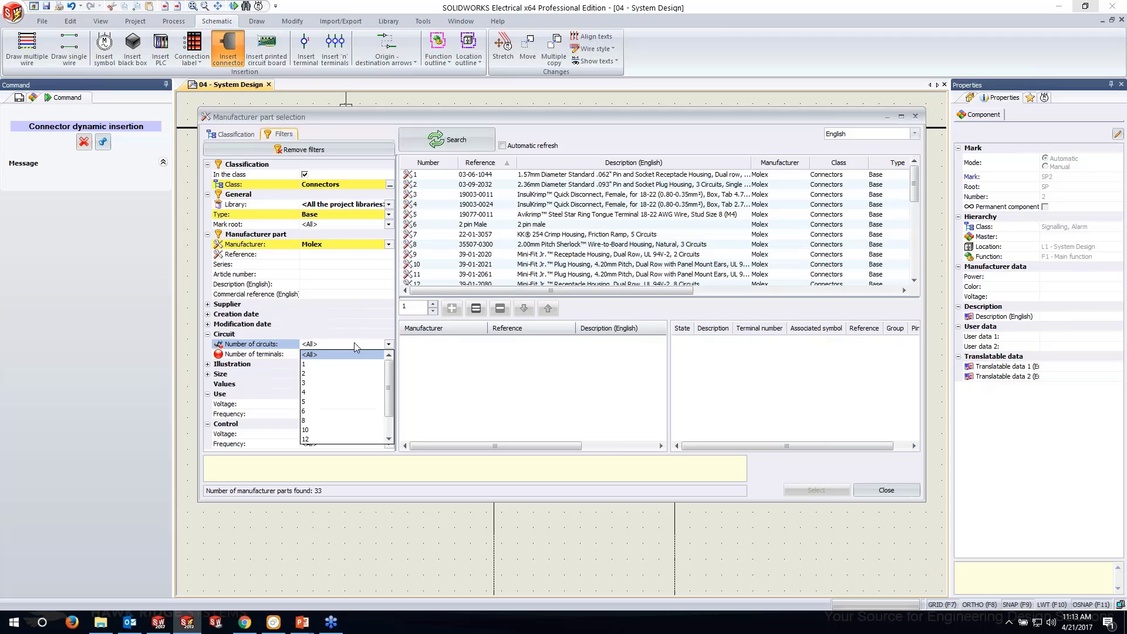
click(305, 382)
click(450, 141)
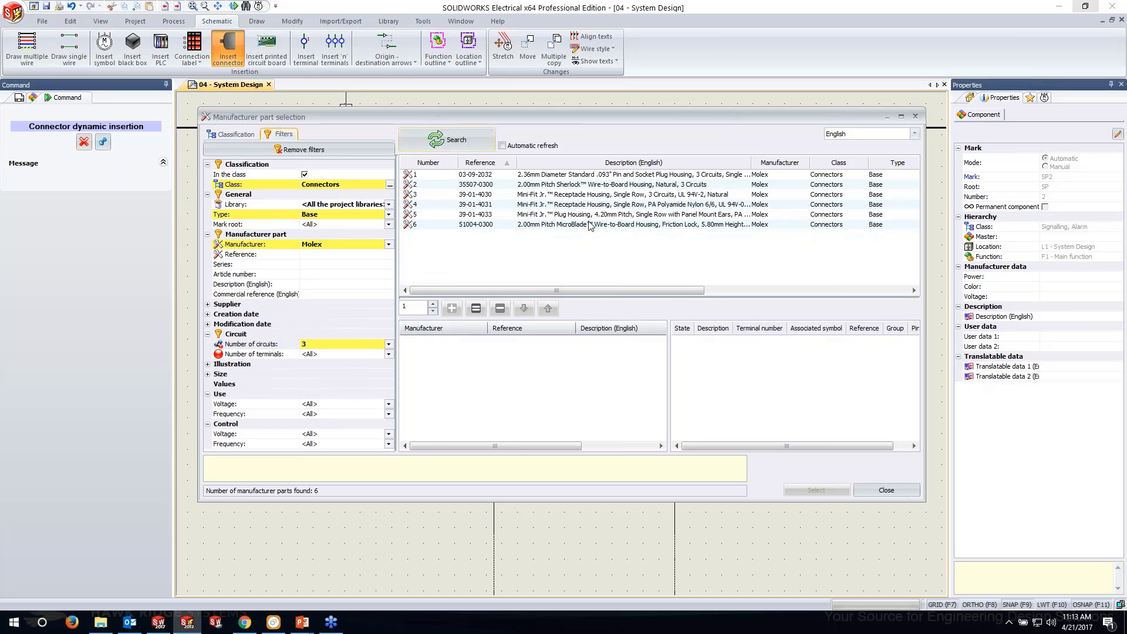
Assign the Molex part 39-01-4030 to the connector and set its mark to root P, number 5.
click(493, 197)
click(452, 308)
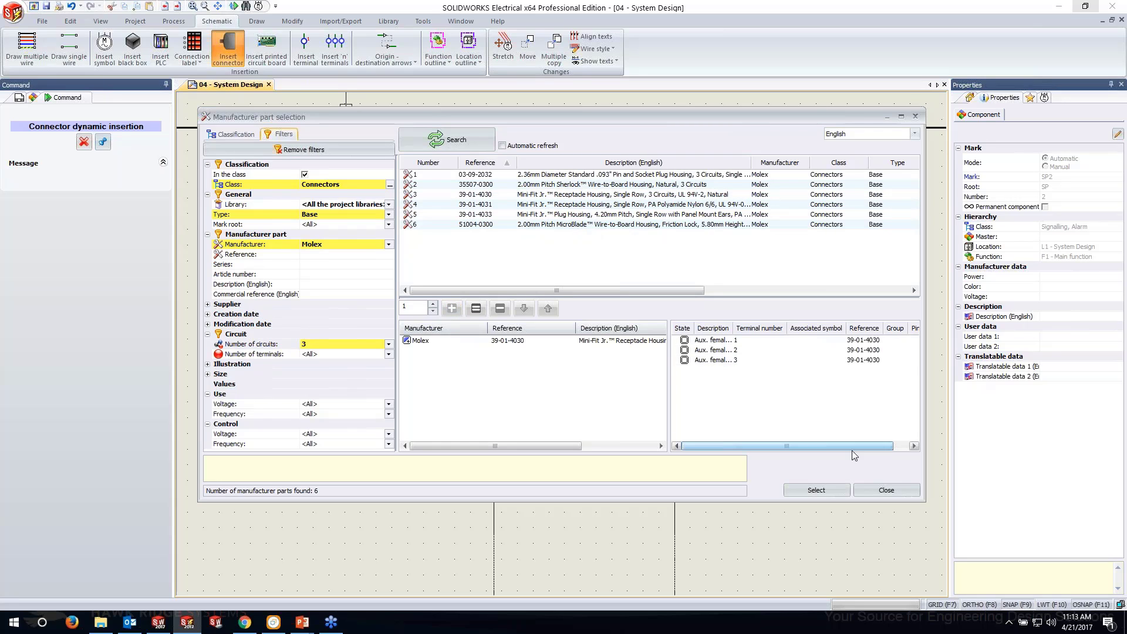
click(816, 490)
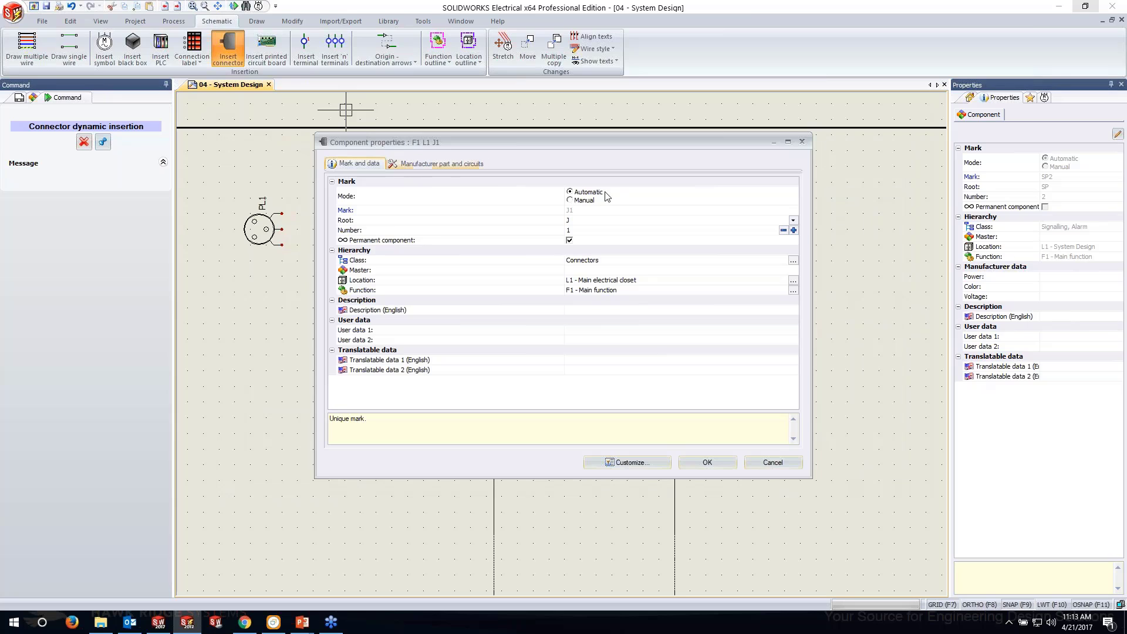
click(586, 222)
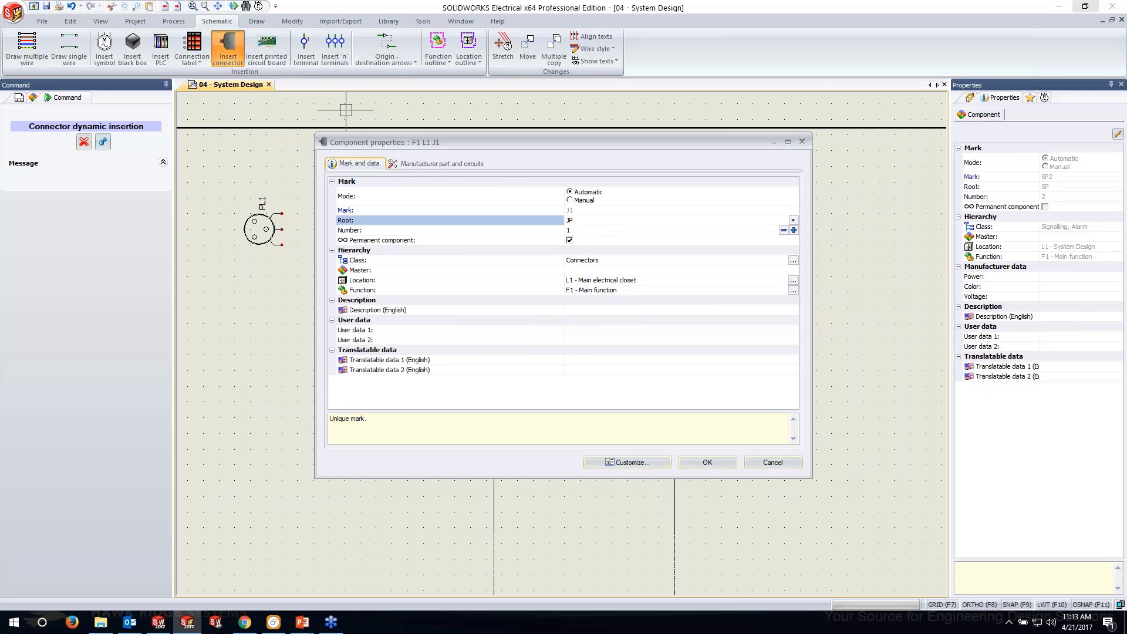
click(557, 222)
click(582, 230)
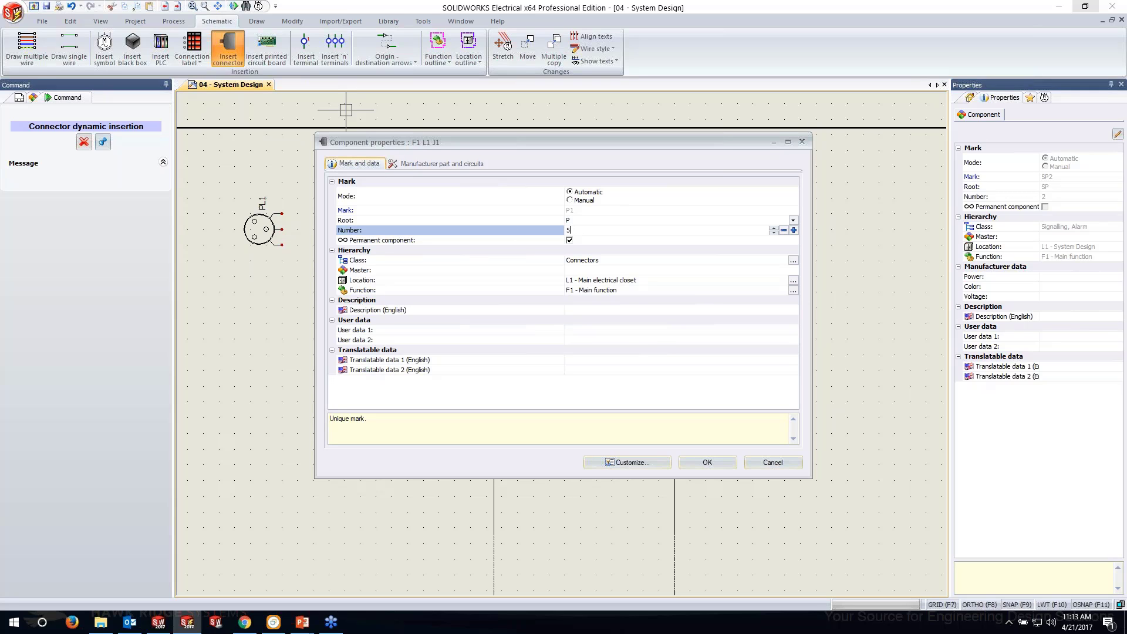
click(707, 462)
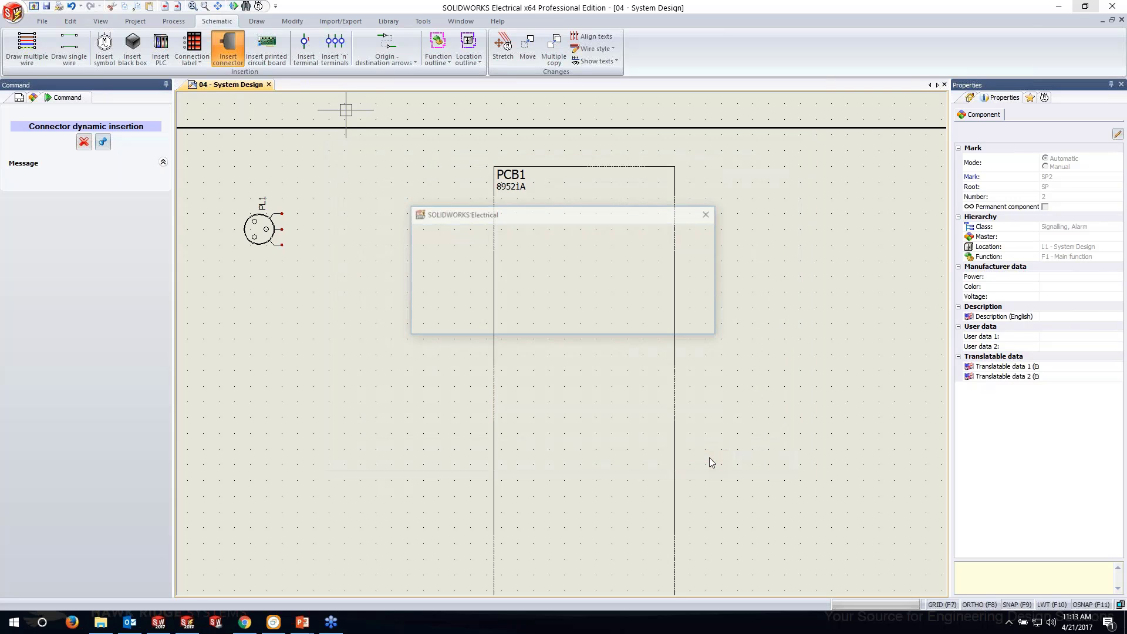
Rotate the connector so its pins face the plug outlet and place it on the PCB box's near edge at X 5.625, Y 9.125.
scroll(440, 284, down, 1)
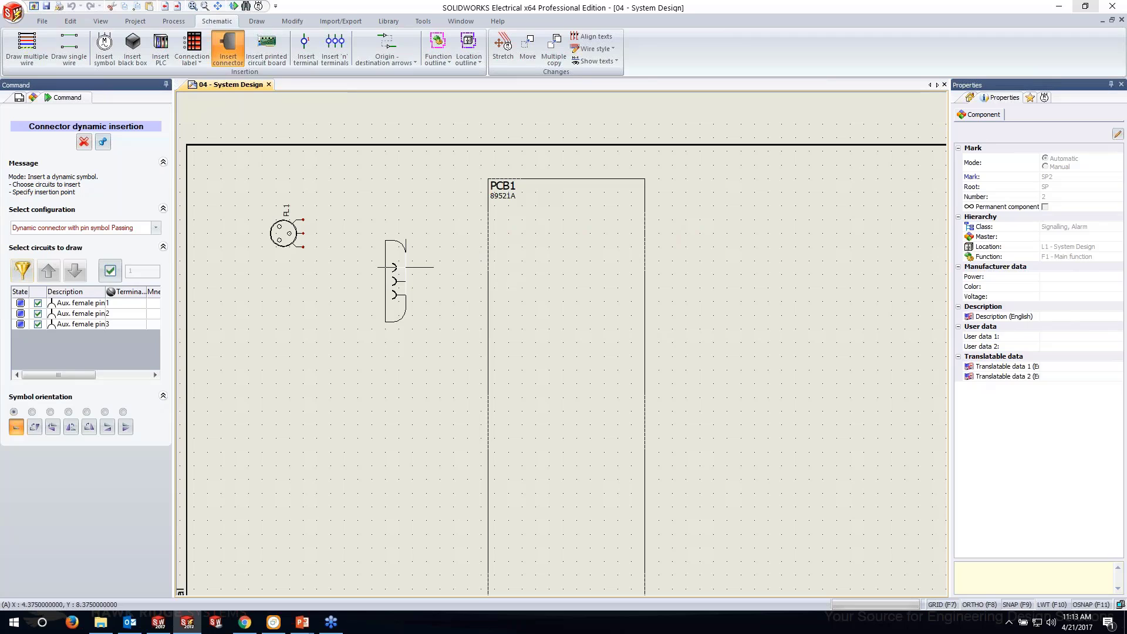
key(space)
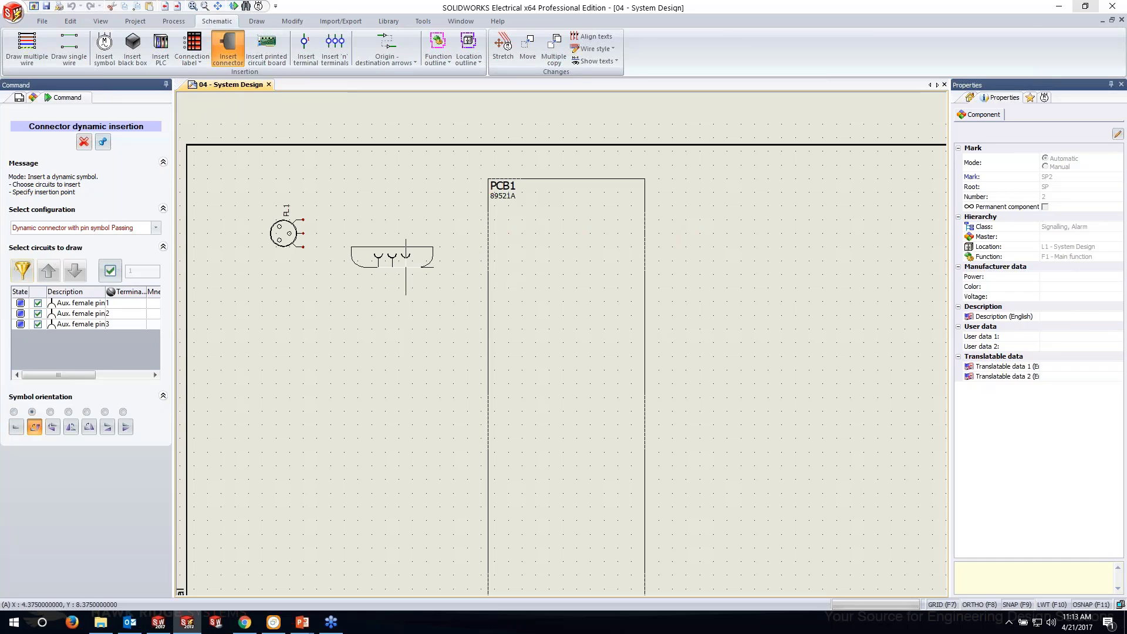
key(space)
key(space)
key(space)
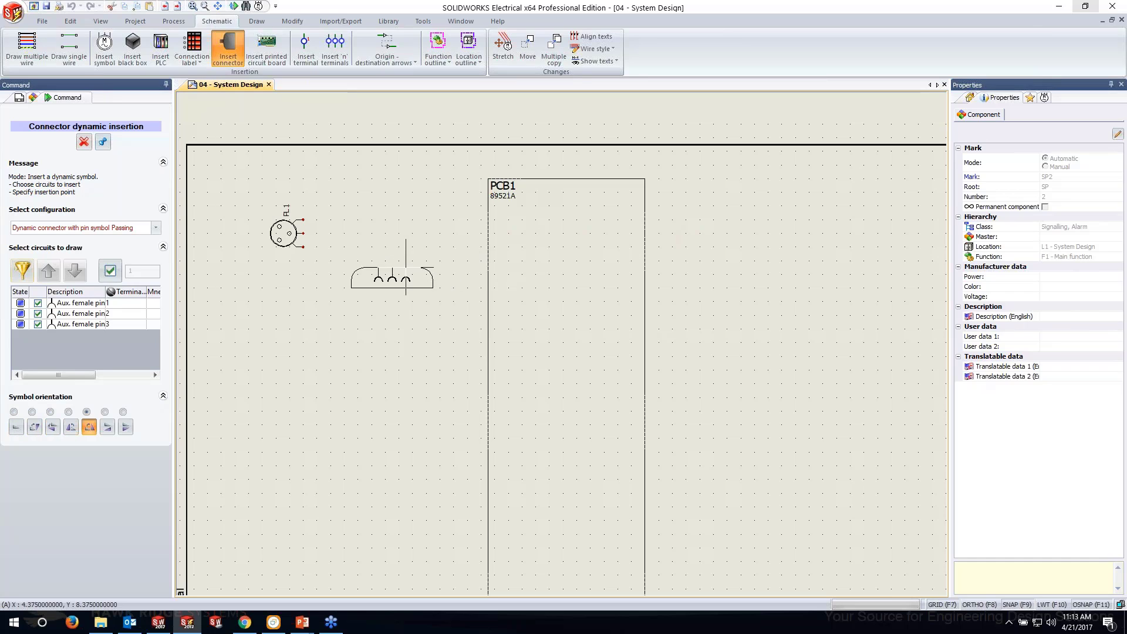
key(space)
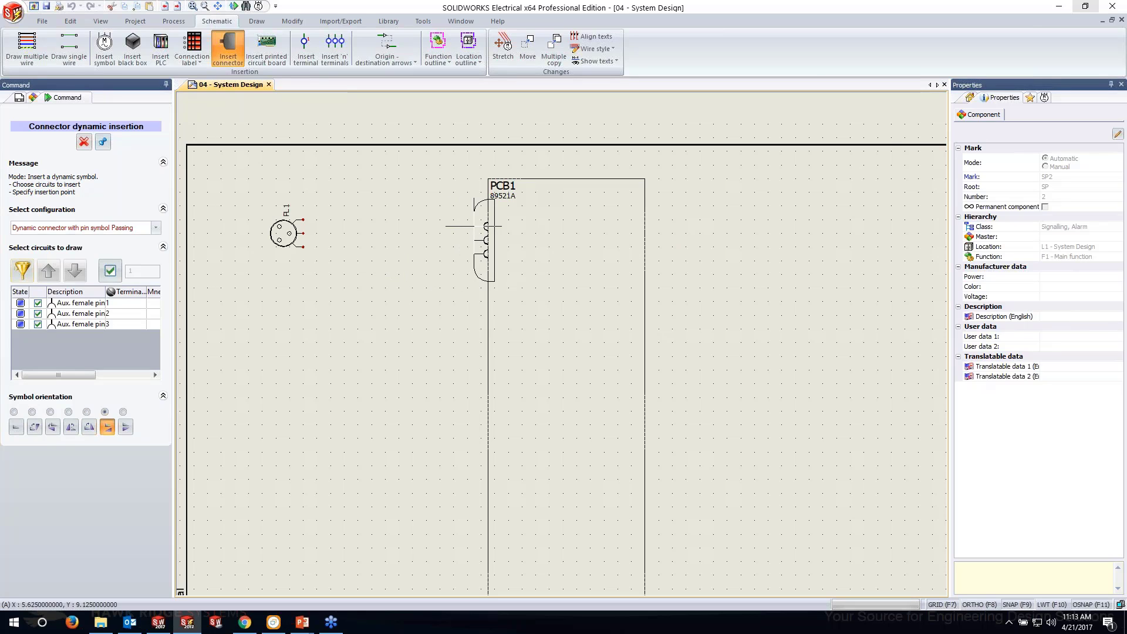
click(486, 226)
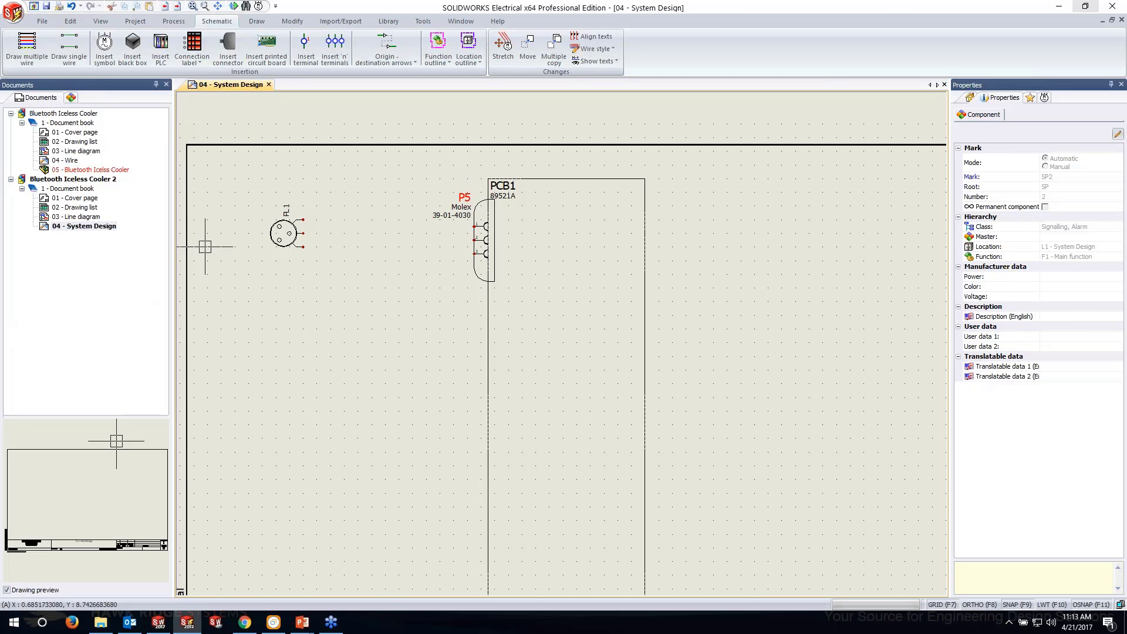
Move the plug outlet PL1 down to X 2.5, Y 9.125 so its terminals line up with the pins of connector P5.
scroll(265, 236, up, 2)
click(333, 206)
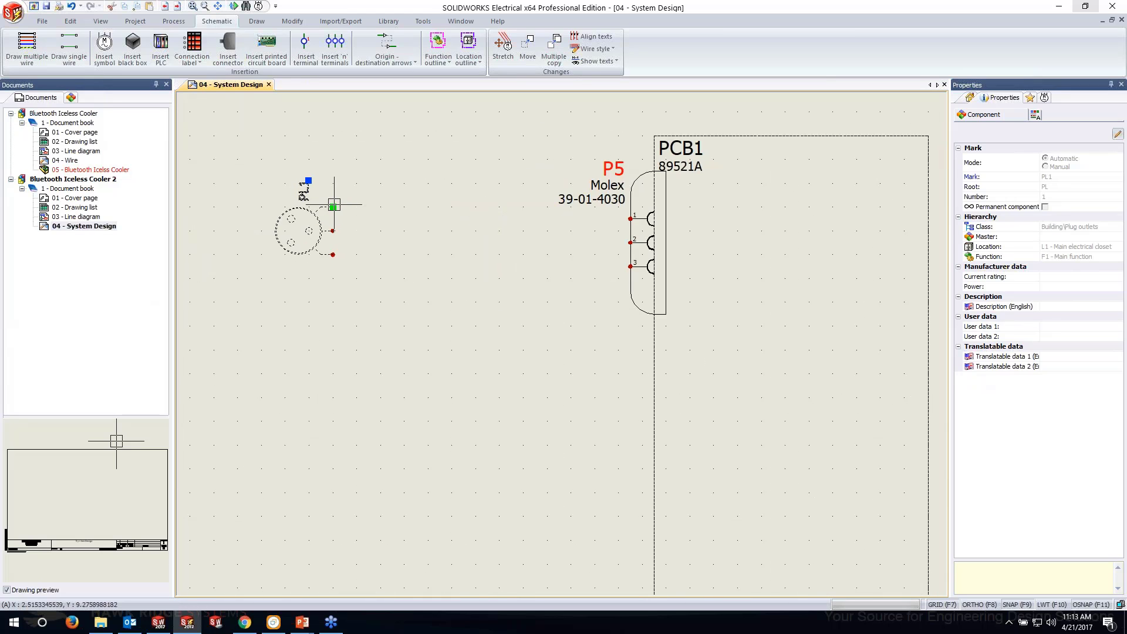
click(334, 207)
click(333, 230)
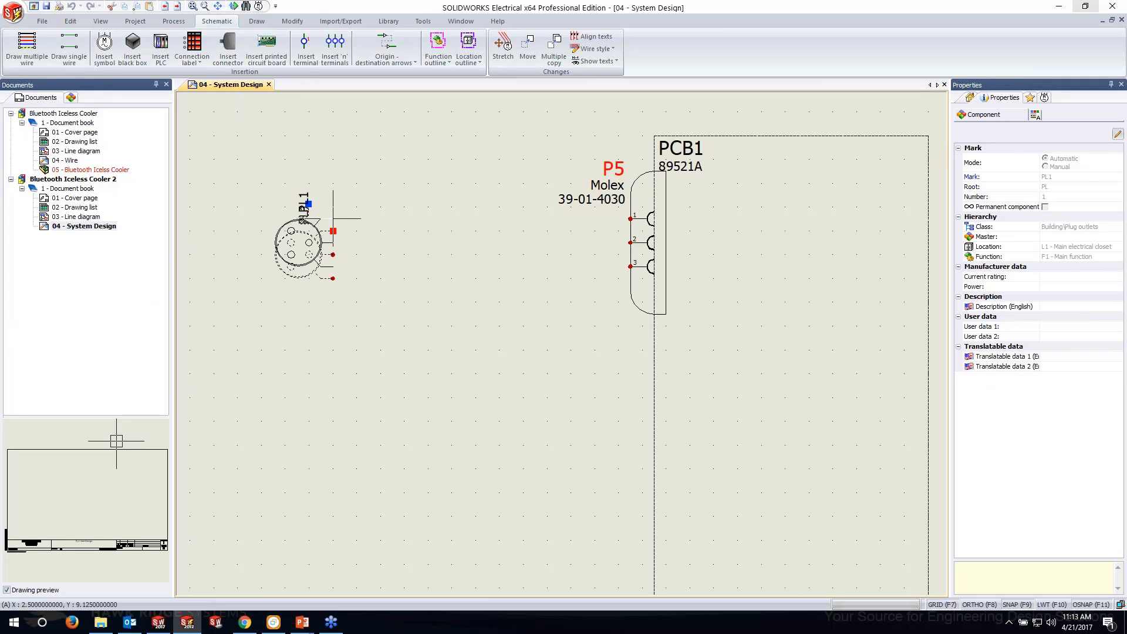
click(333, 219)
key(Escape)
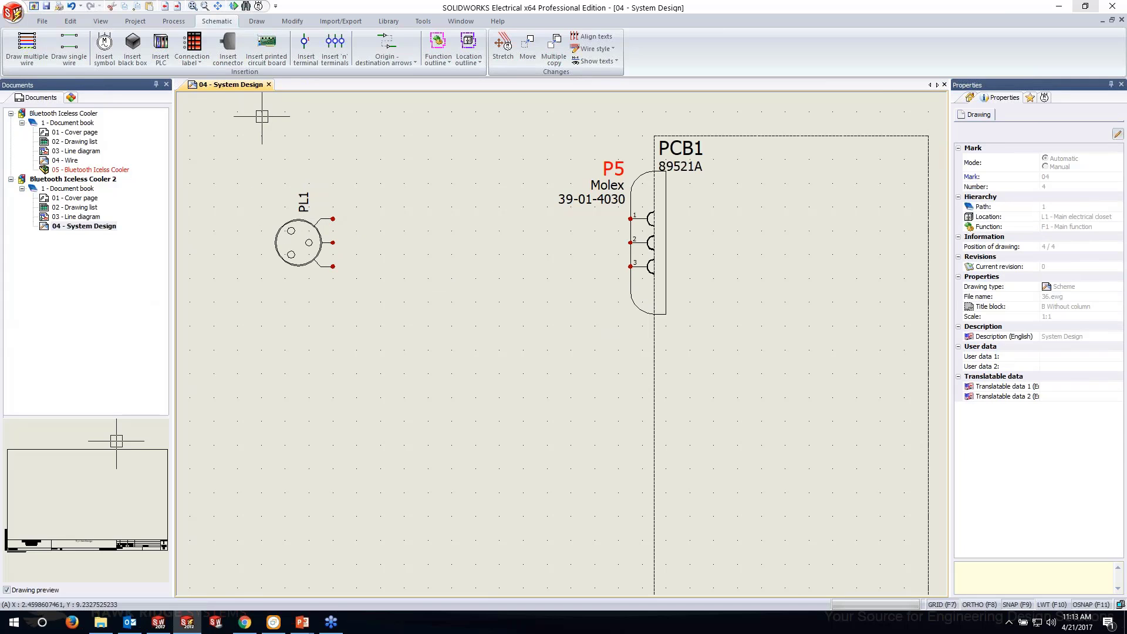
Draw a single 18 AWG White wire from the upper terminal of plug outlet PL1 to pin 1 of connector P5.
click(68, 48)
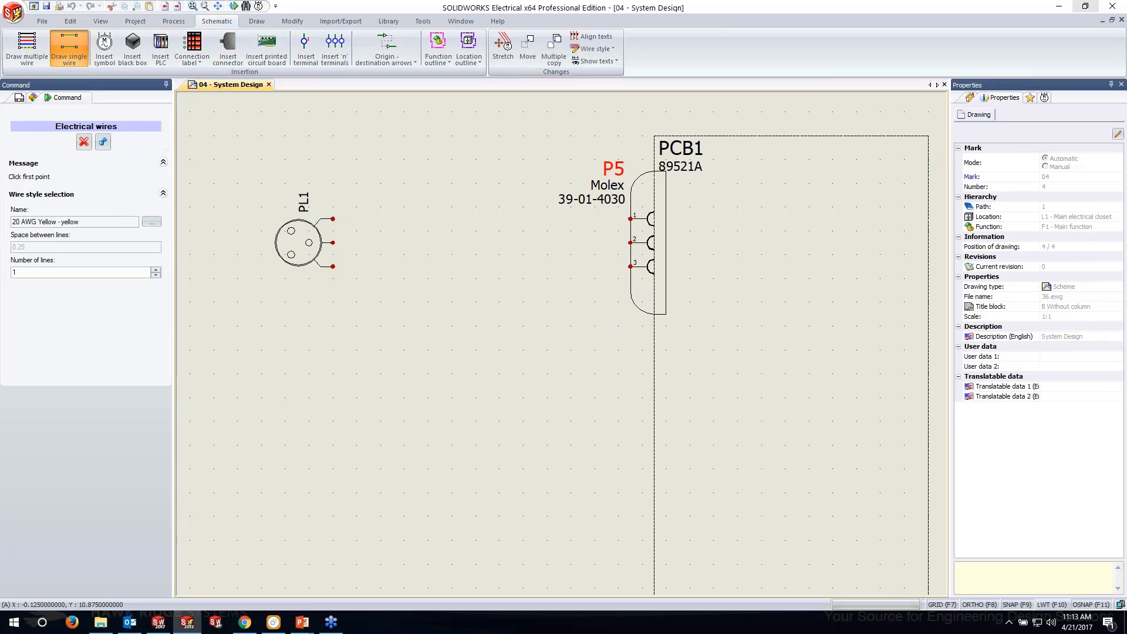
click(152, 221)
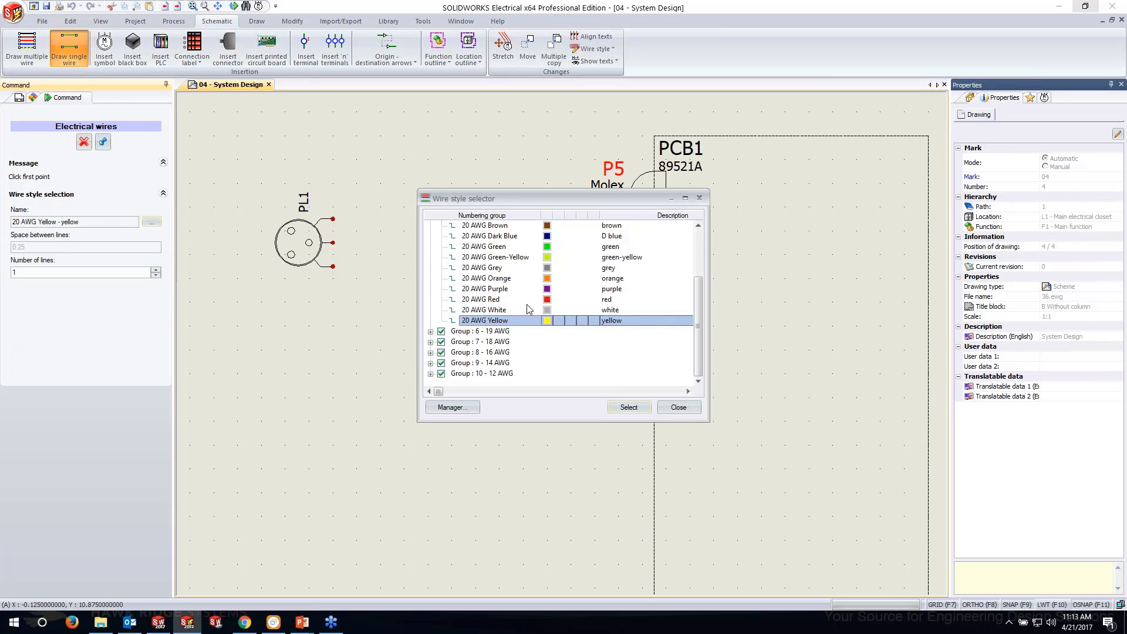
scroll(492, 337, up, 3)
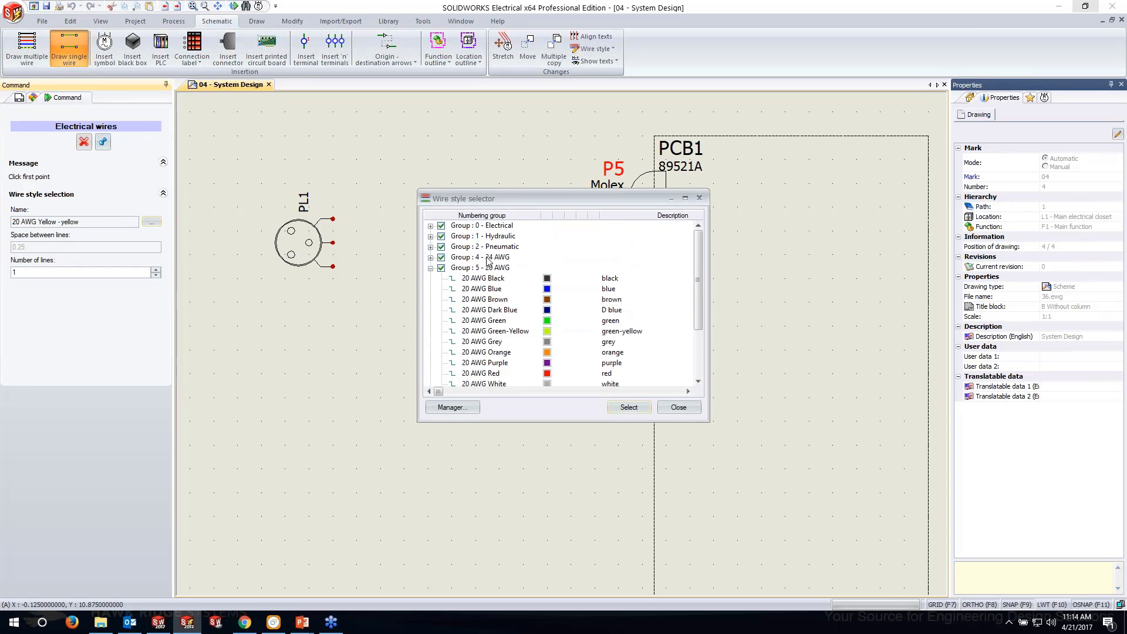
scroll(496, 348, down, 2)
click(495, 352)
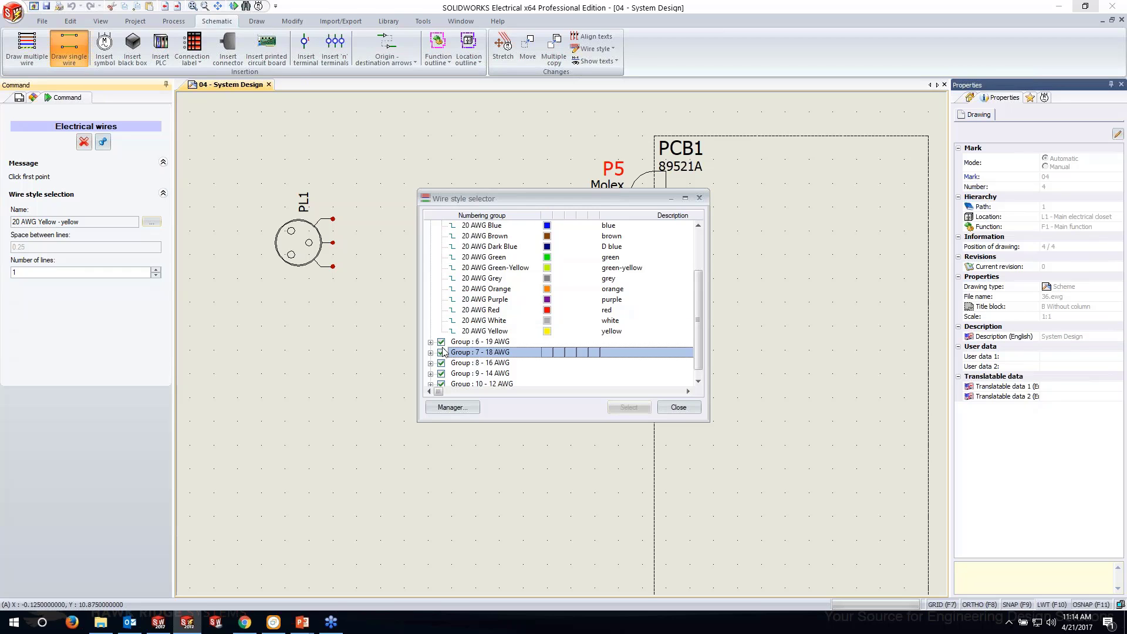
click(430, 352)
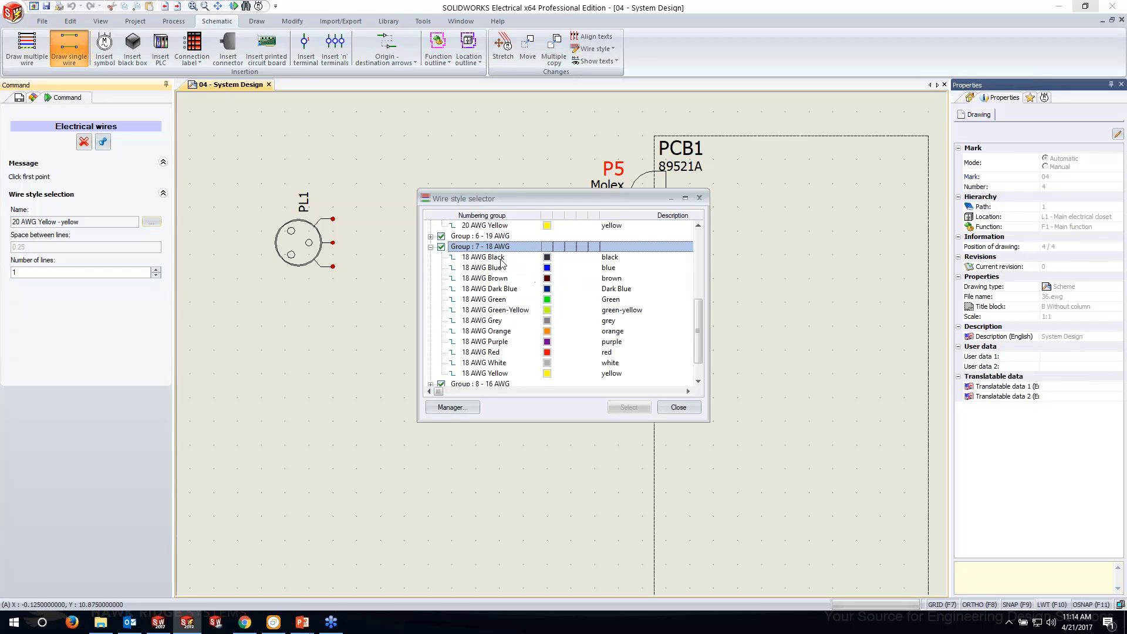
click(498, 363)
click(628, 407)
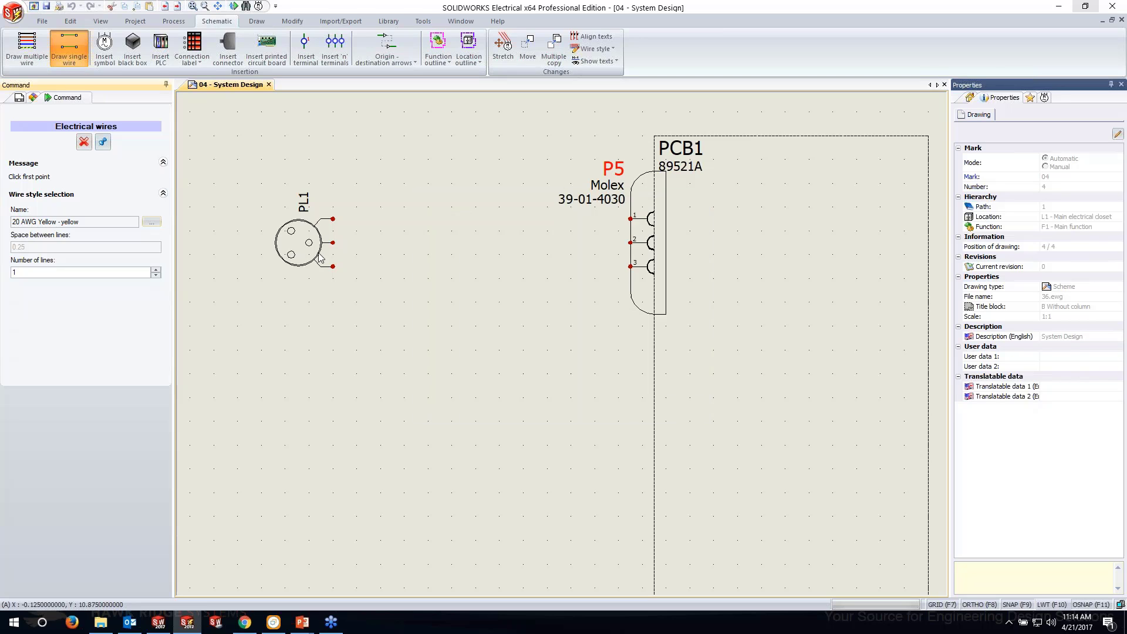
click(333, 218)
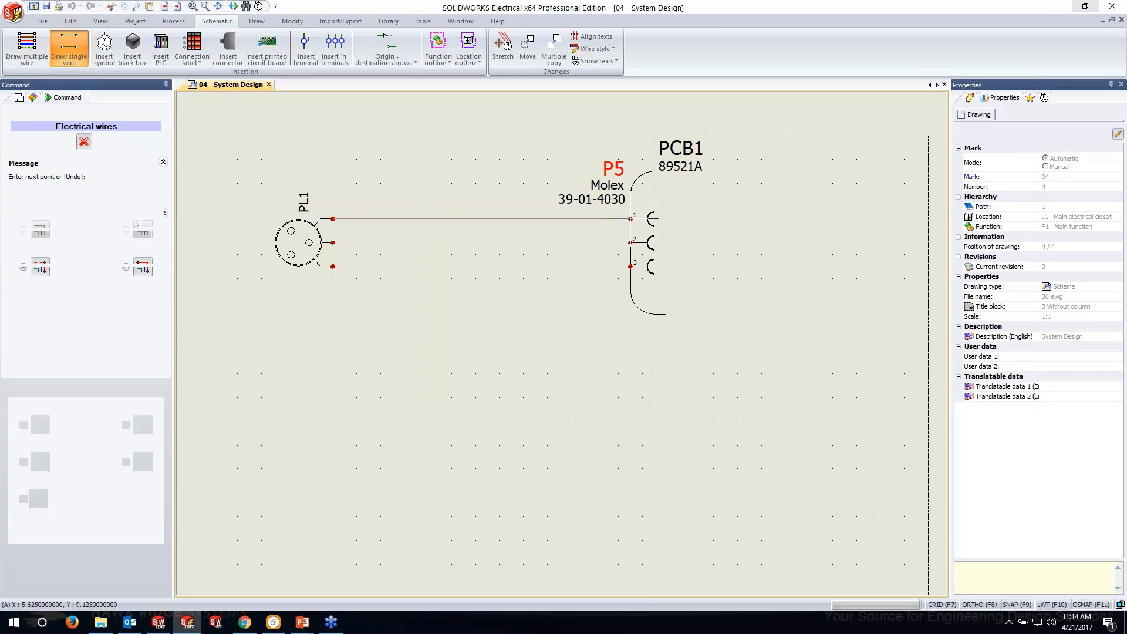
click(630, 218)
Draw a single 18 AWG Green-Yellow wire from the middle terminal of plug outlet PL1 to pin 2 of connector P5.
click(152, 221)
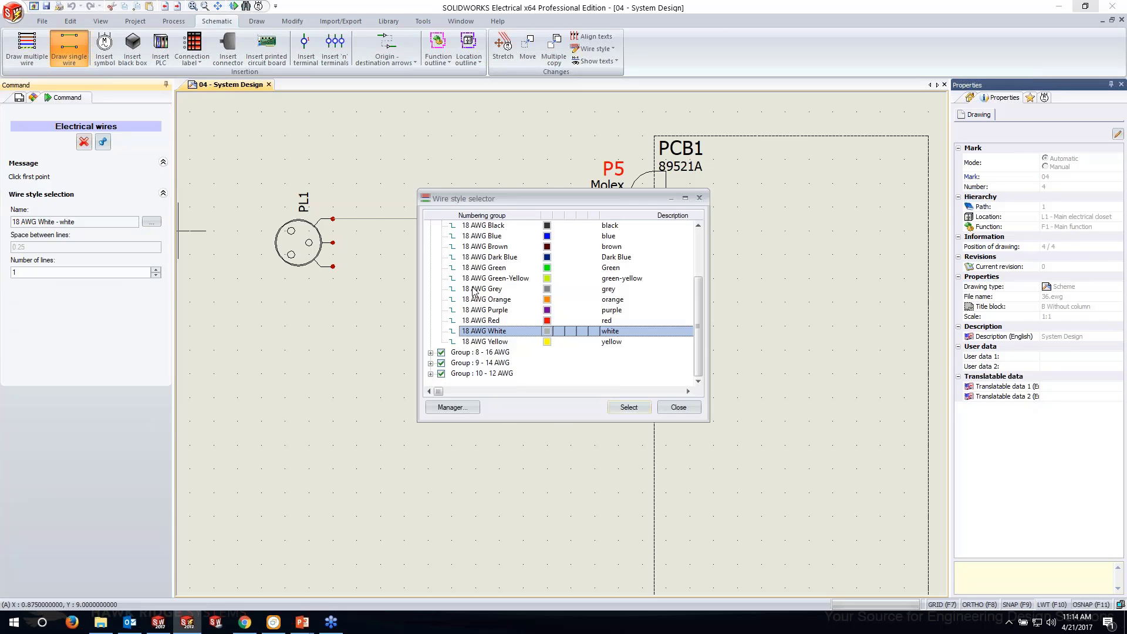
click(522, 280)
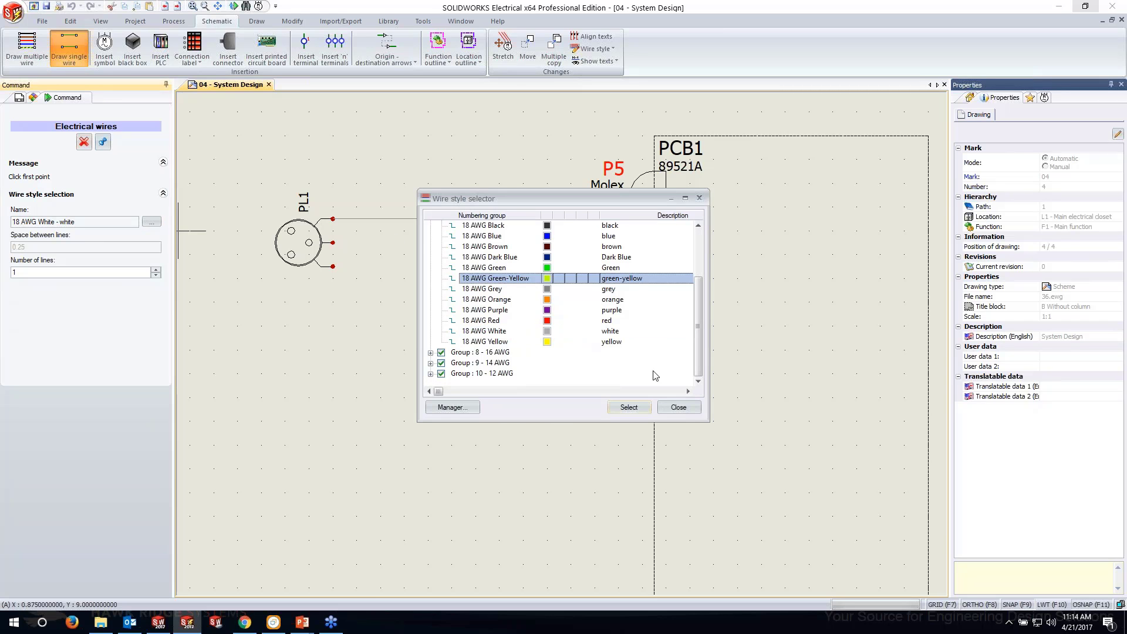
click(629, 406)
click(333, 243)
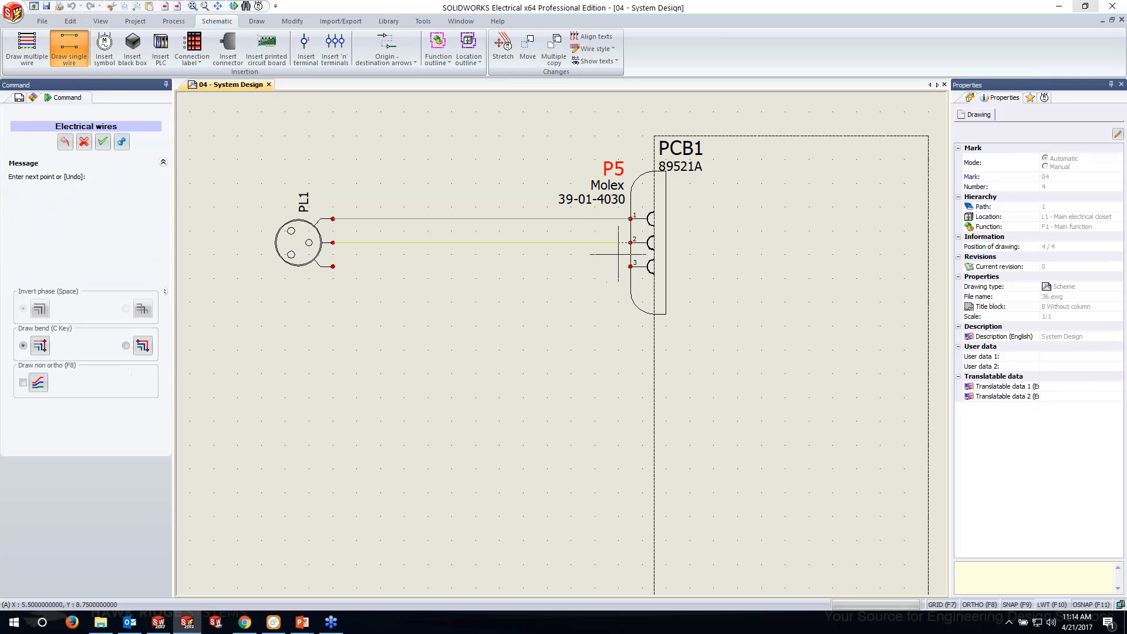
click(618, 254)
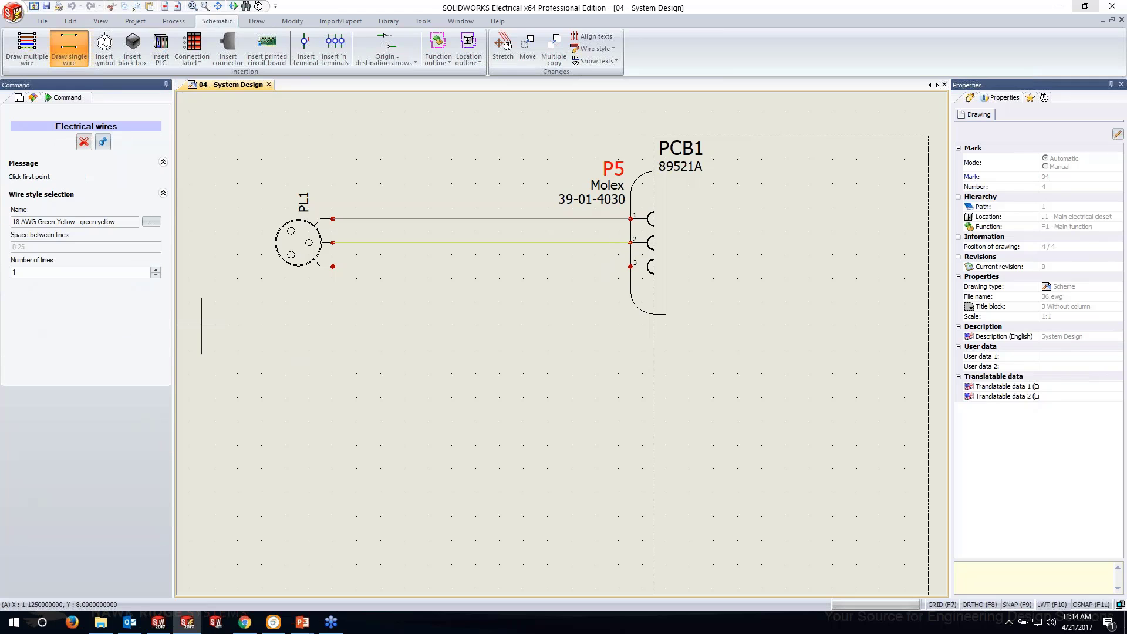
Draw a single 18 AWG Black wire from the lower terminal of plug outlet PL1 to pin 3 of P5 and end wire drawing.
click(149, 223)
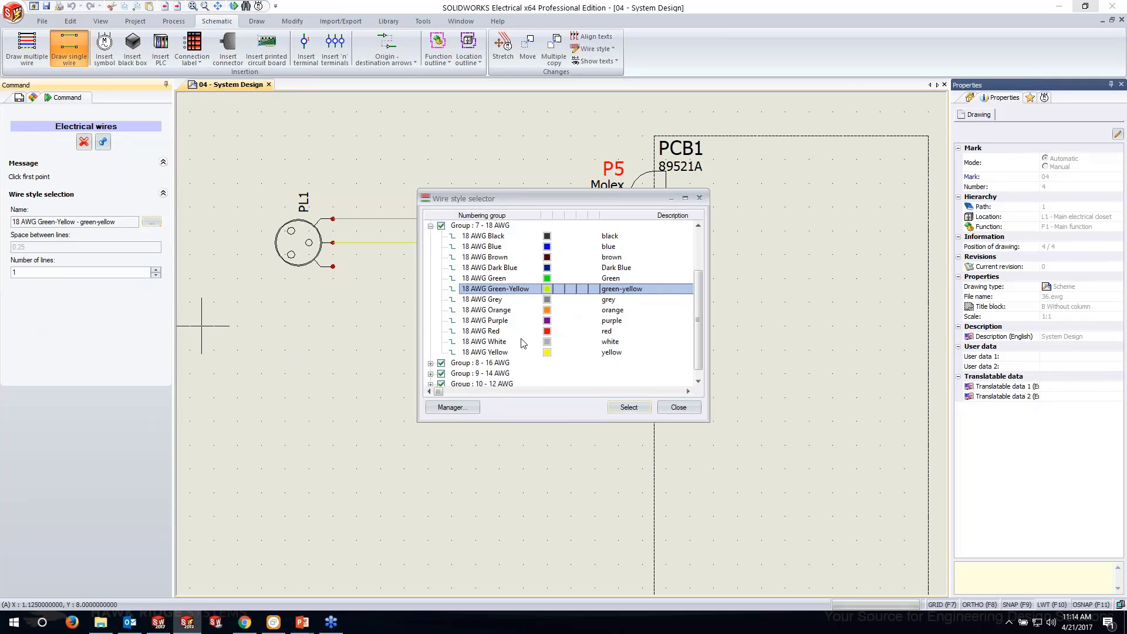
click(500, 237)
click(637, 410)
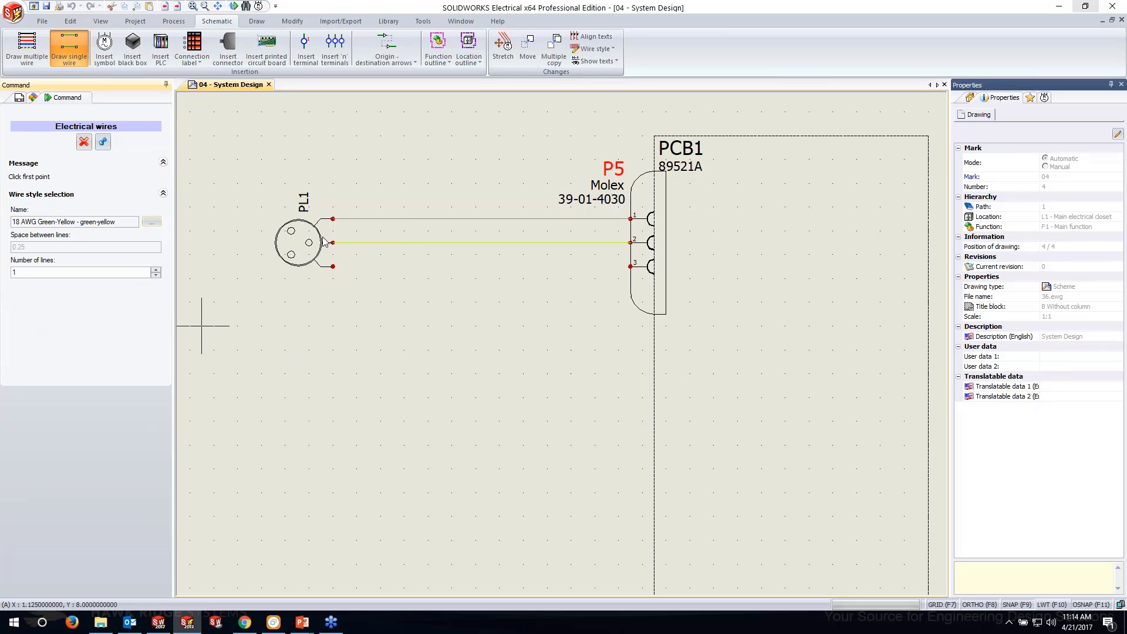
click(333, 267)
click(631, 266)
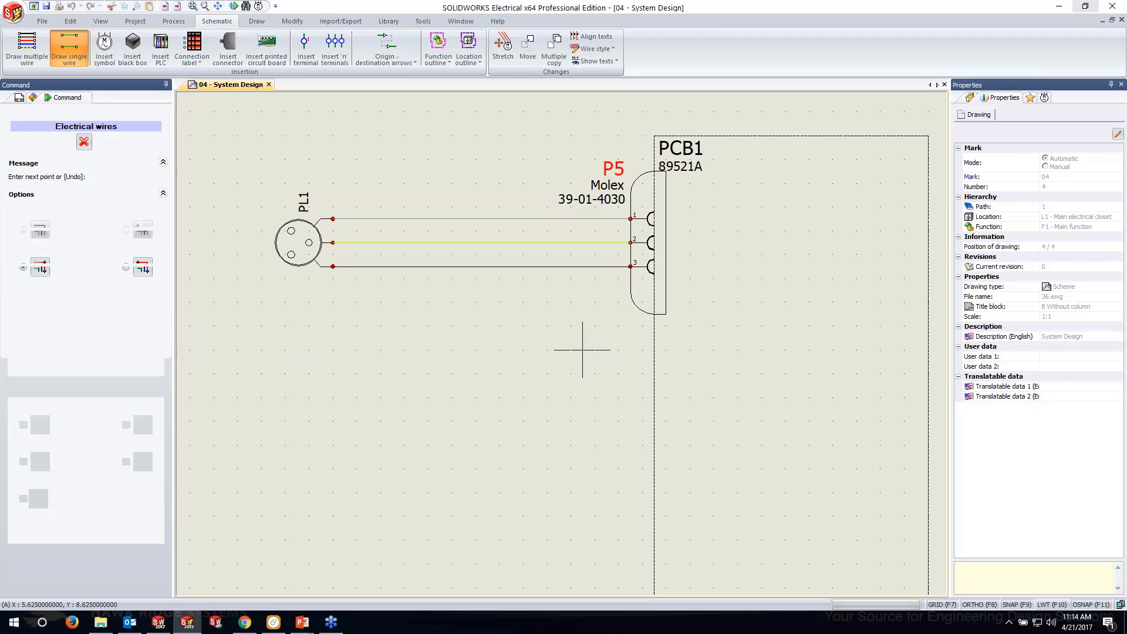
key(Escape)
Insert the two-cell Battery symbol from the Power supplies class in vertical orientation below plug outlet PL1, at X 1.75, Y 7.125.
scroll(567, 357, down, 4)
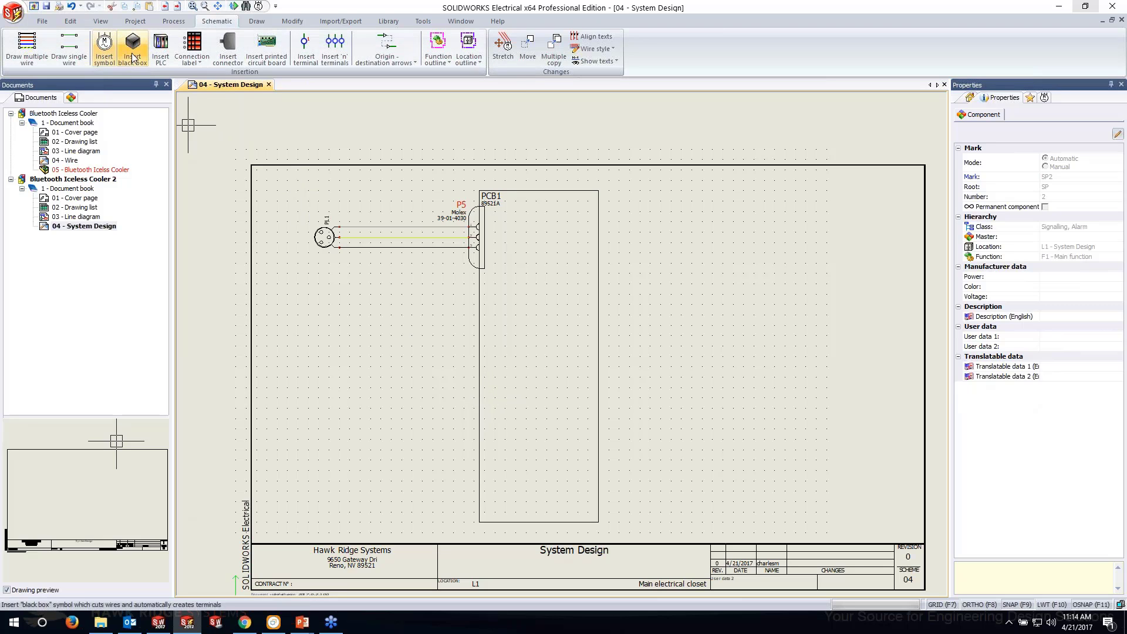
click(110, 56)
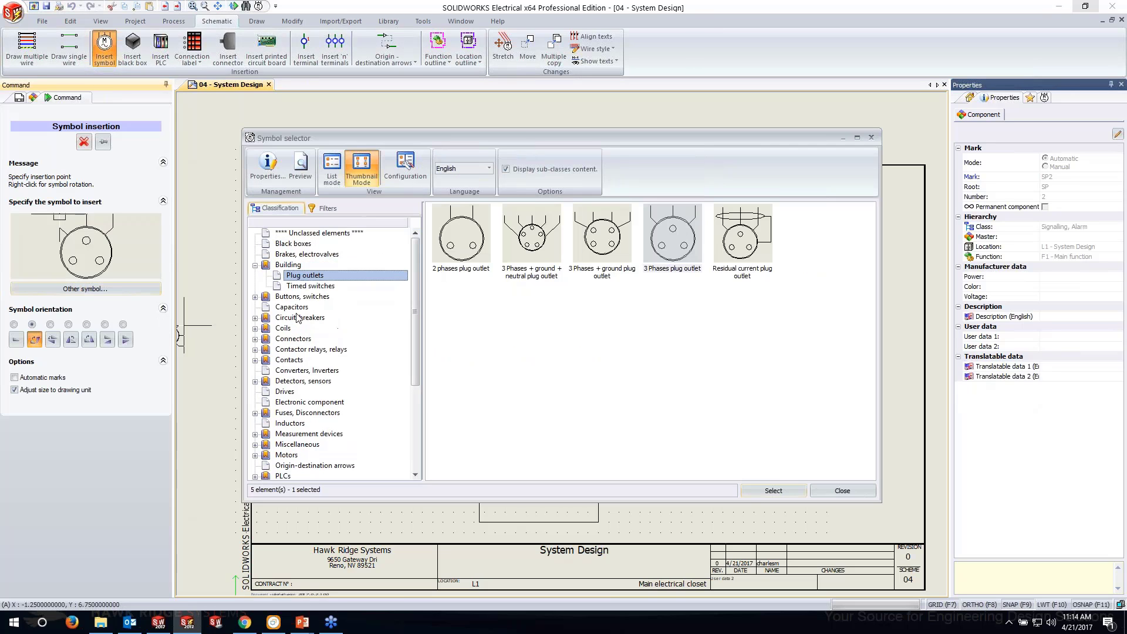
scroll(295, 296, down, 4)
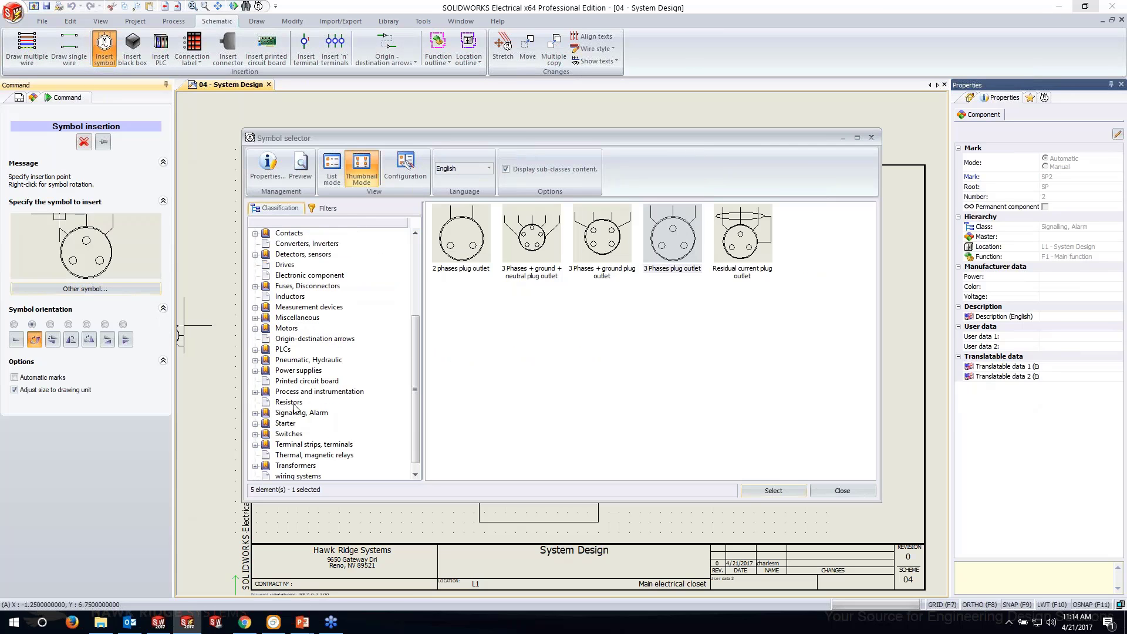
click(296, 371)
click(602, 243)
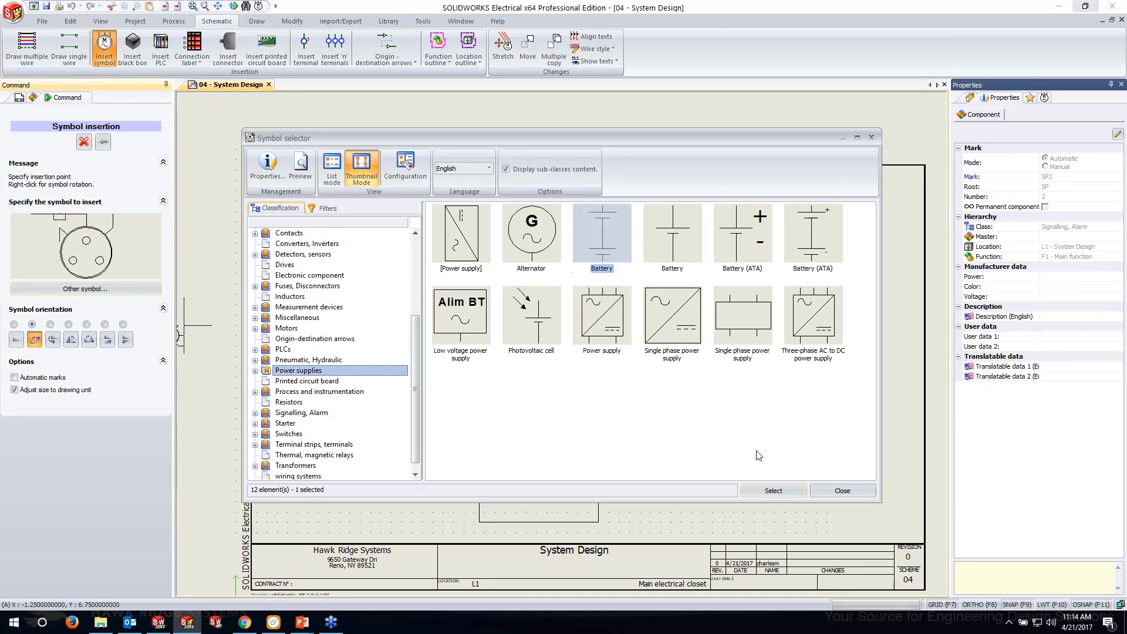
click(764, 492)
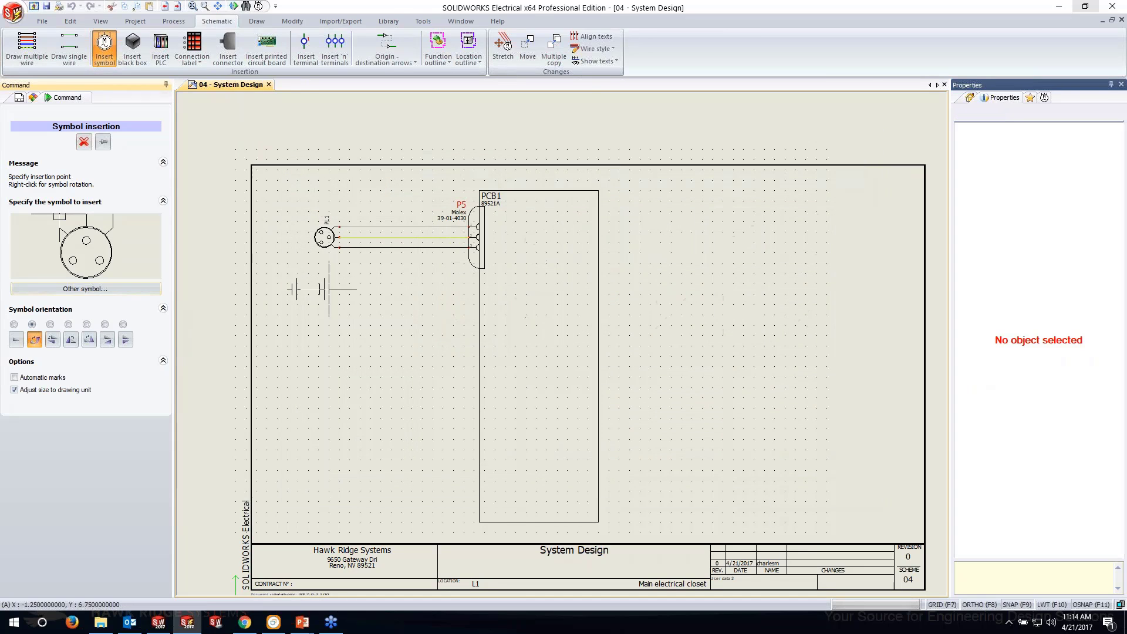
click(16, 339)
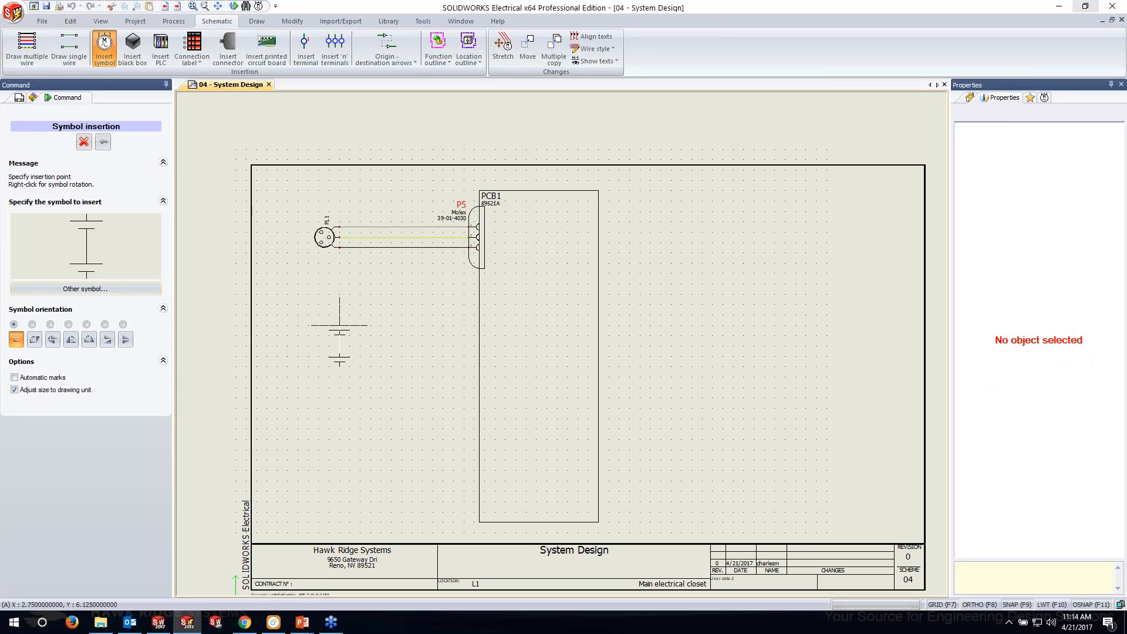
click(306, 310)
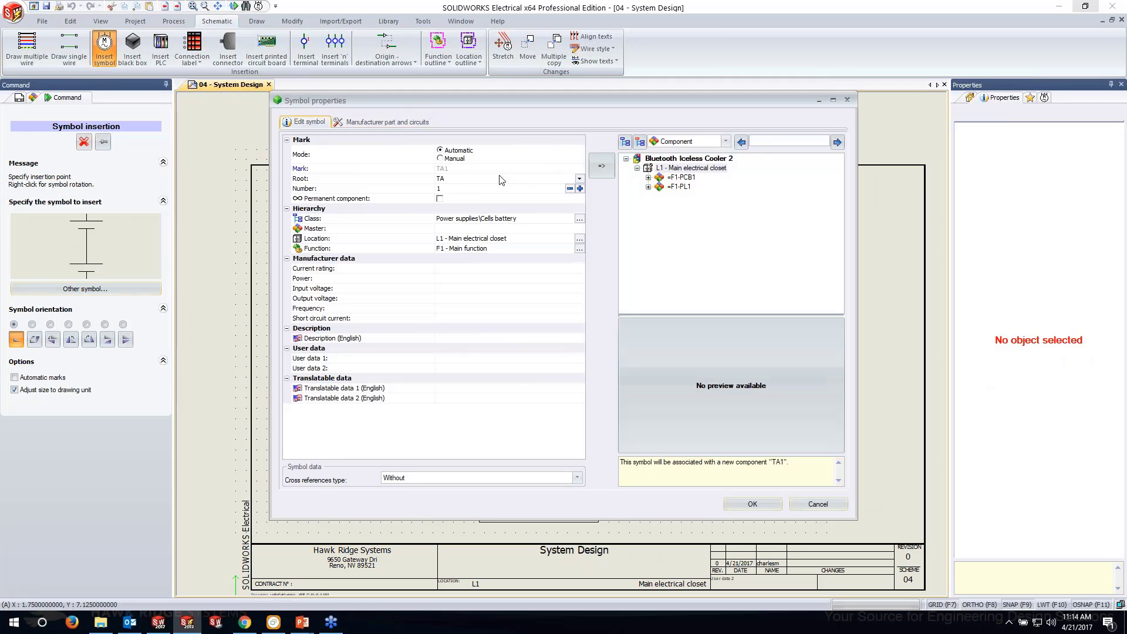
Set the battery's mark root to BAT and assign it the HRS manufacturer part 4192017BAT.
click(469, 179)
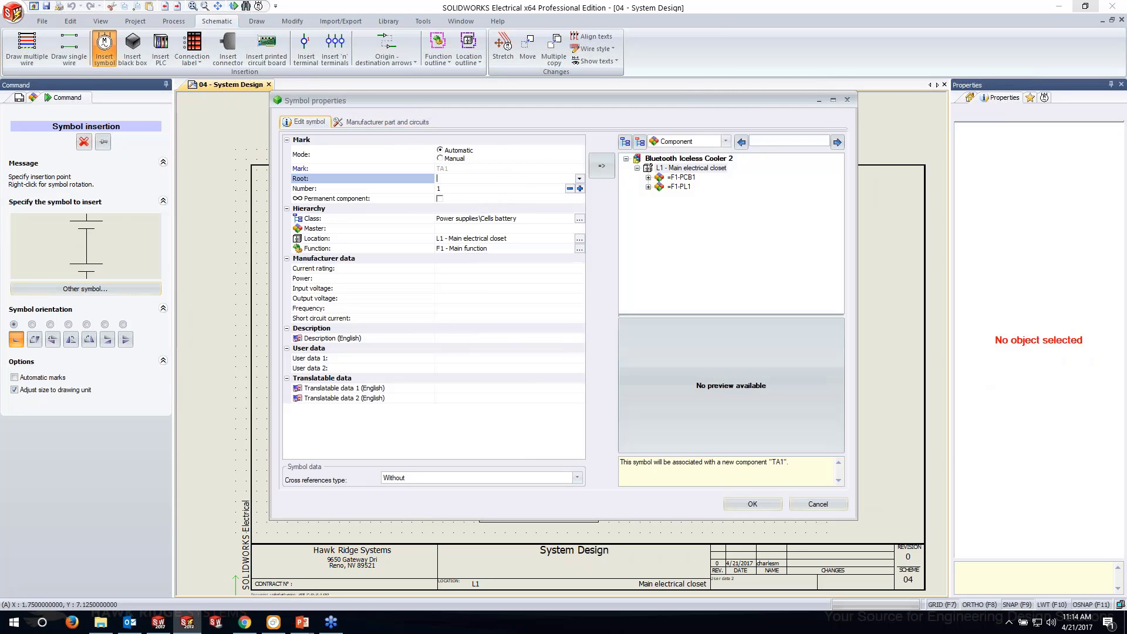
text(BAT)
click(366, 121)
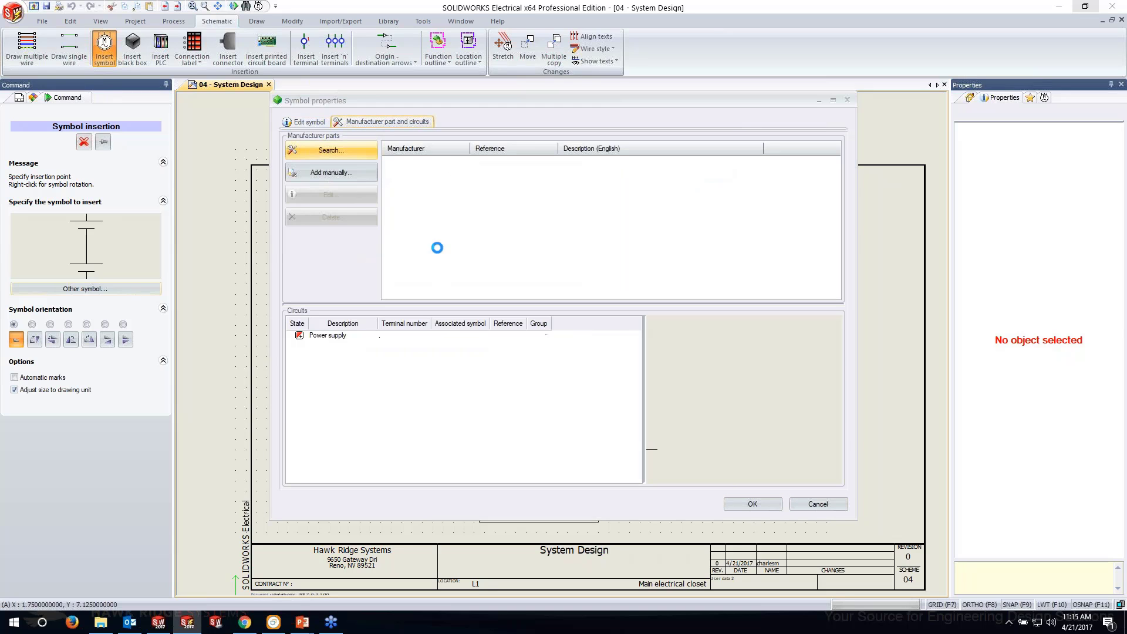
click(335, 244)
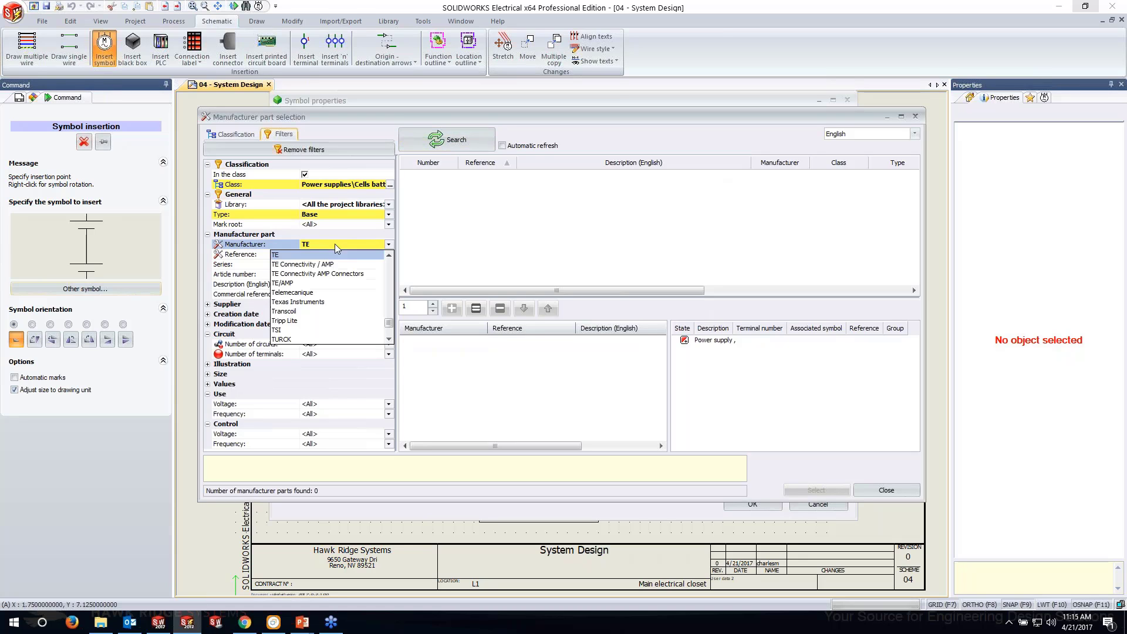
scroll(343, 305, up, 15)
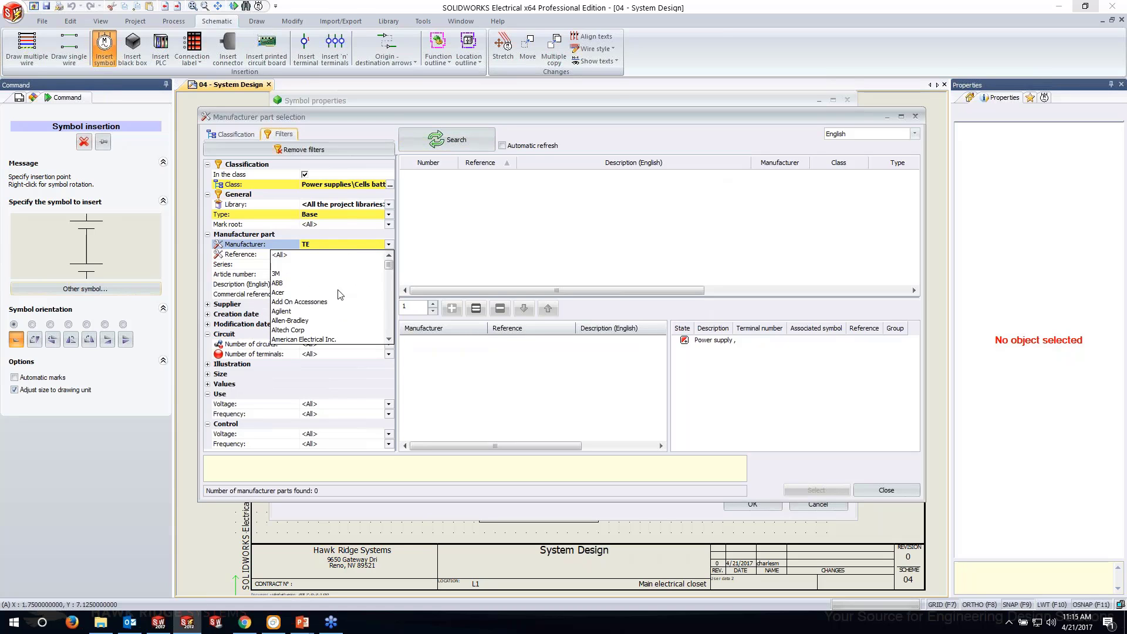
scroll(289, 297, down, 2)
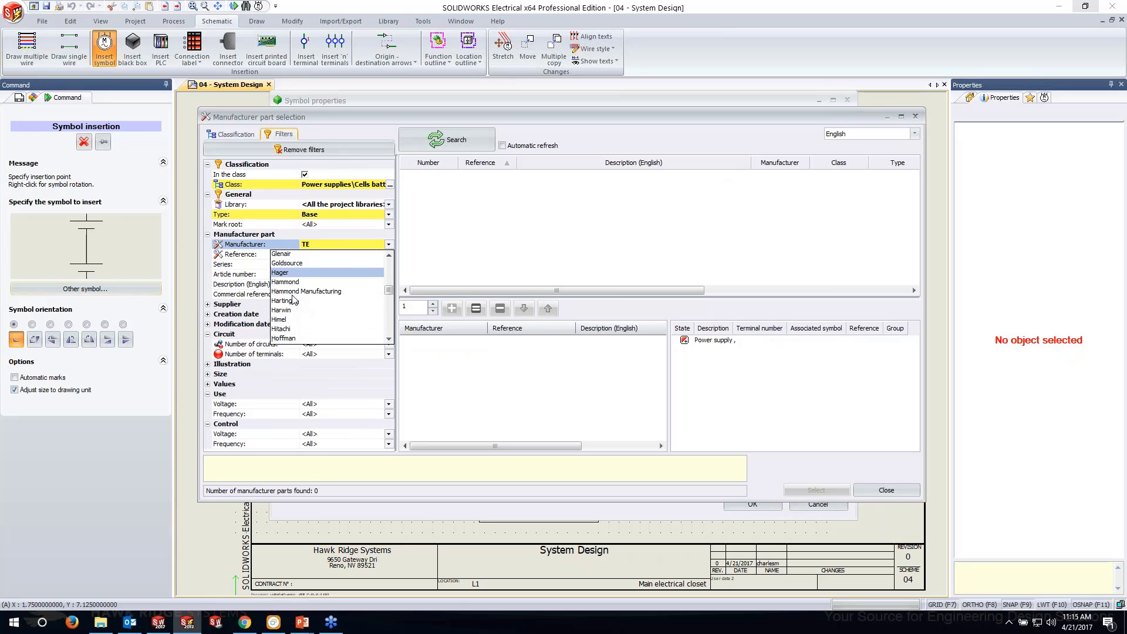
click(284, 308)
click(447, 140)
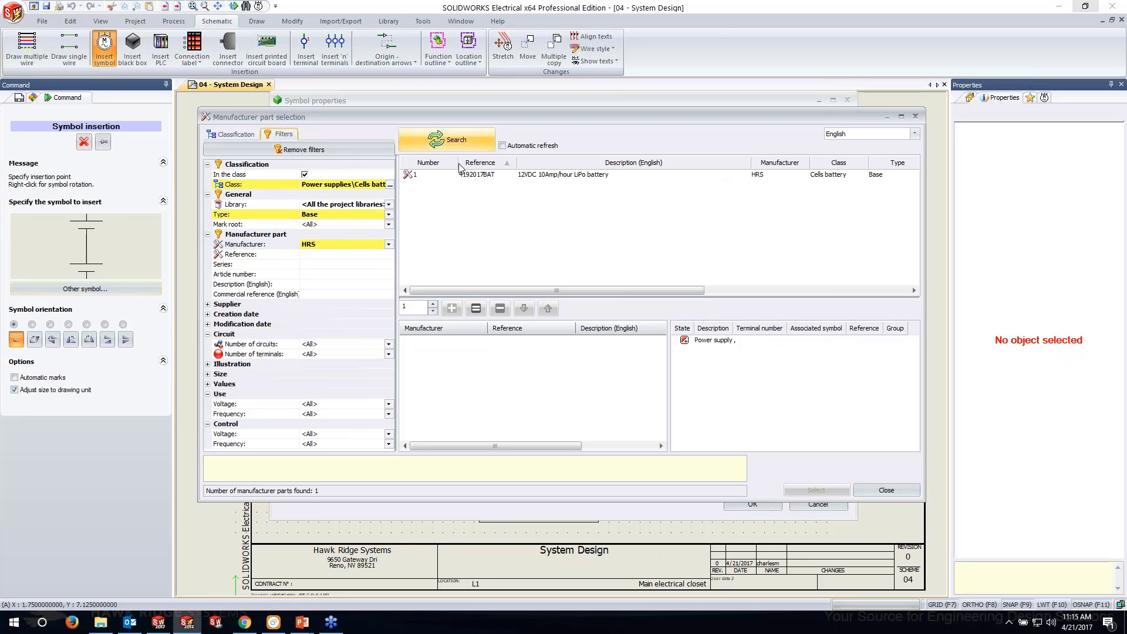
click(489, 176)
click(452, 308)
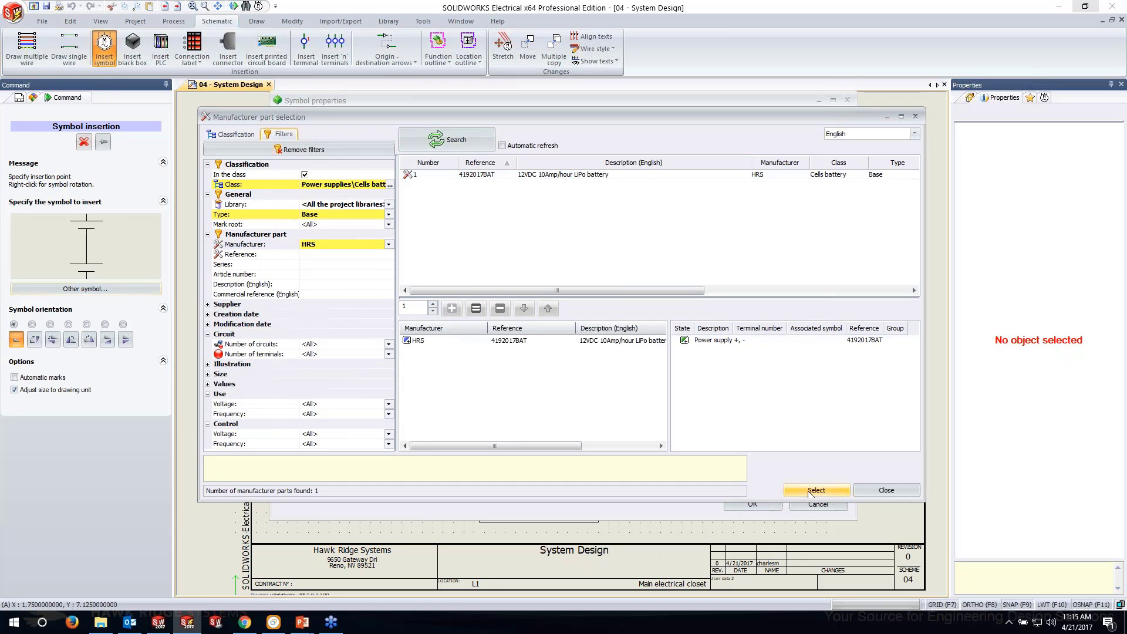
click(816, 489)
click(779, 509)
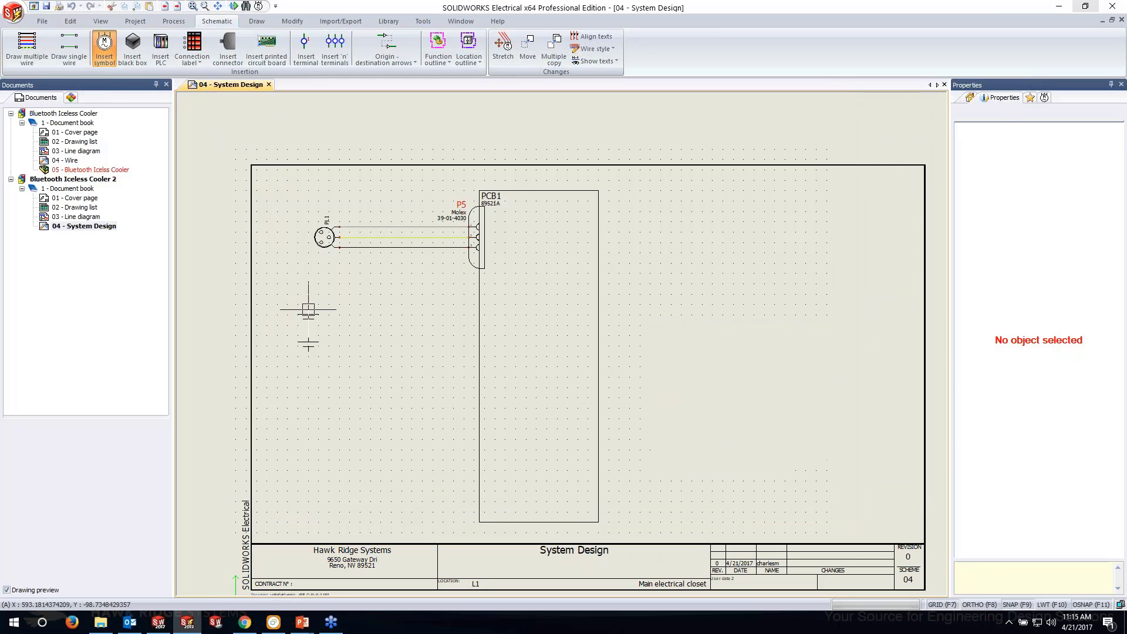
click(308, 328)
Start inserting a new connector for the battery and search the Connectors class for Molex base parts with 2 circuits.
scroll(370, 279, up, 4)
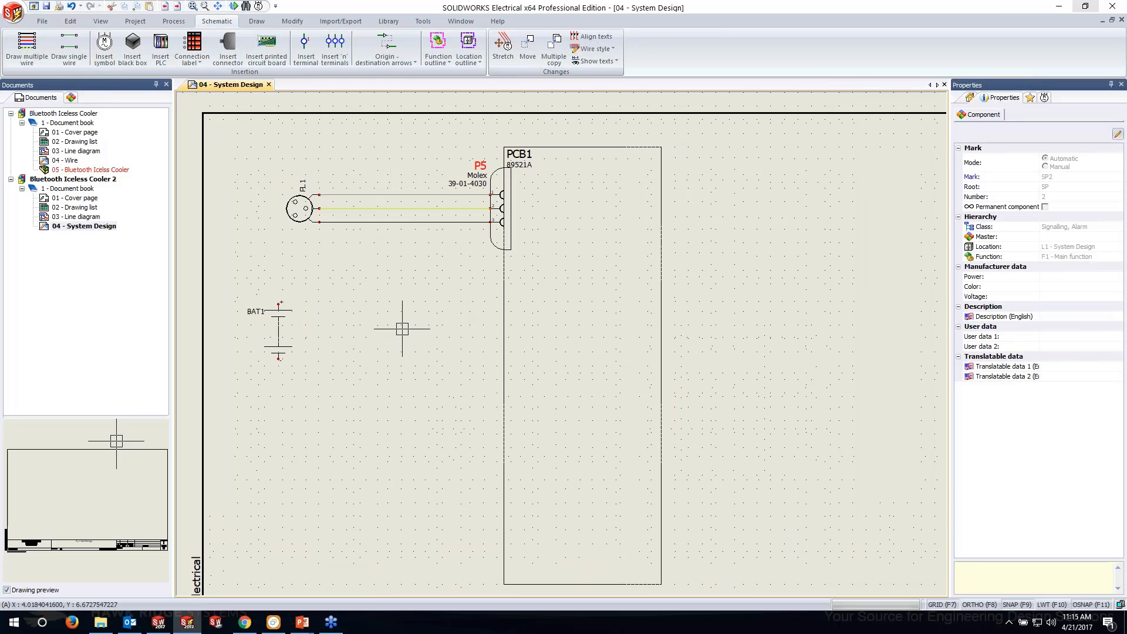
click(229, 47)
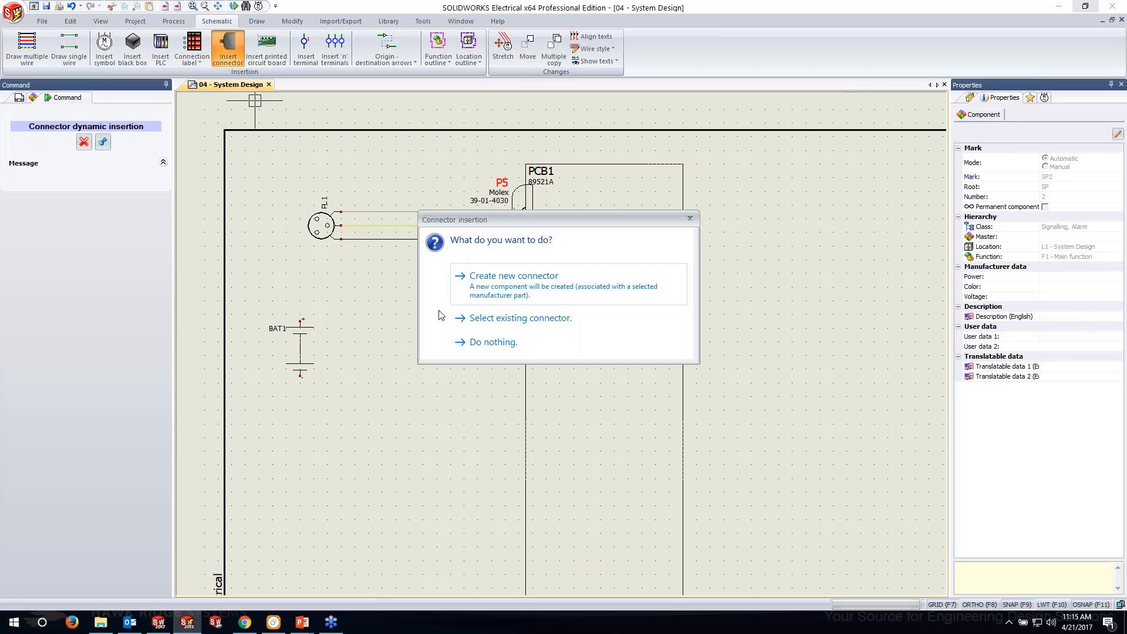
click(542, 295)
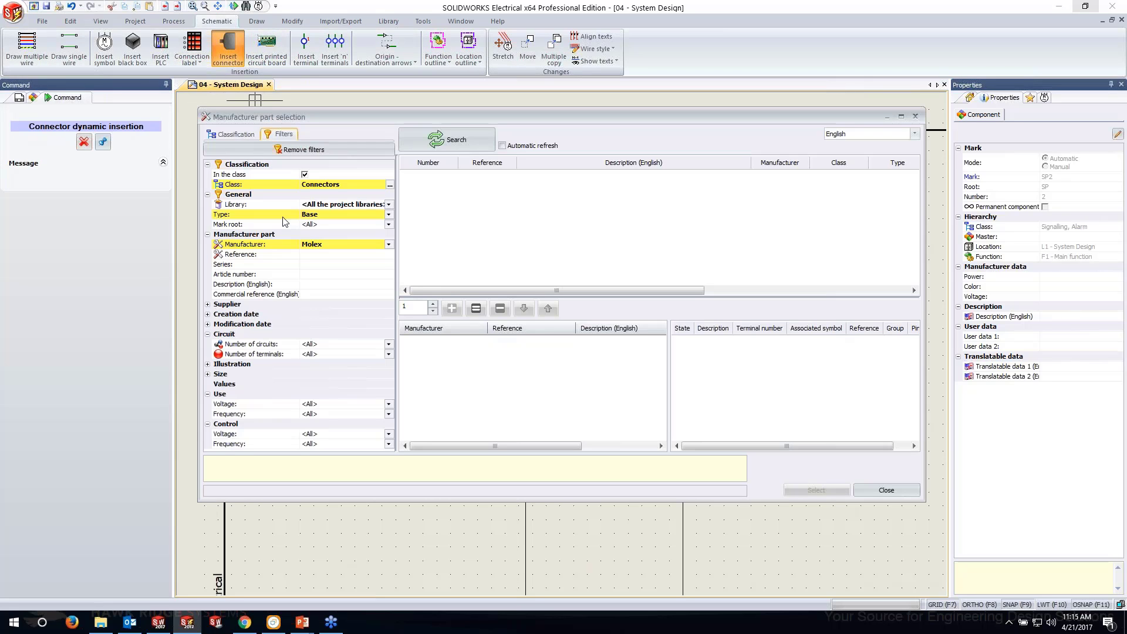
click(449, 140)
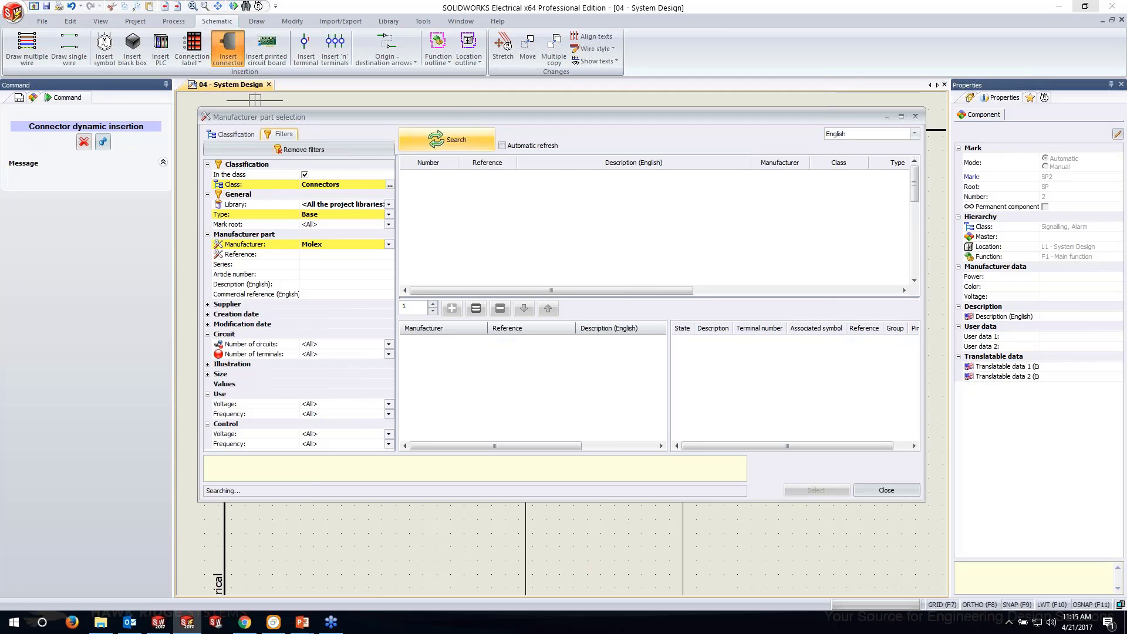
click(368, 346)
click(312, 374)
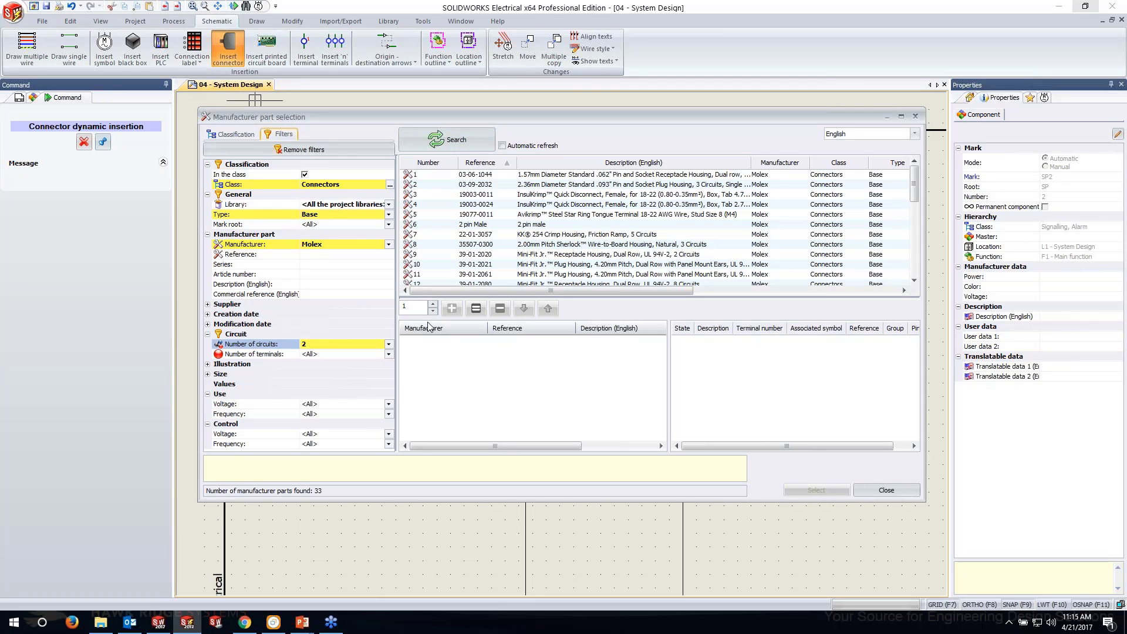
click(464, 140)
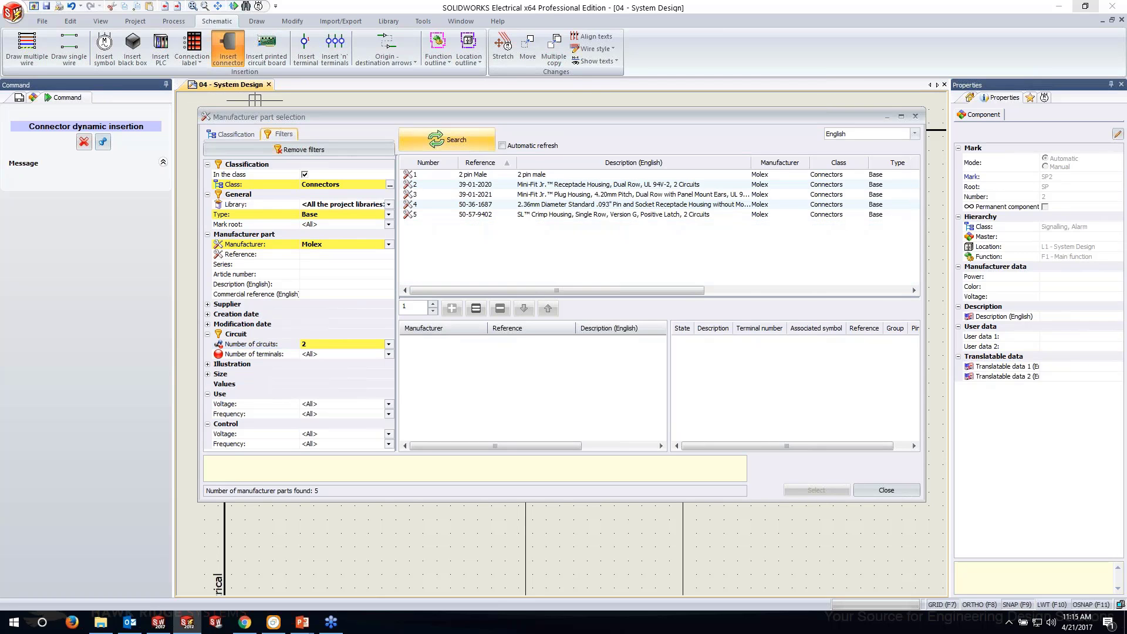
Insert a connector with the two-circuit Molex part 39-01-2020 on the edge of PCB1, directly below P5.
click(495, 185)
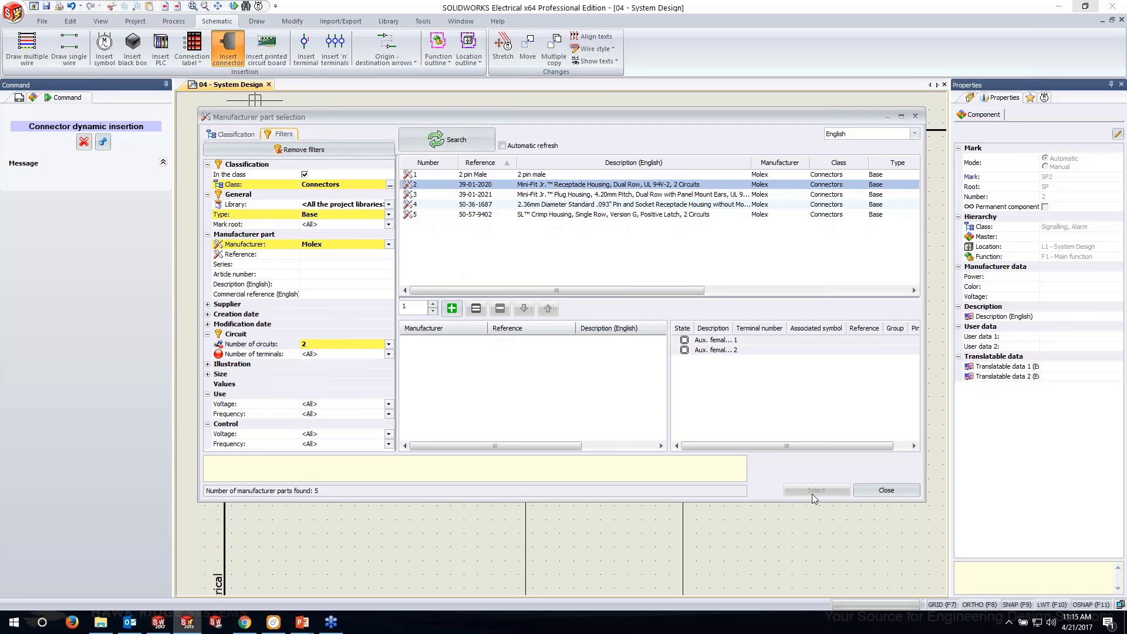
click(451, 308)
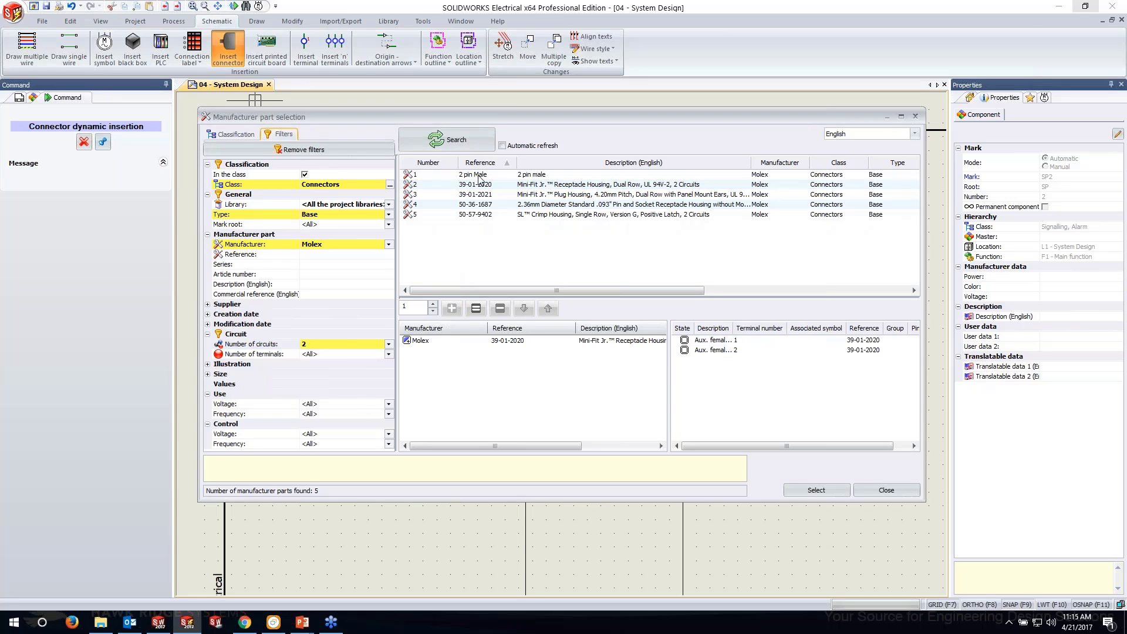
click(846, 489)
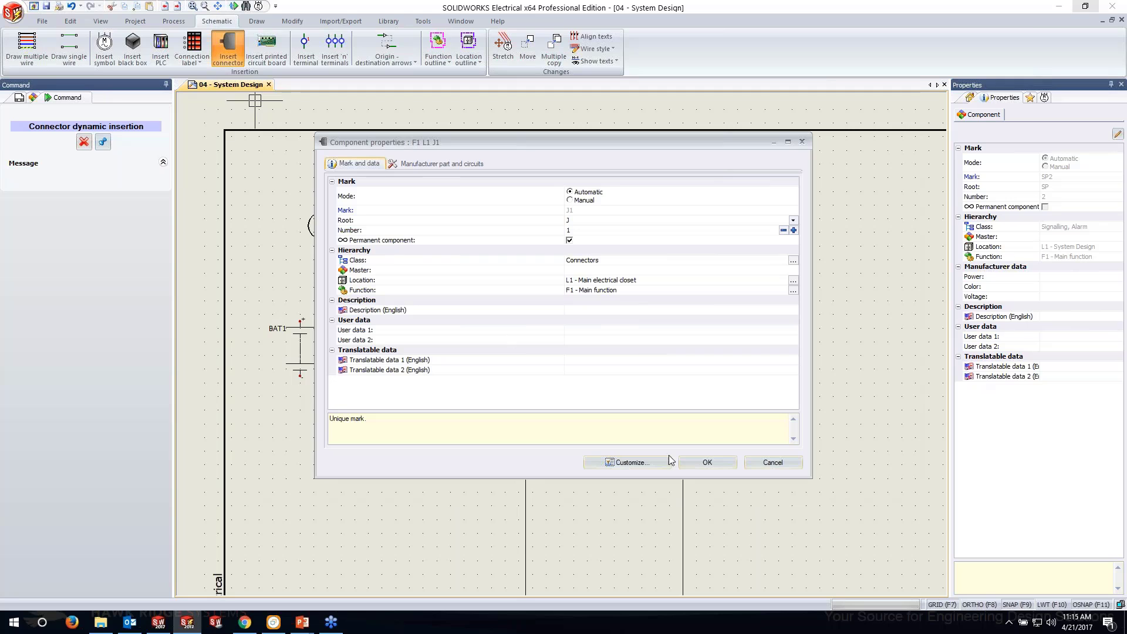
click(685, 460)
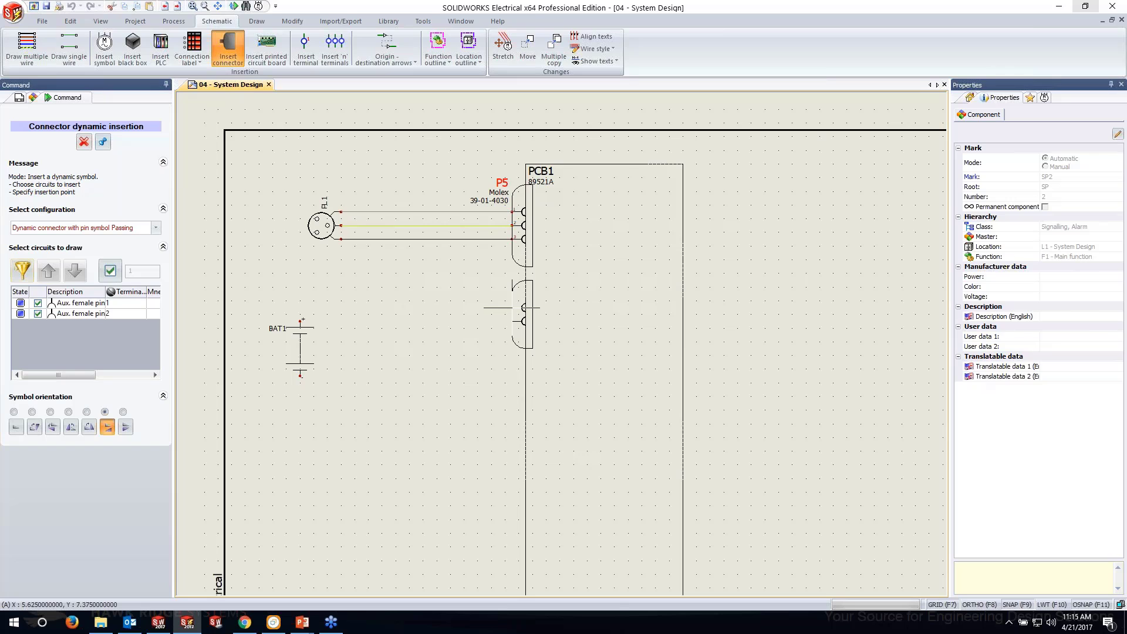
click(524, 300)
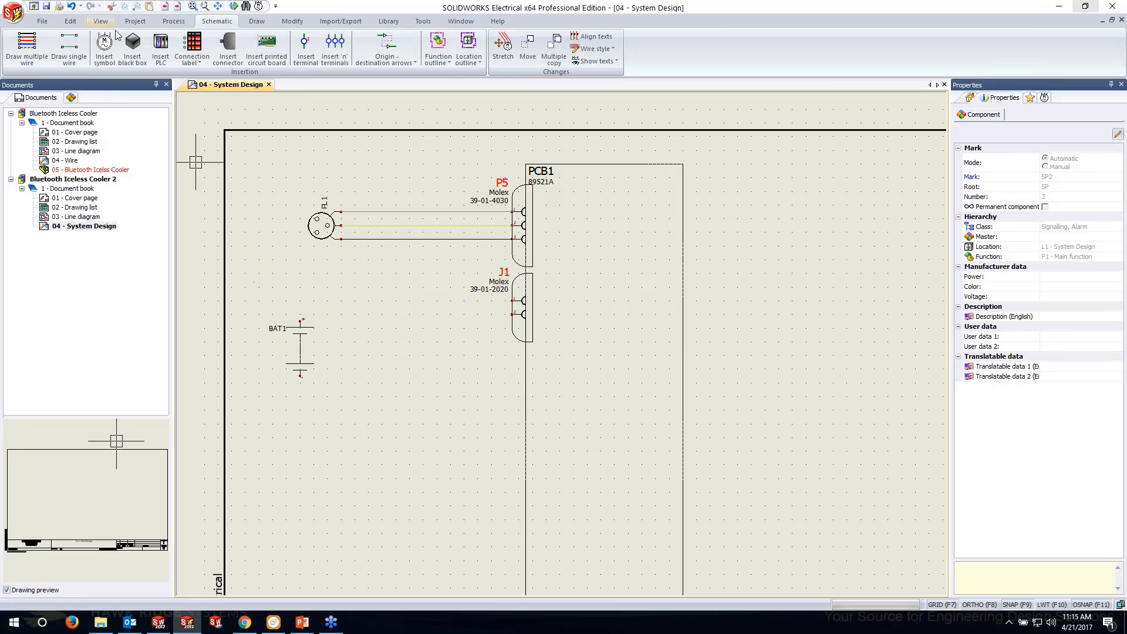
Draw a single 18 AWG Red wire from pin 1 of connector J1 to the positive terminal of battery BAT1.
click(70, 49)
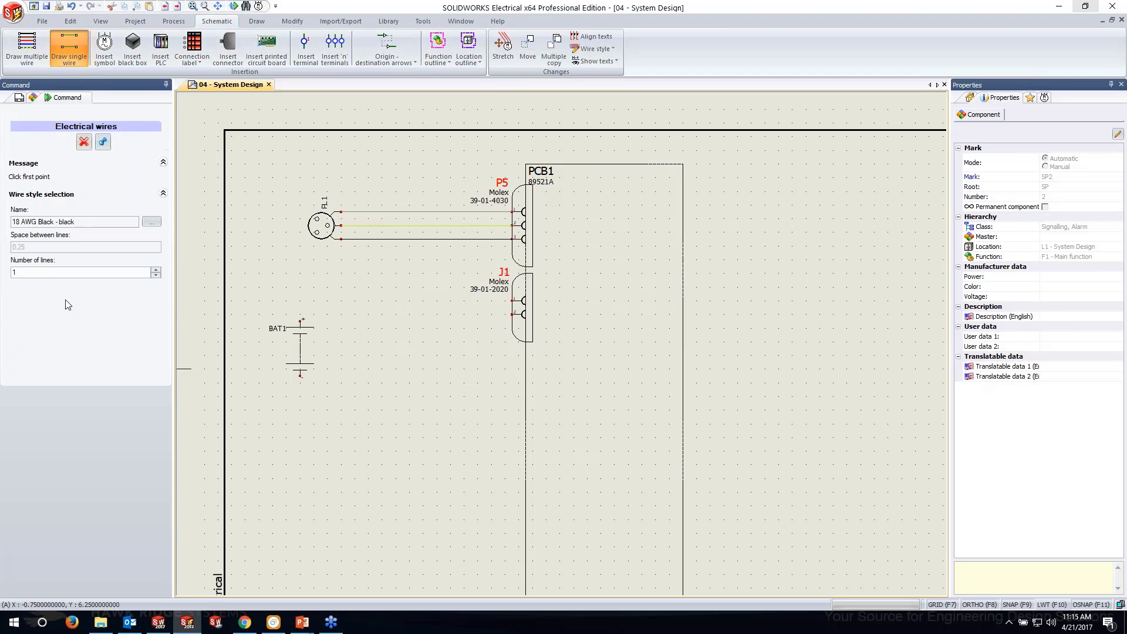
click(152, 223)
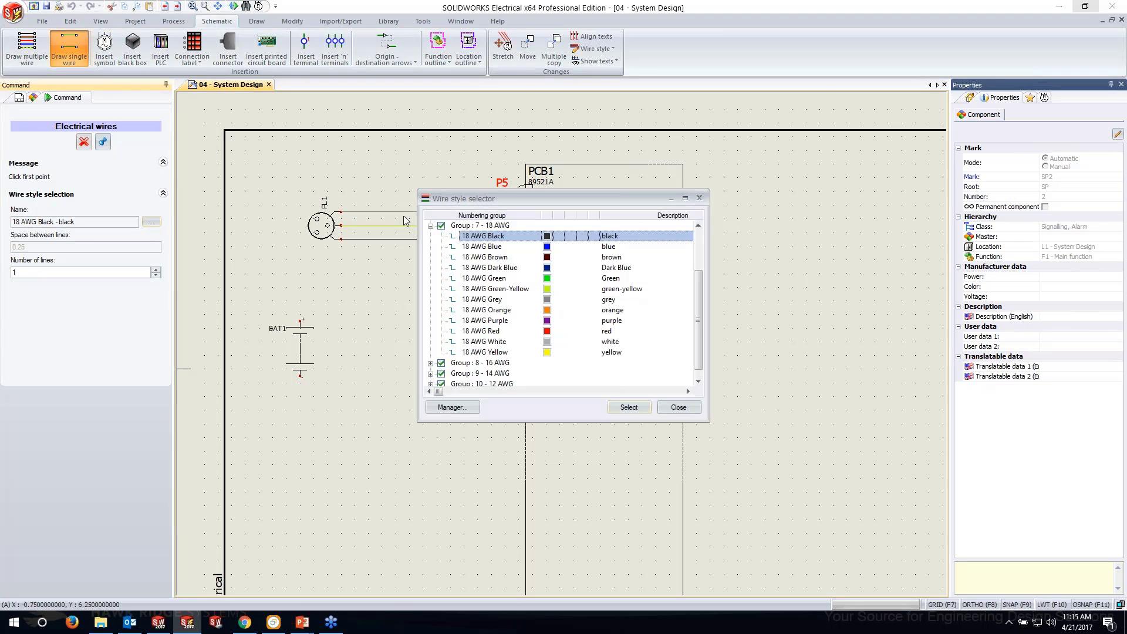
click(544, 248)
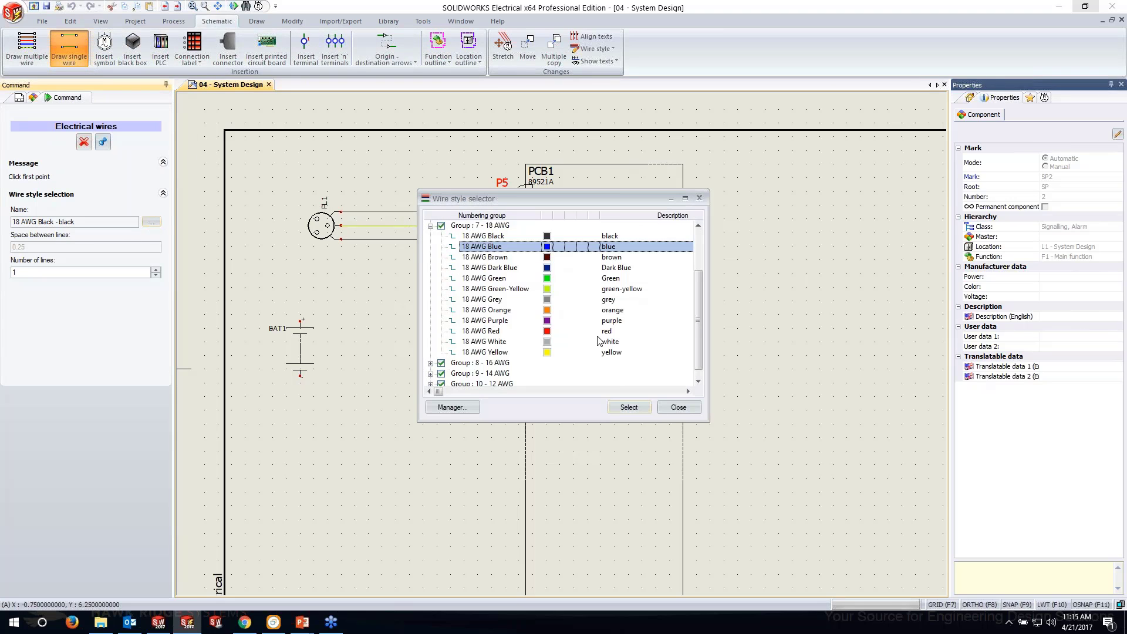
click(522, 332)
click(629, 407)
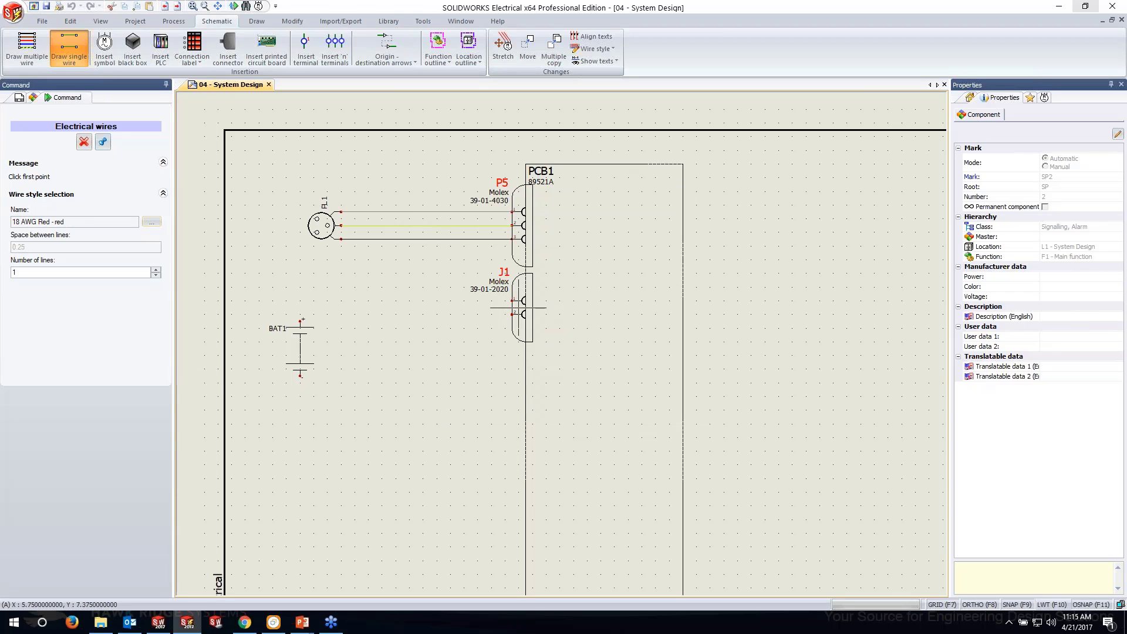
click(512, 300)
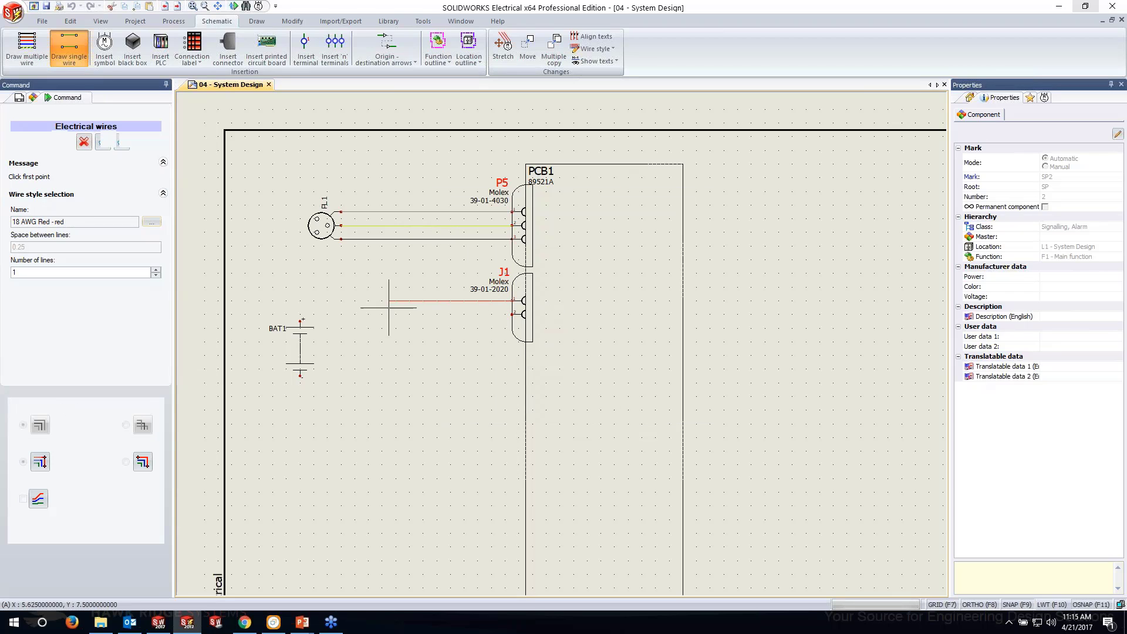
click(299, 320)
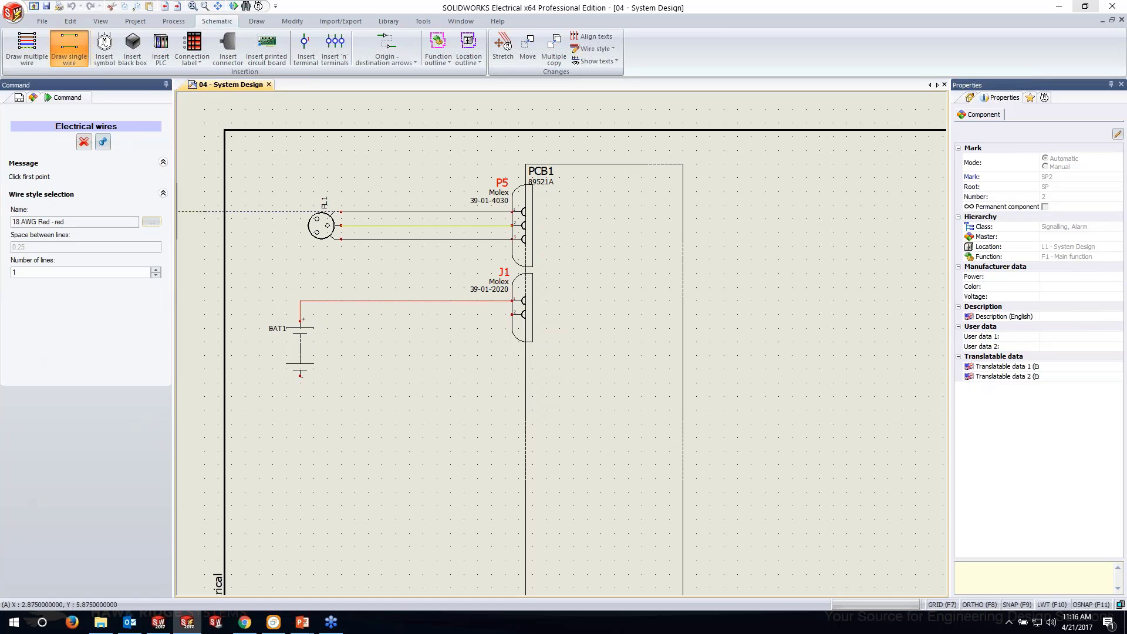
Draw a single 18 AWG Blue wire from pin 2 of J1, routed below the battery to its negative terminal, and end wire drawing.
click(152, 221)
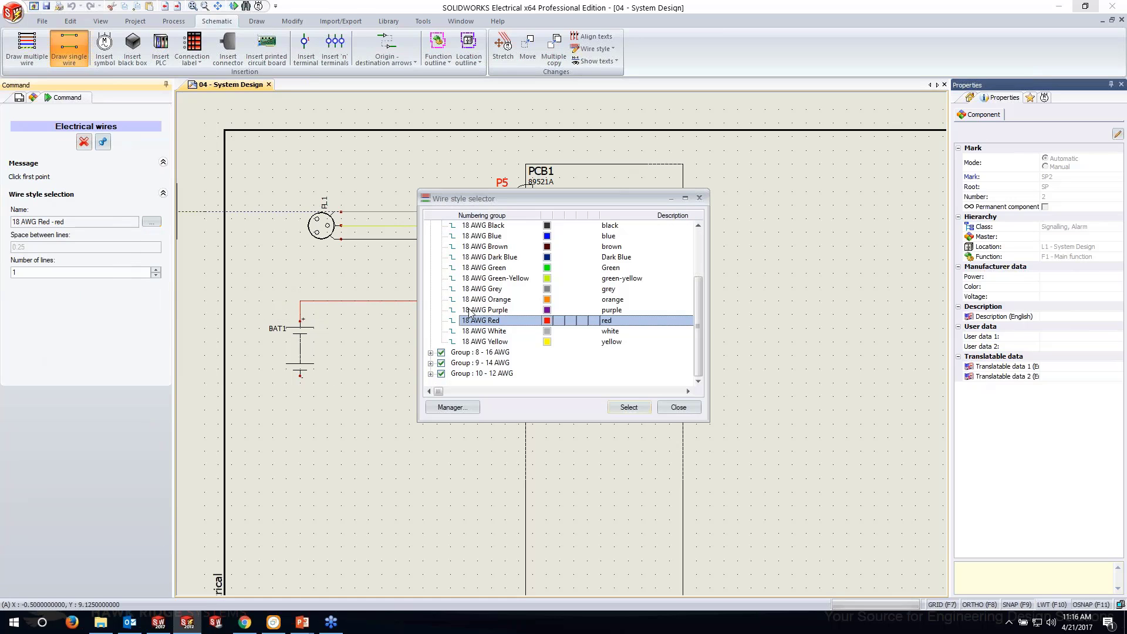
click(493, 246)
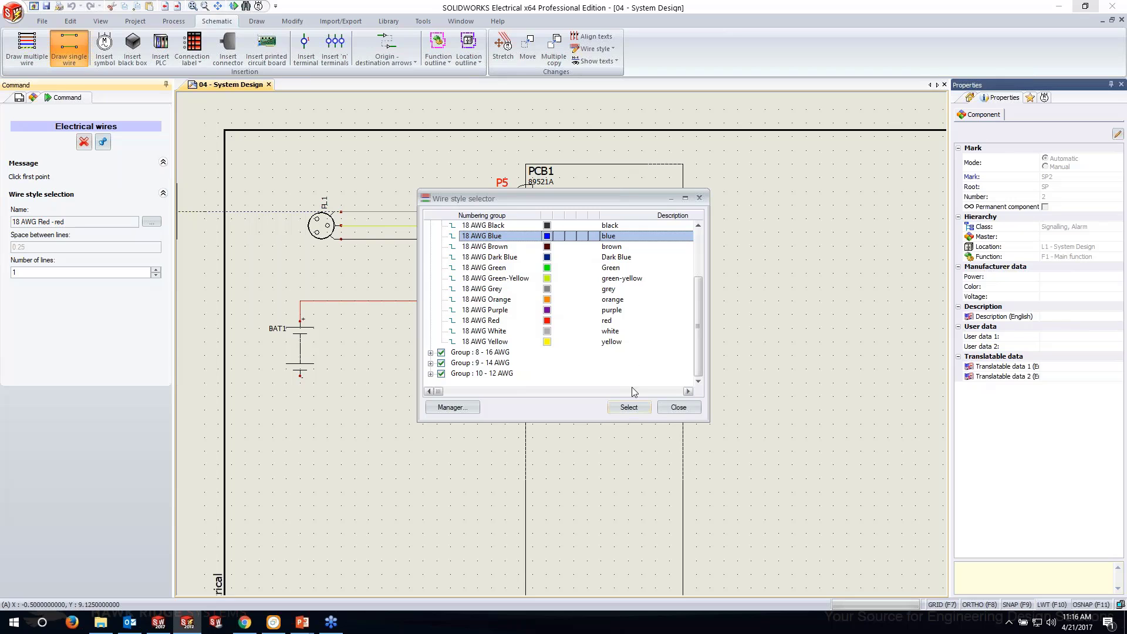
click(629, 407)
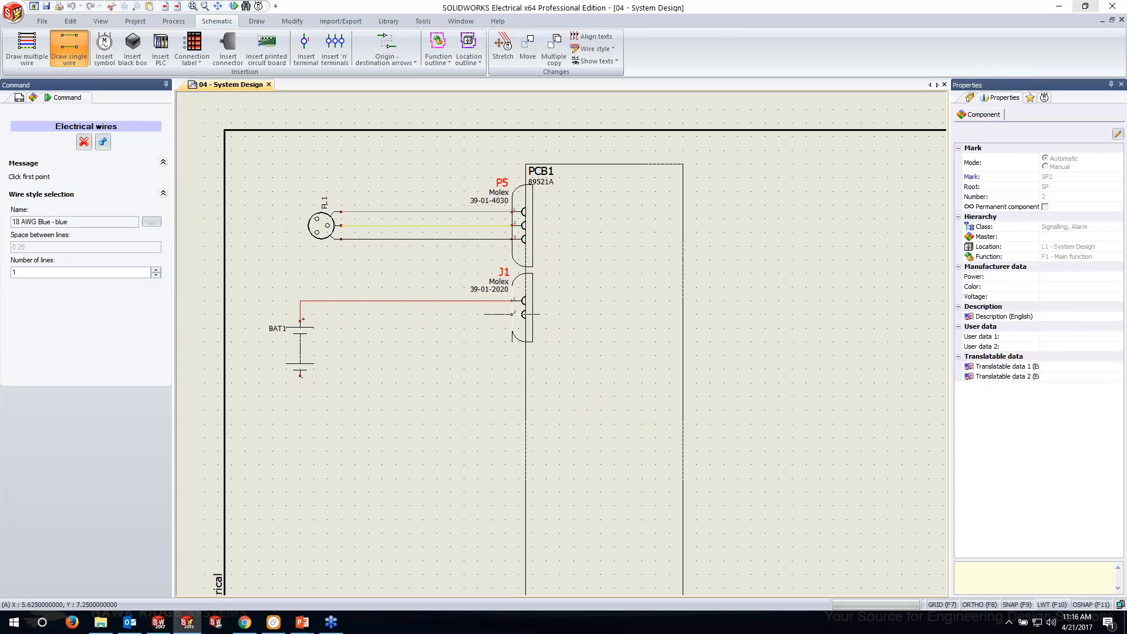
click(512, 314)
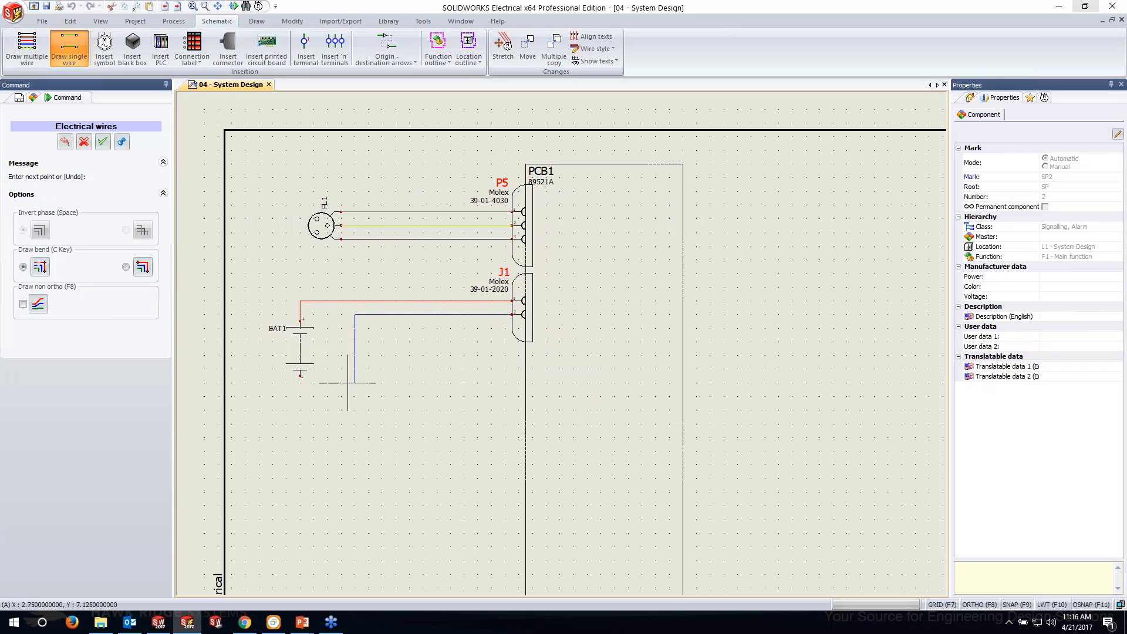
click(354, 424)
click(300, 376)
scroll(320, 369, up, 5)
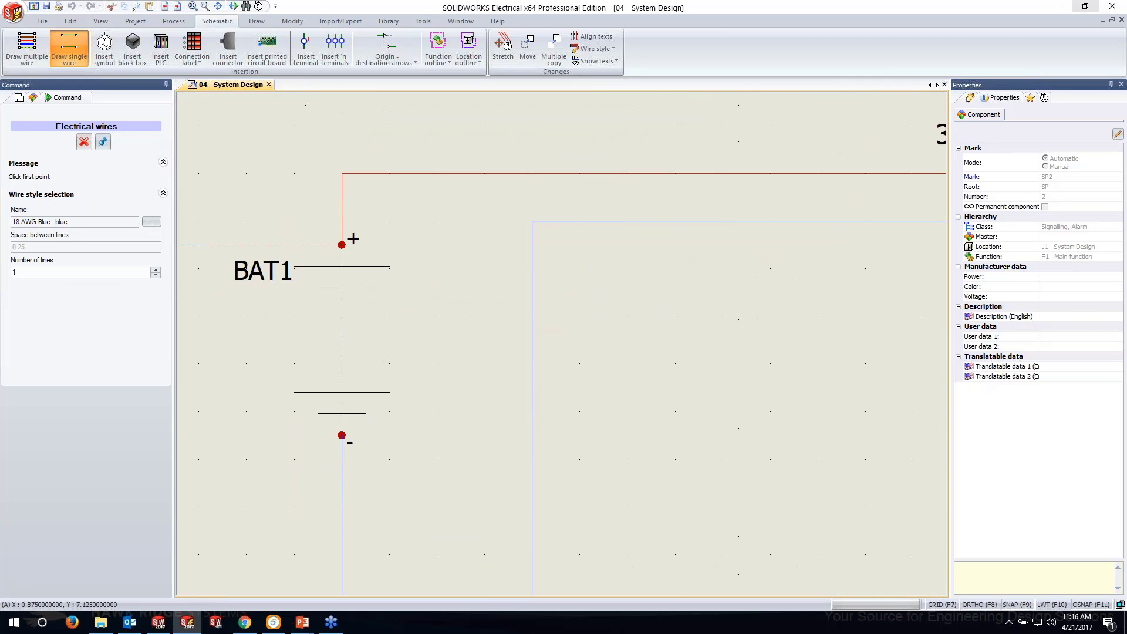
click(86, 144)
Move battery BAT1 down along its wires so its positive terminal sits at X 1.75, Y 6.75.
click(342, 322)
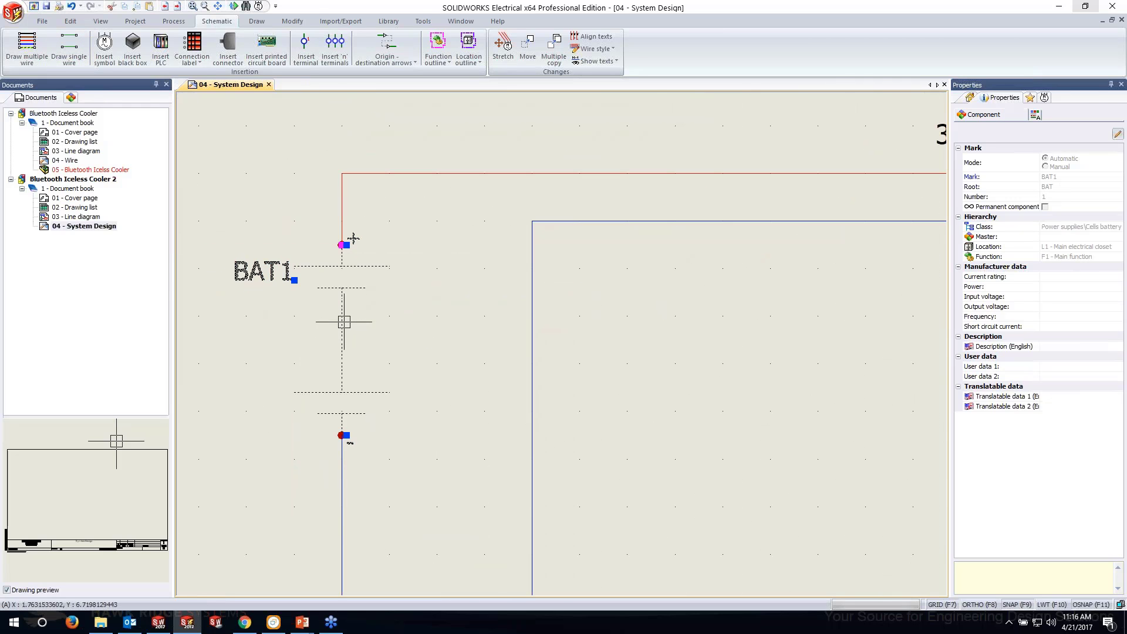
click(345, 245)
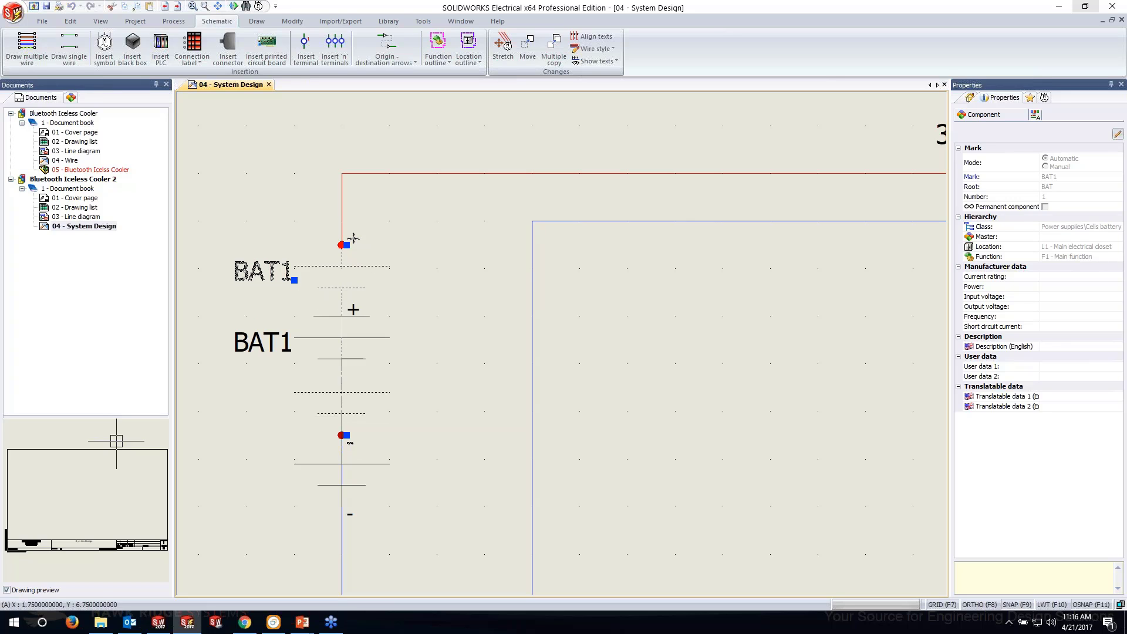
click(342, 316)
scroll(452, 407, down, 2)
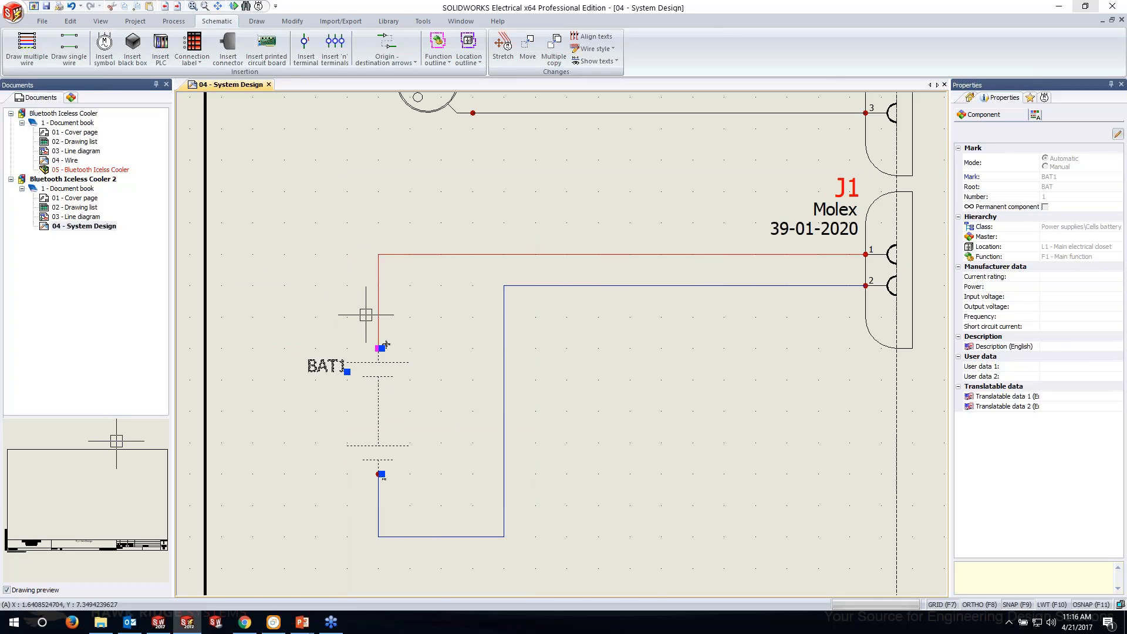
scroll(490, 437, down, 2)
middle_drag(490, 438, 445, 393)
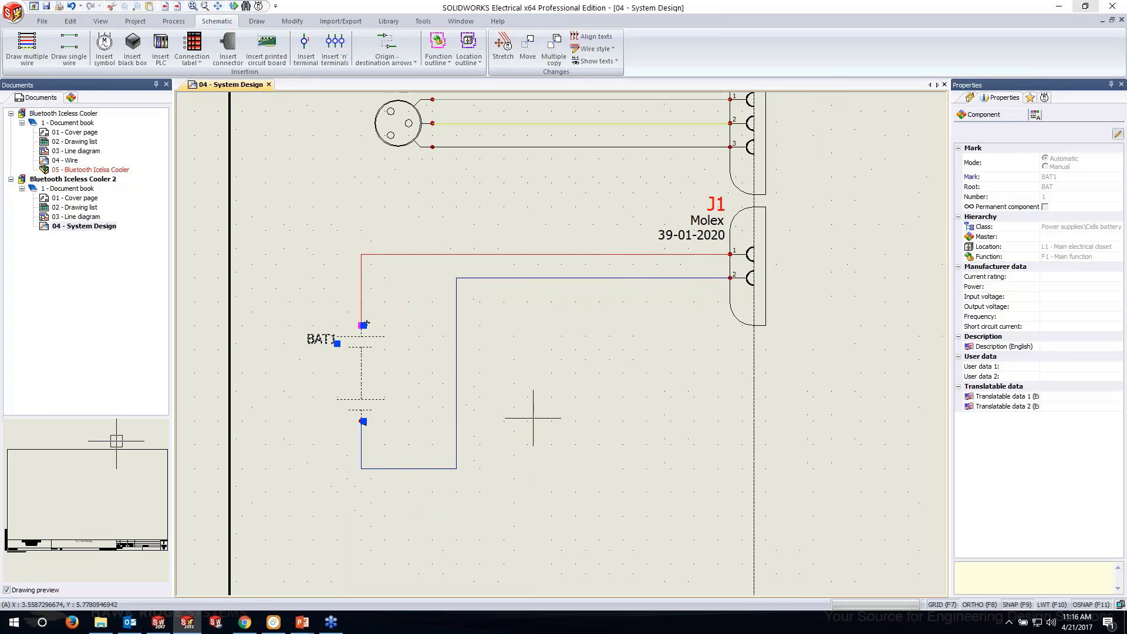
key(Escape)
Switch to SOLIDWORKS and examine the battery's terminals and their surroundings in the 3D cooler assembly.
scroll(493, 440, up, 2)
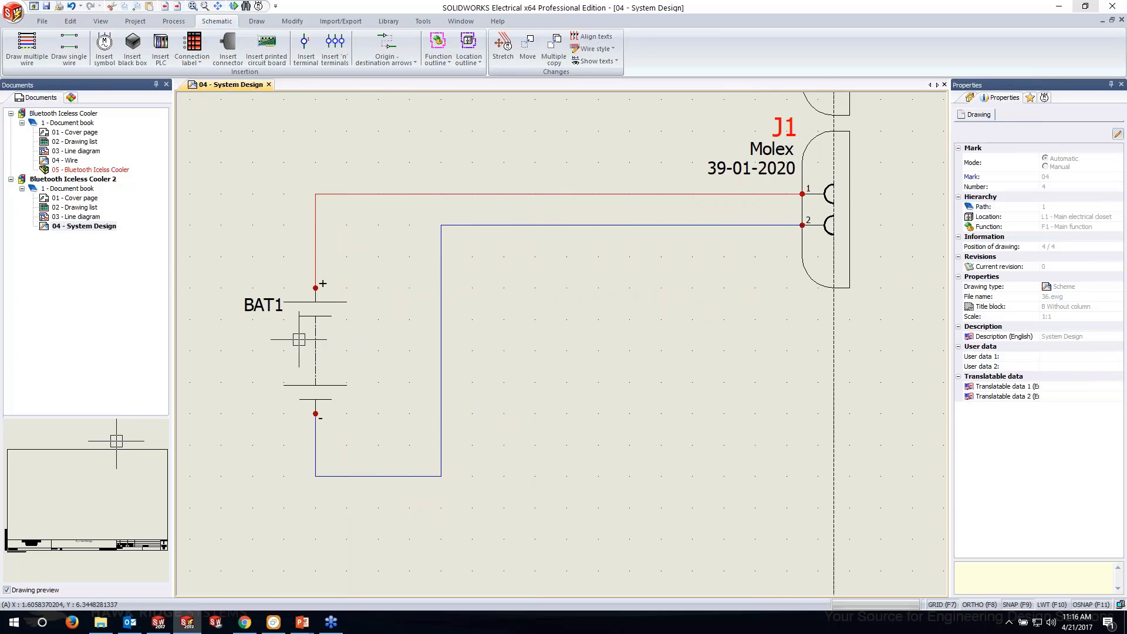
click(323, 284)
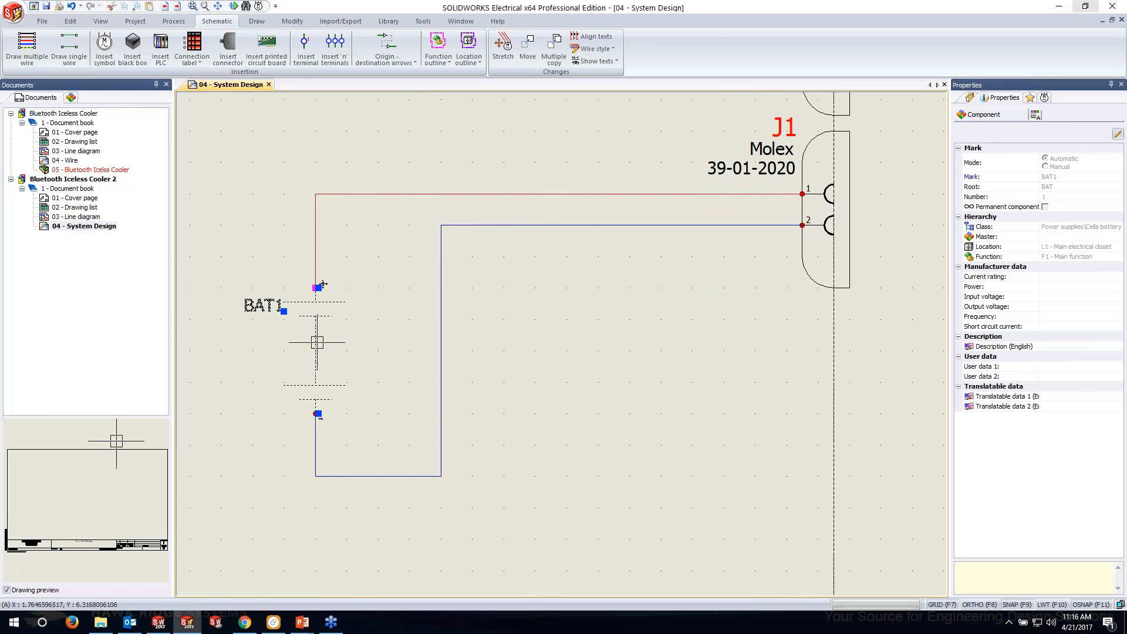
click(162, 624)
scroll(572, 429, down, 3)
middle_drag(537, 414, 508, 225)
scroll(432, 546, down, 6)
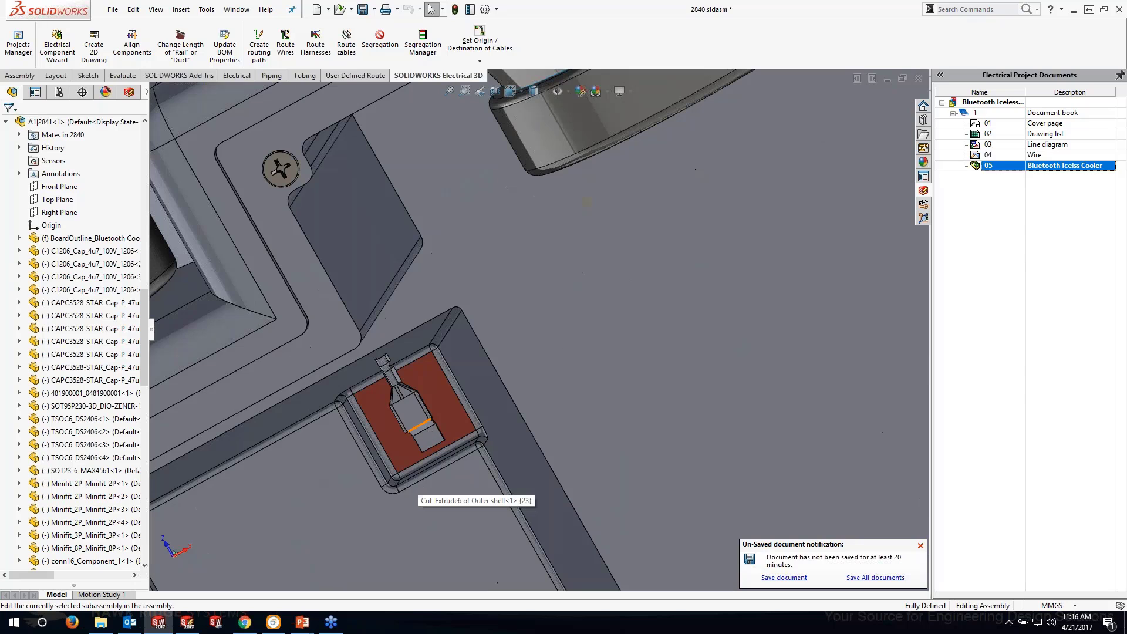
click(405, 412)
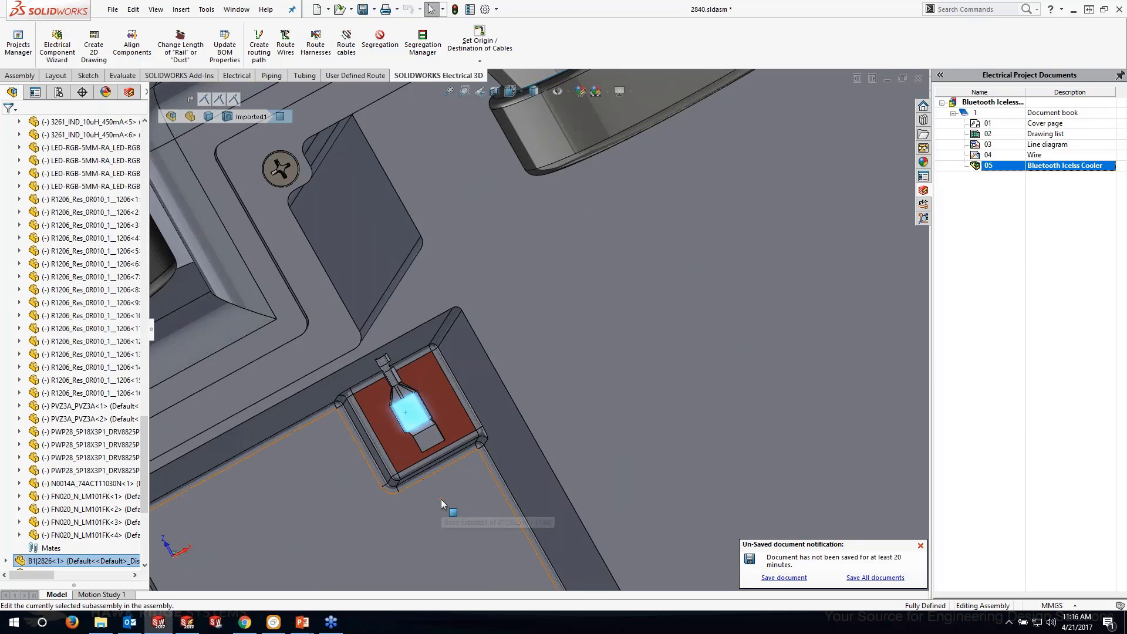
scroll(469, 534, up, 5)
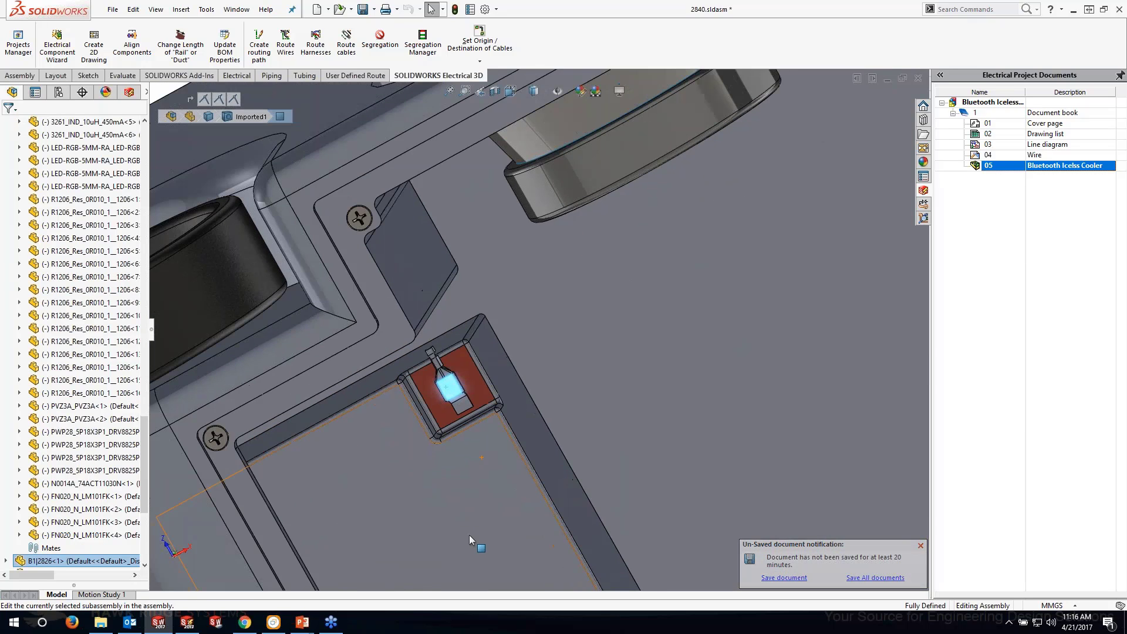
scroll(492, 513, up, 3)
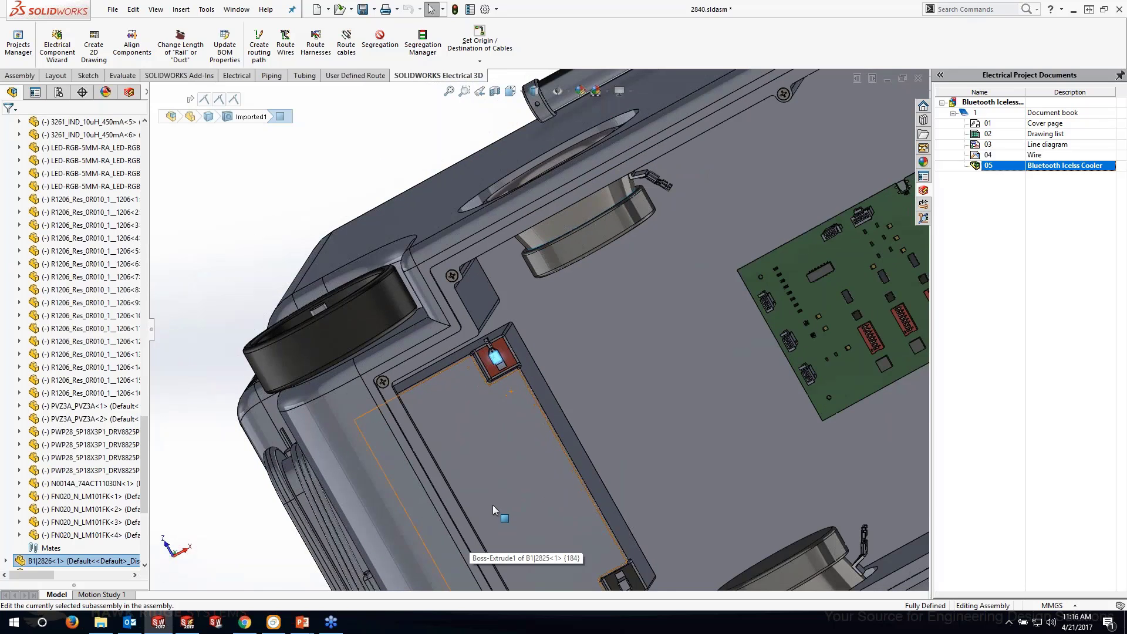
scroll(495, 476, up, 2)
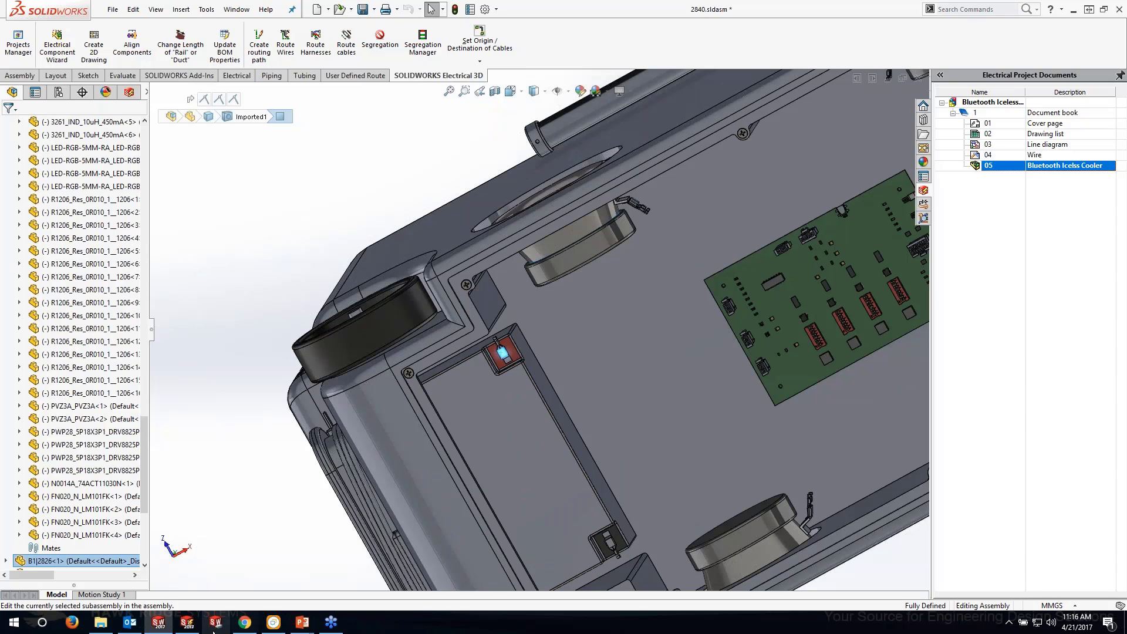
Switch to the System Design schematic in SOLIDWORKS Electrical and choose the Female crimp pin symbol from the Connectors class for insertion.
click(188, 623)
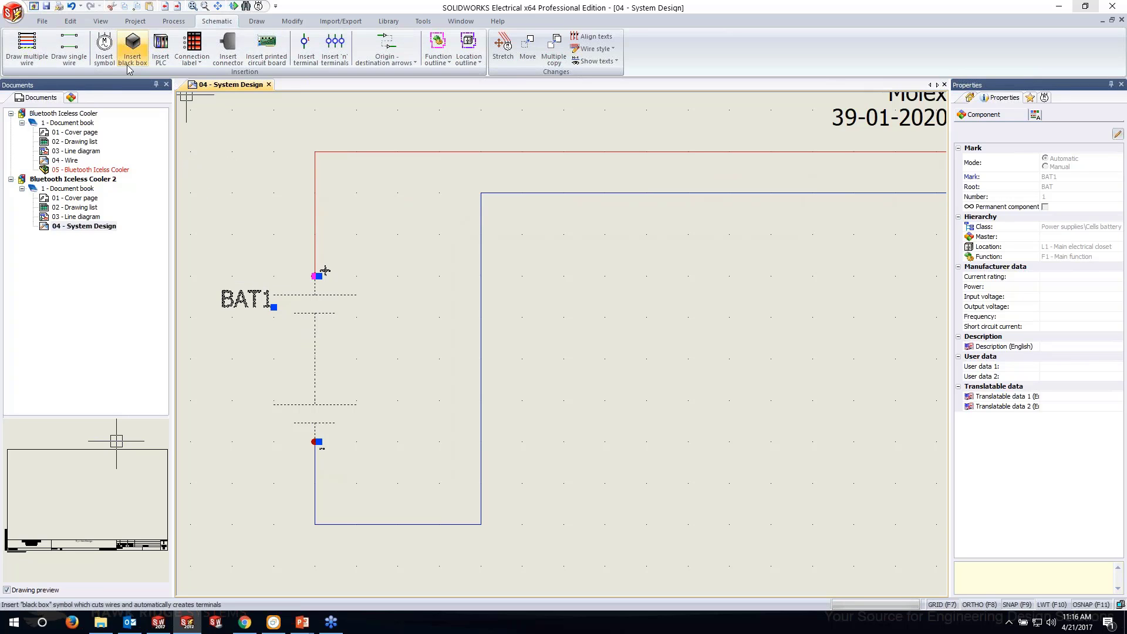
click(104, 50)
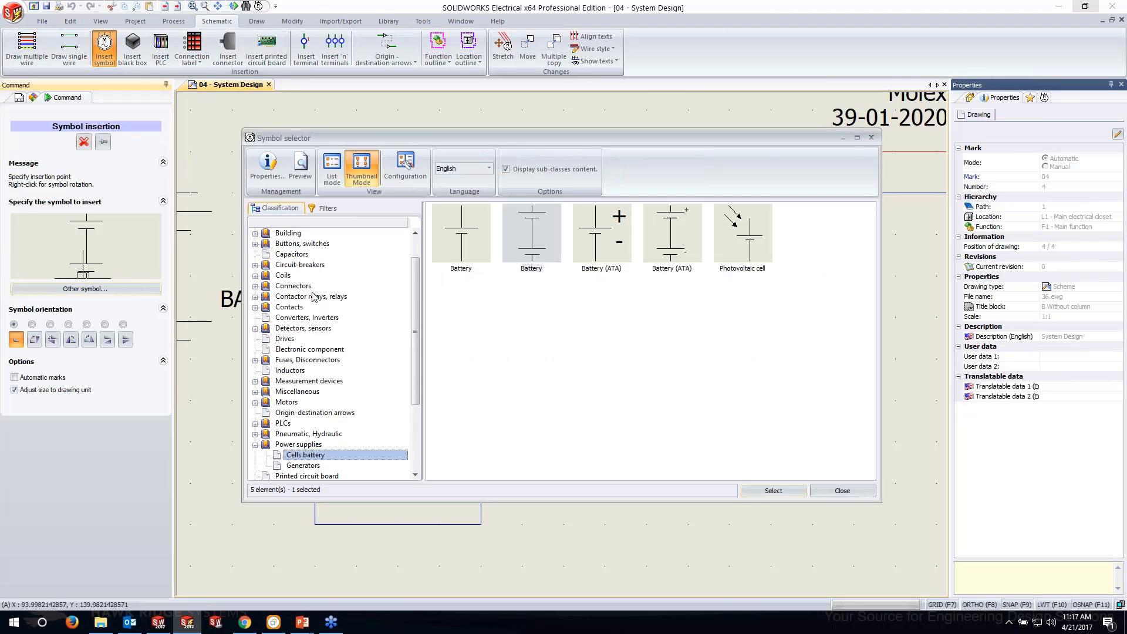
scroll(311, 336, up, 1)
click(300, 318)
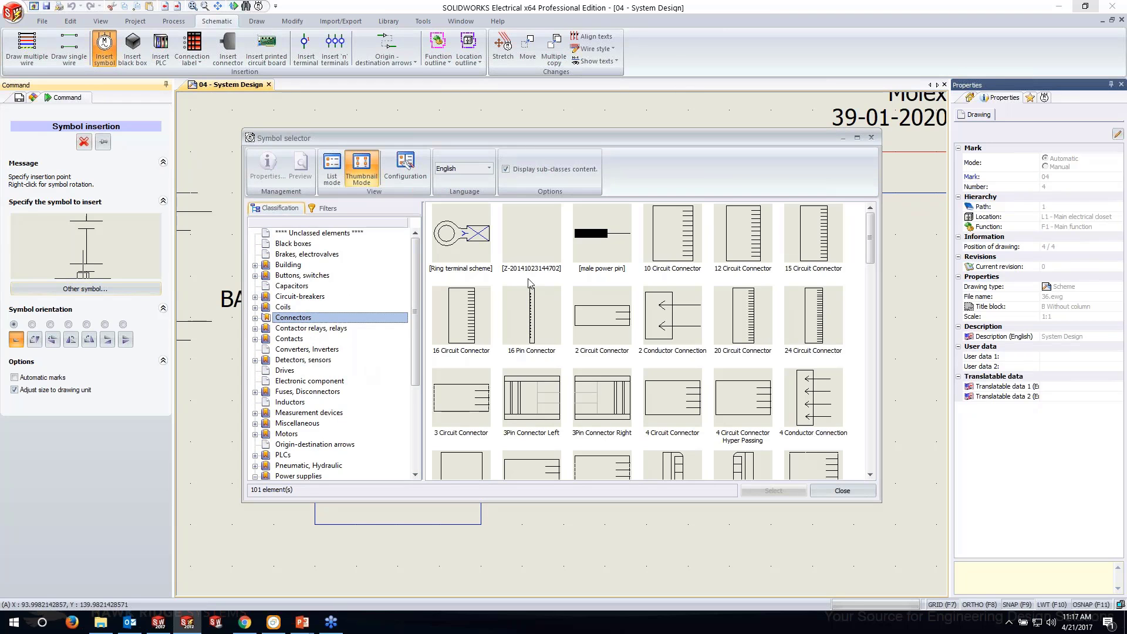
scroll(574, 357, down, 15)
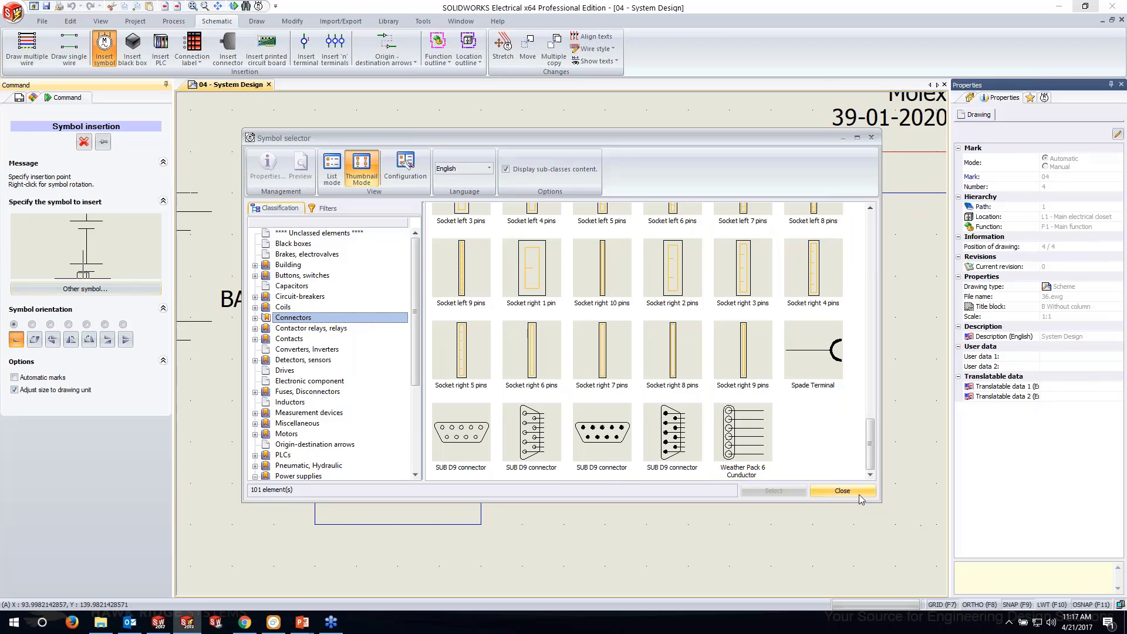
scroll(634, 372, up, 3)
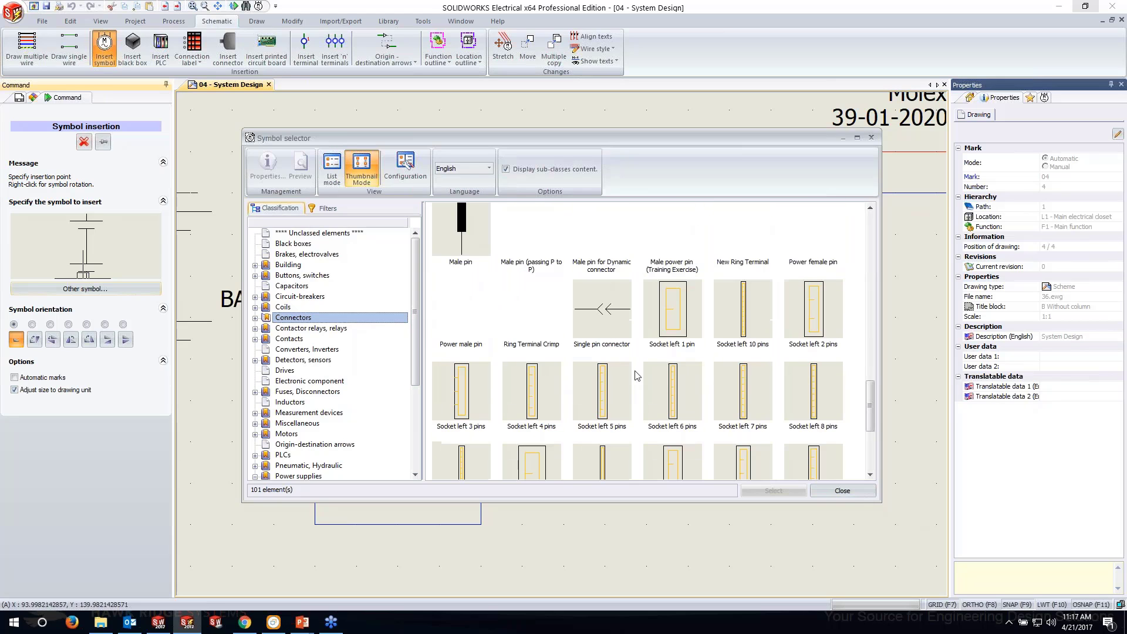
scroll(640, 317, down, 3)
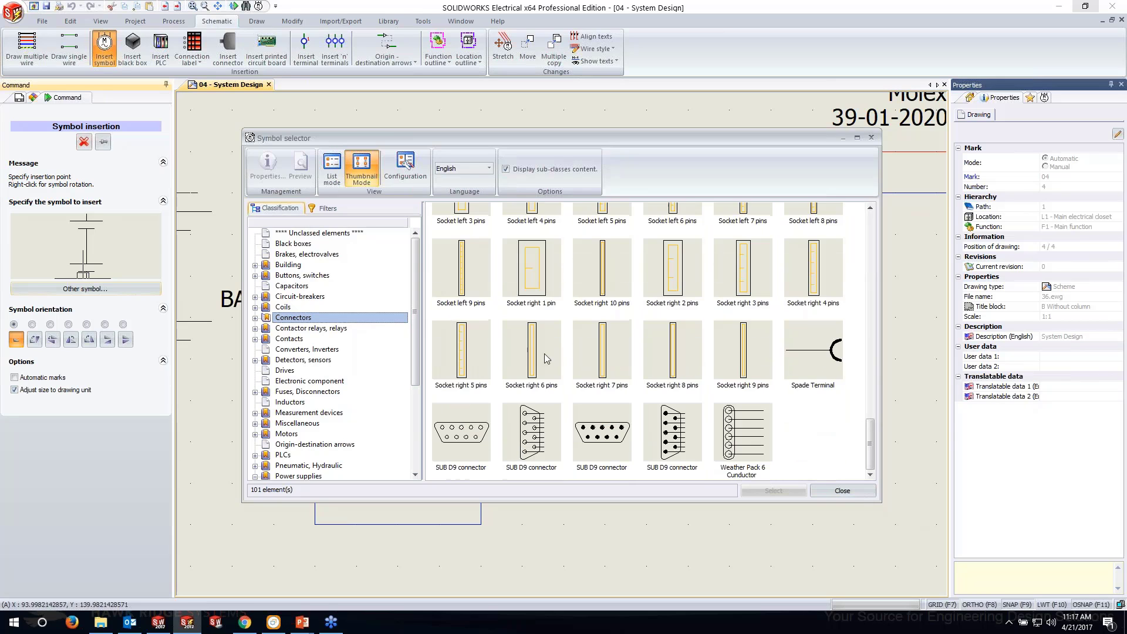
scroll(503, 404, up, 8)
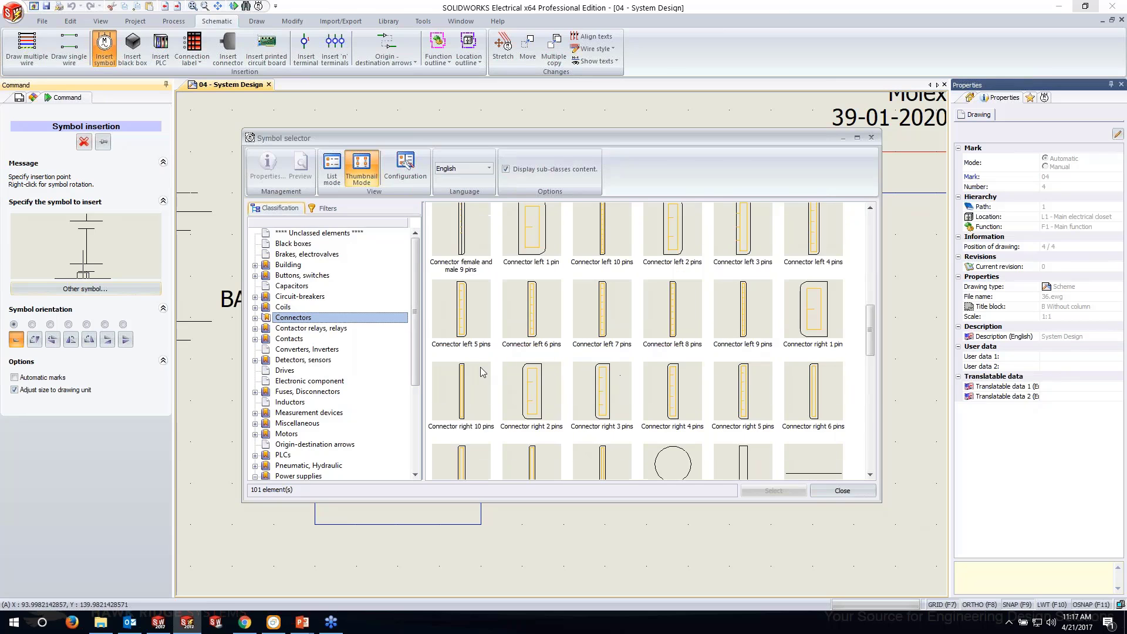
click(476, 367)
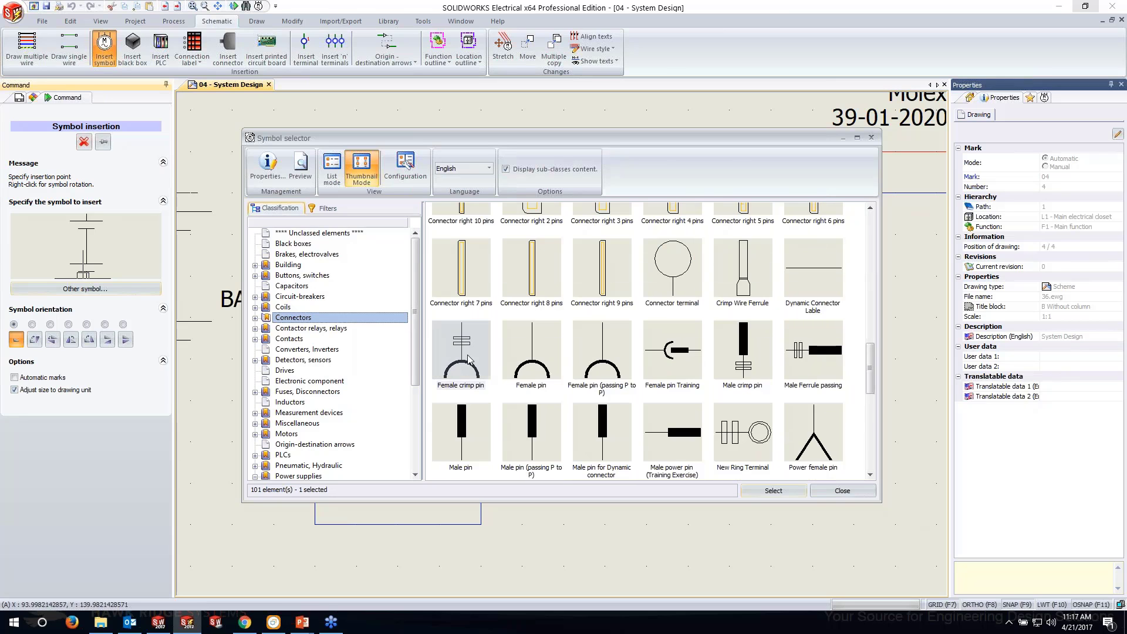
click(753, 492)
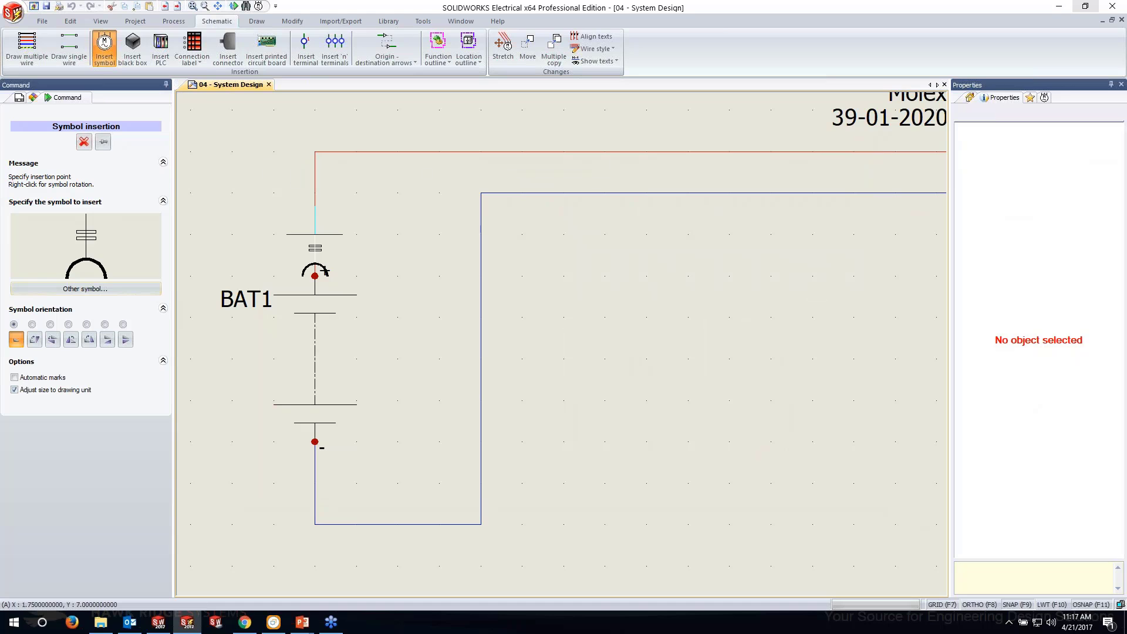
Place the female crimp pin on the battery's positive terminal and associate it with existing component BAT1.
click(314, 276)
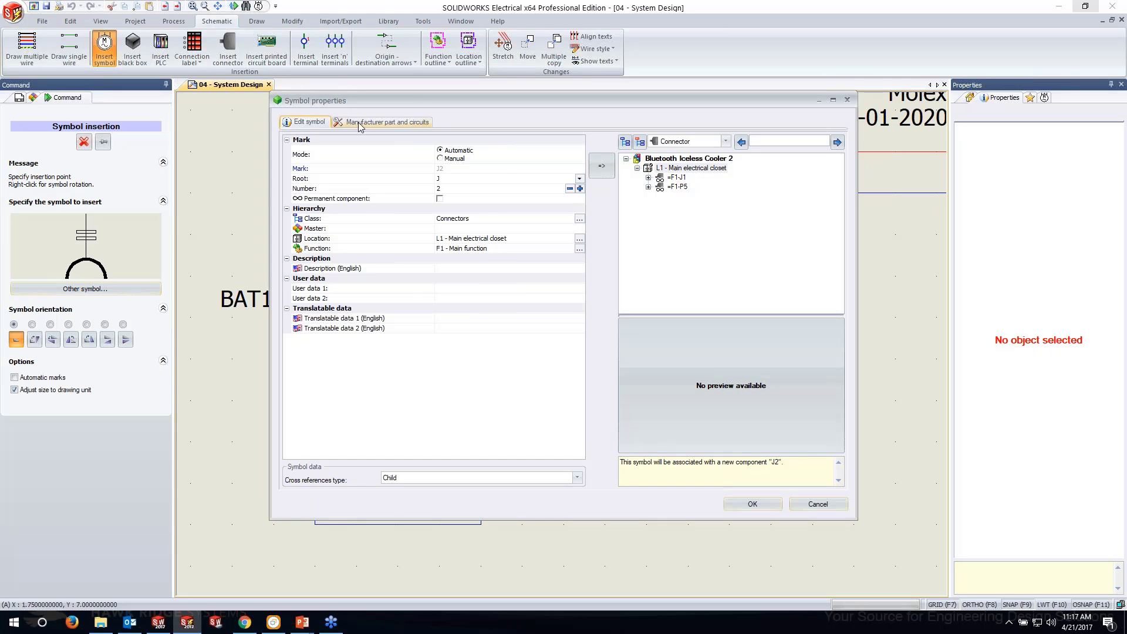
click(680, 144)
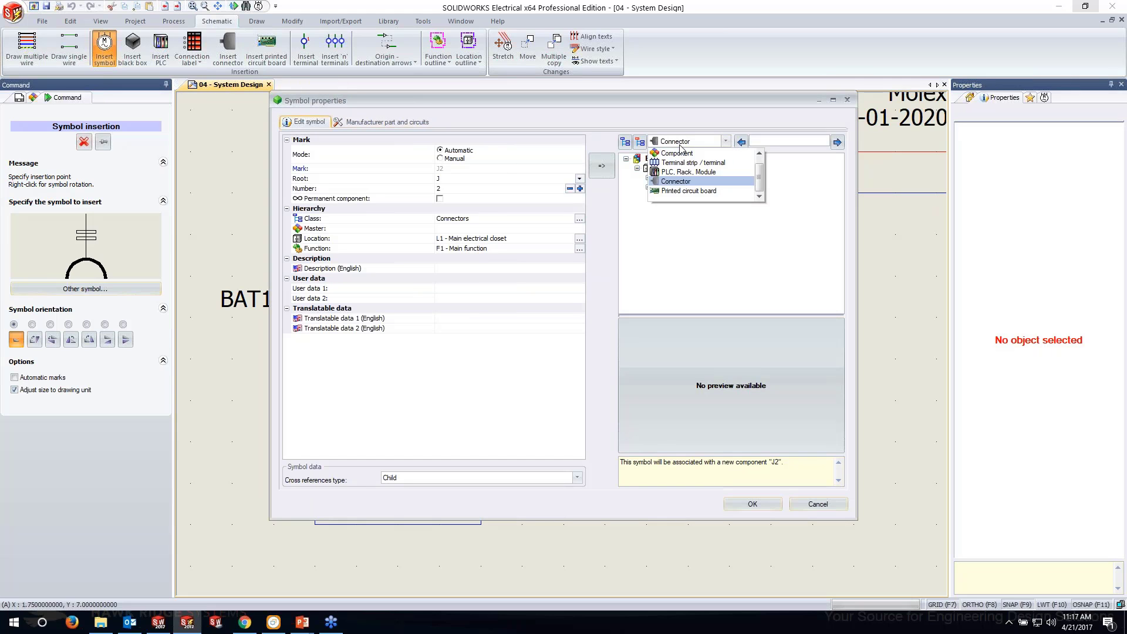
click(679, 154)
click(681, 177)
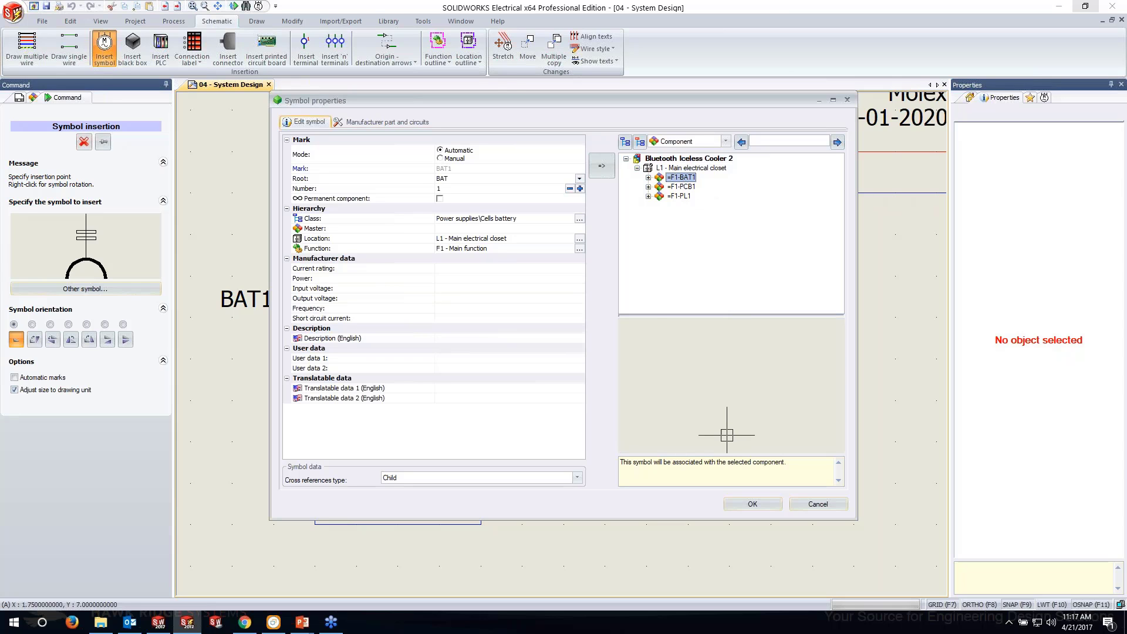
click(752, 503)
click(315, 234)
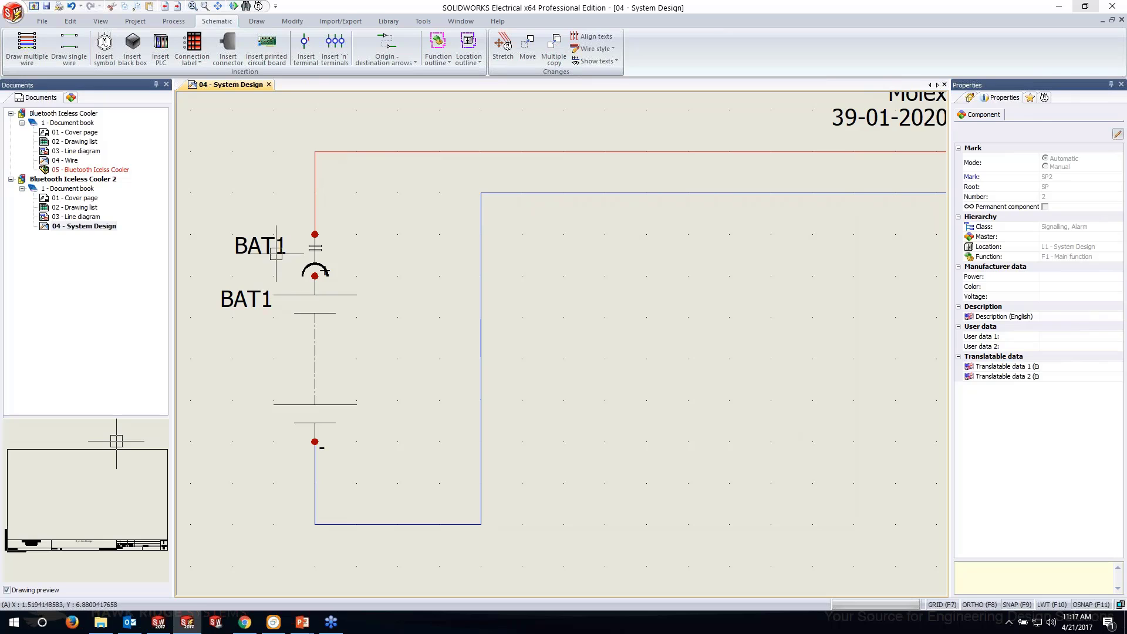
Hide the component mark attribute of the crimp pin on the battery's positive terminal.
click(273, 247)
right_click(274, 246)
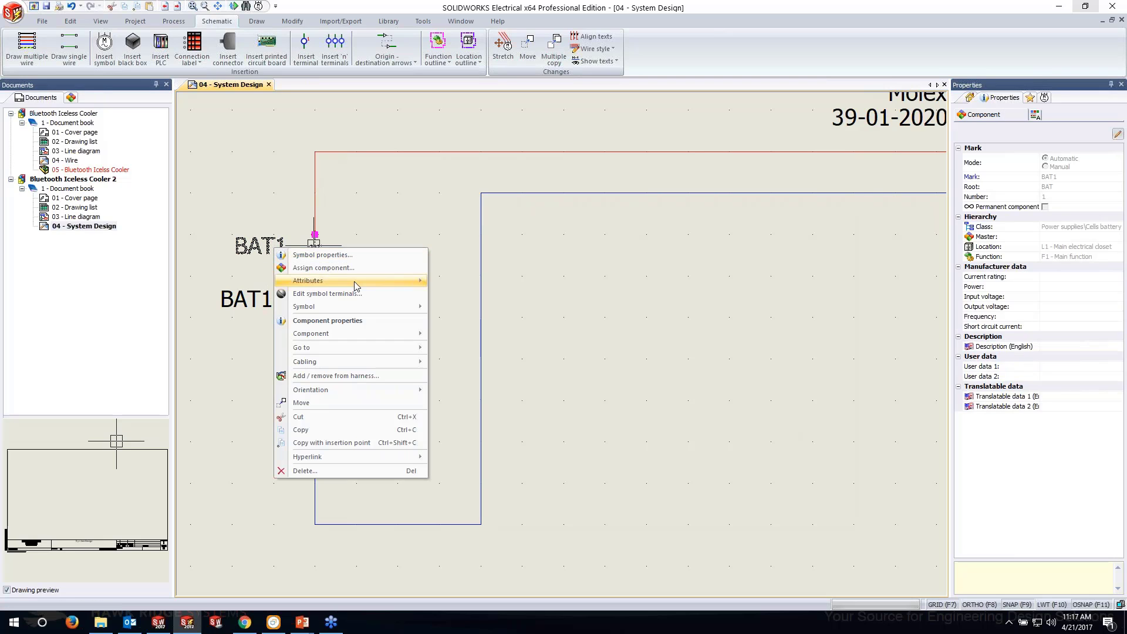
mouse_move(359, 283)
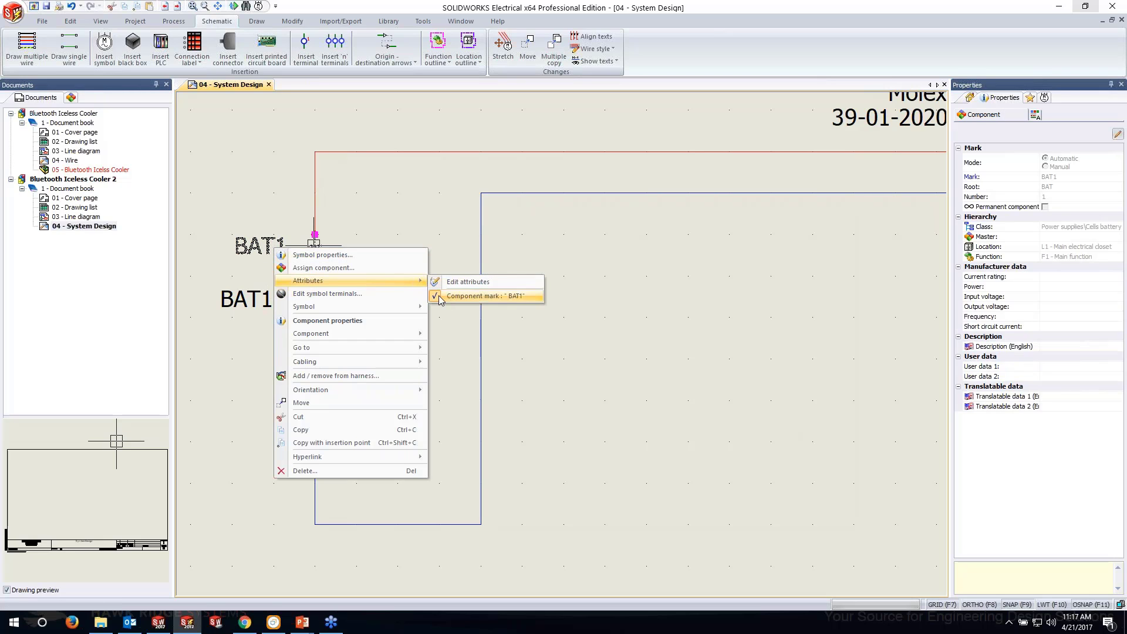
click(485, 295)
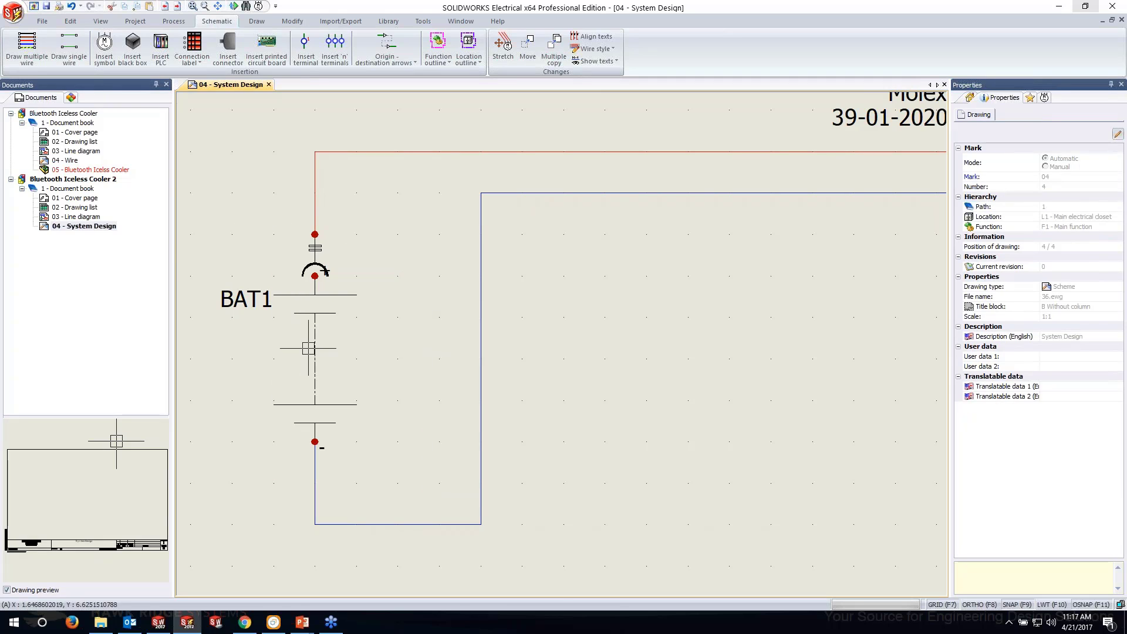
Move battery BAT1's + and - terminal labels inward, just below its positive terminal and just above its negative terminal.
scroll(323, 271, up, 5)
click(321, 167)
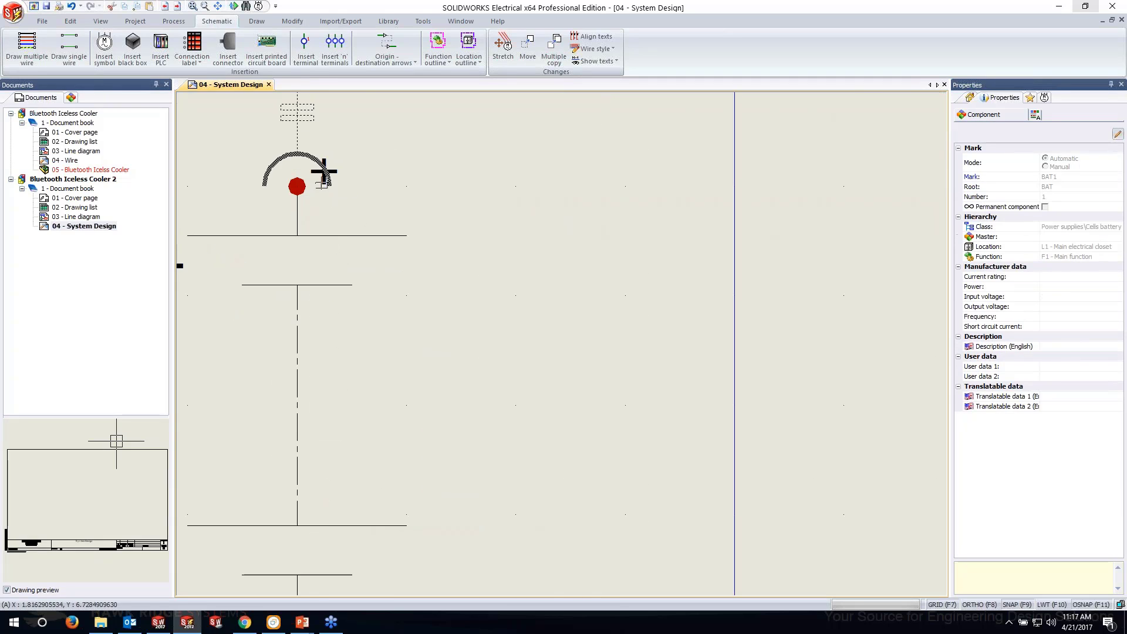
scroll(322, 170, up, 3)
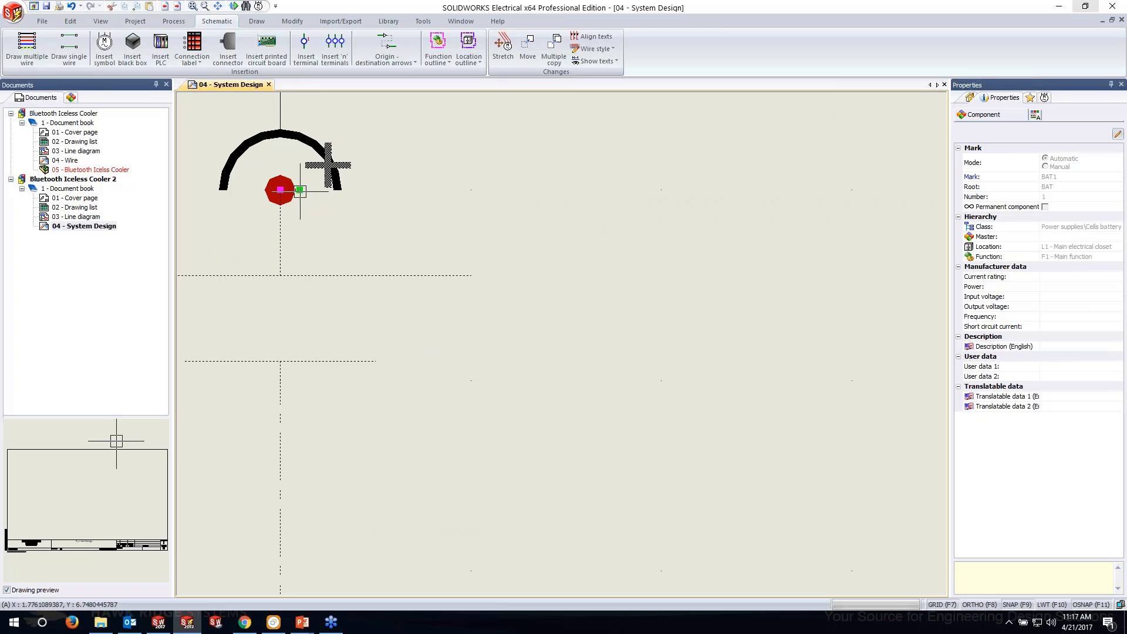
key(Escape)
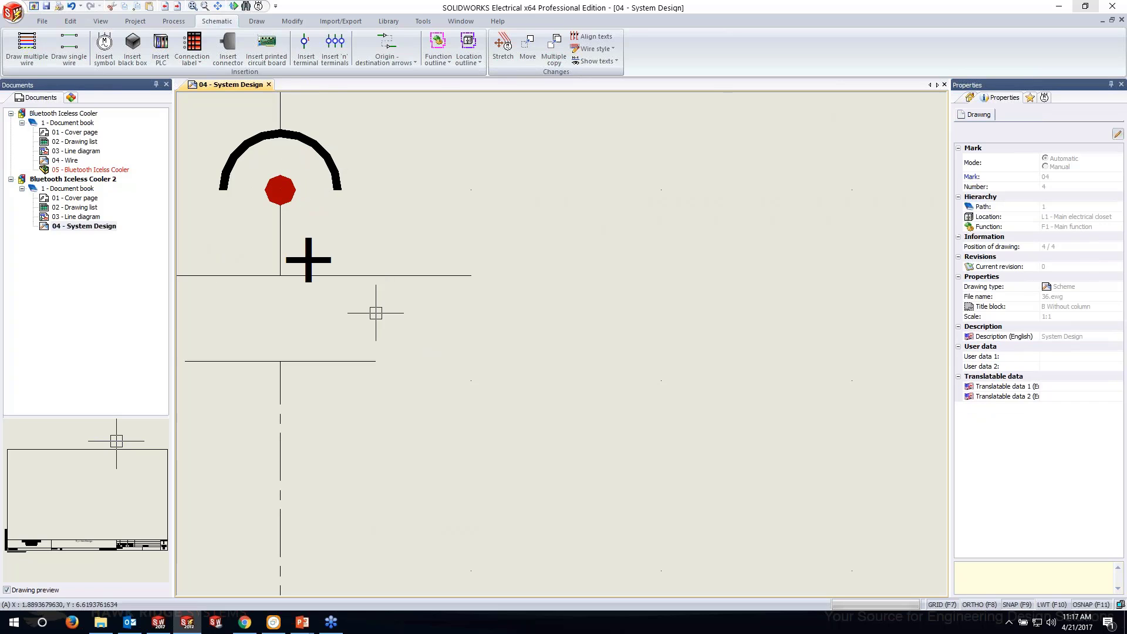
scroll(370, 330, down, 5)
scroll(355, 525, up, 3)
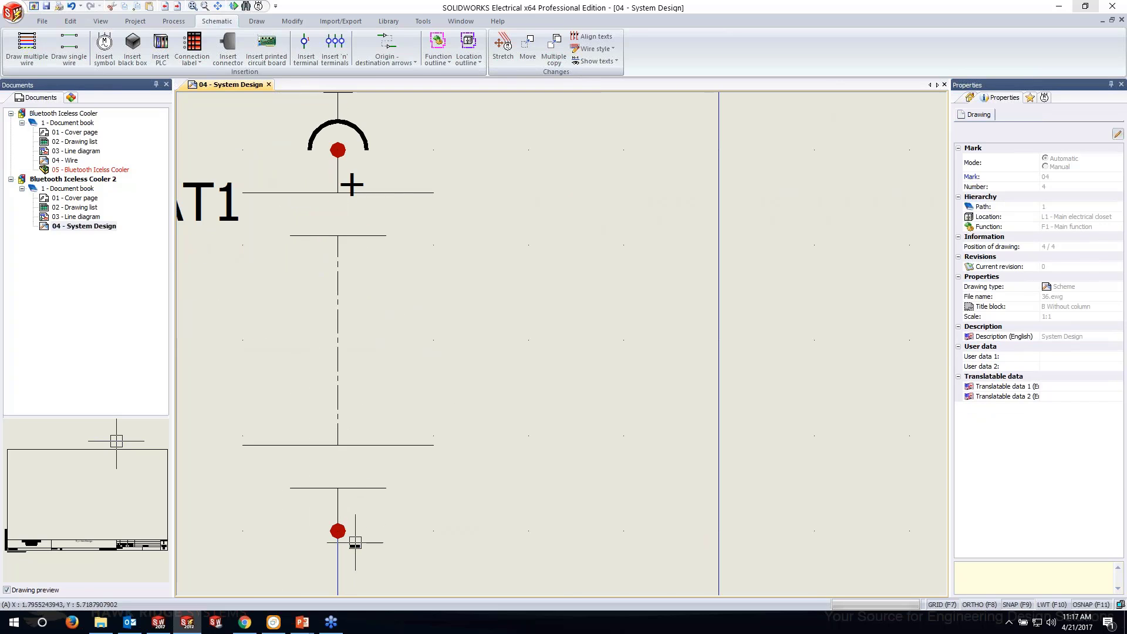
click(340, 532)
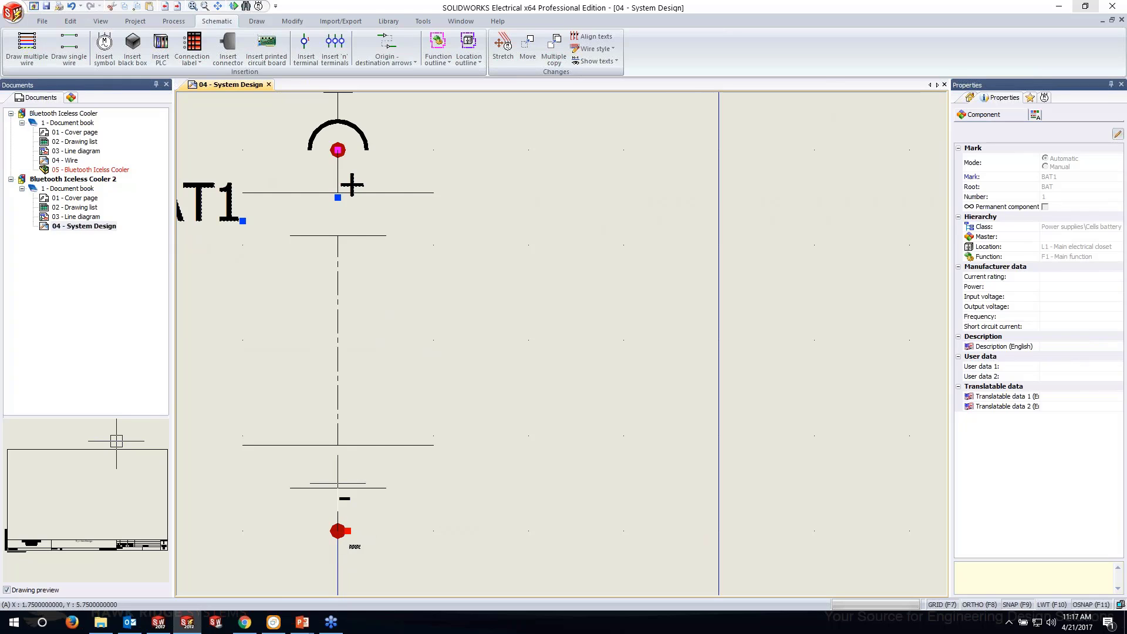
key(Escape)
scroll(423, 411, down, 4)
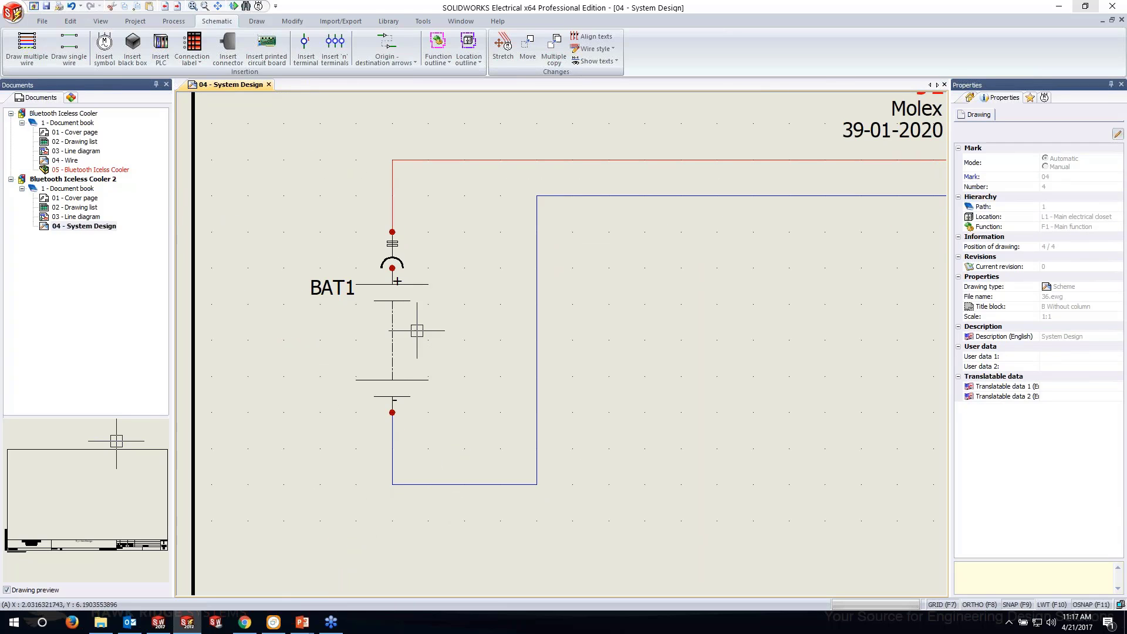
scroll(405, 399, up, 1)
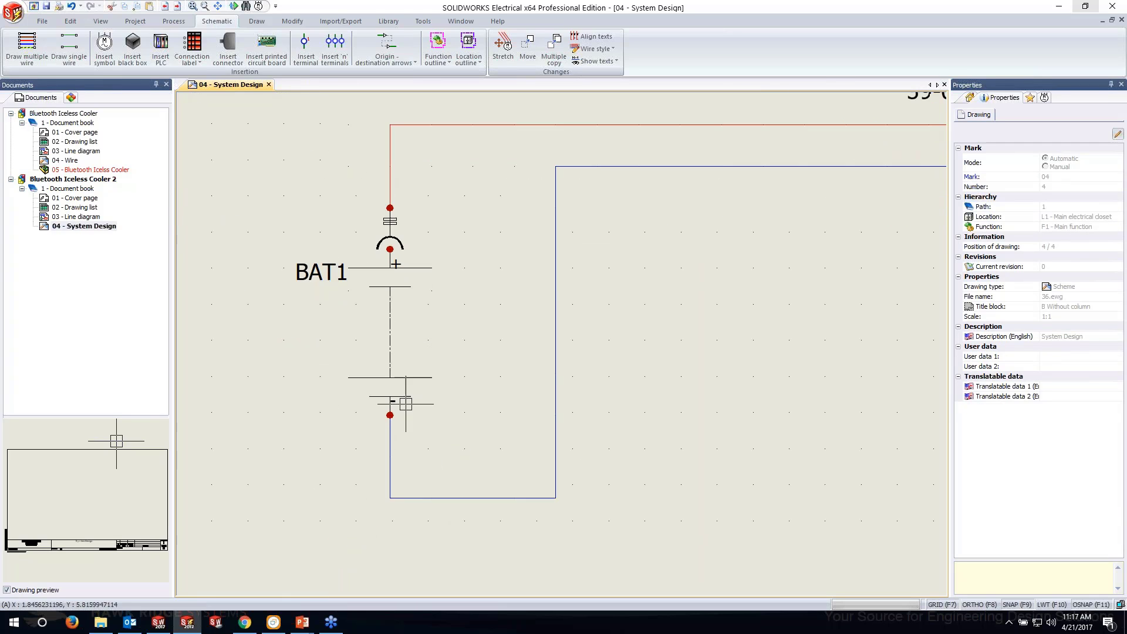
Start inserting another female crimp pin and flip its orientation so its arc opens upward with the connection point below.
click(103, 53)
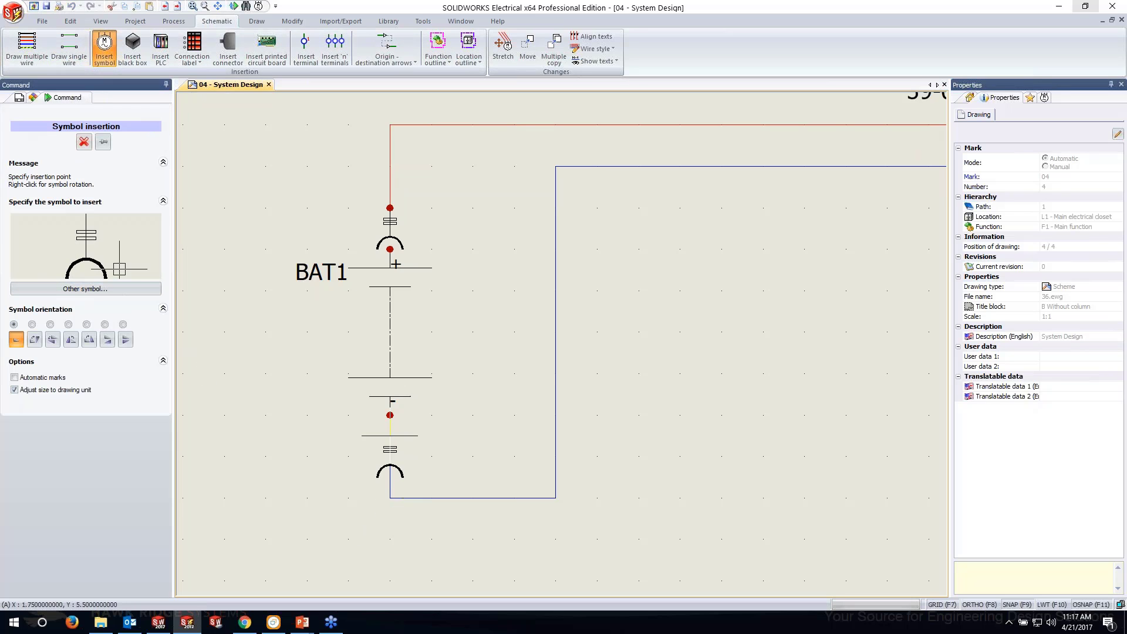
right_click(389, 415)
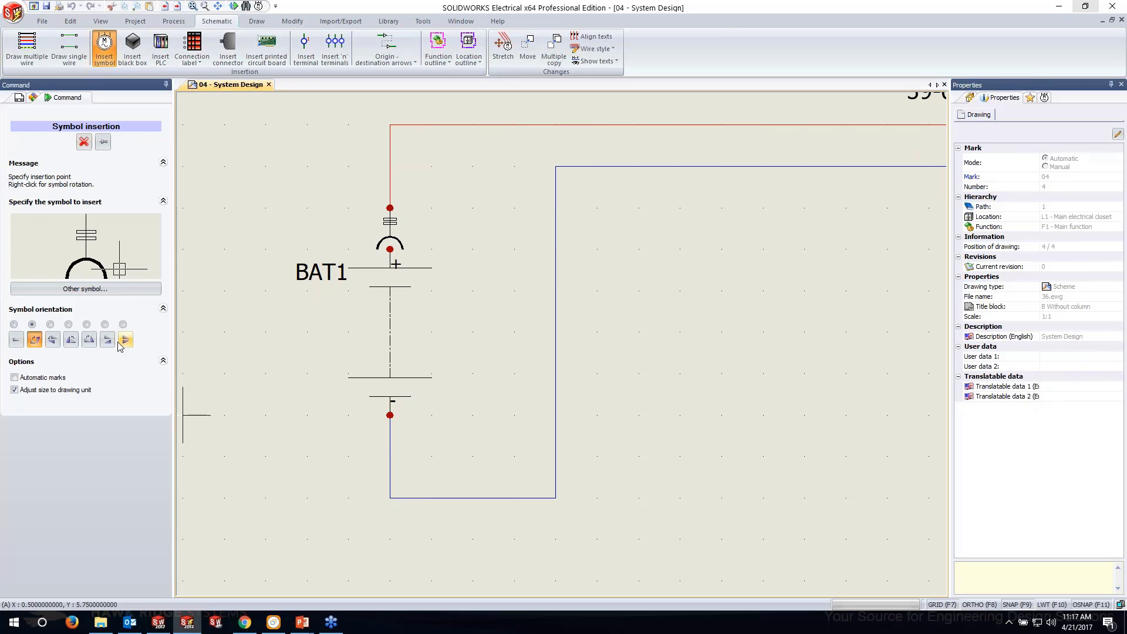
click(16, 340)
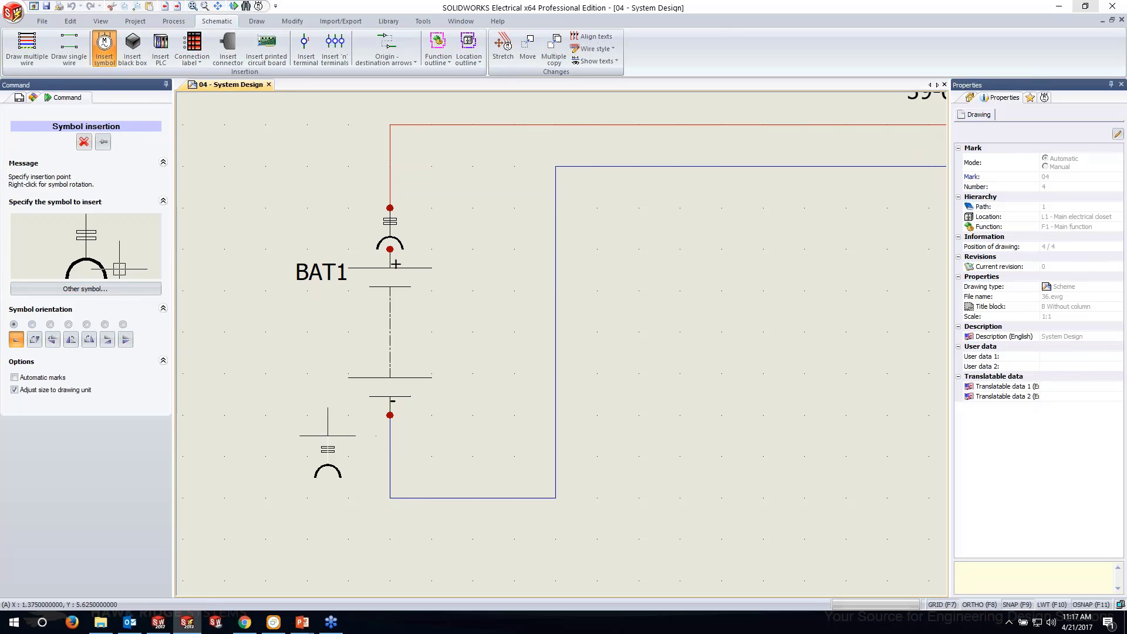
right_click(286, 415)
right_click(292, 415)
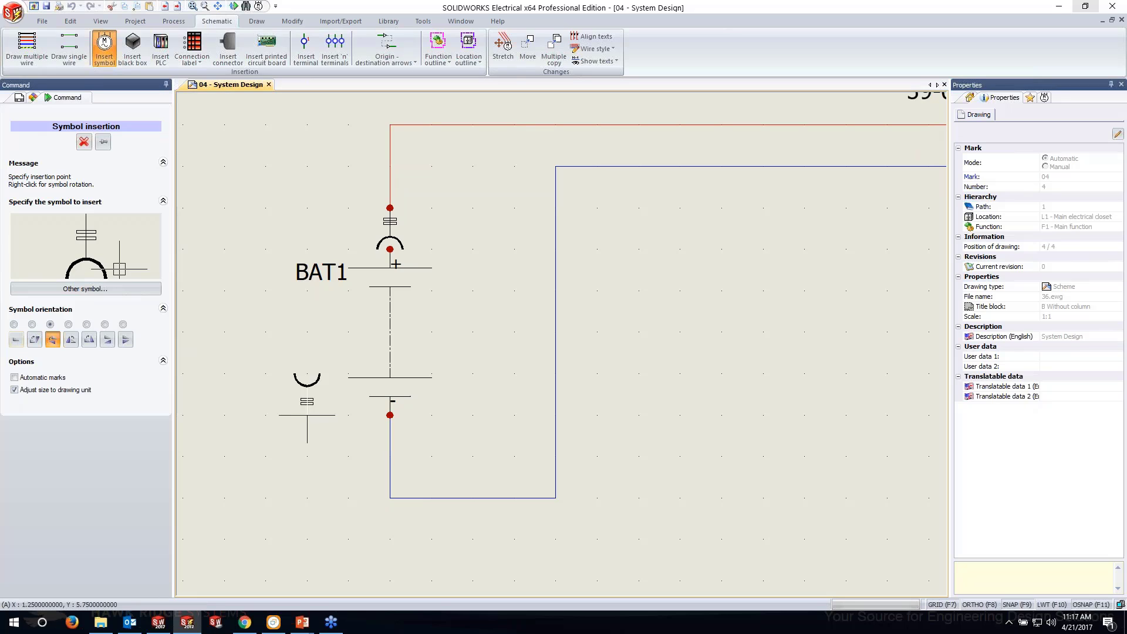
right_click(303, 415)
right_click(307, 415)
right_click(307, 415)
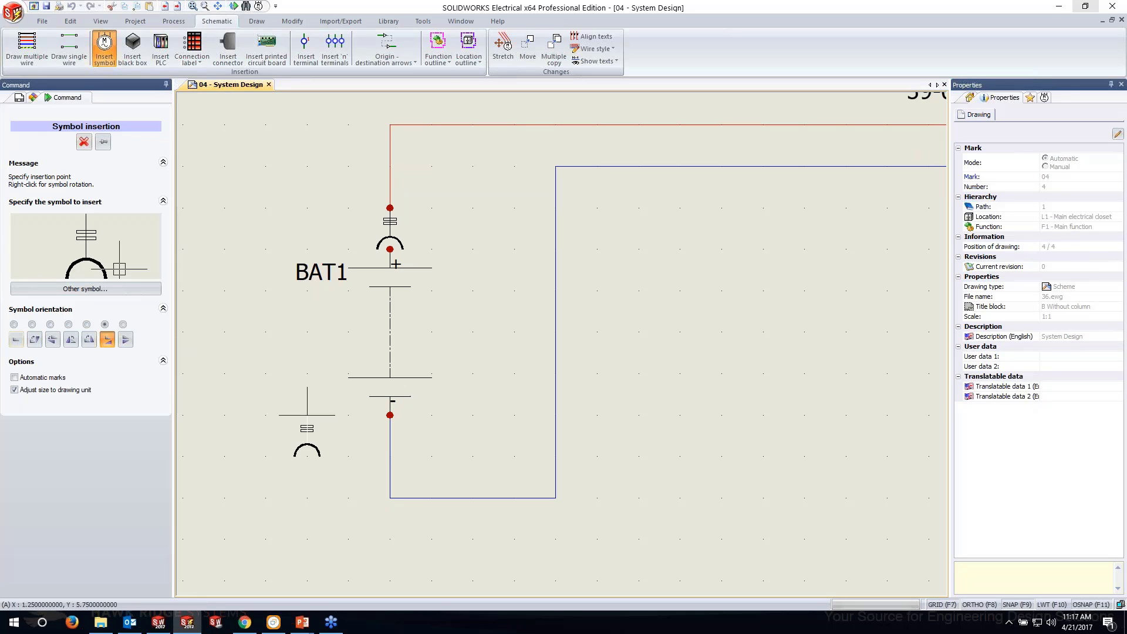
right_click(307, 415)
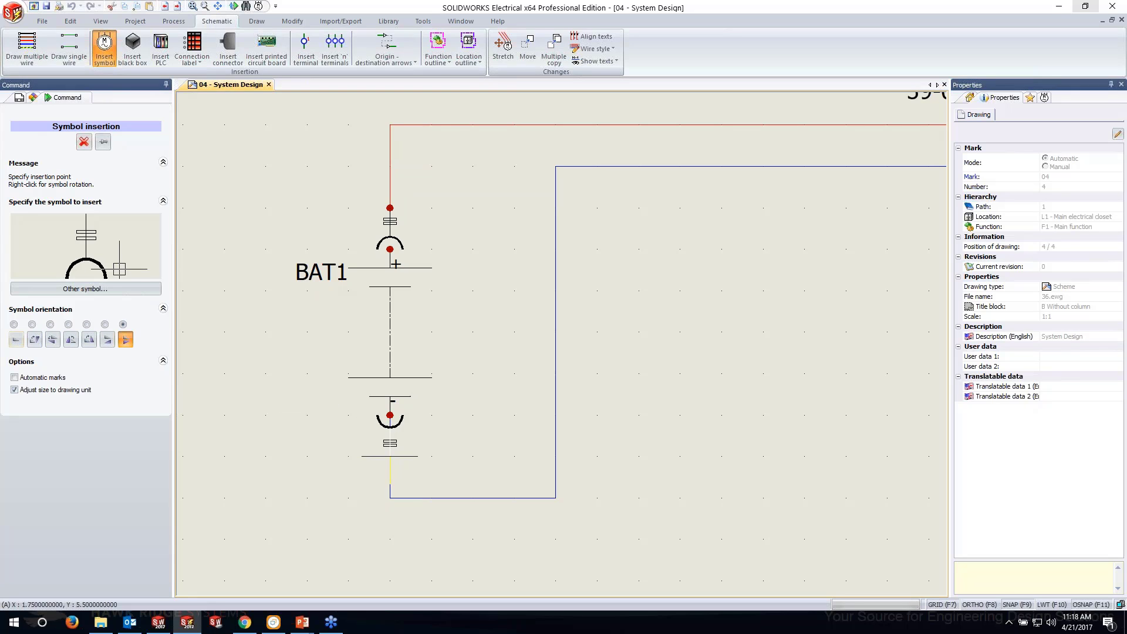
Place the flipped crimp pin on the battery's negative terminal and associate it with component BAT1.
click(396, 264)
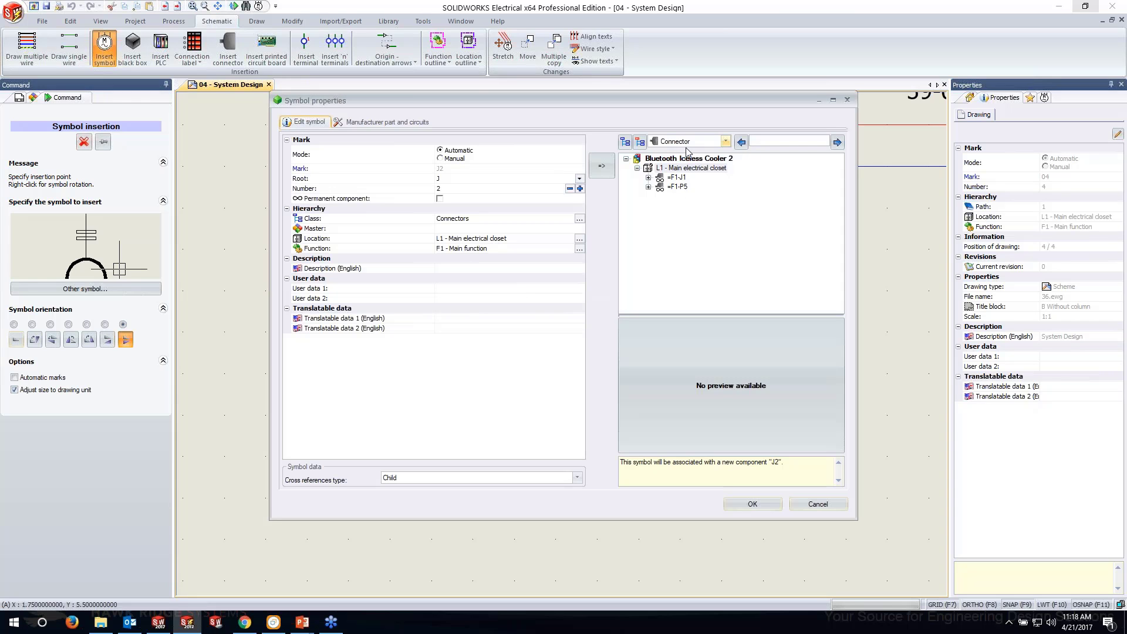
click(725, 142)
click(693, 154)
click(681, 177)
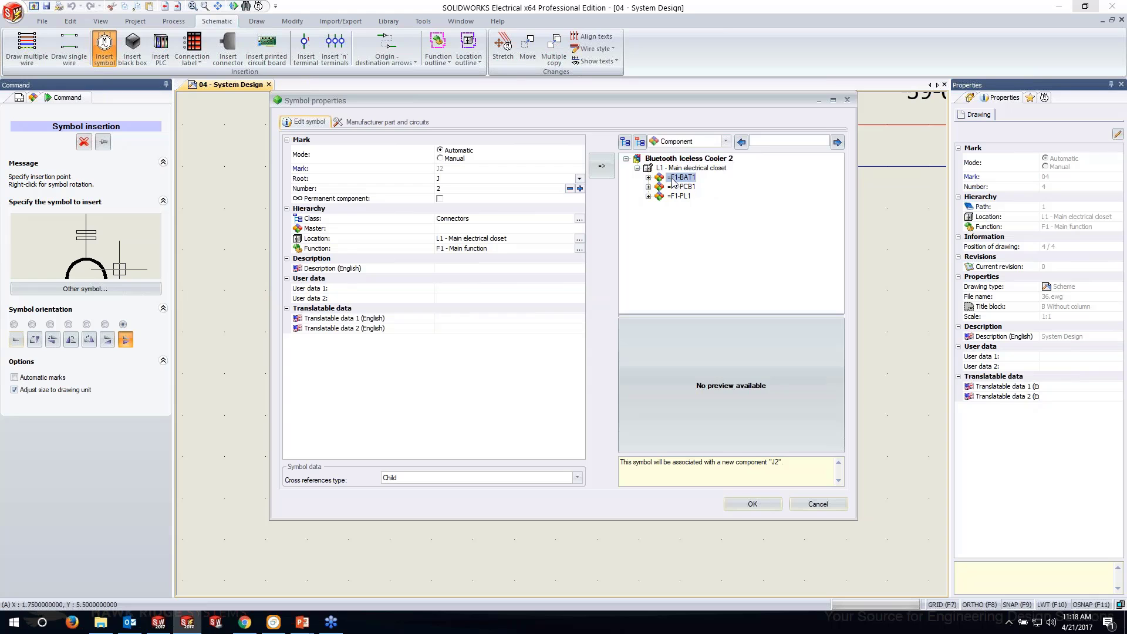
click(752, 504)
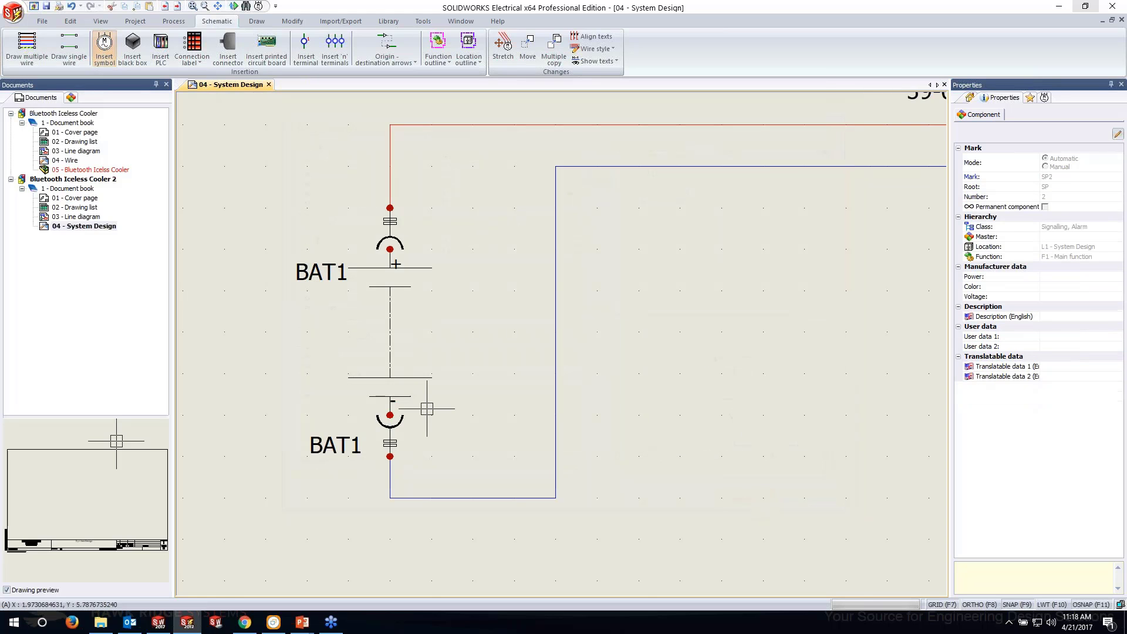
Search manufacturer parts for battery BAT1 with the manufacturer filter set to TE and the class filter turned off.
middle_drag(475, 444, 400, 417)
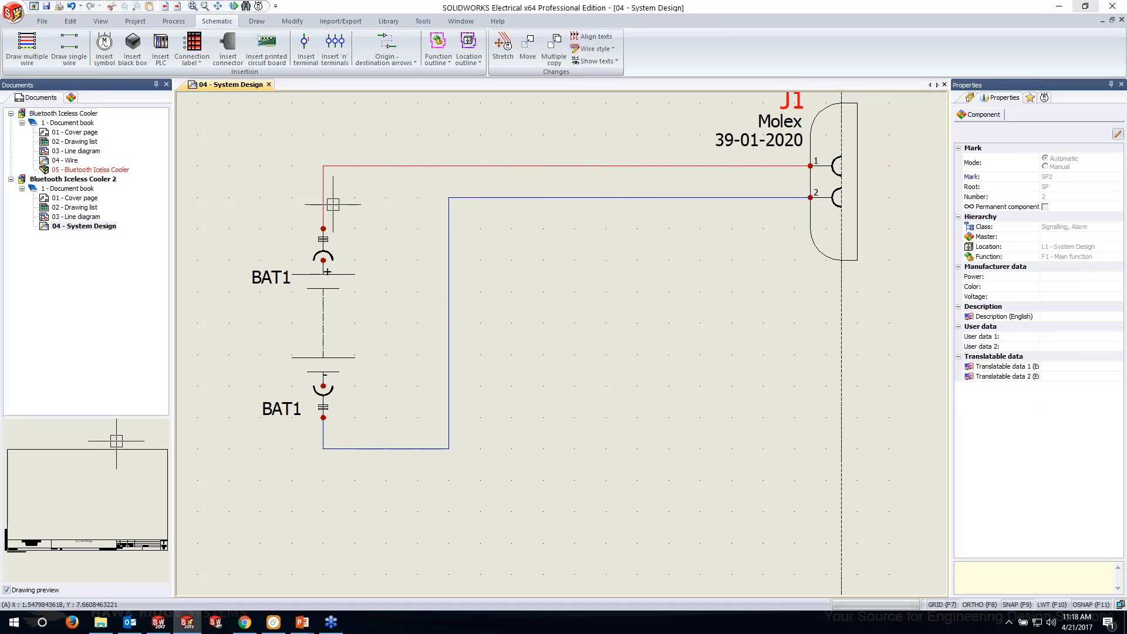
click(280, 268)
right_click(280, 269)
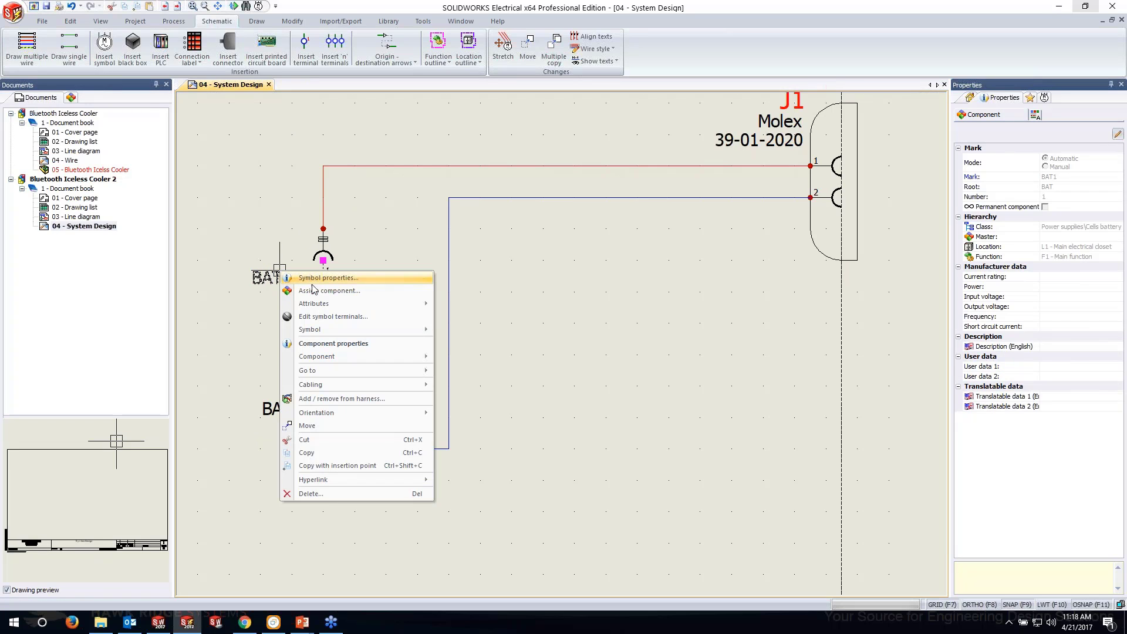
click(318, 345)
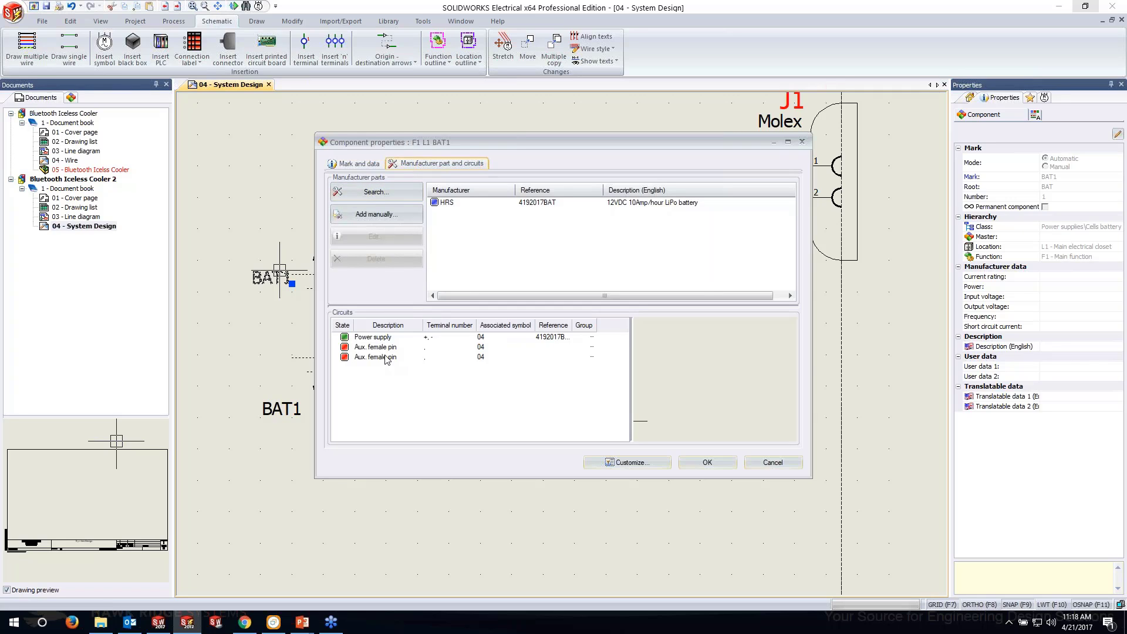
click(393, 195)
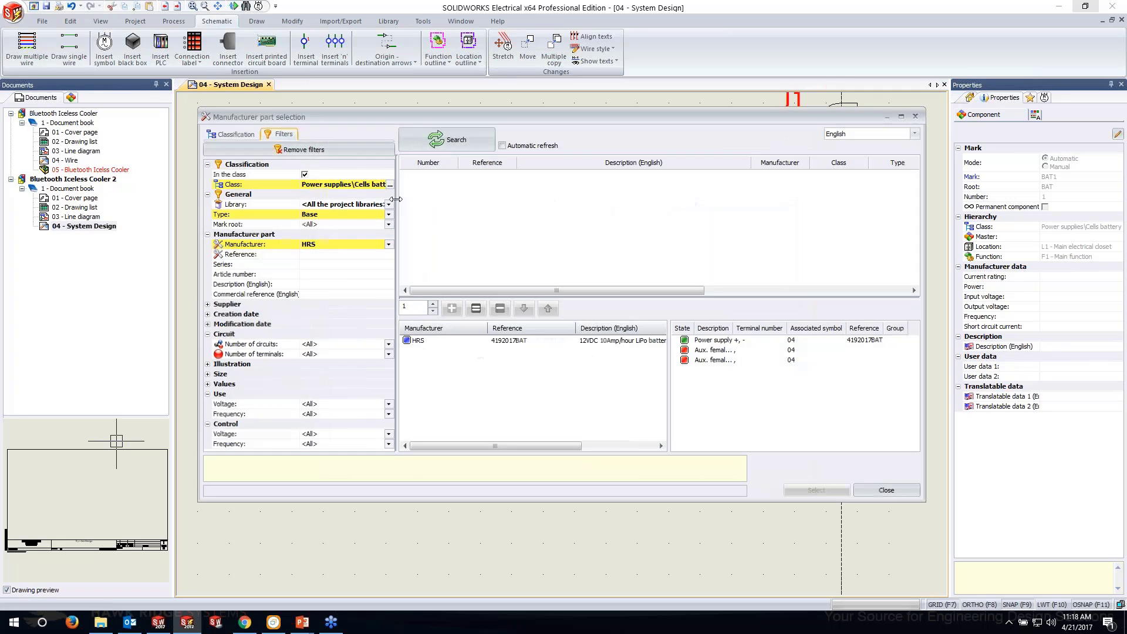
click(340, 244)
scroll(334, 288, down, 10)
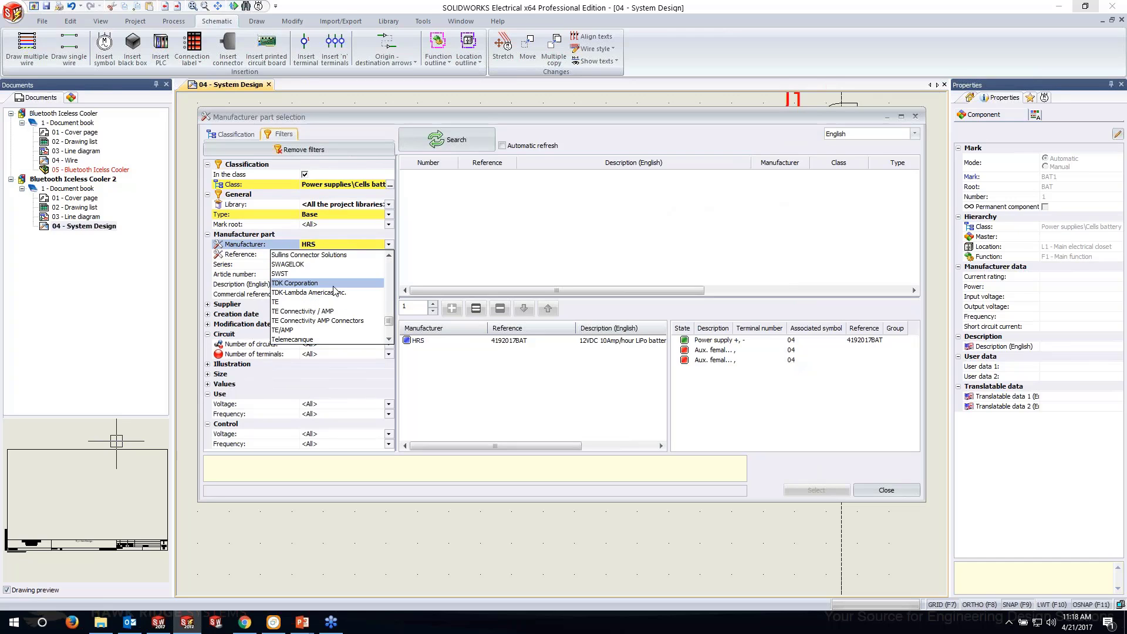
click(287, 302)
click(434, 147)
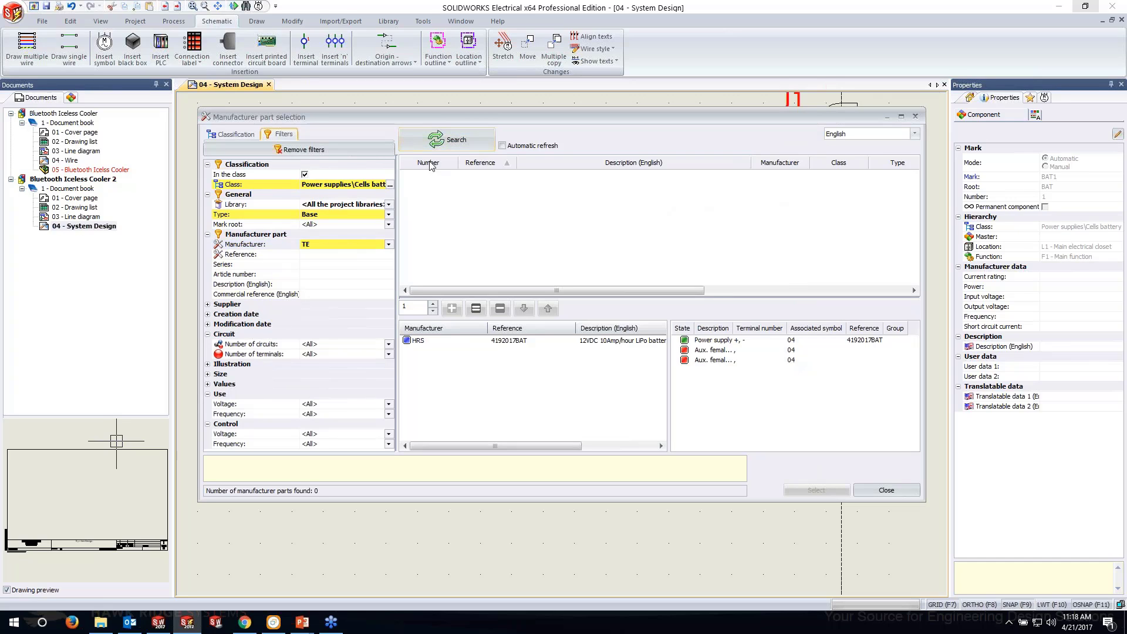
click(304, 175)
click(437, 141)
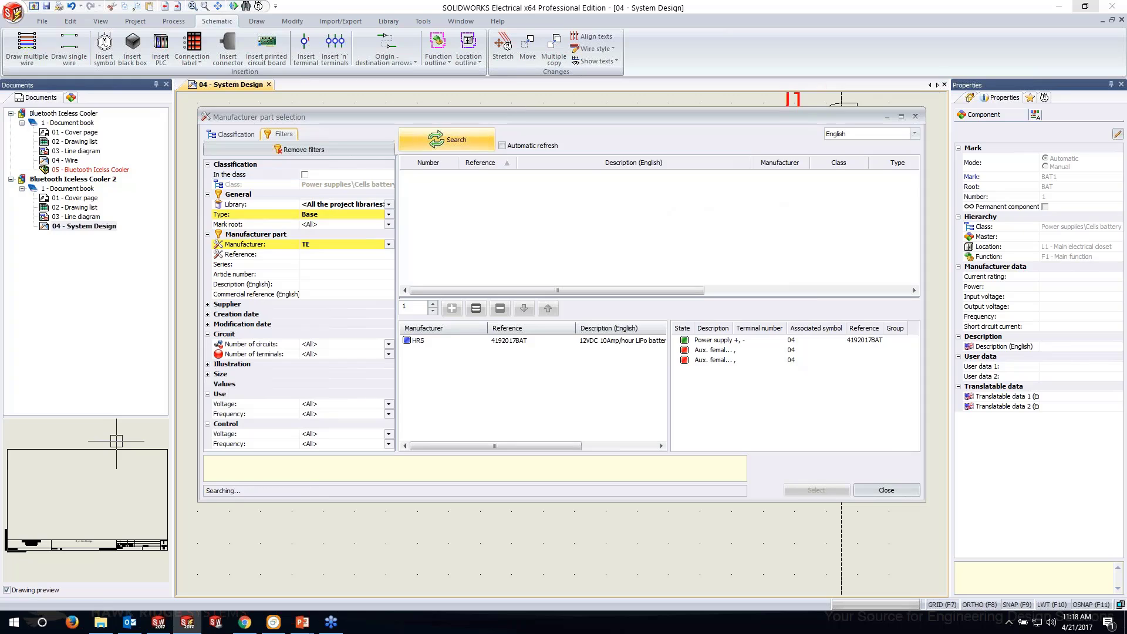
Add two TE 42640-1 FASTON 250 receptacles to BAT1's manufacturer parts.
click(481, 177)
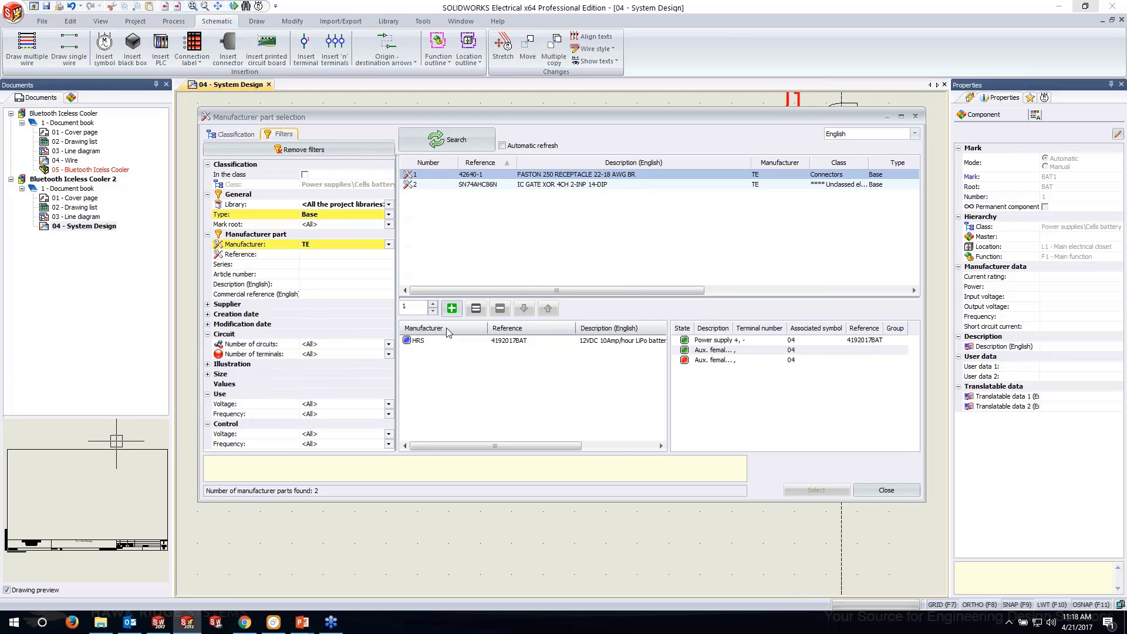
click(433, 304)
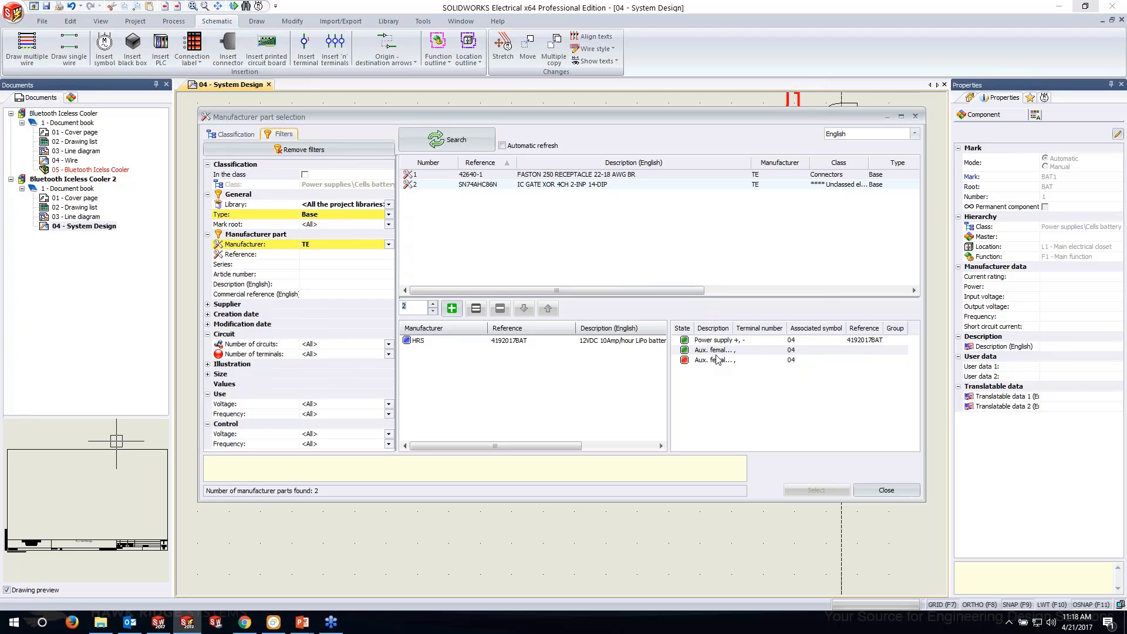
click(456, 310)
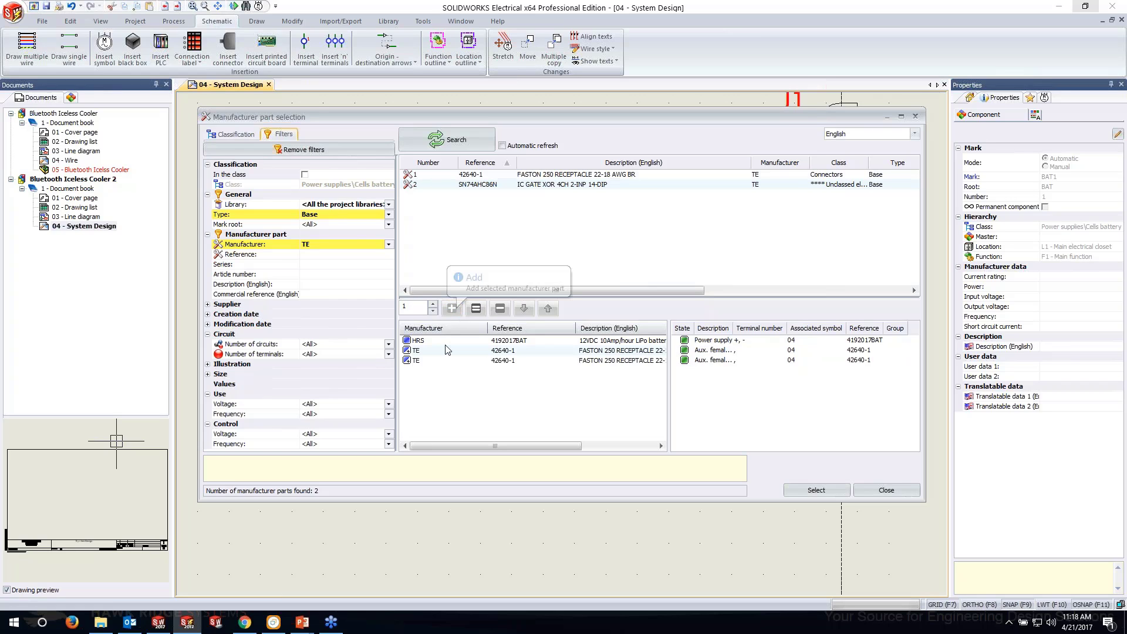
click(809, 487)
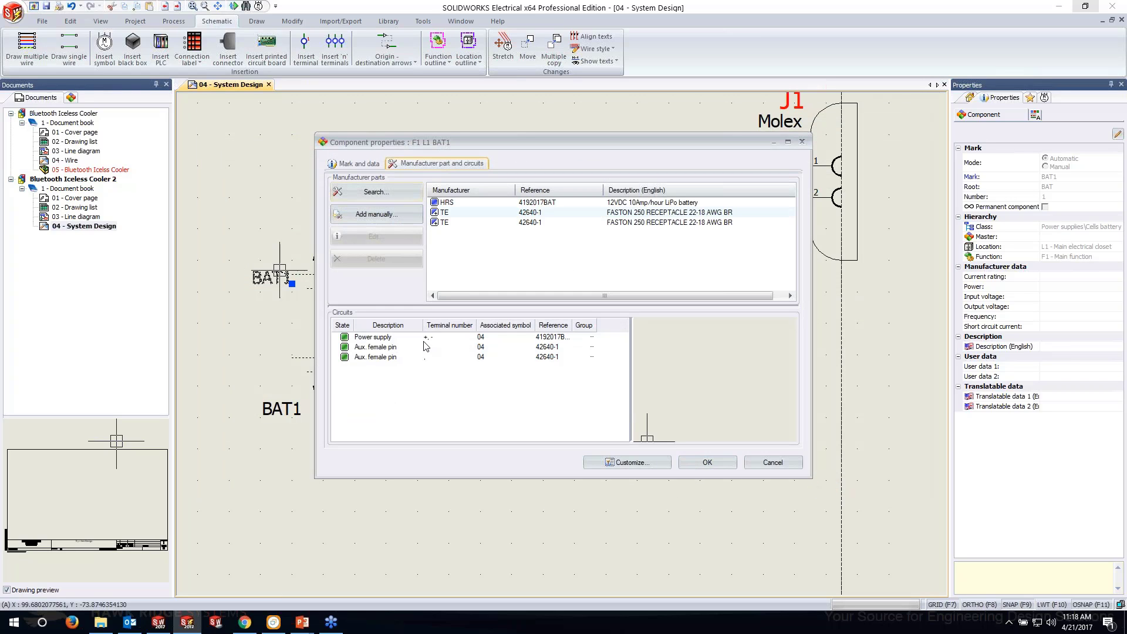
Set the first terminal mark of BAT1's first auxiliary female pin circuit to +.
click(393, 347)
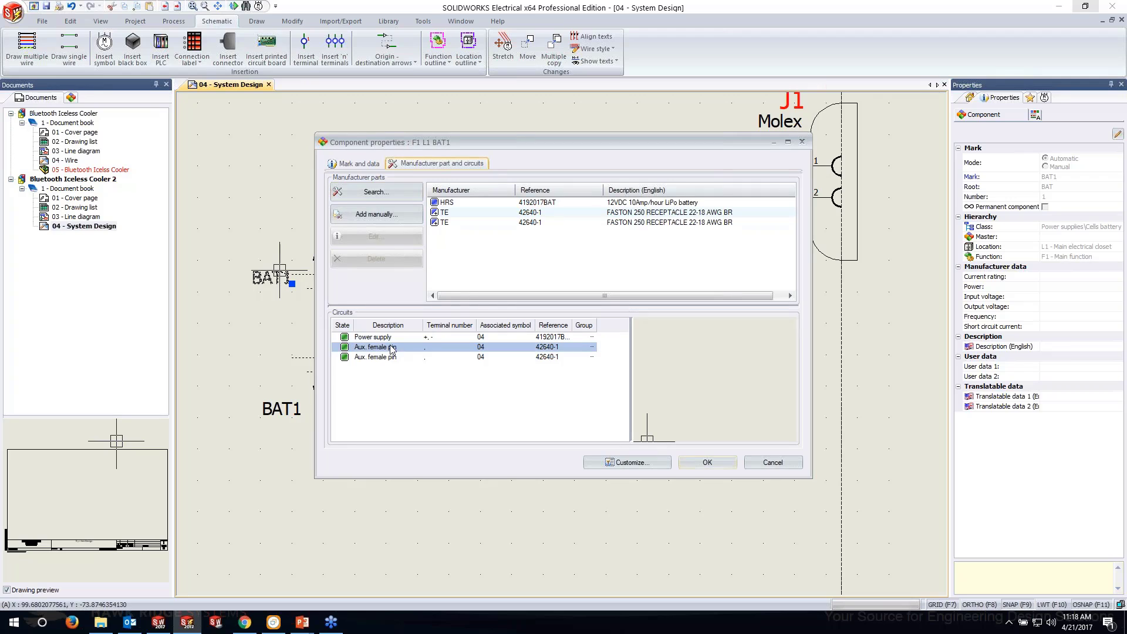
right_click(424, 346)
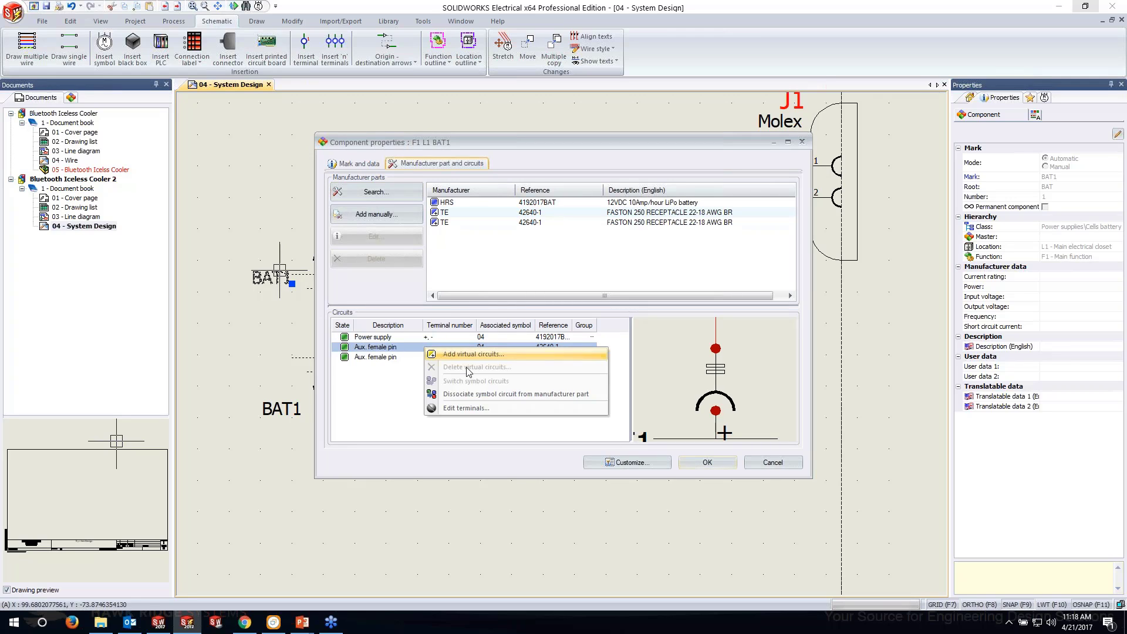
click(467, 356)
click(475, 331)
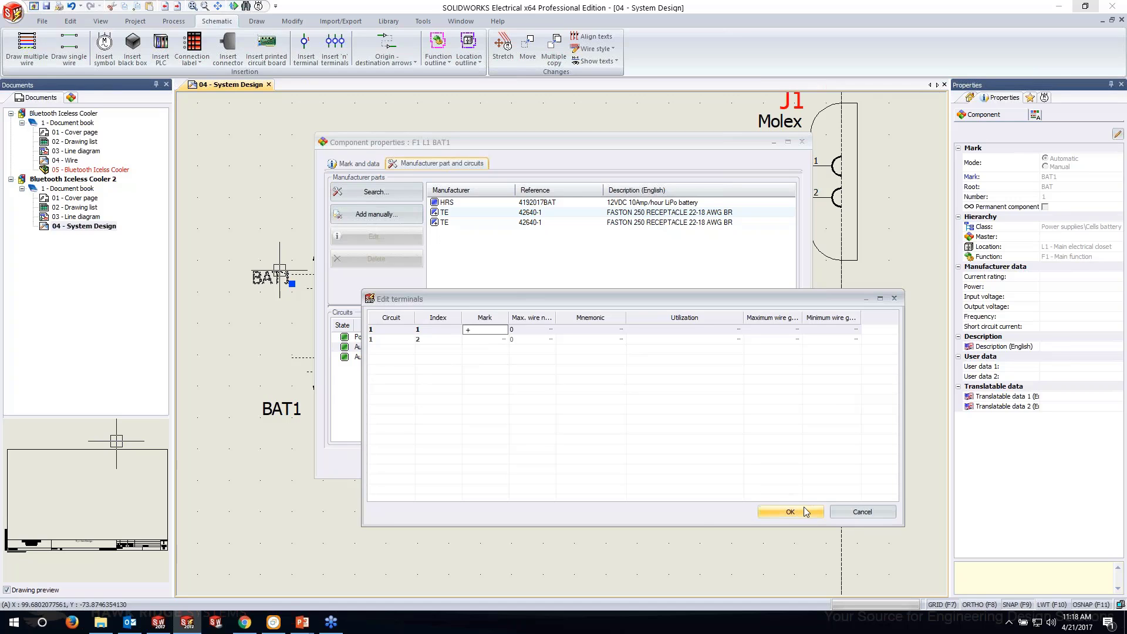
click(790, 512)
Set the first terminal mark of BAT1's second auxiliary female pin circuit to - and apply the component properties.
right_click(435, 364)
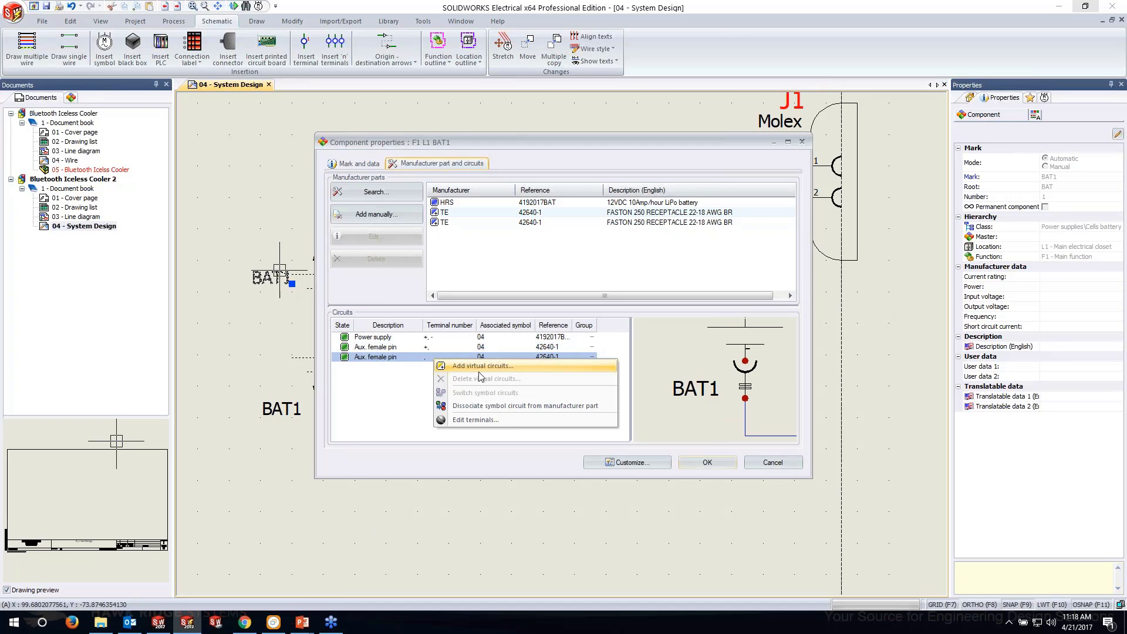
click(464, 409)
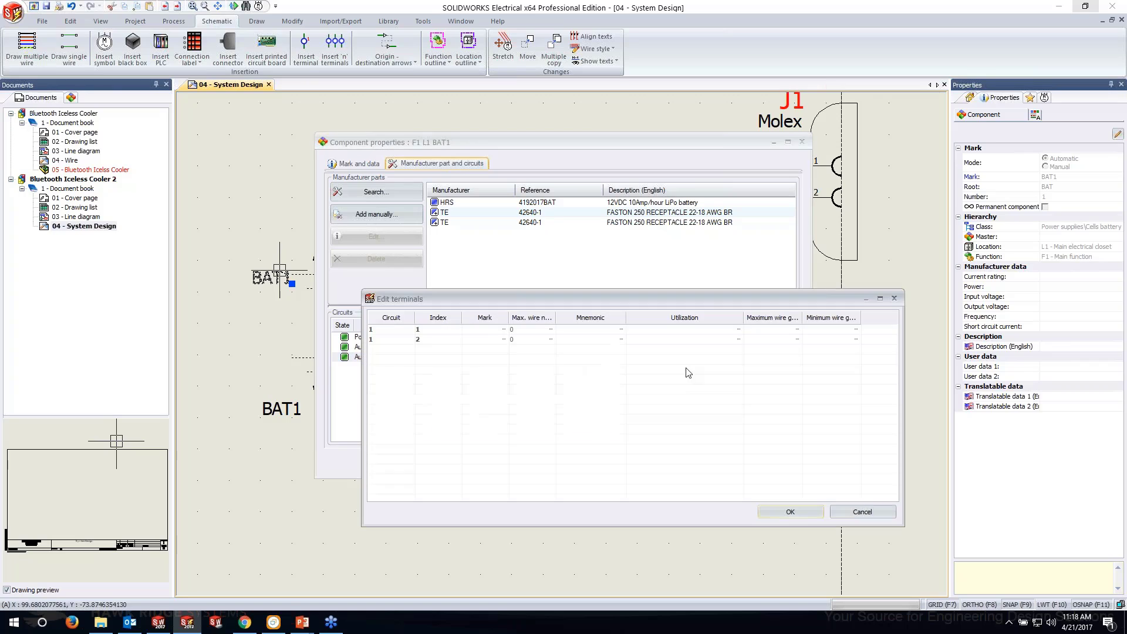
click(476, 331)
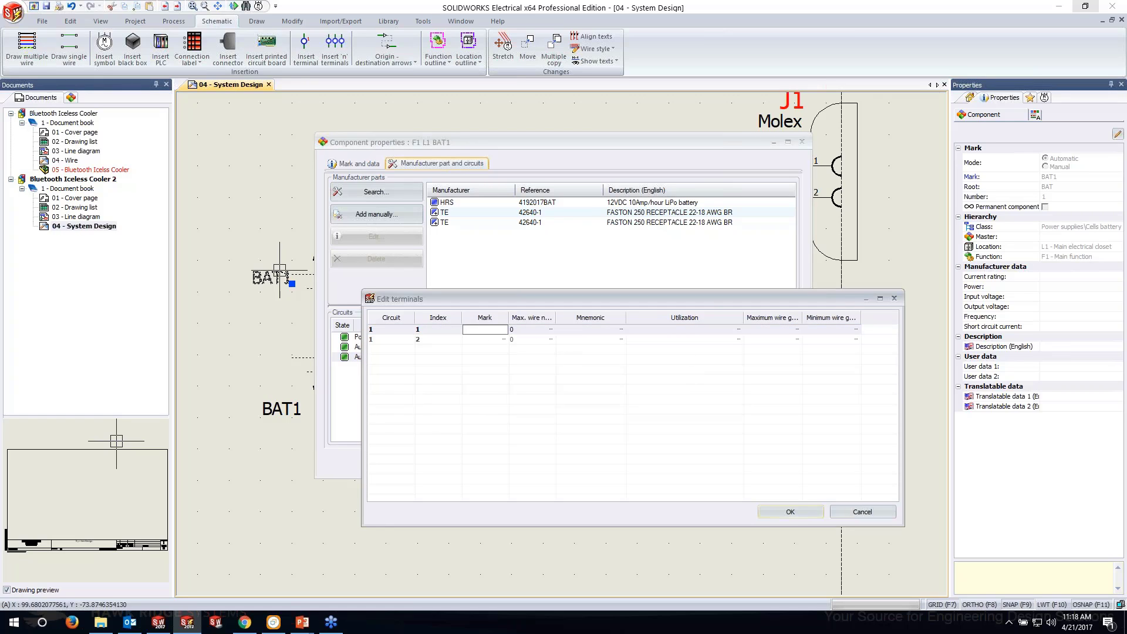
click(780, 513)
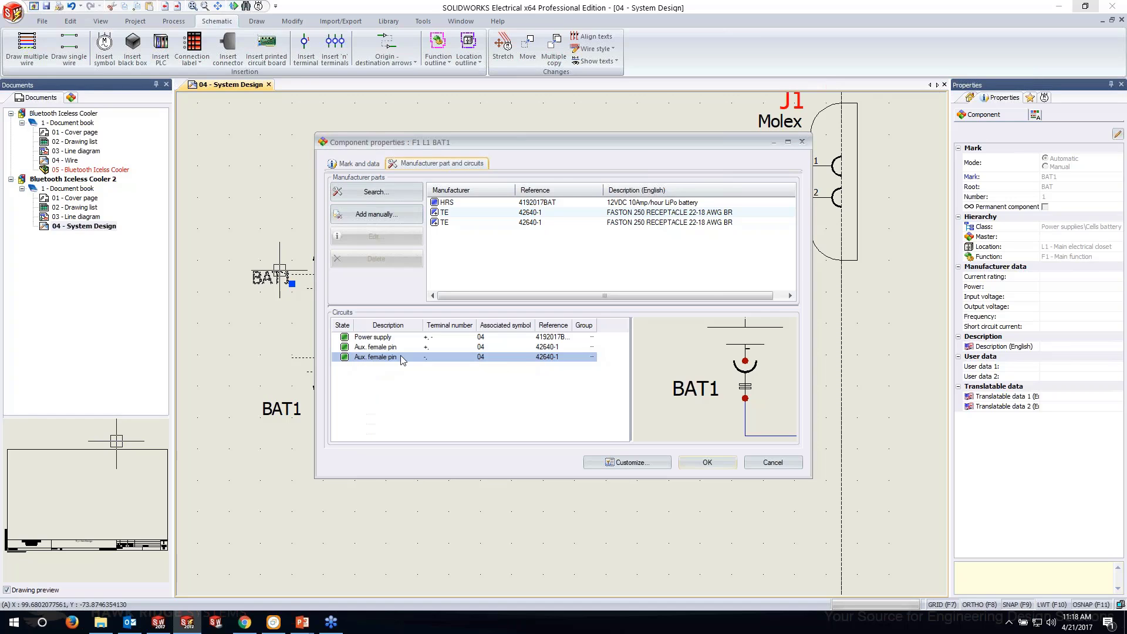
click(708, 462)
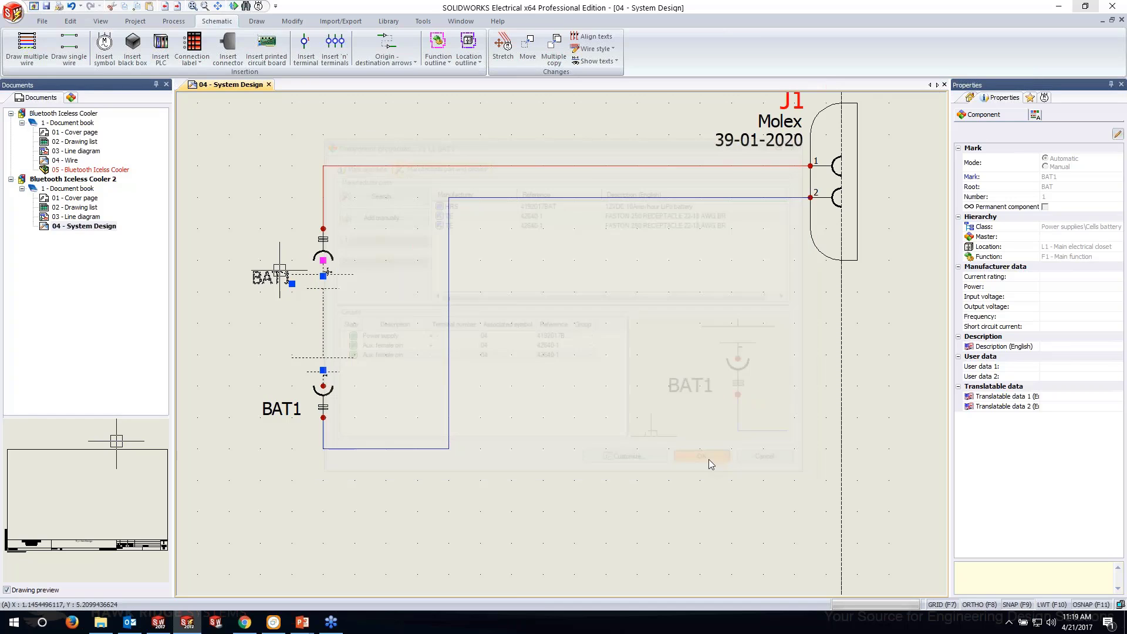
key(Escape)
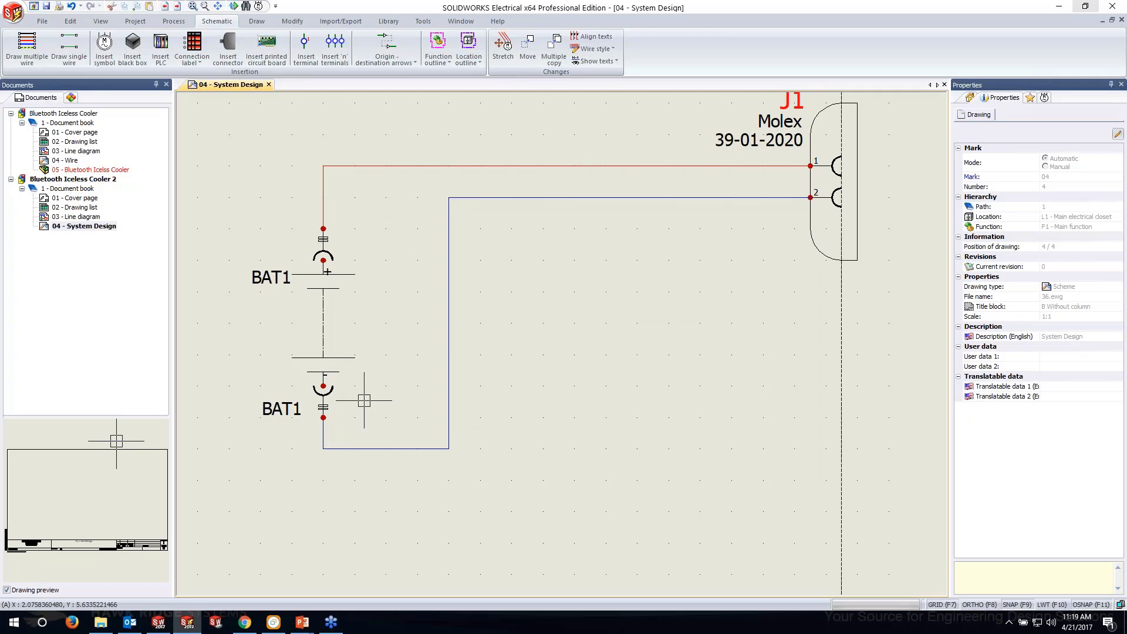
click(327, 399)
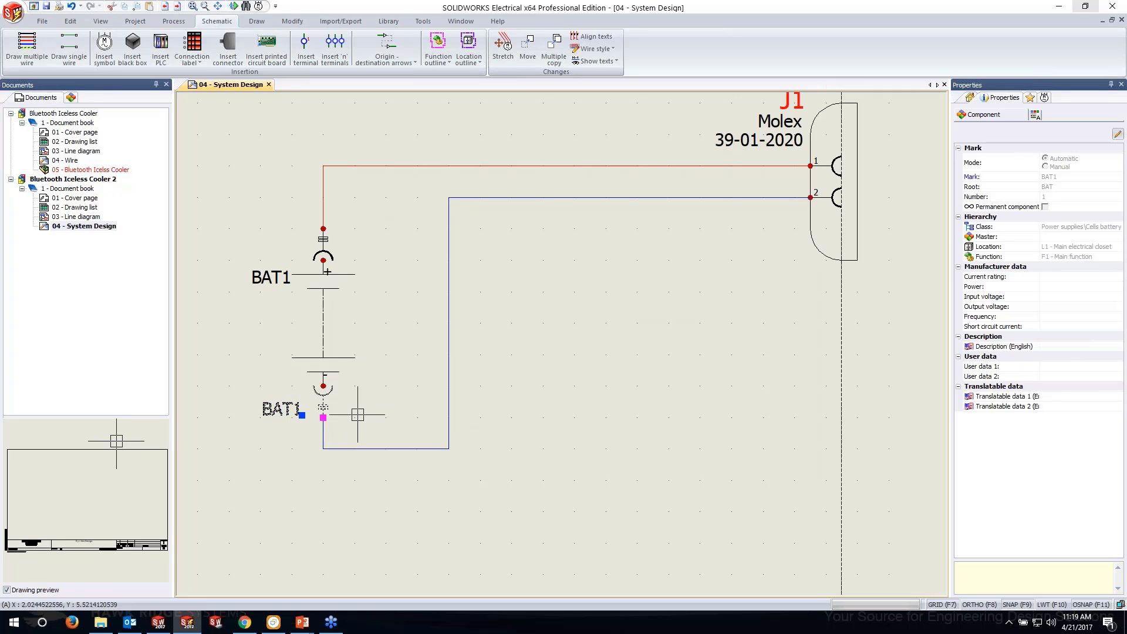
key(Escape)
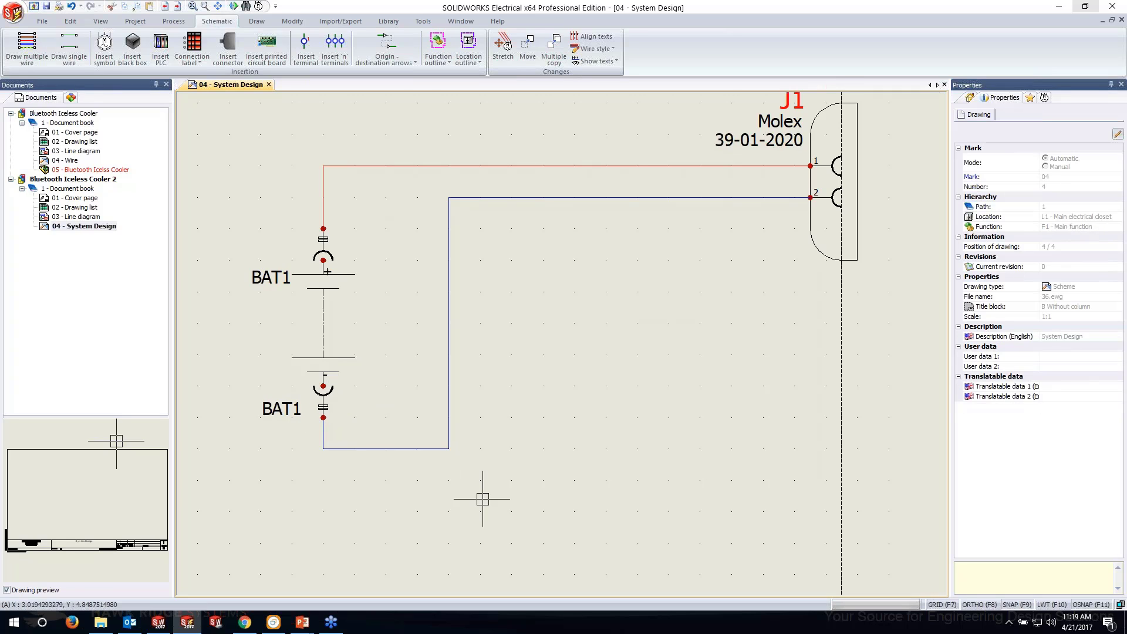
Change the mark of the battery's Molex 39-01-2020 connector to root P and number 3.
scroll(482, 499, down, 2)
scroll(608, 486, down, 2)
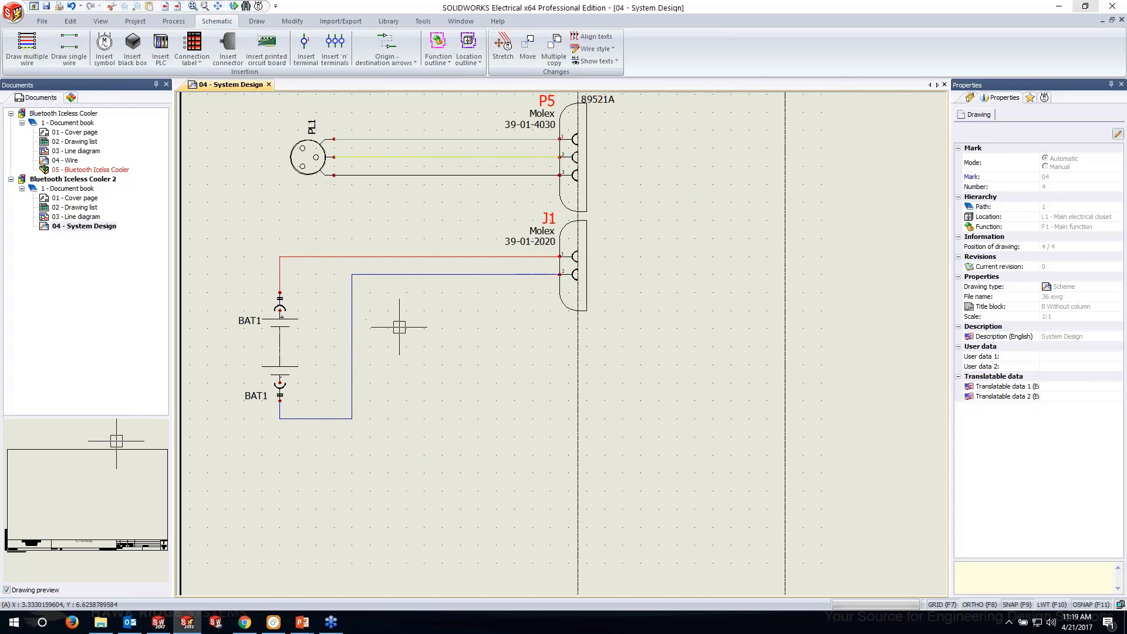
scroll(469, 425, up, 1)
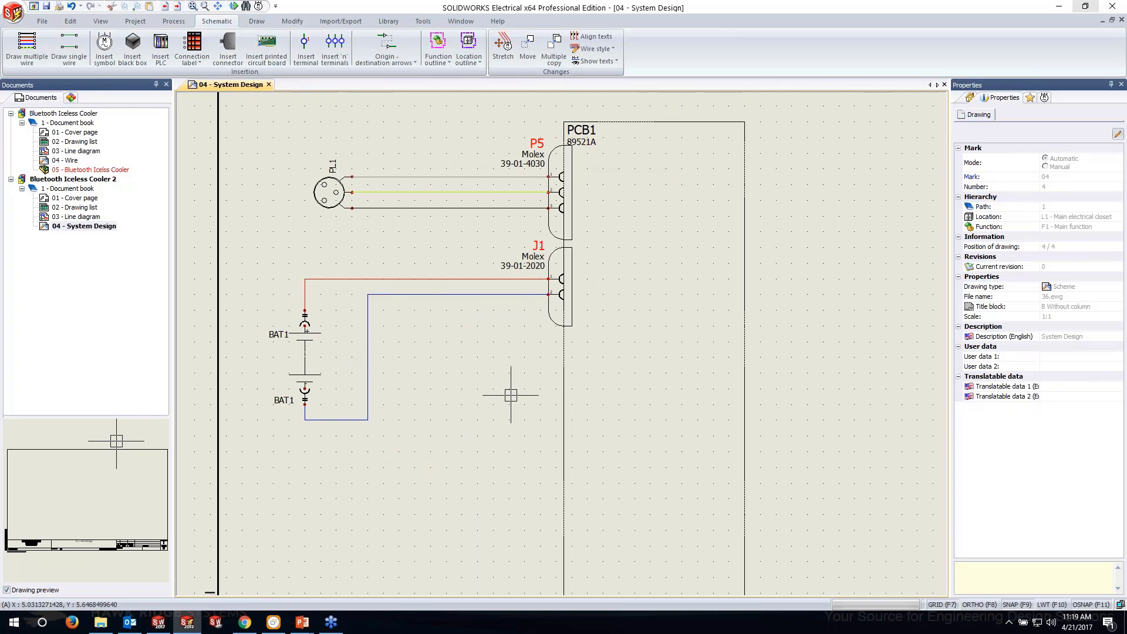
scroll(511, 395, down, 3)
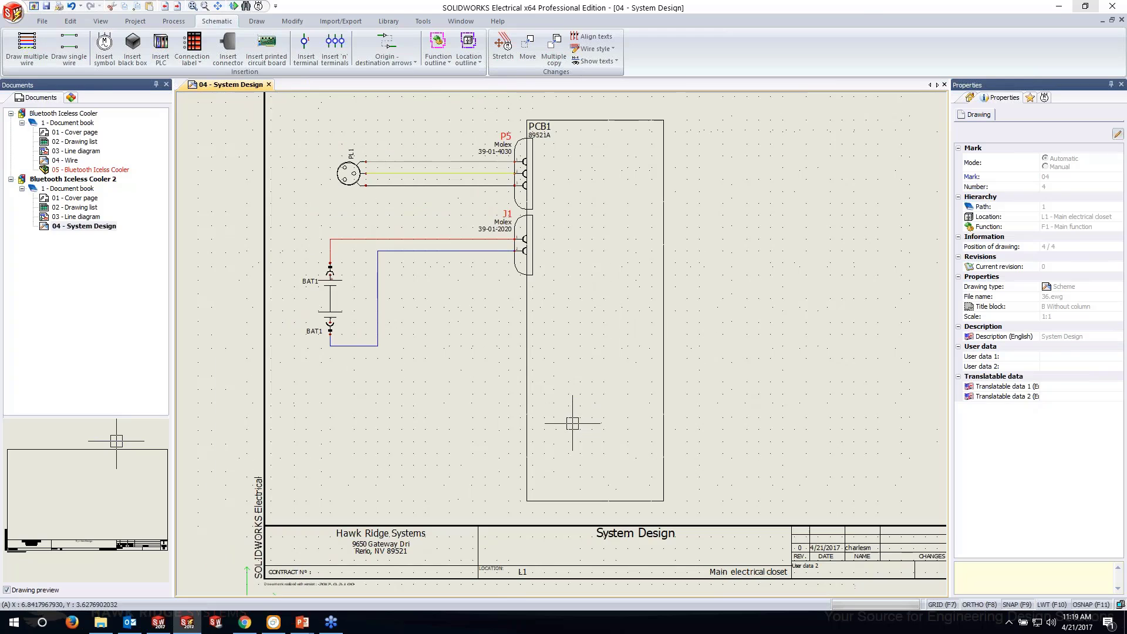
click(516, 219)
right_click(515, 218)
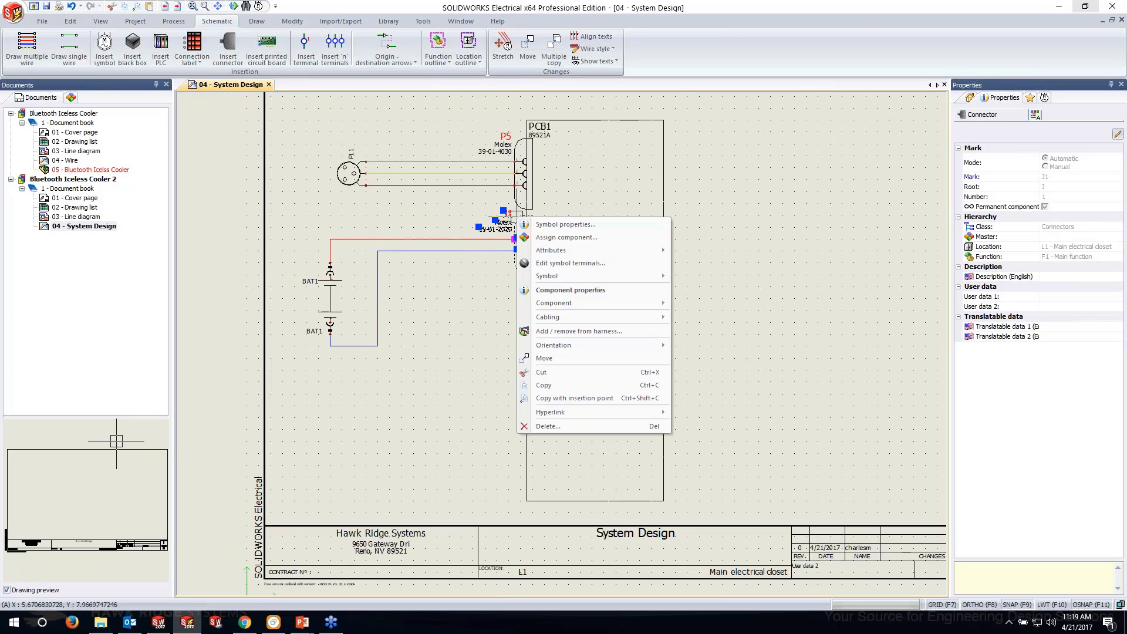
click(579, 289)
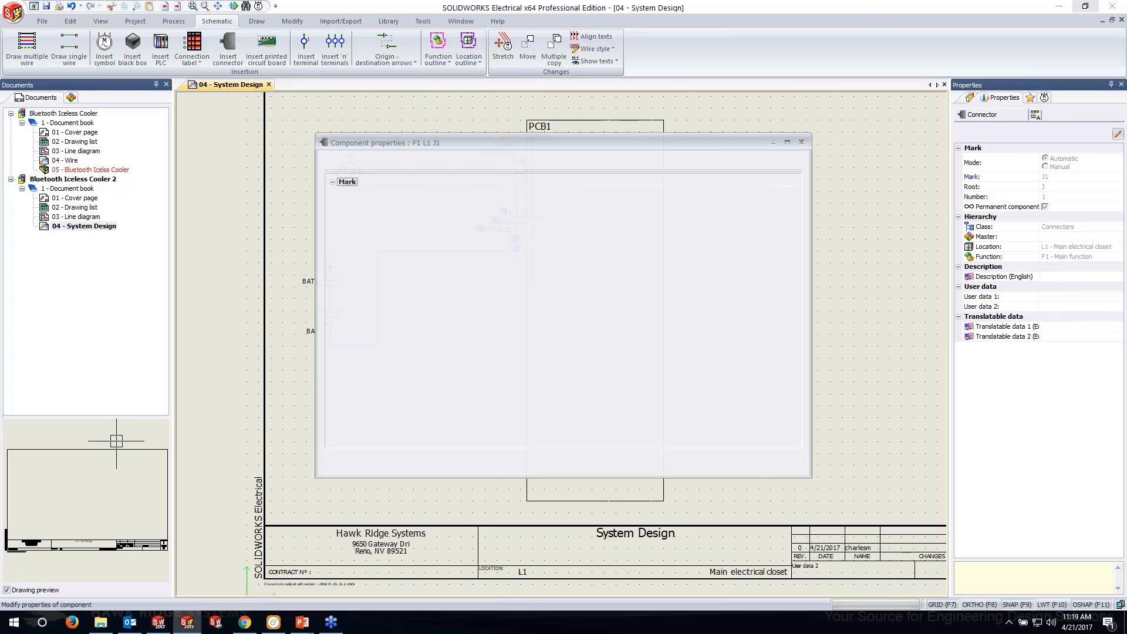
click(599, 230)
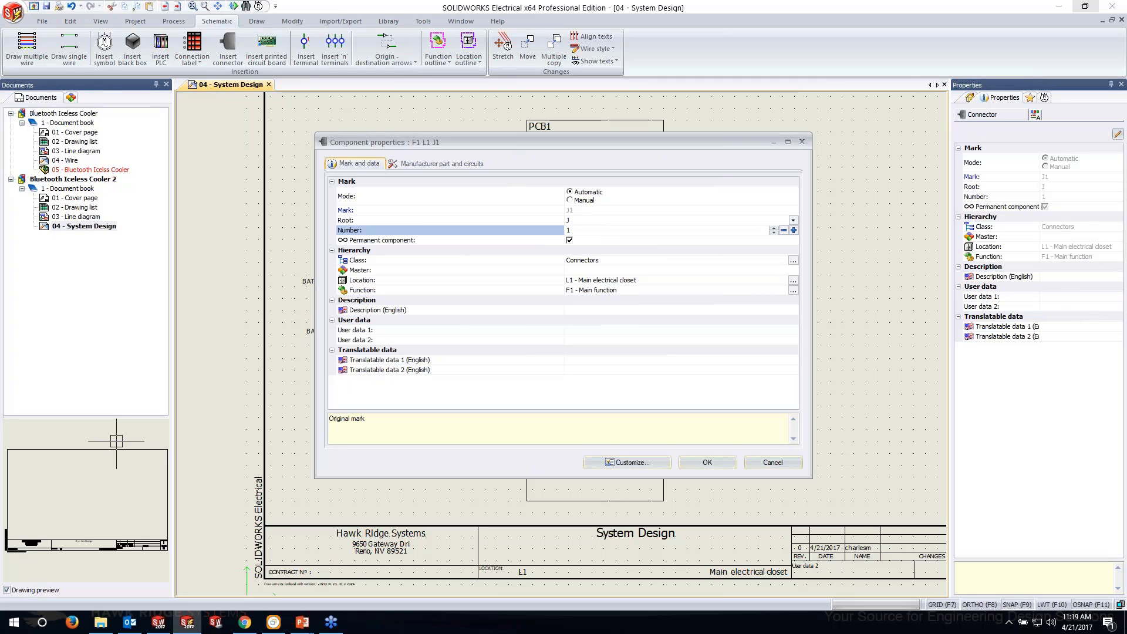
click(605, 220)
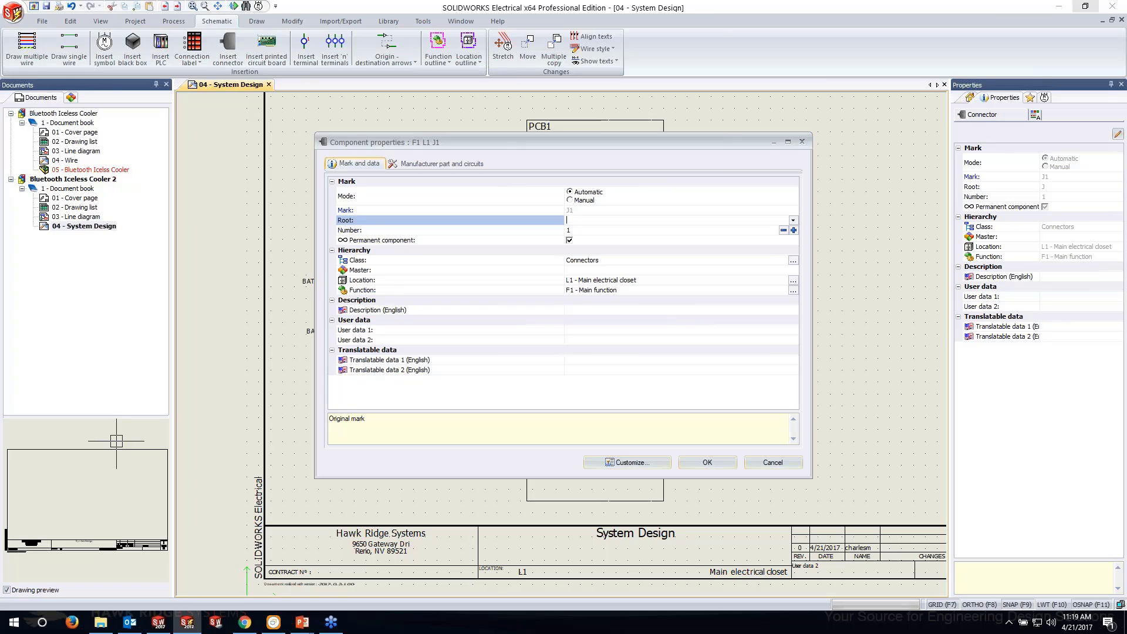
click(599, 231)
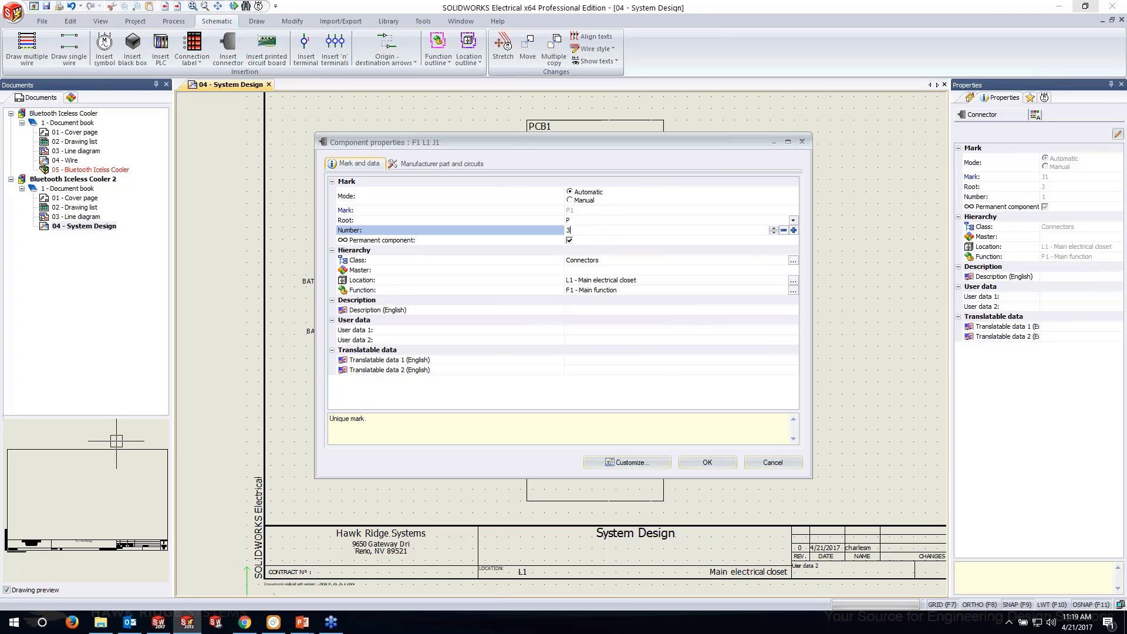
click(721, 462)
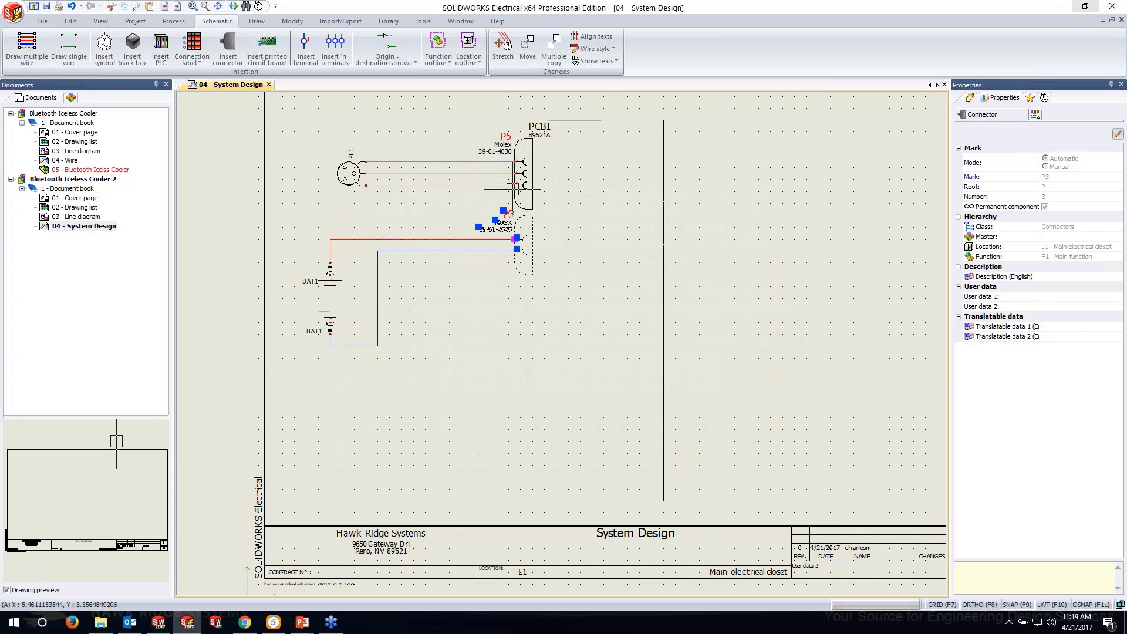
Hide the component mark attribute on the lower, negative-side BAT1 symbol.
scroll(517, 211, up, 3)
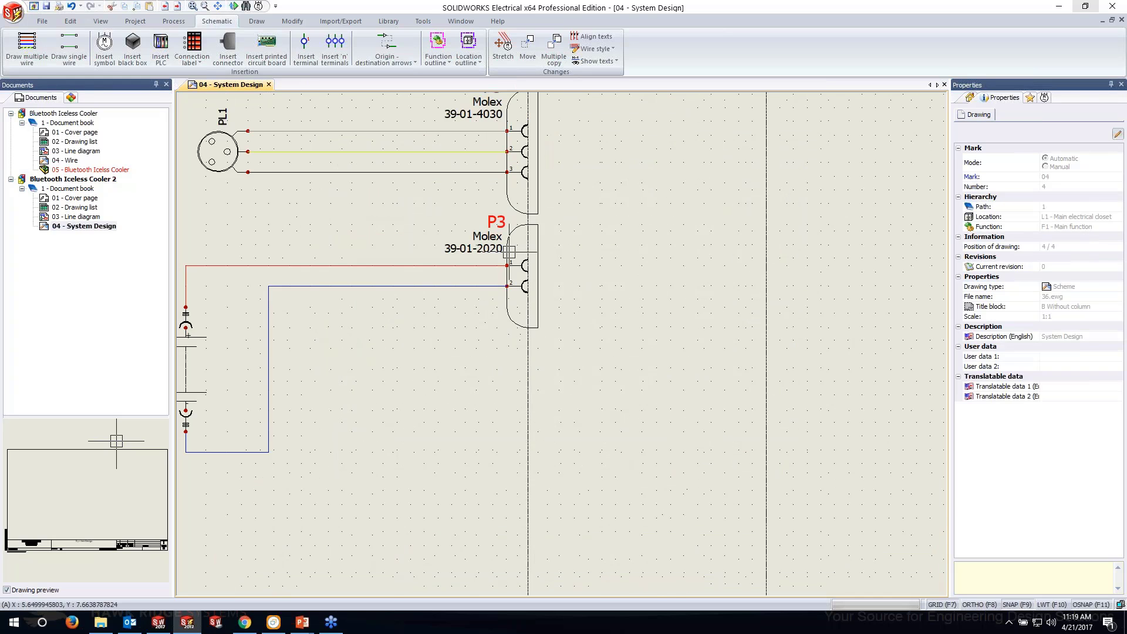
scroll(508, 259, down, 2)
scroll(517, 304, up, 5)
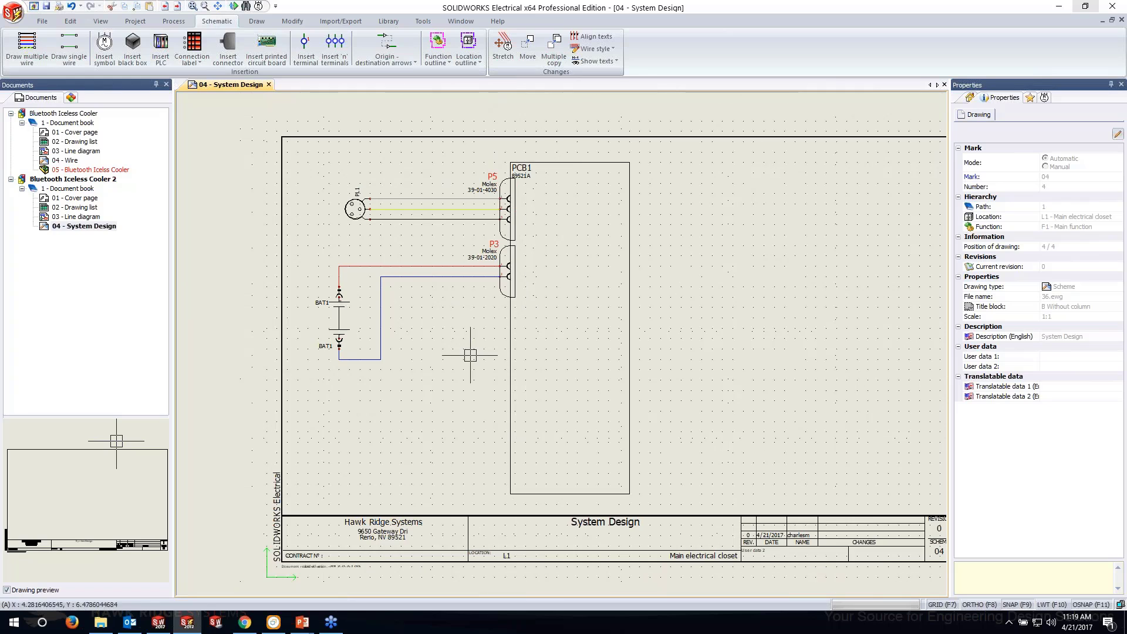
click(241, 304)
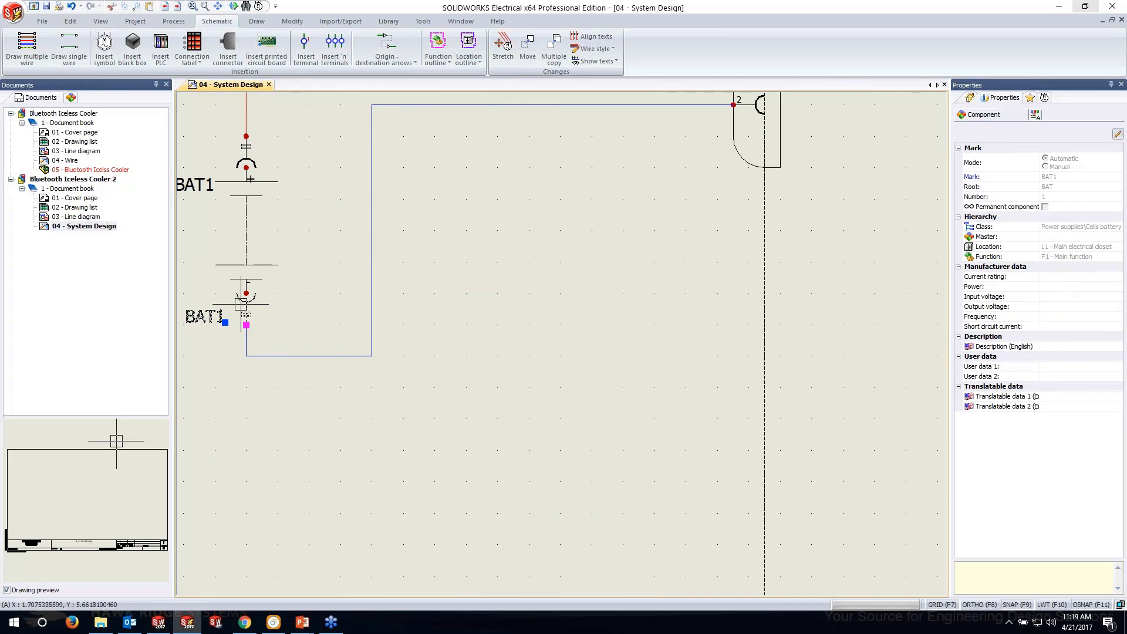
right_click(240, 304)
mouse_move(361, 338)
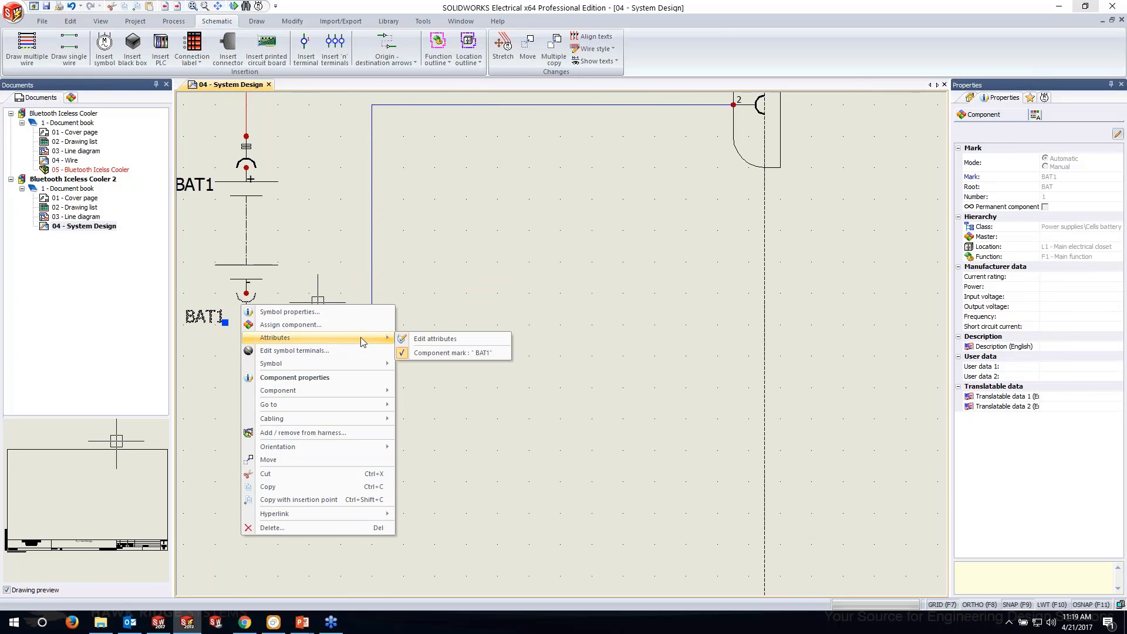
click(405, 352)
scroll(478, 399, down, 4)
scroll(485, 401, down, 3)
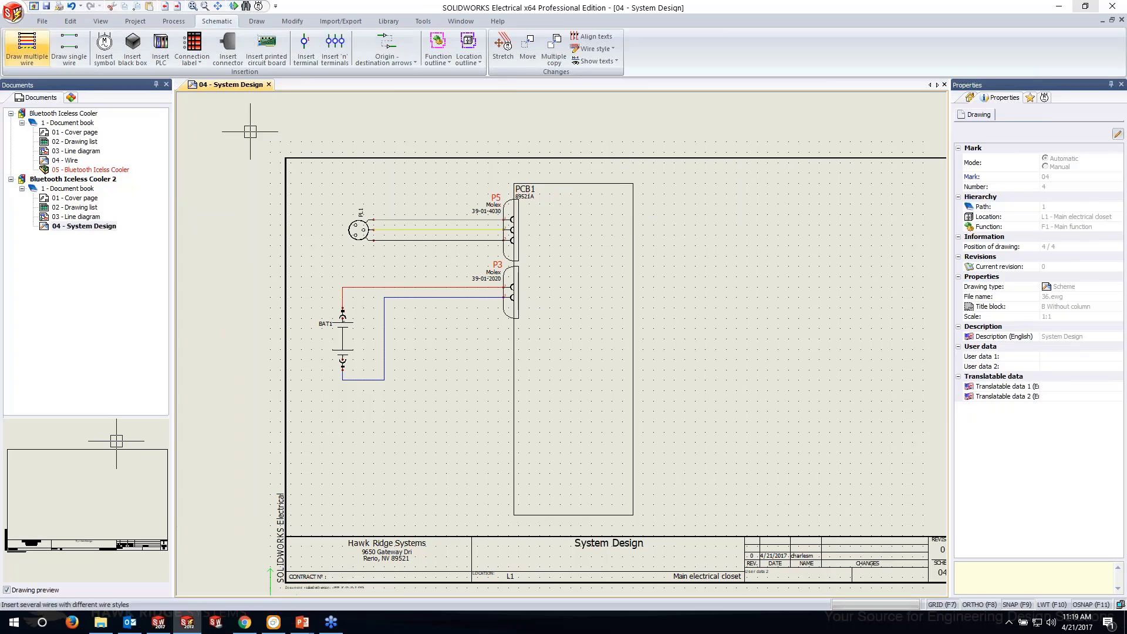
click(134, 50)
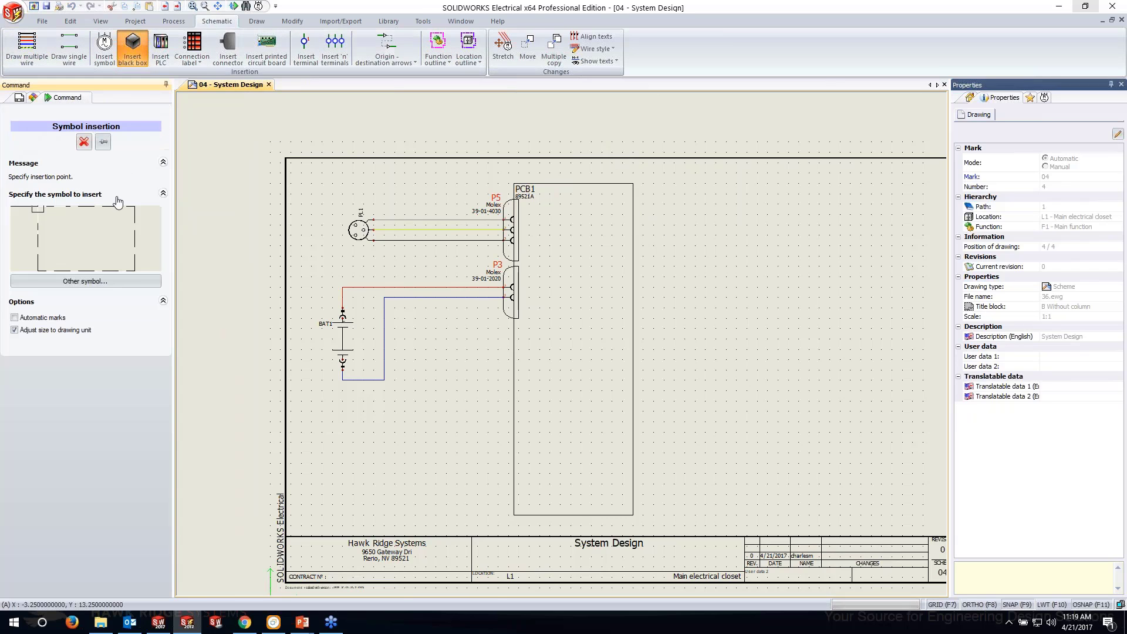
click(84, 142)
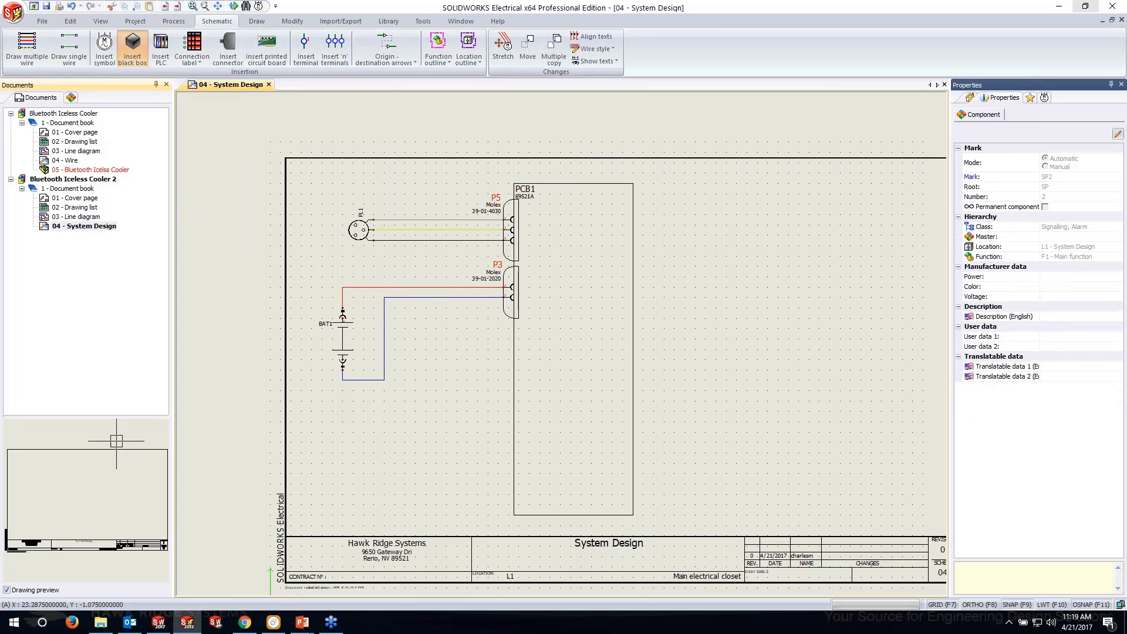
scroll(505, 270, up, 3)
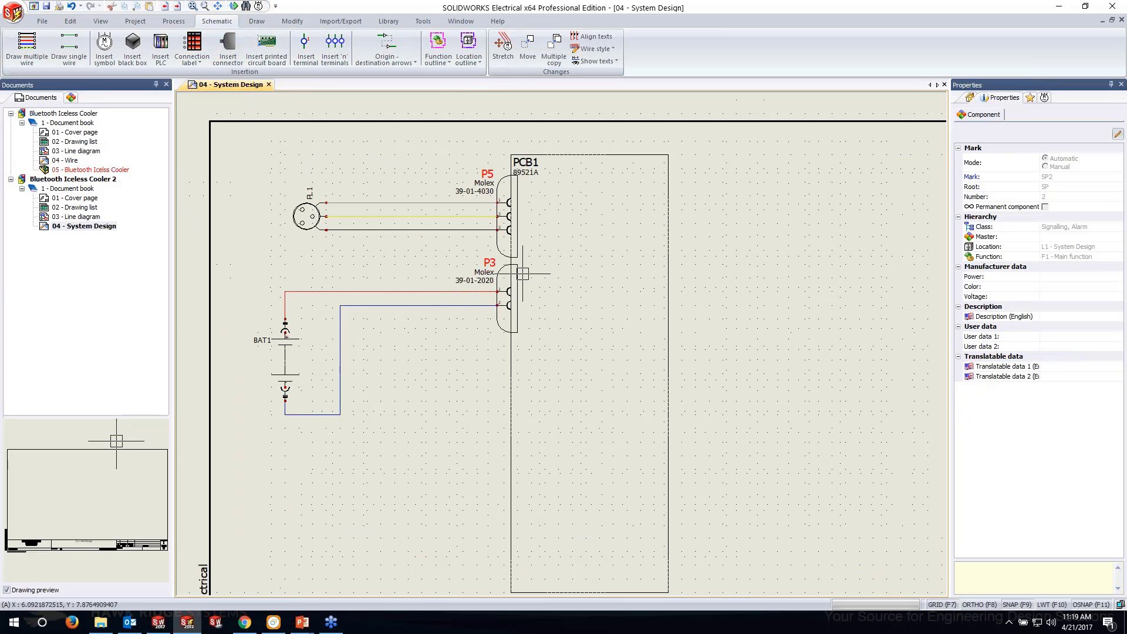
click(485, 264)
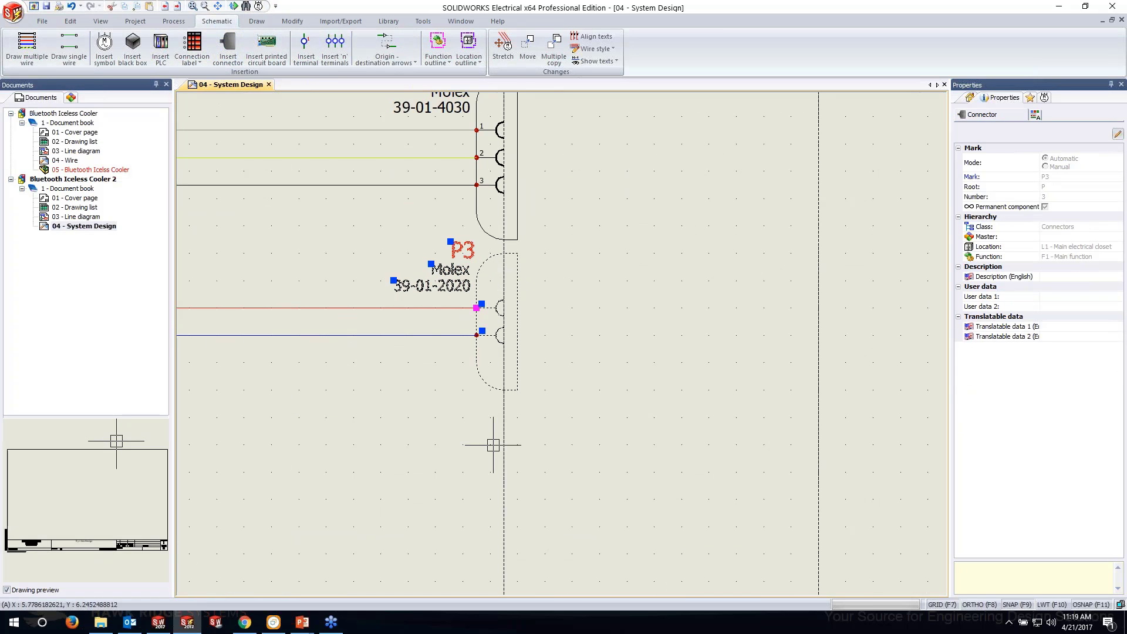
scroll(458, 305, down, 3)
Create a new connector from the Molex part 39-01-2020, filtering the manufacturer parts to 2 circuits.
click(229, 52)
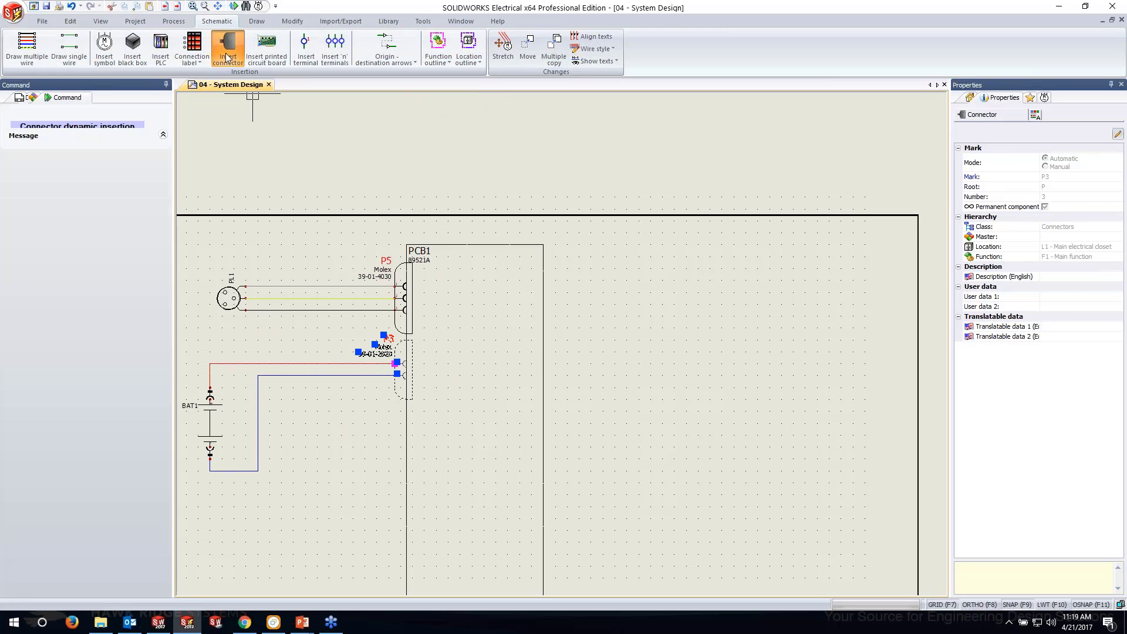
click(550, 292)
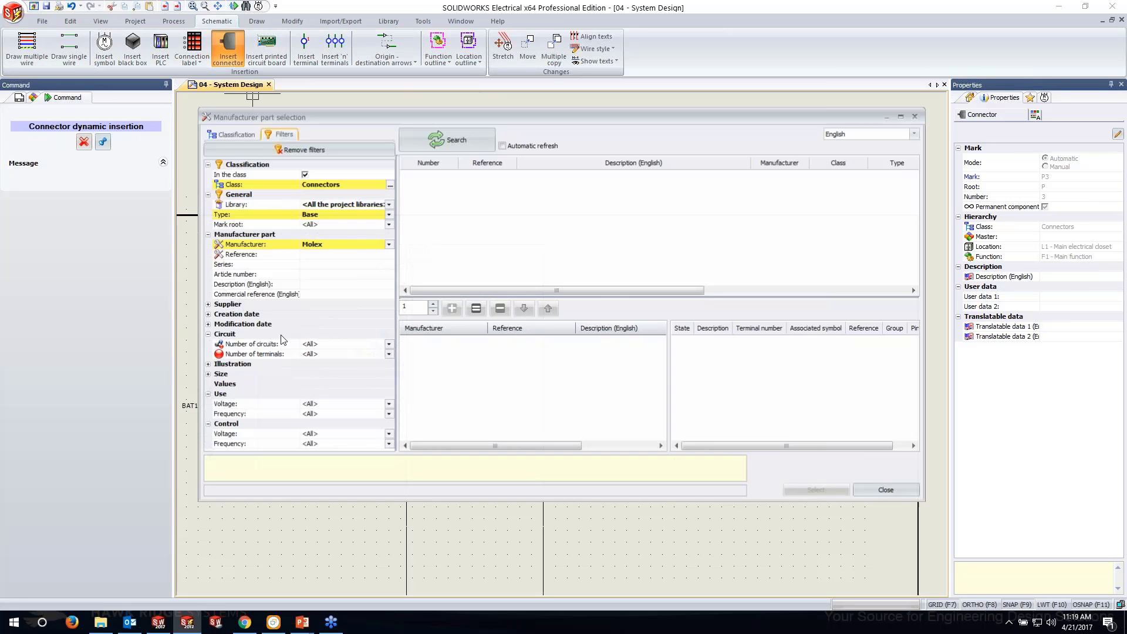
click(388, 345)
click(308, 374)
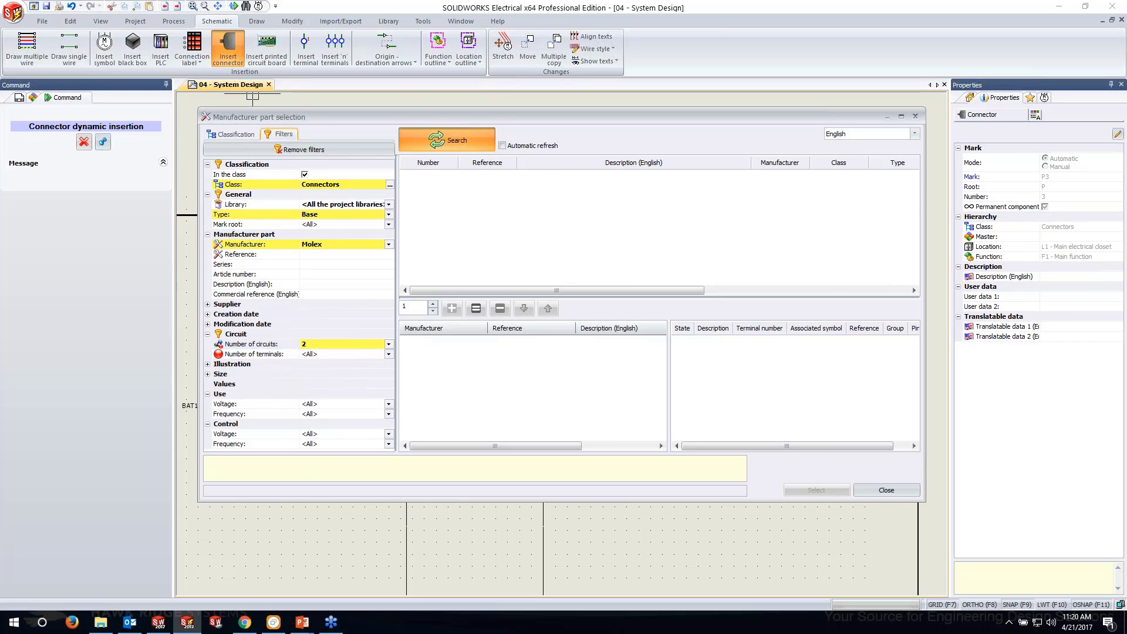
click(461, 141)
click(482, 186)
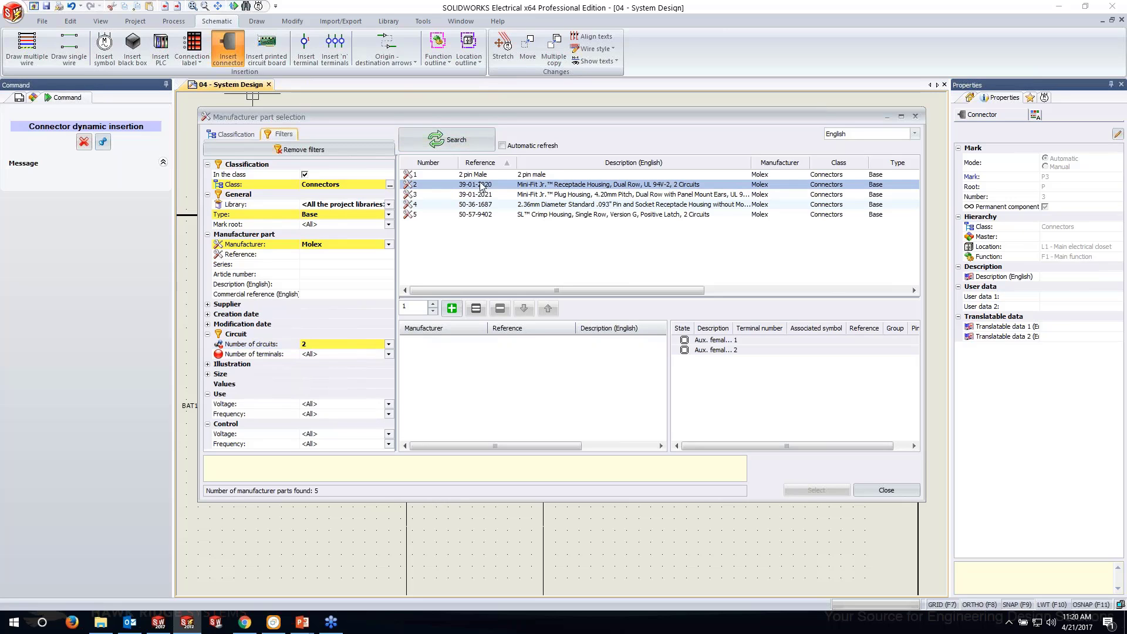
click(460, 312)
click(806, 491)
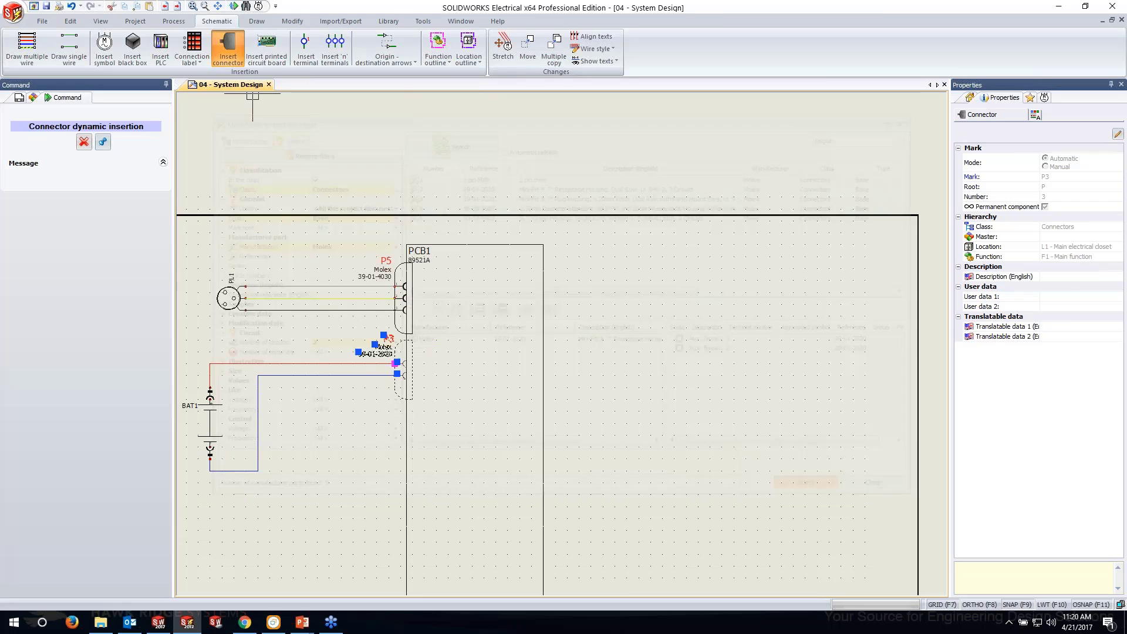
Accept the connector properties, orient the two-pin symbol with its pins facing outward, and place it on PCB1's upper right edge.
click(708, 462)
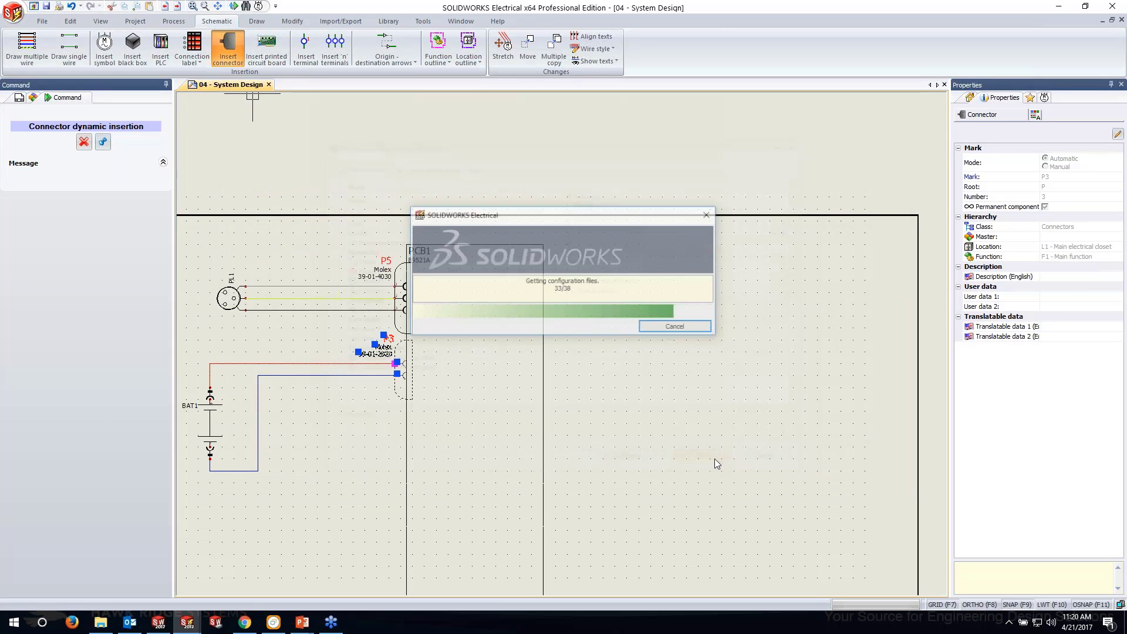
key(space)
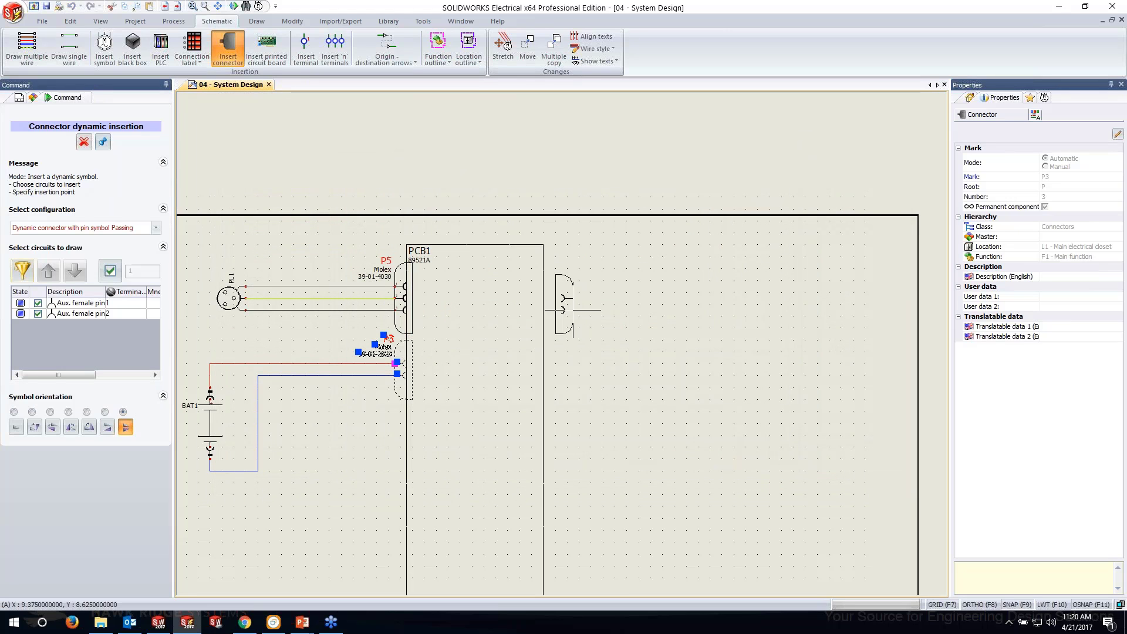
key(space)
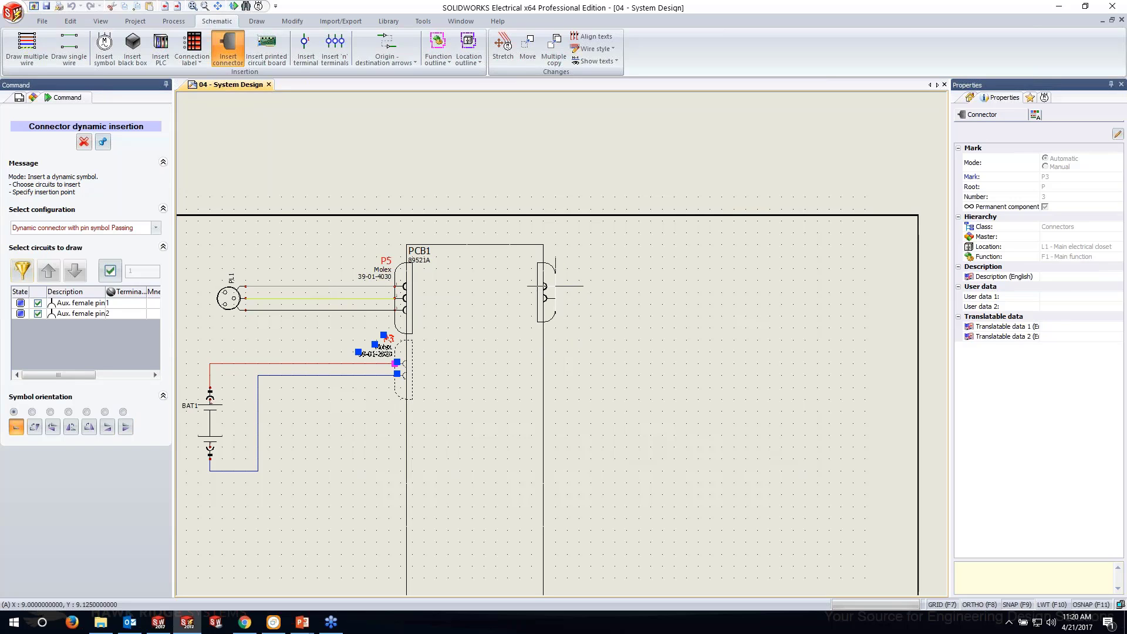
click(545, 292)
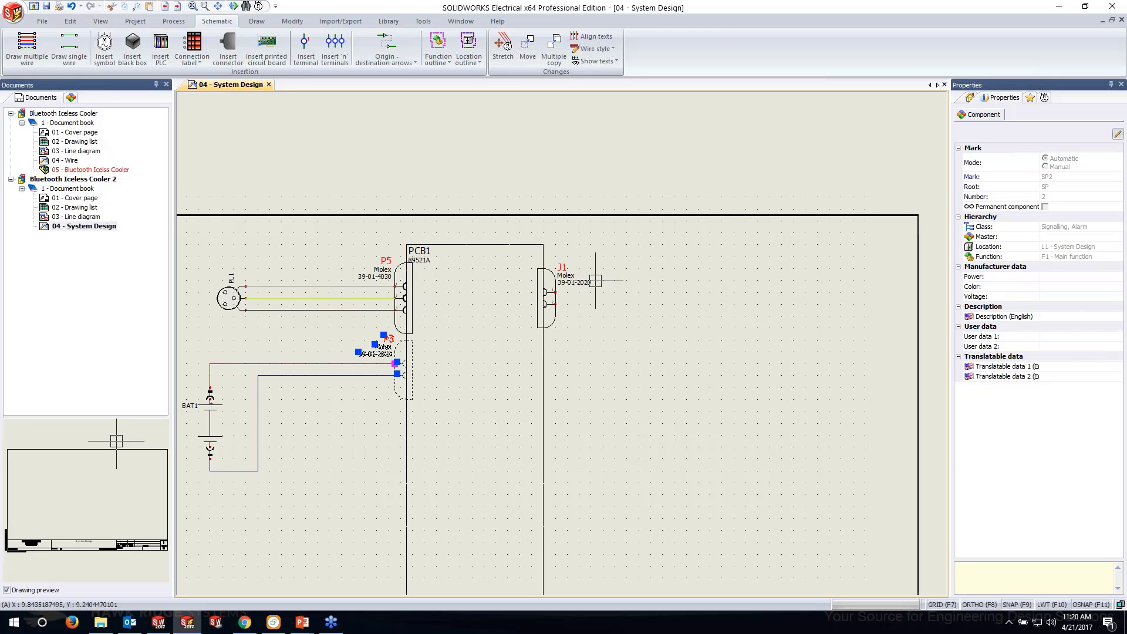
Copy connector J1 and paste the copy below it on PCB1's right edge.
click(556, 327)
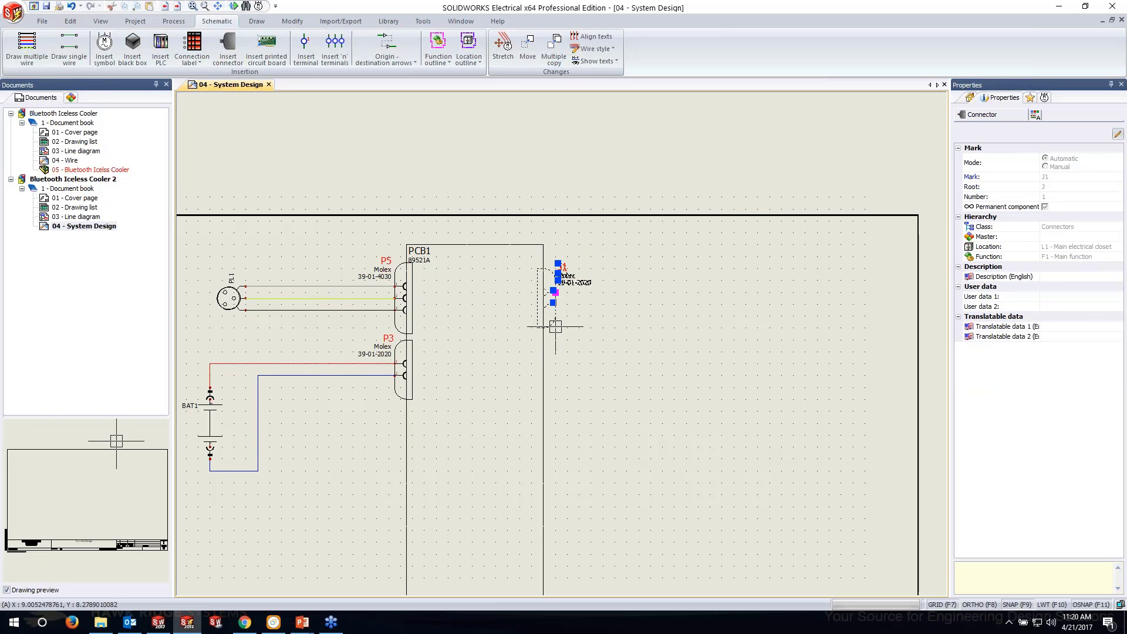
right_click(555, 327)
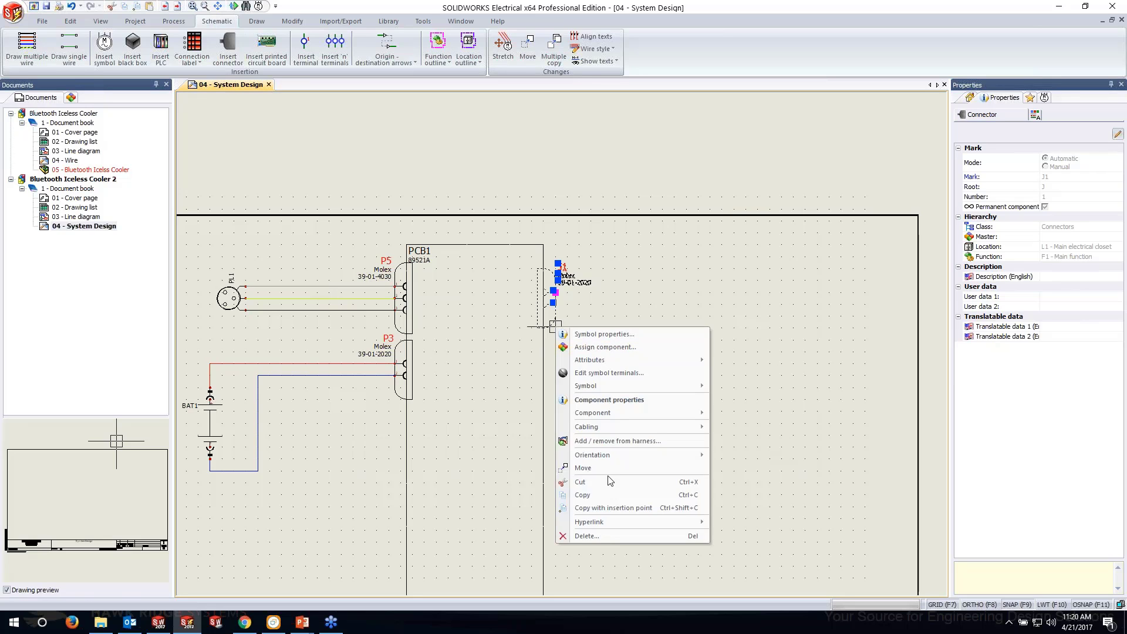
click(599, 495)
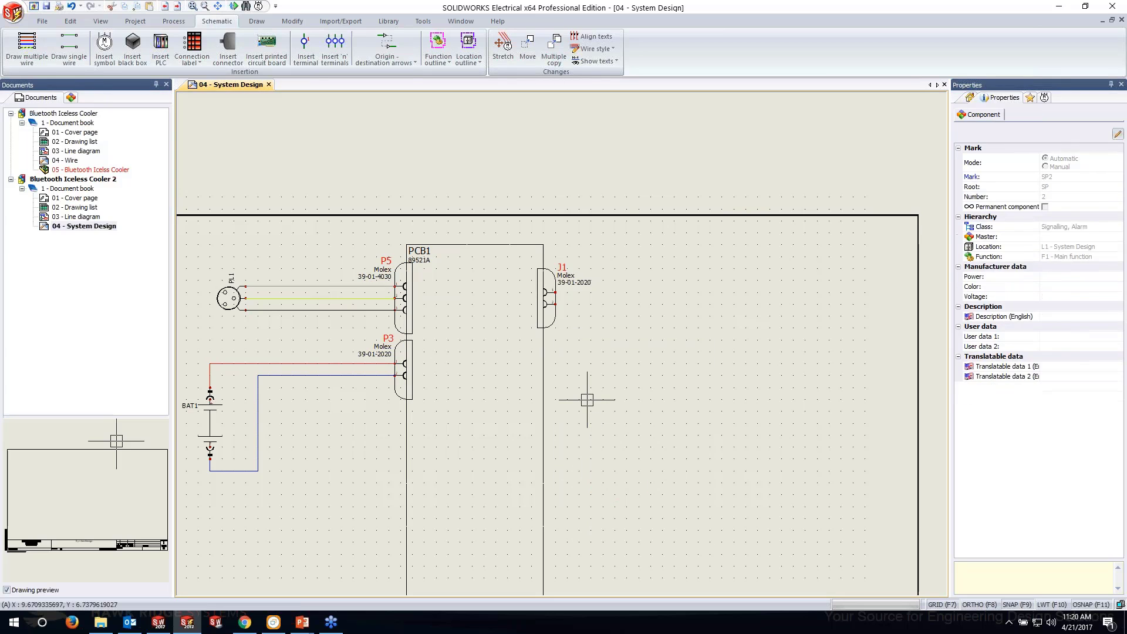
right_click(587, 400)
click(628, 482)
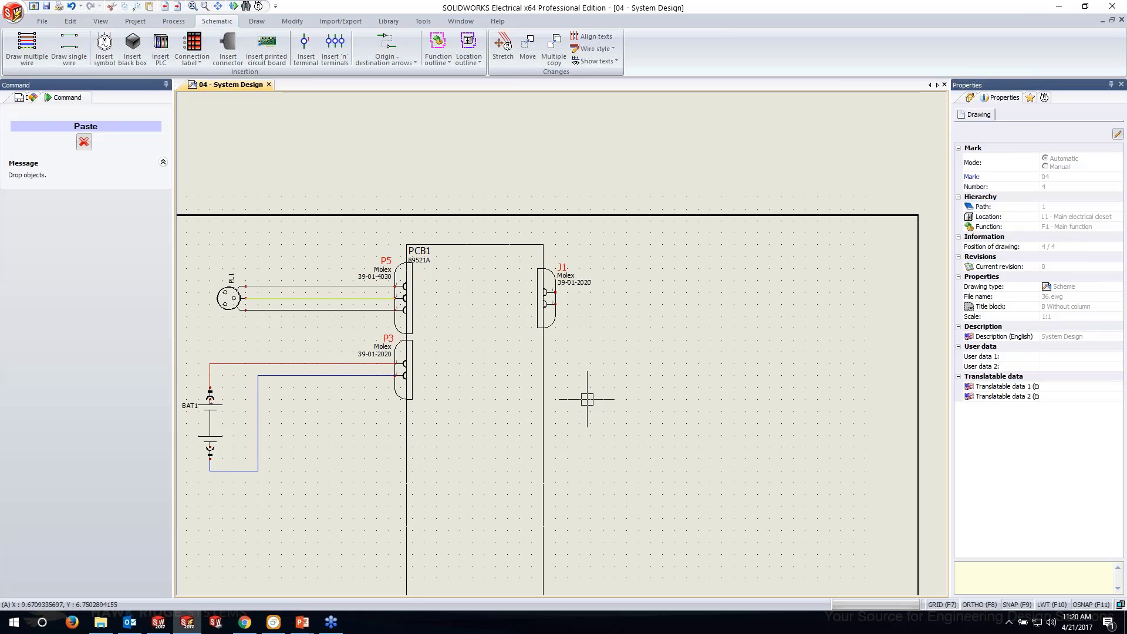
click(537, 411)
Paste another copy of the two-pin connector below J2 on PCB1's right edge.
scroll(579, 367, down, 2)
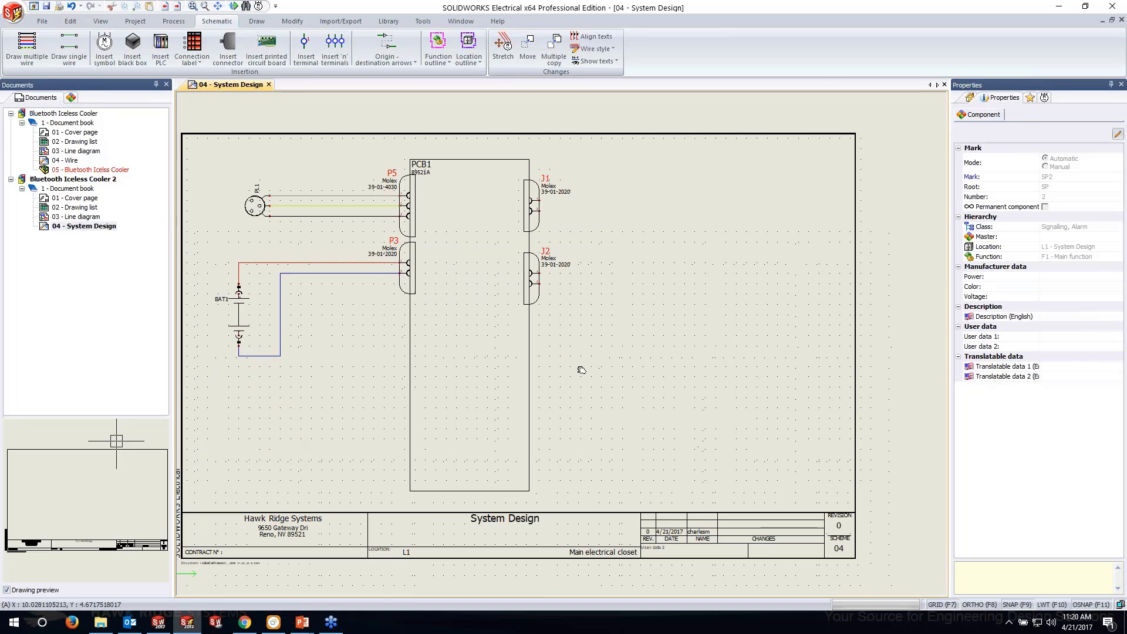
scroll(556, 342, up, 3)
right_click(546, 334)
click(585, 419)
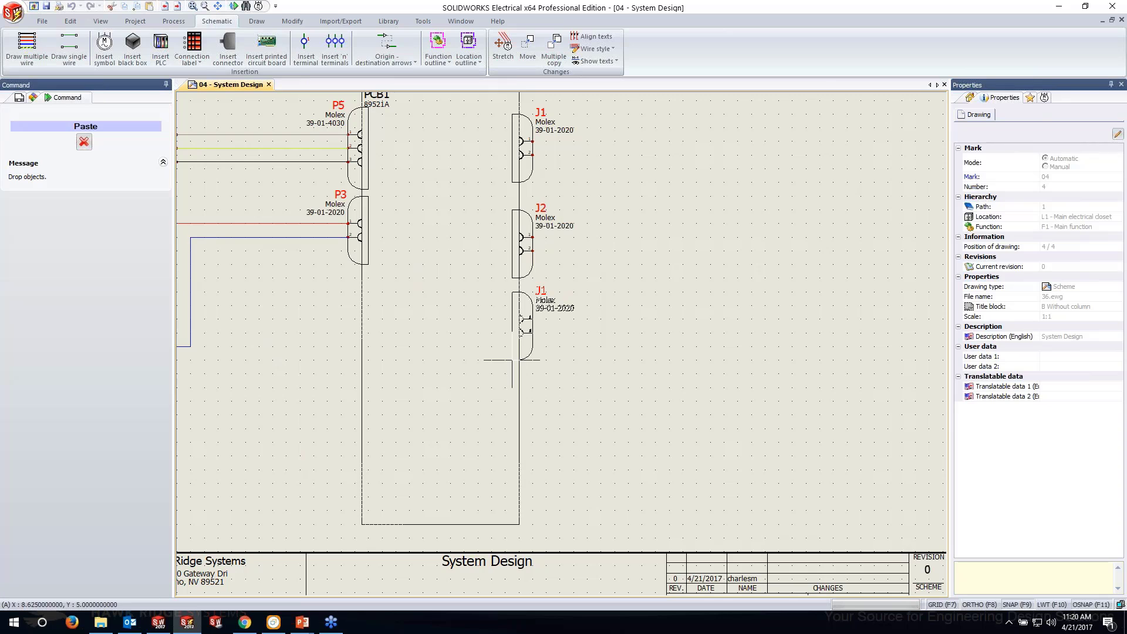
click(513, 360)
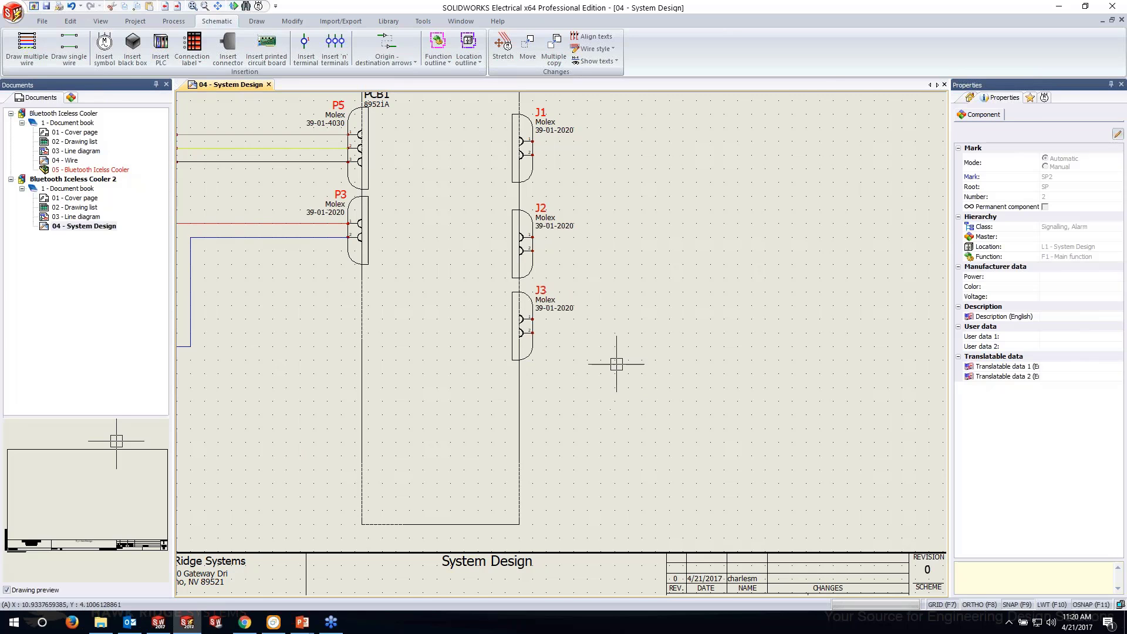
Move connector J1 up one grid step along PCB1's right edge.
scroll(611, 328, down, 1)
scroll(587, 235, up, 2)
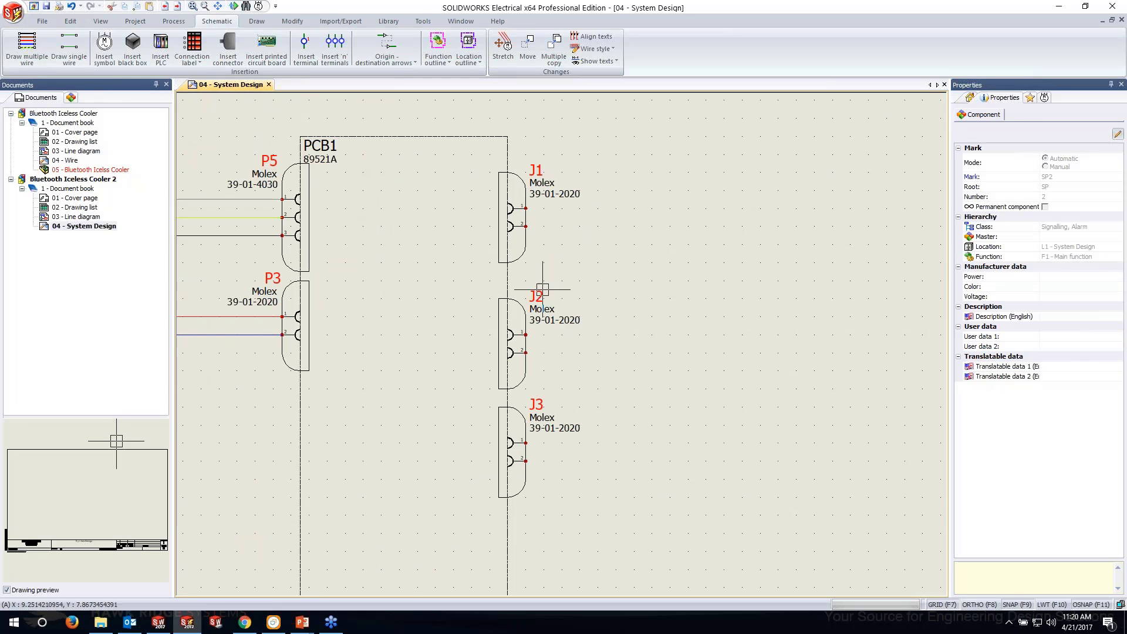
scroll(531, 180, down, 1)
click(521, 179)
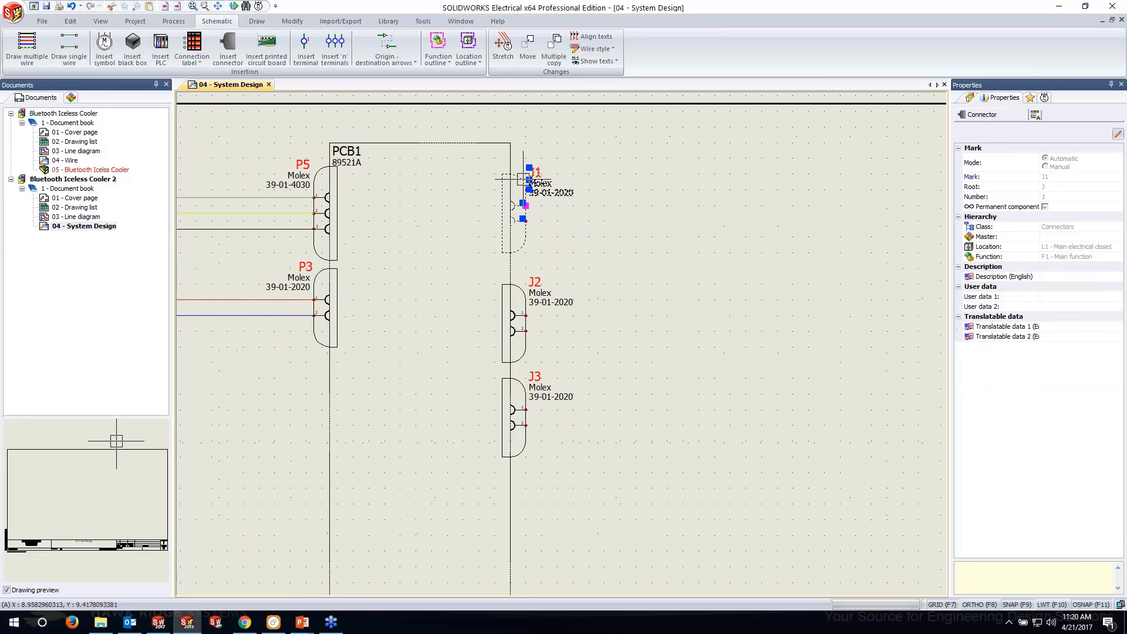
scroll(524, 183, up, 1)
click(526, 213)
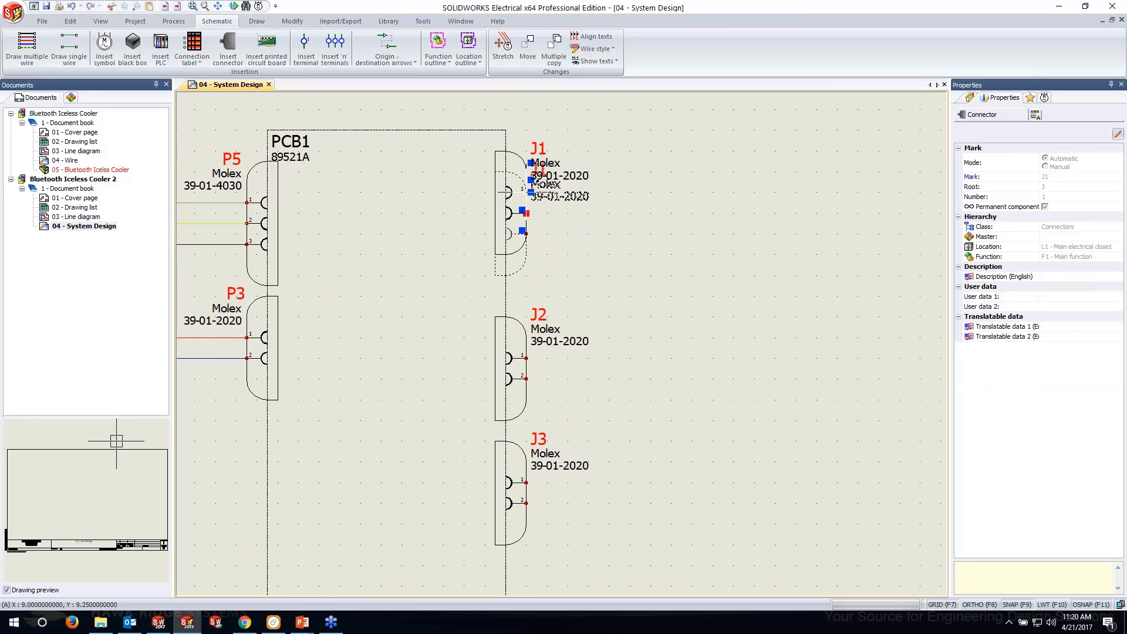
click(539, 171)
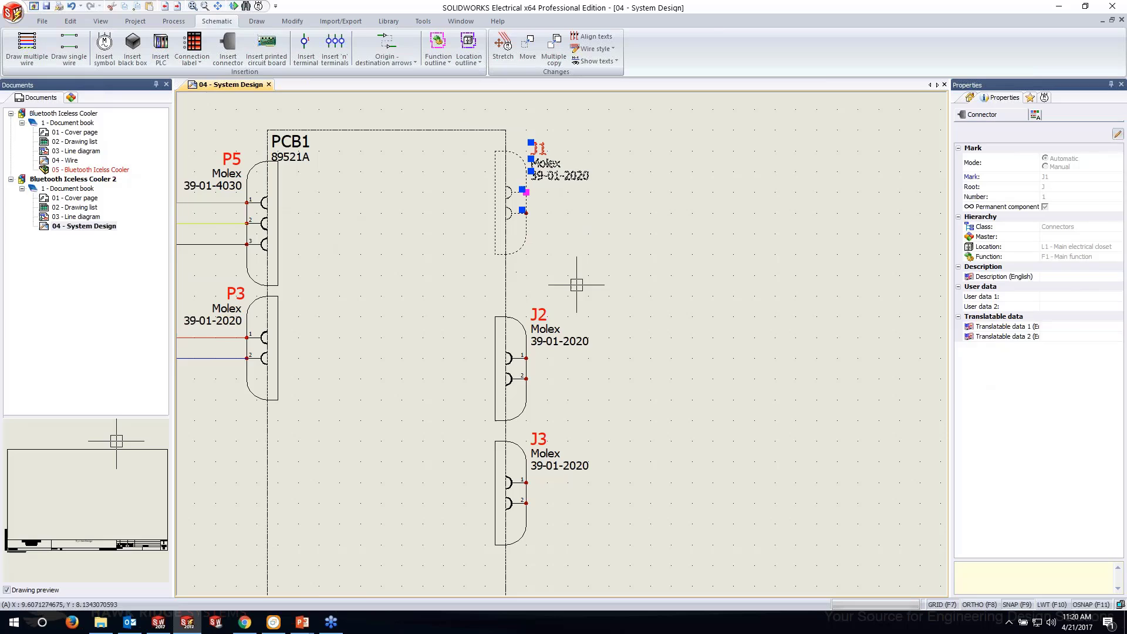
Move connectors J2 and J3 up along PCB1's right edge so all three connectors are evenly spaced.
click(523, 320)
click(526, 358)
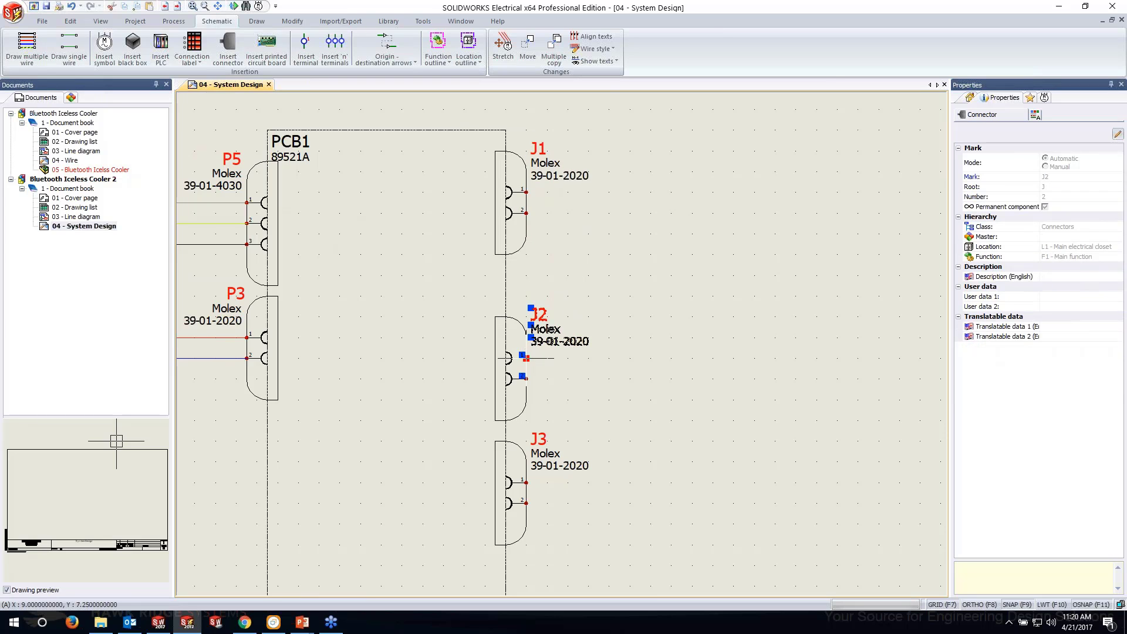
click(526, 315)
click(511, 446)
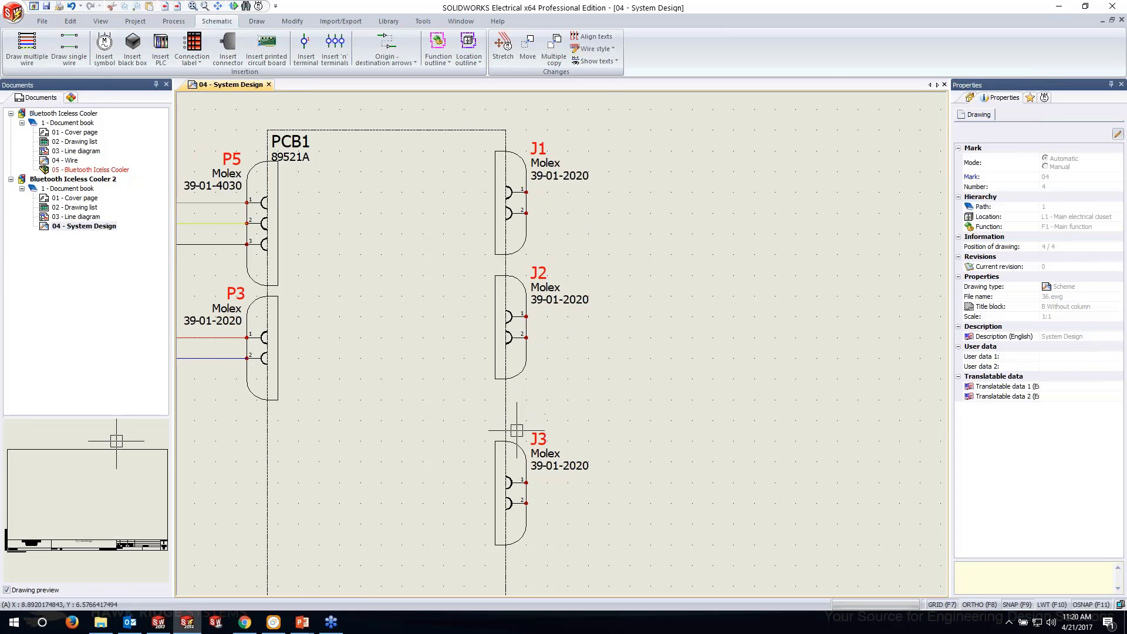
click(526, 483)
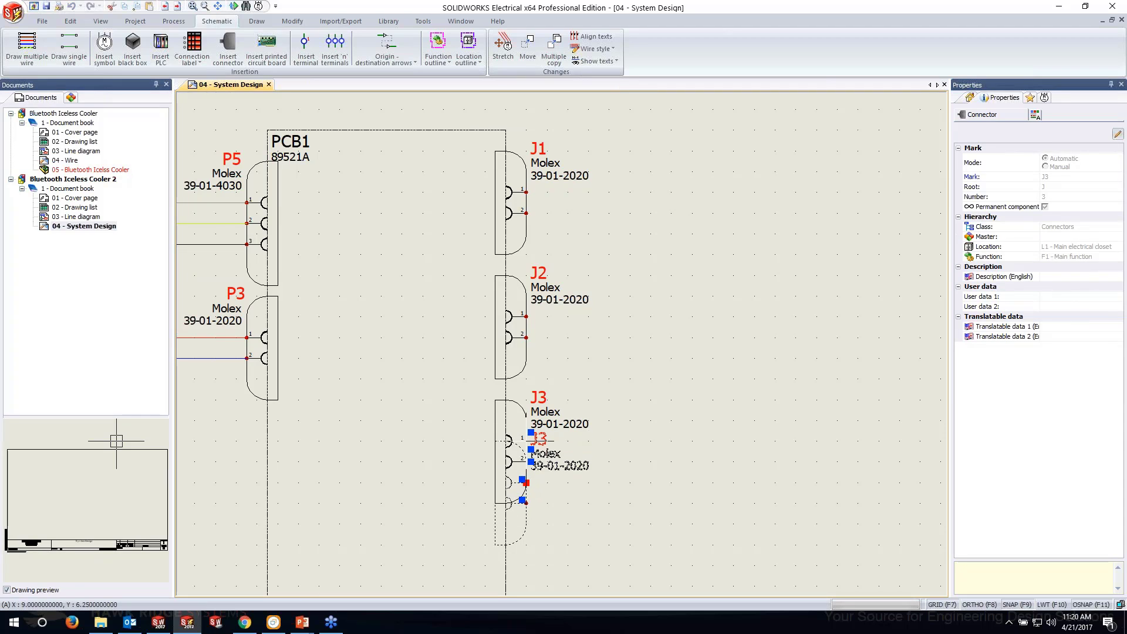
click(526, 440)
Create a new connector from the Molex parts with 8 circuits, choosing reference 39-01-2080.
scroll(526, 422, down, 3)
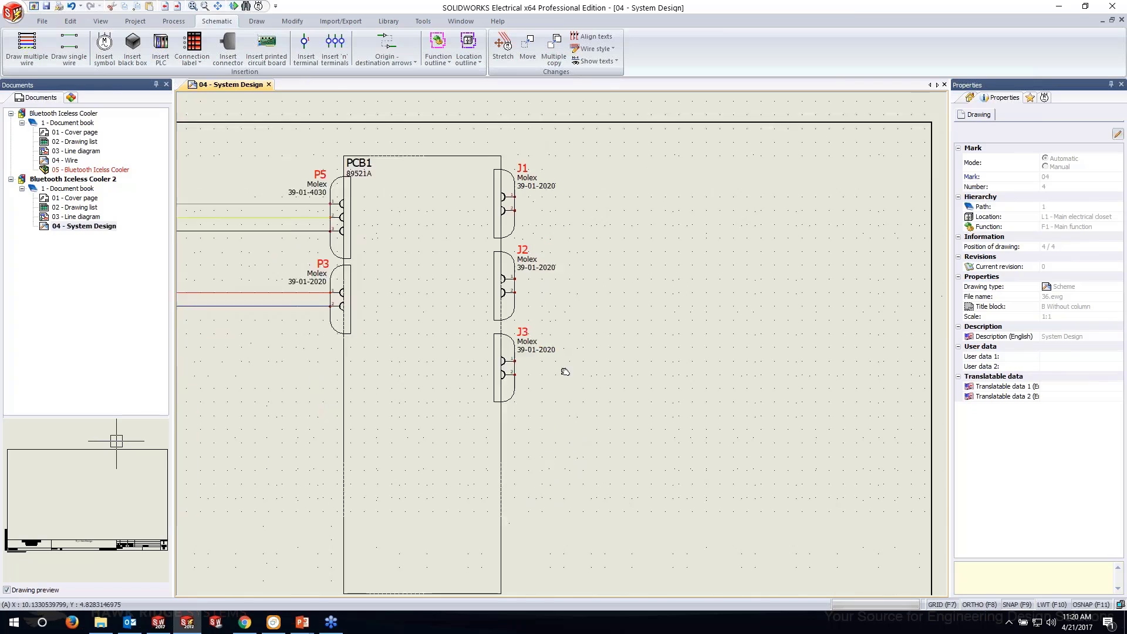
middle_drag(549, 439, 560, 393)
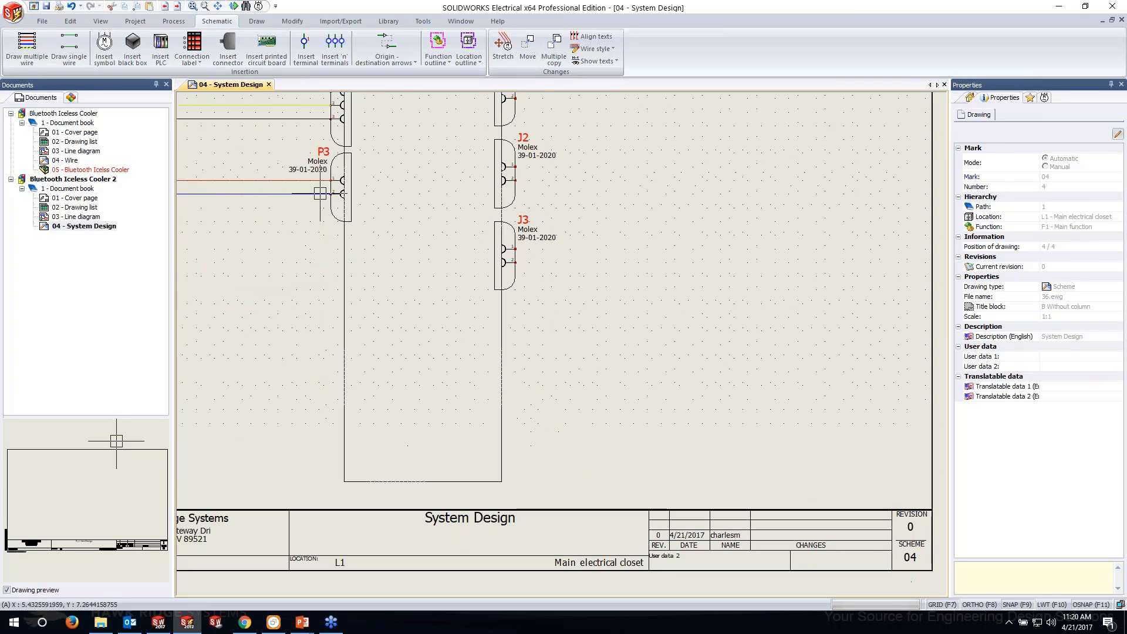
click(237, 54)
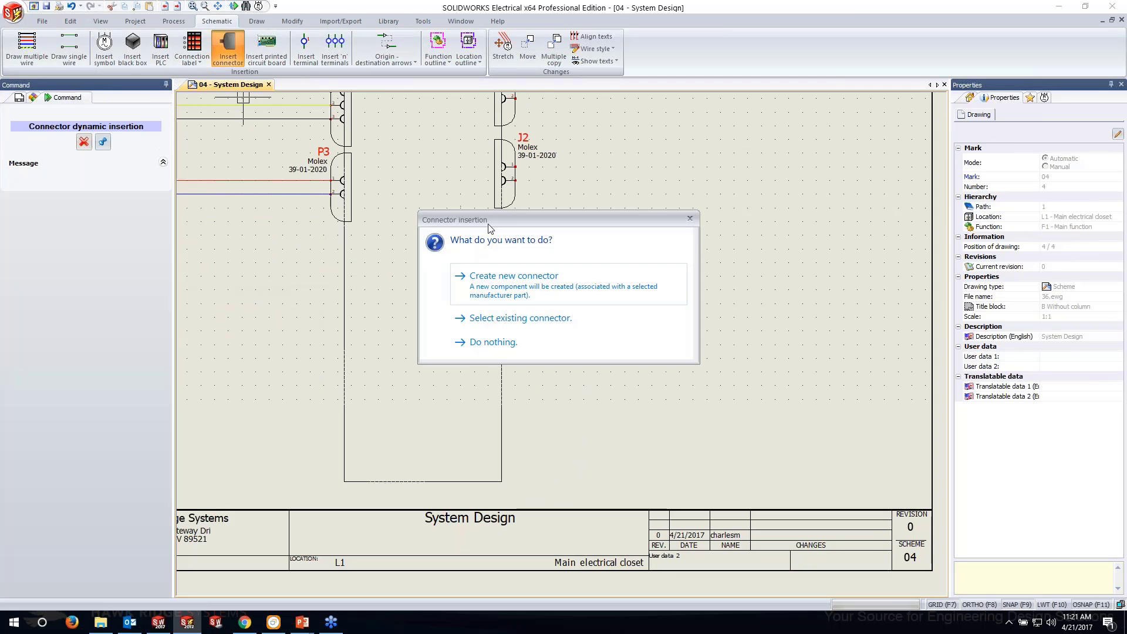
click(499, 275)
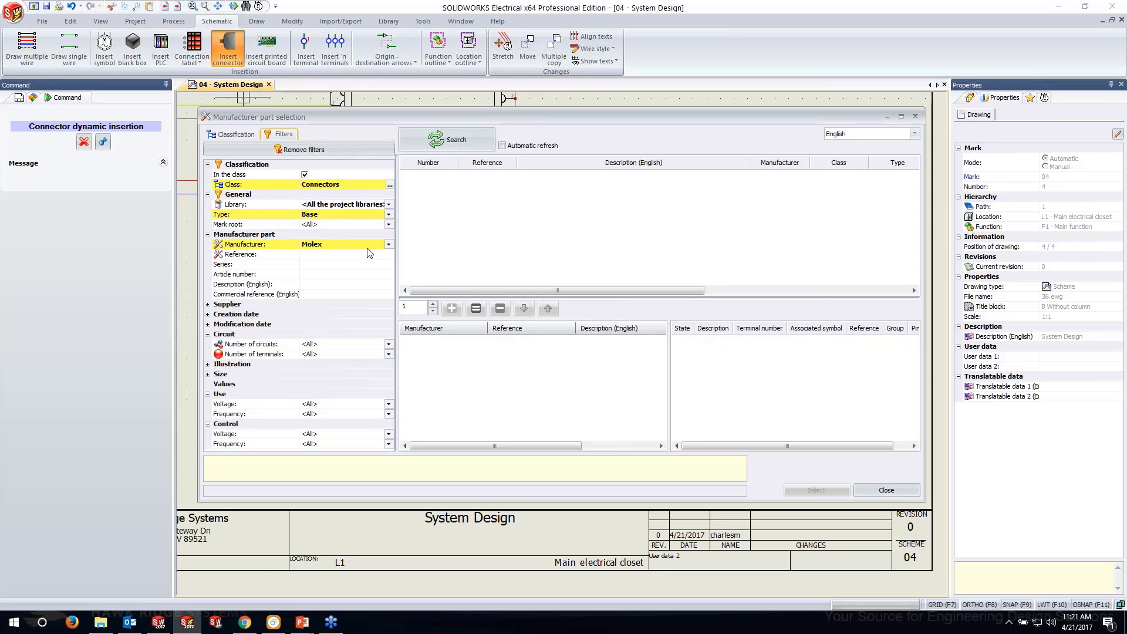
click(389, 344)
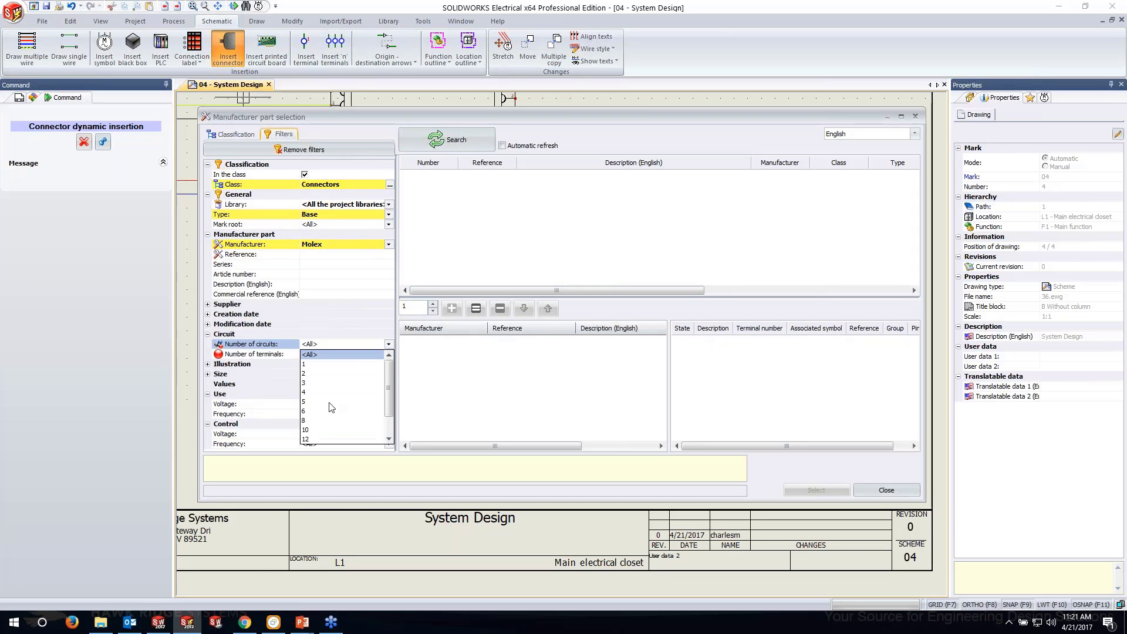
click(305, 420)
click(444, 141)
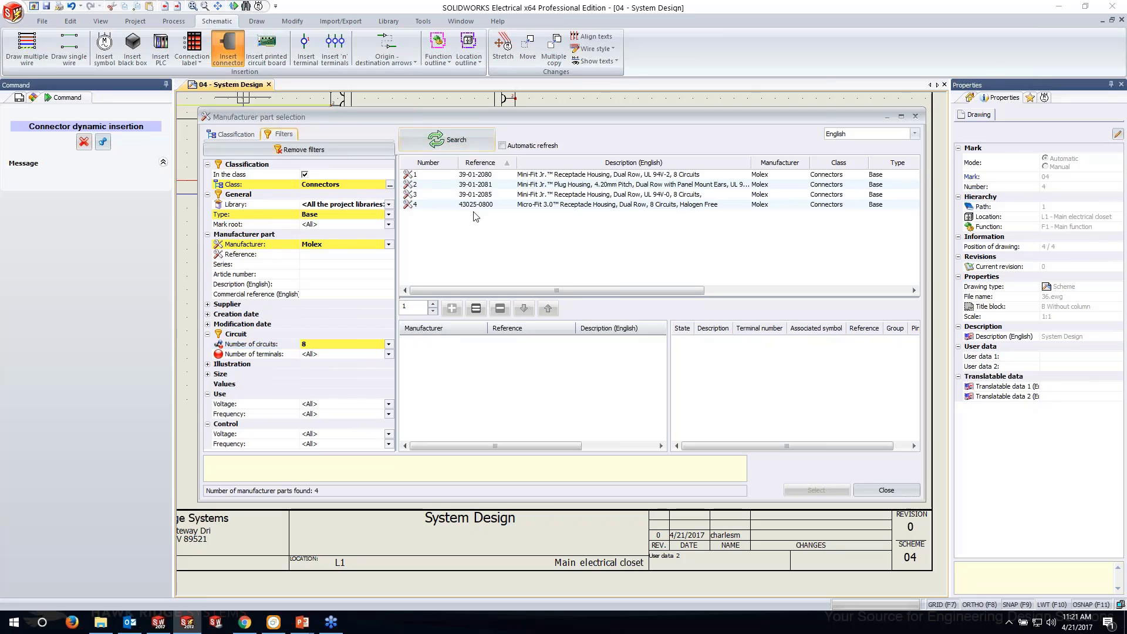
click(493, 174)
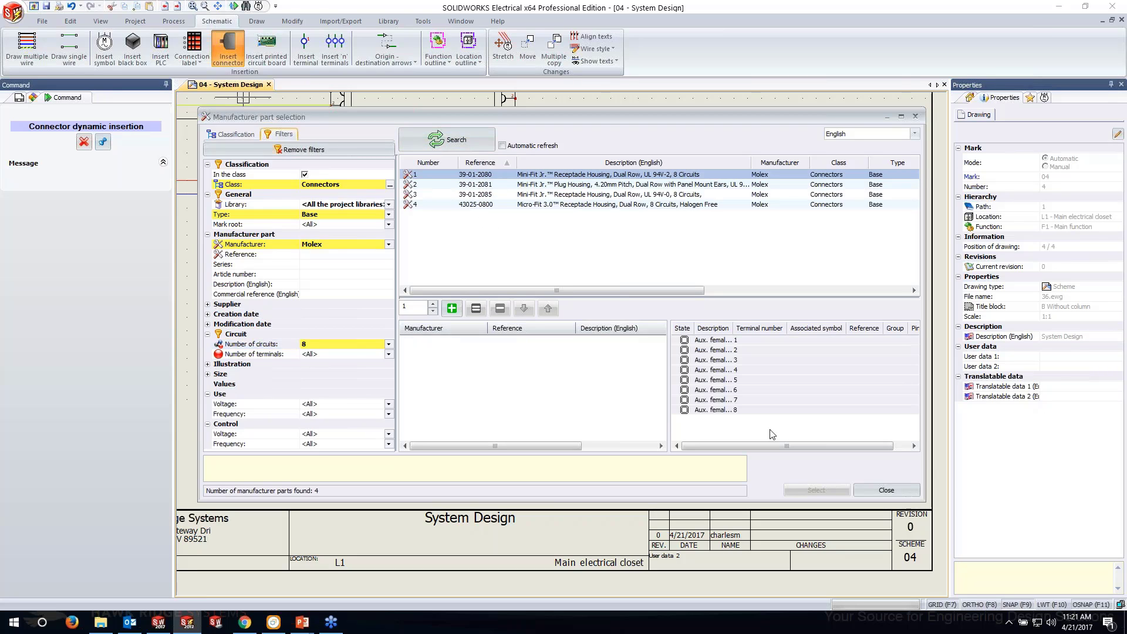
click(452, 309)
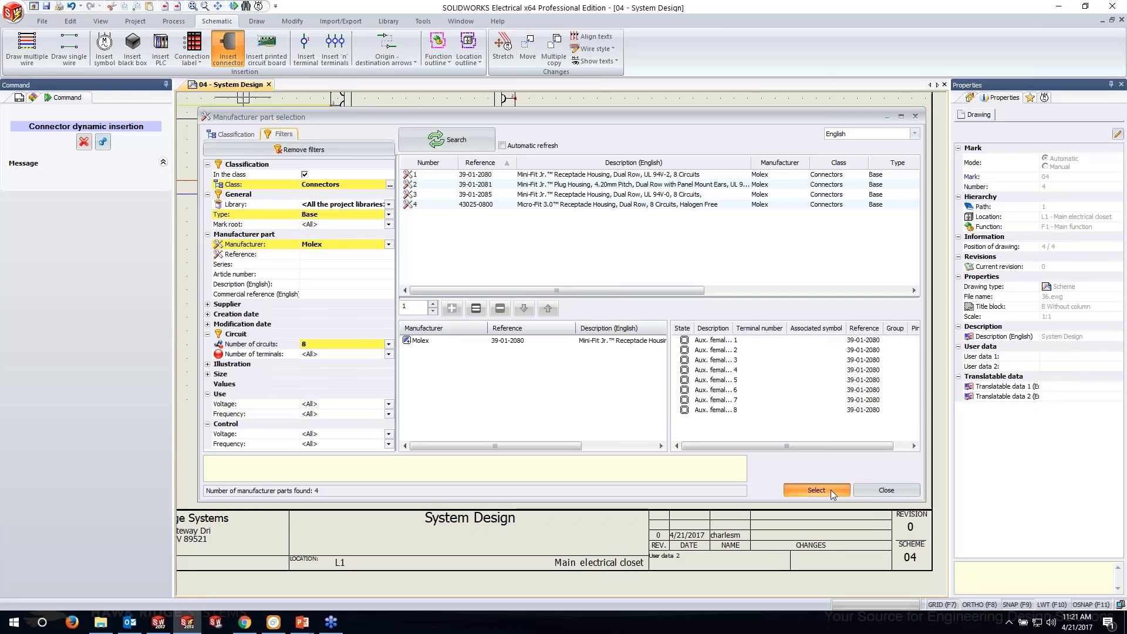
click(816, 489)
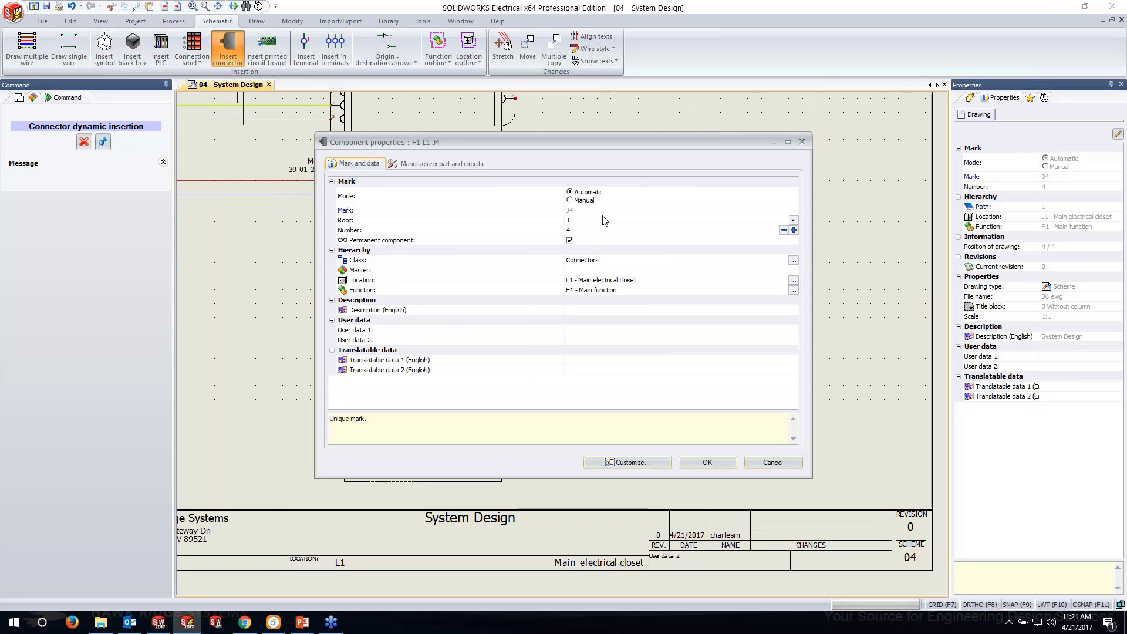
Mark the new 8-pin connector P1, using root P, and place it below J3 on PCB1's right edge.
click(592, 214)
click(592, 220)
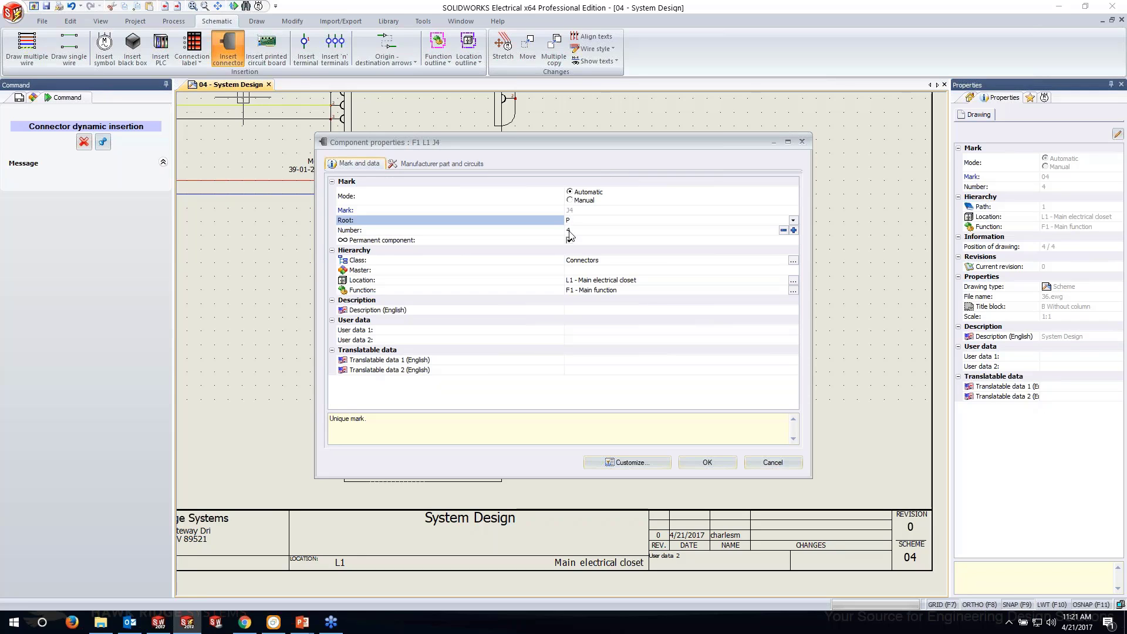
click(707, 463)
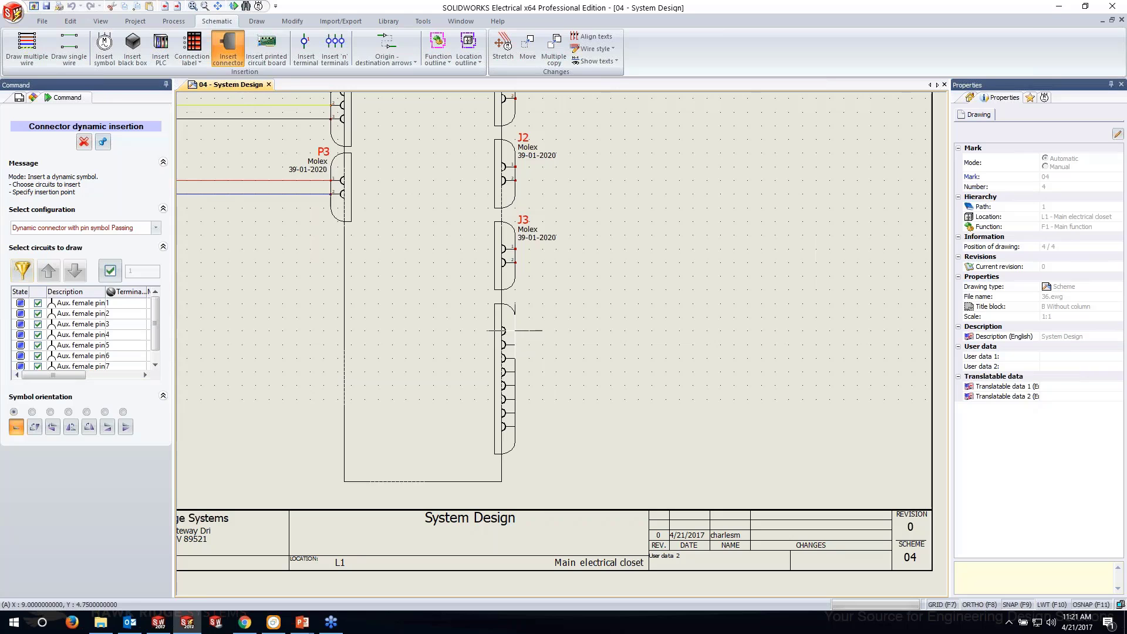
click(503, 331)
Review the connector layout around PCB1 and the free space beside its right edge.
scroll(608, 414, down, 1)
scroll(527, 198, up, 5)
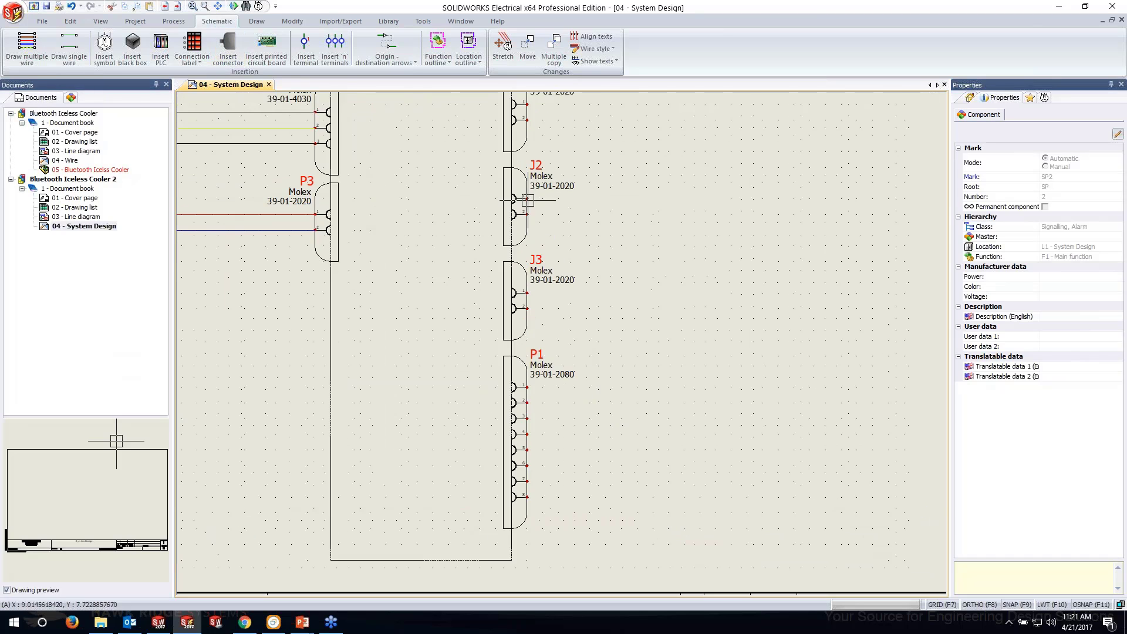
middle_drag(566, 143, 610, 139)
scroll(564, 411, down, 2)
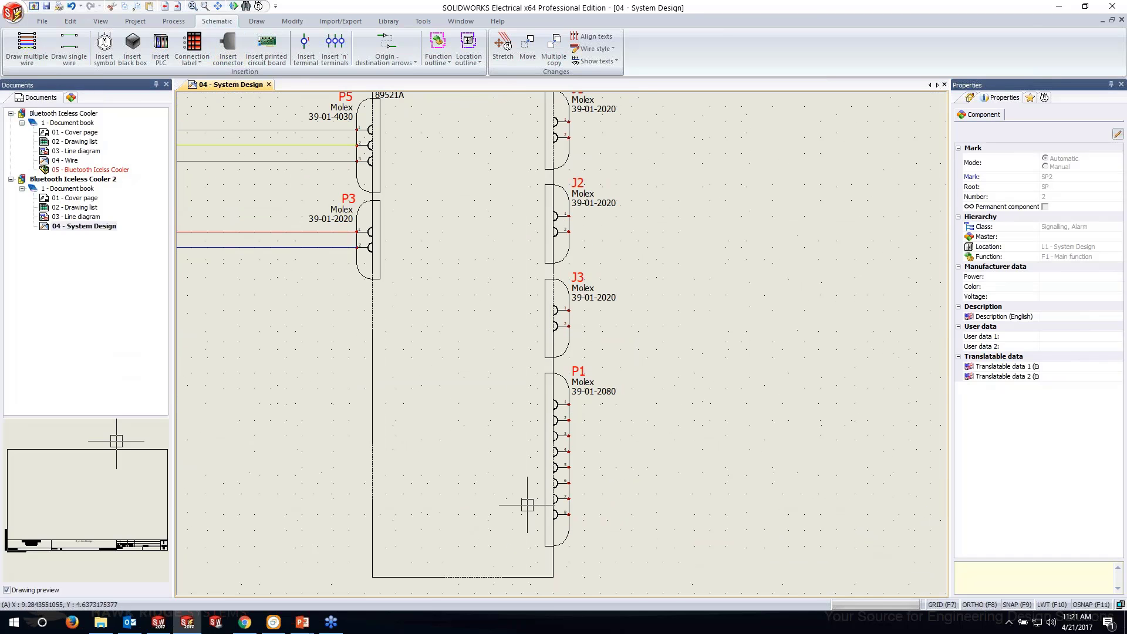
scroll(584, 471, down, 2)
scroll(608, 496, down, 1)
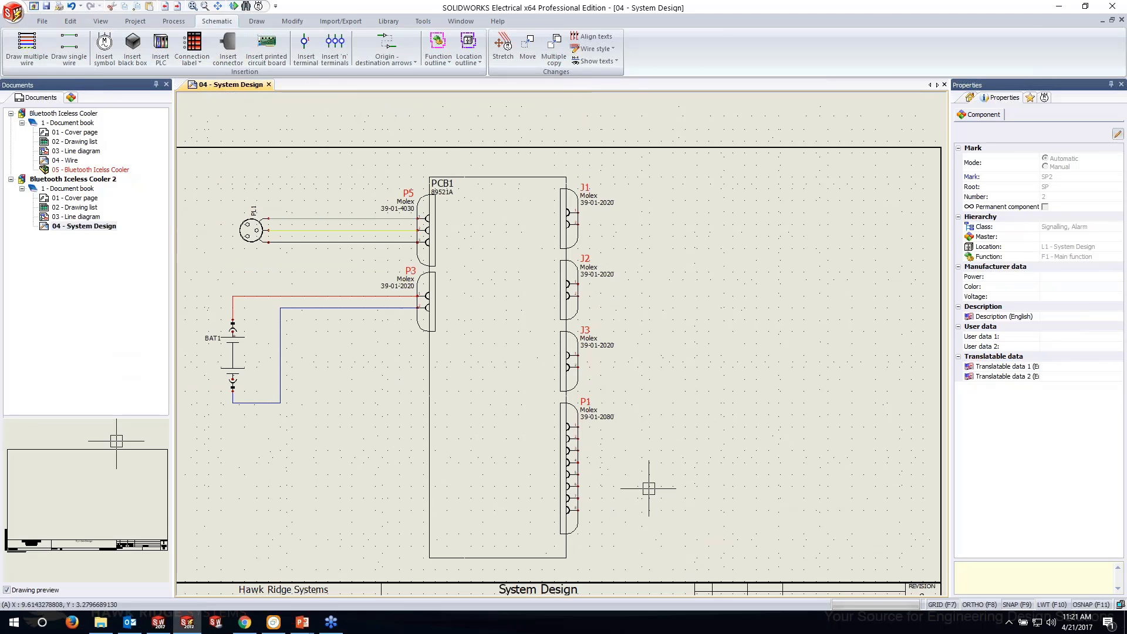
scroll(648, 489, up, 1)
scroll(478, 491, up, 4)
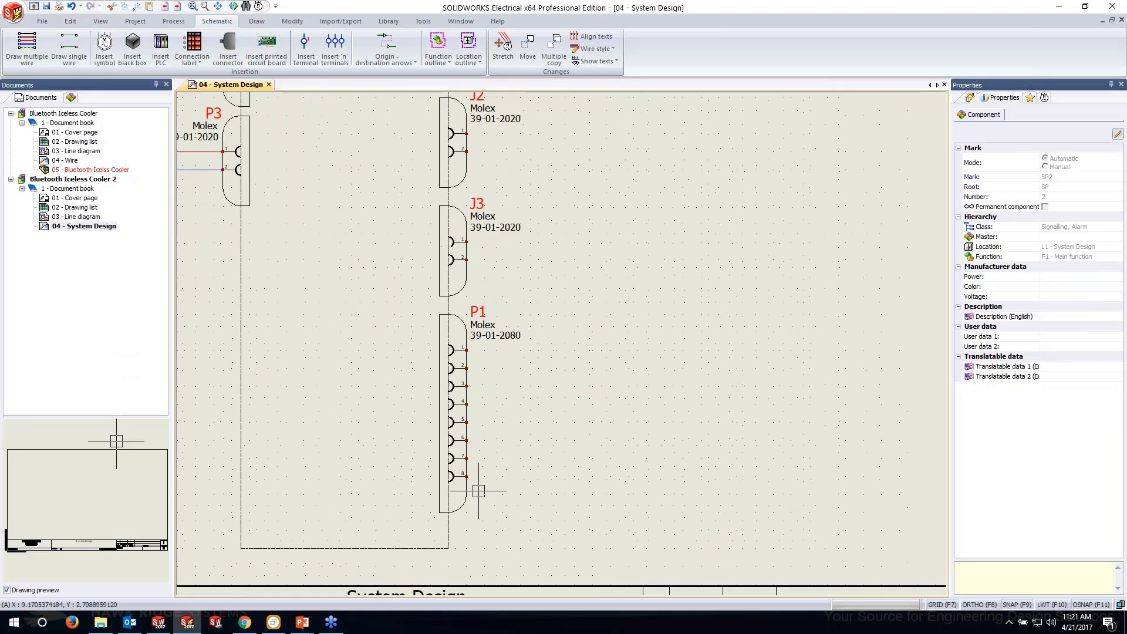
scroll(479, 490, down, 4)
middle_drag(562, 196, 558, 272)
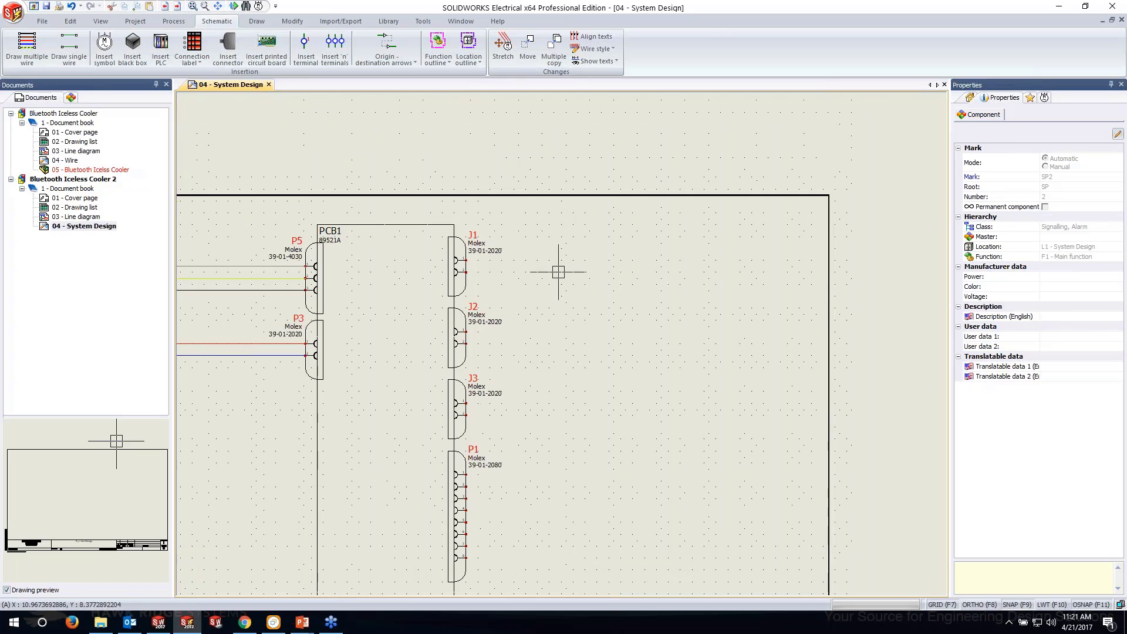
Insert the Thermocouple symbol with its junction on the right from Detectors, sensors, placing it to the right of connector J1.
scroll(557, 270, up, 2)
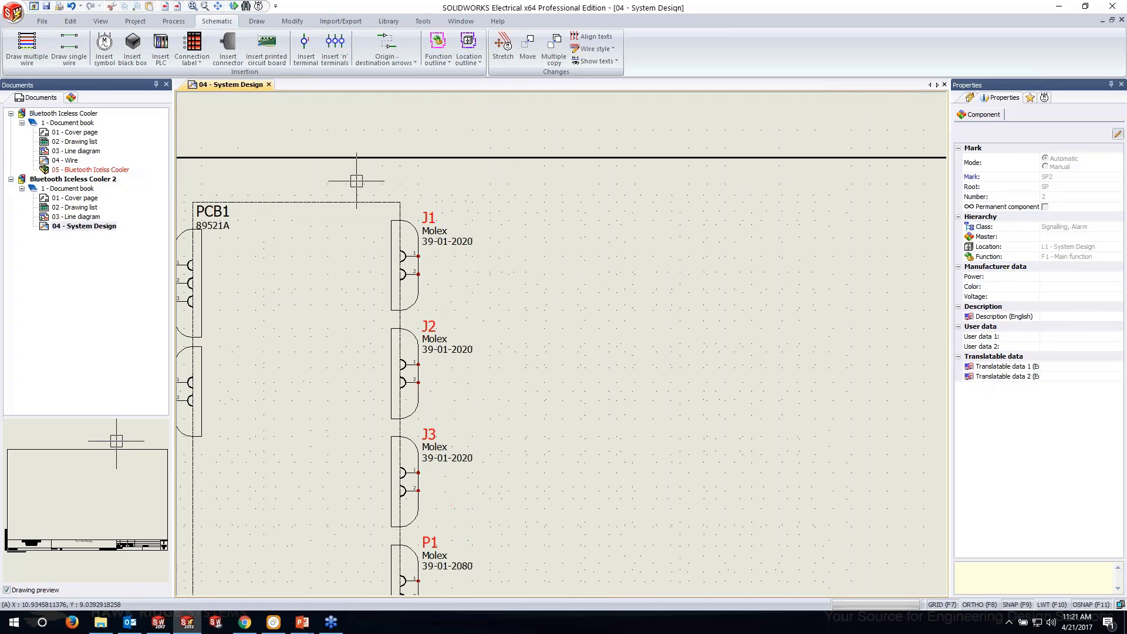
click(101, 49)
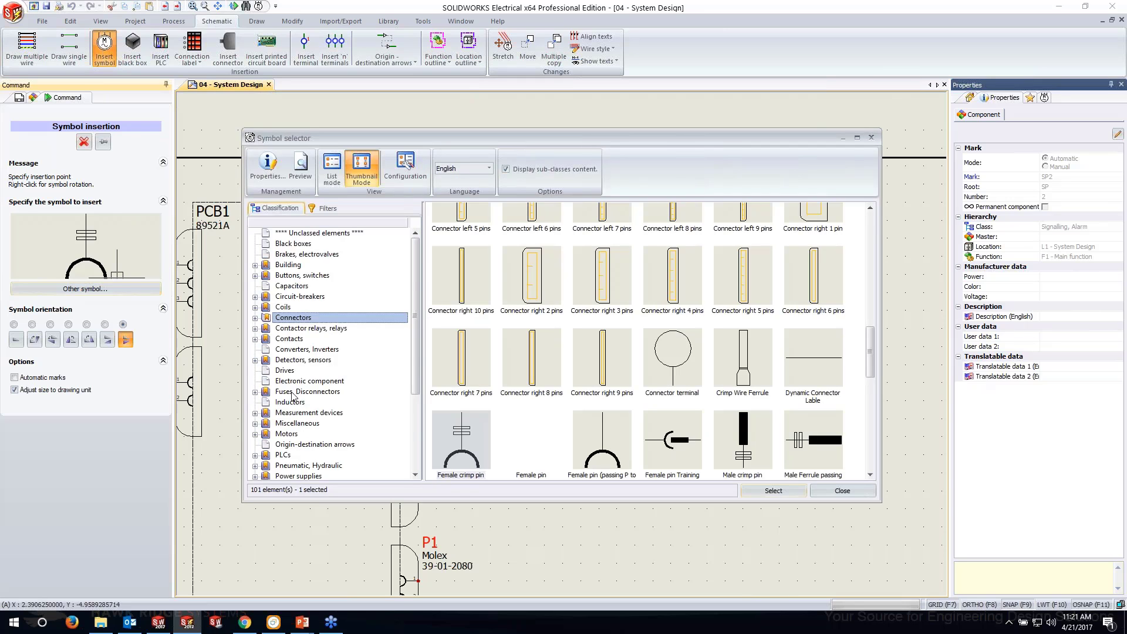
scroll(300, 403, down, 2)
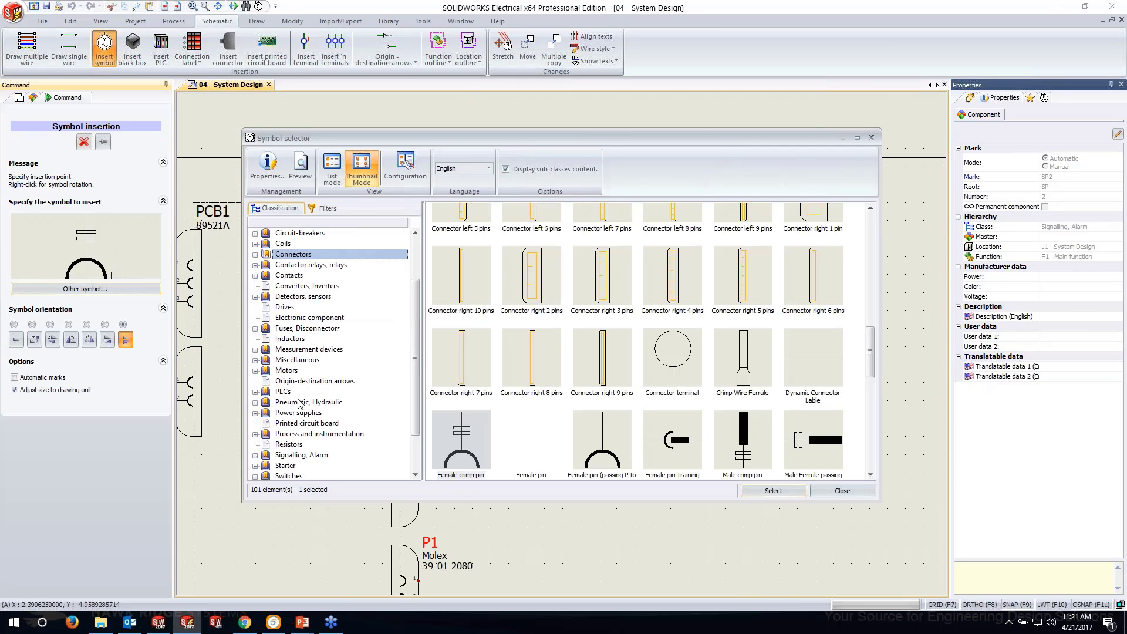
click(303, 296)
scroll(674, 443, up, 5)
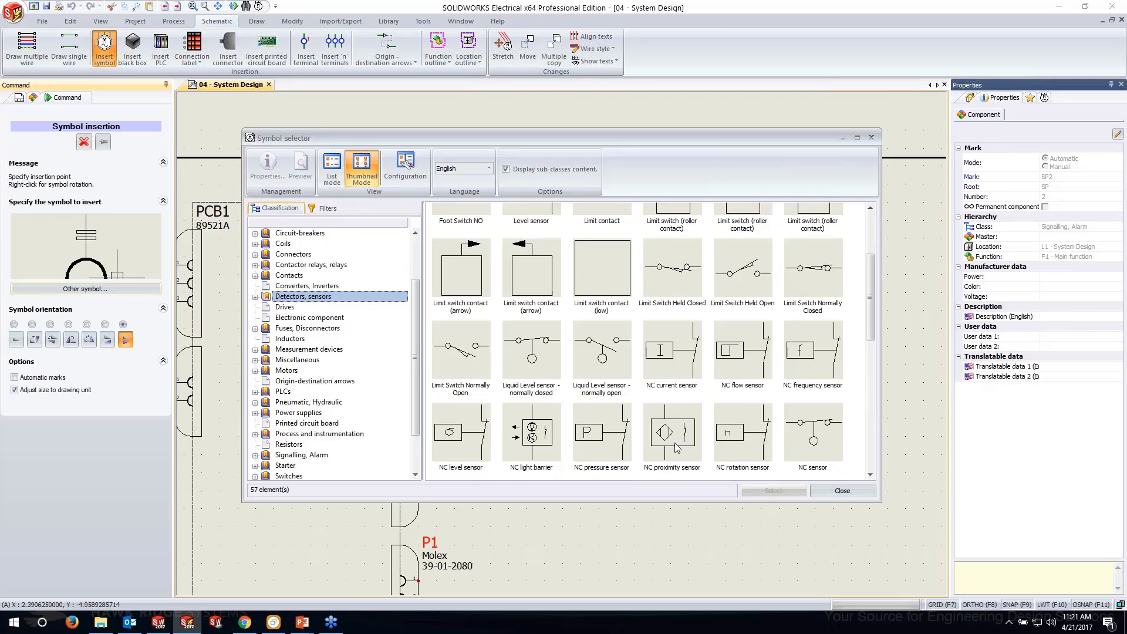
scroll(678, 448, down, 2)
scroll(677, 448, down, 4)
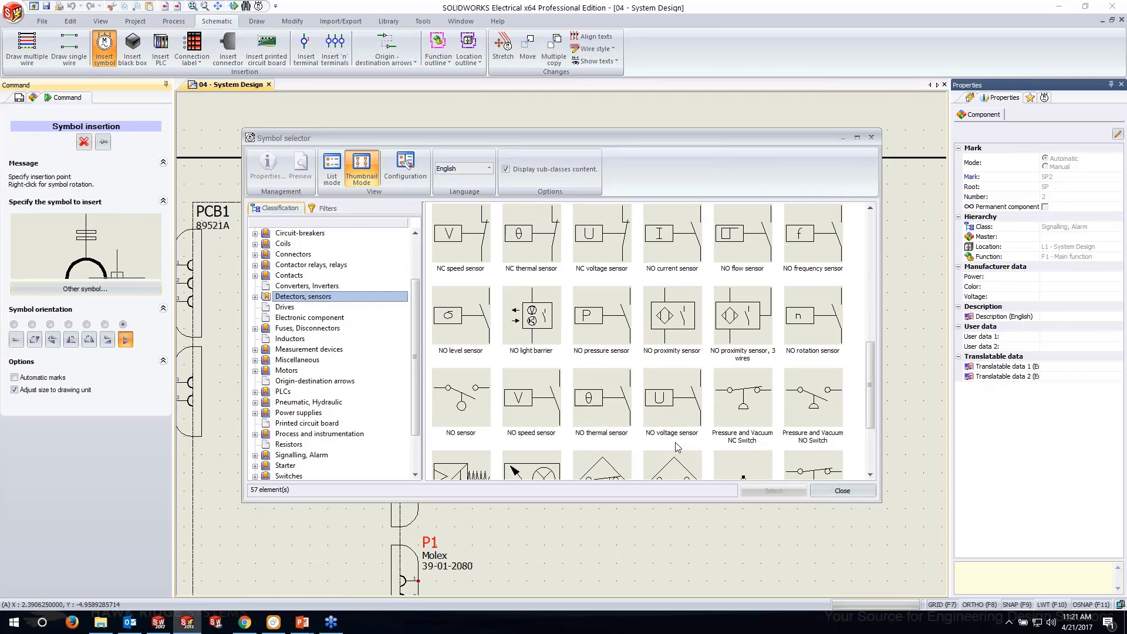
click(528, 441)
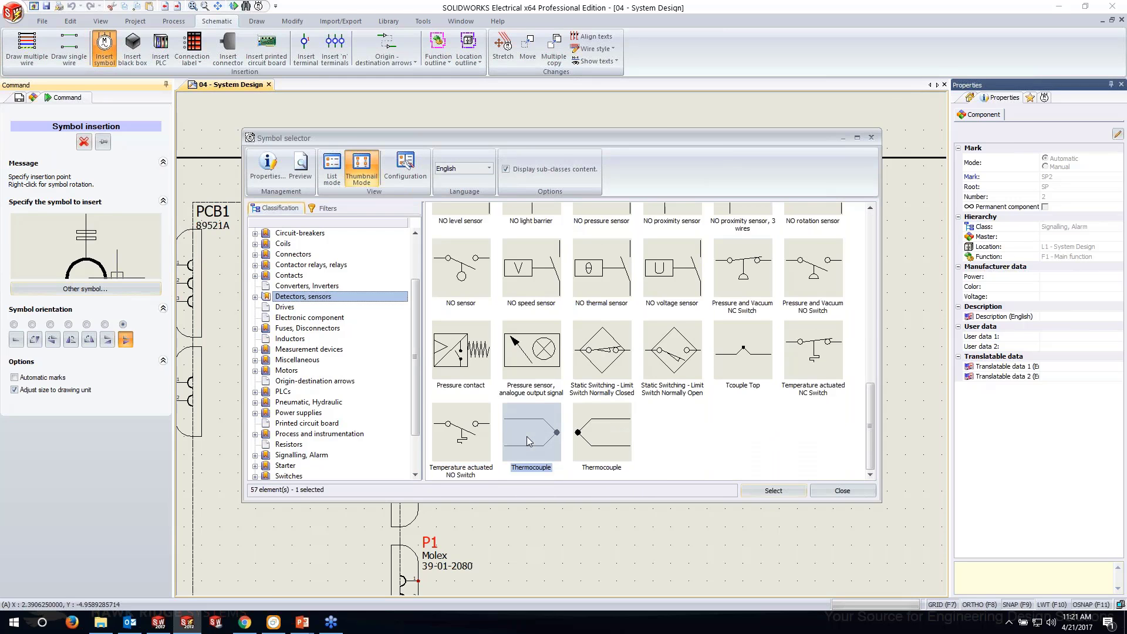
click(773, 490)
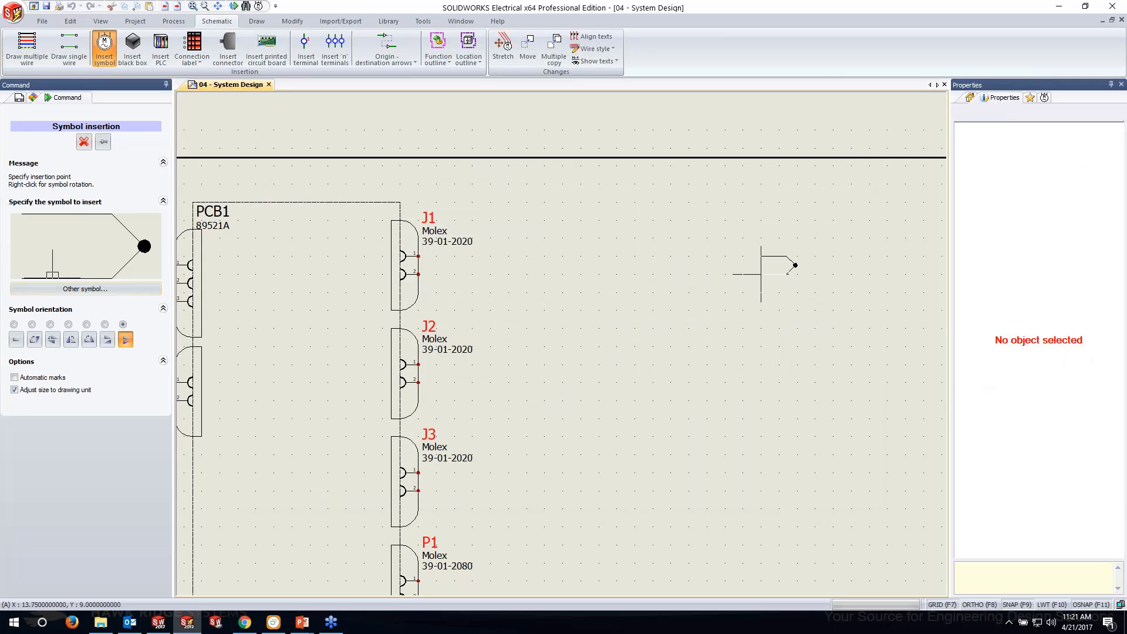
click(761, 274)
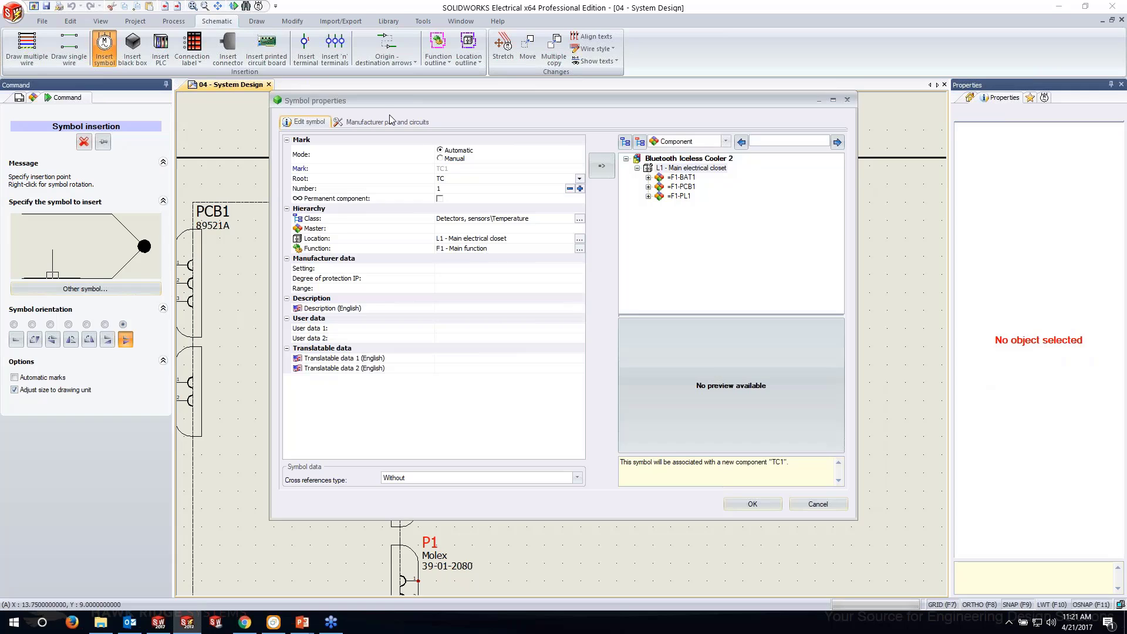
Set the thermocouple's mark root to TPS and assign it the HRS temperature sensor part HRS-17025.
click(473, 181)
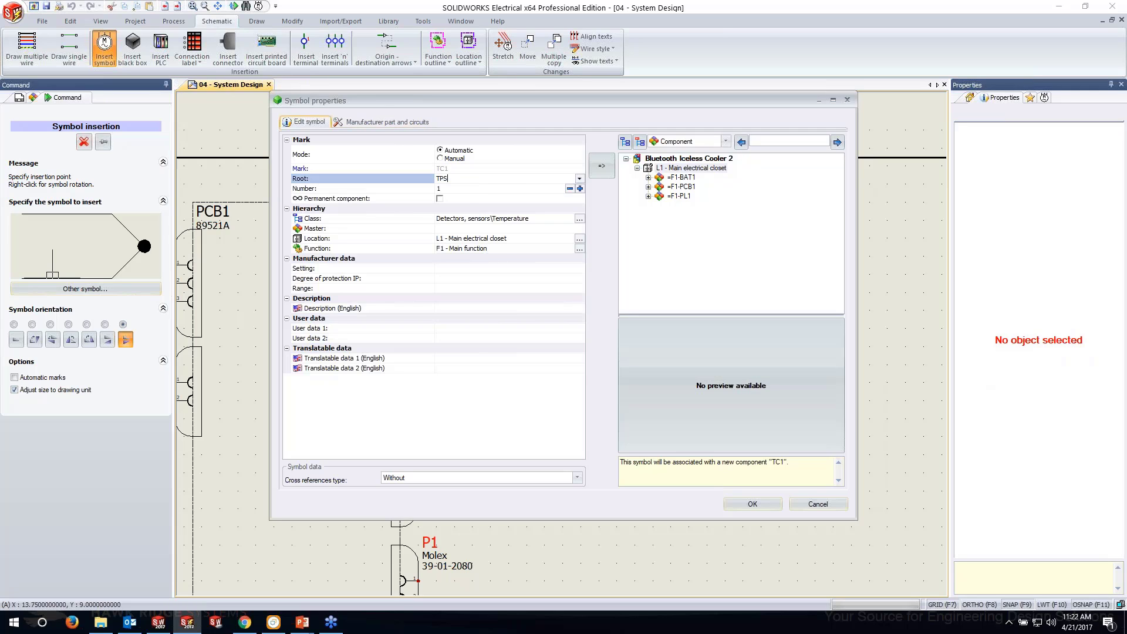
click(415, 123)
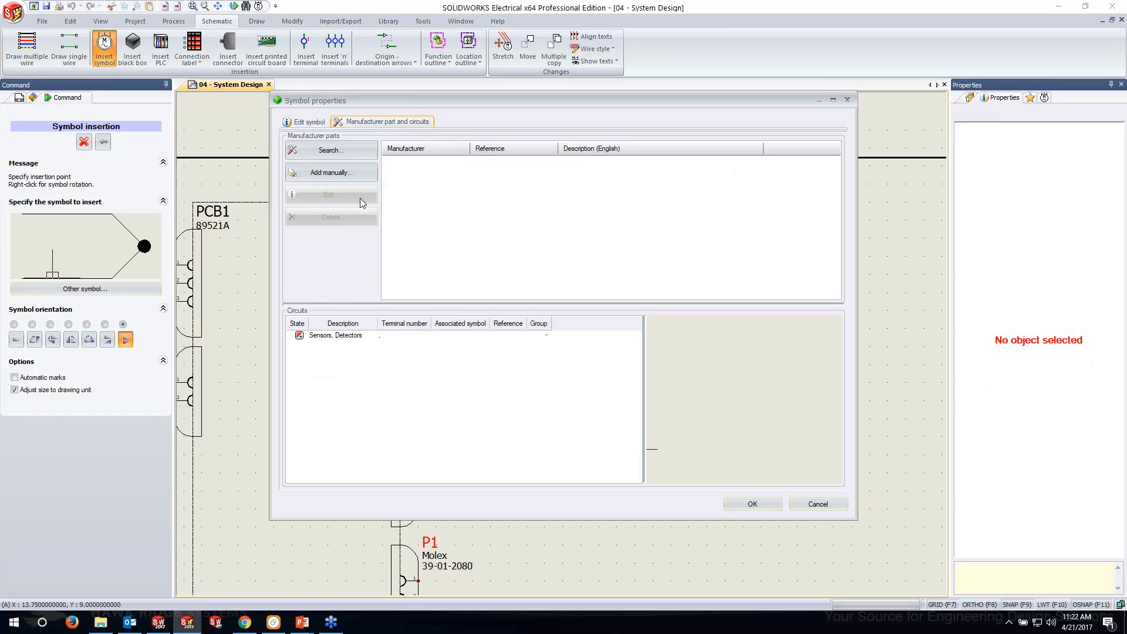
click(338, 150)
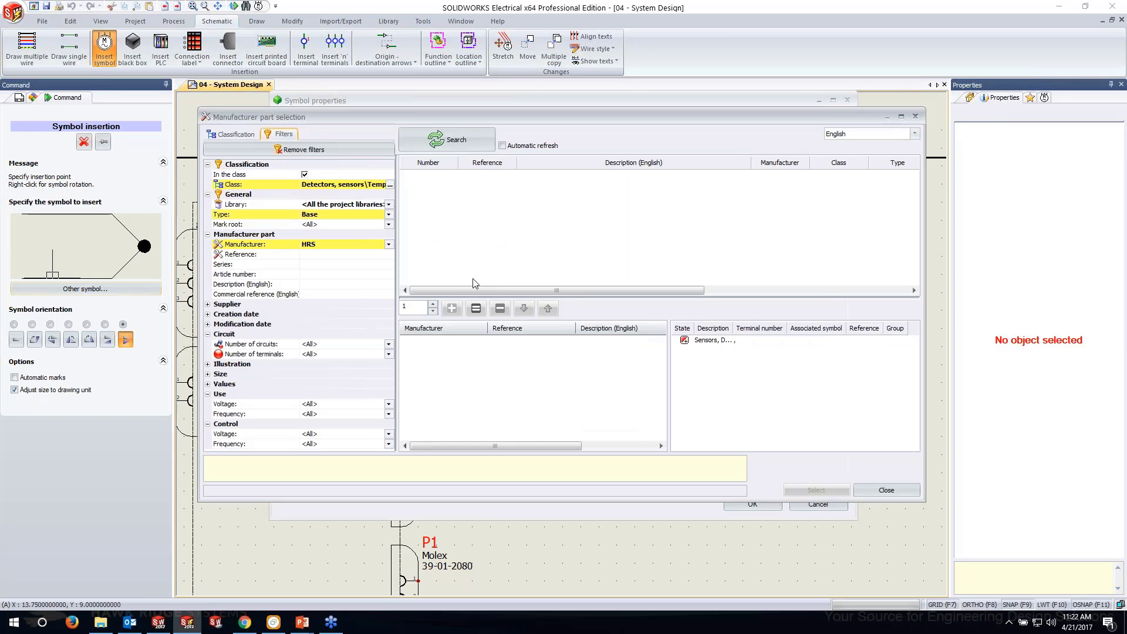
click(447, 140)
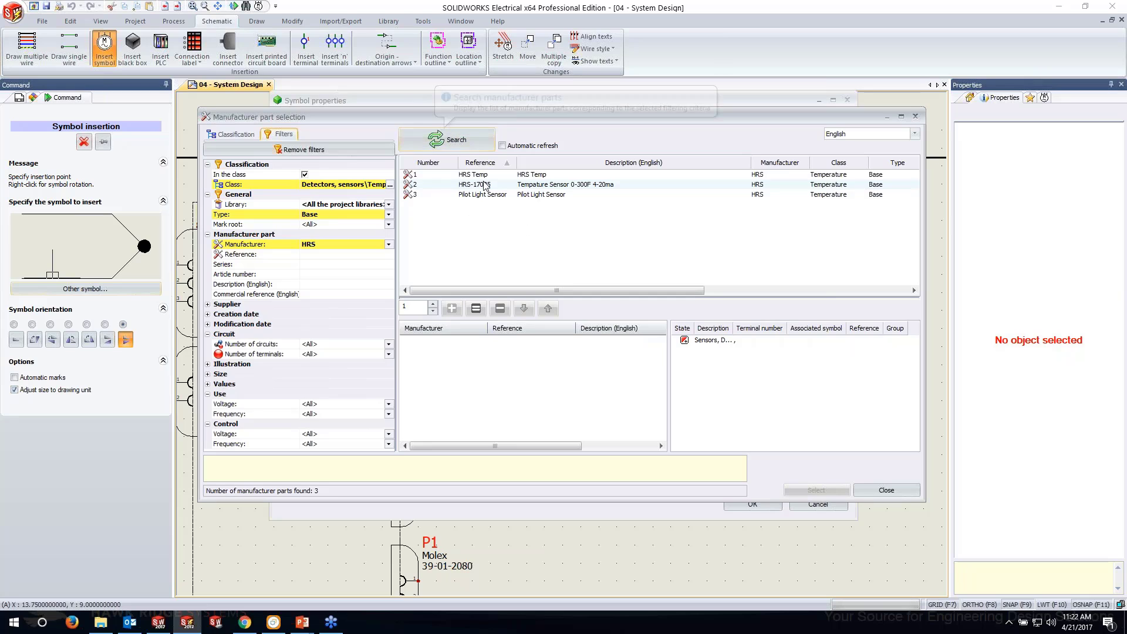
click(573, 185)
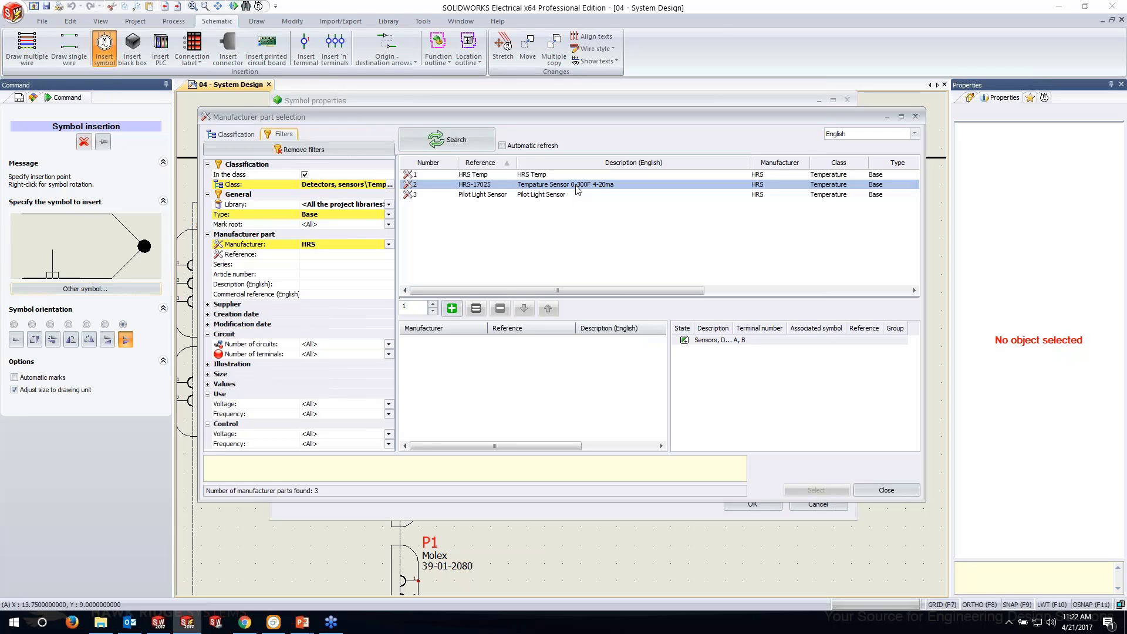
click(451, 308)
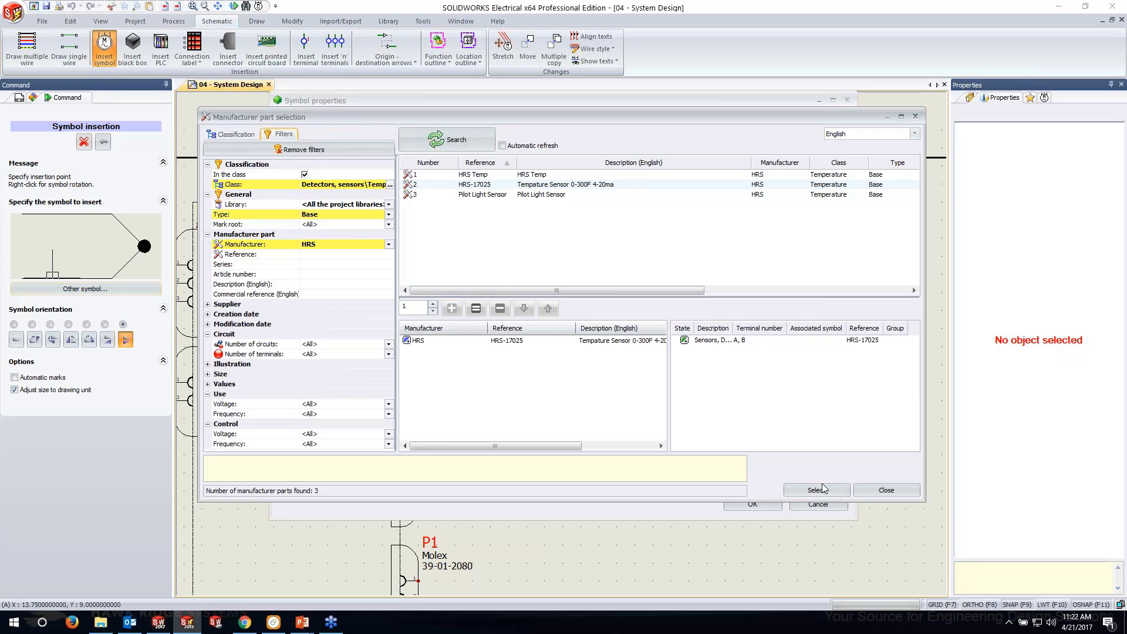
click(821, 487)
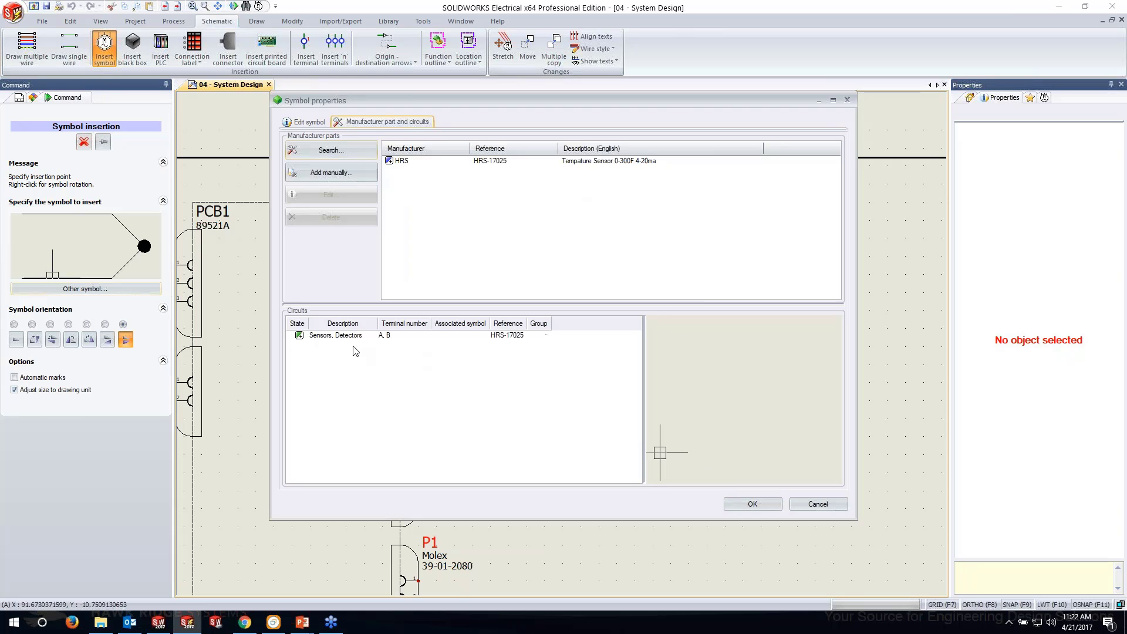
click(752, 504)
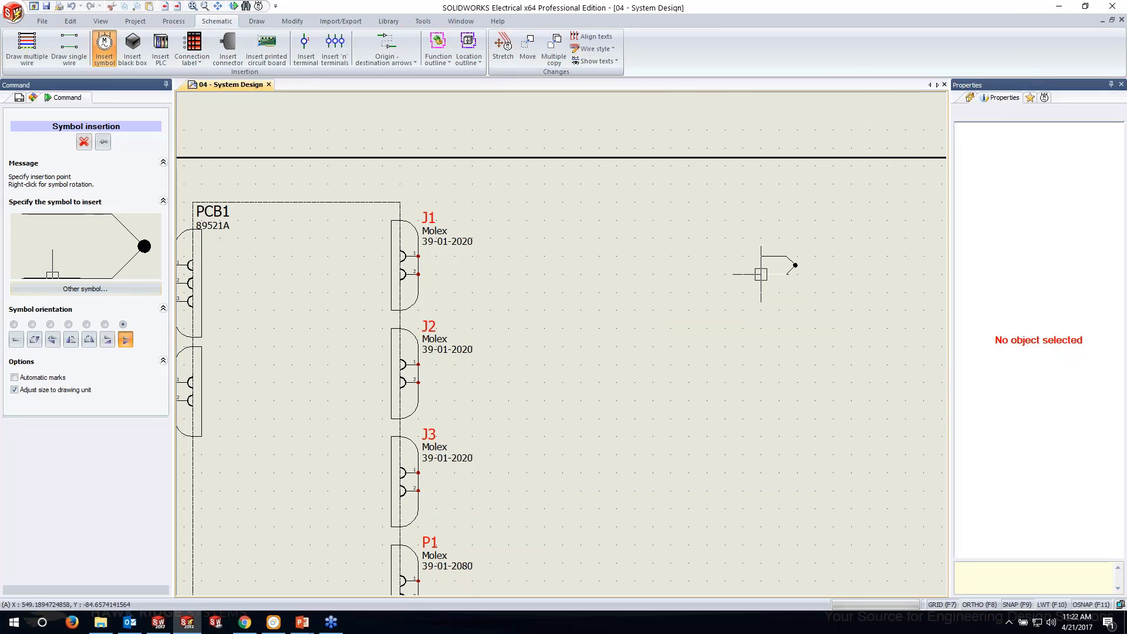
scroll(759, 274, up, 3)
scroll(785, 314, down, 3)
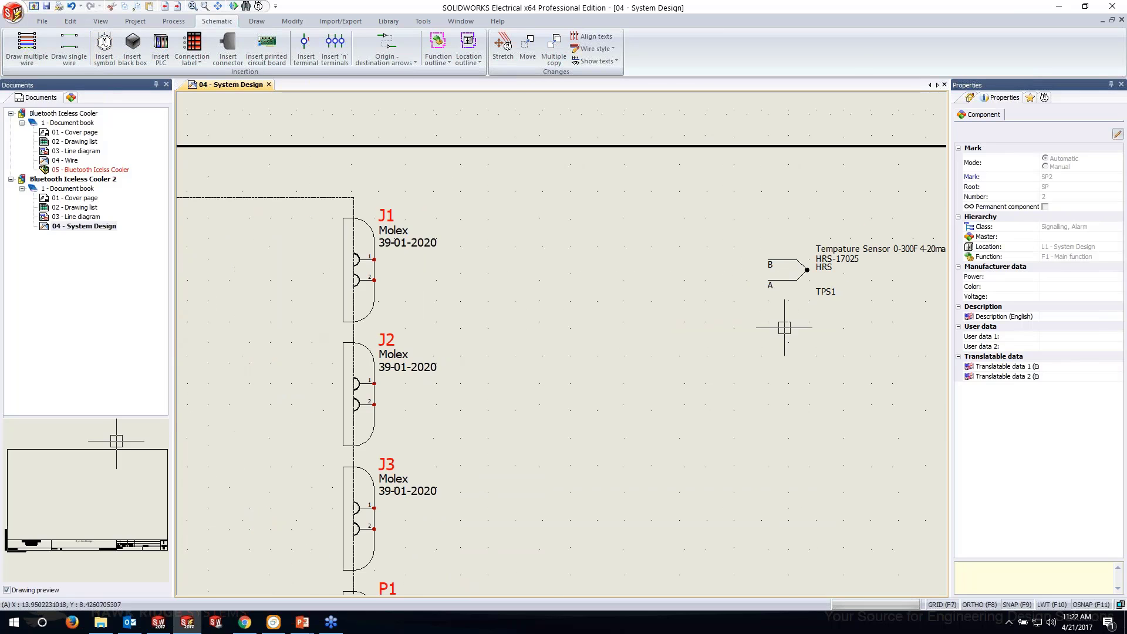
middle_drag(796, 330, 625, 332)
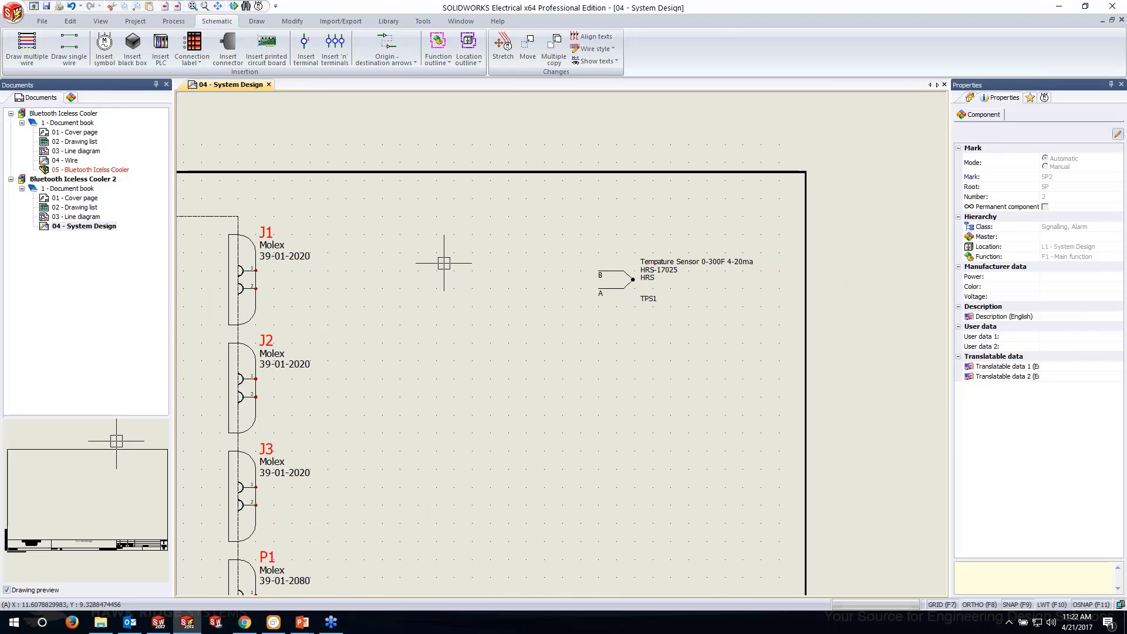
middle_drag(385, 287, 430, 286)
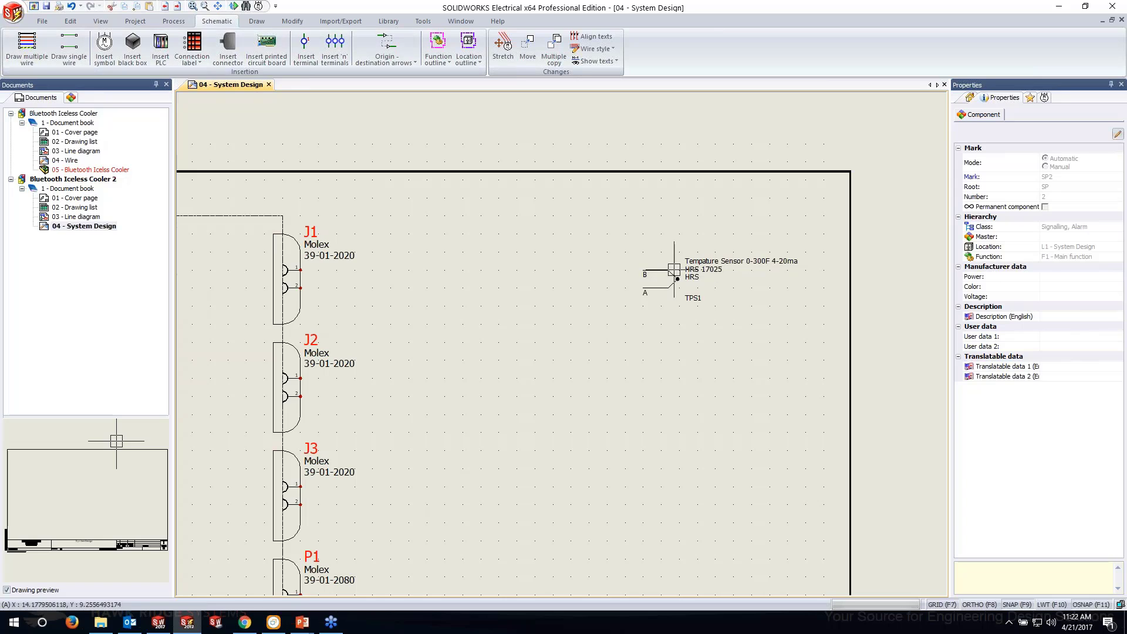
Draw a single 24 AWG Dark Blue wire from pin 1 of connector J1 to terminal B of temperature sensor TPS1.
click(665, 268)
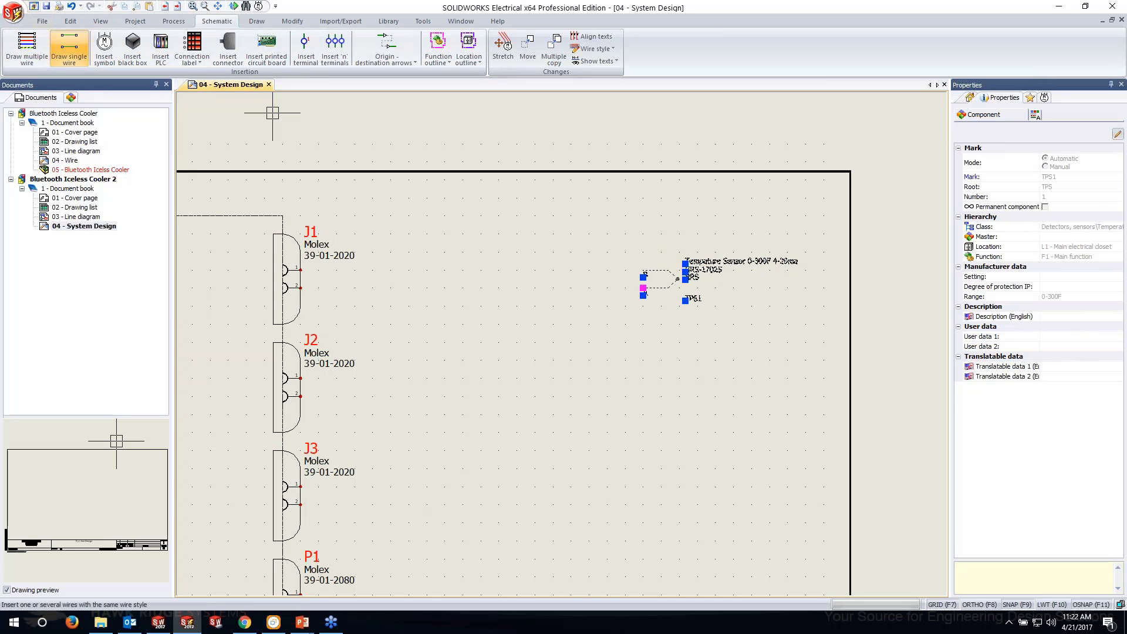
click(76, 41)
click(157, 222)
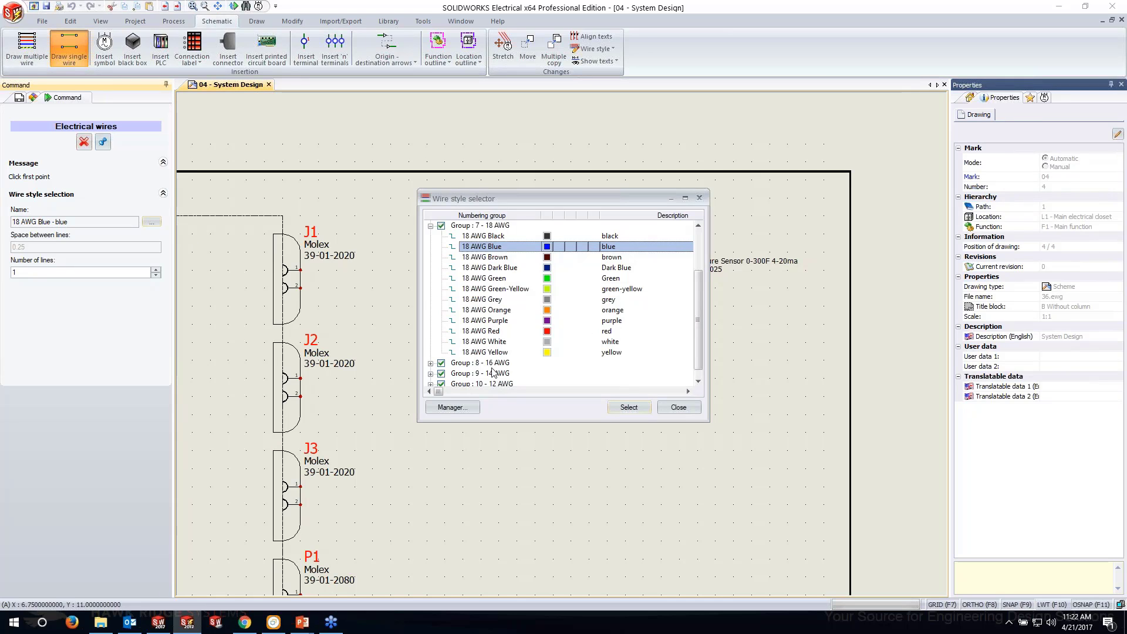
scroll(487, 329, up, 2)
click(451, 269)
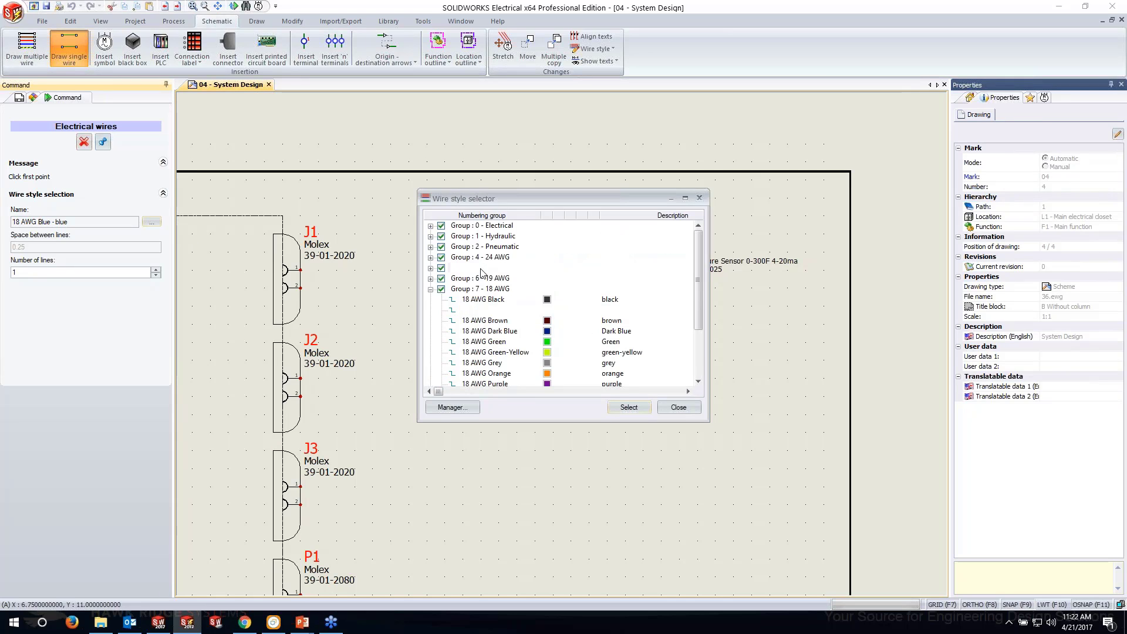
click(431, 268)
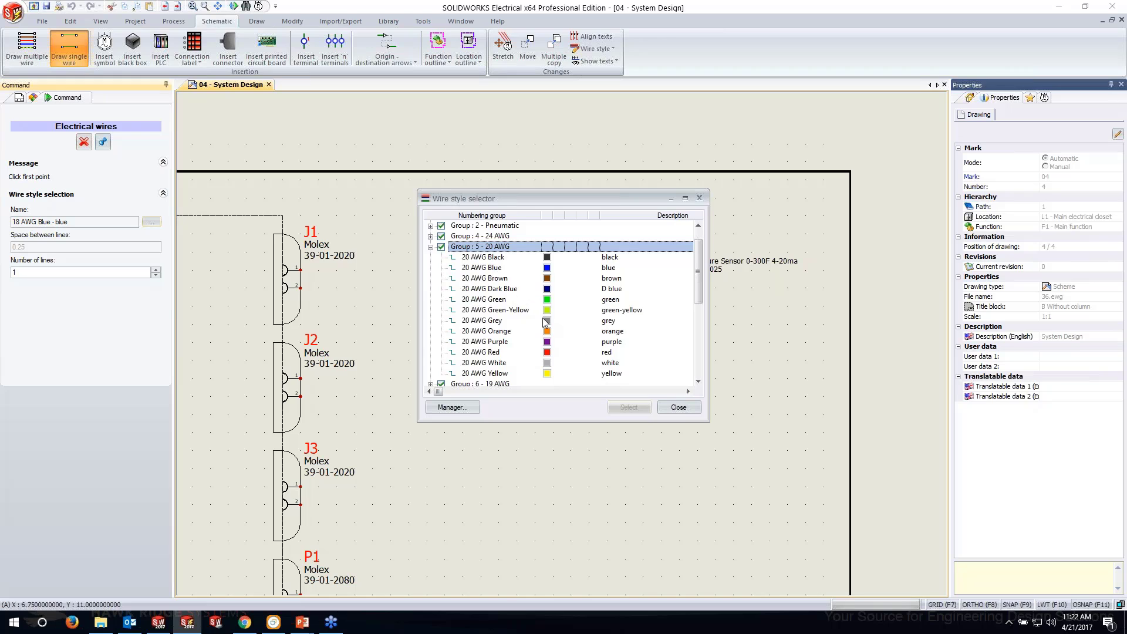
double_click(486, 236)
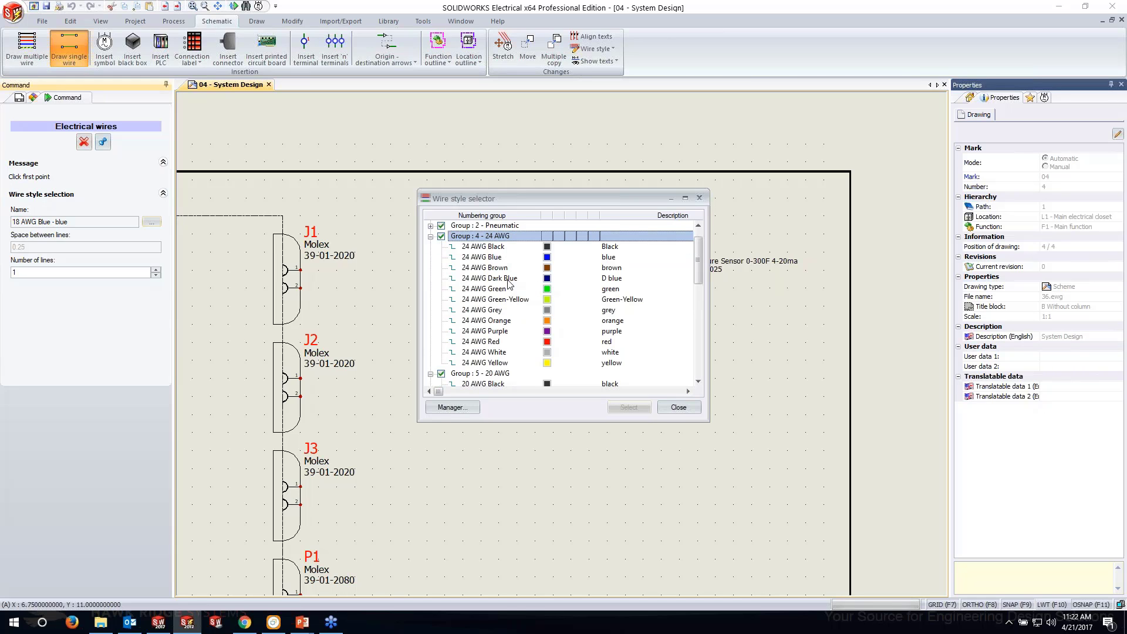
click(490, 278)
click(629, 407)
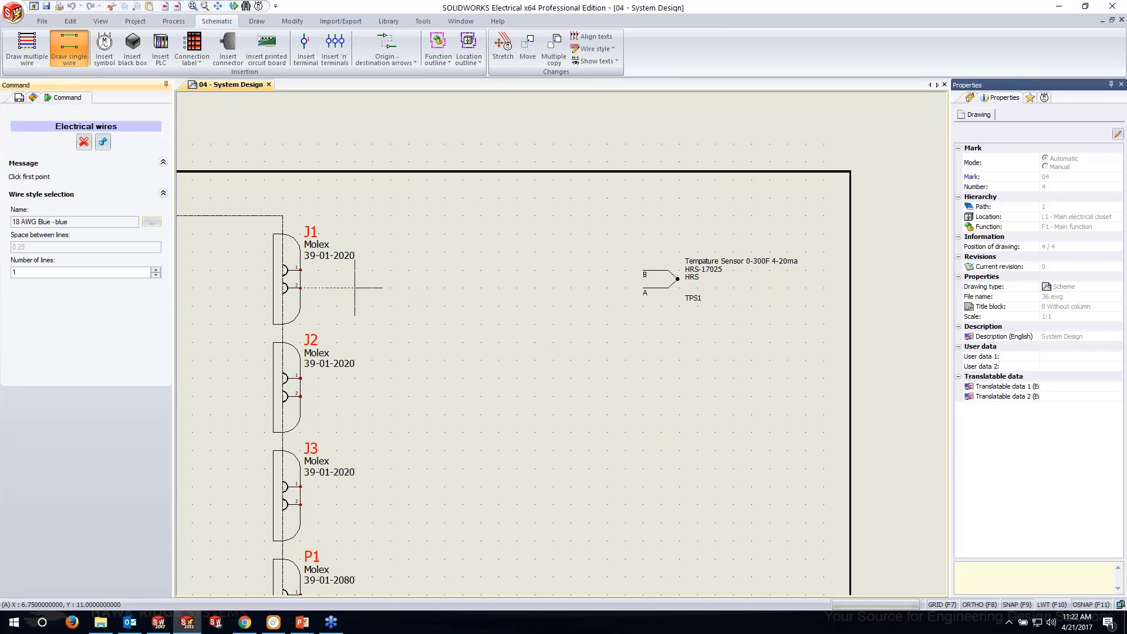
click(308, 270)
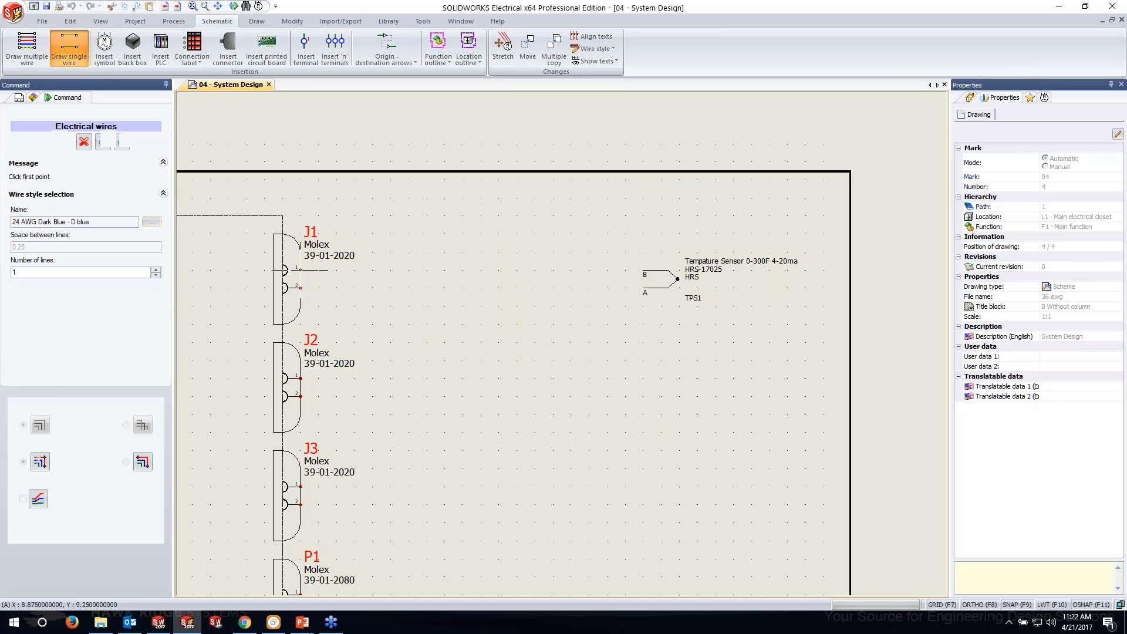
click(644, 270)
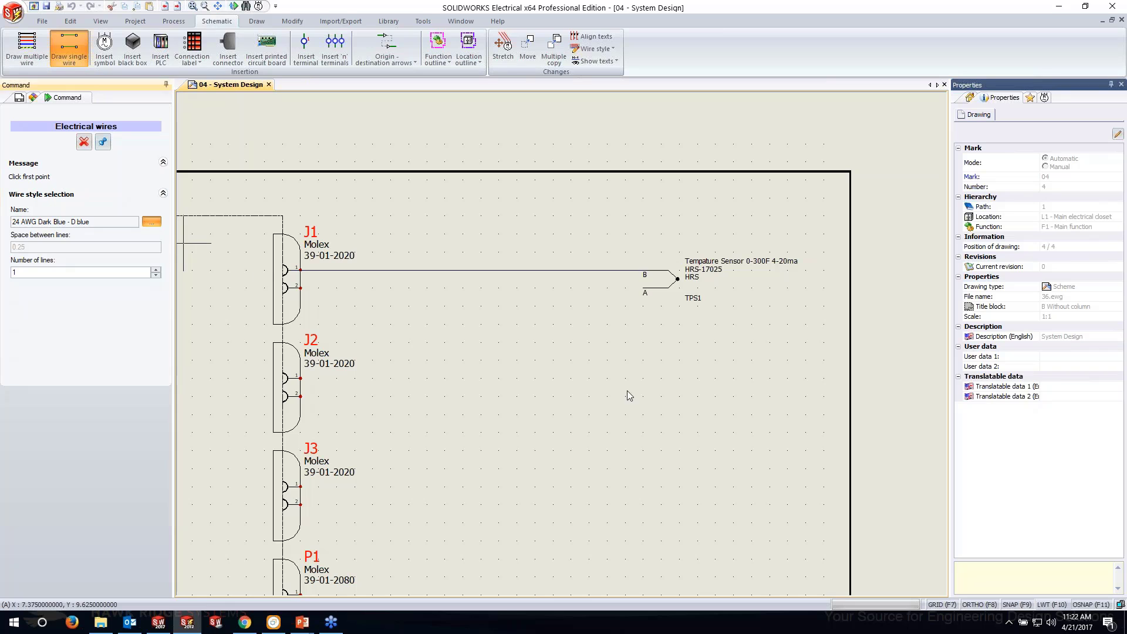
Draw a single 24 AWG Orange wire from pin 2 of connector J1 to terminal A of temperature sensor TPS1.
click(495, 310)
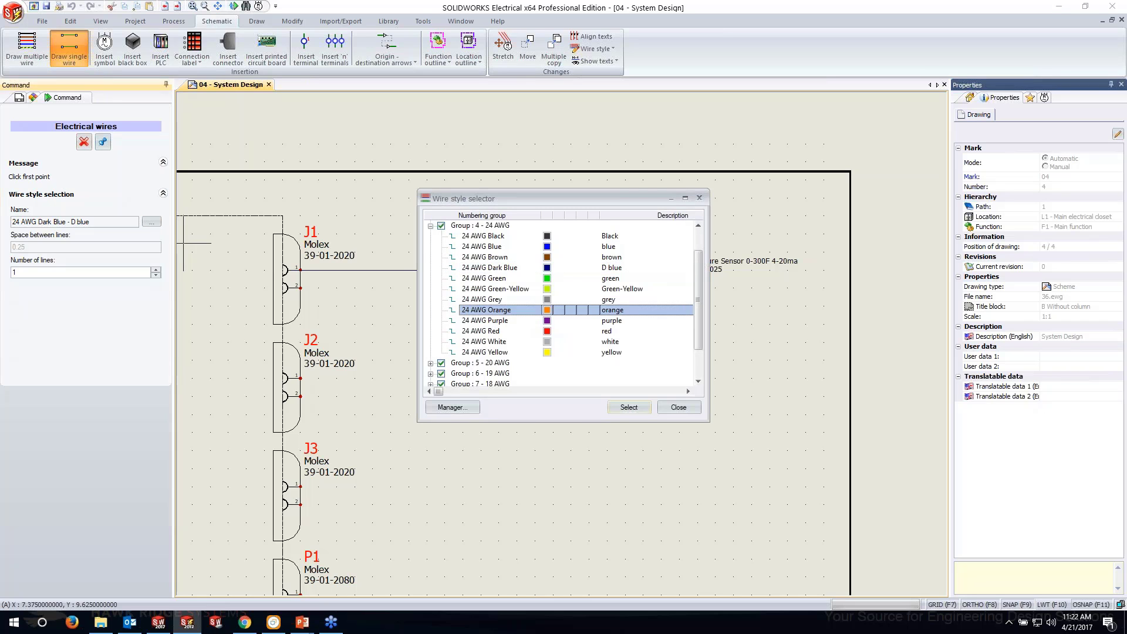
click(628, 407)
click(300, 288)
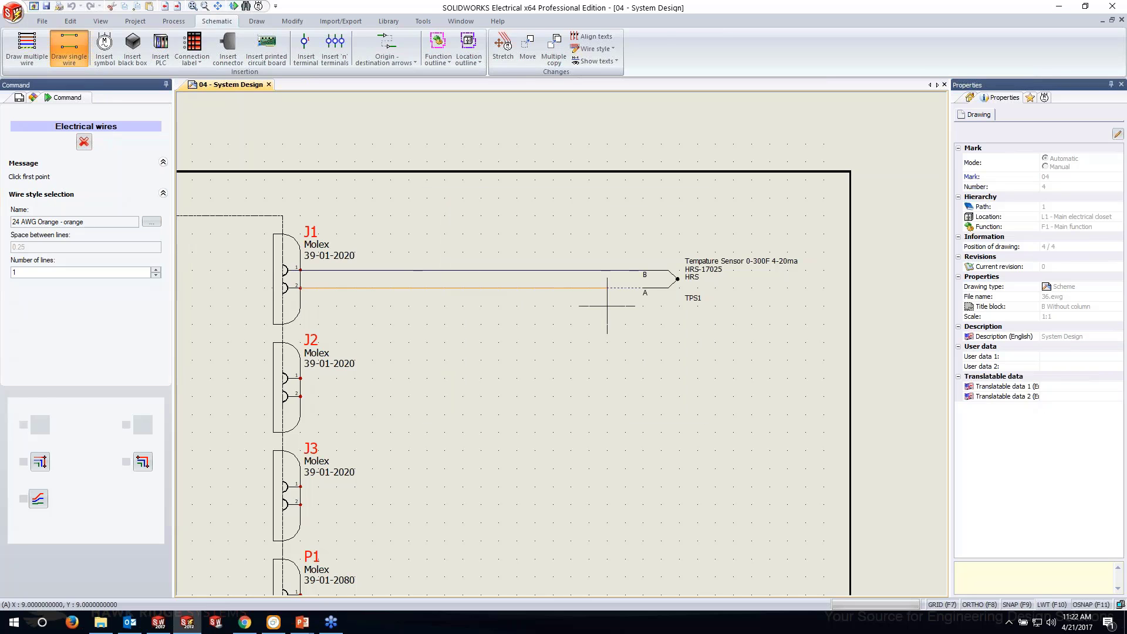
key(Escape)
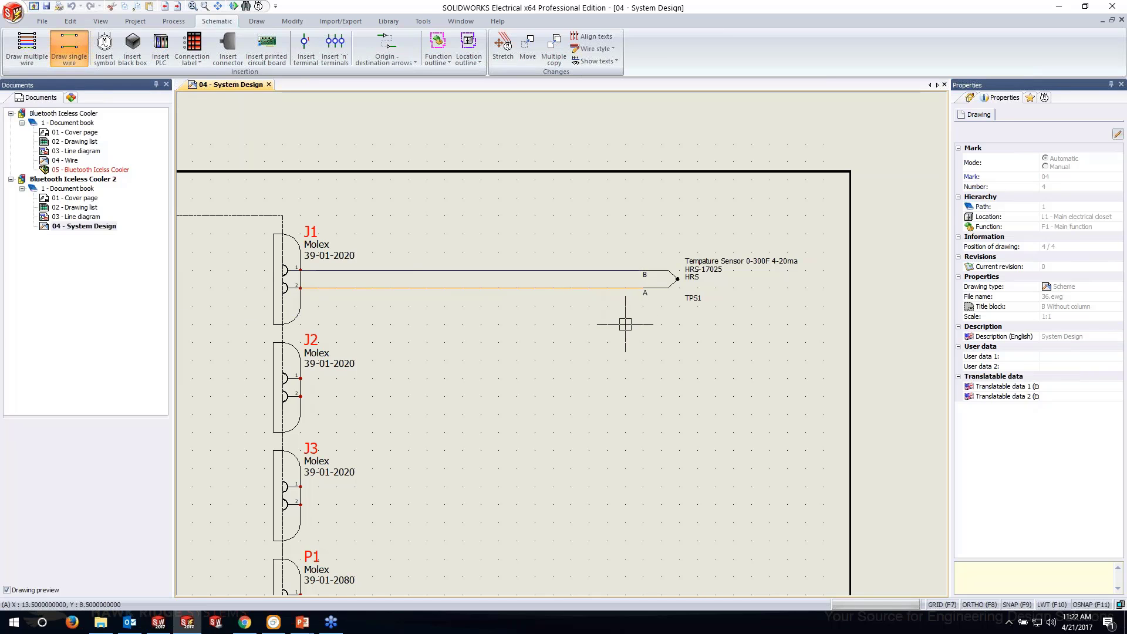
Insert the DC Fan symbol from the Motors class below the temperature sensor, level with connector J2.
scroll(538, 448, down, 3)
middle_drag(512, 491, 531, 386)
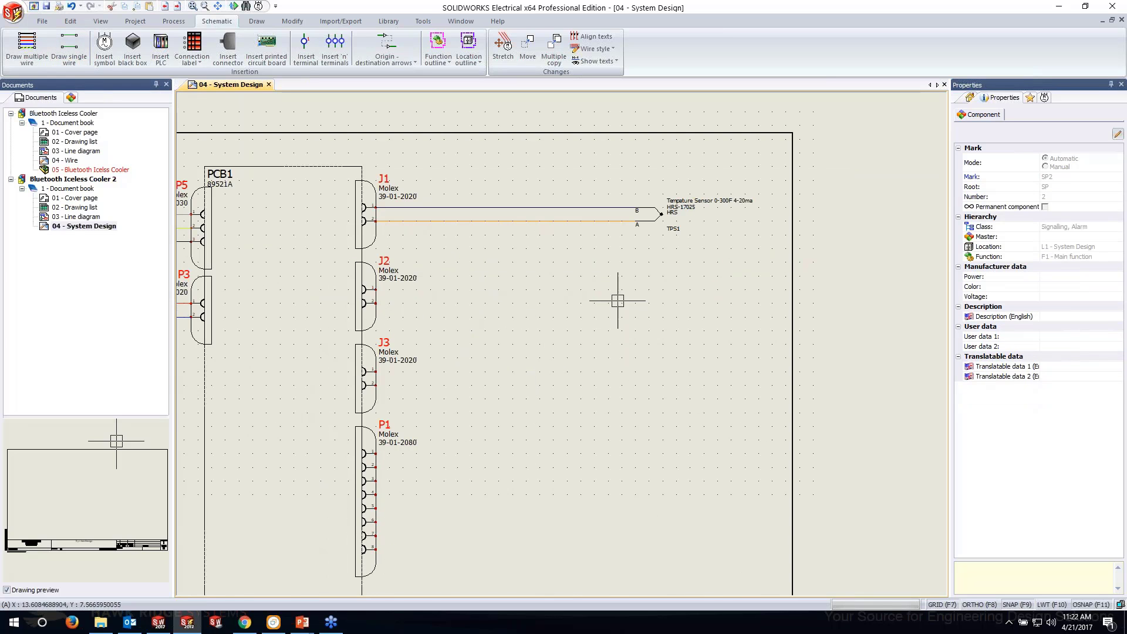
click(111, 52)
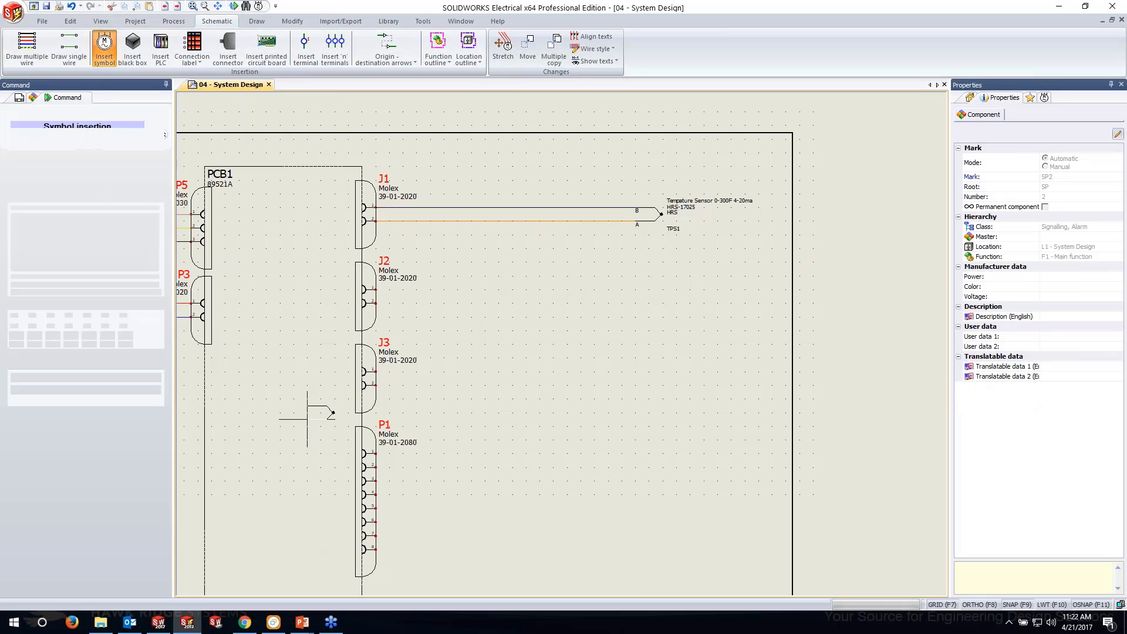
click(89, 289)
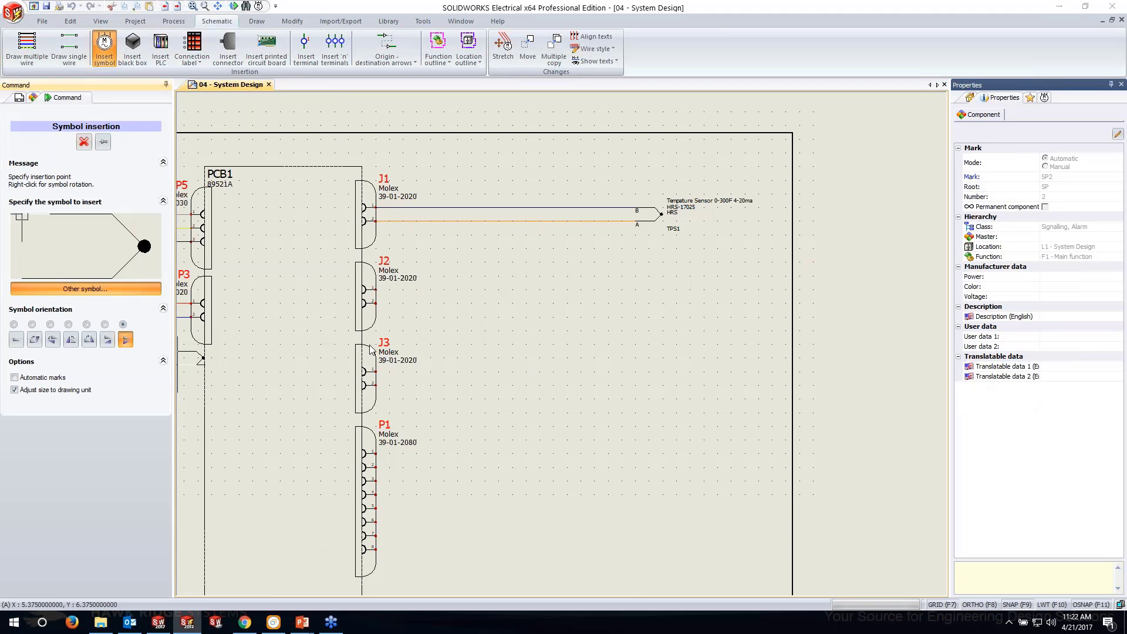
scroll(342, 362, down, 2)
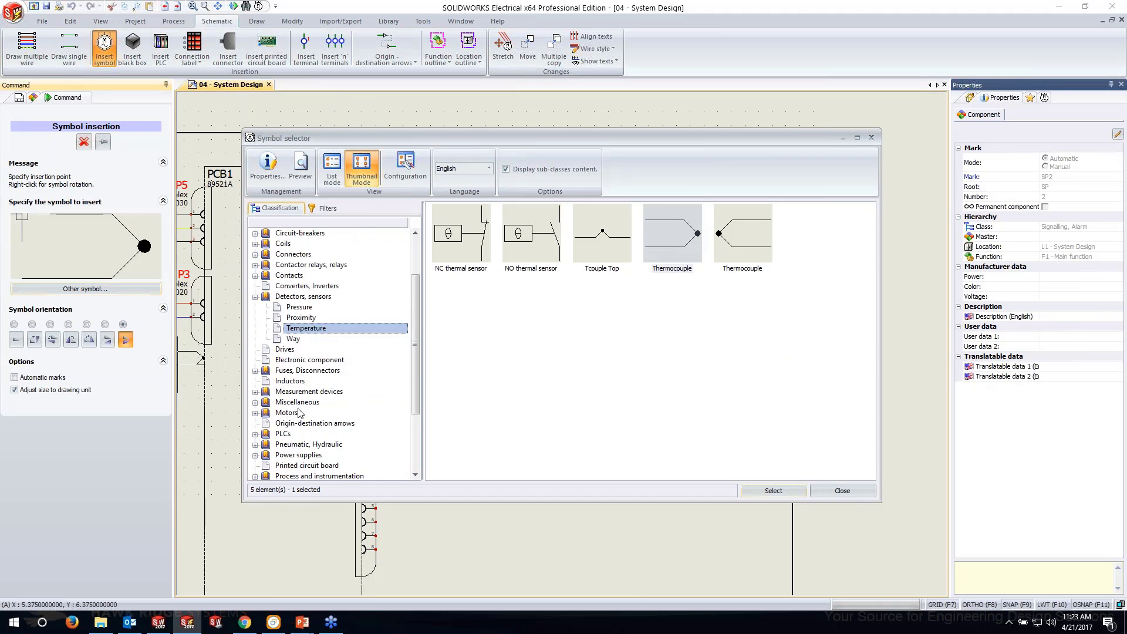
click(288, 412)
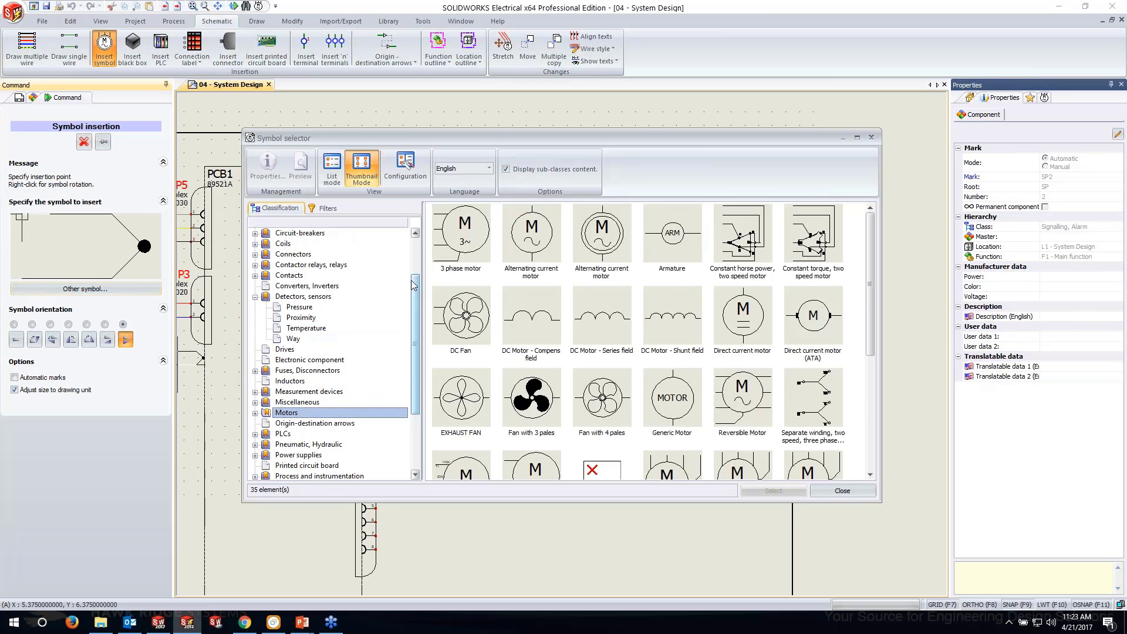
click(444, 330)
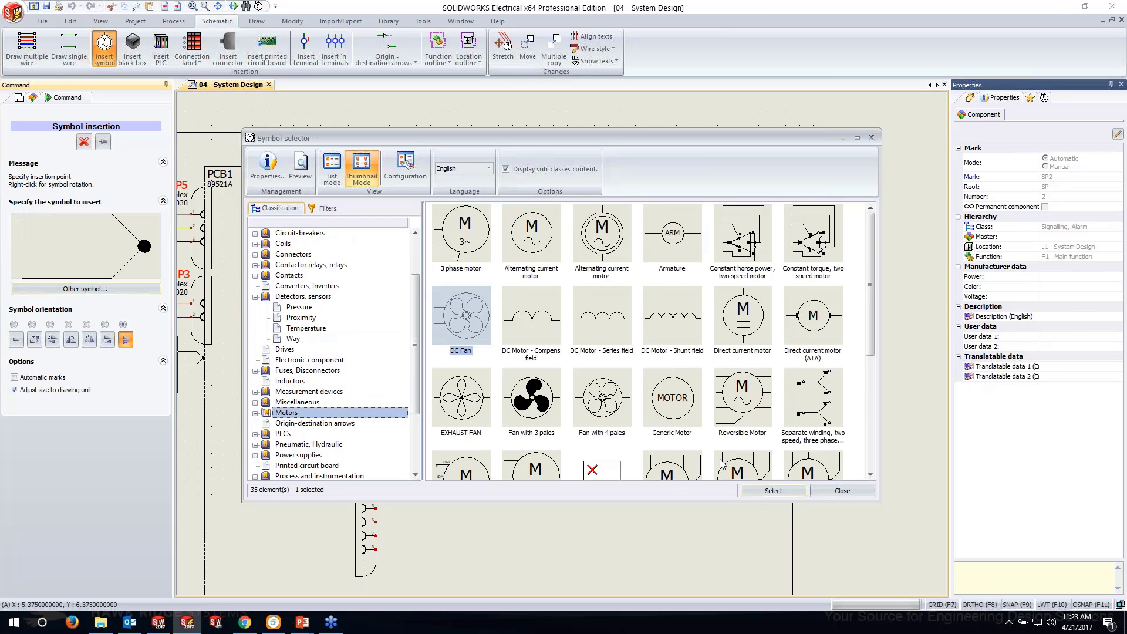
click(773, 491)
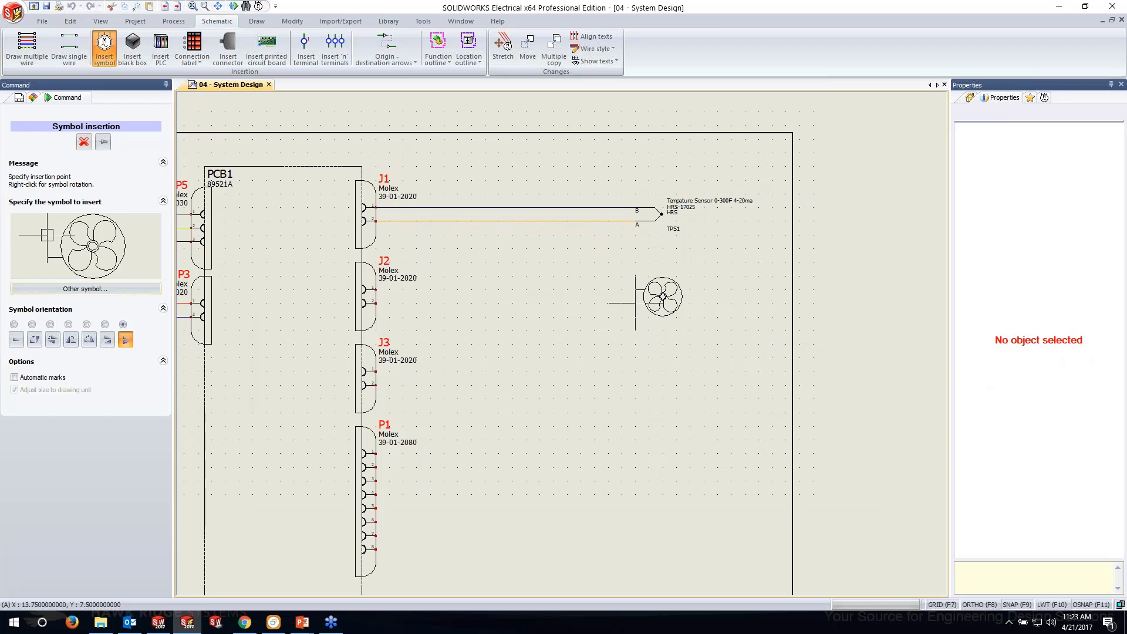
click(649, 302)
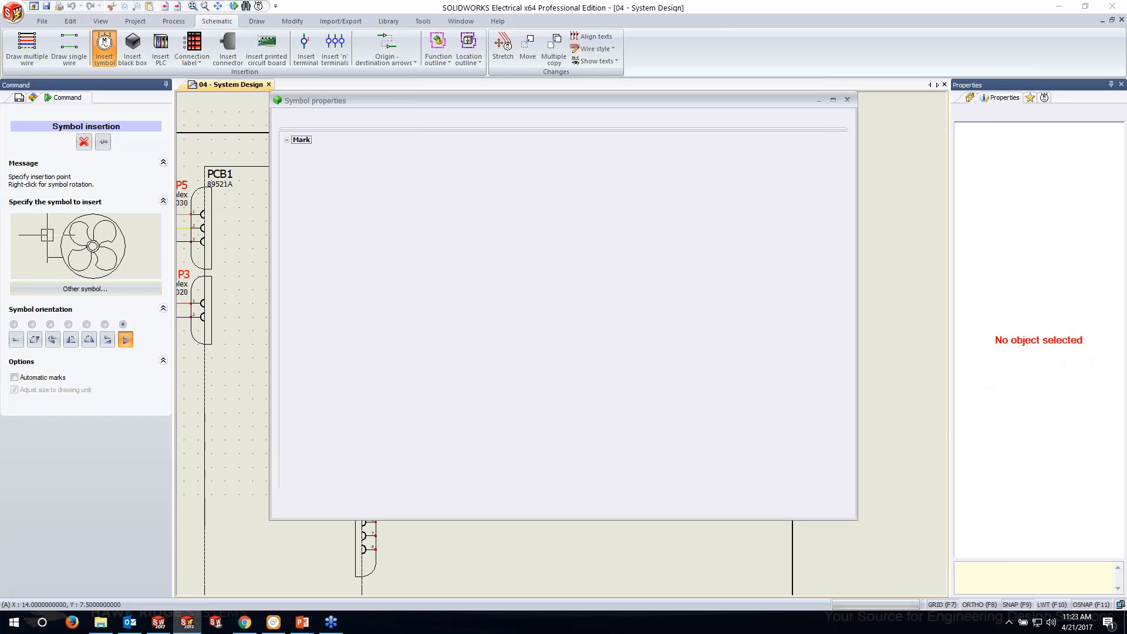
Search the Motors class for the fan's manufacturer parts, filtered to manufacturer ebmpapst.
click(352, 122)
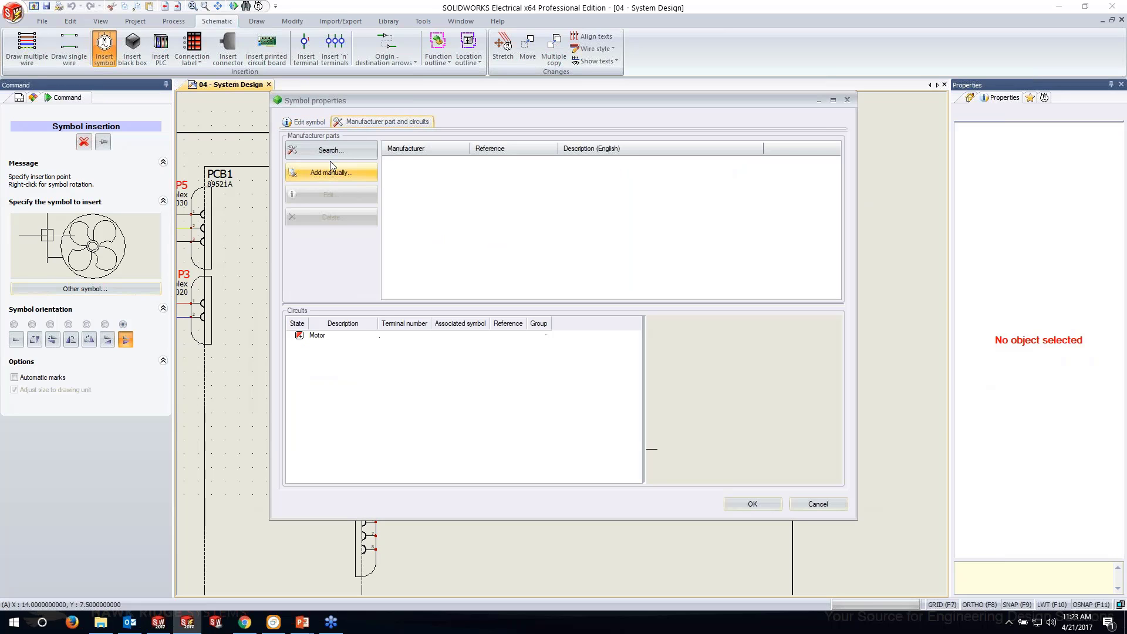
click(330, 151)
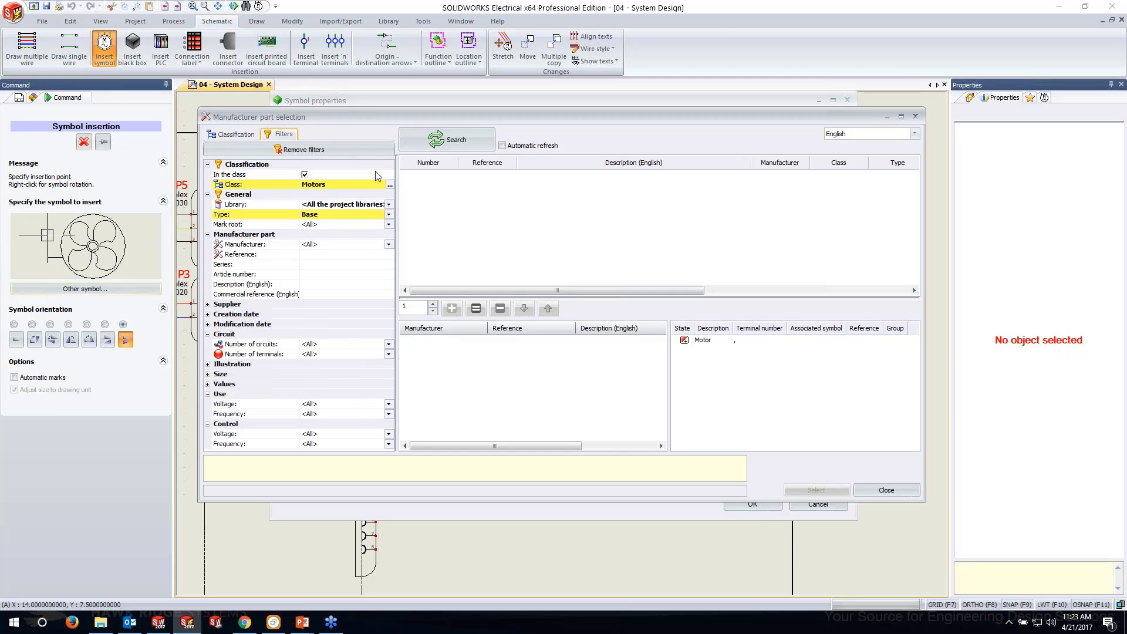
click(335, 245)
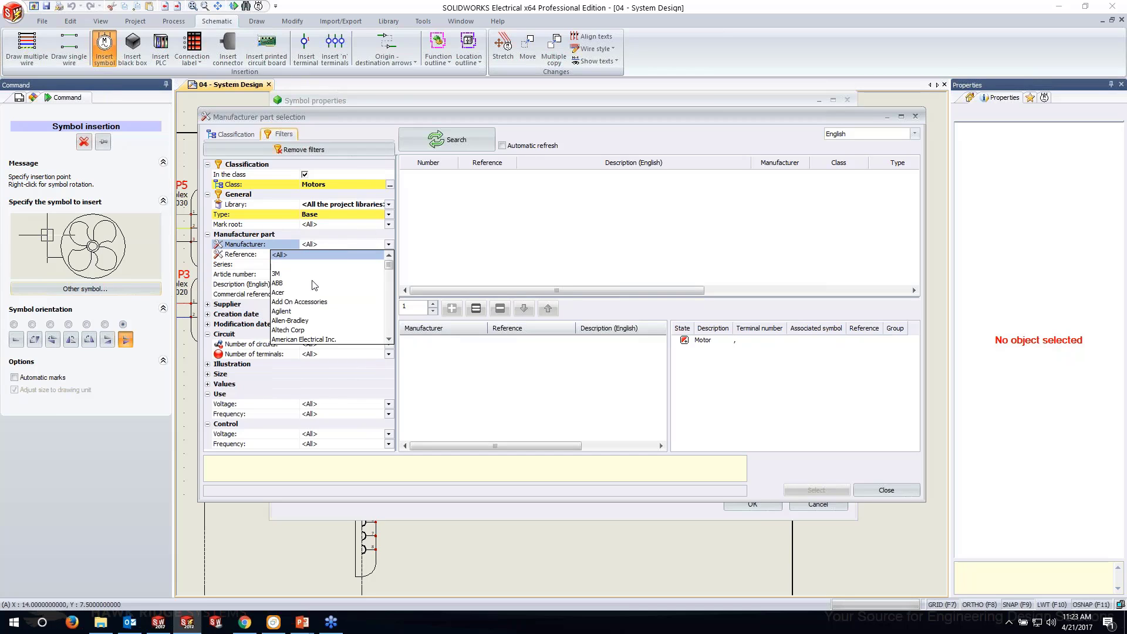
scroll(315, 285, down, 5)
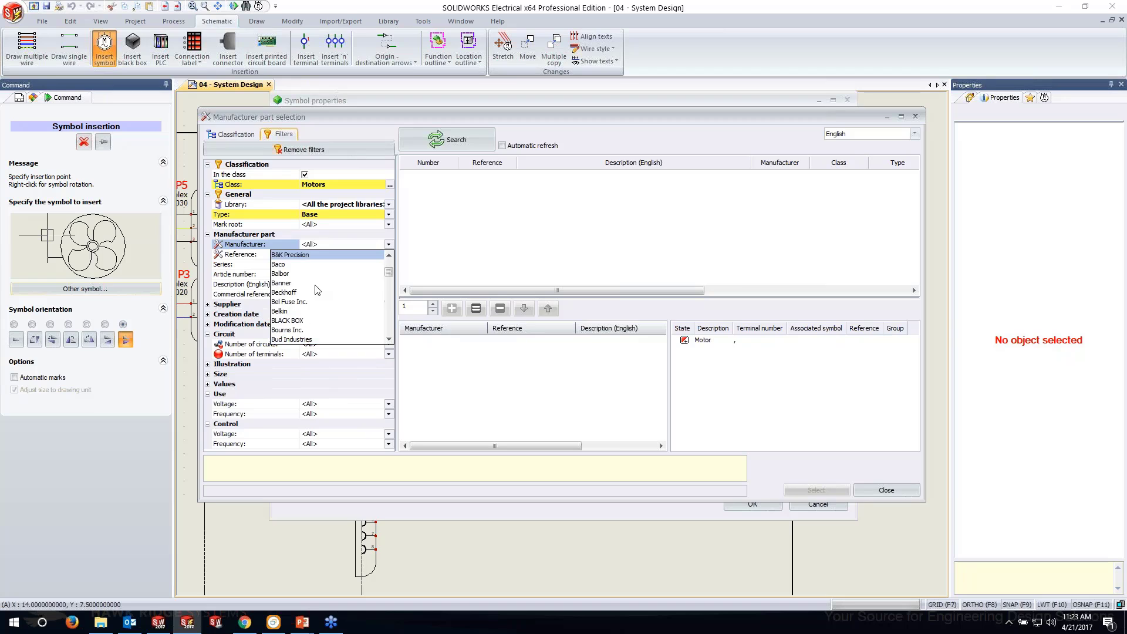
click(287, 321)
click(348, 244)
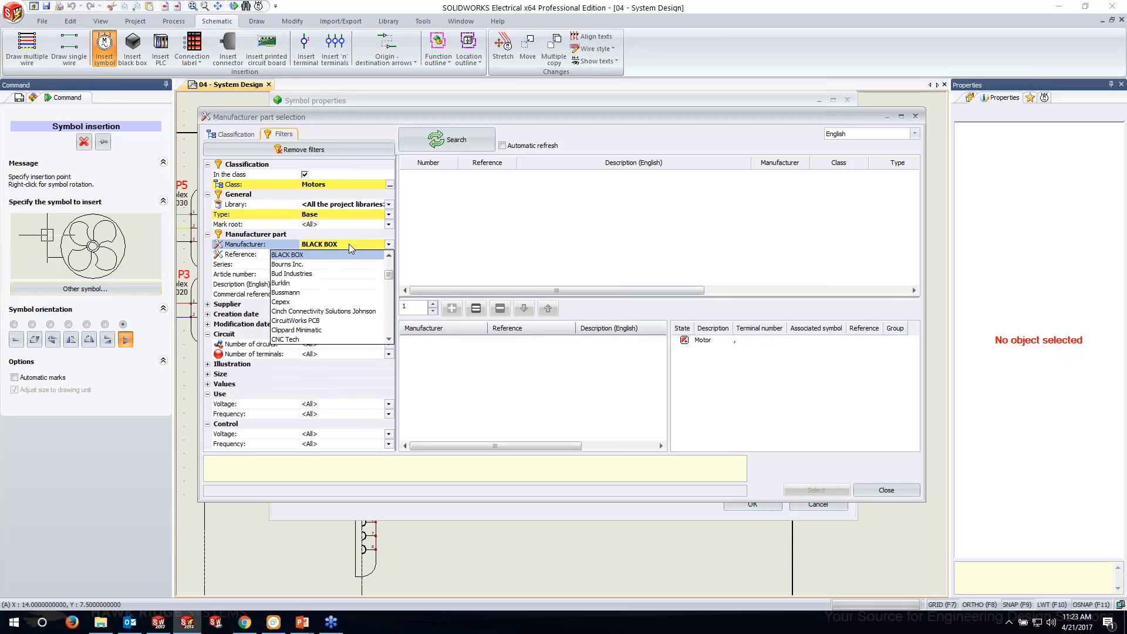
scroll(324, 288, down, 5)
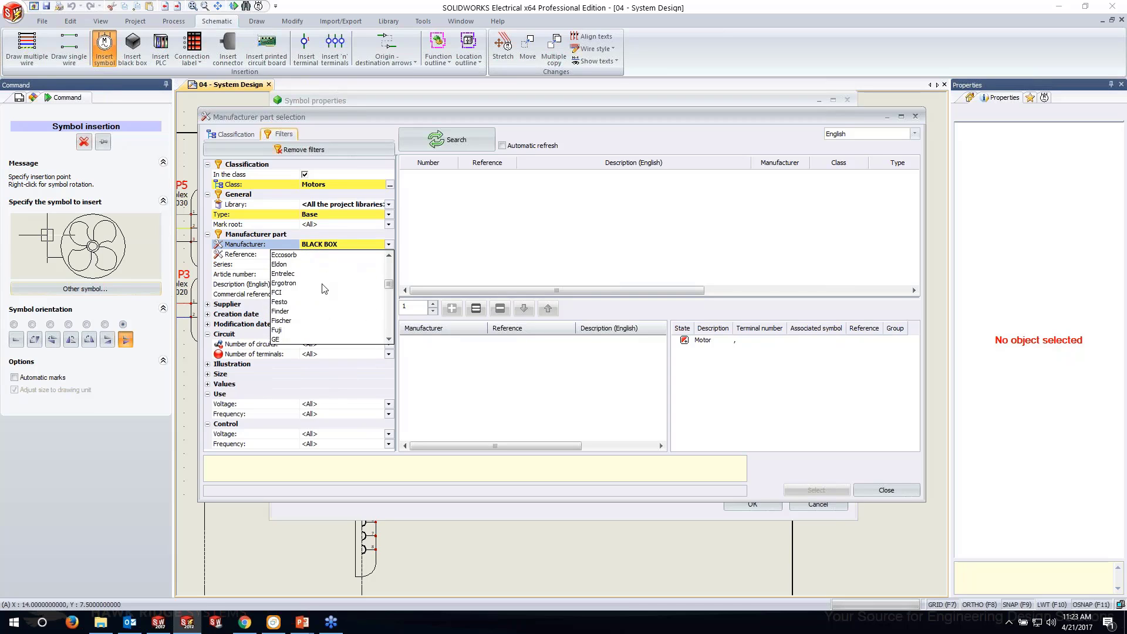
scroll(297, 291, up, 2)
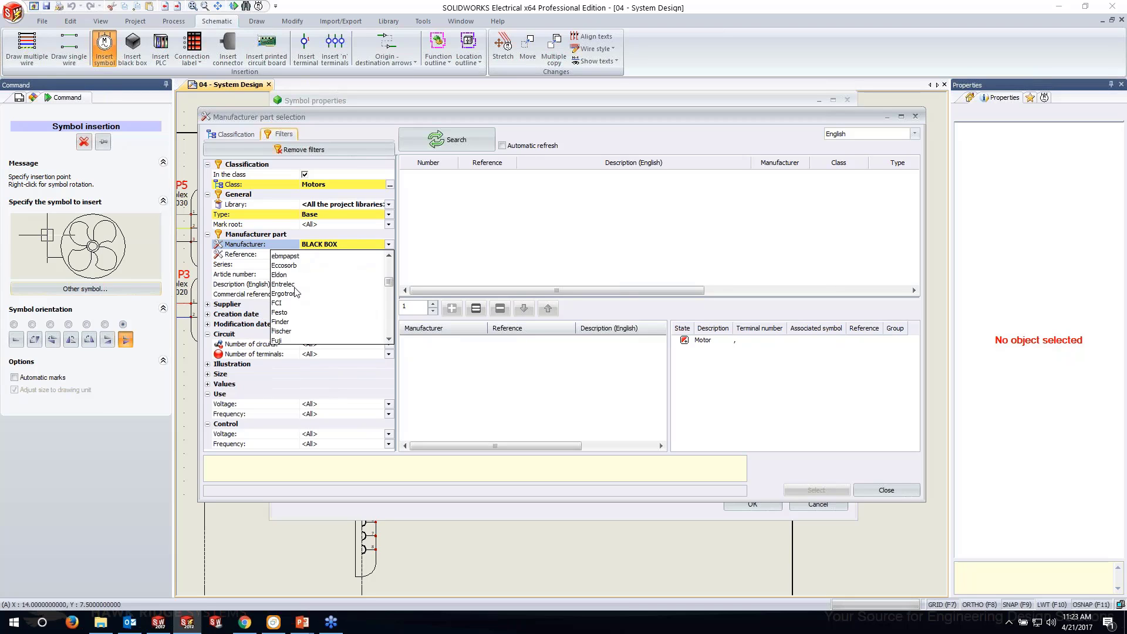
click(286, 301)
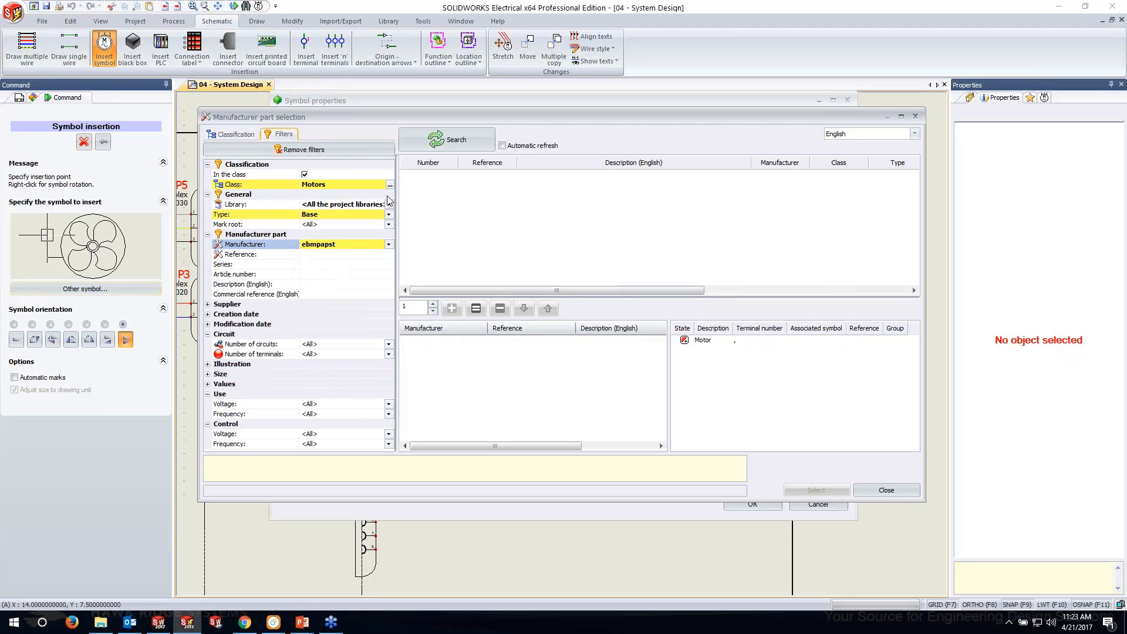
click(421, 148)
Assign the ebmpapst 7112N DC axial compact fan part to the fan symbol and complete its insertion.
click(464, 176)
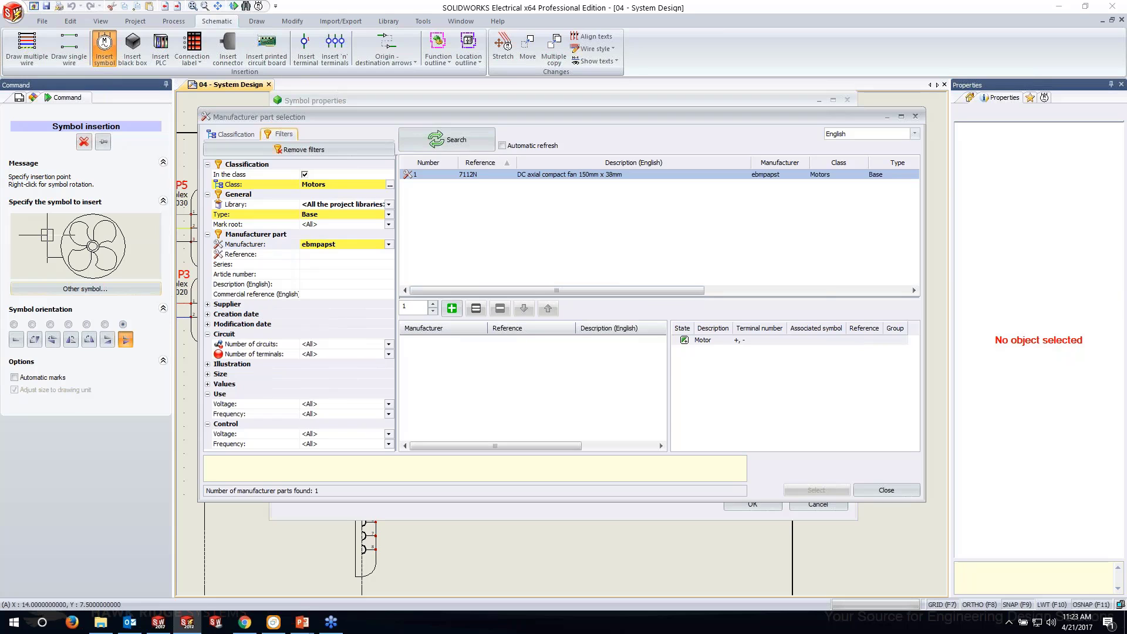
click(471, 309)
click(816, 490)
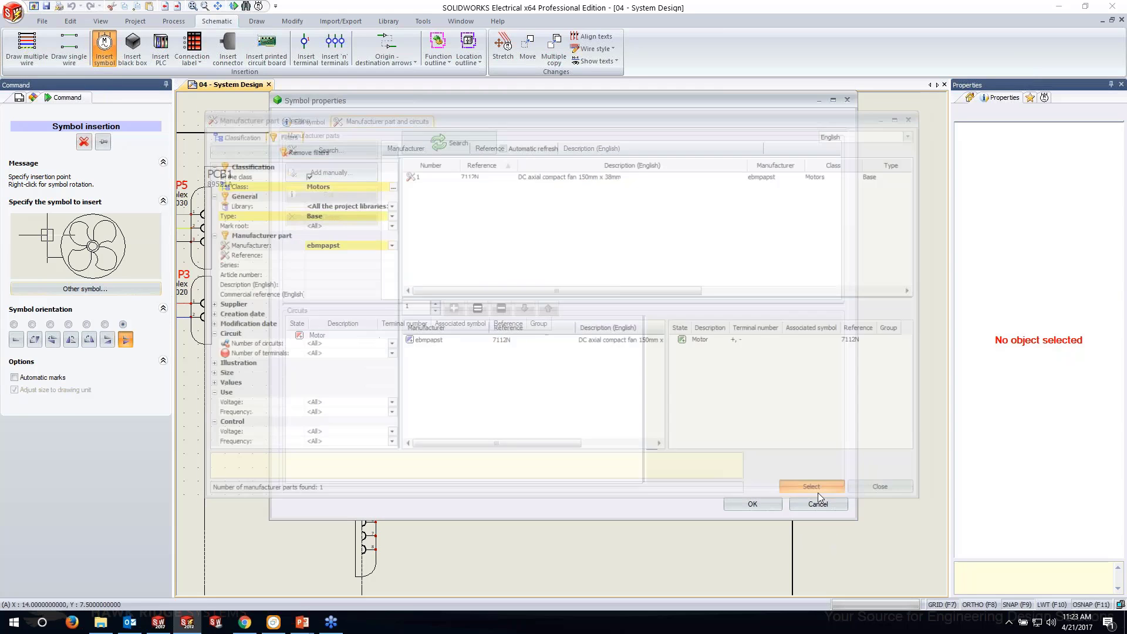
click(752, 504)
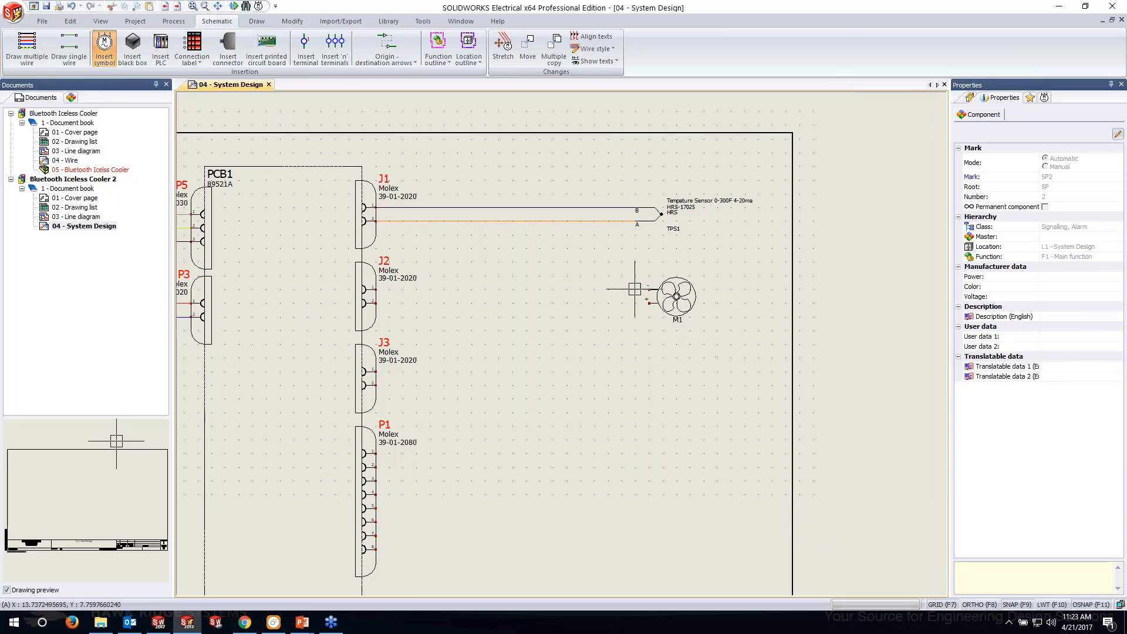
scroll(637, 290, up, 2)
middle_drag(374, 360, 419, 356)
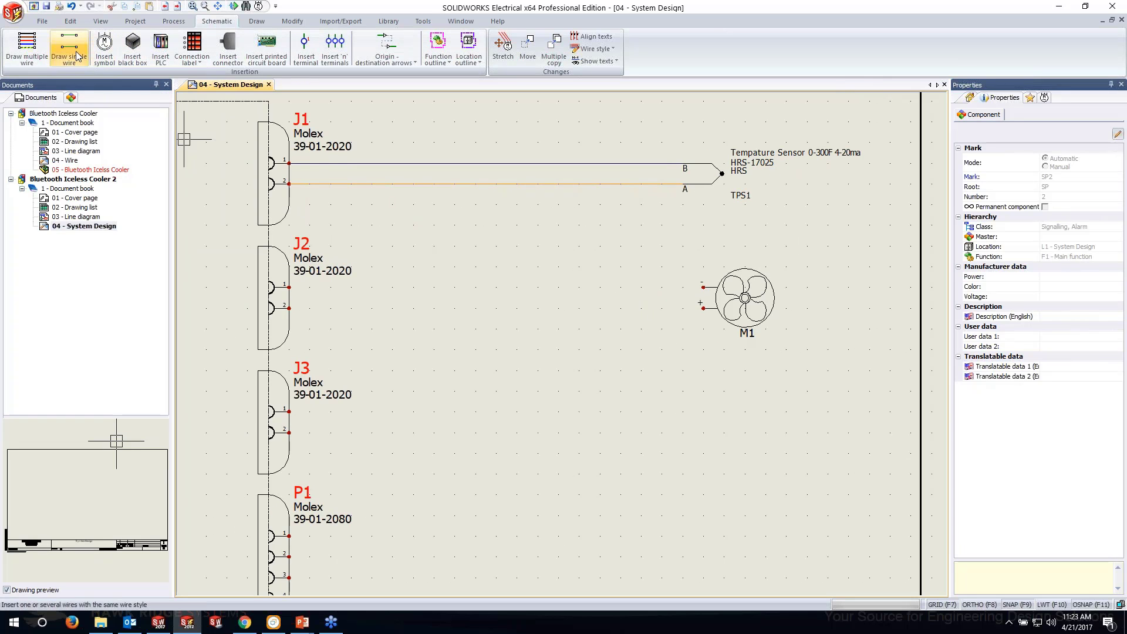
click(26, 50)
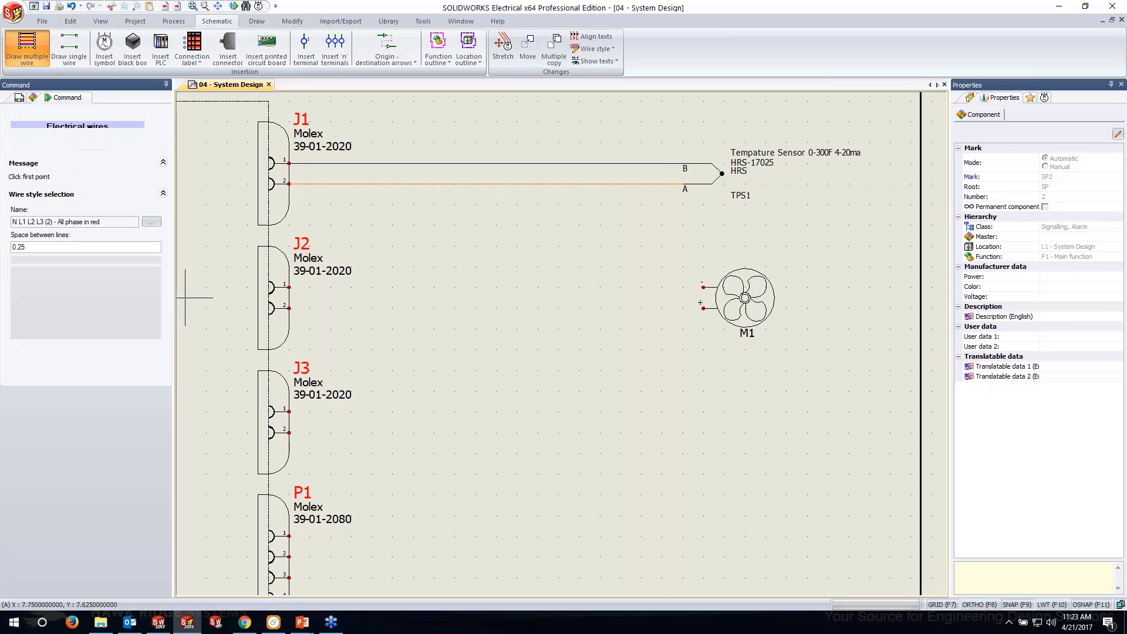
click(152, 222)
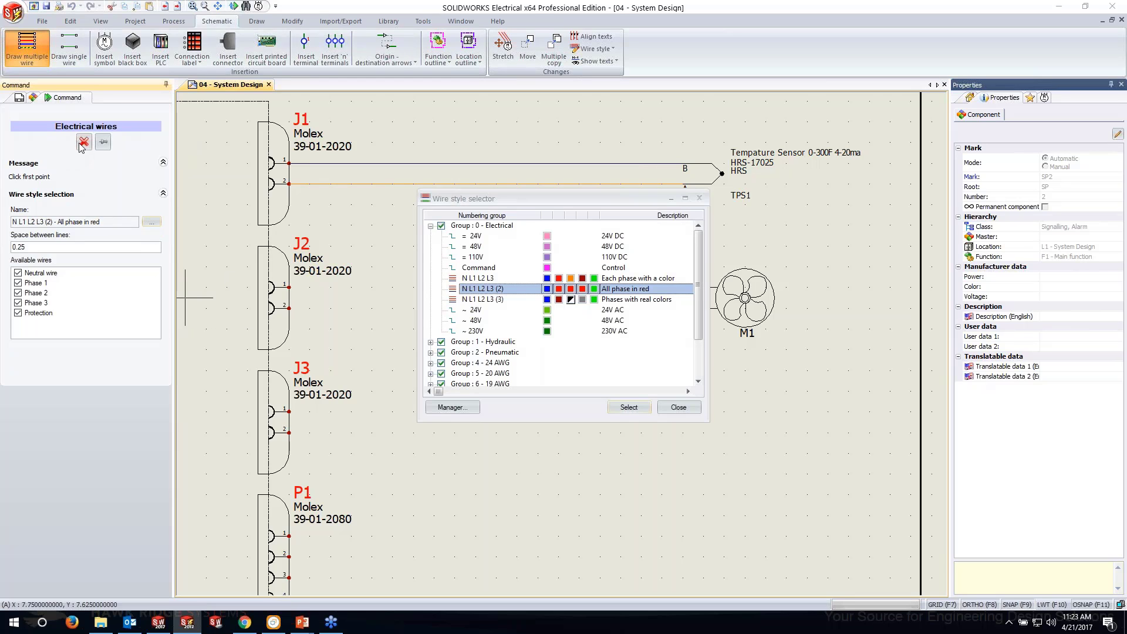
click(679, 407)
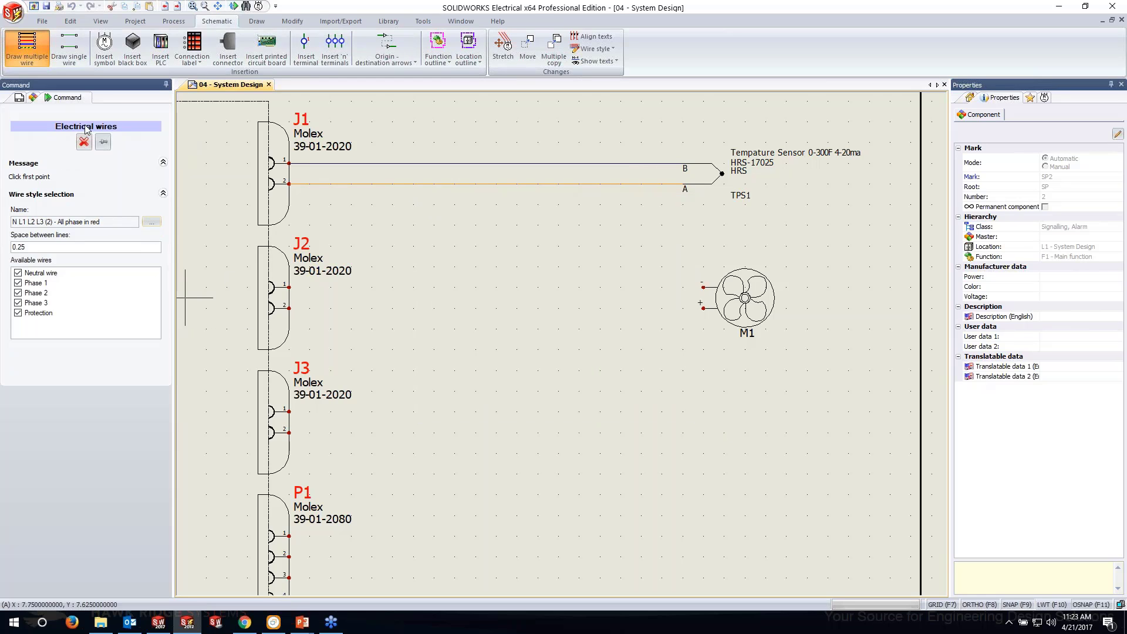
key(Escape)
Start a single wire for the fan and open the wire style selection to browse the AWG groups.
click(66, 47)
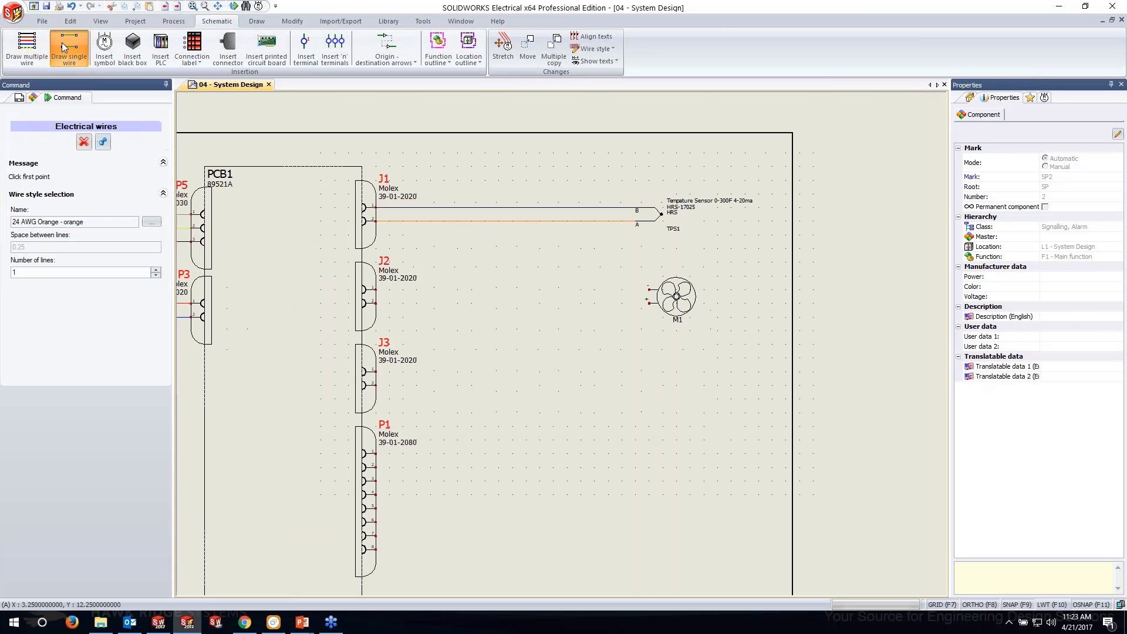
click(152, 221)
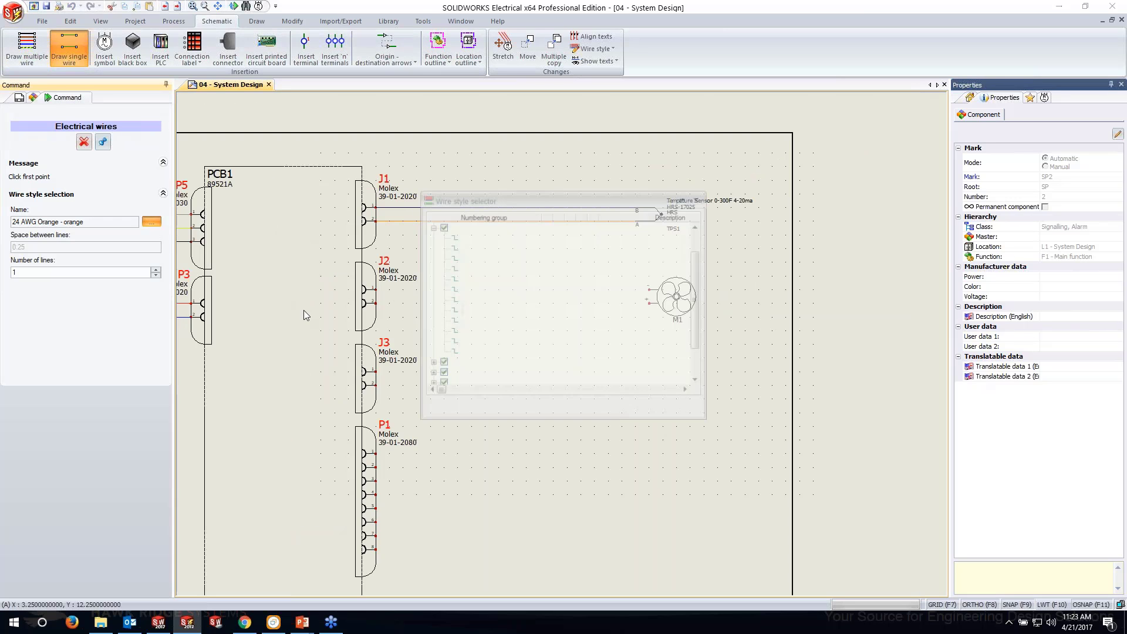
scroll(504, 350, down, 2)
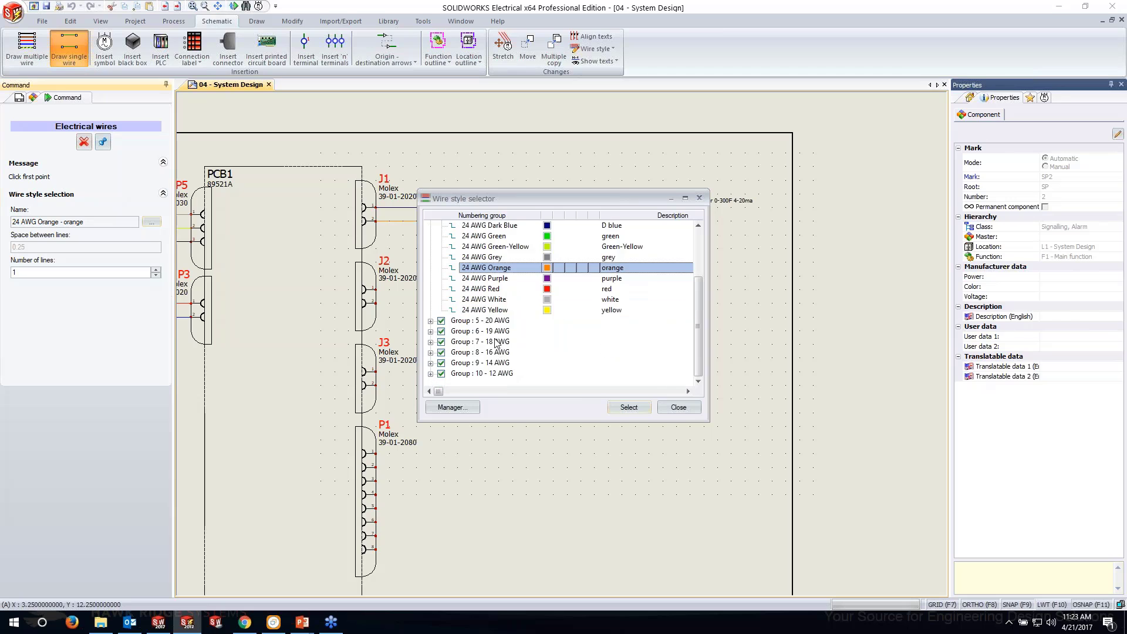
Draw an 18 AWG Blue wire from the upper pin of connector J2 to the negative terminal of fan M1.
click(497, 343)
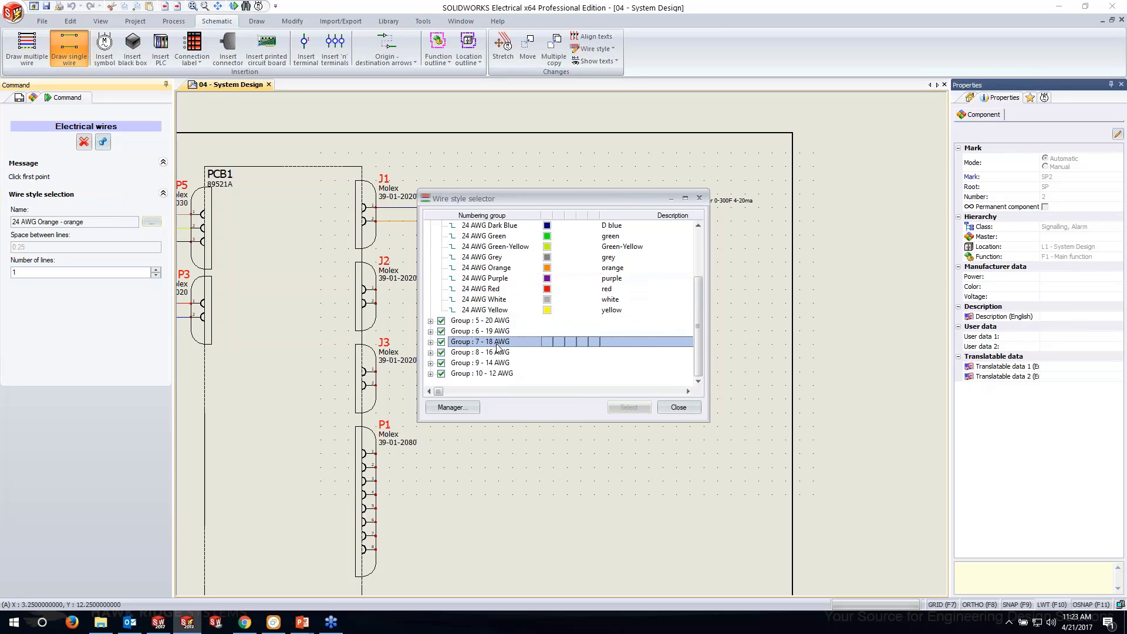
click(430, 342)
click(481, 268)
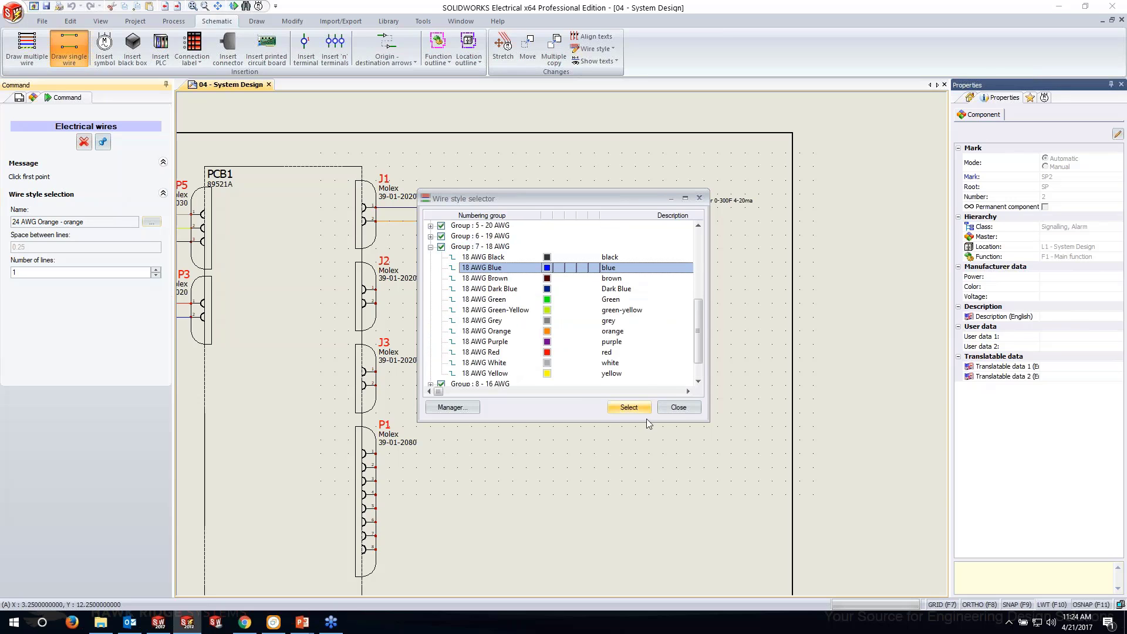
click(629, 407)
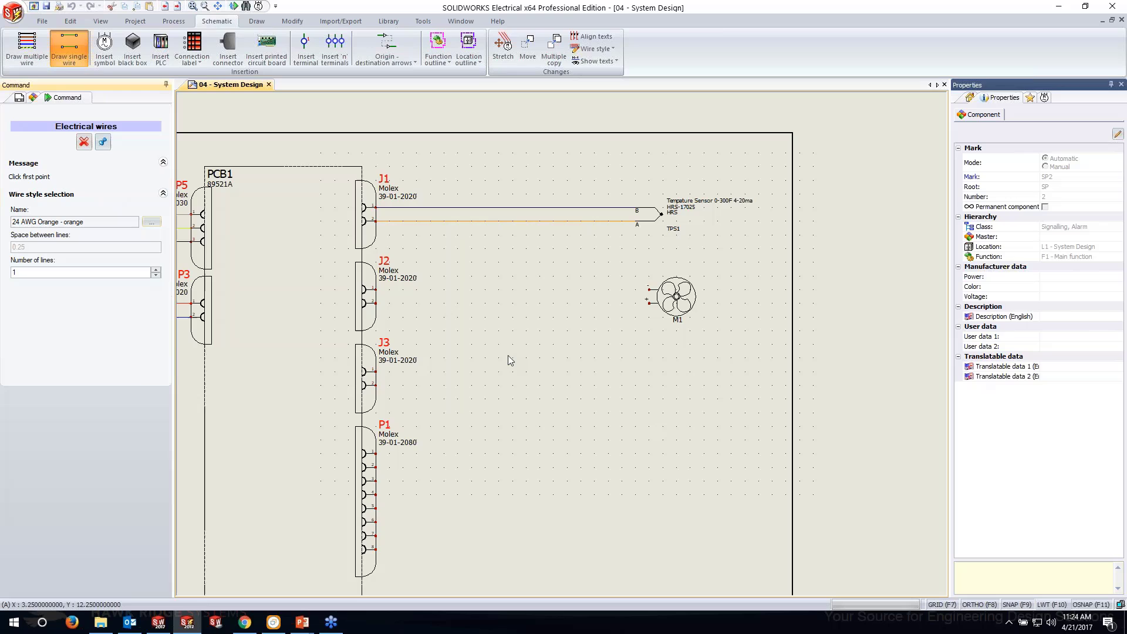
click(378, 289)
click(649, 289)
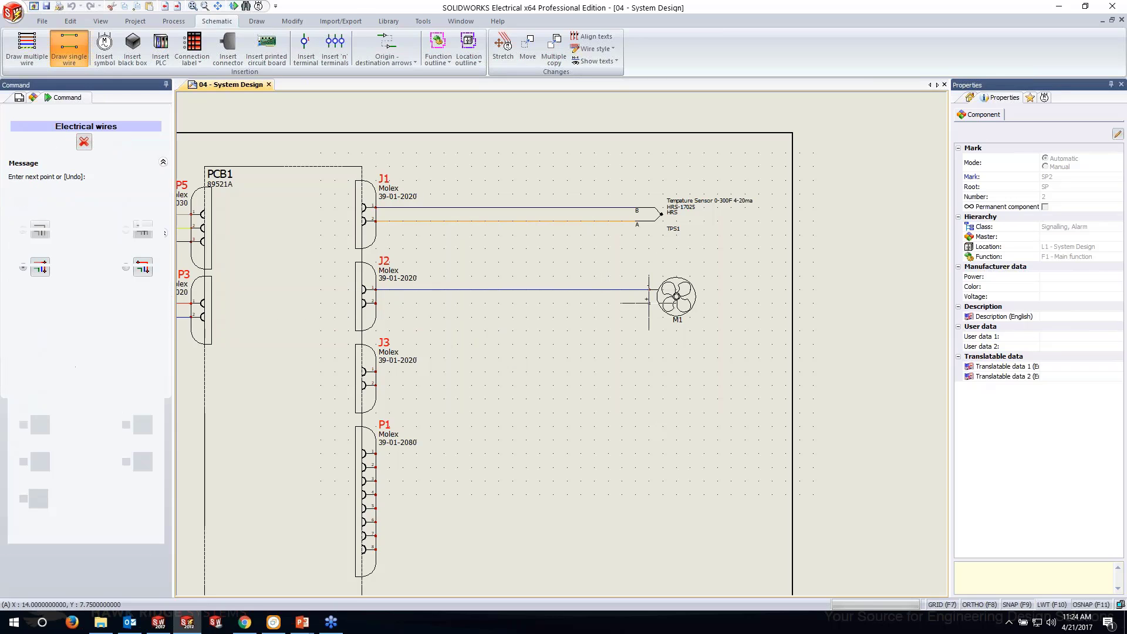
Draw an 18 AWG Red wire from the lower pin of connector J2 to the positive terminal of fan M1.
click(151, 221)
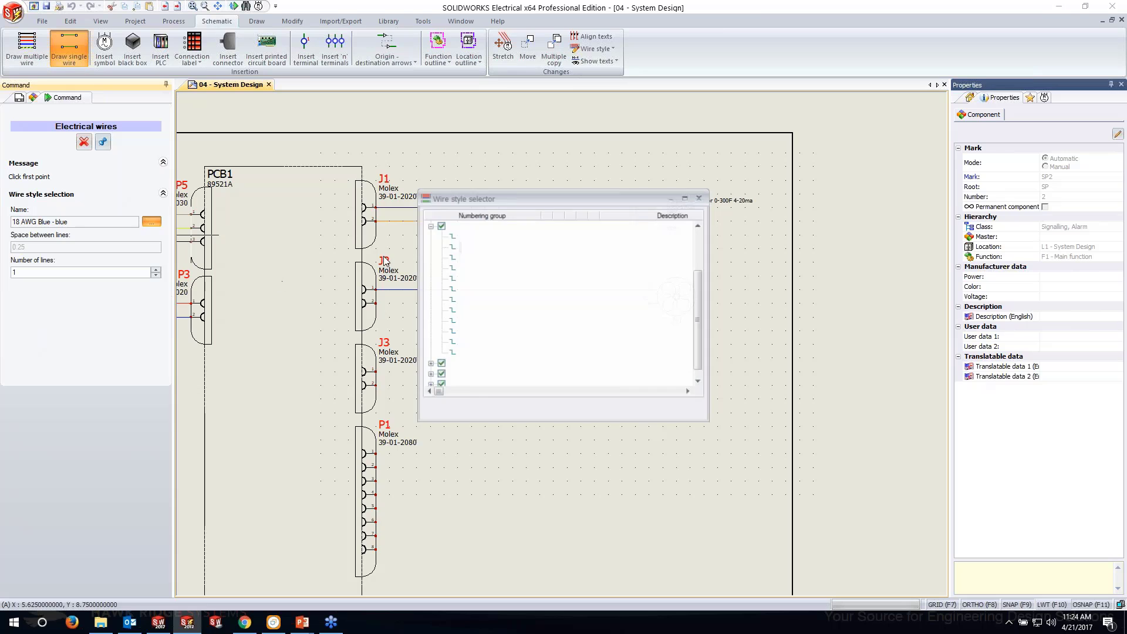
click(487, 331)
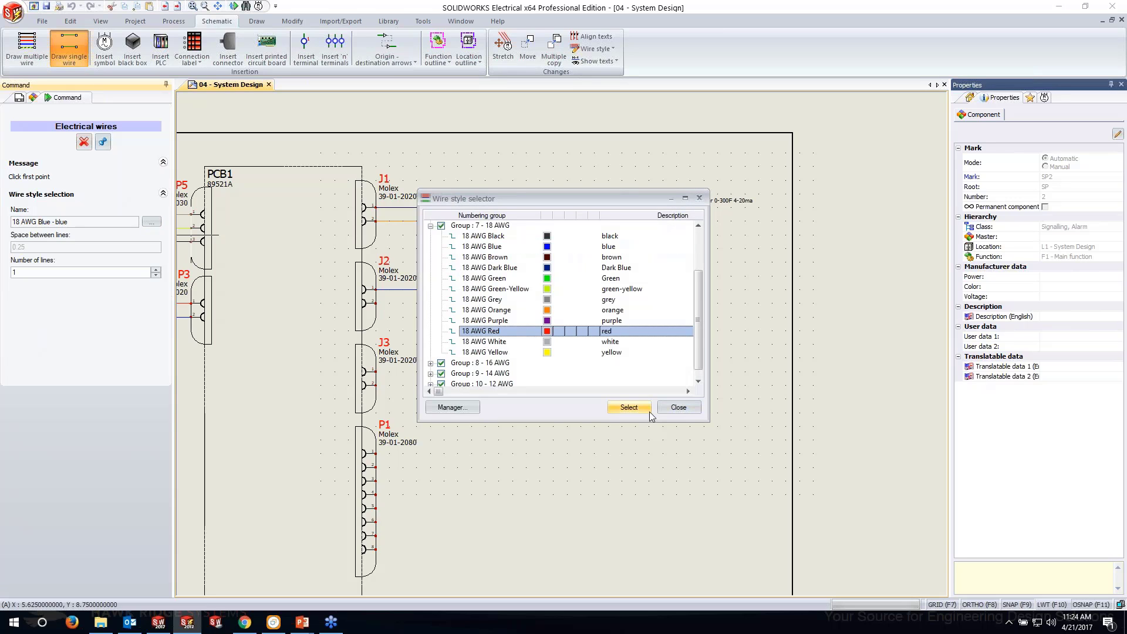
click(629, 407)
click(375, 303)
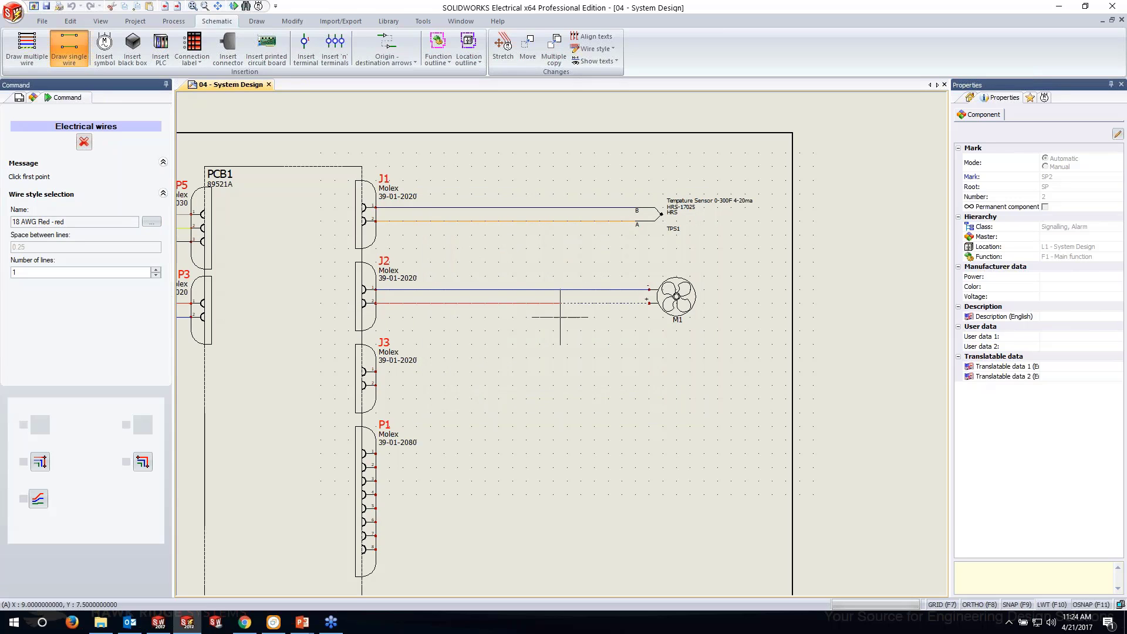
click(649, 303)
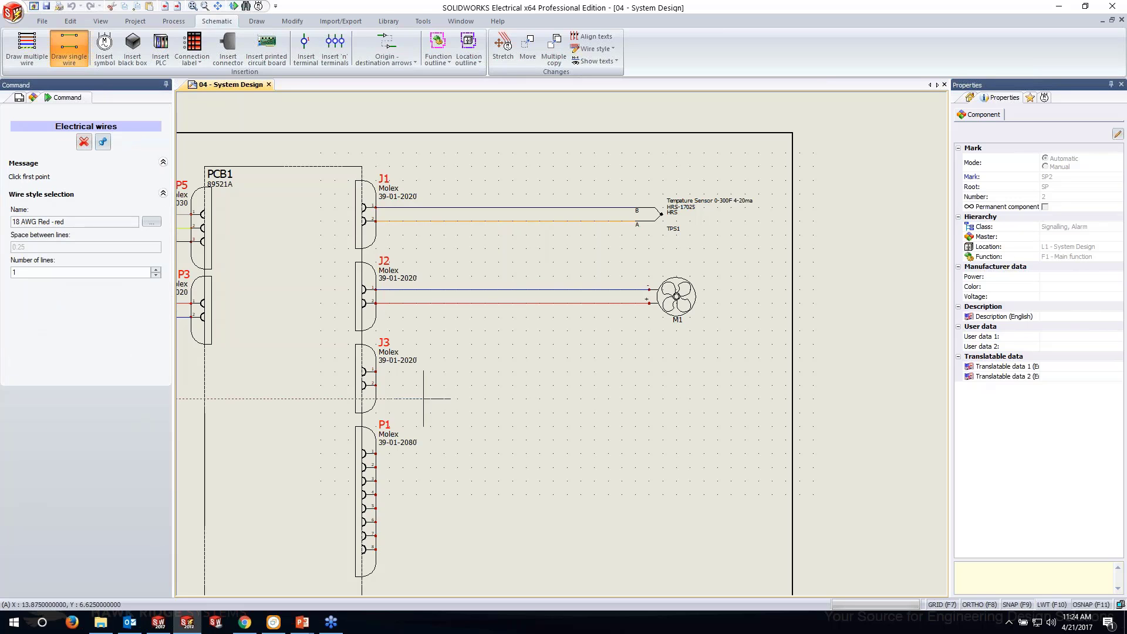
scroll(423, 397, down, 1)
middle_drag(562, 469, 573, 393)
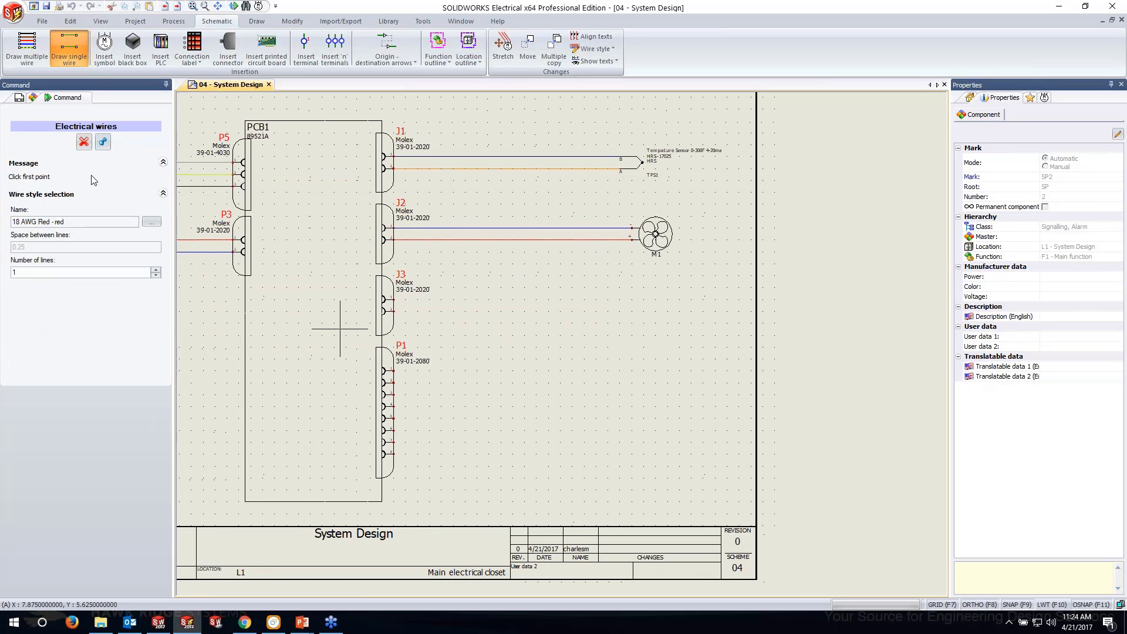
click(85, 141)
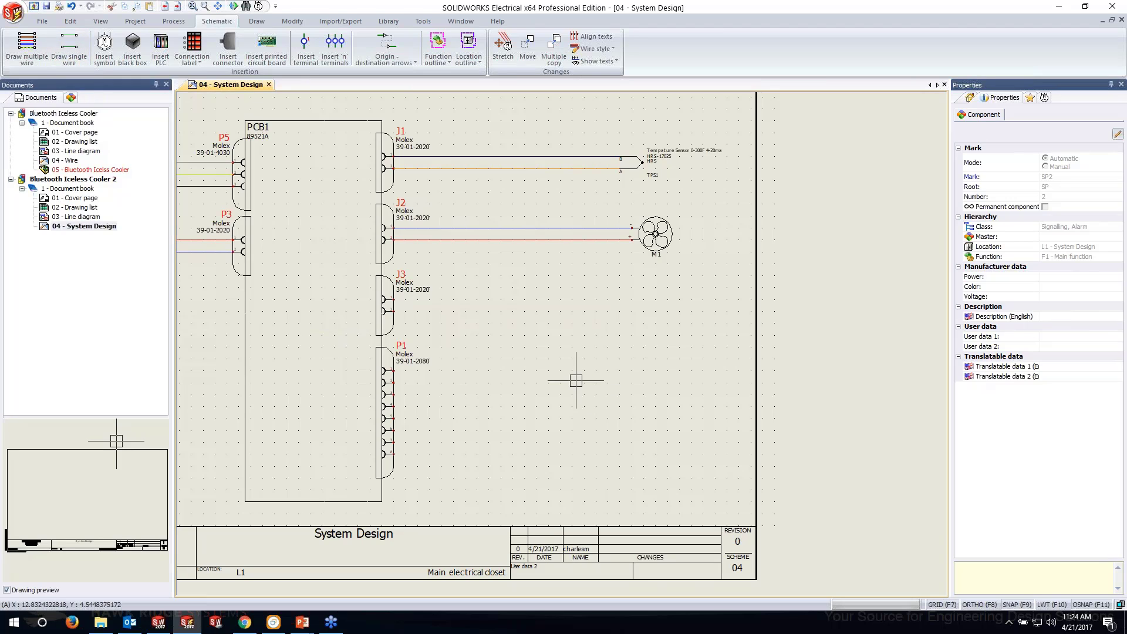
Insert a rectangular black box just below fan M1 and set its mark root to TEC.
click(125, 48)
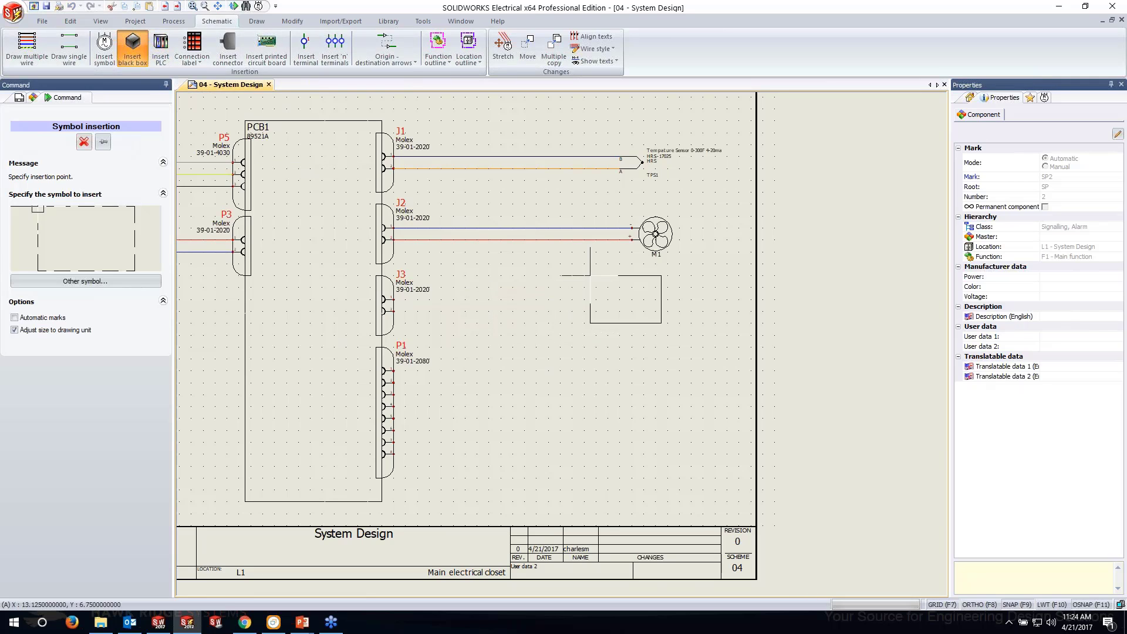
click(596, 269)
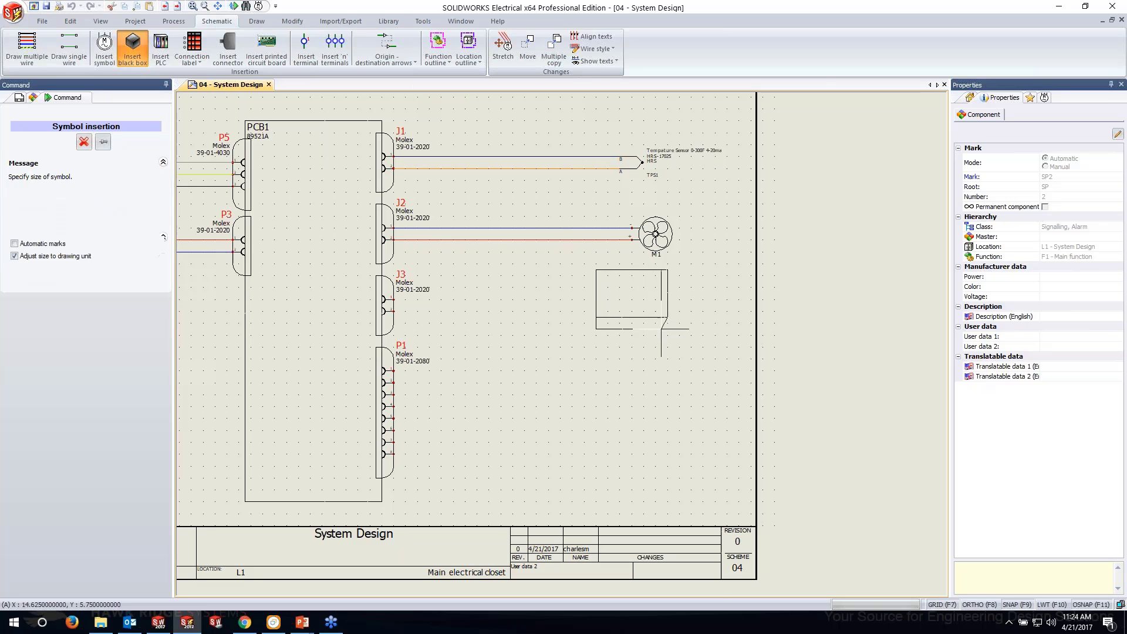
click(680, 337)
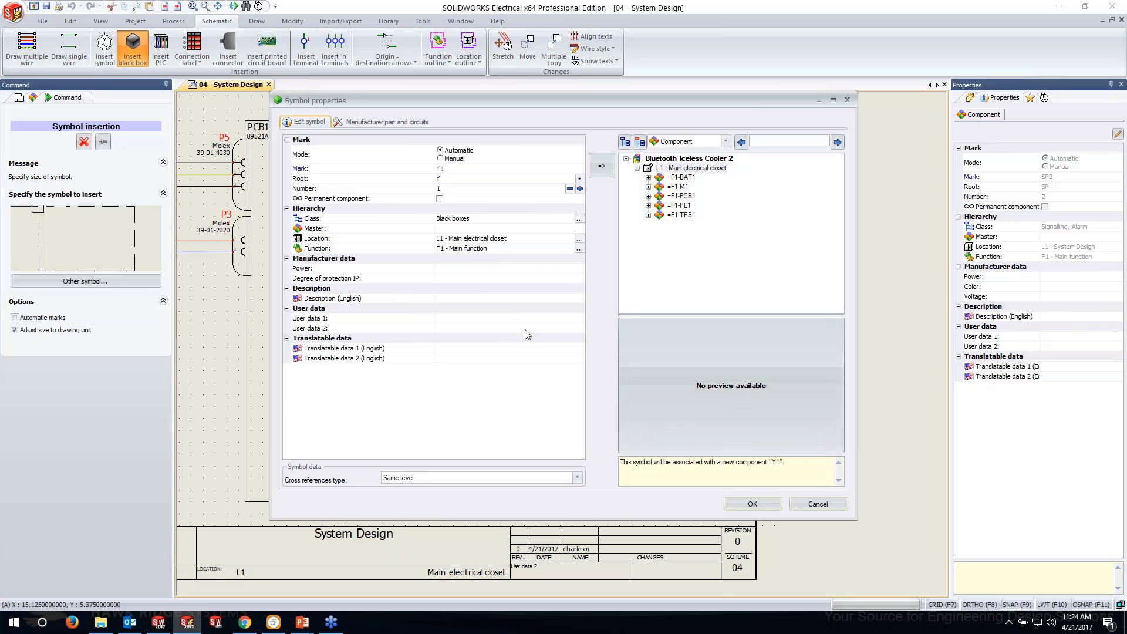
click(439, 178)
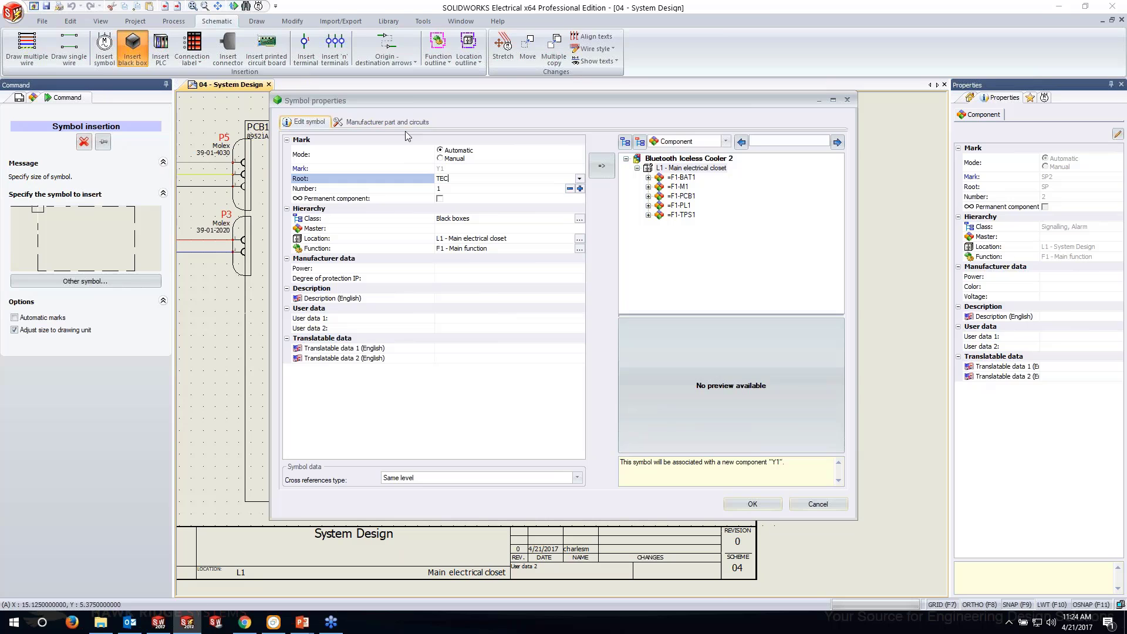
Search the HRS parts without the class filter and assign the Thermal Electric Cooler 4202017TEC to the black box.
click(418, 122)
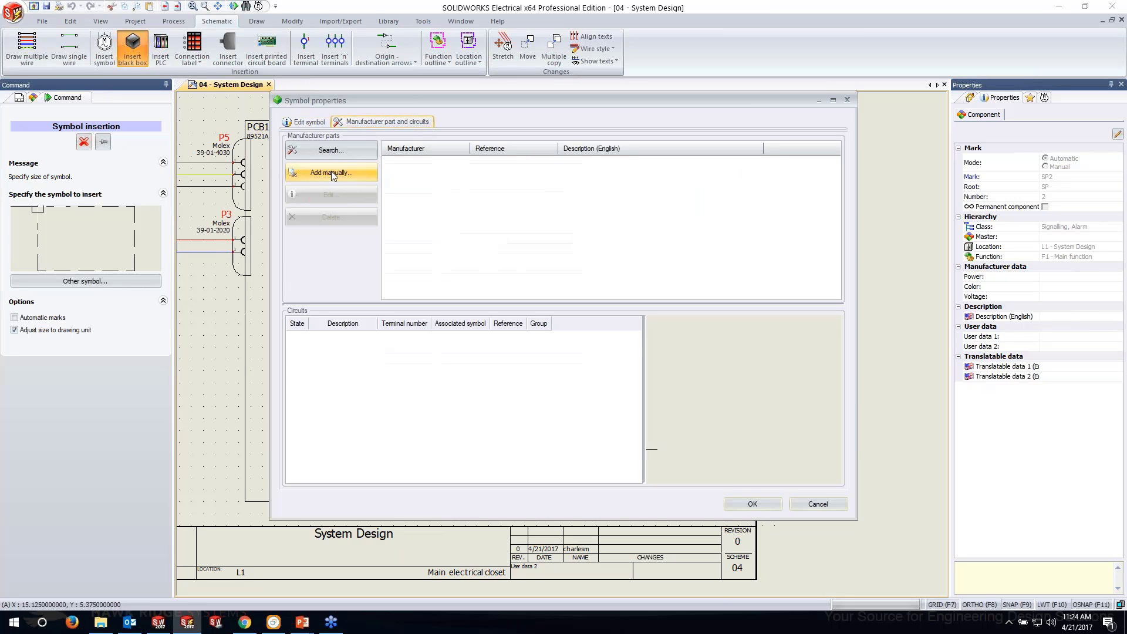
click(330, 150)
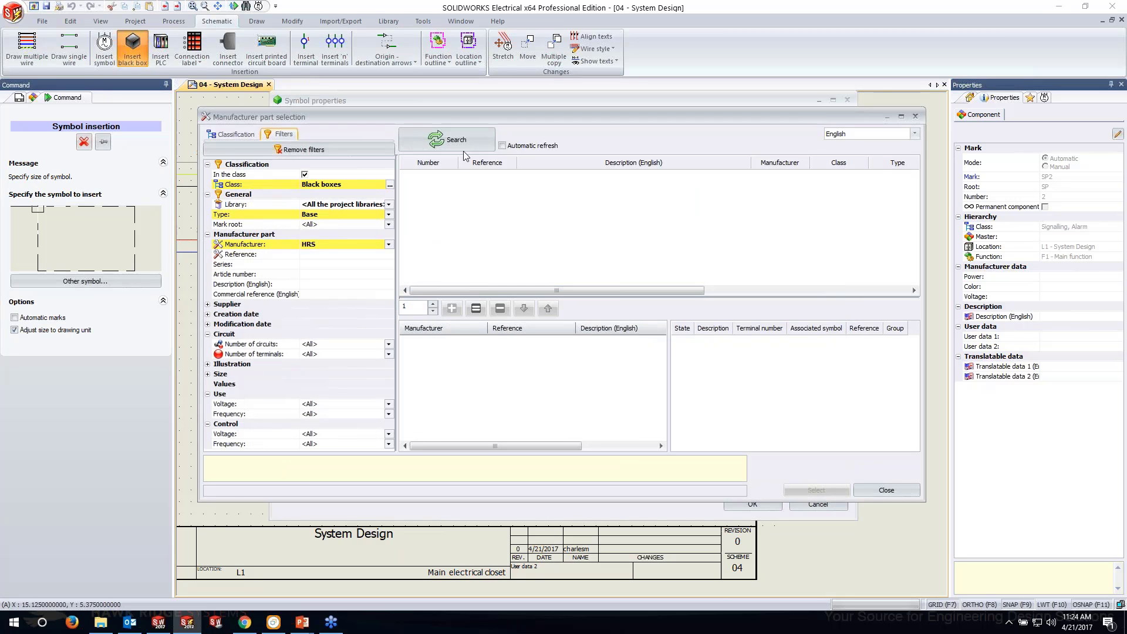
click(462, 146)
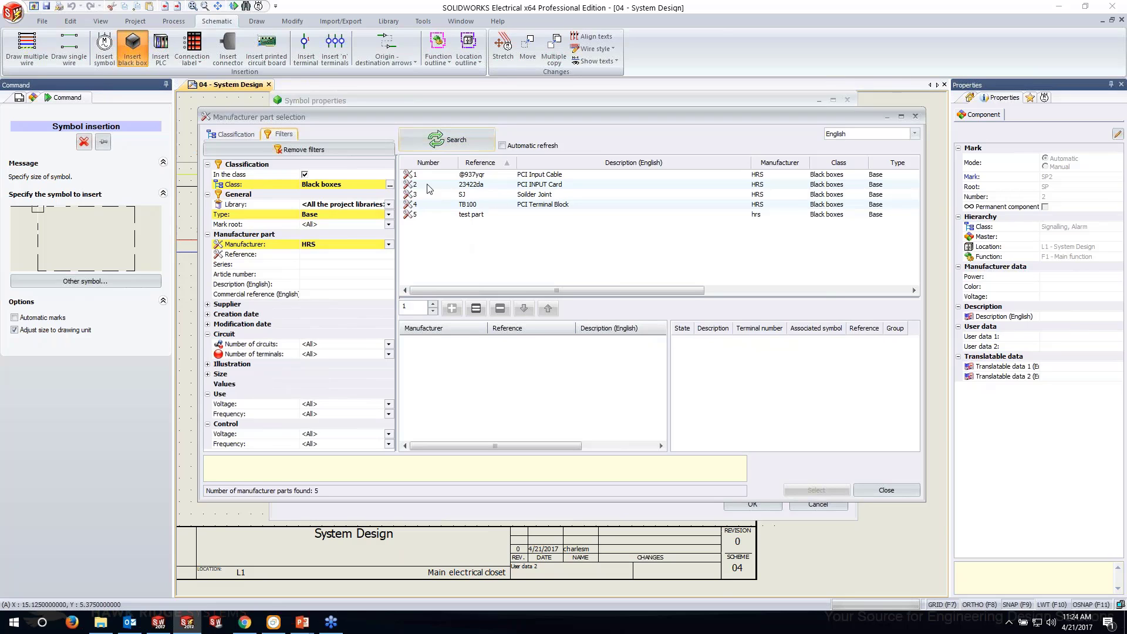
click(304, 174)
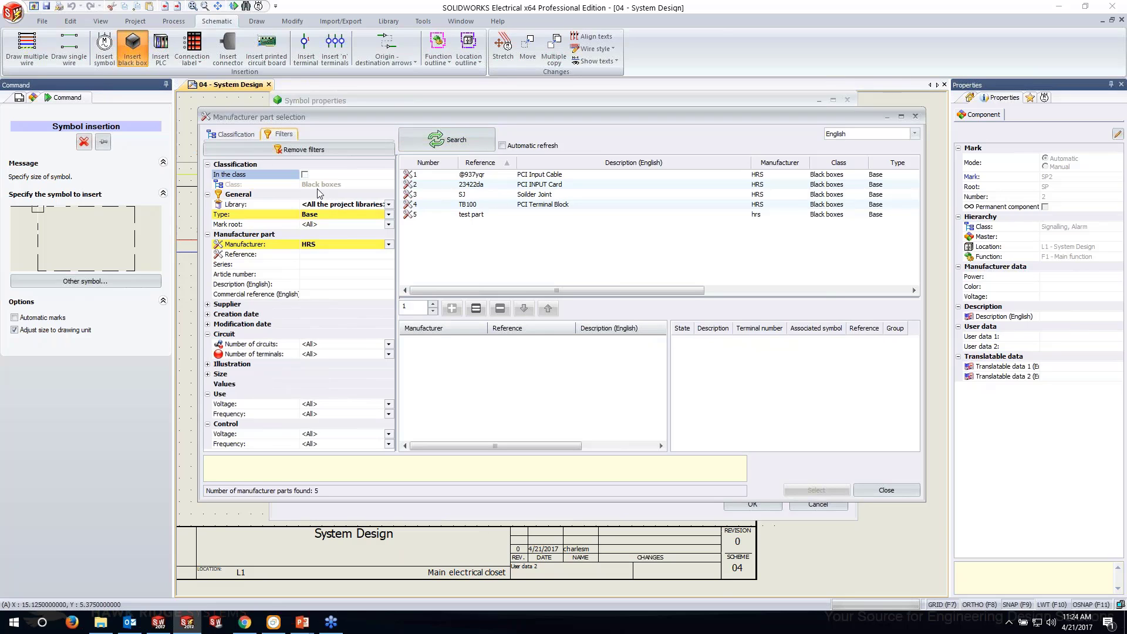
click(425, 147)
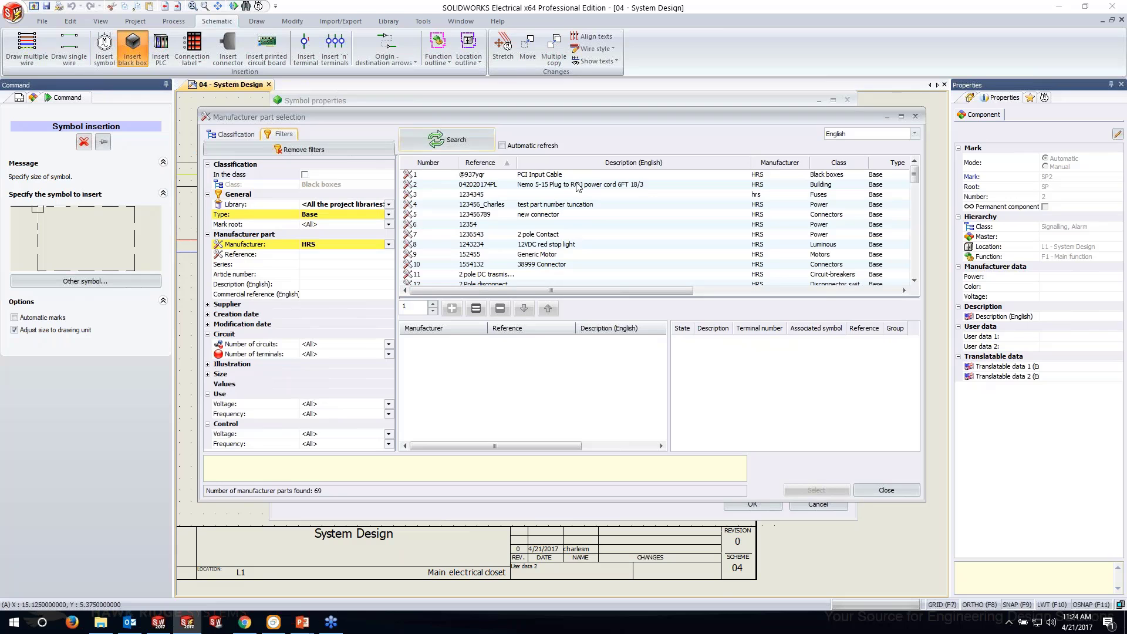
scroll(578, 187, down, 4)
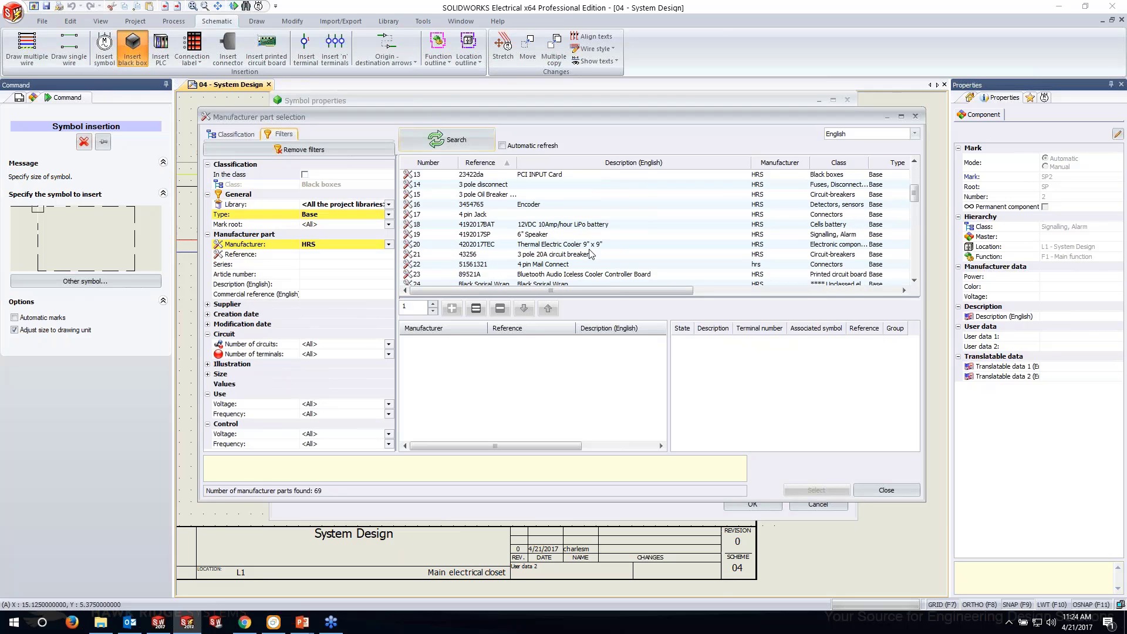
click(562, 245)
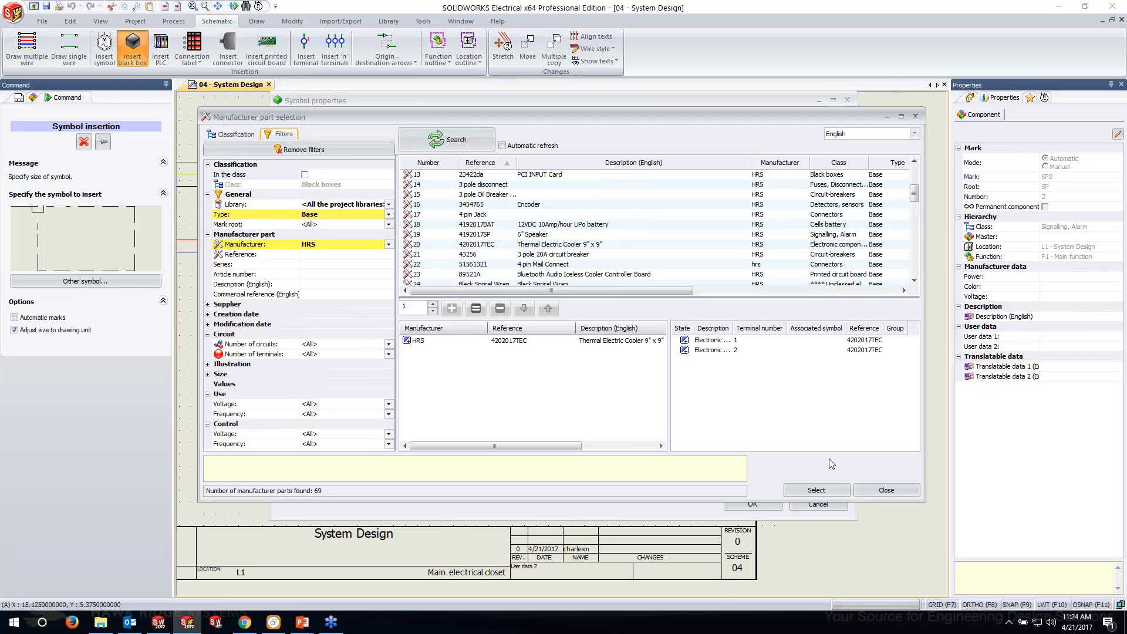
click(816, 490)
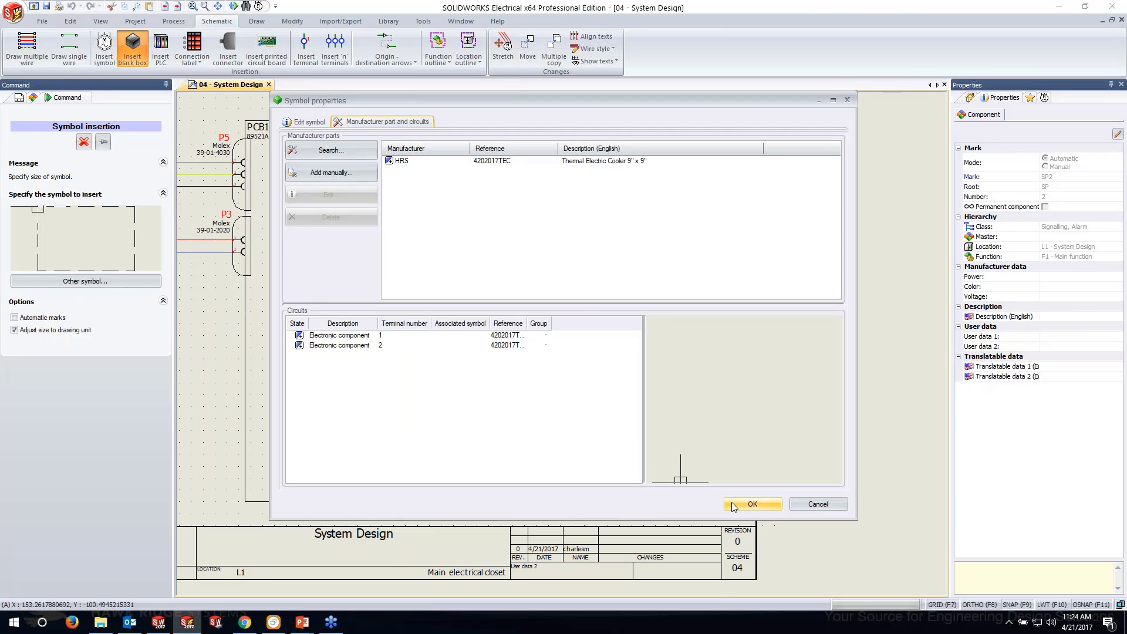
click(752, 503)
Create a new connector using the Molex part 50-36-1687, filtering the connector parts to 2 circuits.
scroll(517, 298, up, 3)
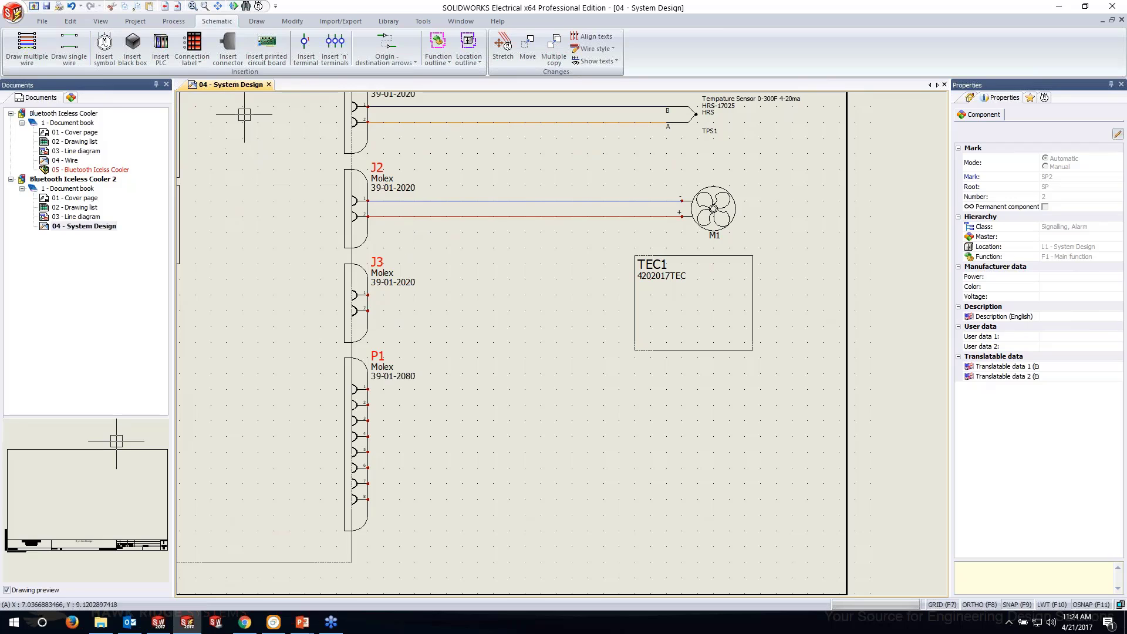
click(227, 47)
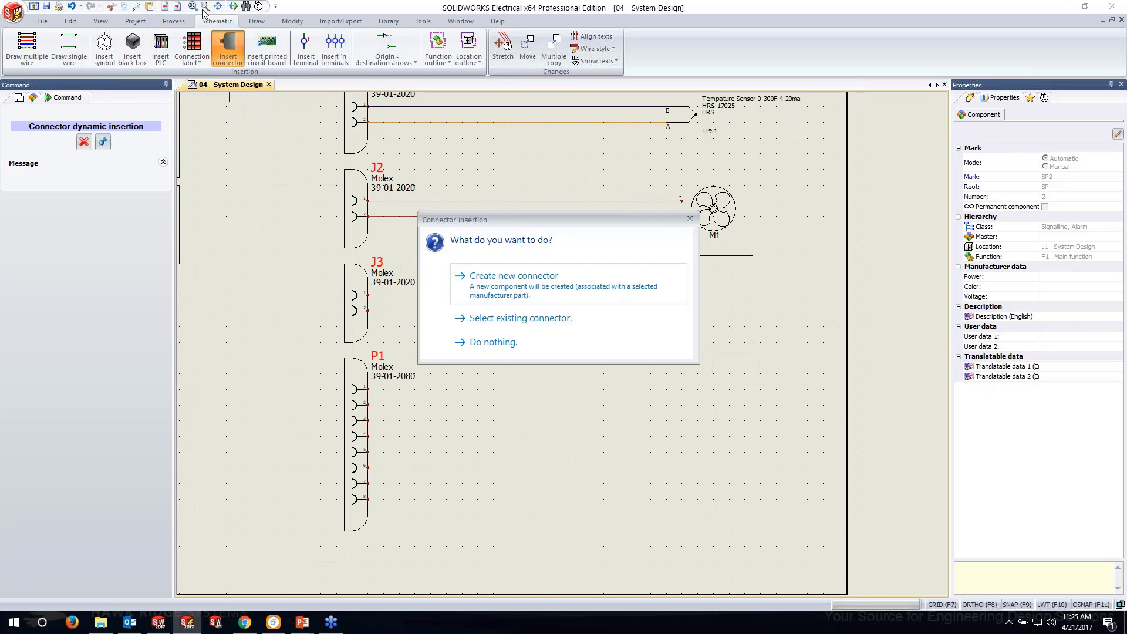
click(546, 277)
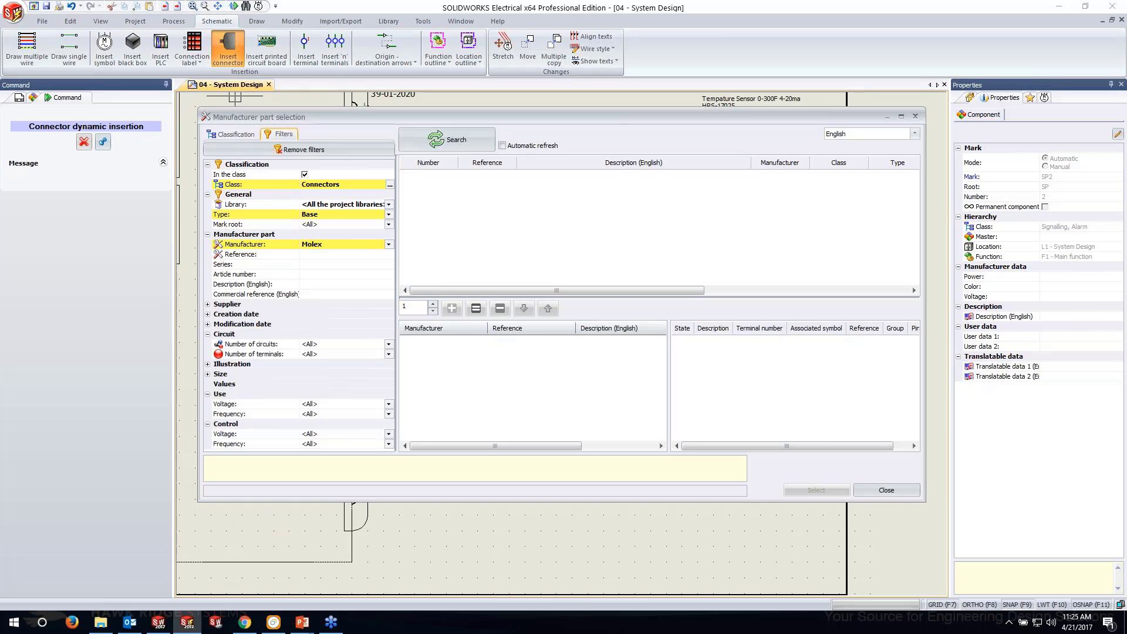
click(388, 344)
click(311, 376)
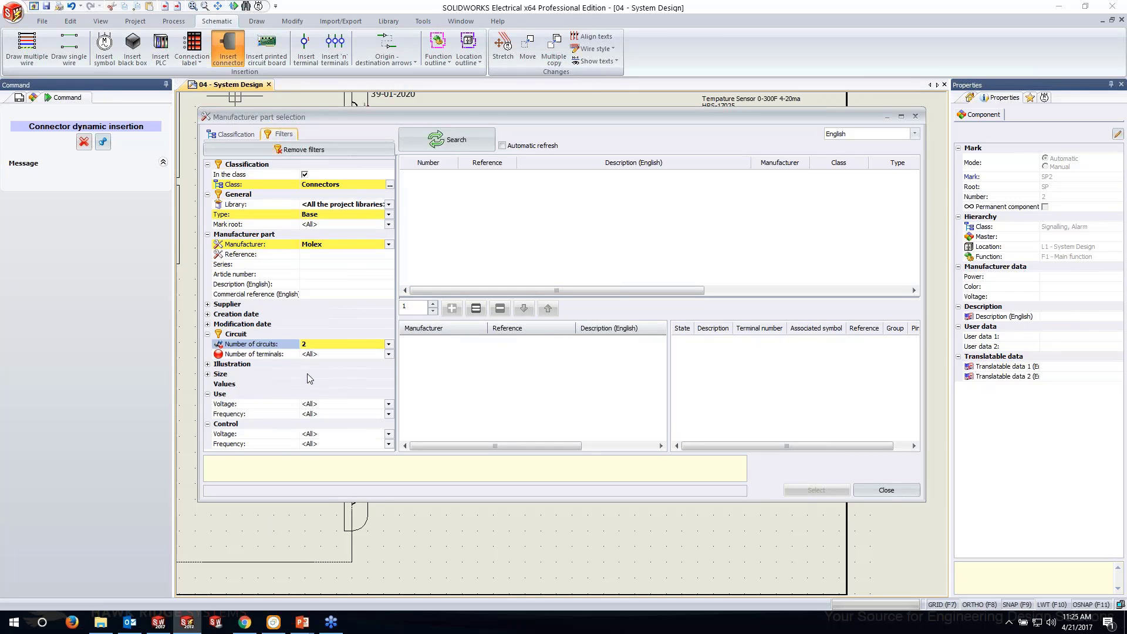
click(453, 145)
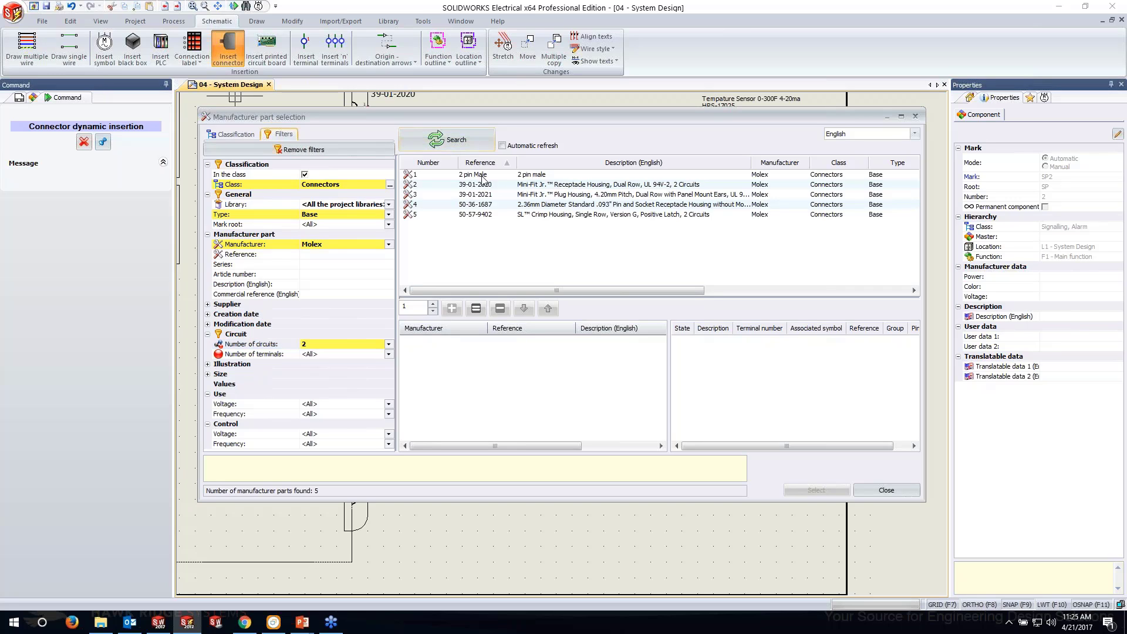
click(485, 204)
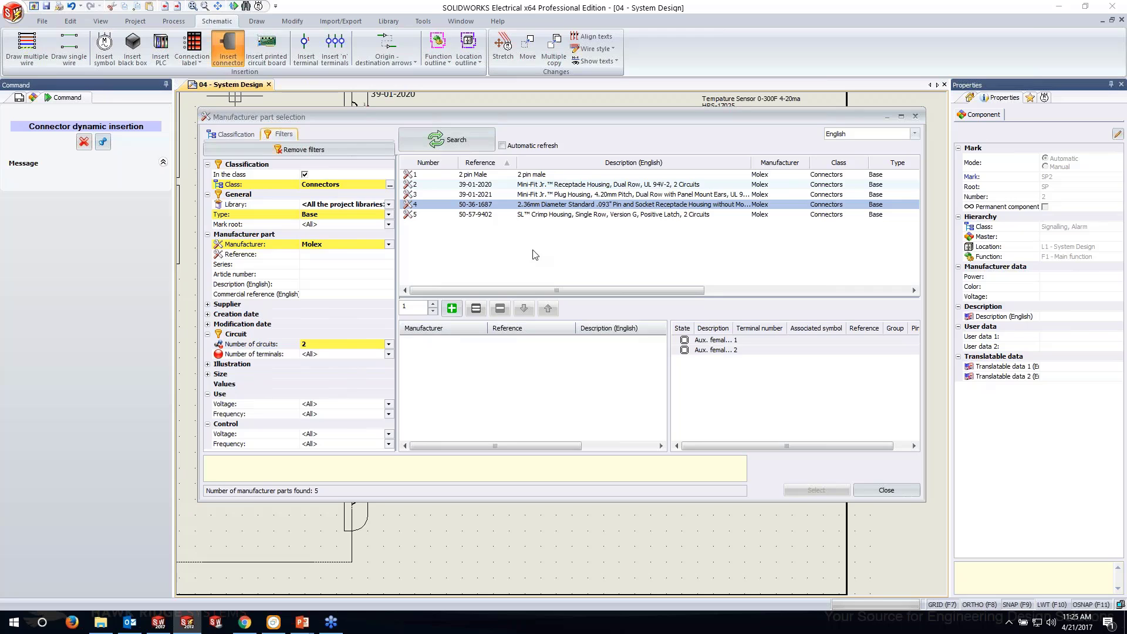
click(451, 308)
click(809, 487)
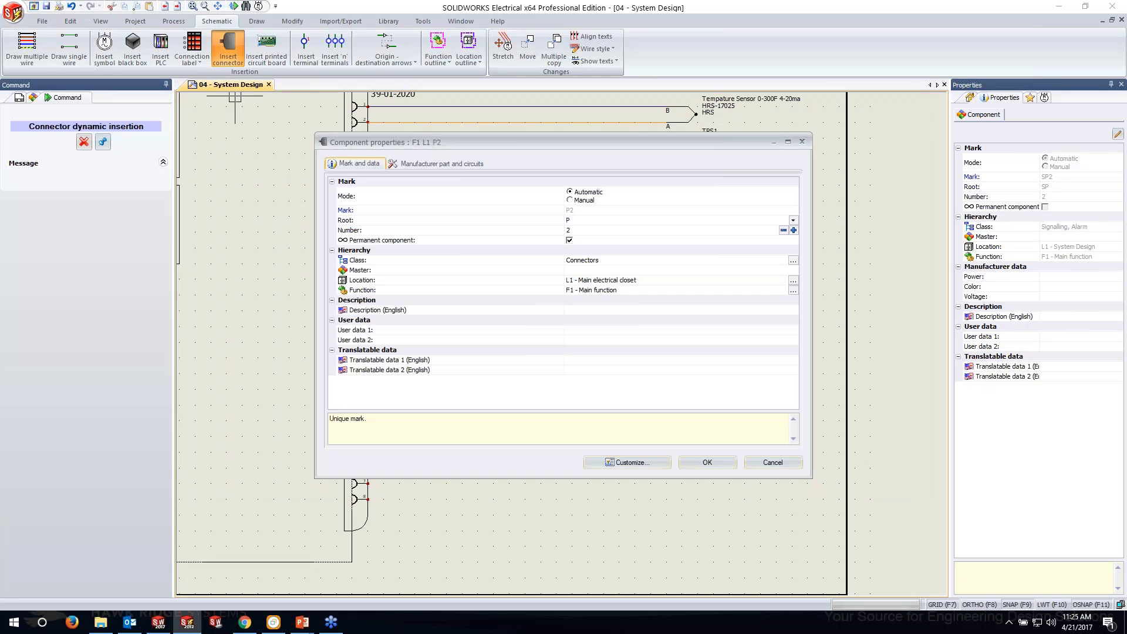
Set the new connector's mark number to 7, keeping root P, and accept its component properties.
click(577, 222)
click(572, 231)
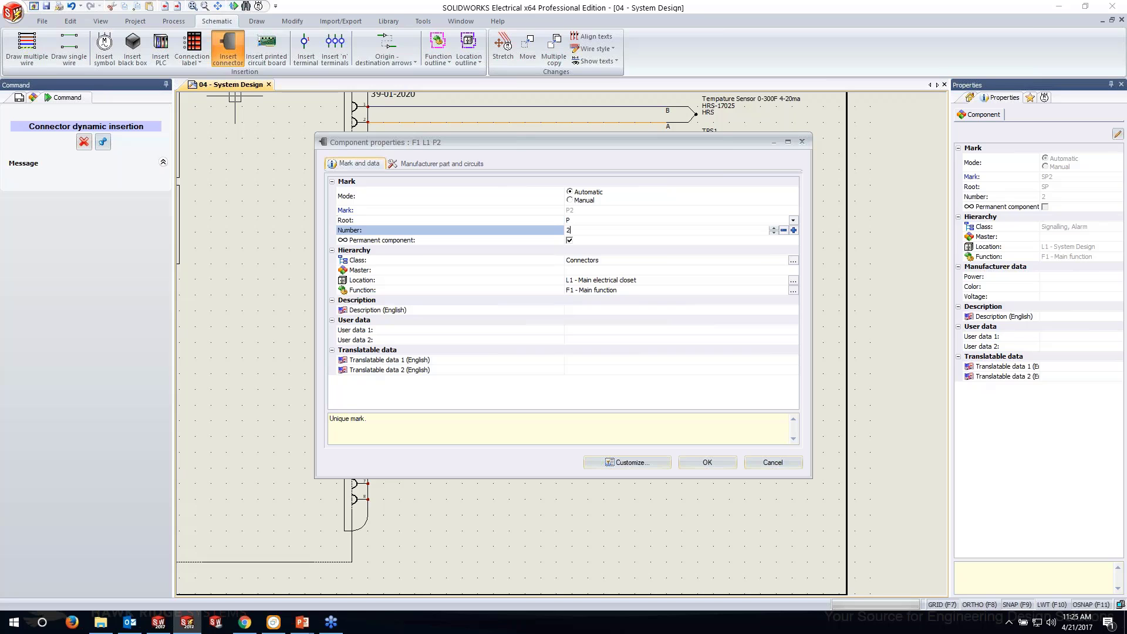
drag(469, 152, 582, 240)
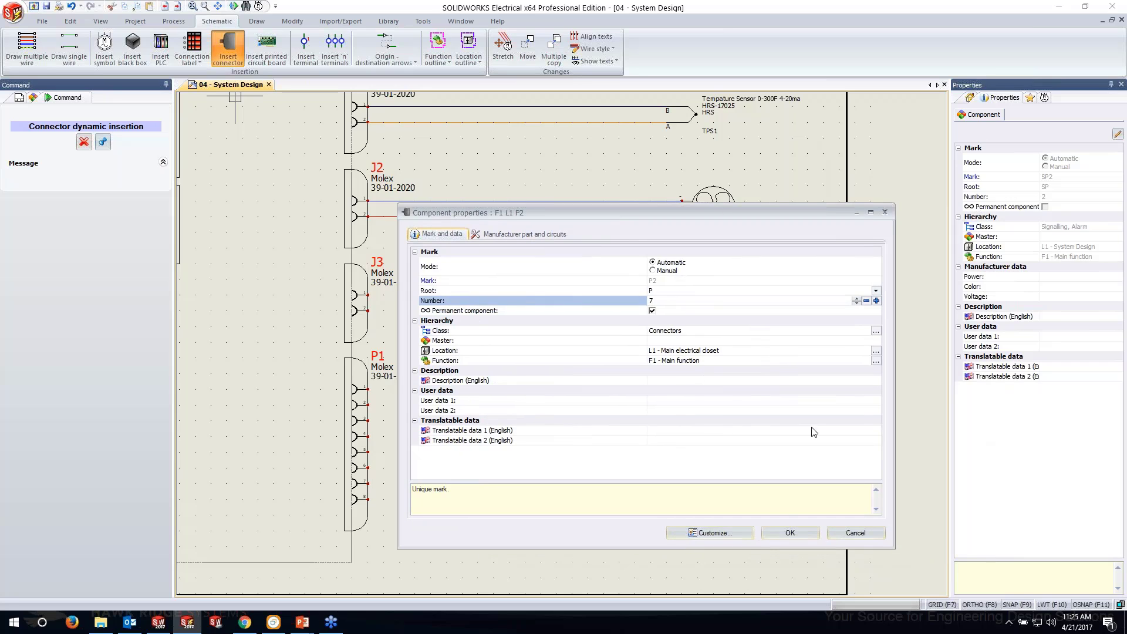
click(793, 531)
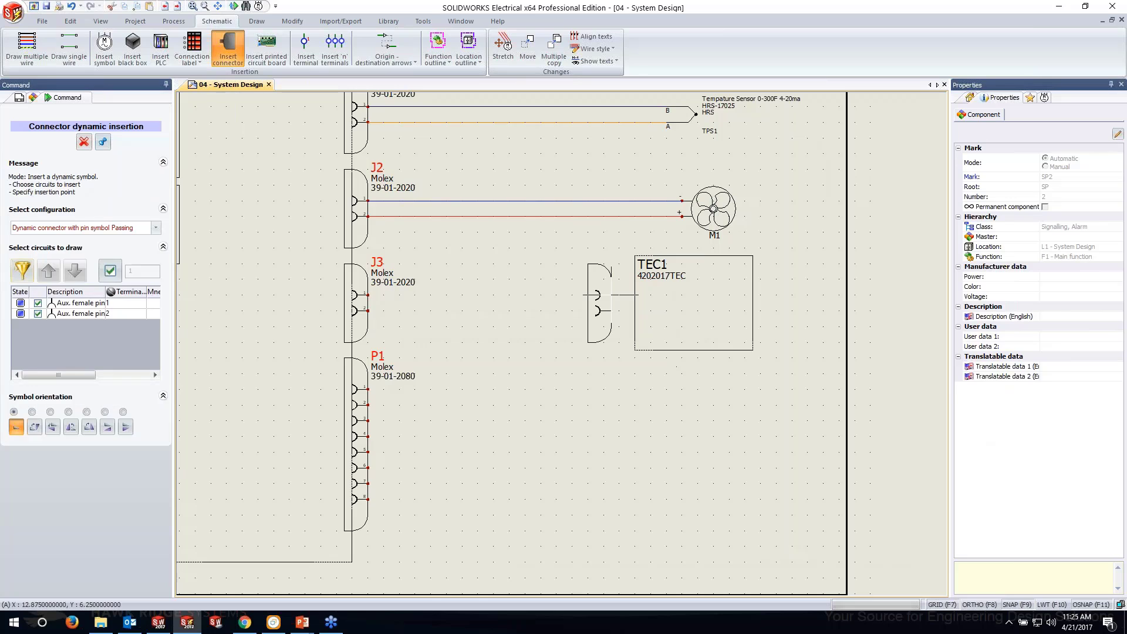
Orient the two-pin connector so its pins face J3, with pin 1 above pin 2, and place it on TEC1's left edge.
key(space)
key(space)
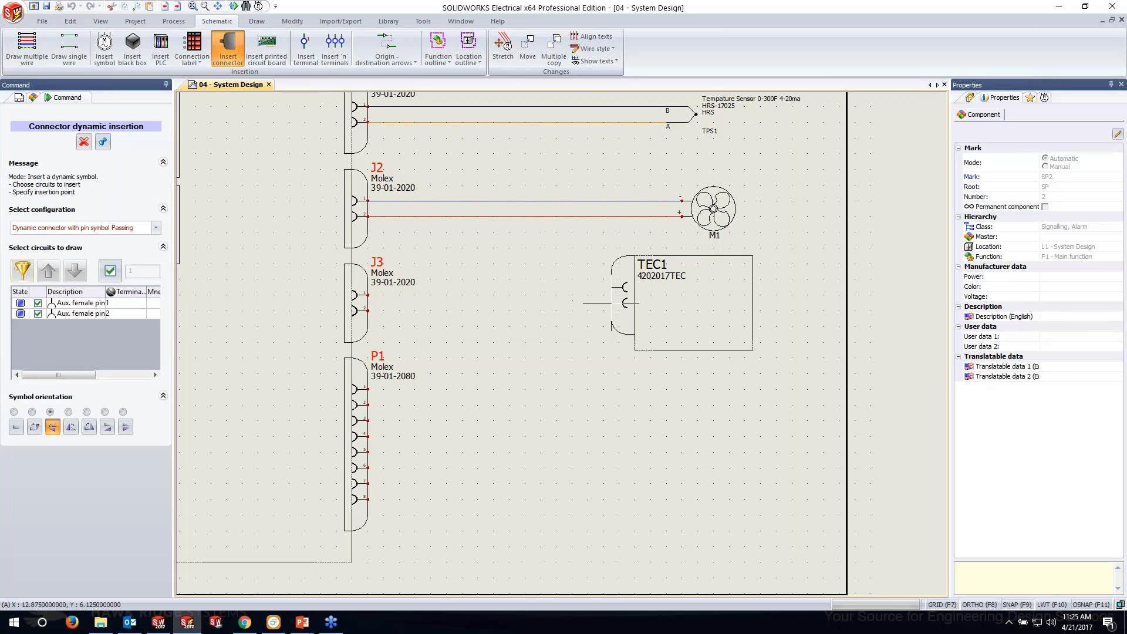
key(space)
key(space)
key(space)
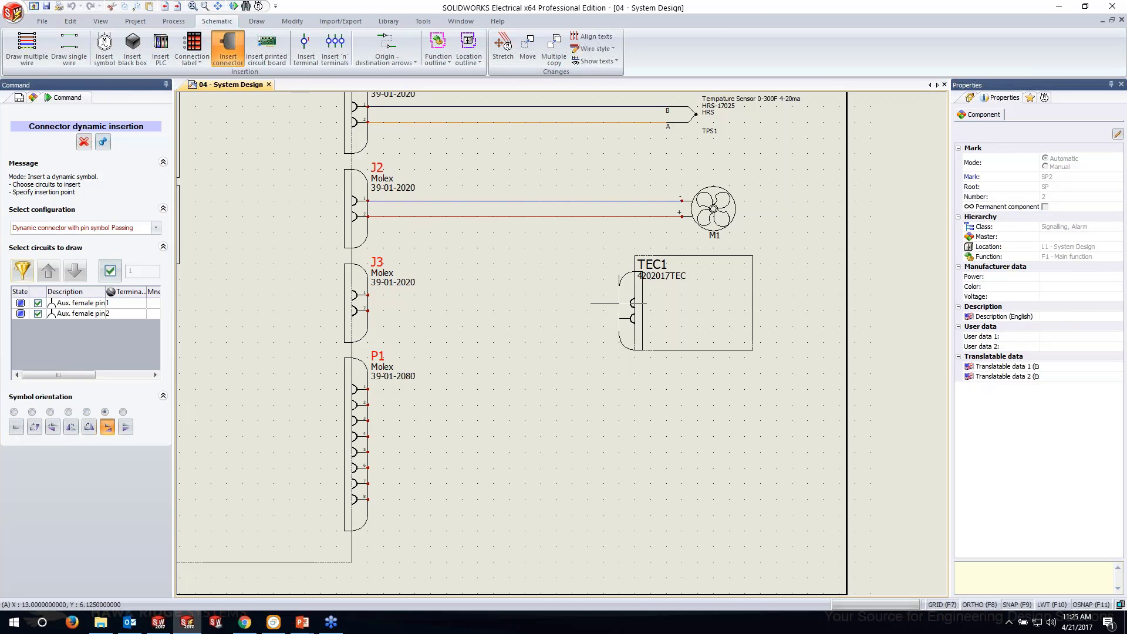
click(633, 303)
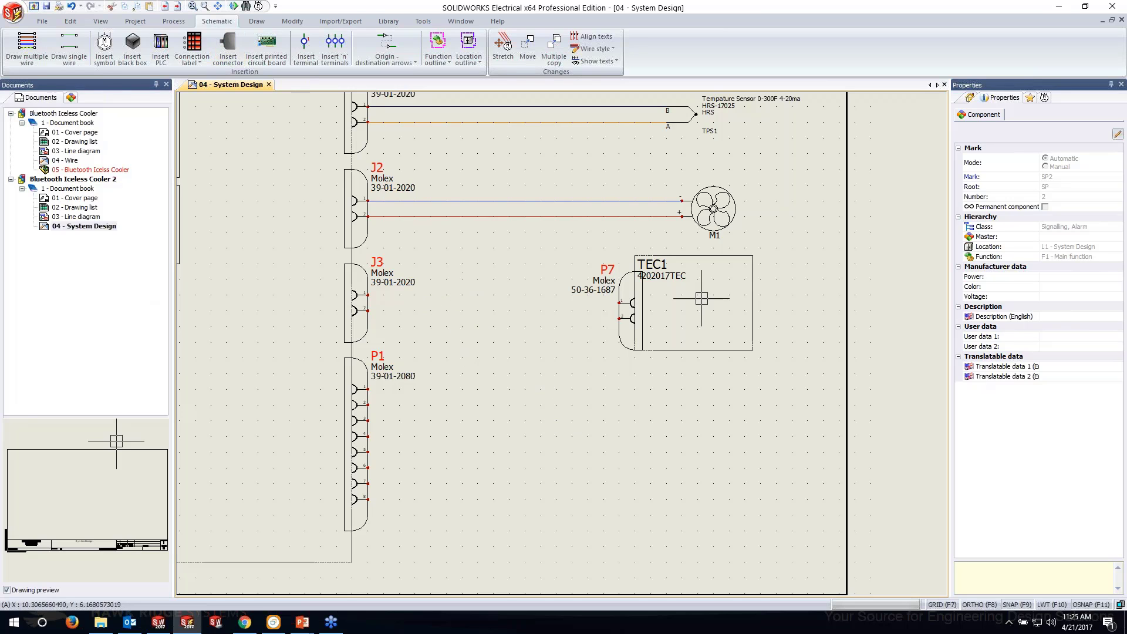
Draw a single 18 AWG Red wire from pin 1 of connector J3 to pin 1 of TEC1's connector P7.
scroll(648, 252, down, 3)
scroll(648, 273, up, 4)
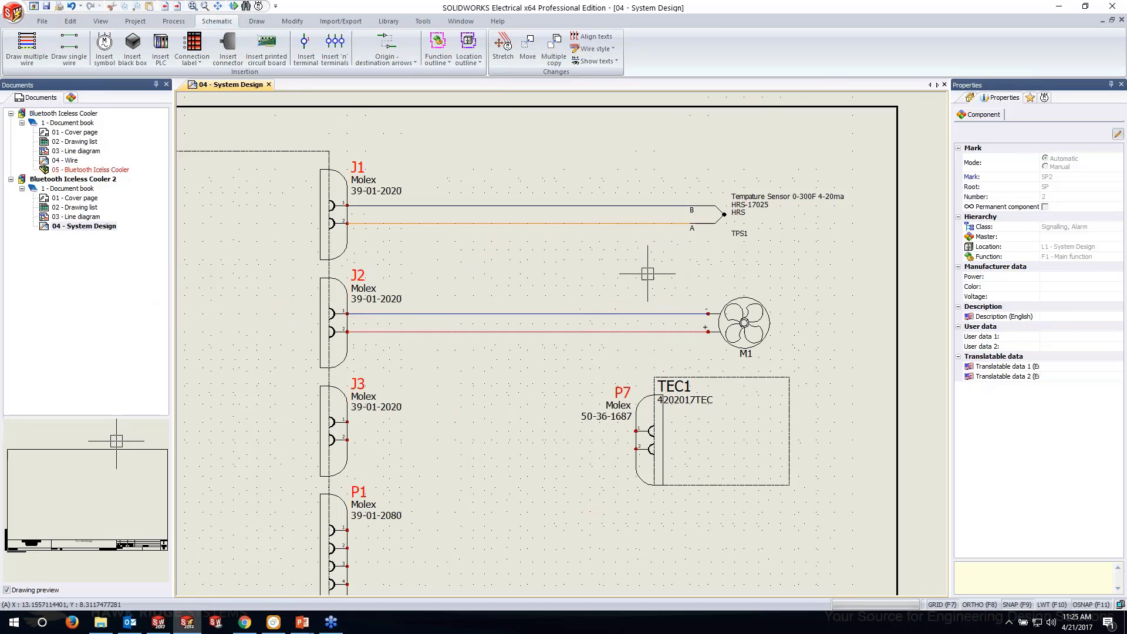
scroll(647, 273, up, 2)
scroll(756, 321, down, 1)
middle_drag(721, 412, 710, 319)
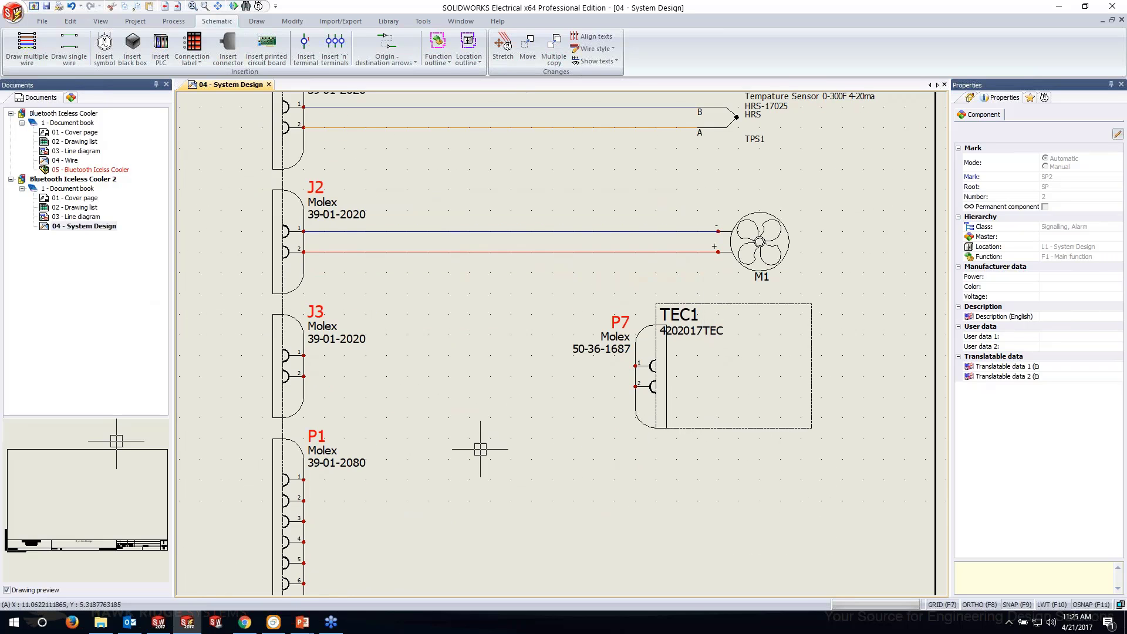
scroll(480, 449, down, 1)
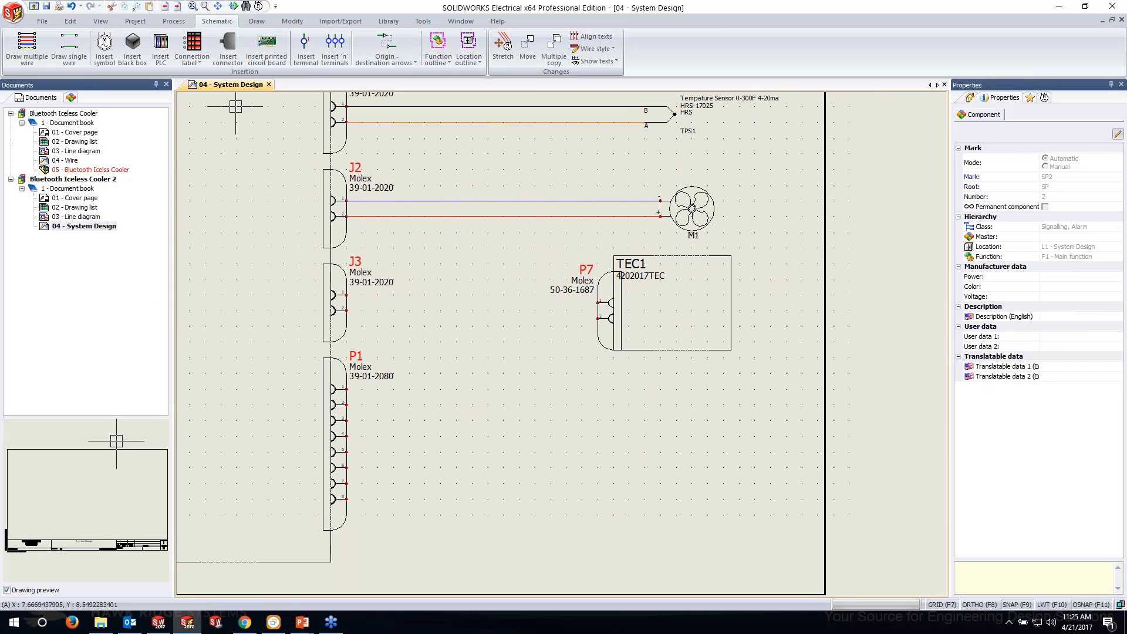
click(59, 41)
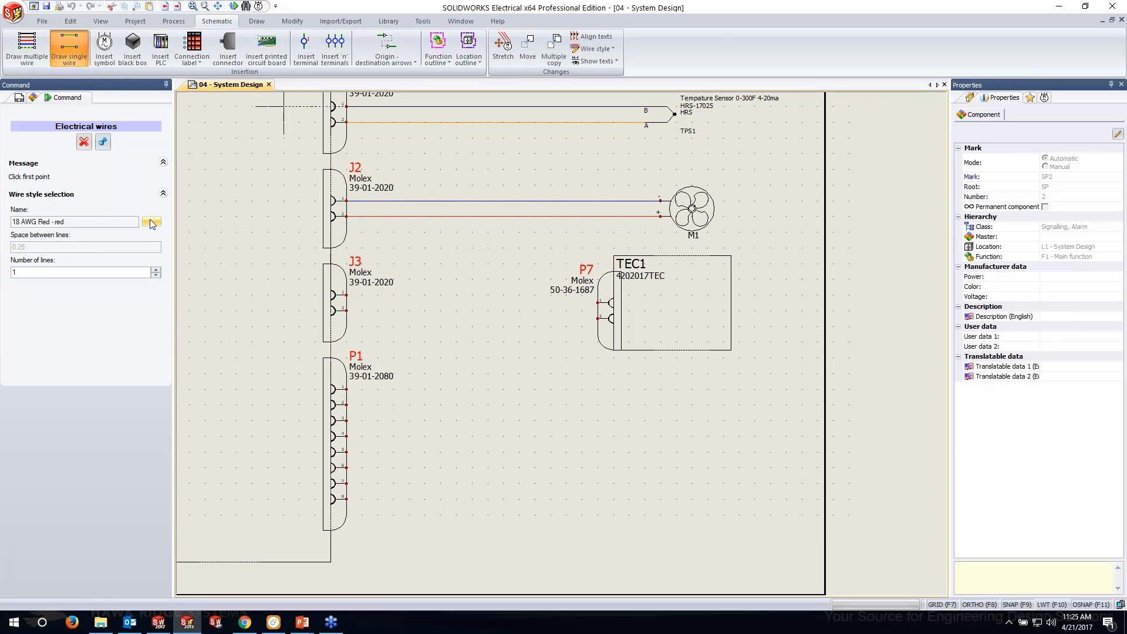
click(346, 294)
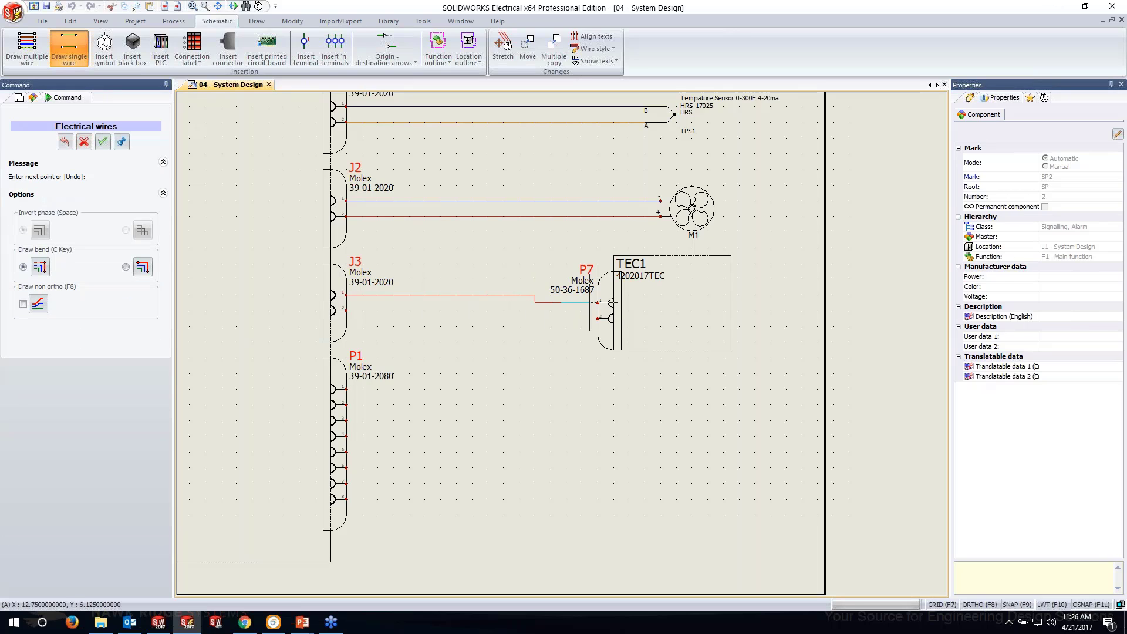
click(597, 302)
Switch the wire style to 18 AWG Black and wire J3's pin 2 to P7's pin 2.
click(148, 222)
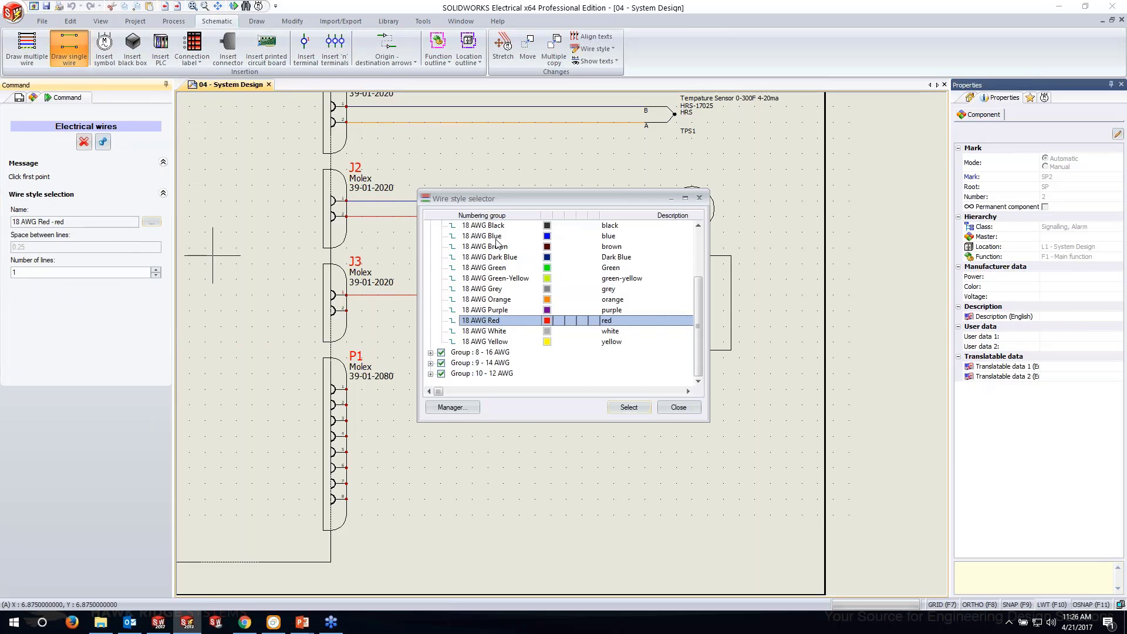
click(494, 228)
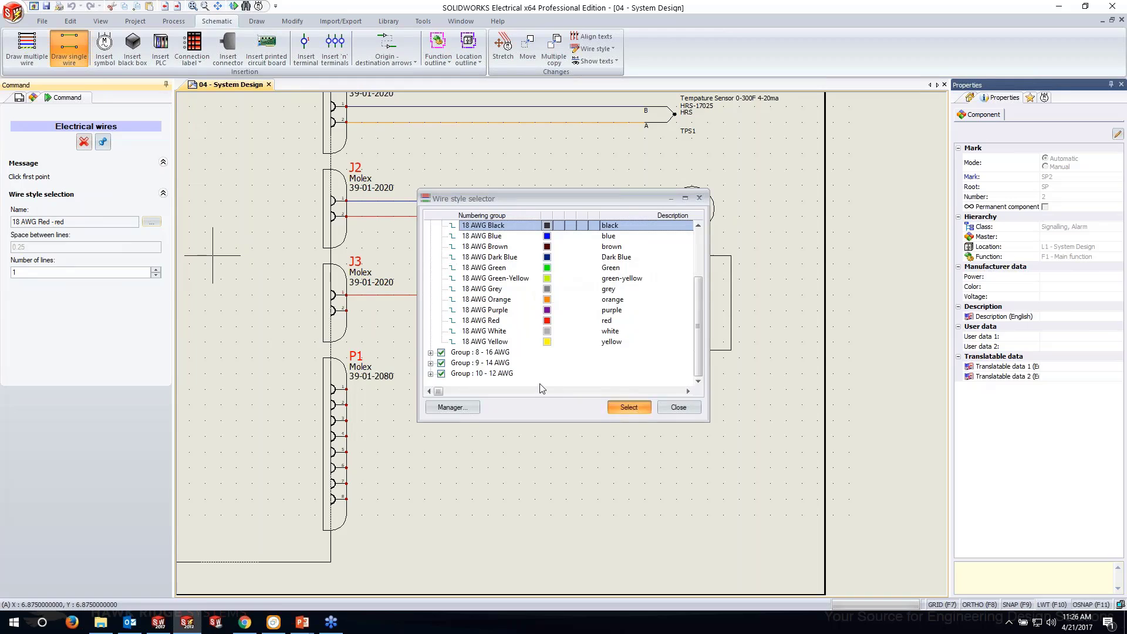
click(628, 406)
click(347, 310)
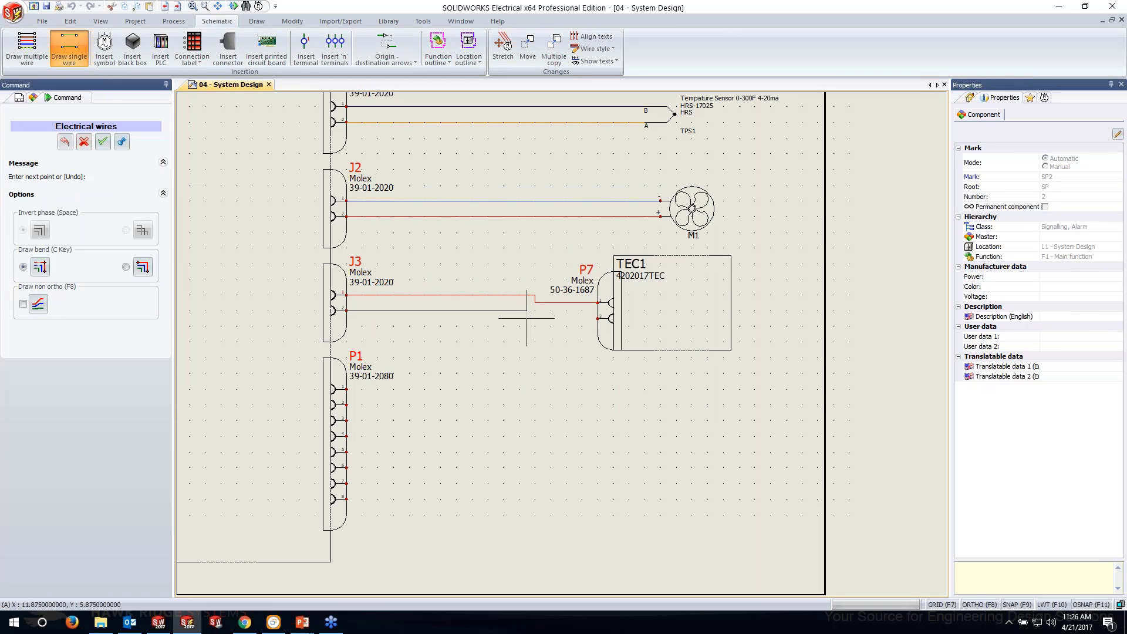
click(599, 319)
key(Escape)
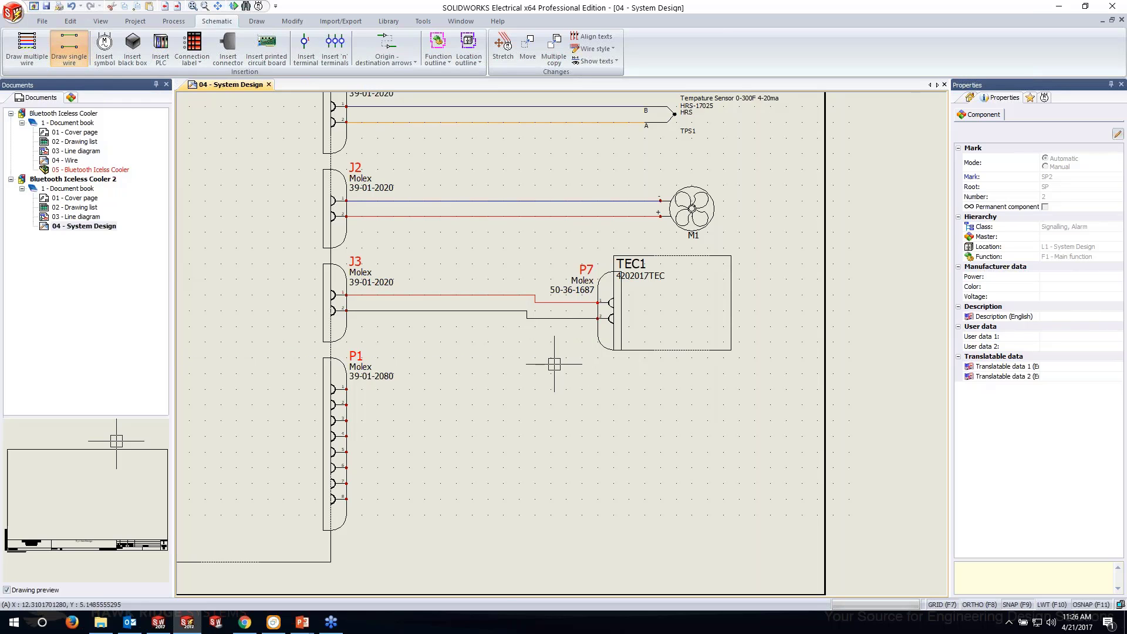
Copy connector P7 and paste the copy onto the two wire ends at fan M1.
scroll(554, 364, down, 3)
scroll(584, 271, up, 6)
middle_drag(667, 282, 583, 298)
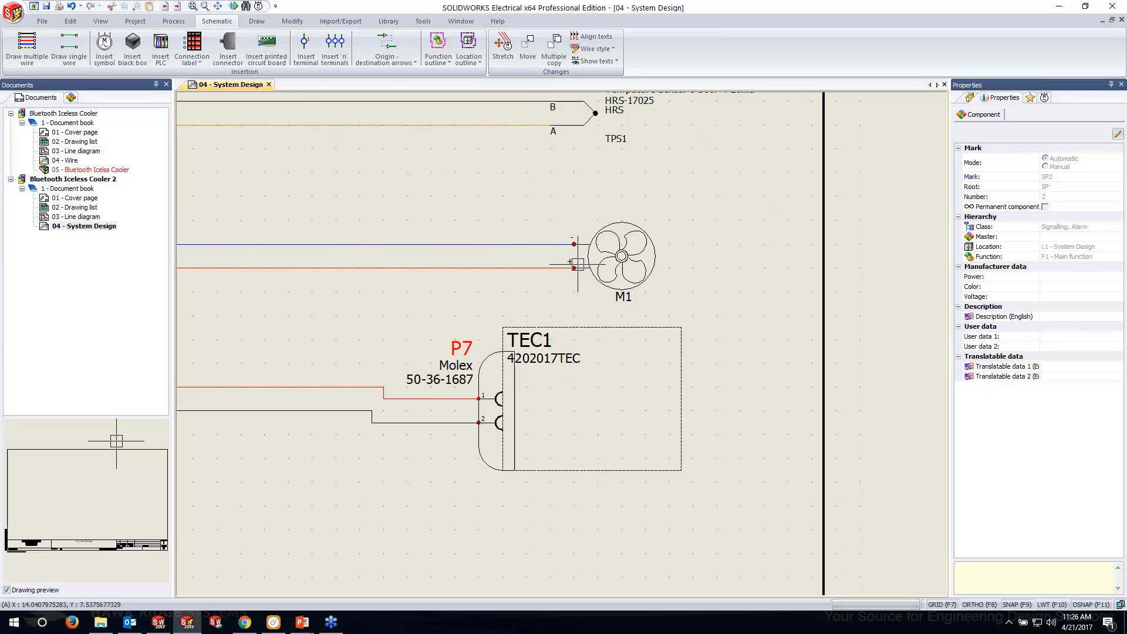
click(487, 354)
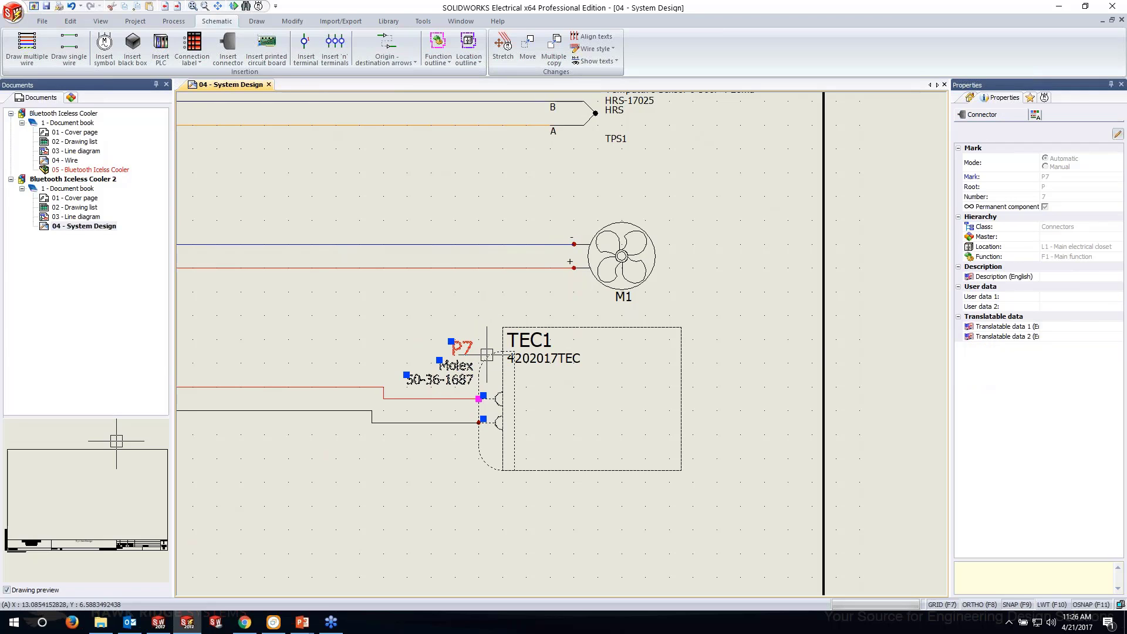
key(ctrl+c)
key(ctrl+v)
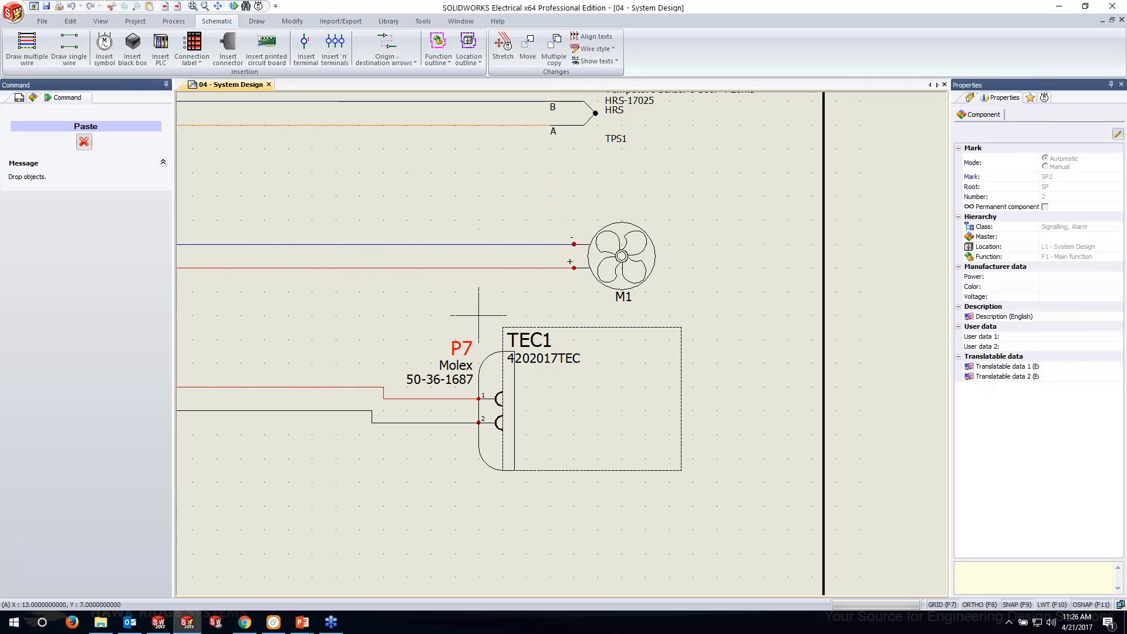
click(482, 311)
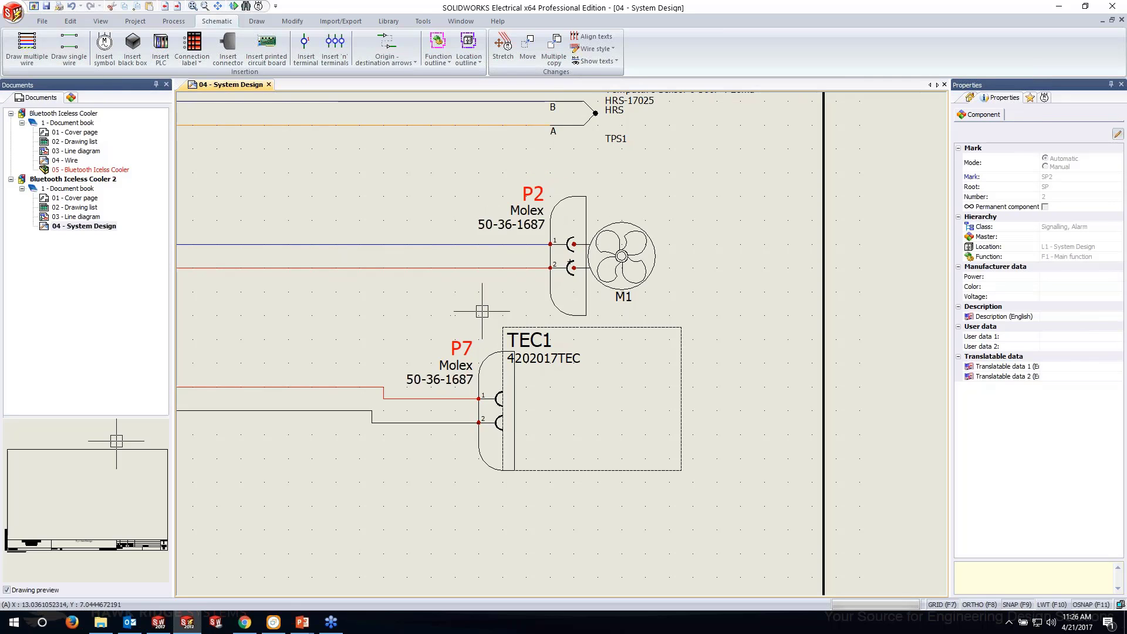
Set the mark number of the fan's pasted connector to 6 in its component properties.
click(549, 209)
right_click(549, 209)
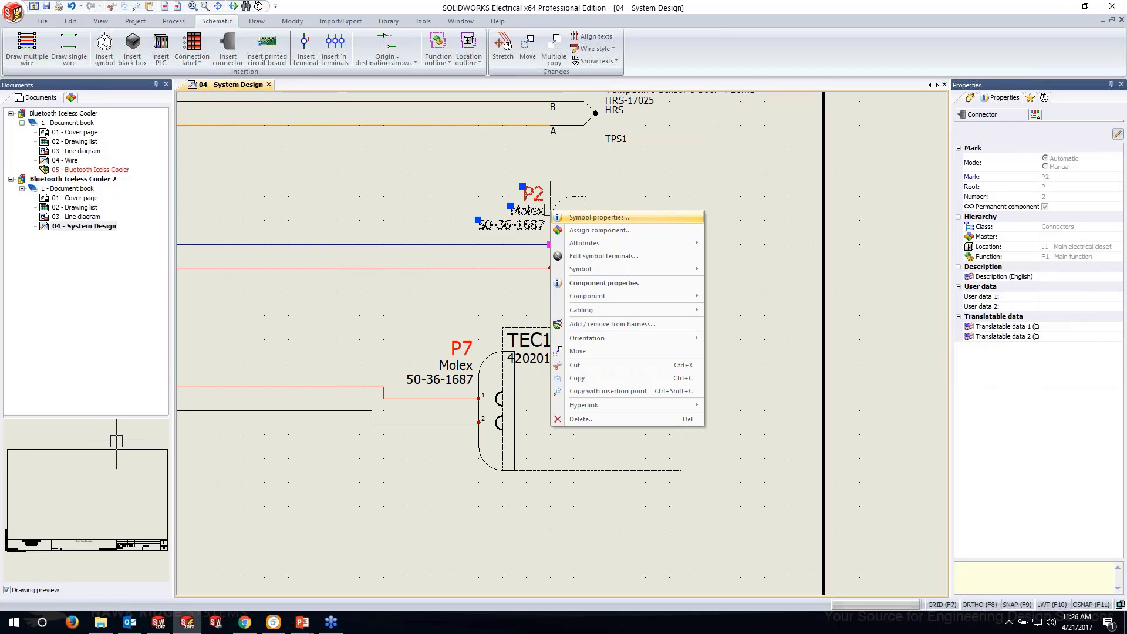
click(624, 292)
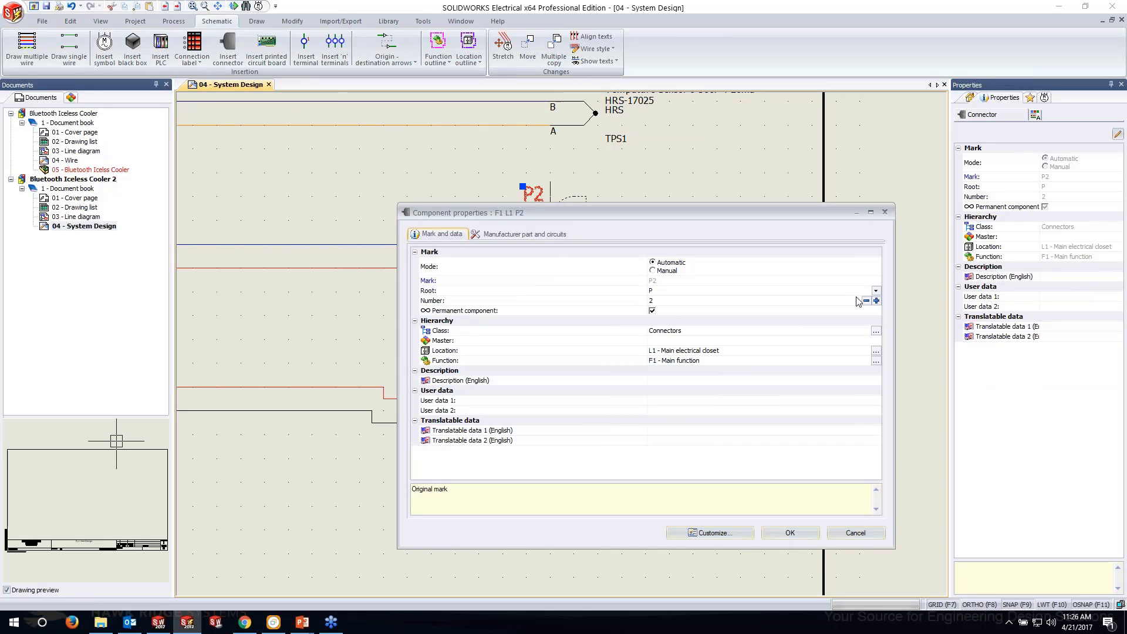
click(876, 300)
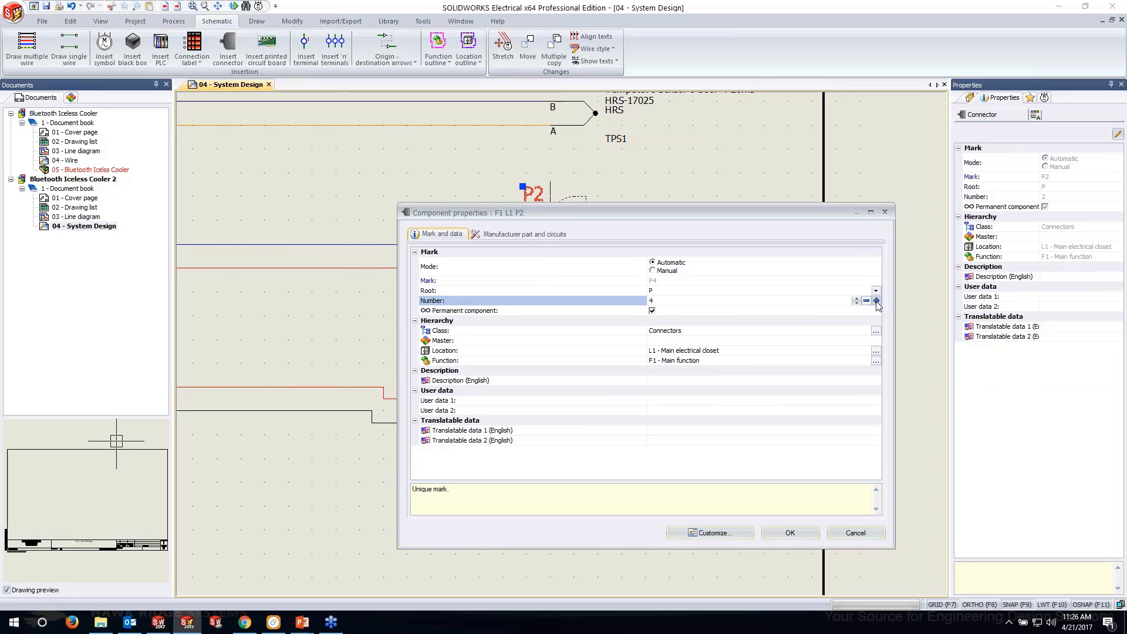
click(790, 533)
Change the mark root of PCB1's connector J2 to P in its component properties.
scroll(465, 270, down, 5)
scroll(465, 270, up, 3)
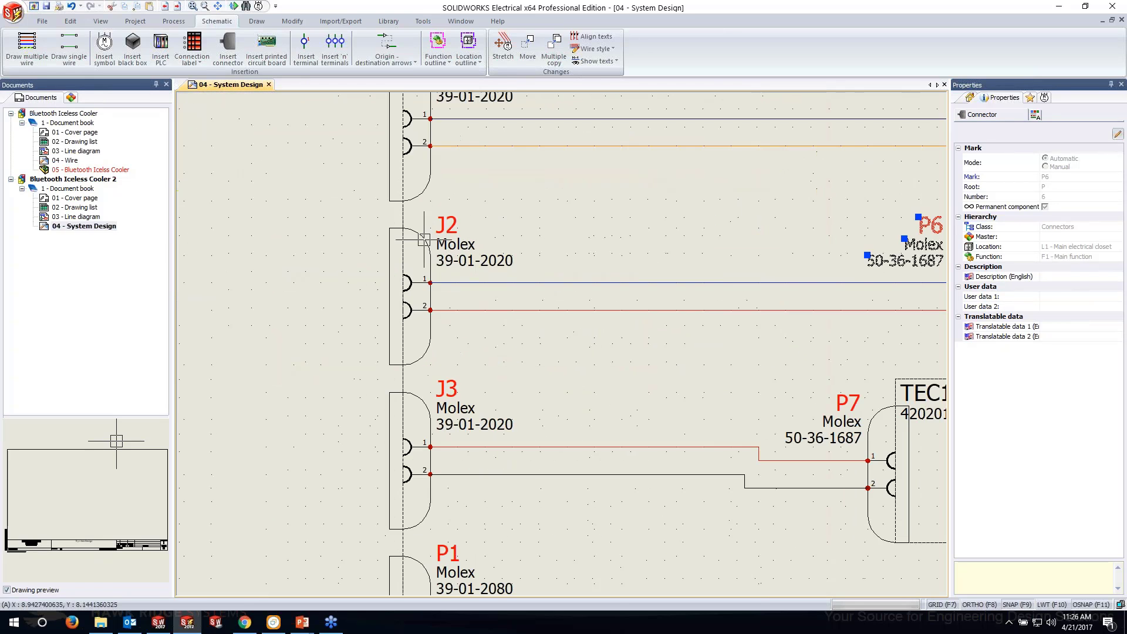
click(424, 239)
right_click(424, 240)
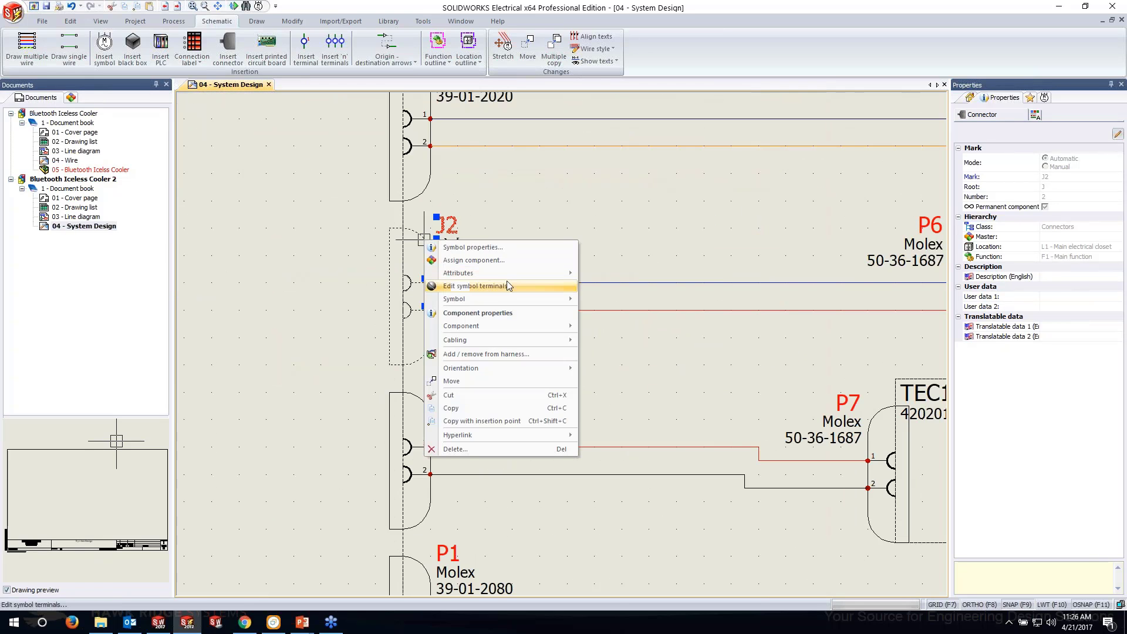
click(505, 313)
click(678, 292)
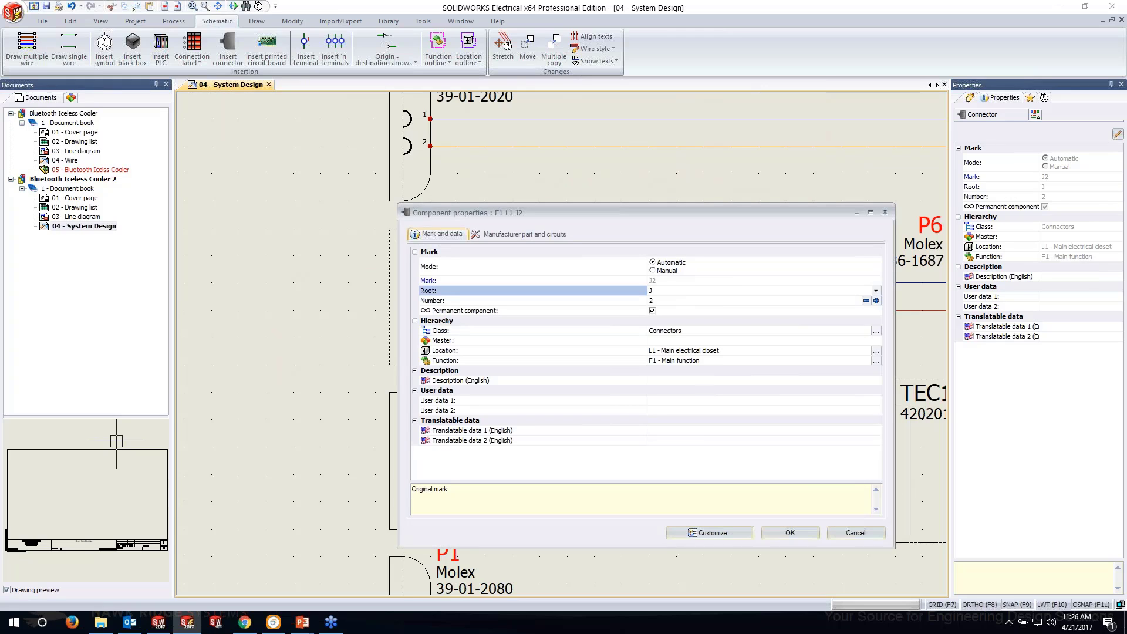
click(875, 291)
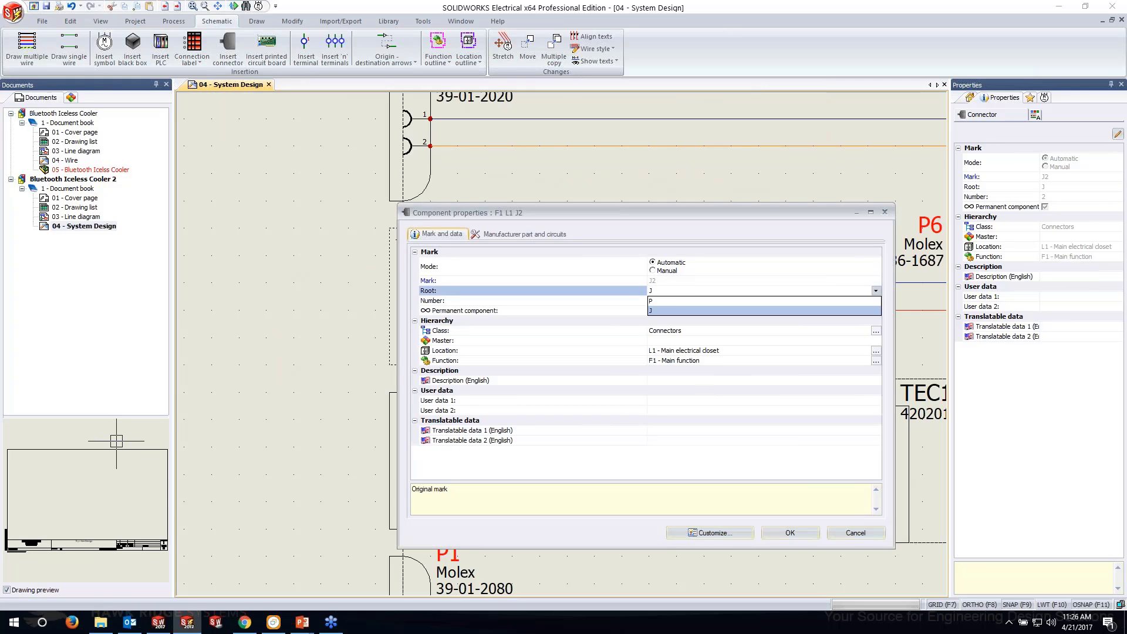
click(652, 301)
click(788, 534)
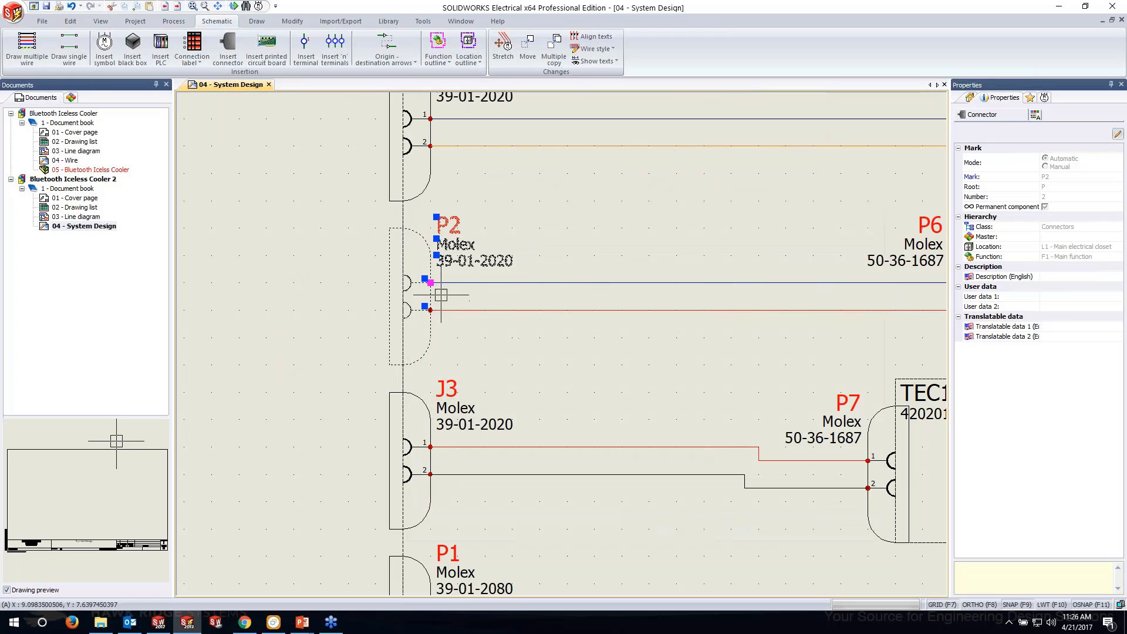
Change the mark root of connector J3 on PCB1 to P in its component properties.
right_click(425, 401)
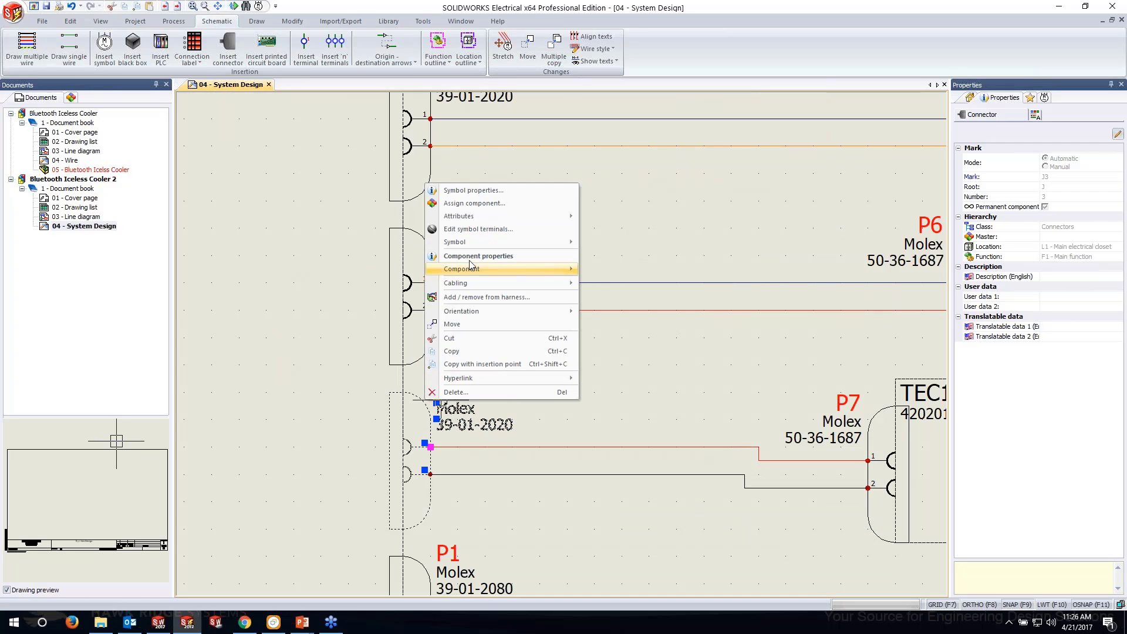
click(470, 256)
click(875, 291)
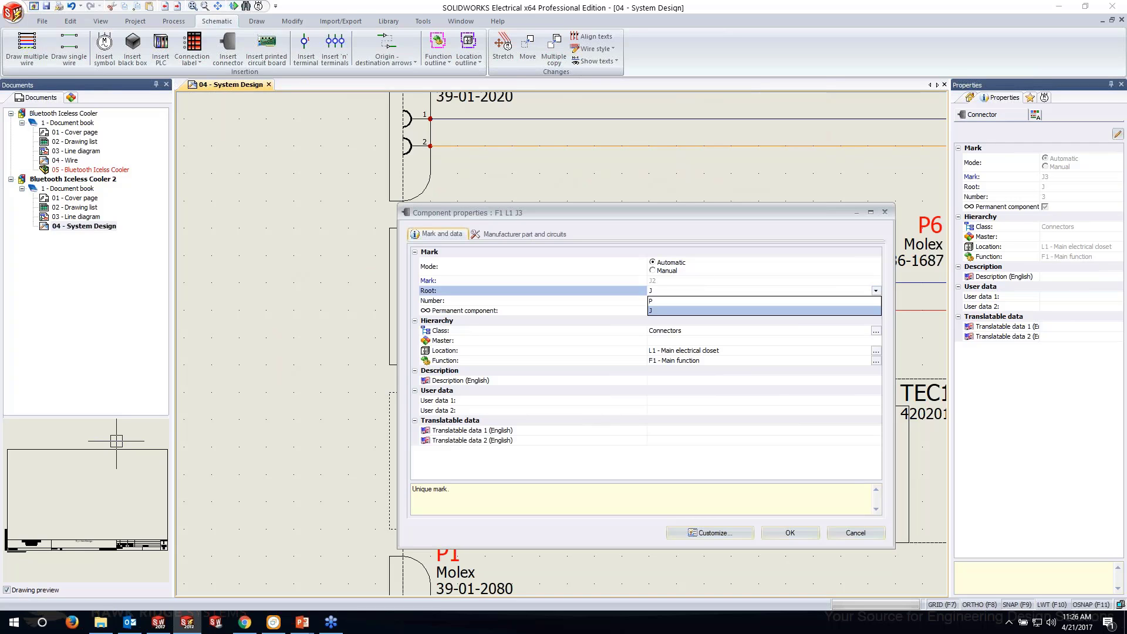
click(666, 301)
click(793, 532)
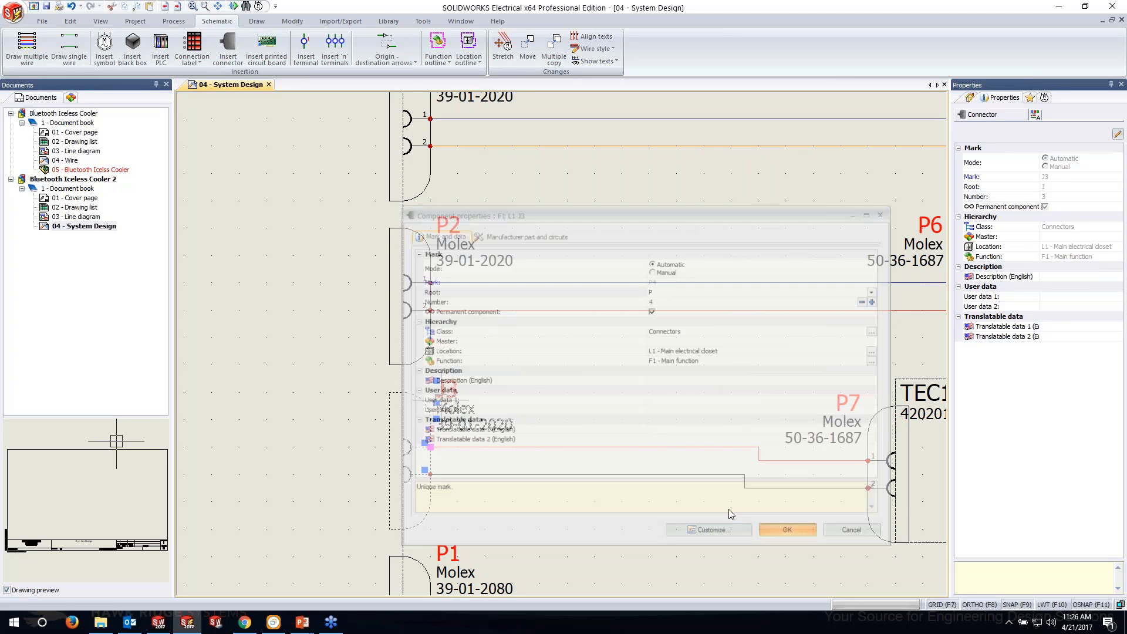
Set the mark number of PCB1's eight-pin connector P1 to 8, keeping root P.
scroll(649, 378, down, 3)
scroll(536, 382, down, 2)
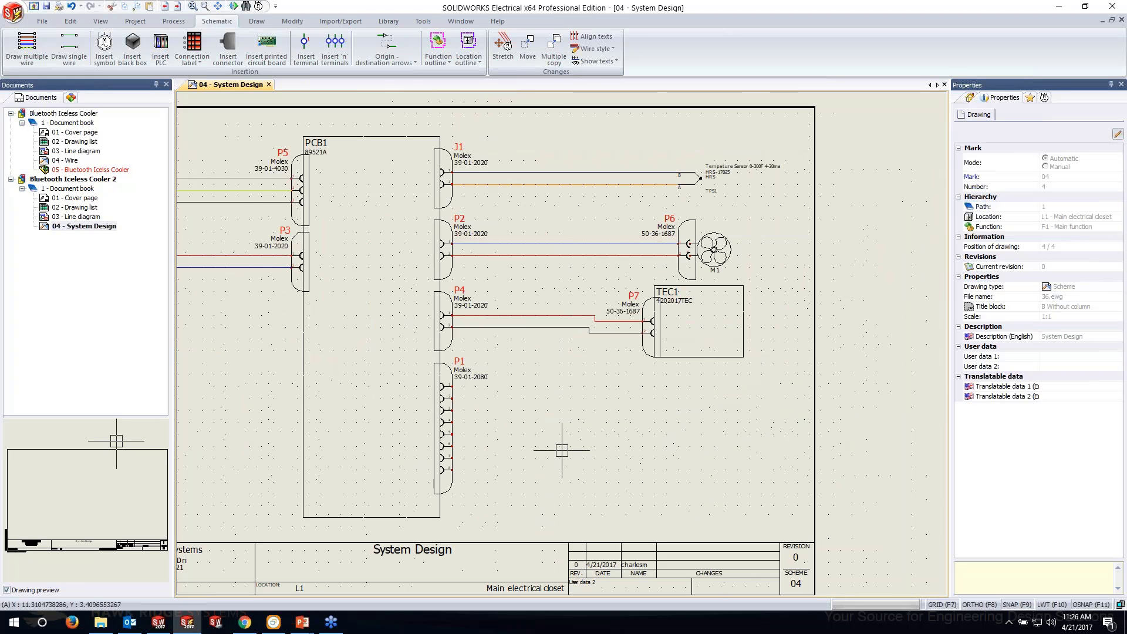
scroll(460, 319, up, 5)
click(460, 318)
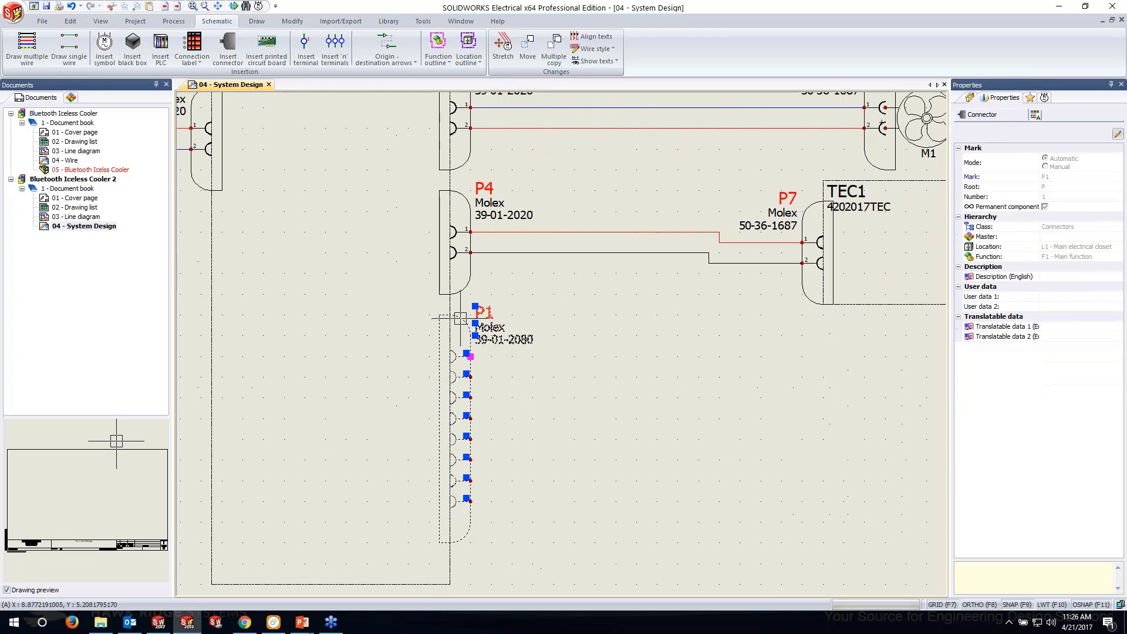
right_click(461, 318)
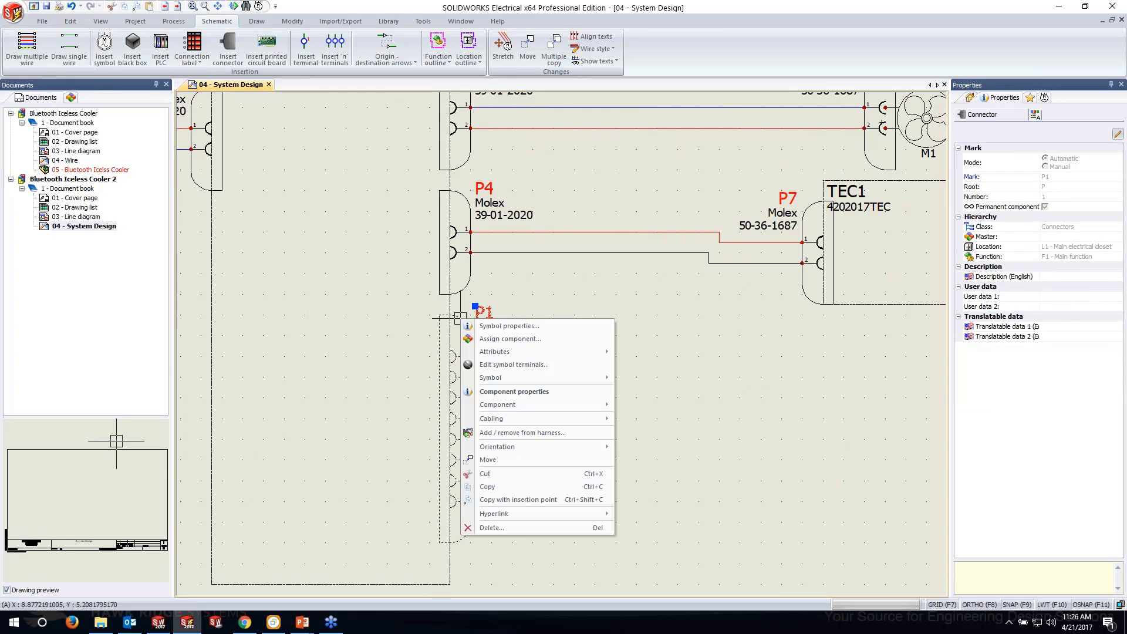
click(514, 392)
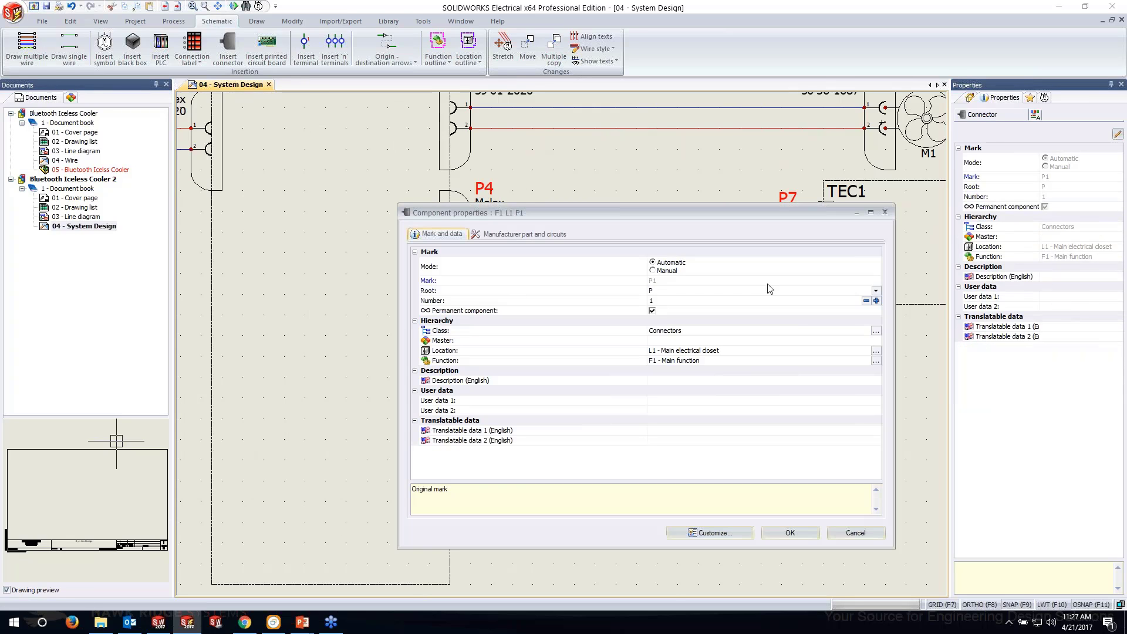
click(874, 291)
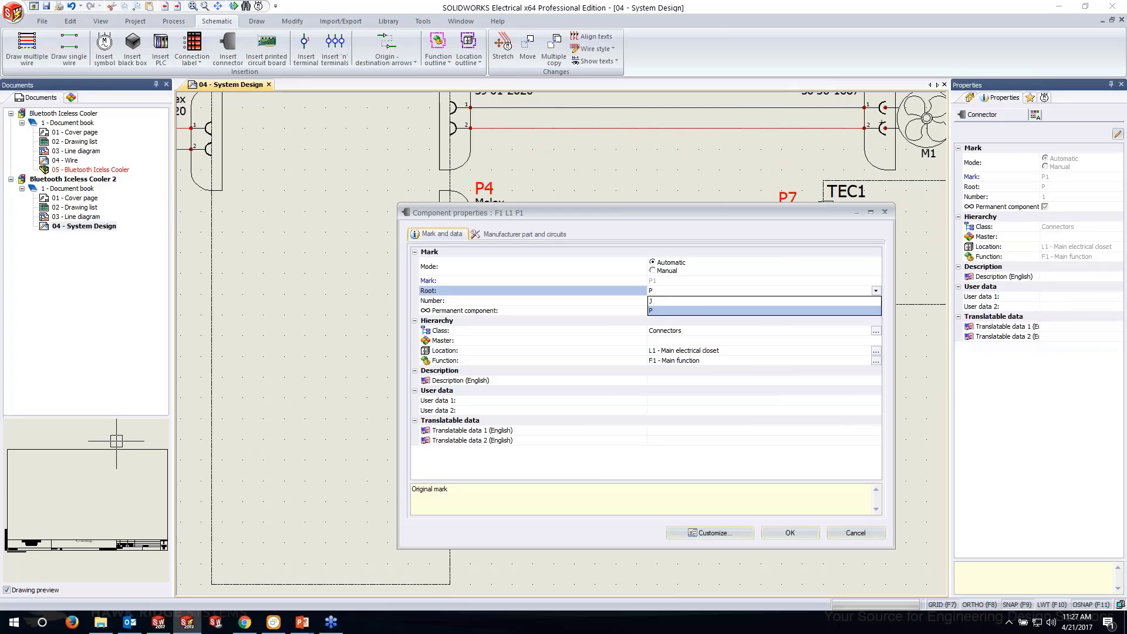
click(656, 311)
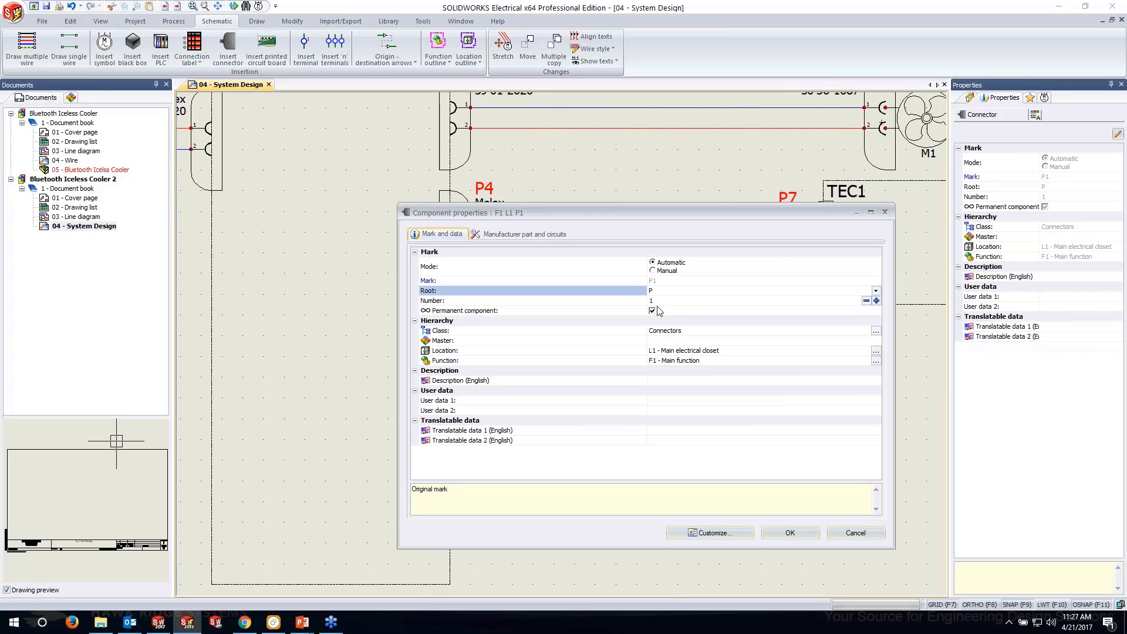
click(876, 301)
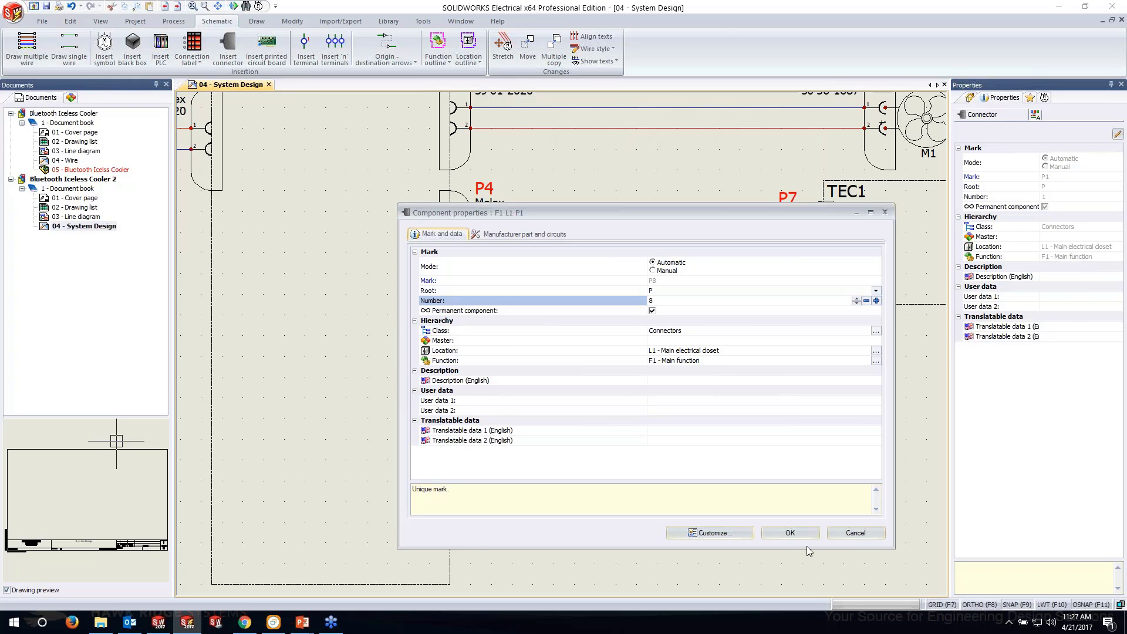
click(797, 534)
Set the mark number of PCB1's two-pin connector wired to TEC1 to 14 in its component properties.
scroll(729, 462, down, 2)
scroll(466, 287, down, 1)
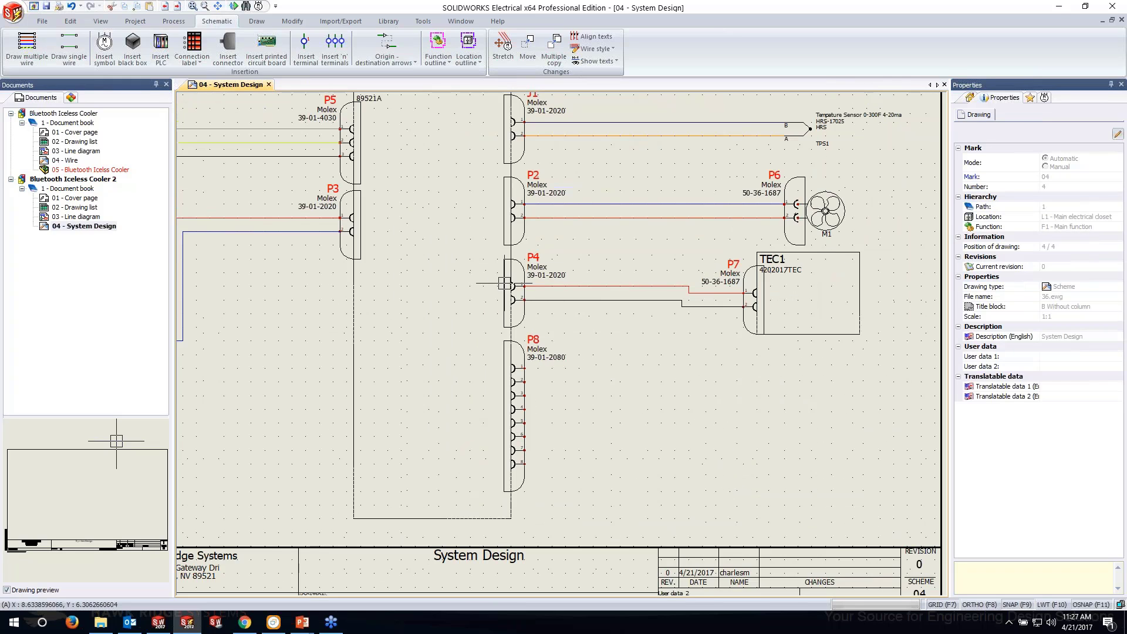
scroll(504, 283, up, 2)
right_click(519, 263)
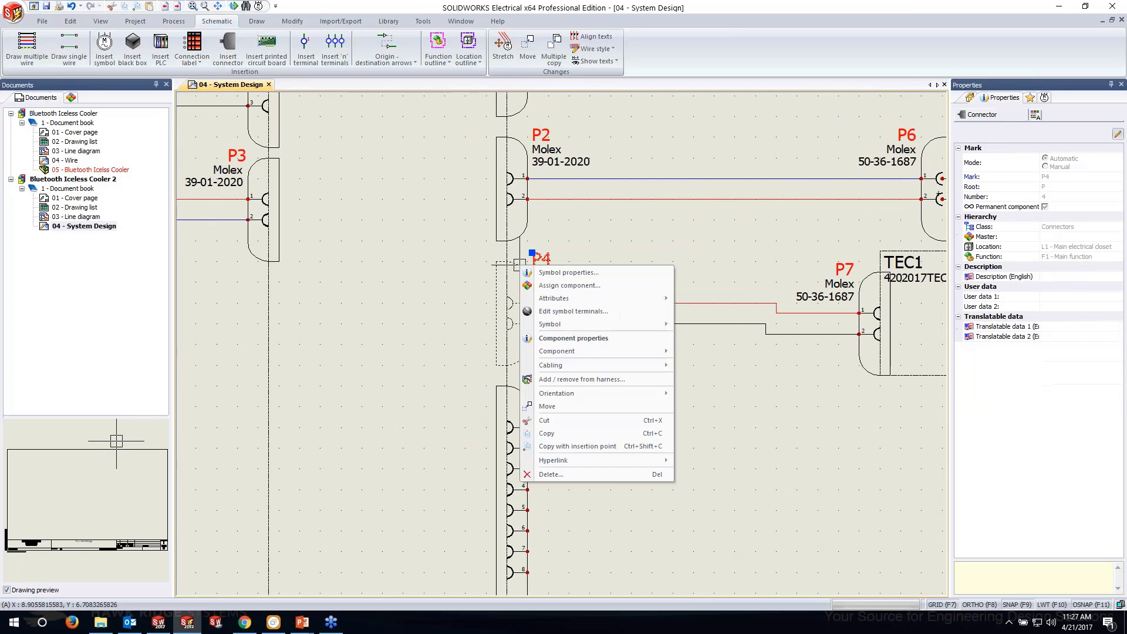
click(574, 338)
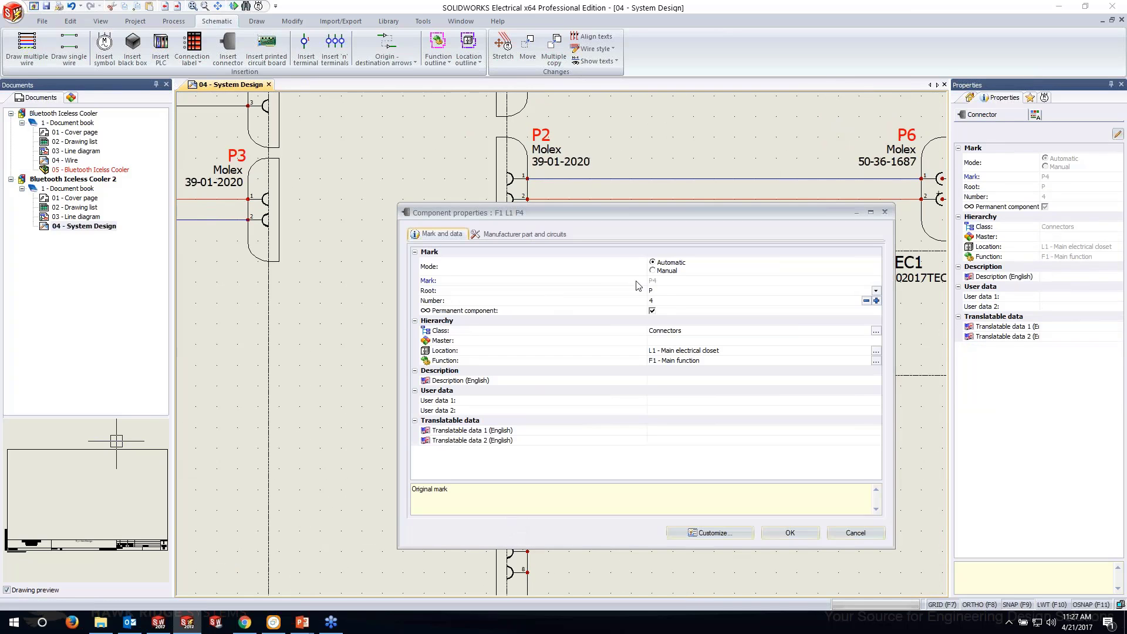
click(657, 302)
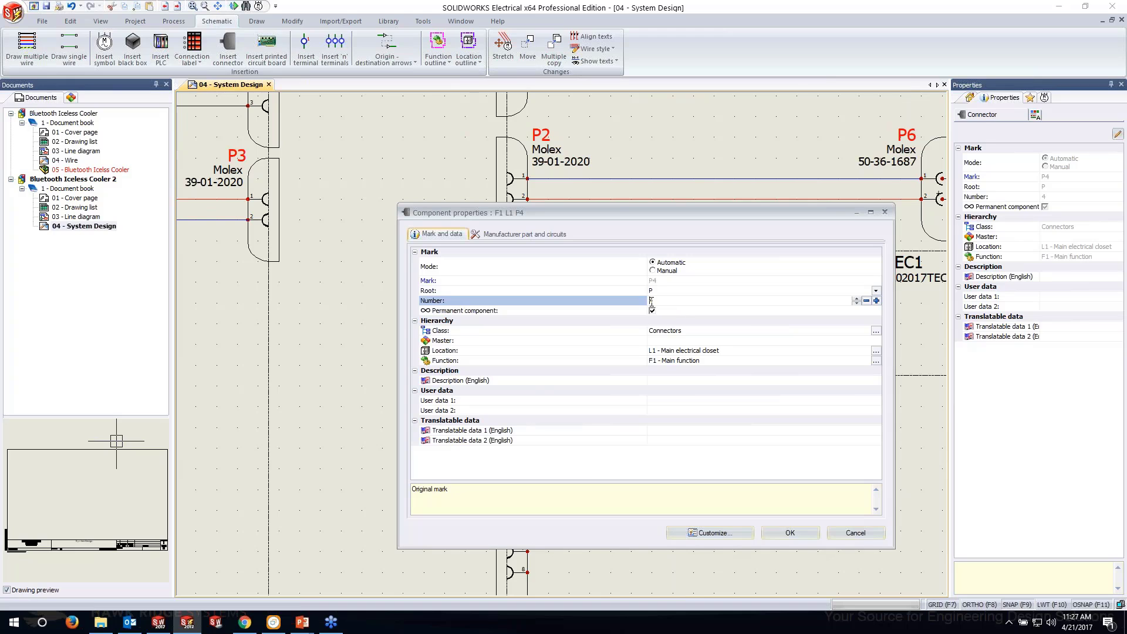
text(14)
click(784, 532)
Try the already used mark number 14 on PCB1's eight-pin connector, and set its number to 4 instead.
click(527, 388)
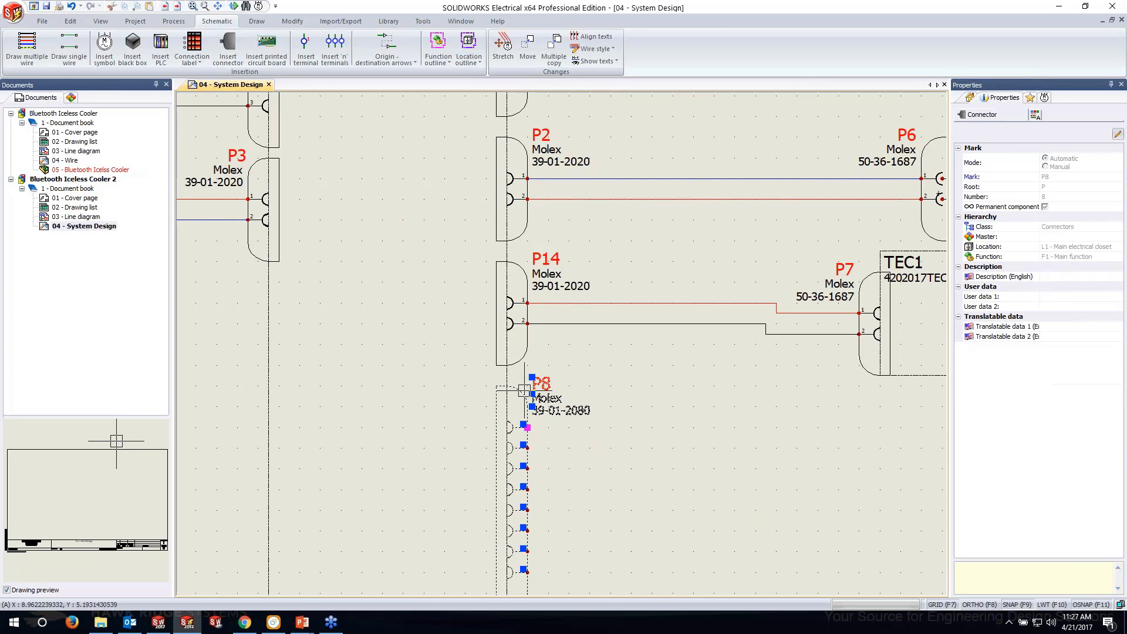
right_click(524, 389)
click(581, 464)
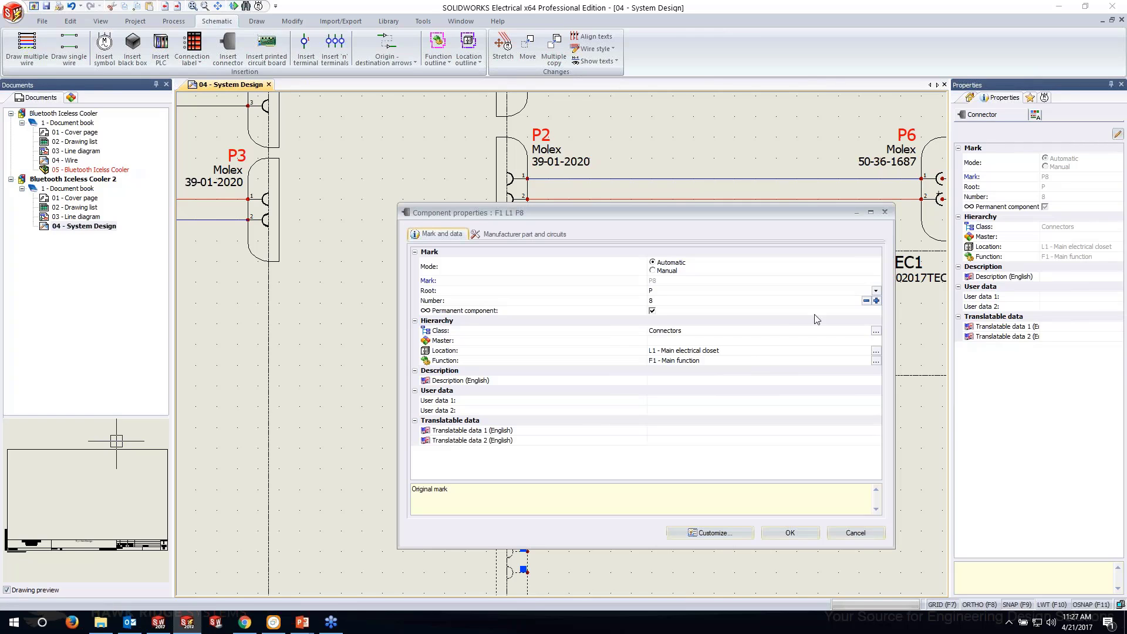
click(867, 301)
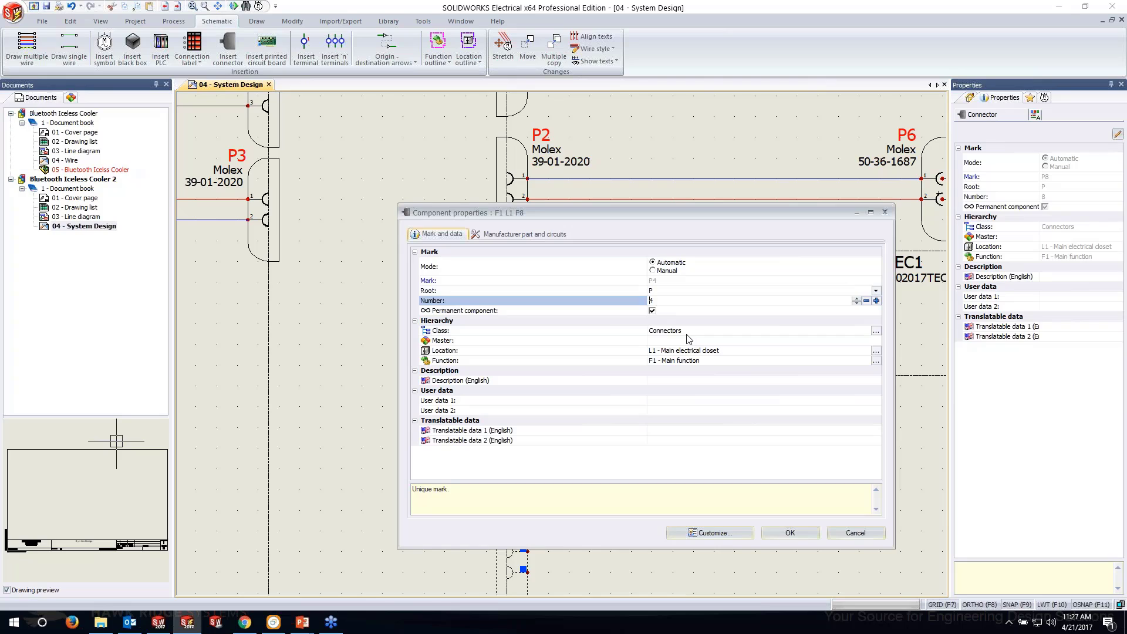
drag(463, 489, 422, 489)
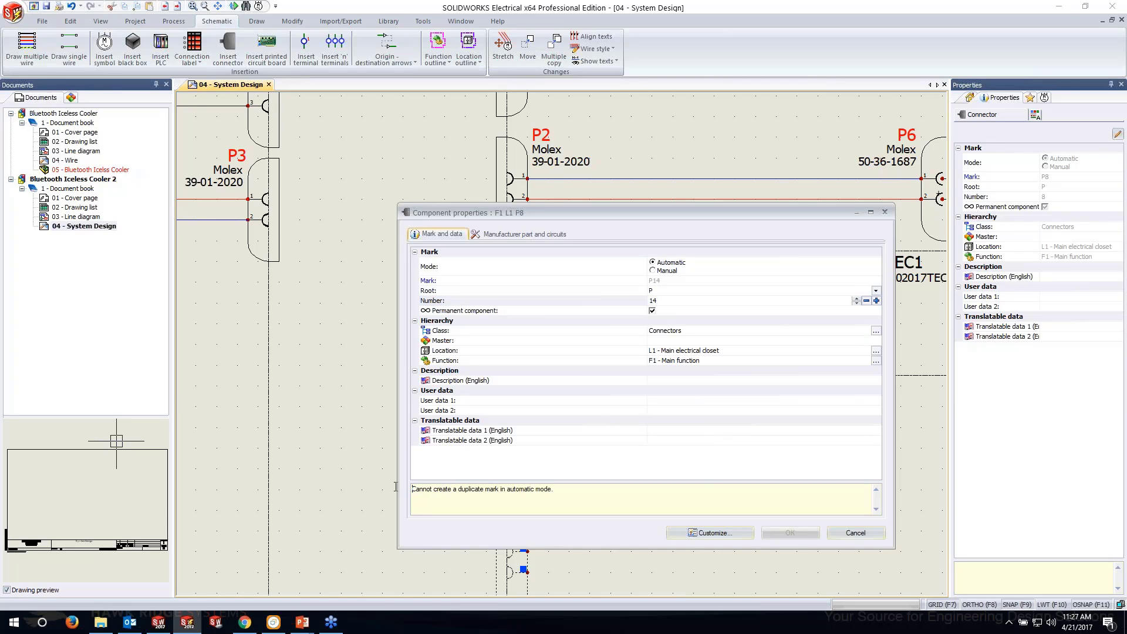
key(ctrl+a)
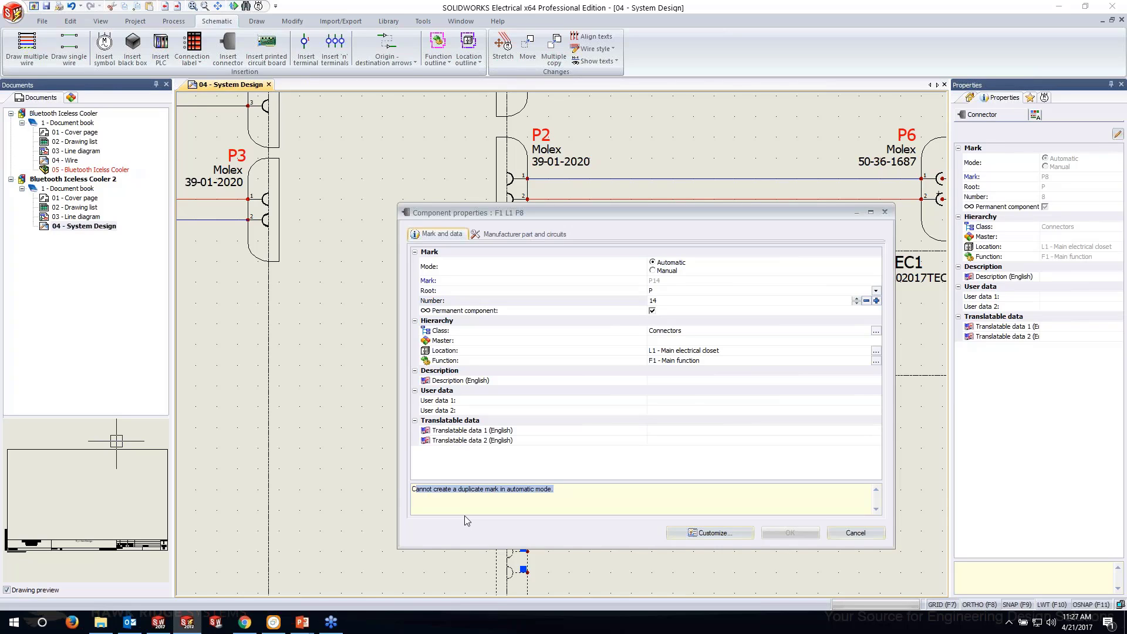
click(659, 300)
click(866, 301)
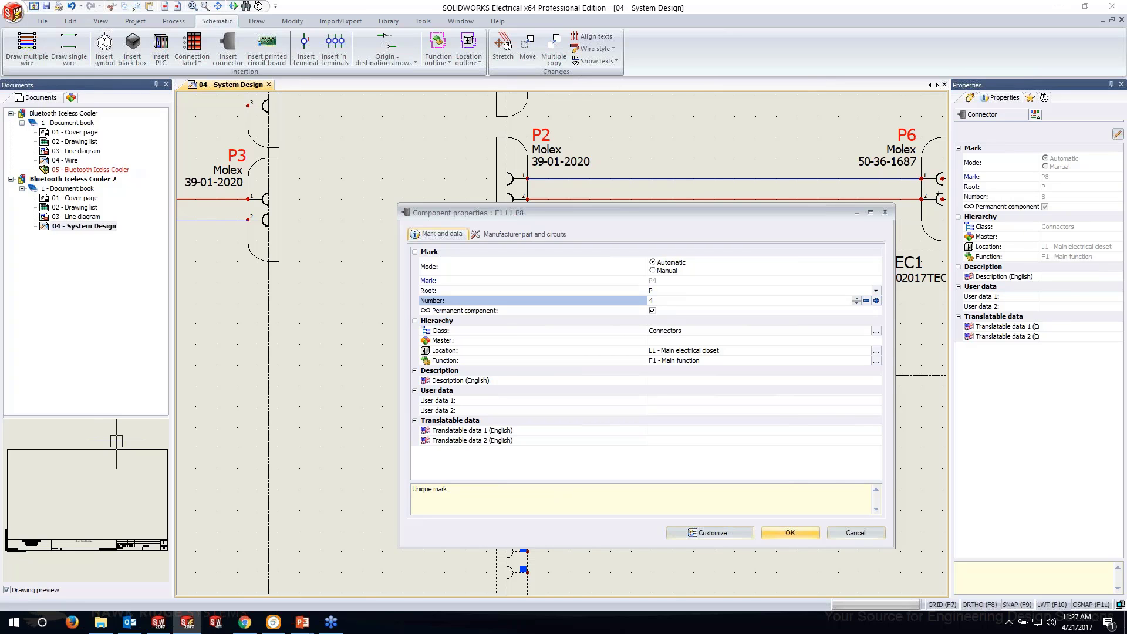
click(789, 533)
Start inserting a symbol and choose Speaker from the Signalling, Alarm class.
scroll(699, 491, down, 1)
scroll(700, 491, down, 4)
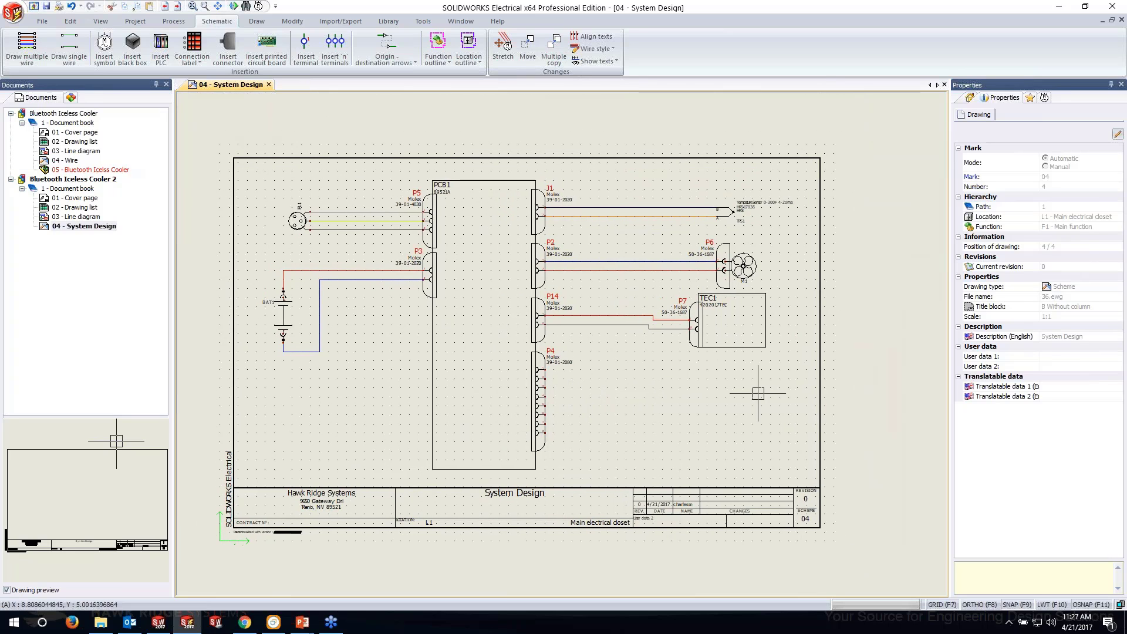
scroll(631, 456, up, 1)
scroll(630, 457, up, 2)
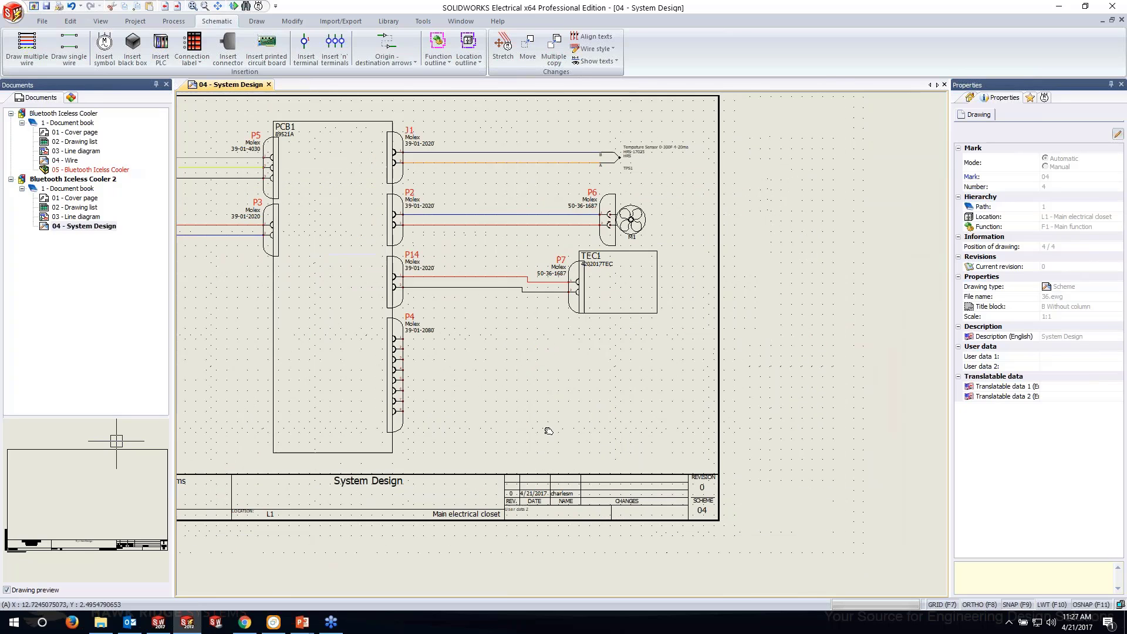
click(104, 47)
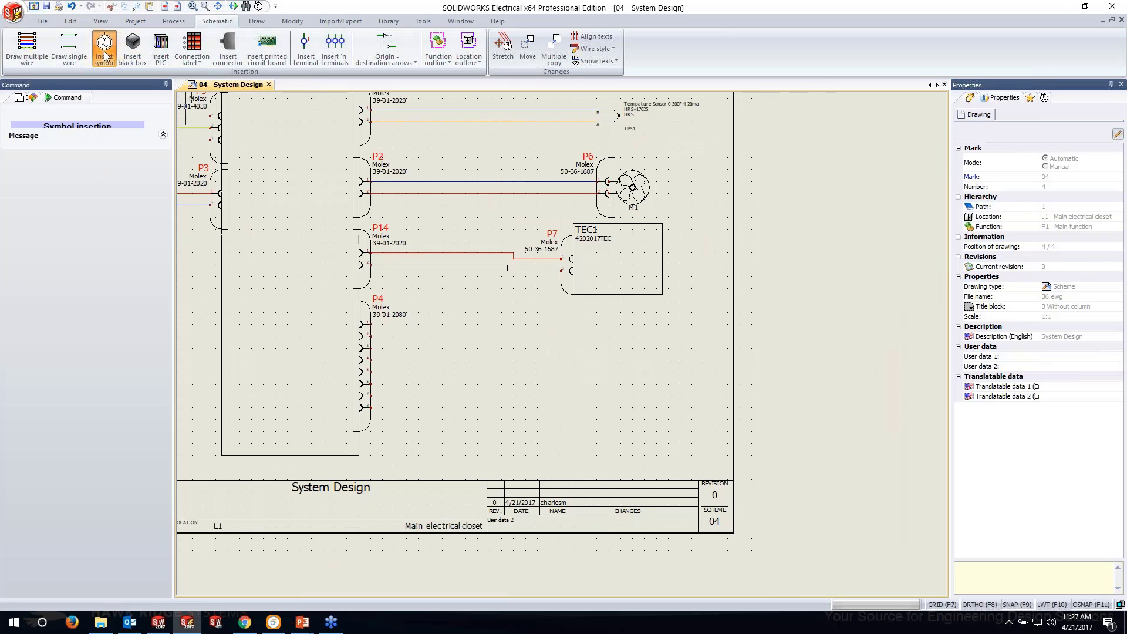
click(85, 289)
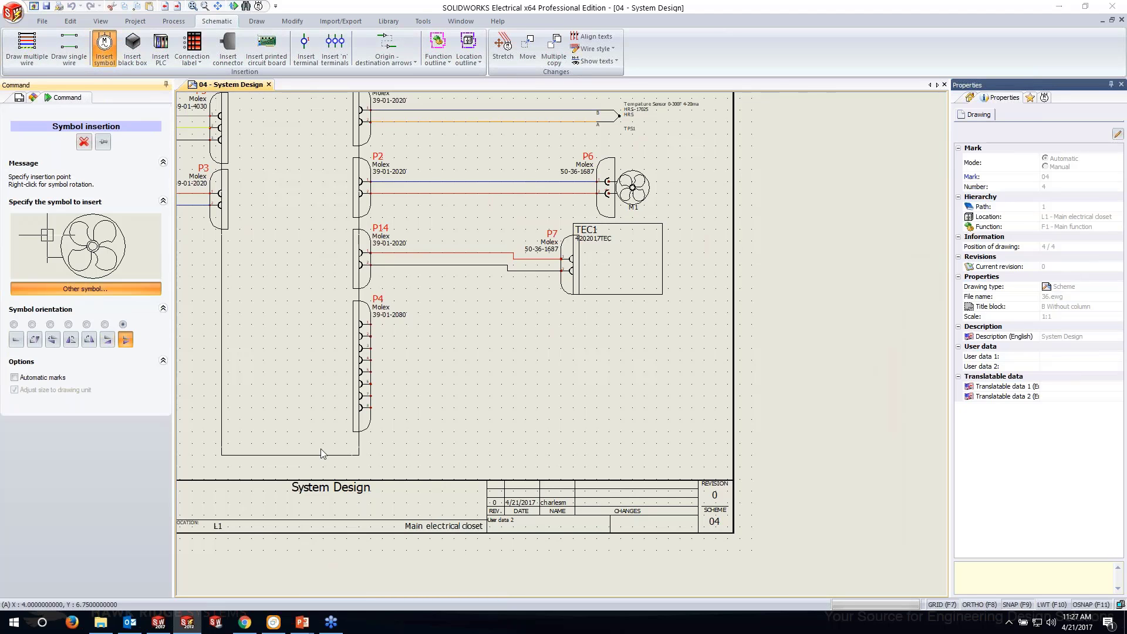
scroll(340, 452, down, 4)
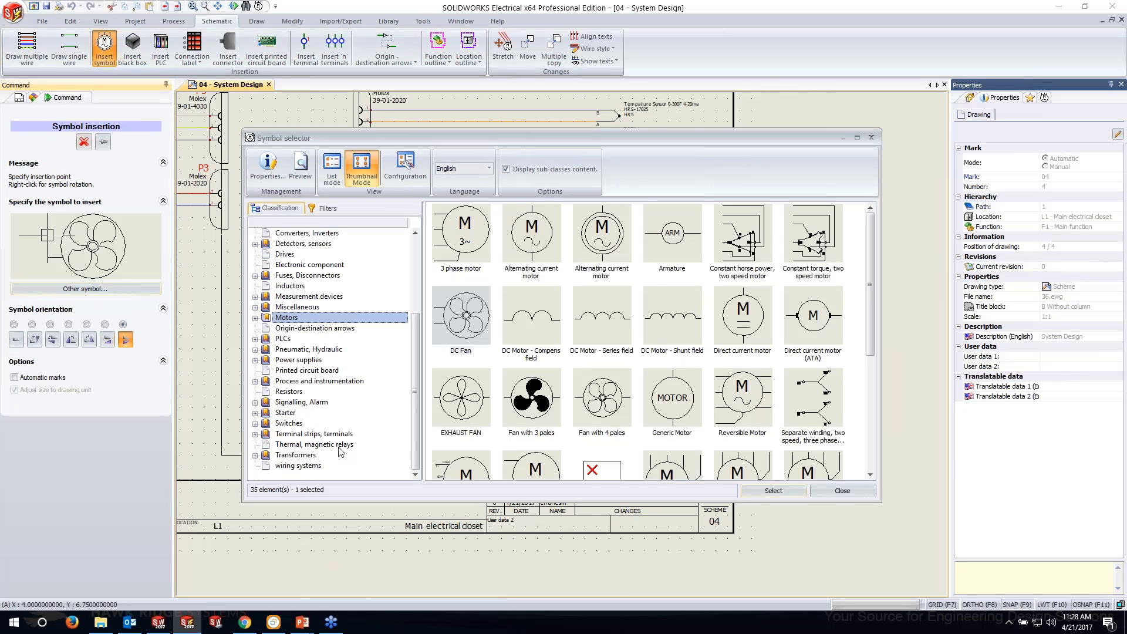
click(300, 404)
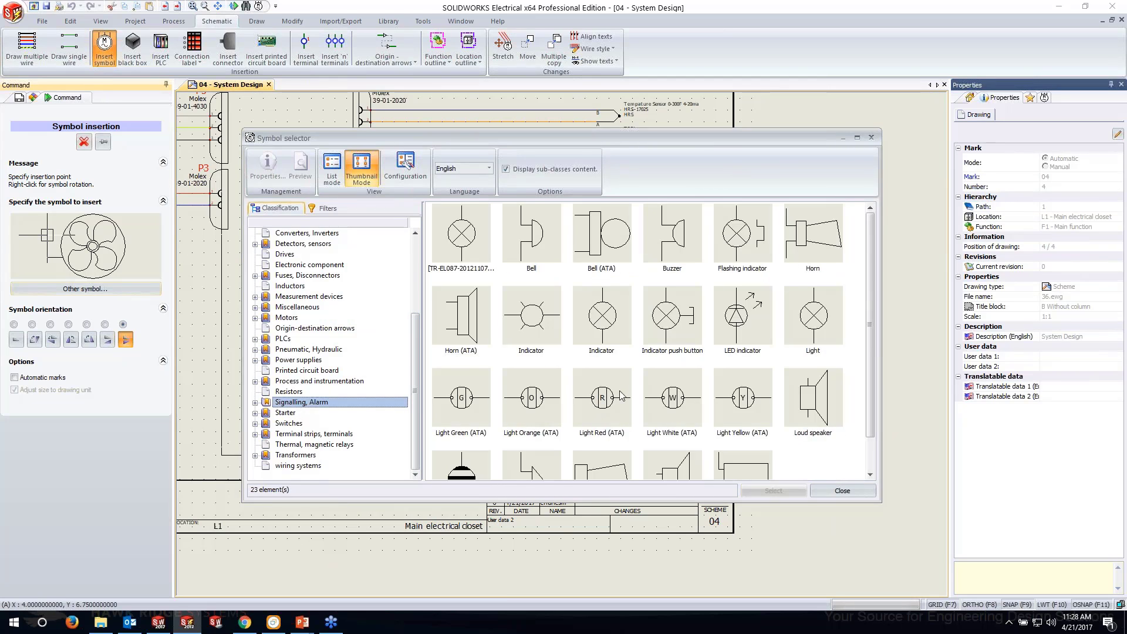
scroll(742, 427, down, 1)
click(675, 441)
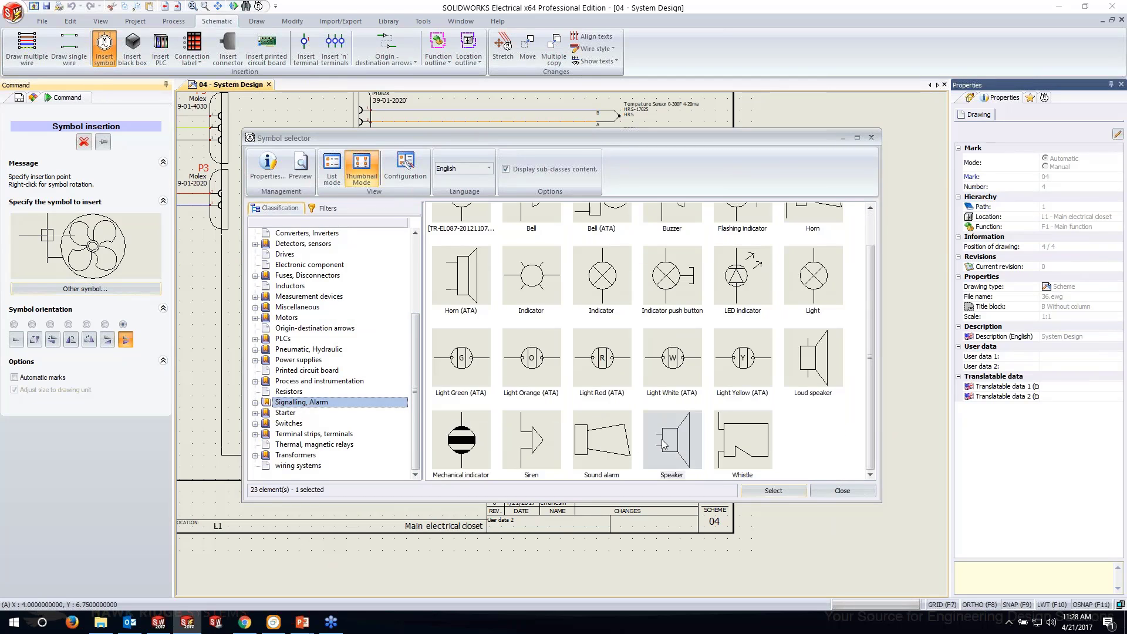
click(773, 491)
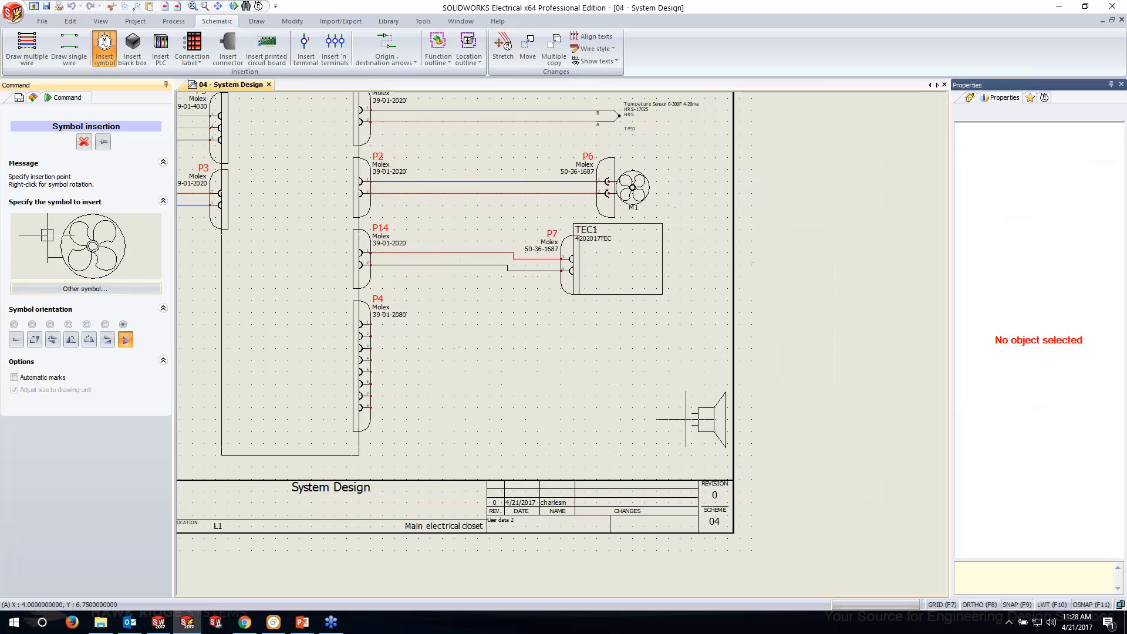
Place the speaker below TEC1, rotated so its terminals face up, with mark root SP and number 1.
right_click(586, 450)
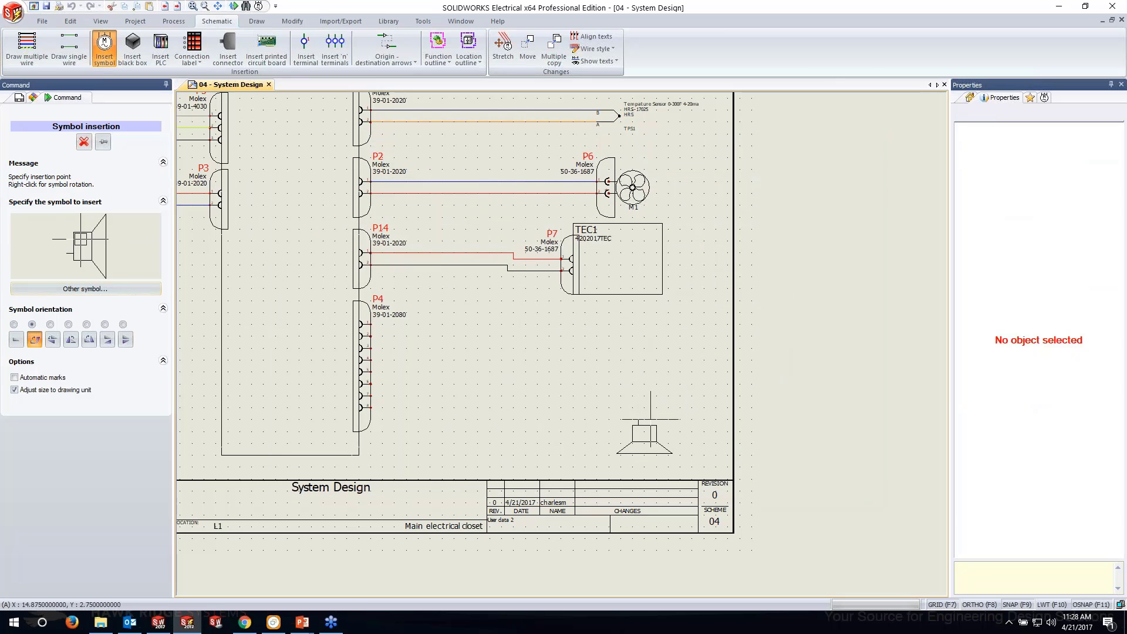
click(657, 392)
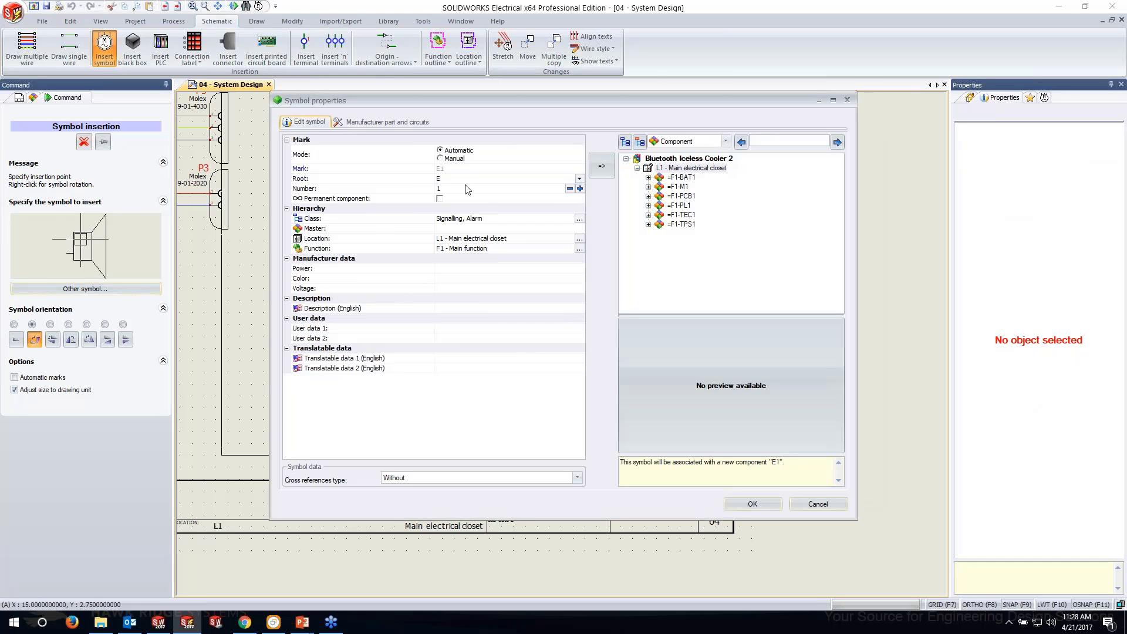
click(467, 189)
click(460, 181)
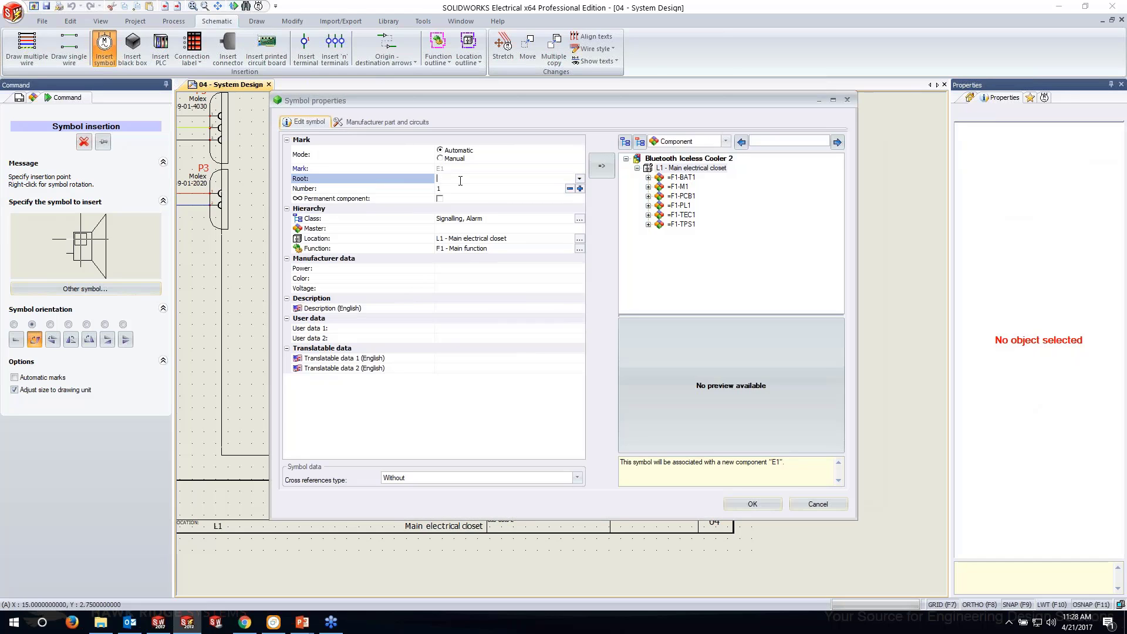
click(751, 504)
Search for a manufacturer part for speaker SP1, filtering the Signalling, Alarm class by manufacturer HRS.
scroll(647, 417, up, 3)
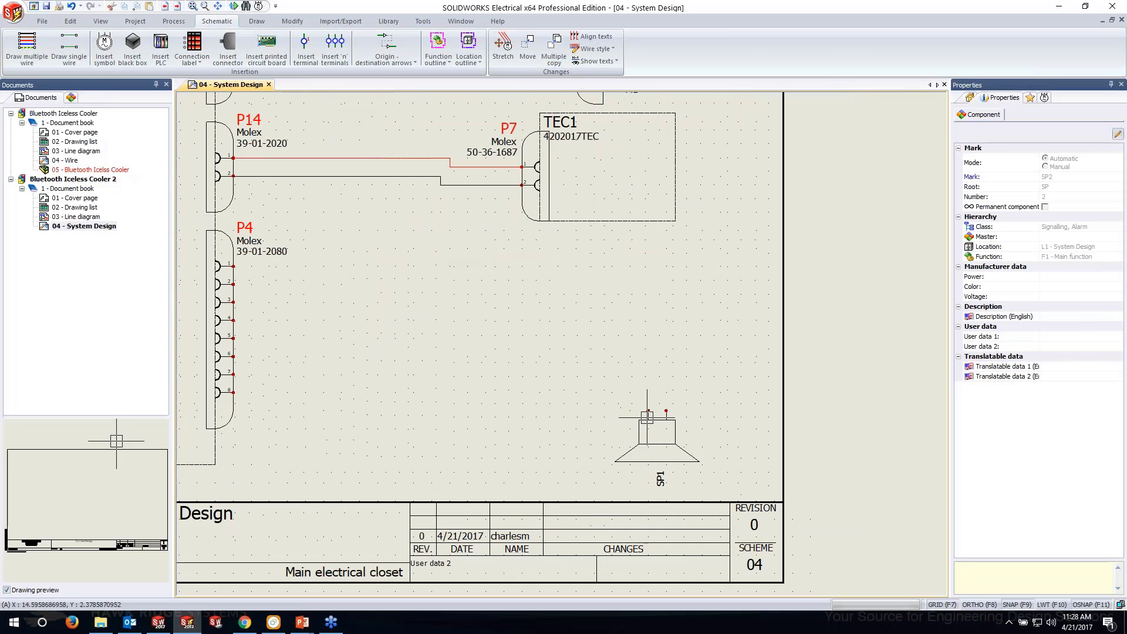
click(657, 423)
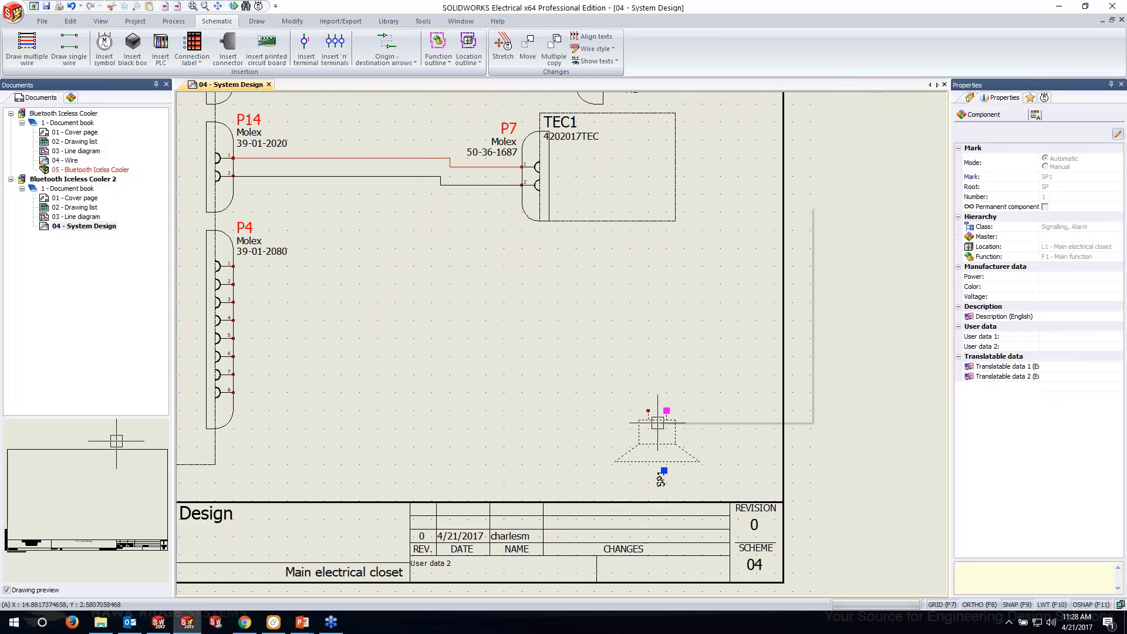
right_click(657, 423)
click(718, 269)
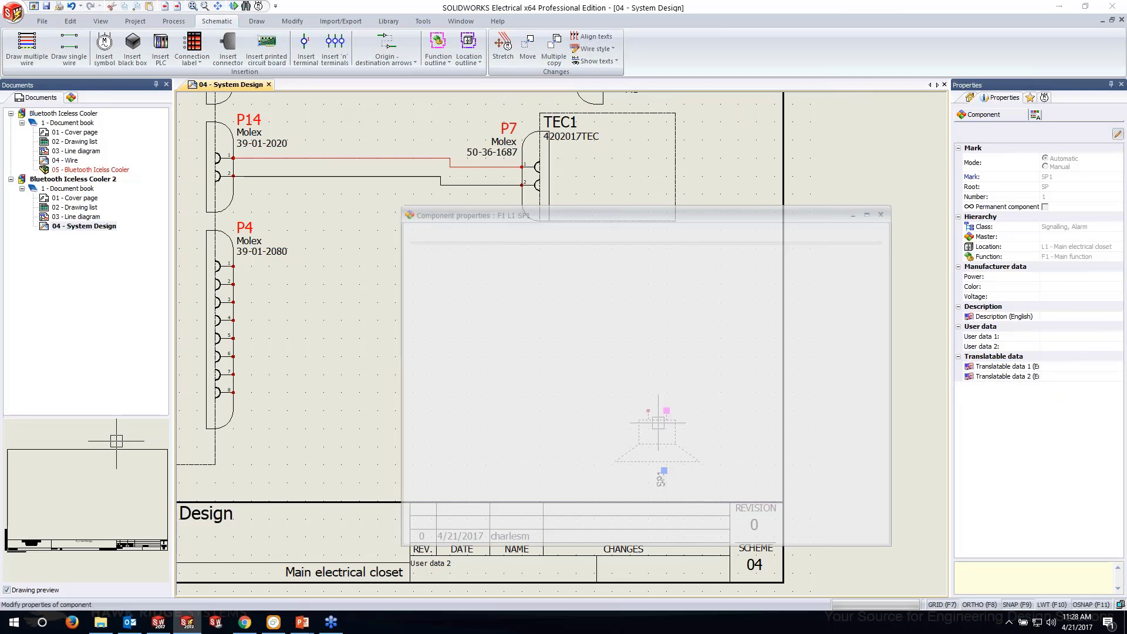
click(521, 234)
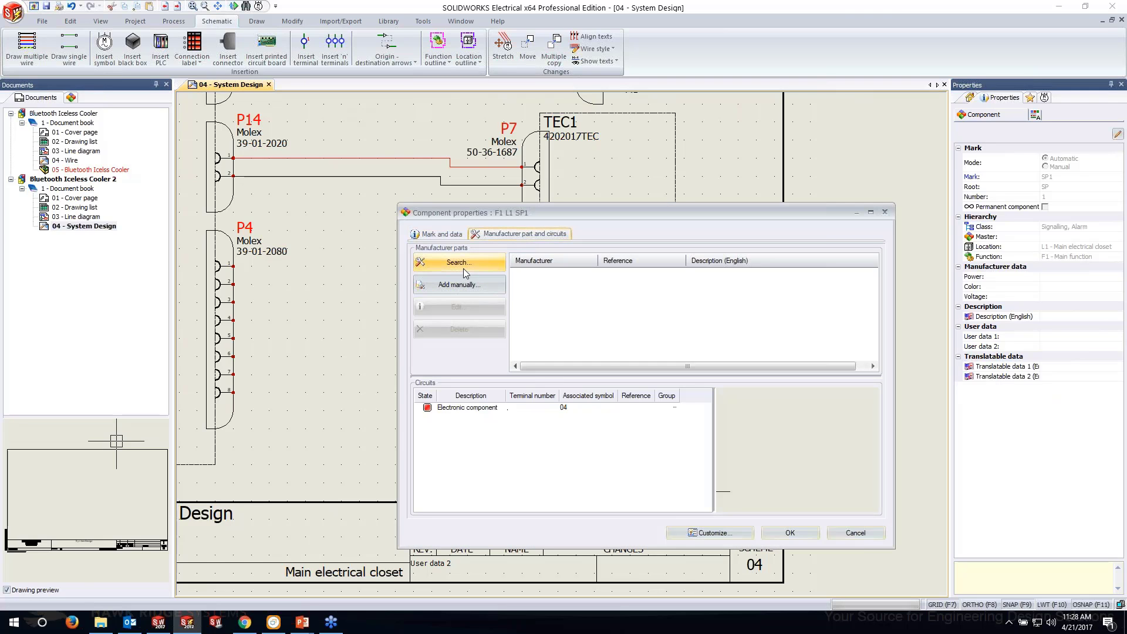
click(463, 262)
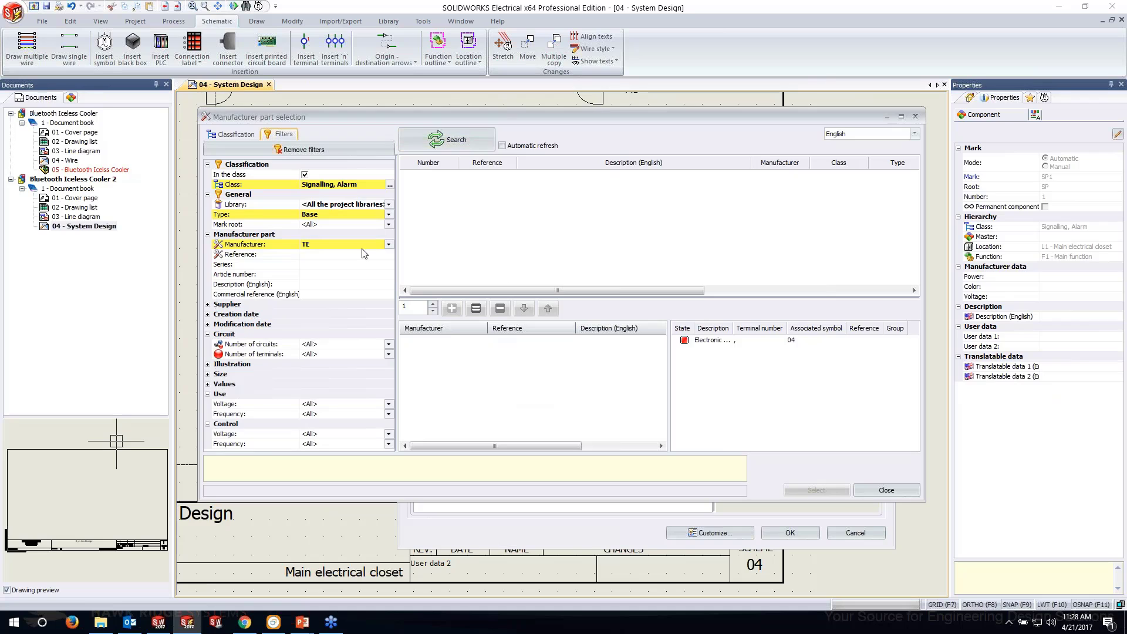
click(362, 248)
key(h)
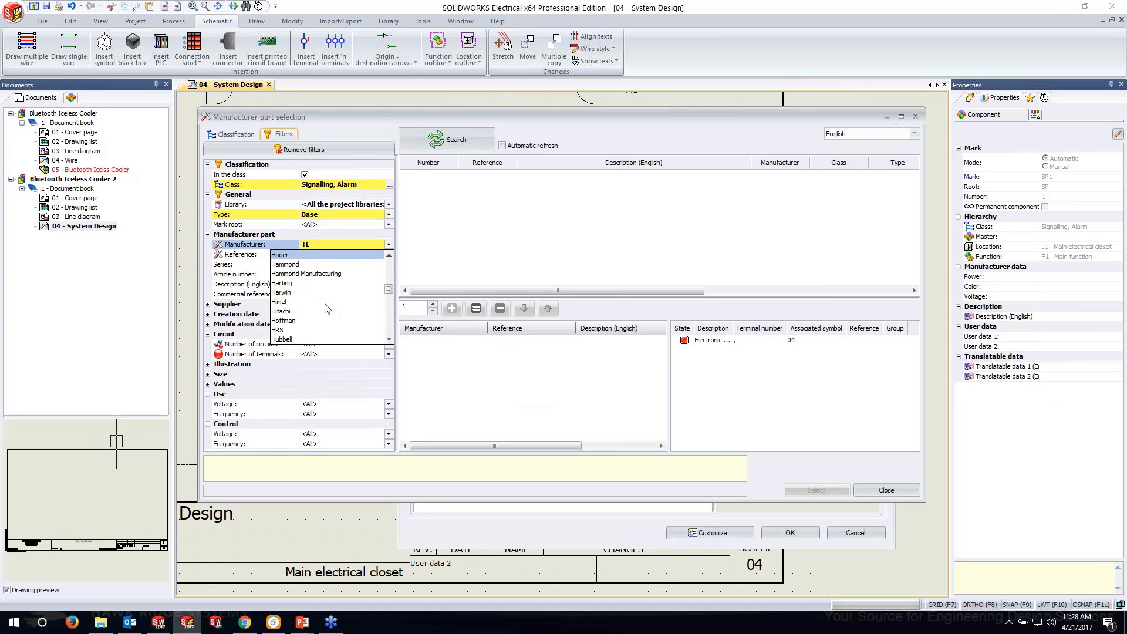
click(287, 330)
click(466, 140)
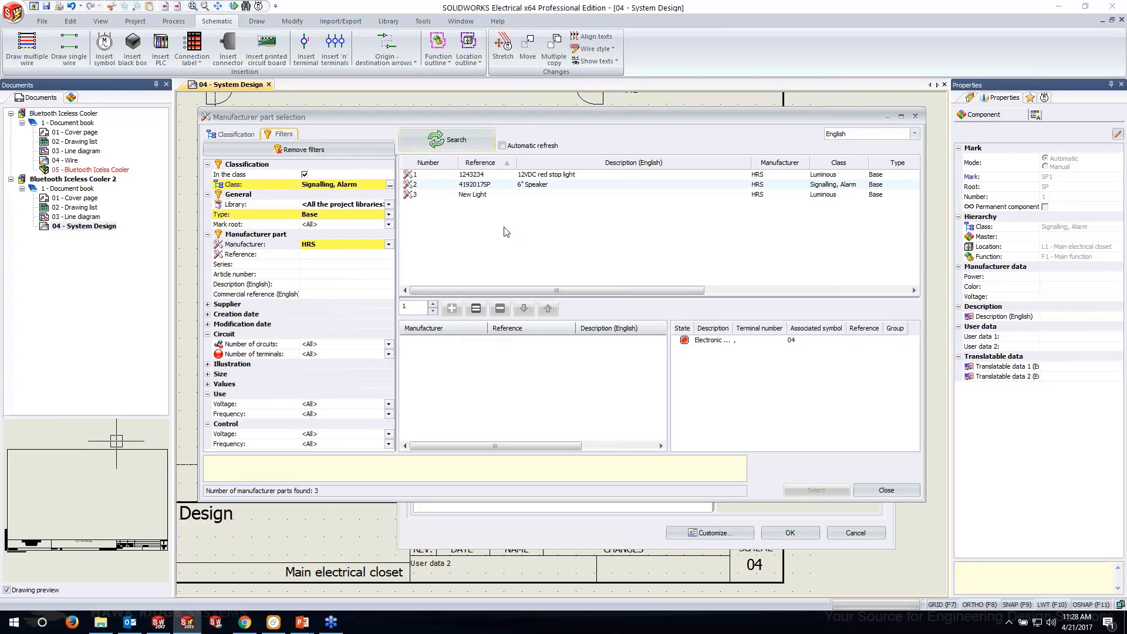
Assign the HRS part 4192017SP, the 6" Speaker, to SP1 and apply the component properties.
click(483, 186)
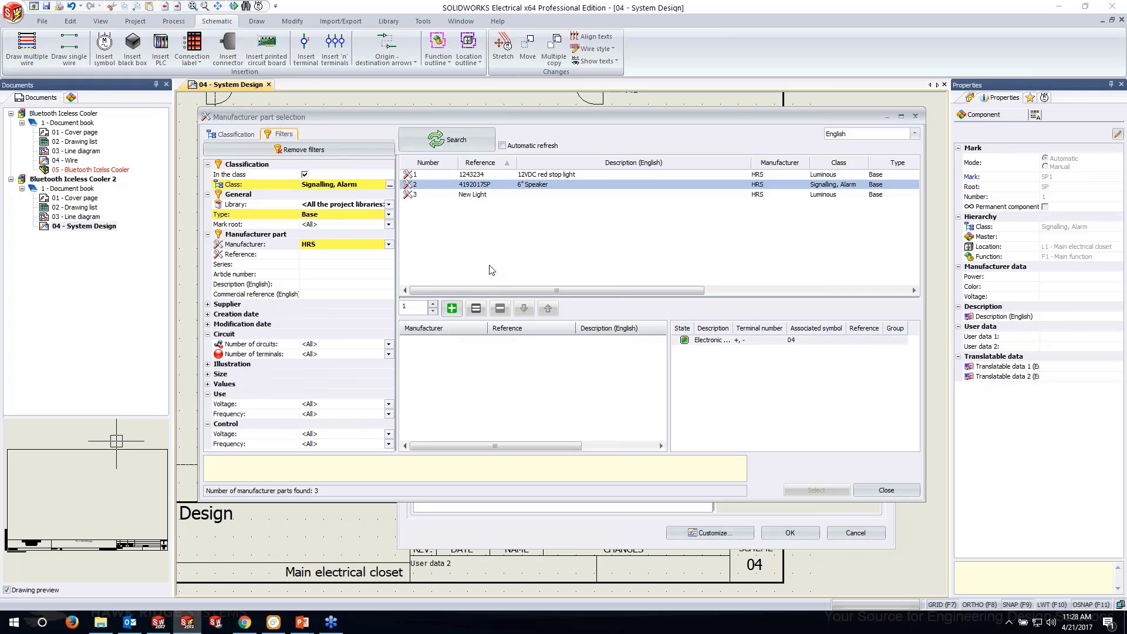
click(452, 308)
click(816, 490)
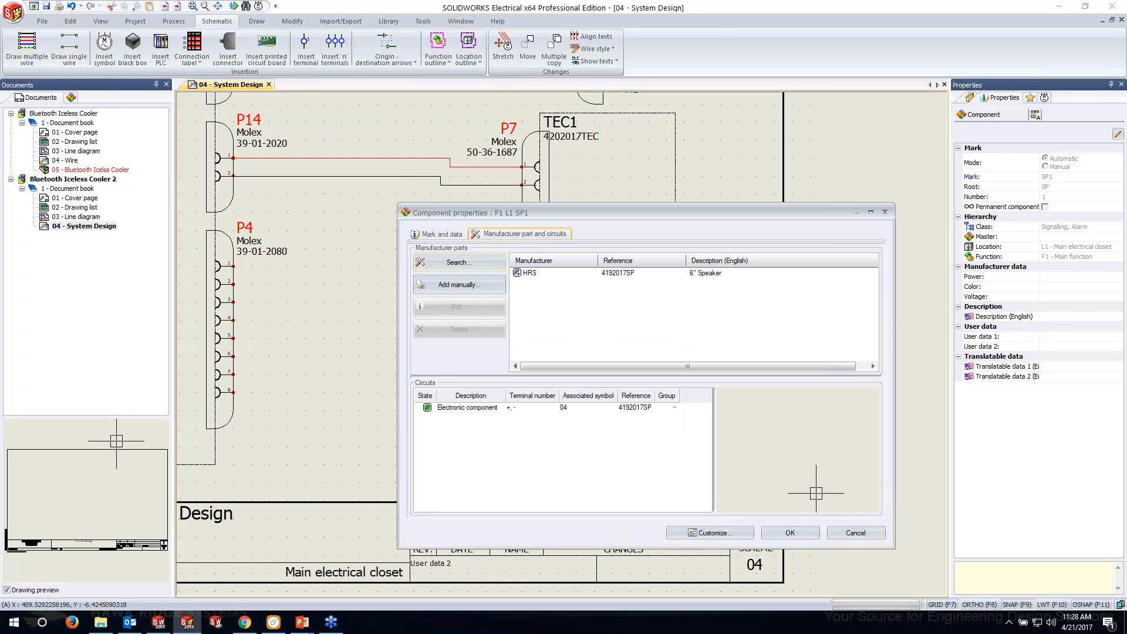
click(791, 527)
Draw a single 24 AWG Brown wire from pin 1 of connector P4 to the positive terminal of speaker SP1.
scroll(587, 402, down, 2)
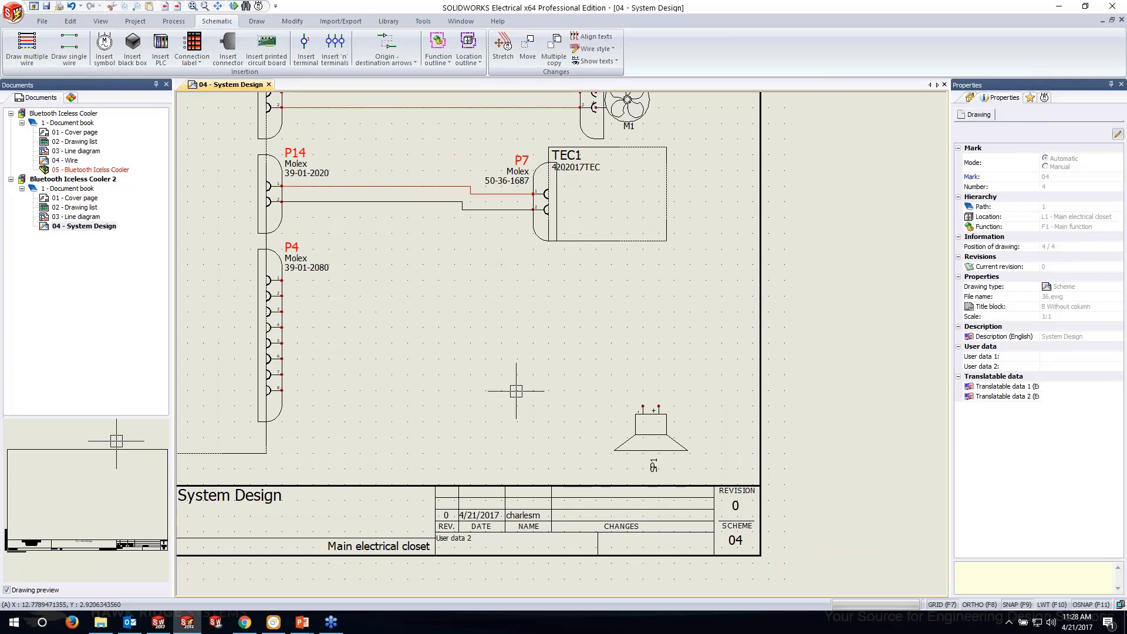
scroll(516, 391, up, 2)
click(69, 47)
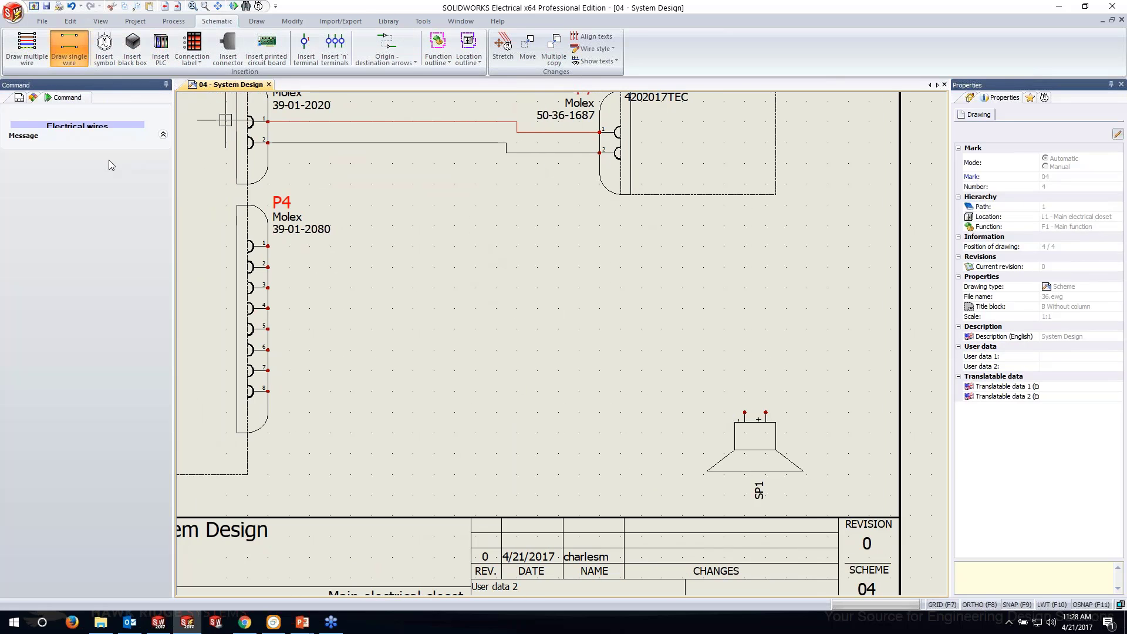
click(151, 222)
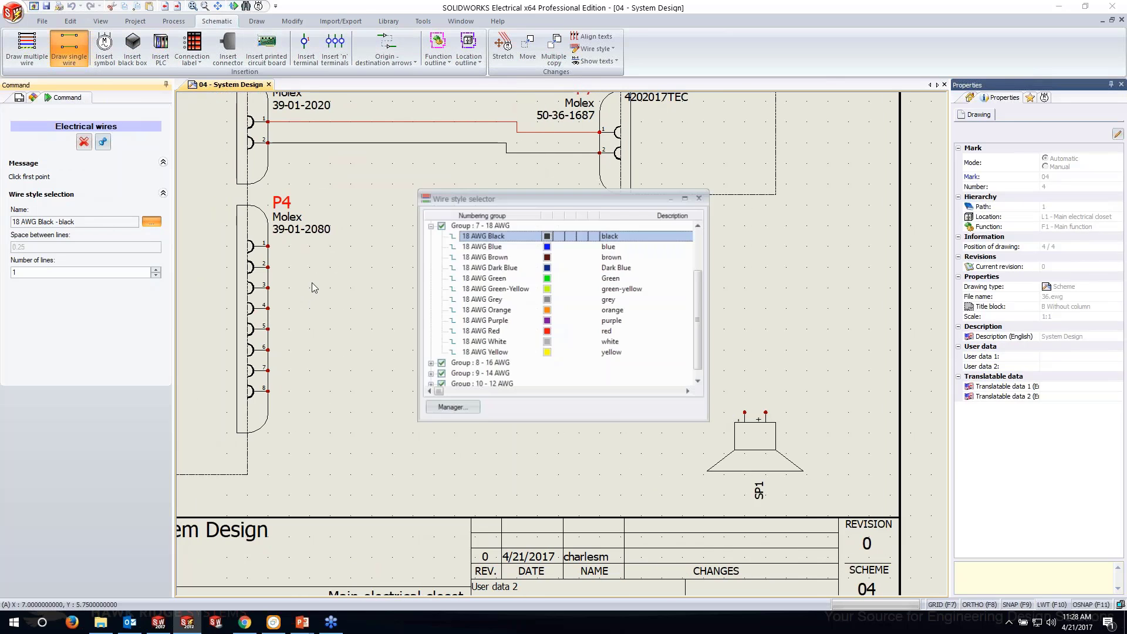
double_click(489, 260)
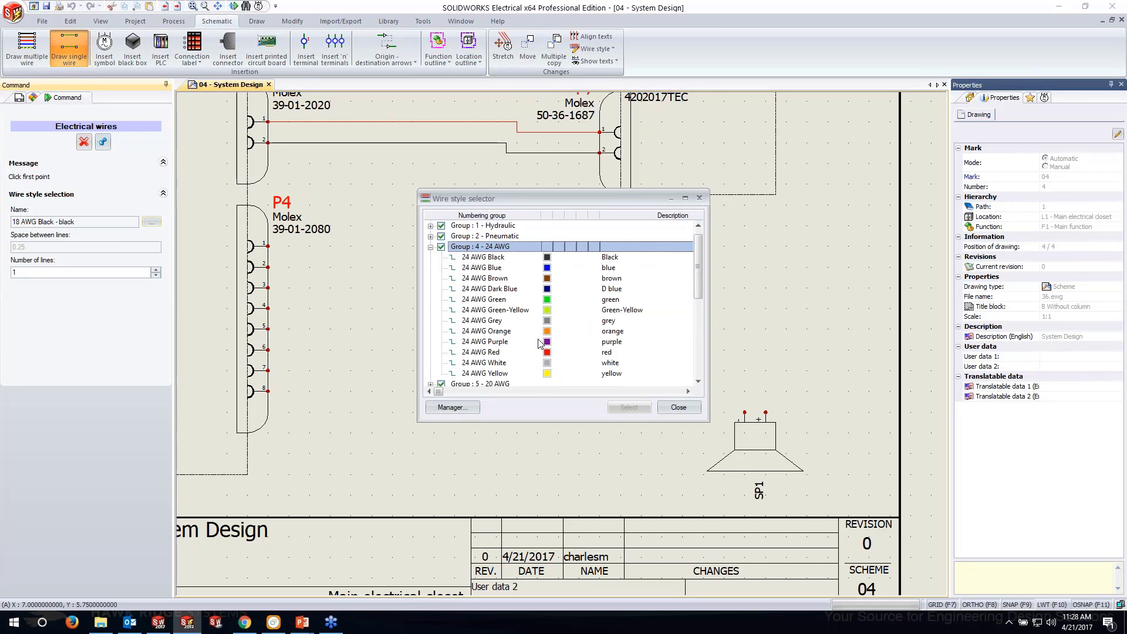
scroll(696, 283, down, 1)
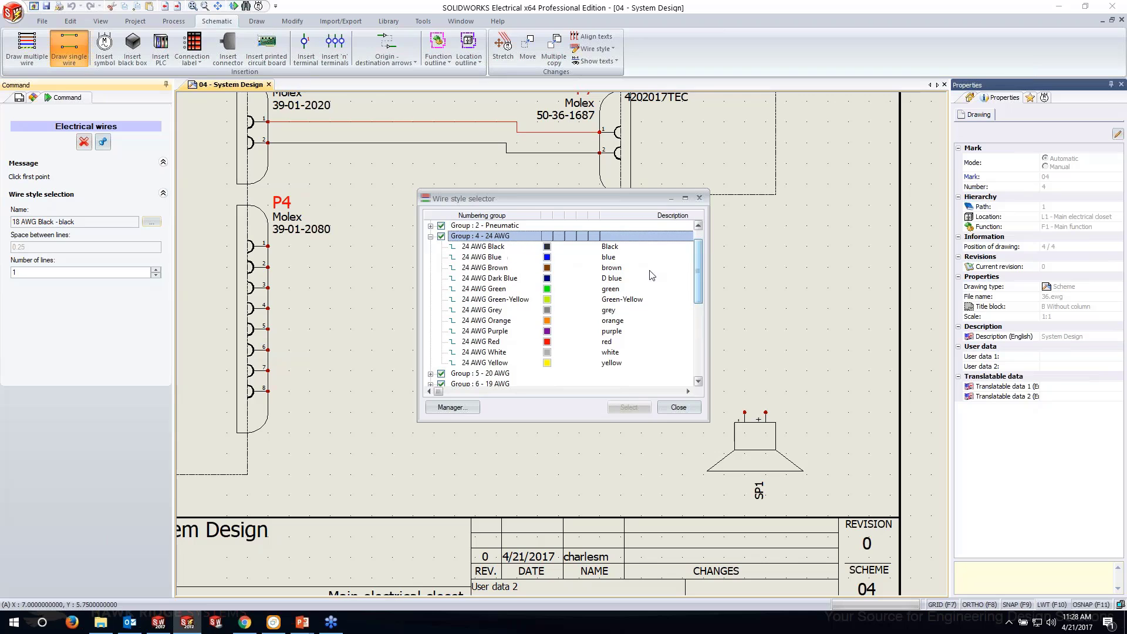
click(488, 259)
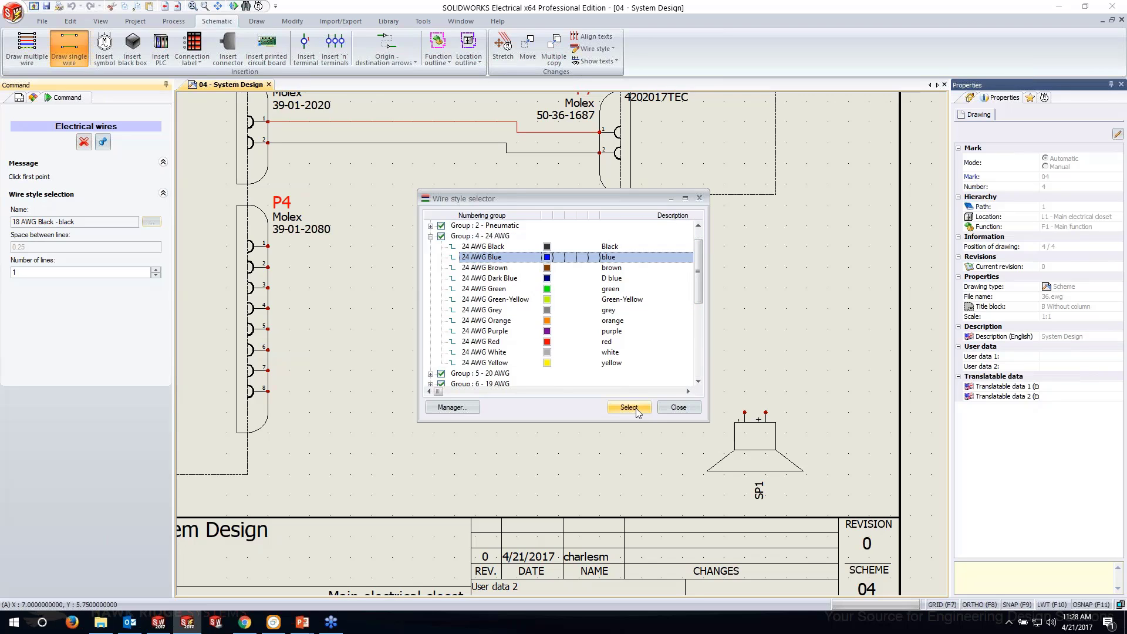
click(485, 268)
click(629, 407)
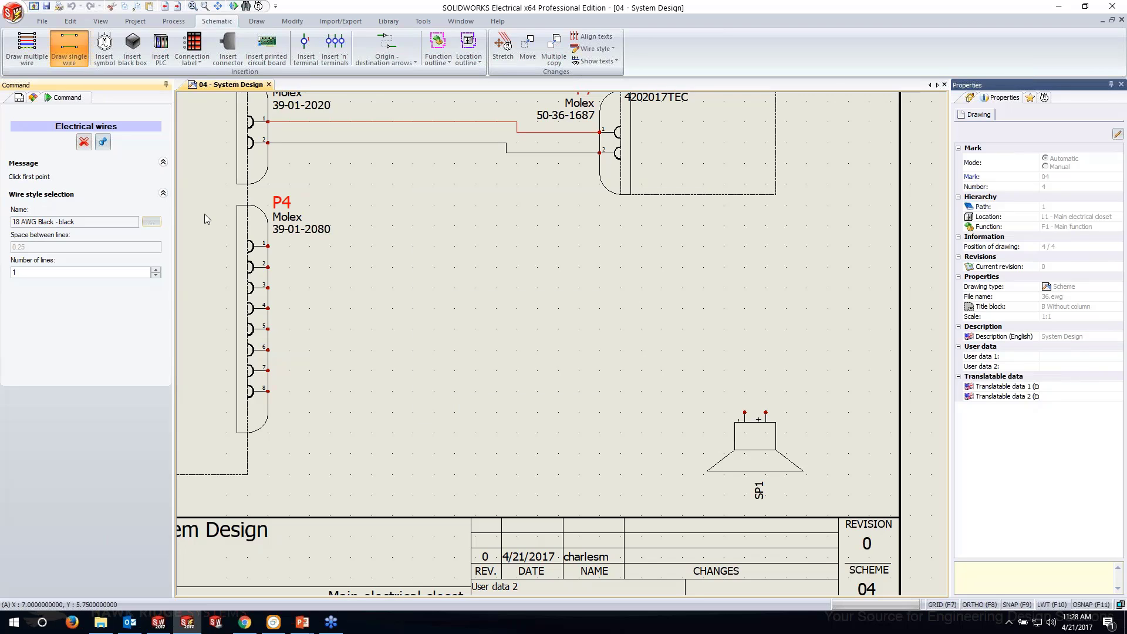
click(267, 246)
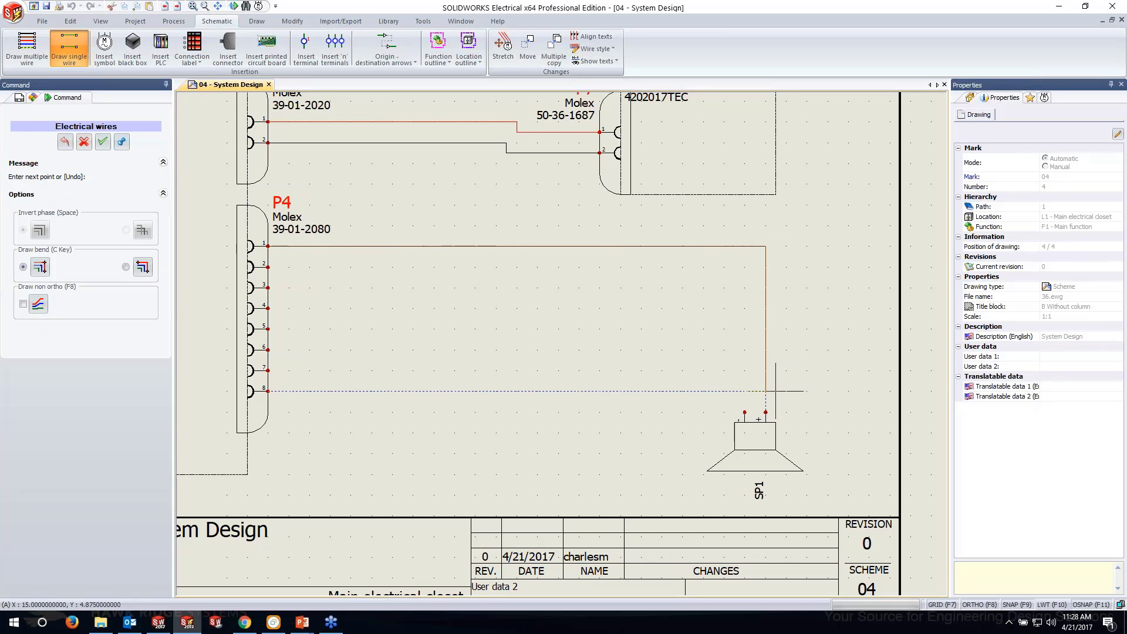
click(766, 412)
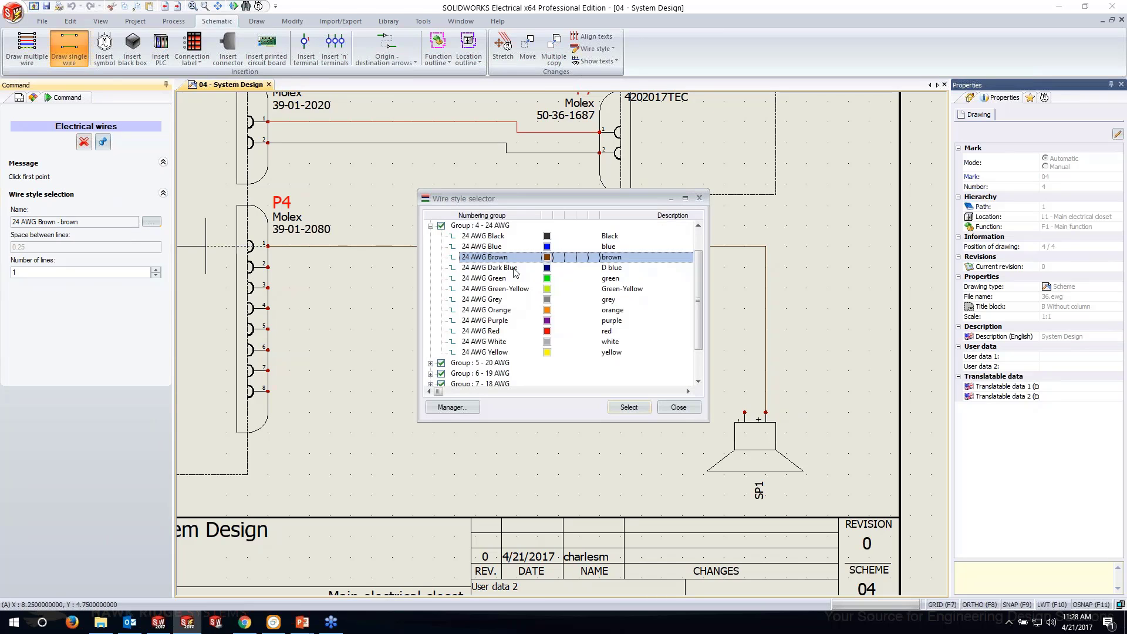
Draw a single 24 AWG Dark Blue wire from pin 2 of P4 to SP1's negative terminal and end the wiring command.
click(489, 268)
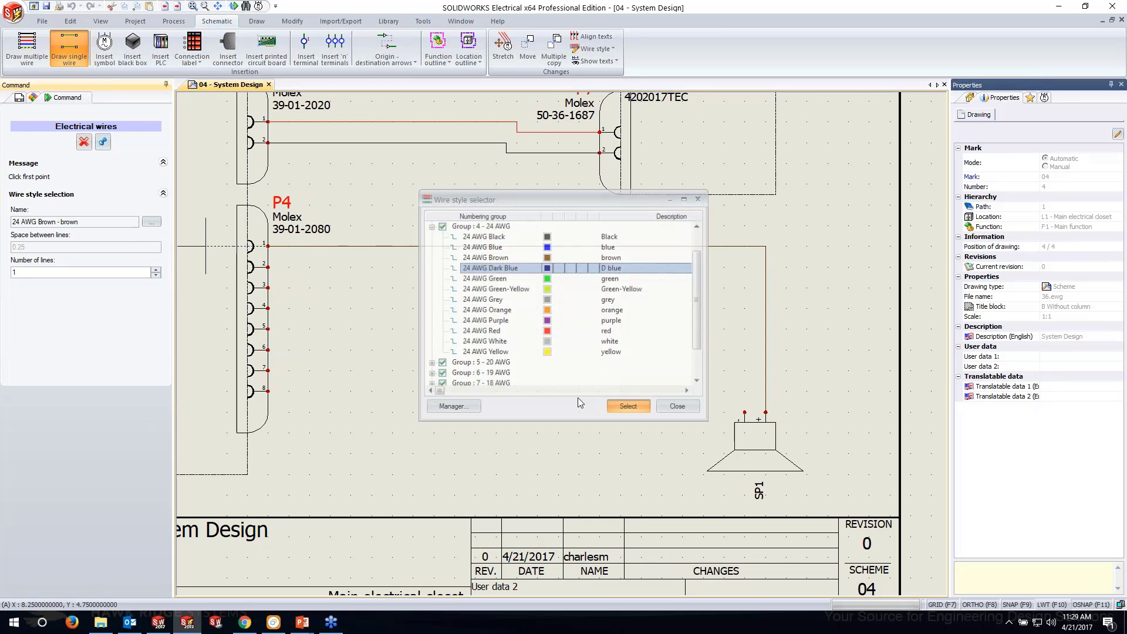
click(629, 407)
click(267, 267)
click(744, 267)
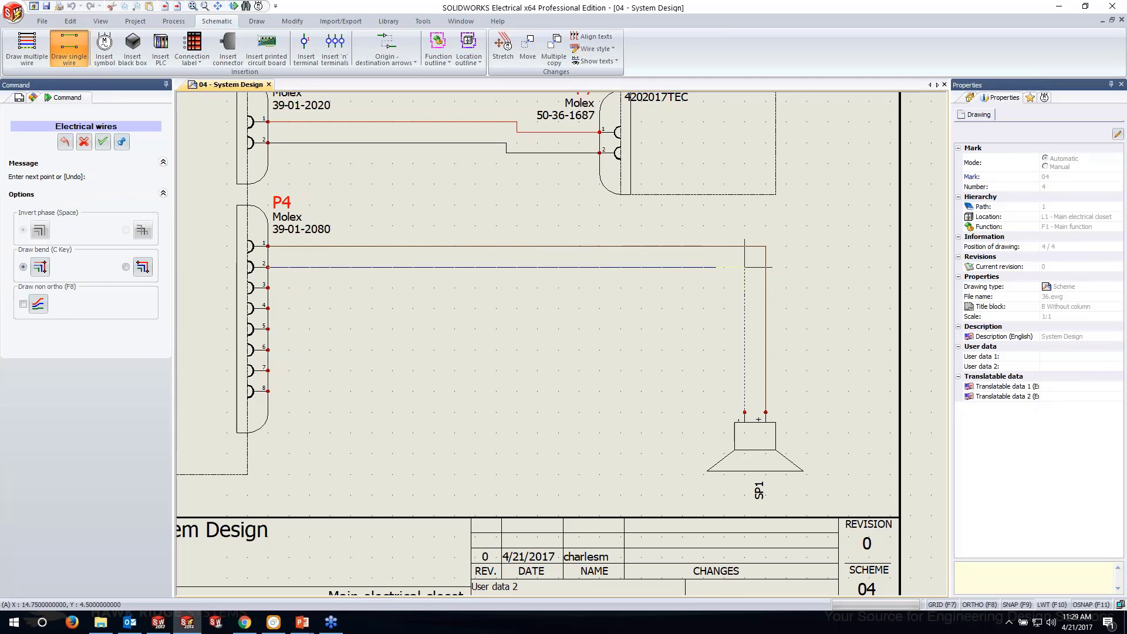
click(745, 412)
key(Escape)
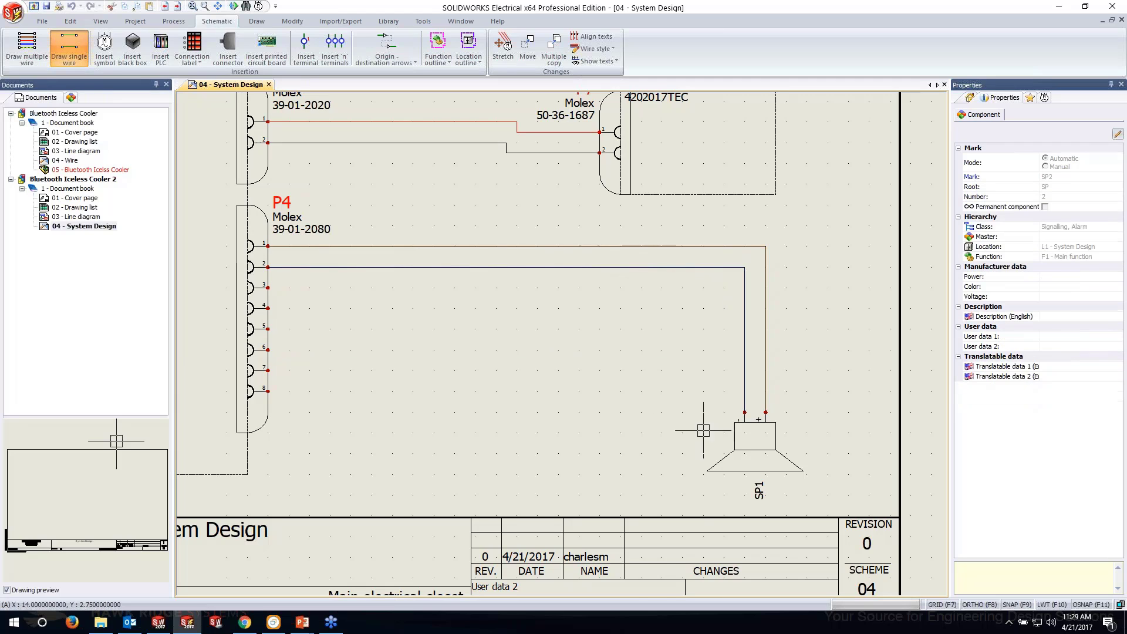
Switch to the SOLIDWORKS cooler assembly, examine the wire terminals on the speakers, and return to the SOLIDWORKS Electrical schematic.
click(170, 626)
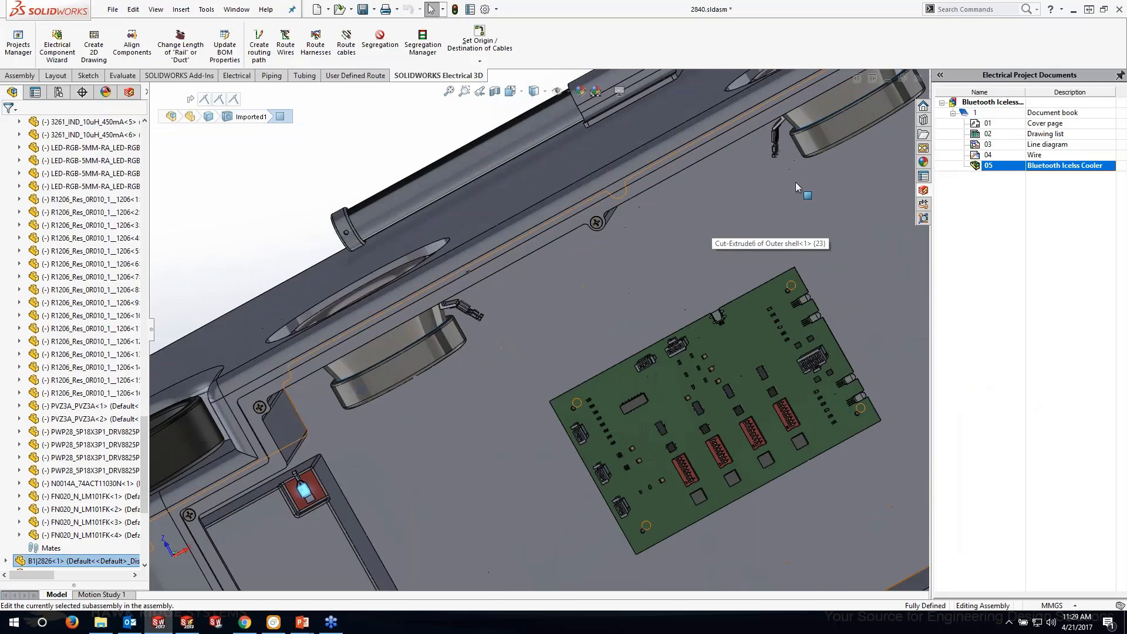
middle_drag(796, 187, 784, 123)
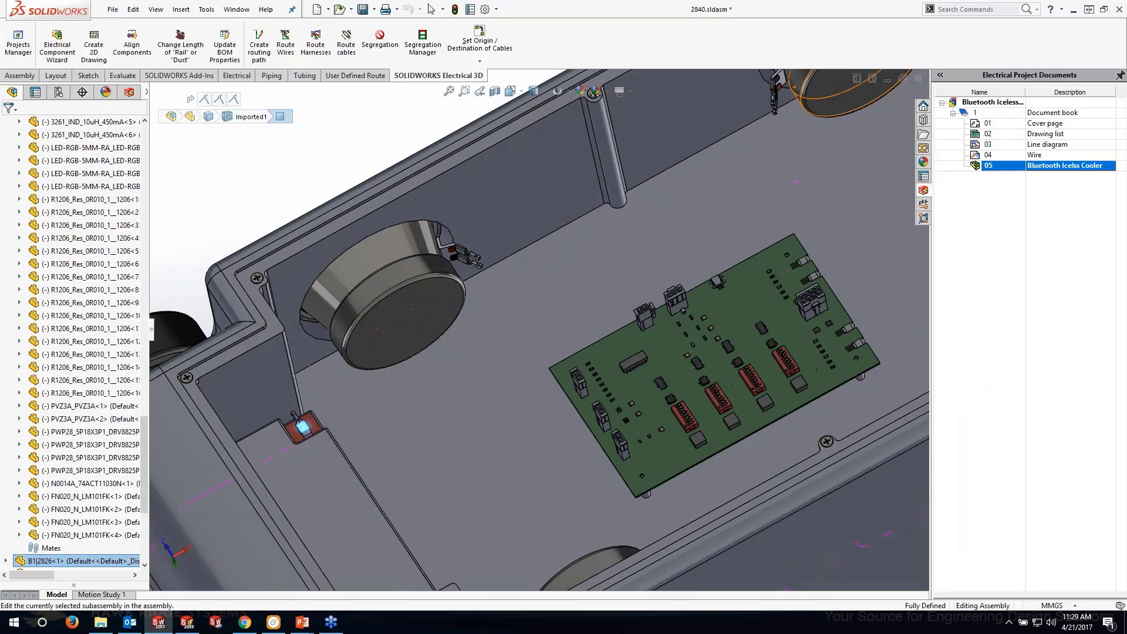
scroll(767, 117, down, 8)
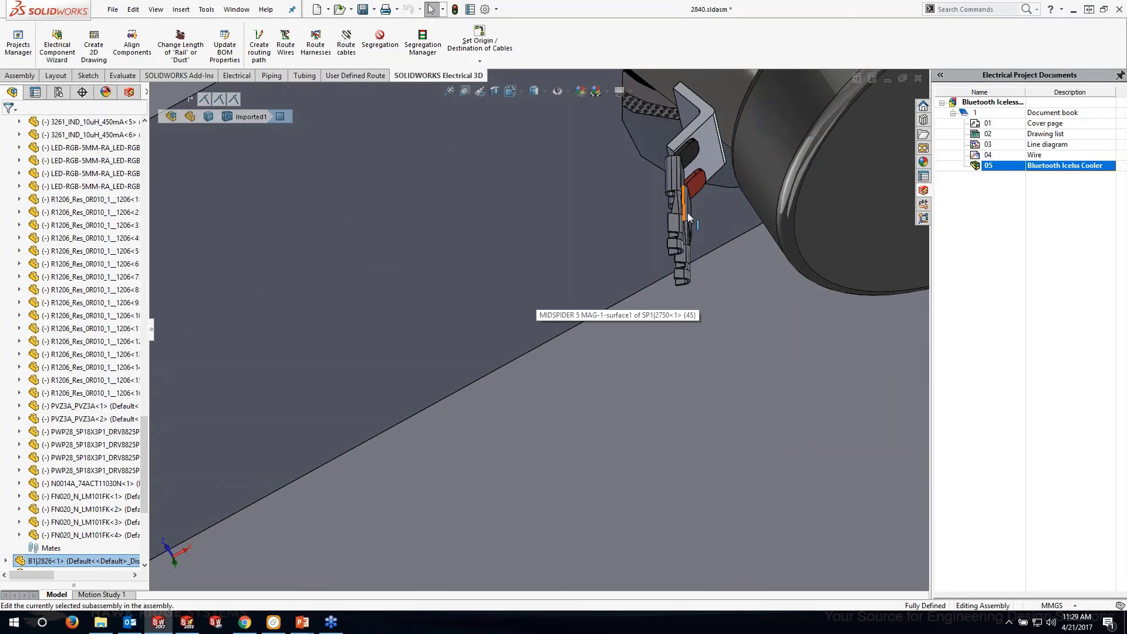
scroll(675, 235, up, 8)
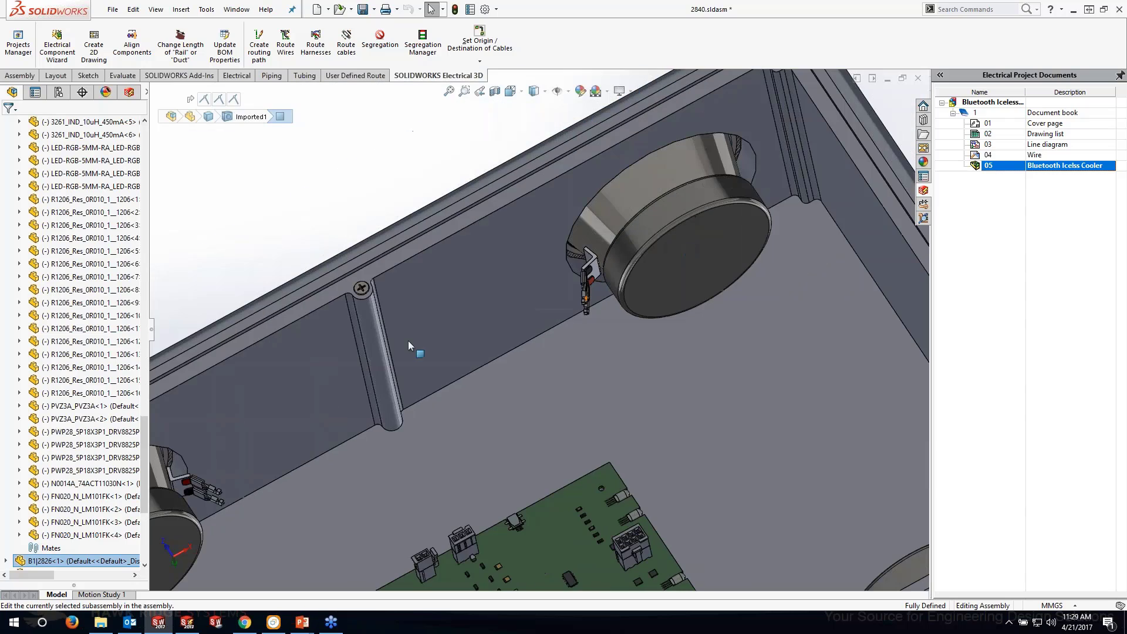
click(187, 622)
Start inserting a symbol and choose Female crimp pin from the Connectors class.
scroll(775, 358, up, 2)
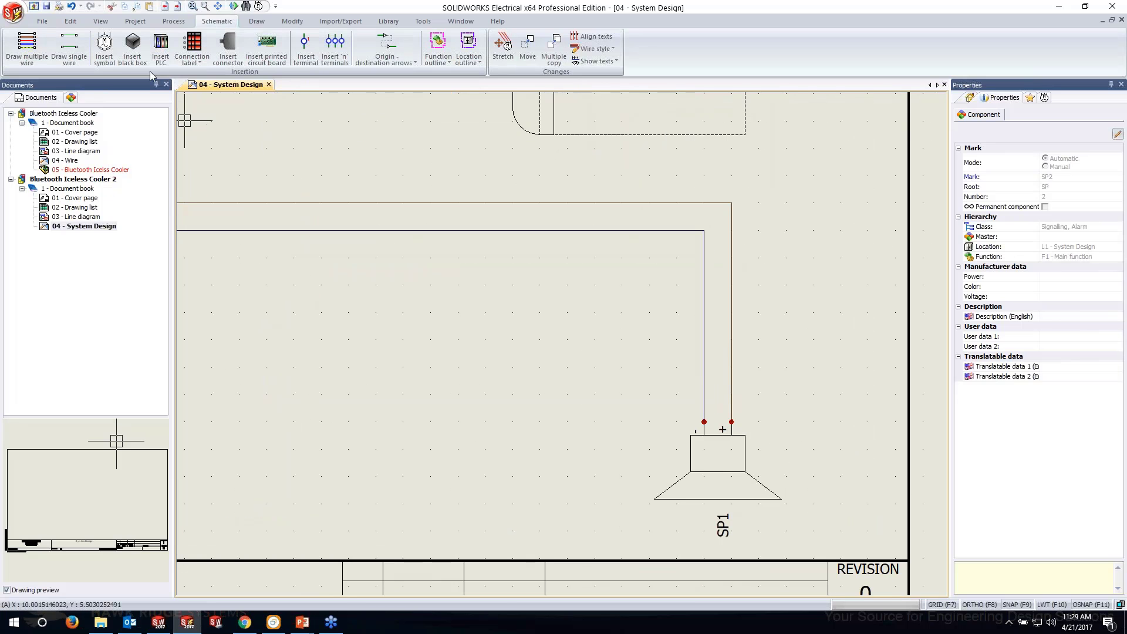
click(105, 58)
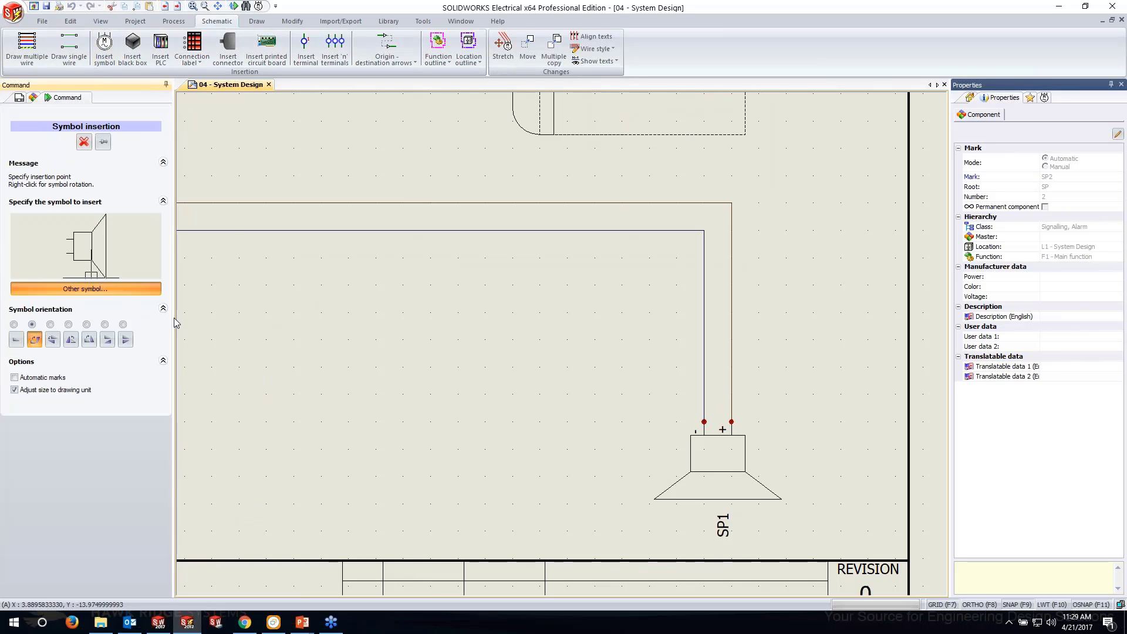
click(86, 288)
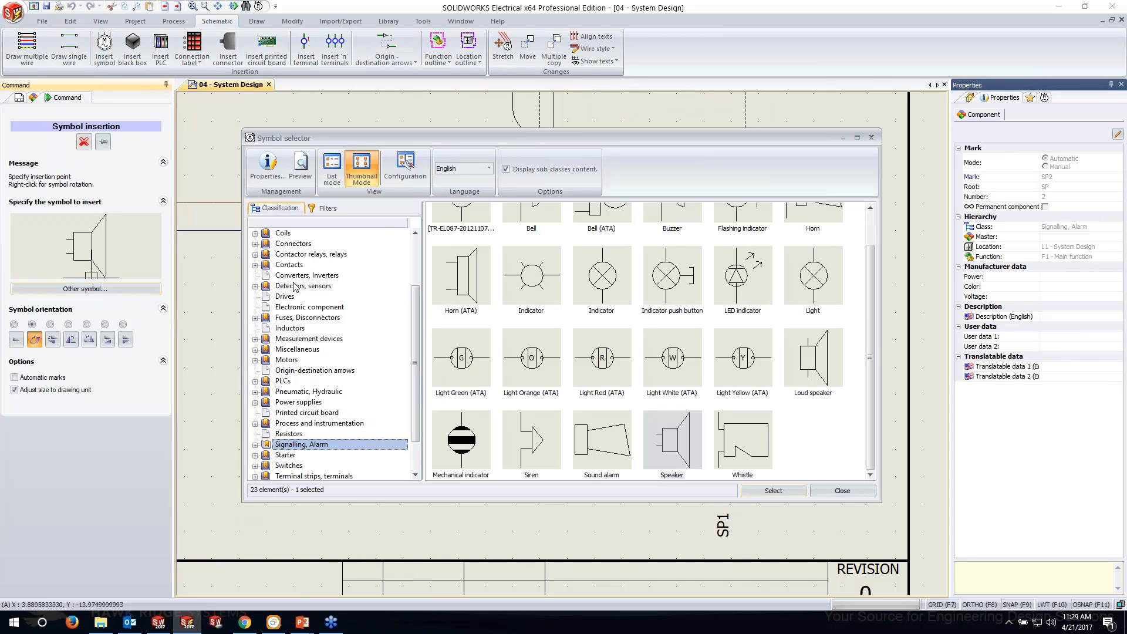
click(293, 244)
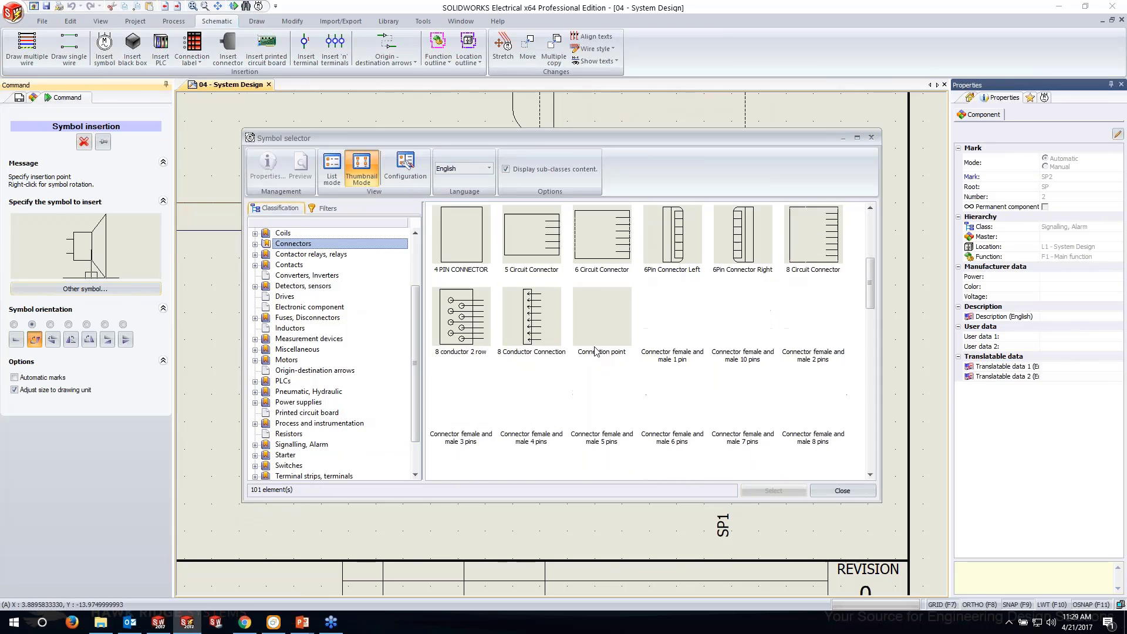
scroll(595, 351, down, 10)
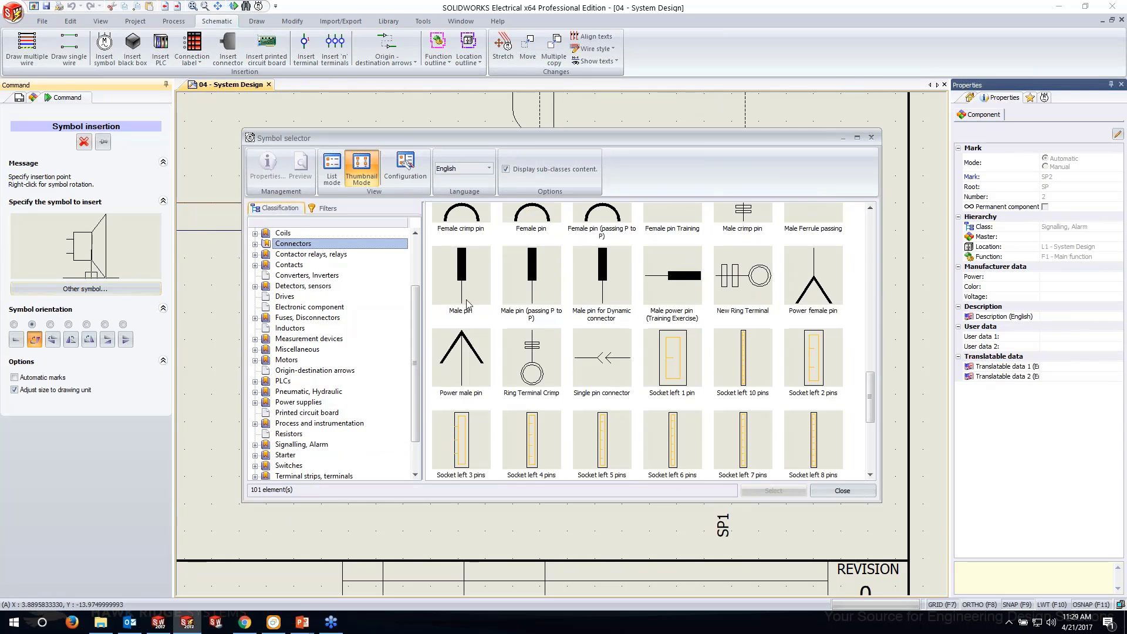
scroll(468, 287, up, 3)
click(461, 399)
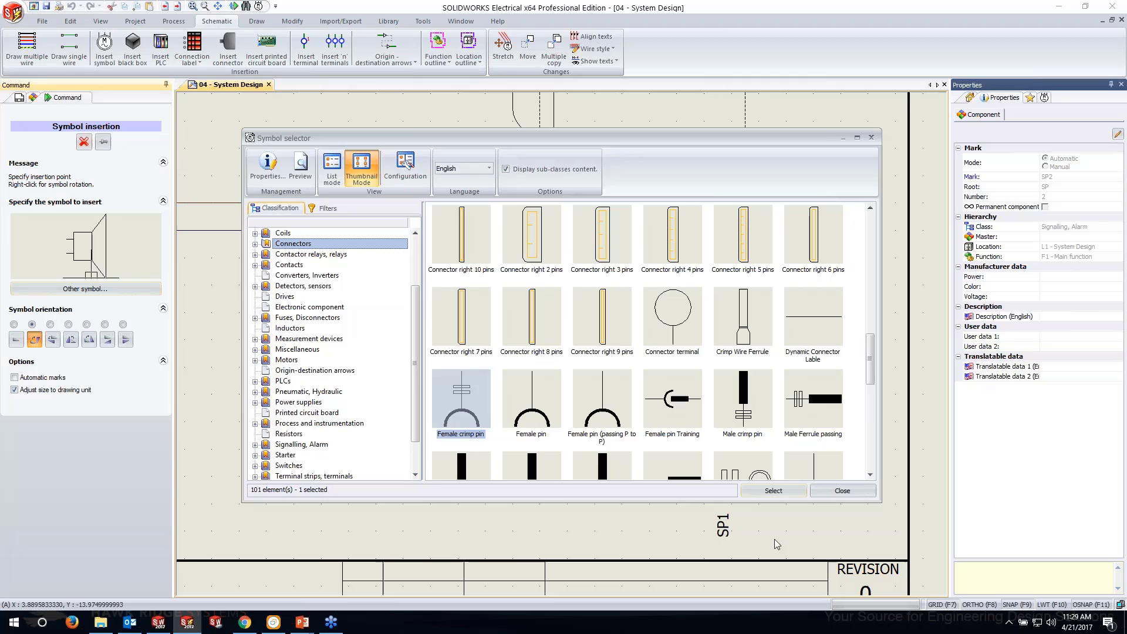
click(773, 491)
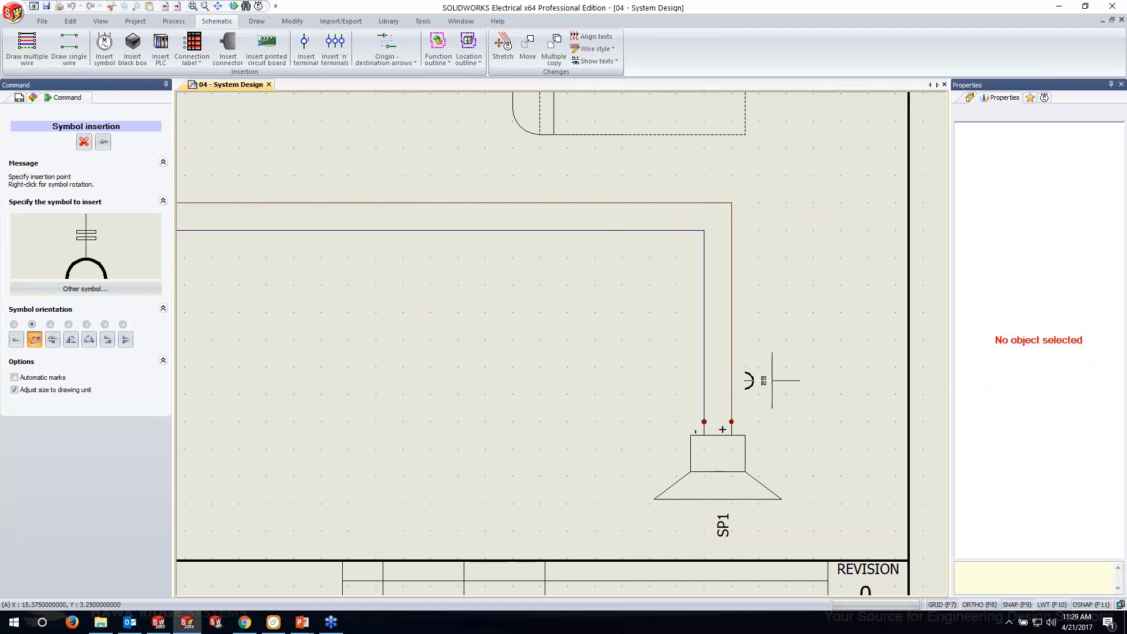
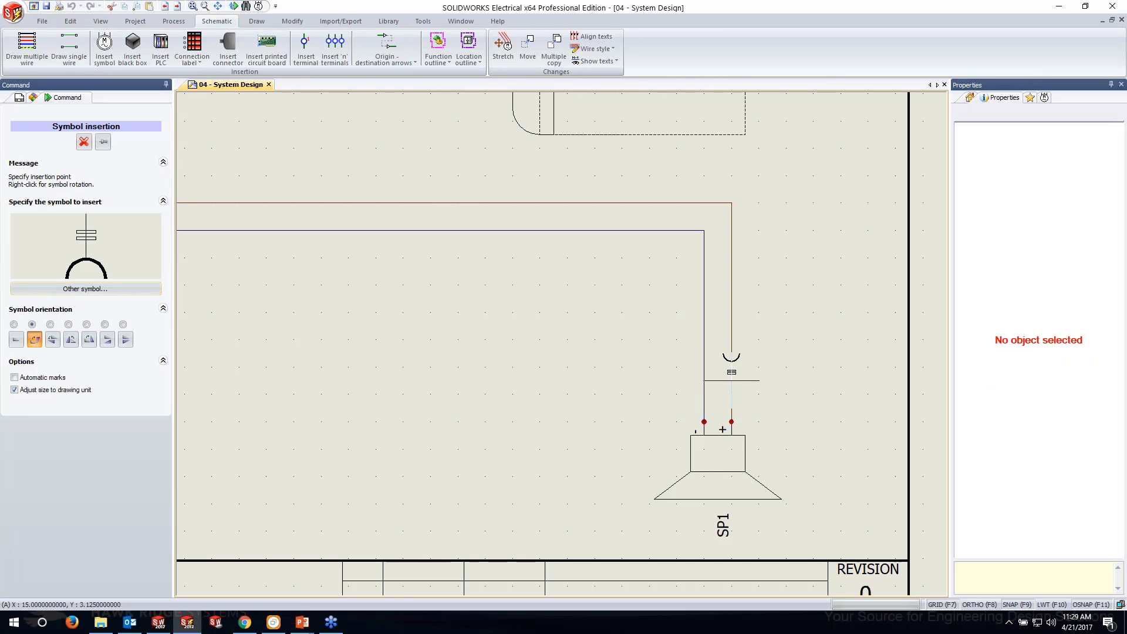
Place the female crimp pin on SP1's positive terminal, rotated so its arc faces the speaker, and associate it with component SP1.
right_click(793, 375)
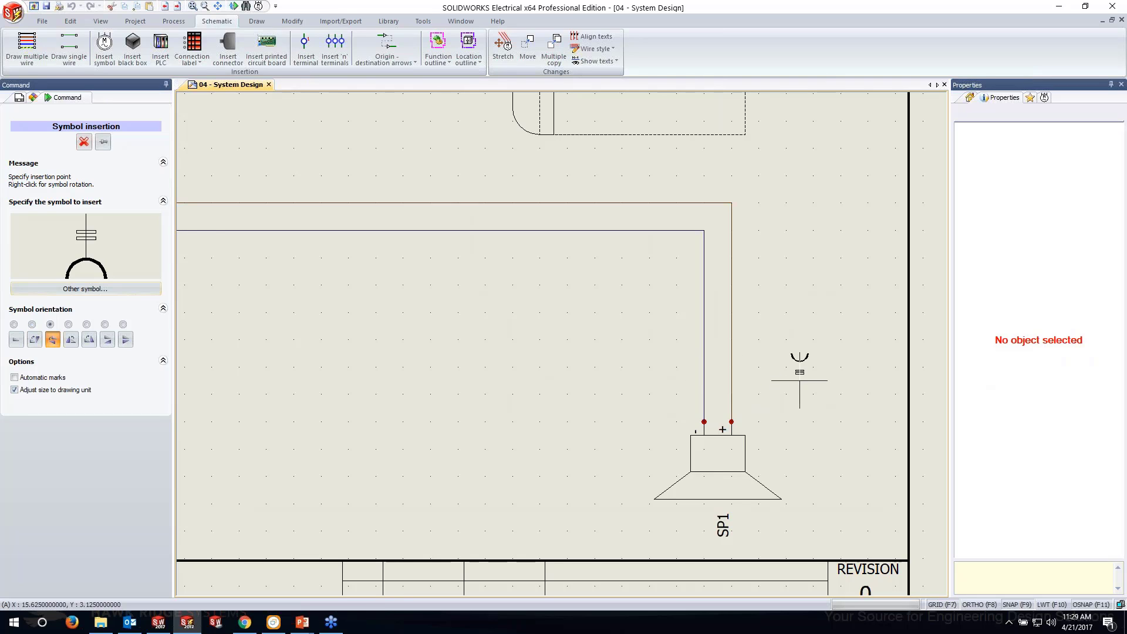
right_click(731, 367)
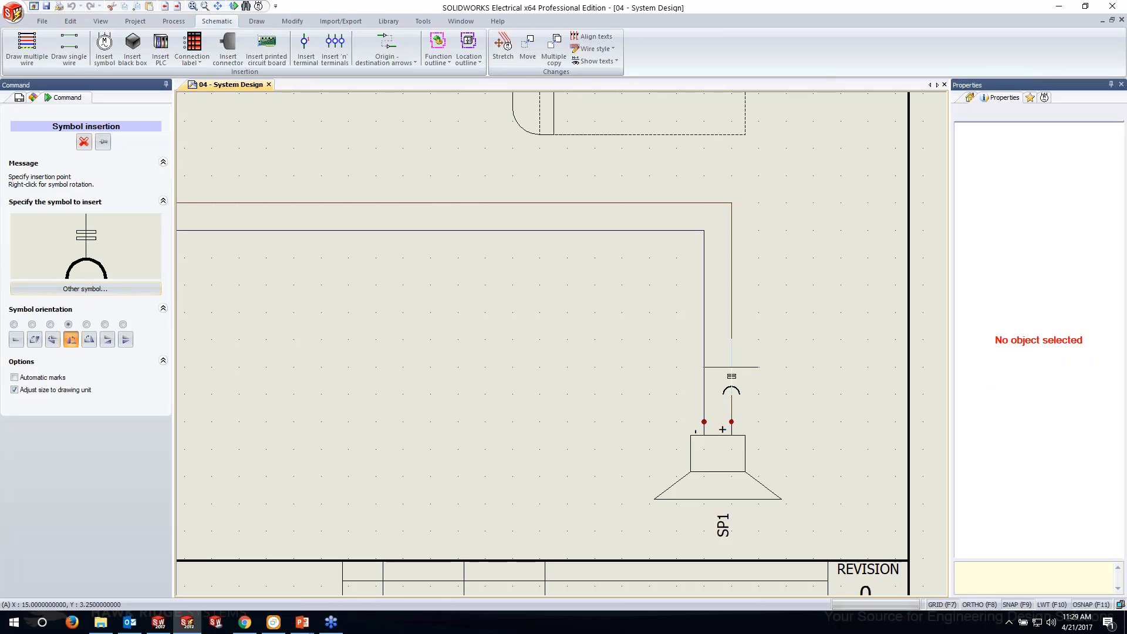
right_click(800, 367)
right_click(807, 367)
right_click(810, 366)
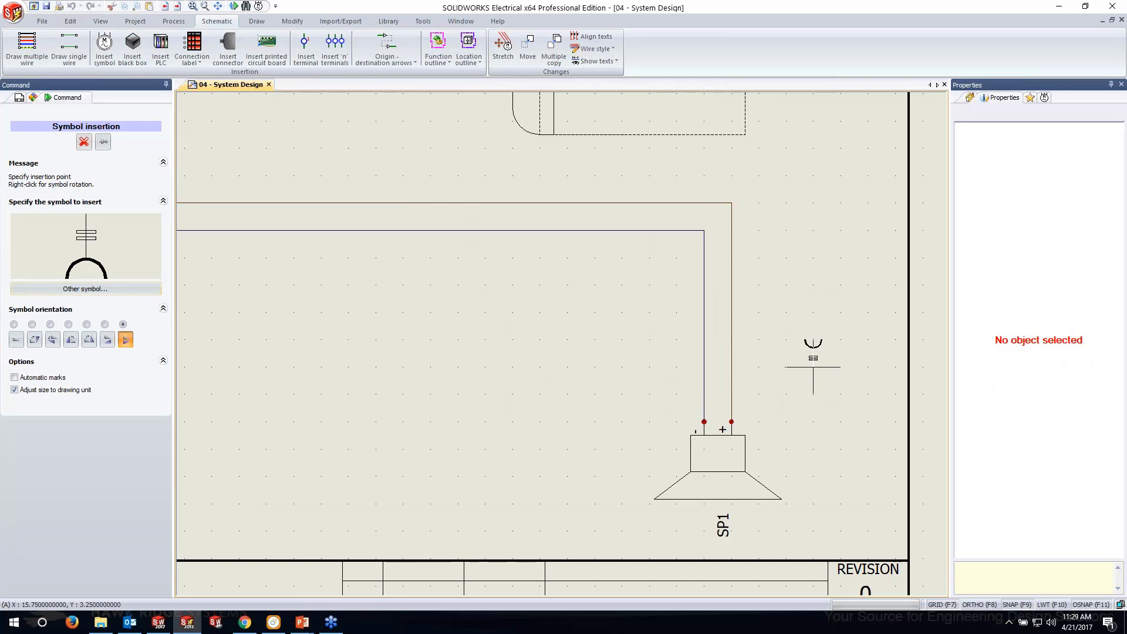
right_click(813, 367)
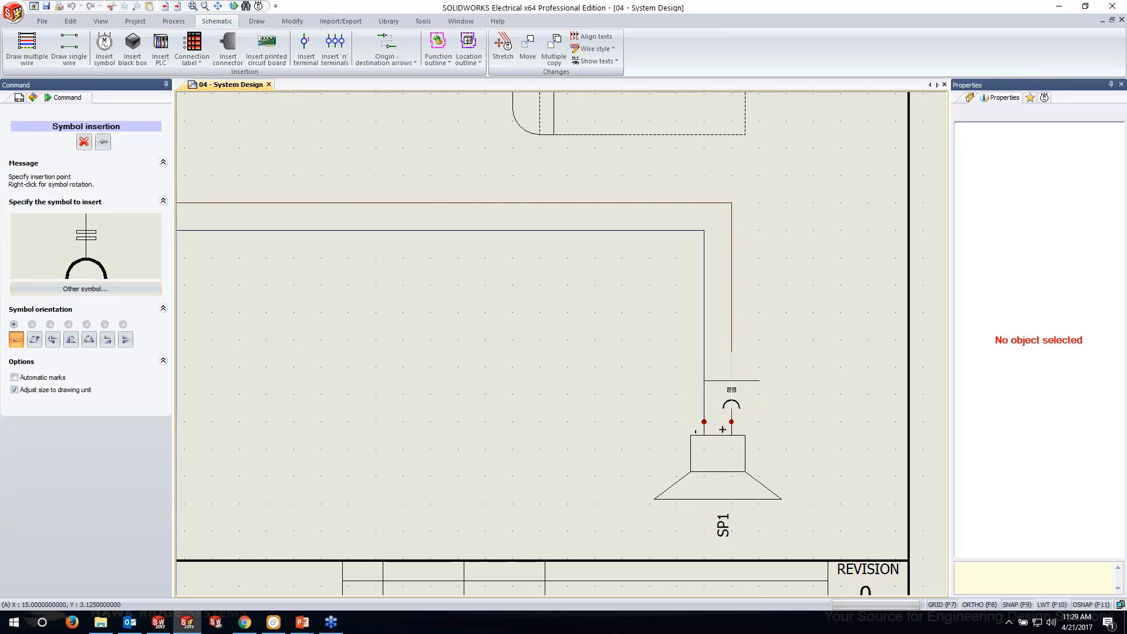
click(732, 422)
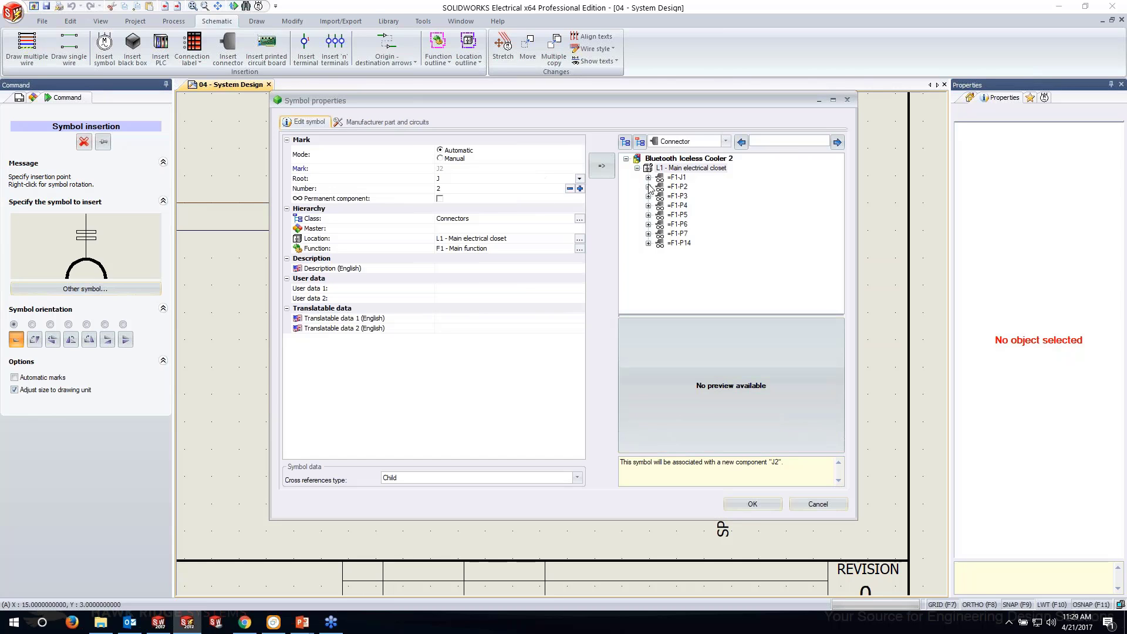
click(690, 142)
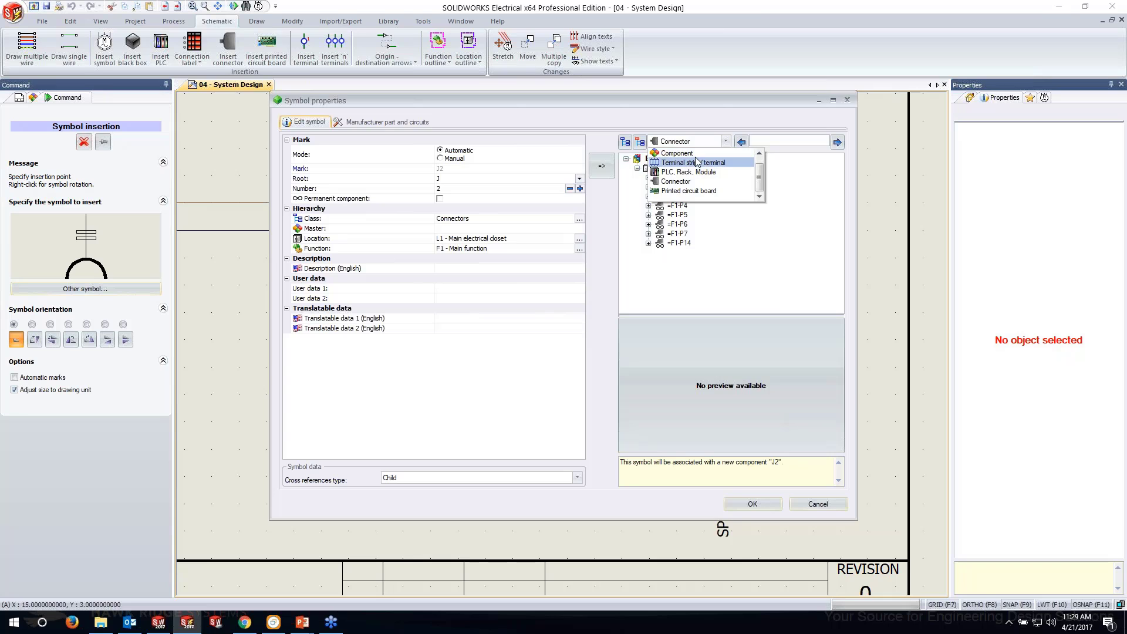
click(699, 167)
click(680, 215)
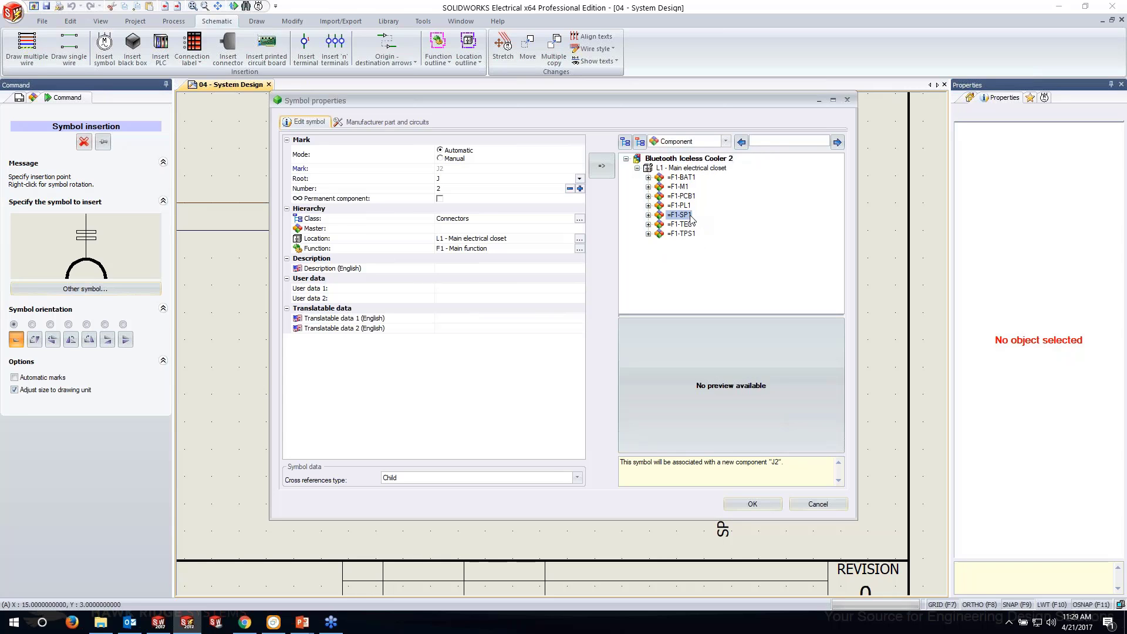
click(752, 504)
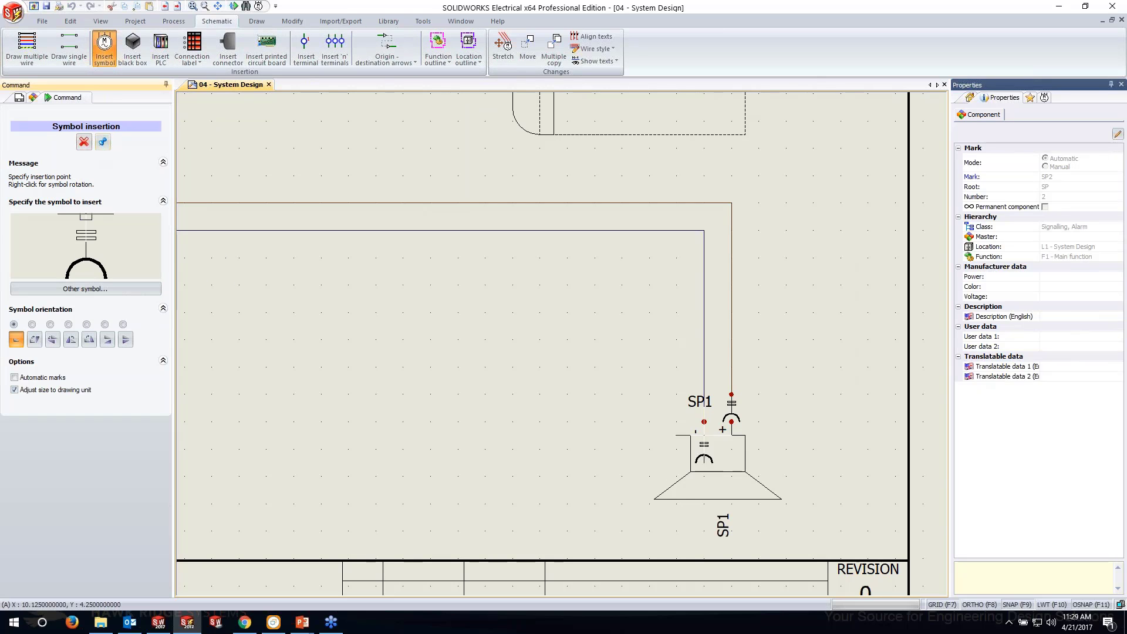
Place a second female crimp pin on SP1's negative terminal, associate it with component SP1, and end symbol insertion.
click(704, 394)
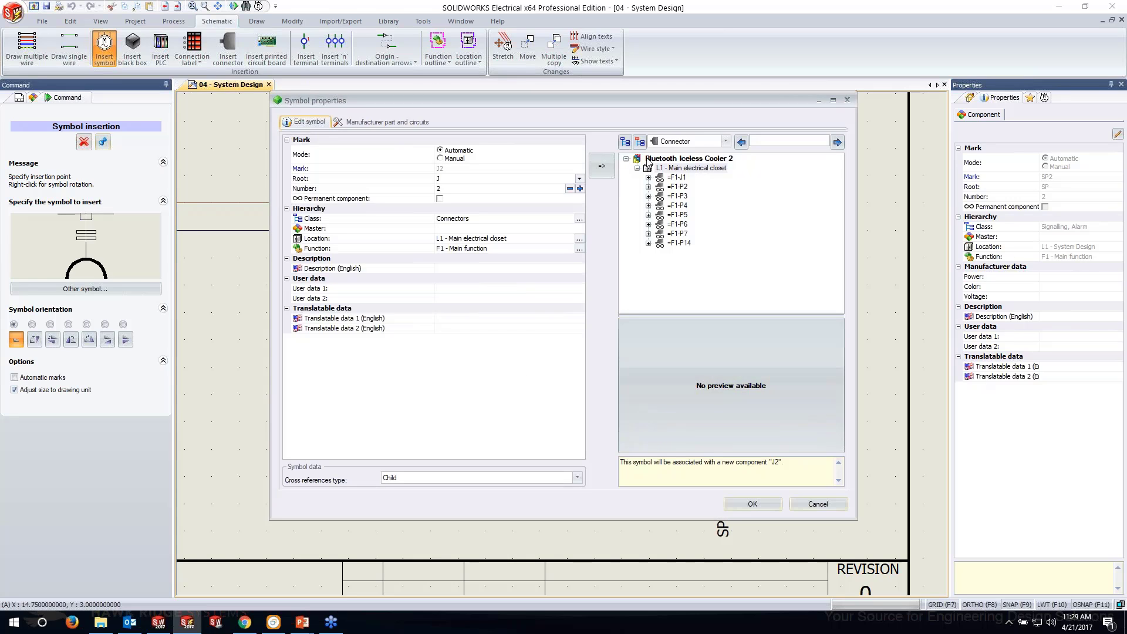
click(727, 142)
click(683, 157)
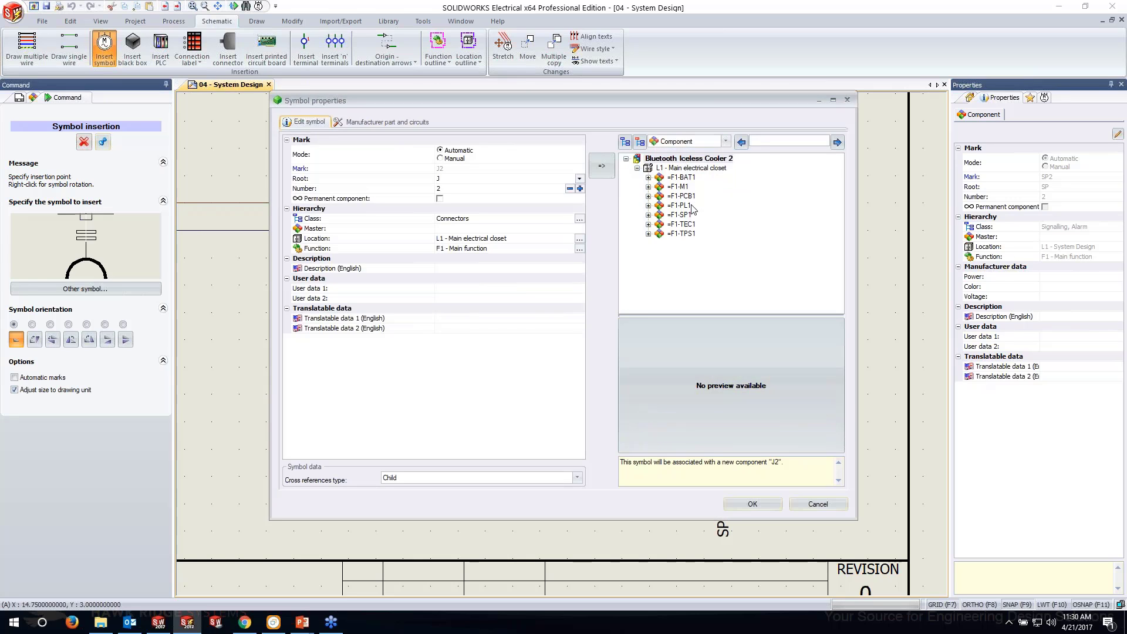
click(682, 215)
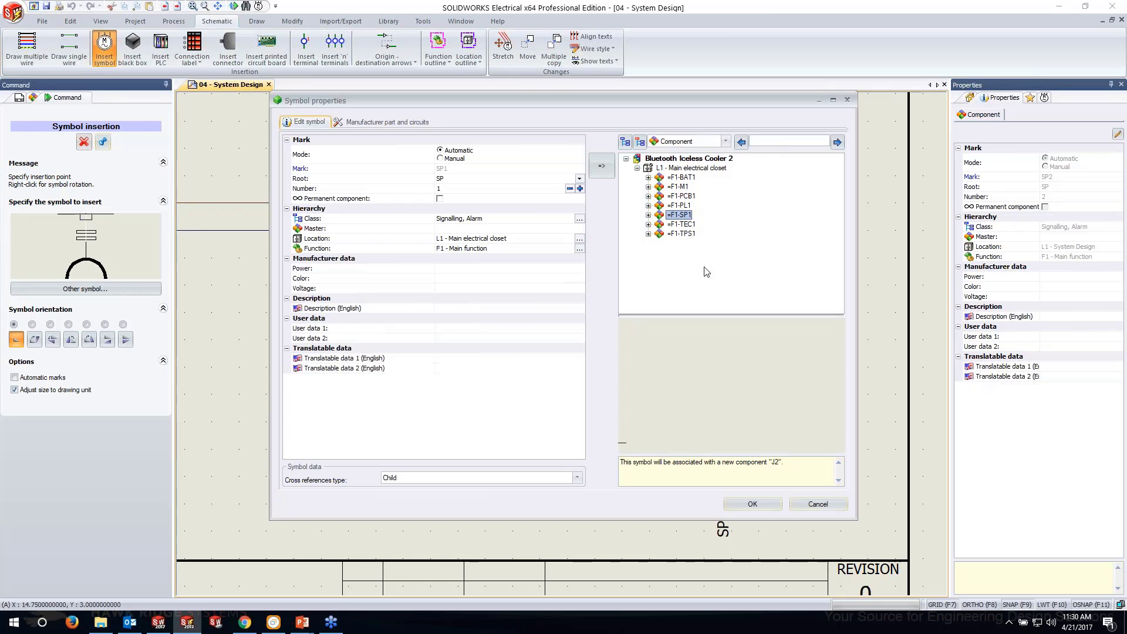
click(752, 504)
click(84, 141)
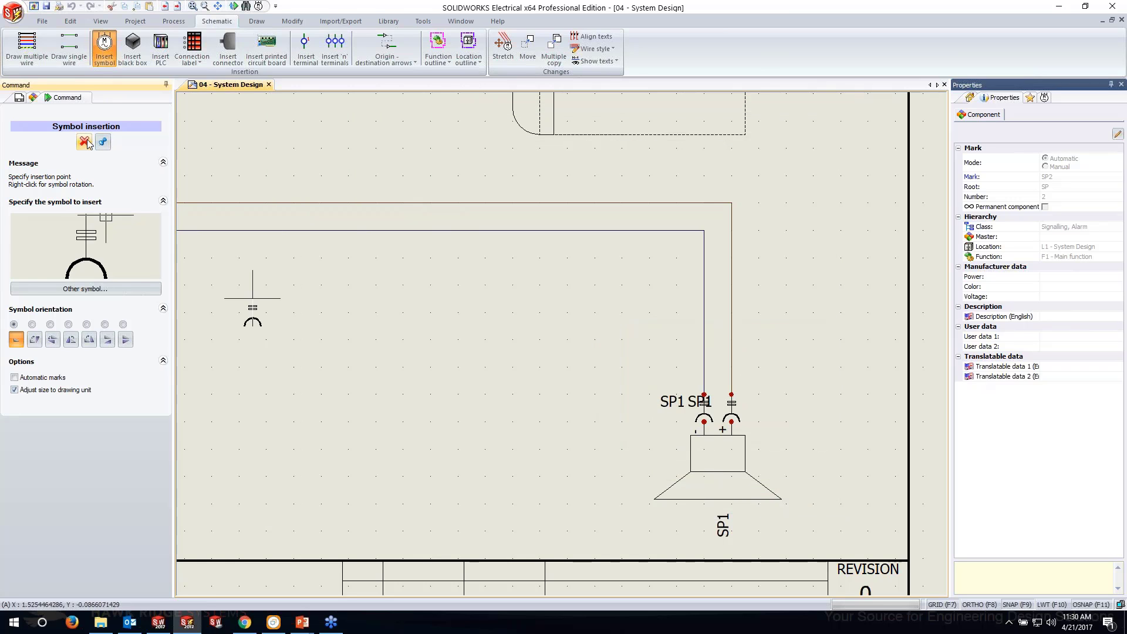
Hide the SP1 mark texts of the two female crimp pins above the speaker.
scroll(728, 399, up, 2)
scroll(728, 399, up, 3)
click(674, 433)
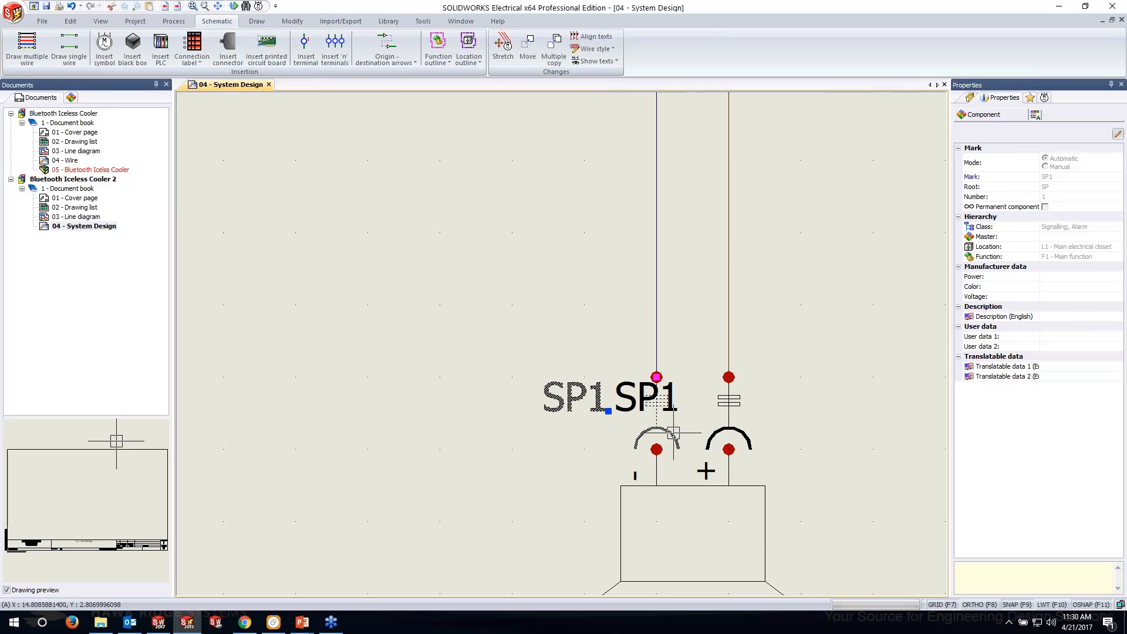
click(711, 434)
right_click(710, 433)
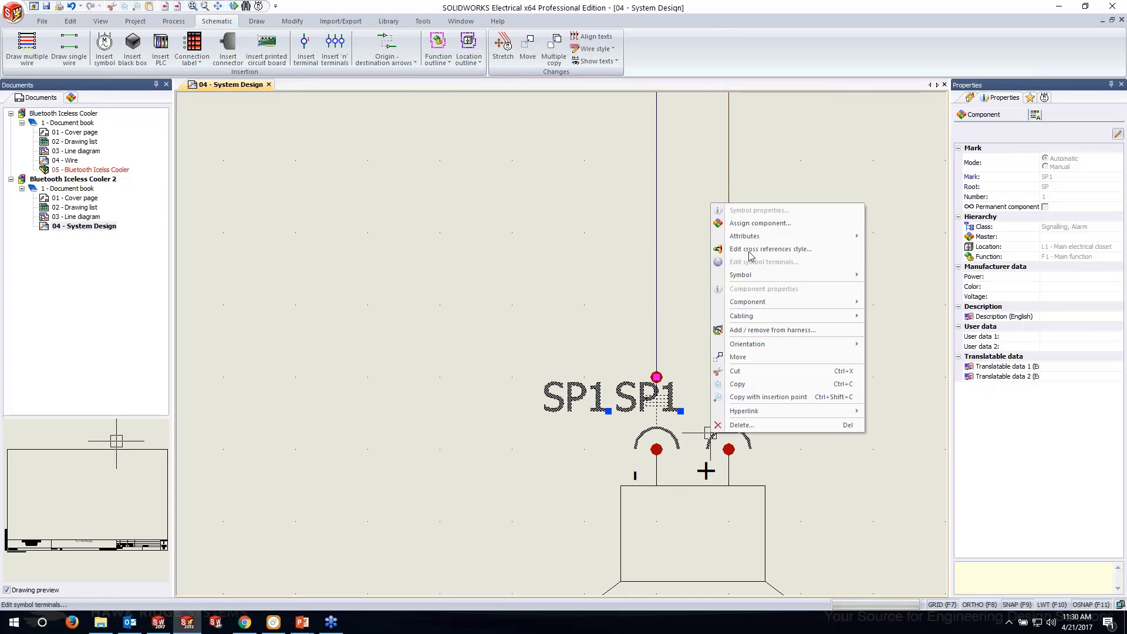
mouse_move(763, 236)
click(916, 251)
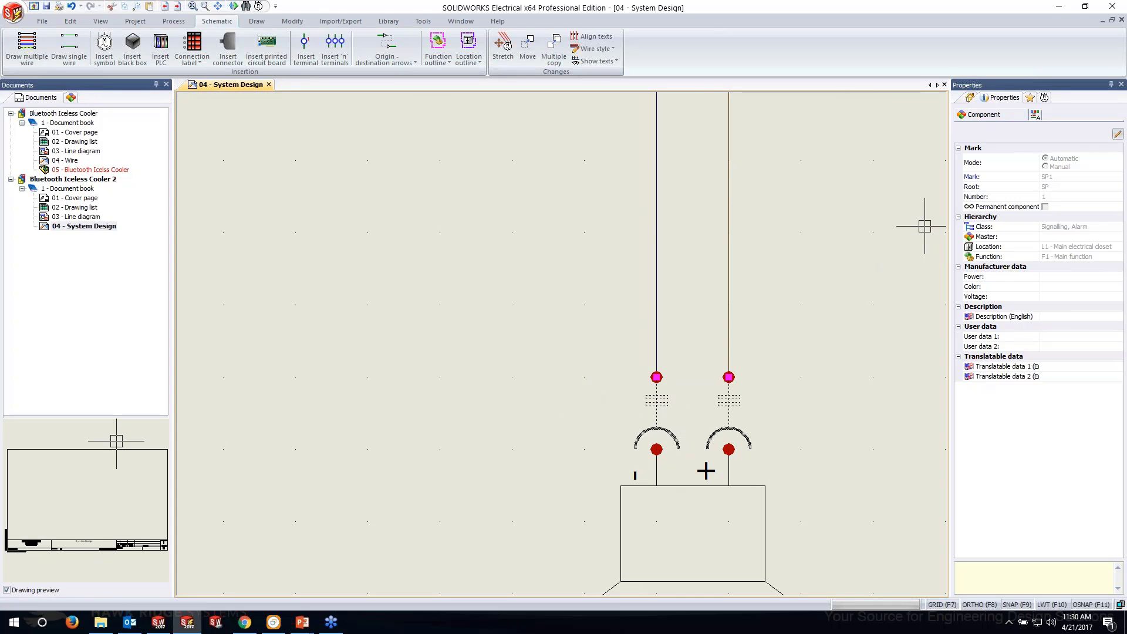
key(Escape)
From speaker SP1's component properties, search for manufacturer parts by TE with the class filter turned off.
click(694, 486)
right_click(694, 486)
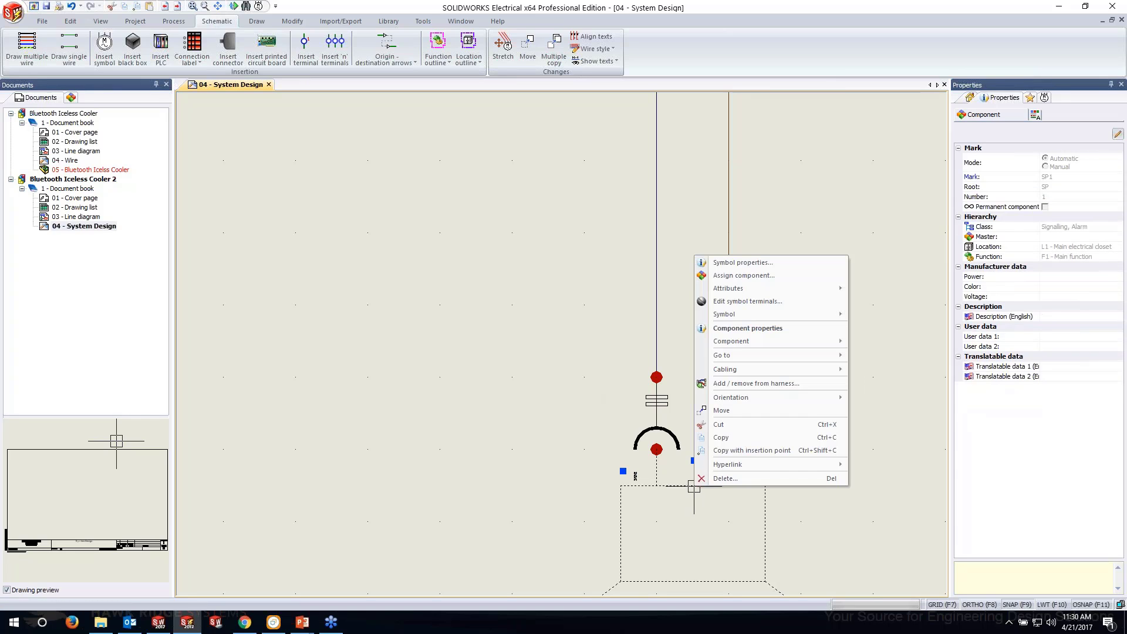
click(765, 327)
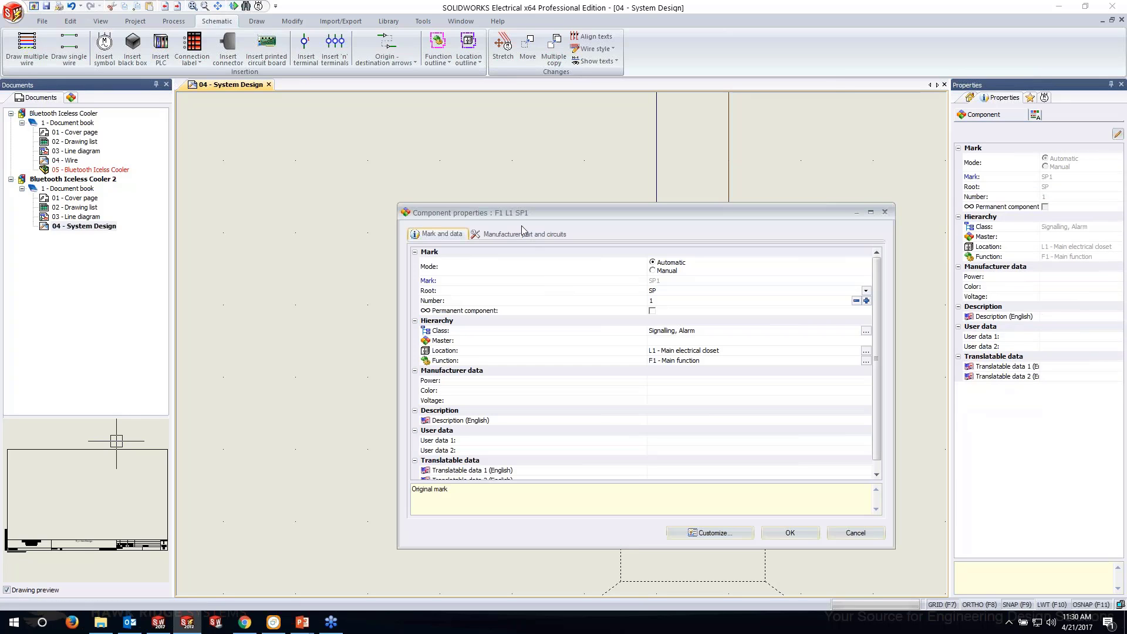
click(520, 232)
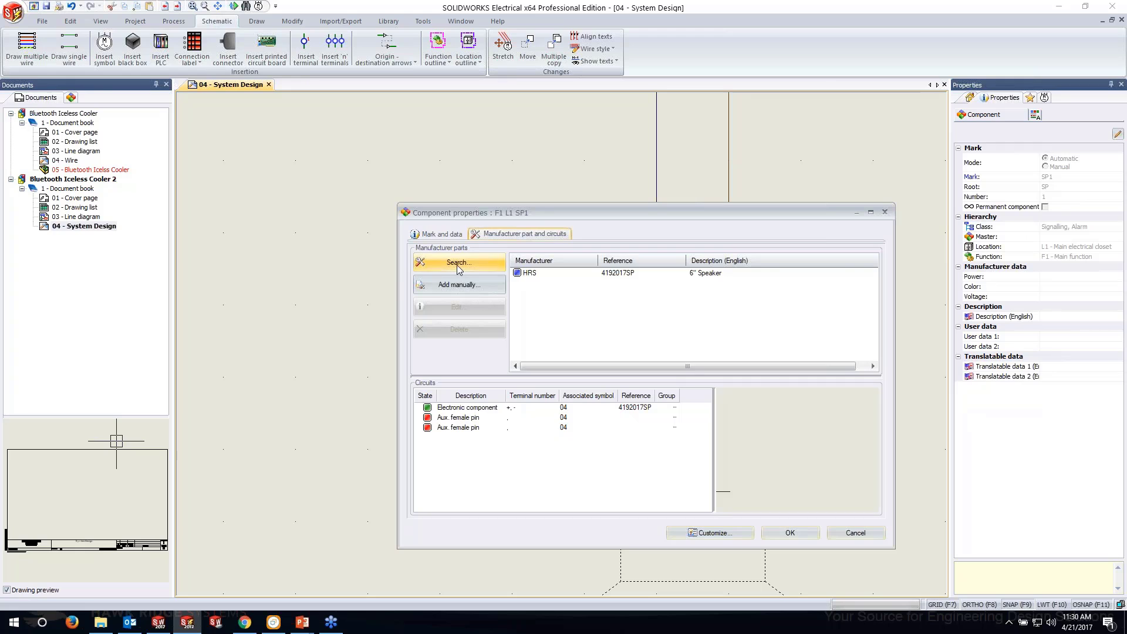
click(459, 264)
click(352, 243)
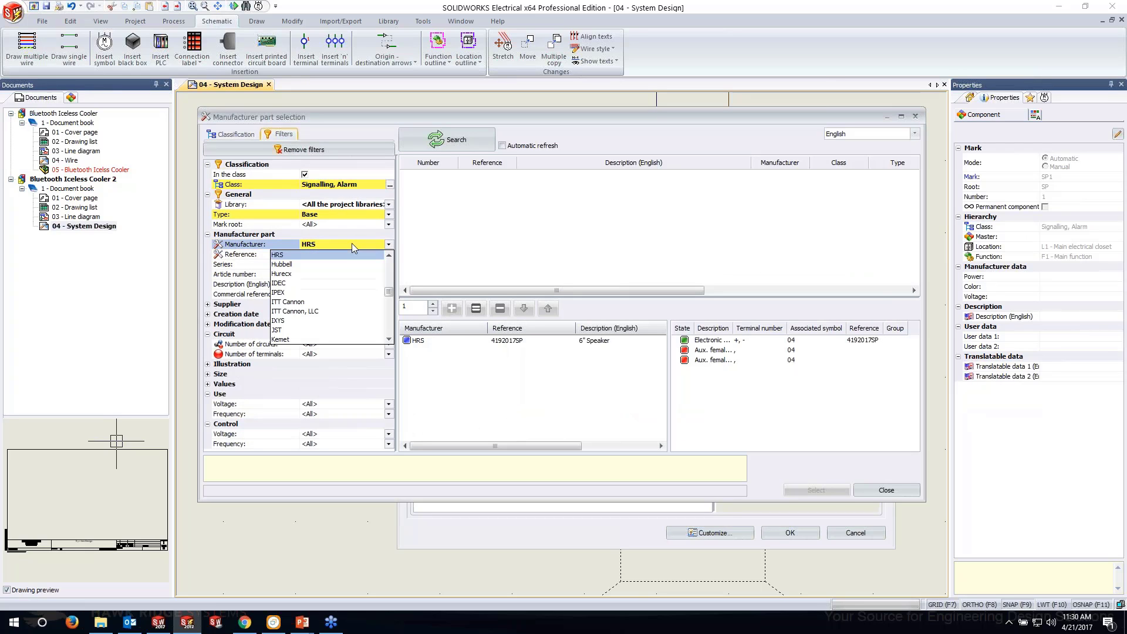
scroll(328, 306, down, 5)
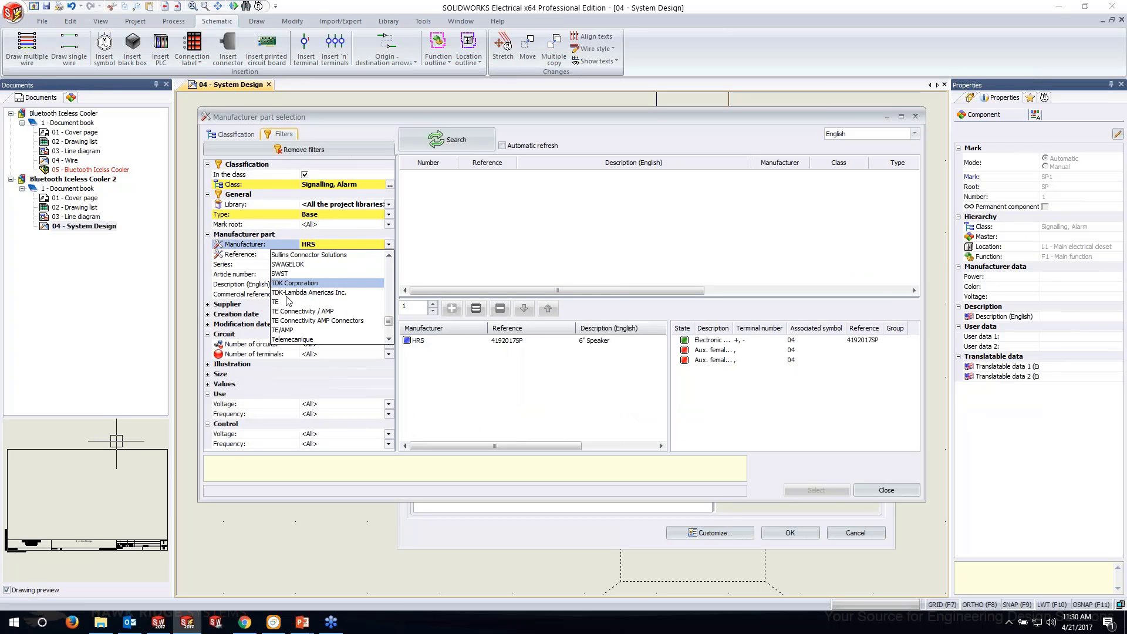
click(283, 304)
click(480, 162)
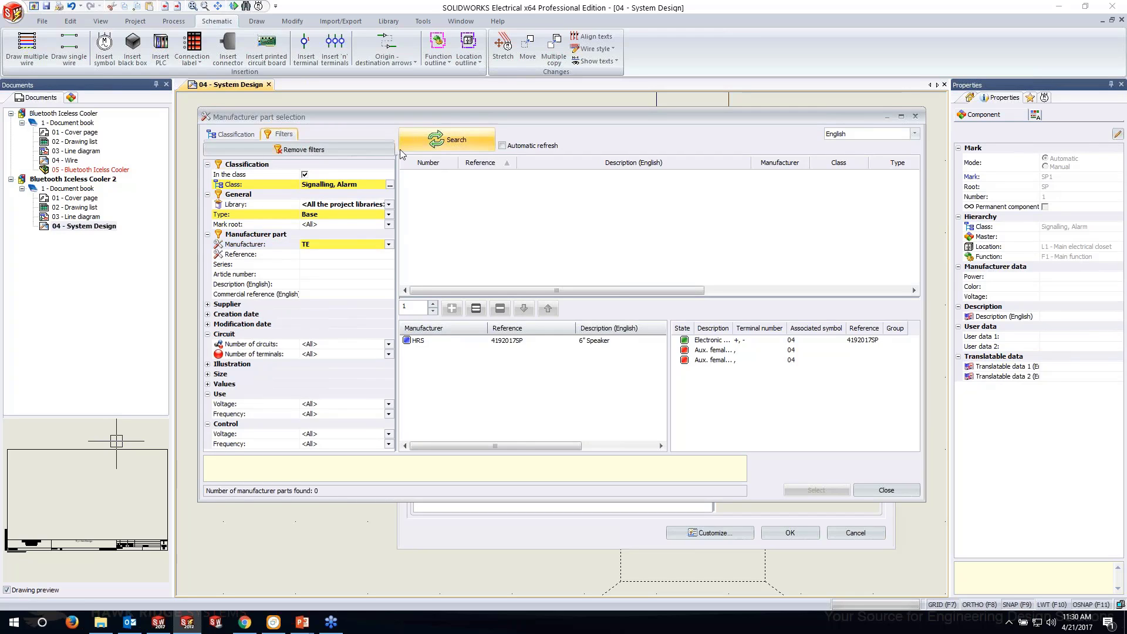
click(305, 174)
click(452, 139)
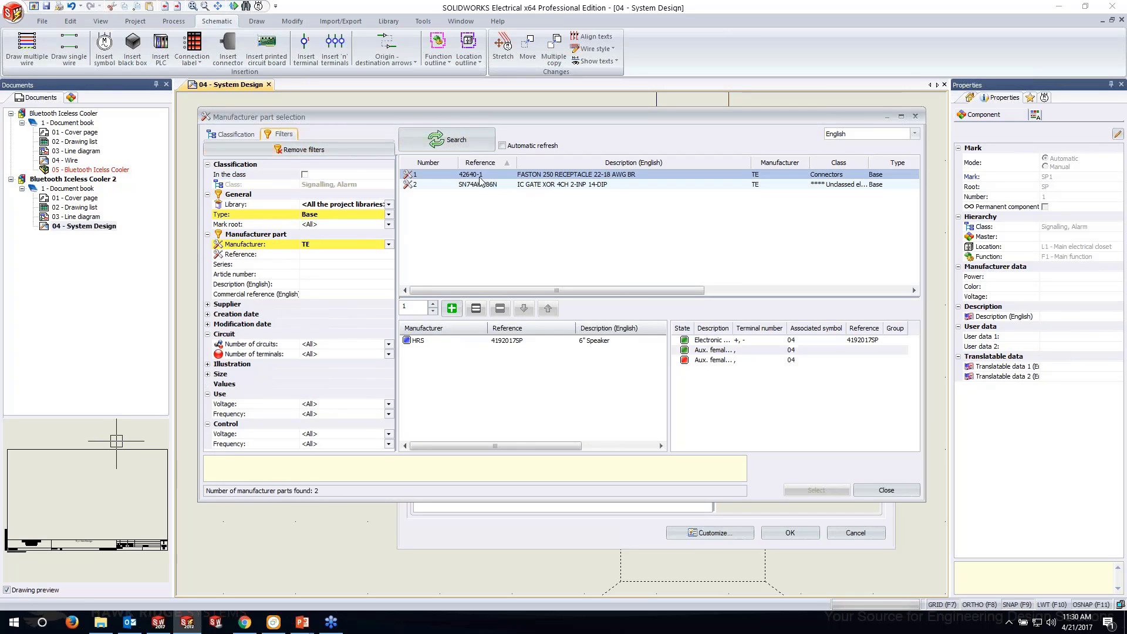
Add two TE 42640-1 FASTON 250 receptacles to SP1's manufacturer parts and confirm the component properties.
click(433, 305)
click(452, 310)
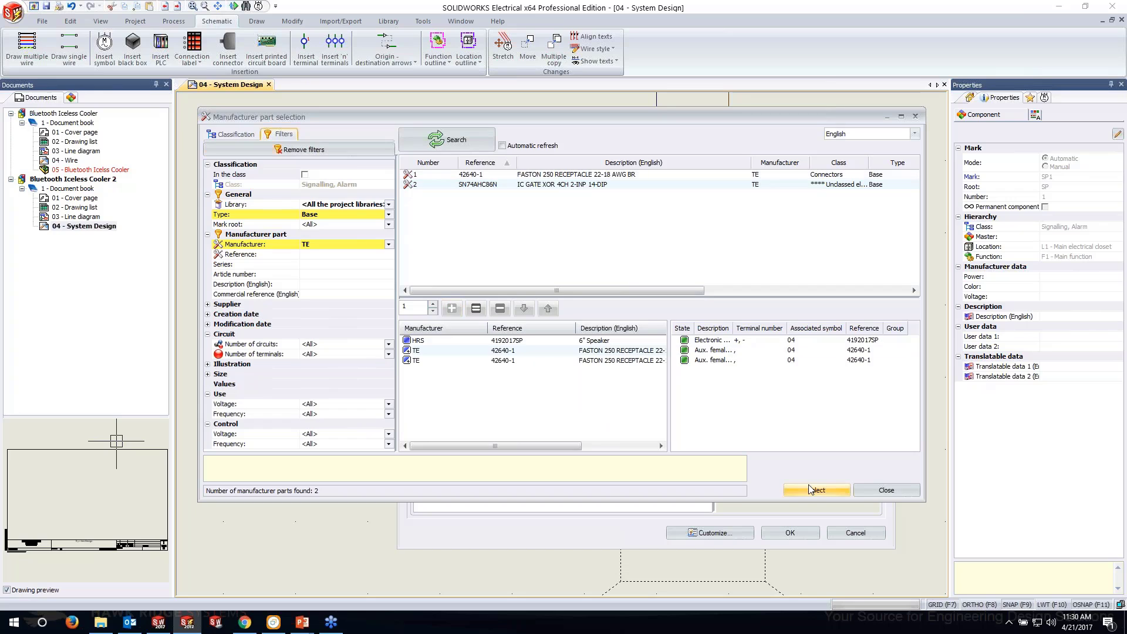
click(816, 490)
click(785, 538)
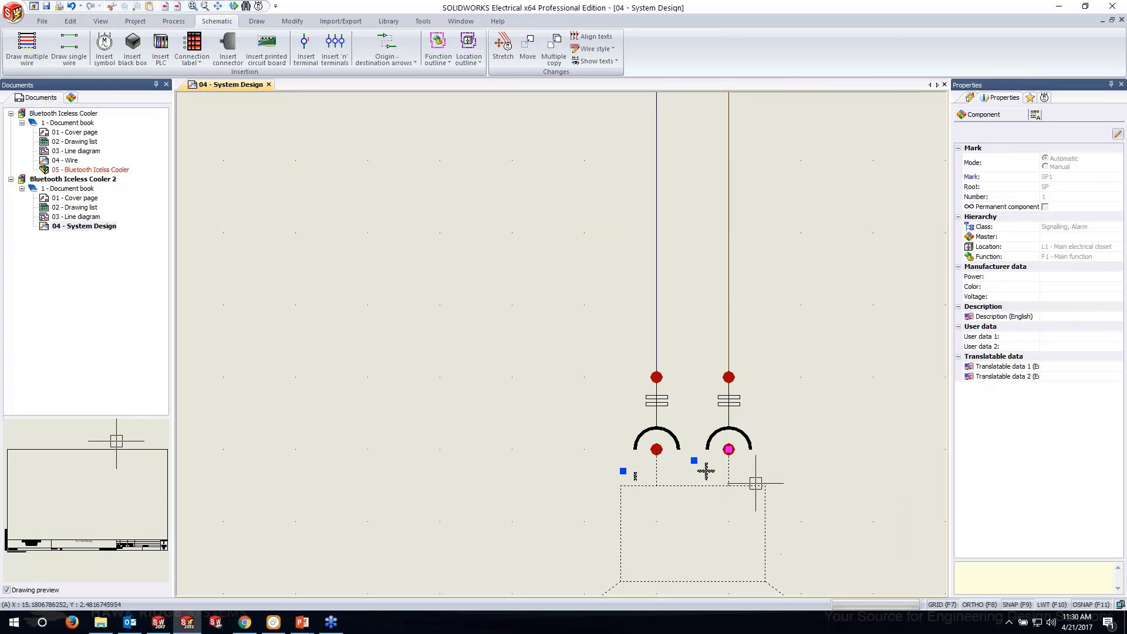
scroll(710, 466, up, 5)
scroll(617, 429, down, 2)
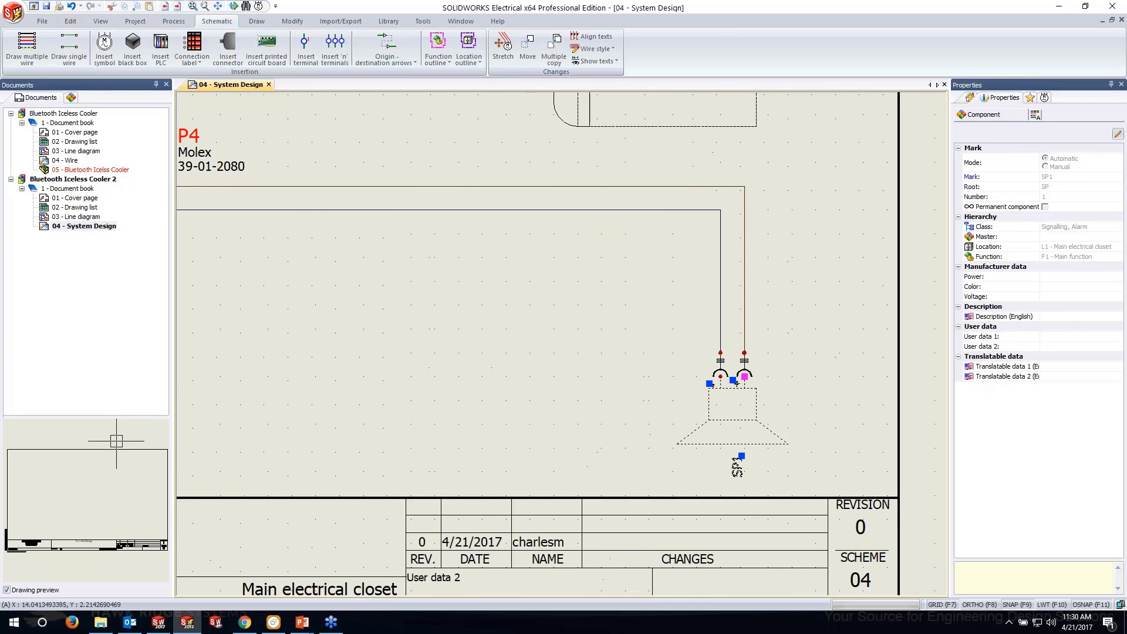
key(Escape)
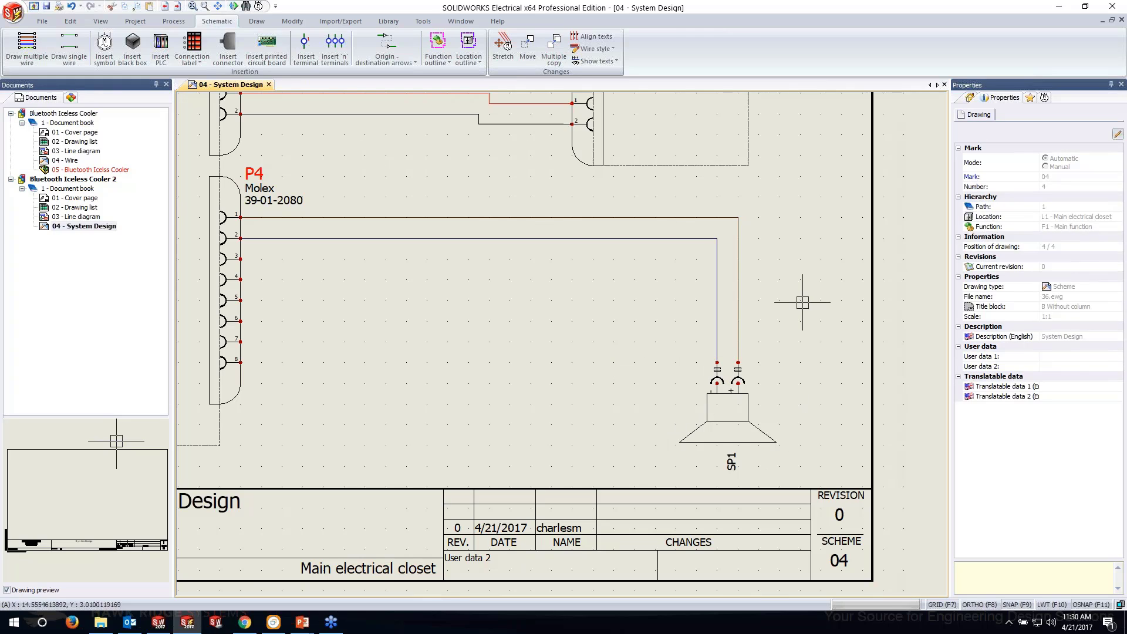
Save speaker SP1 with its crimp pins and vertical wires as a macro named Speaker in the User group.
click(797, 468)
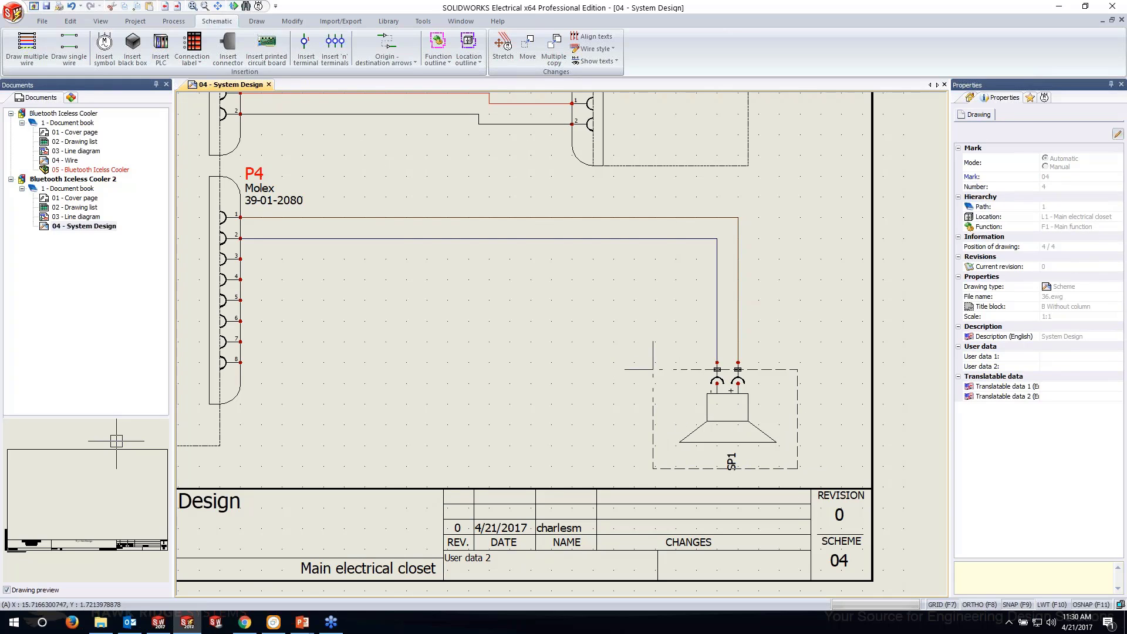
click(636, 347)
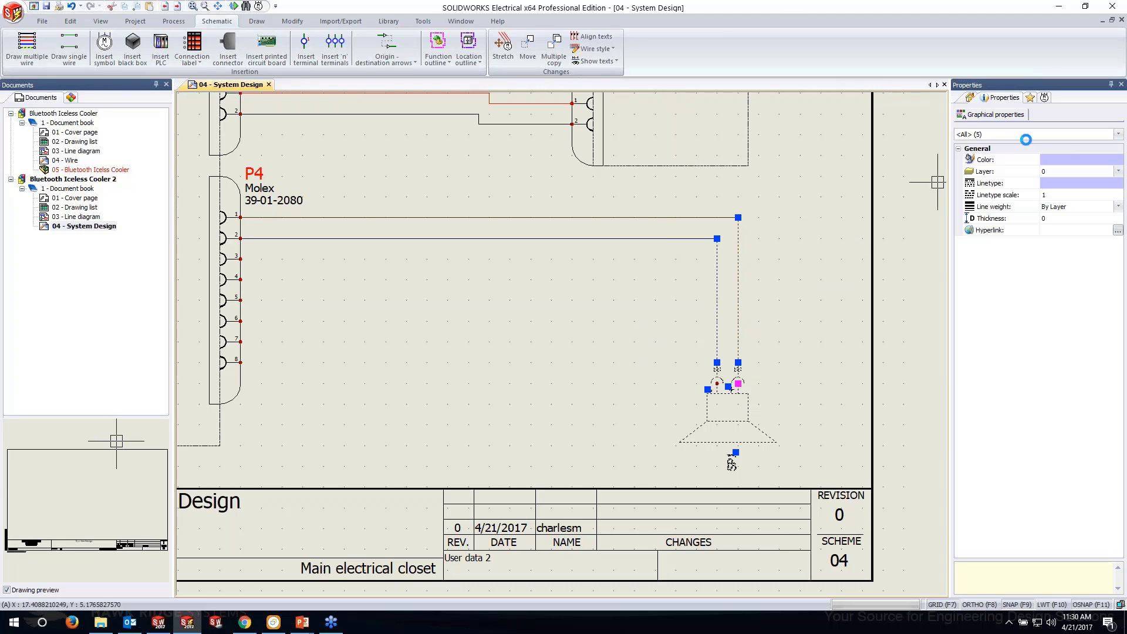
click(1029, 98)
click(1019, 267)
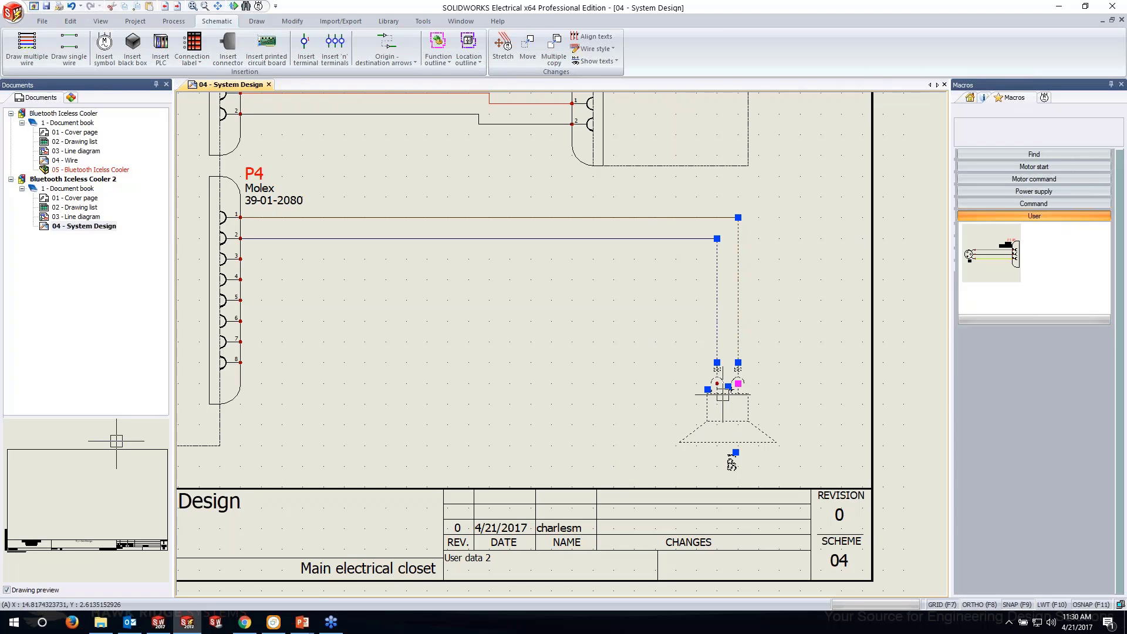
drag(728, 393, 1073, 275)
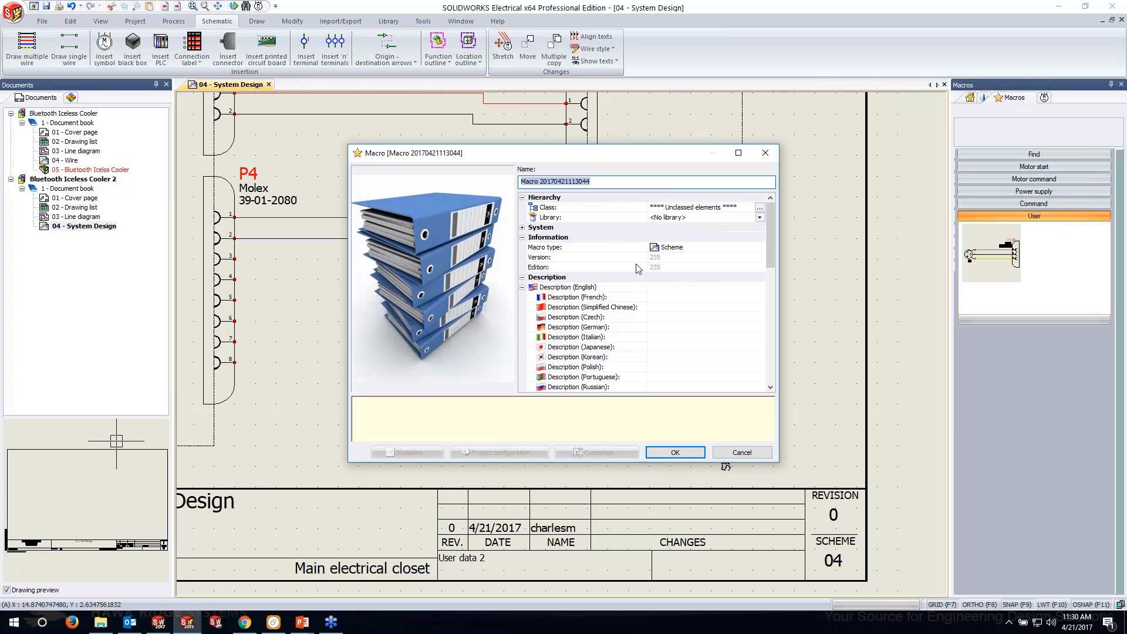
text(Speaker)
key(Return)
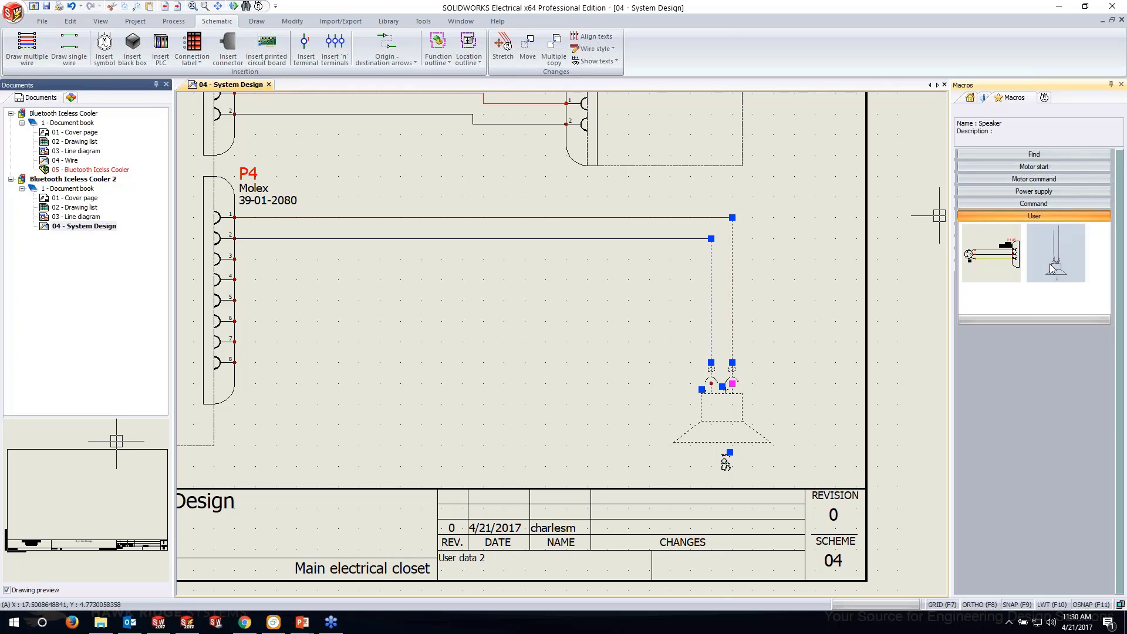
Insert the Speaker macro three times in a row between P4 and SP1, creating new component marks and keeping the other existing marks.
mouse_move(1069, 269)
mouse_down()
mouse_move(626, 329)
mouse_move(610, 455)
mouse_move(610, 227)
mouse_up()
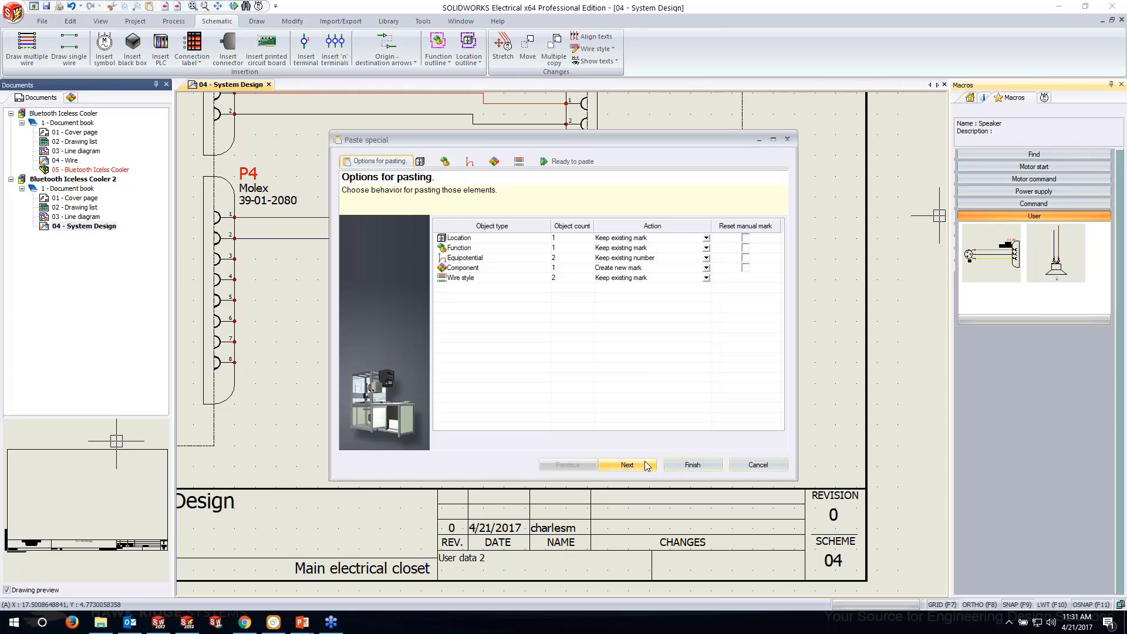
click(645, 463)
click(682, 464)
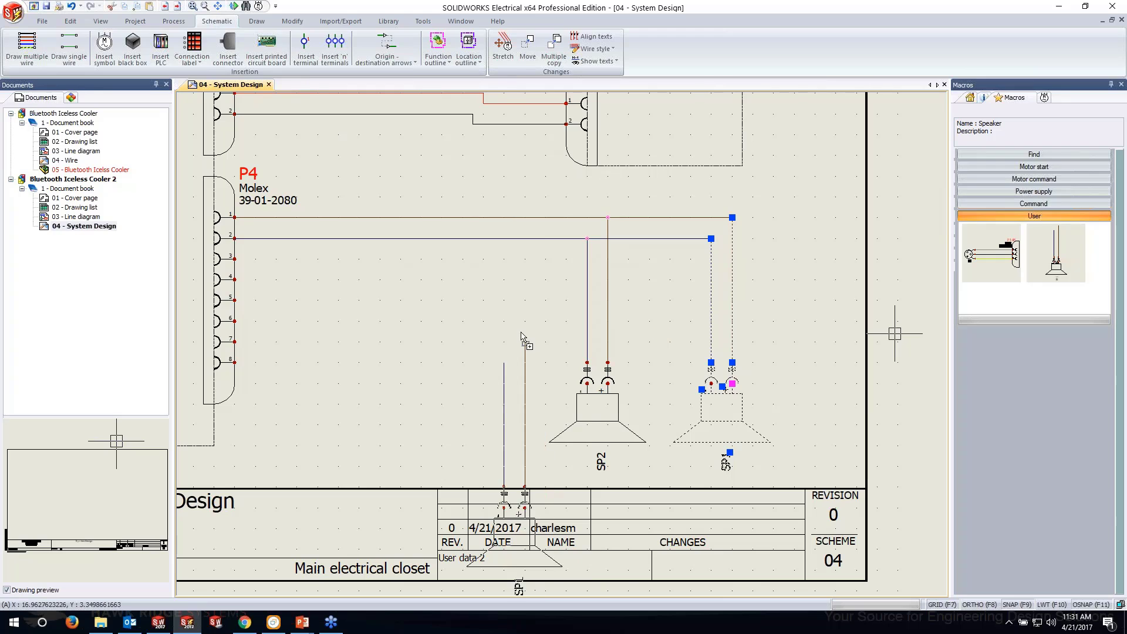
click(500, 224)
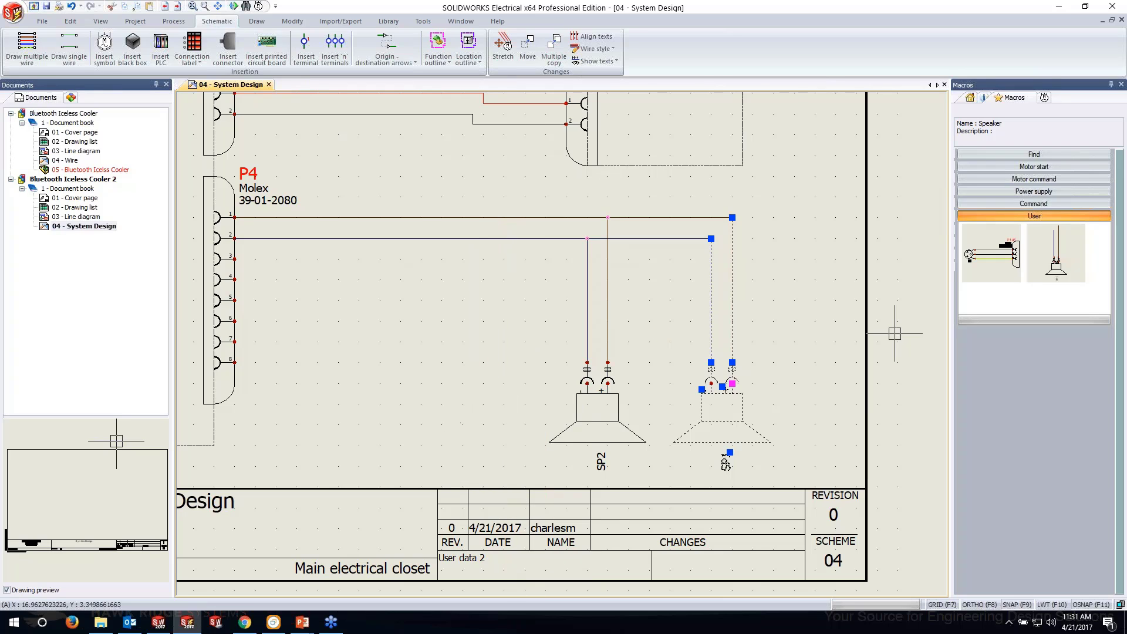
click(683, 465)
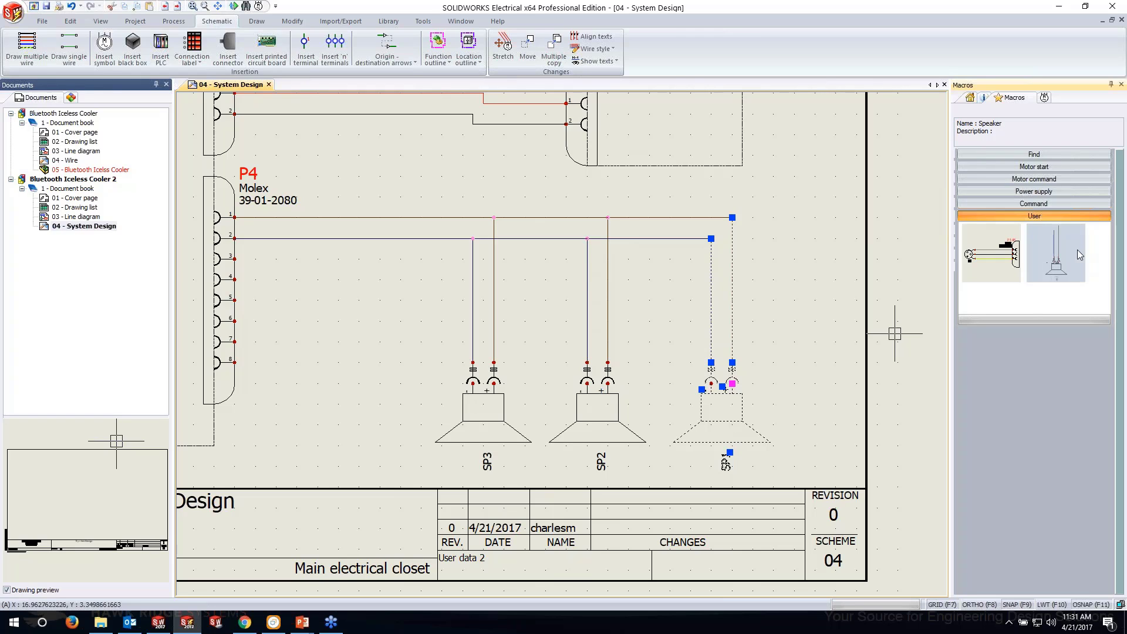
click(362, 226)
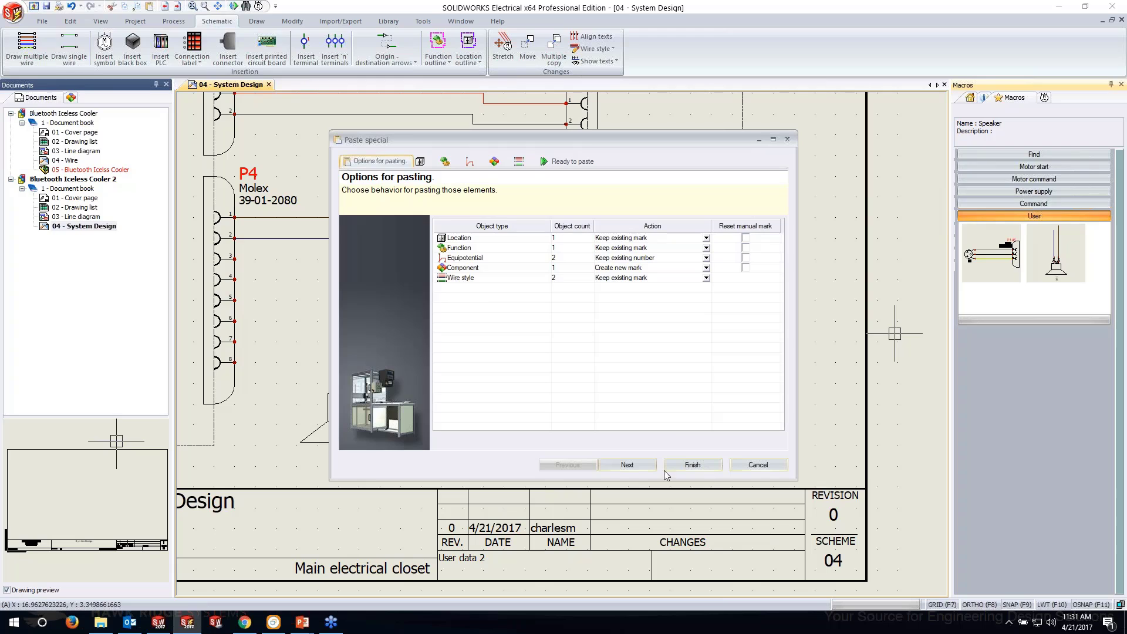
click(678, 466)
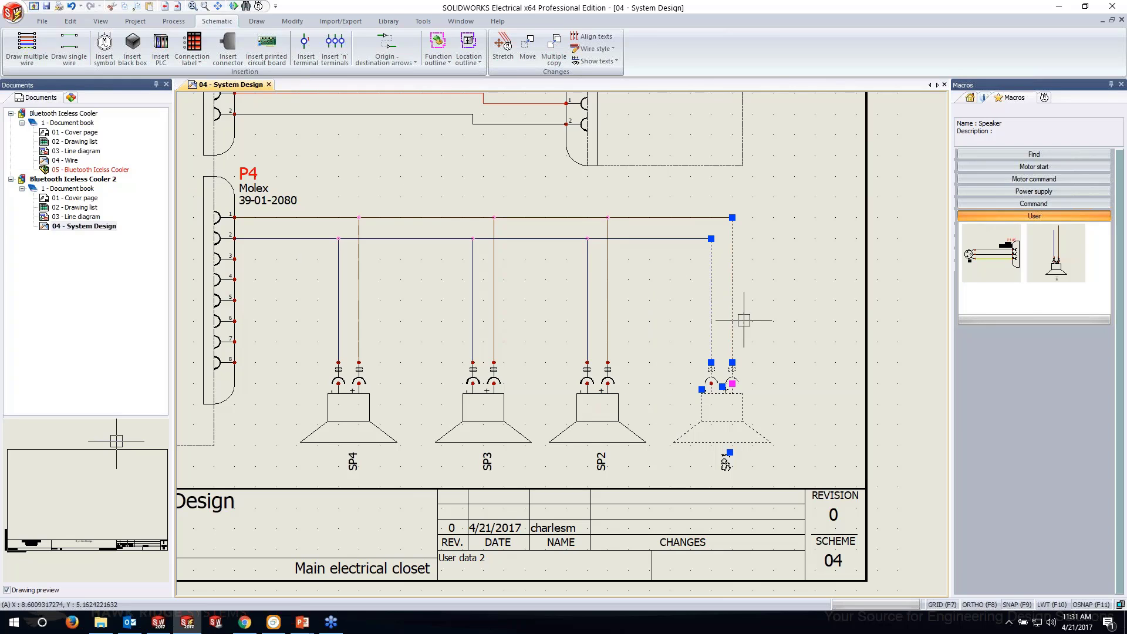
key(Escape)
Delete the vertical wires above speakers SP2, SP3 and SP4.
click(652, 308)
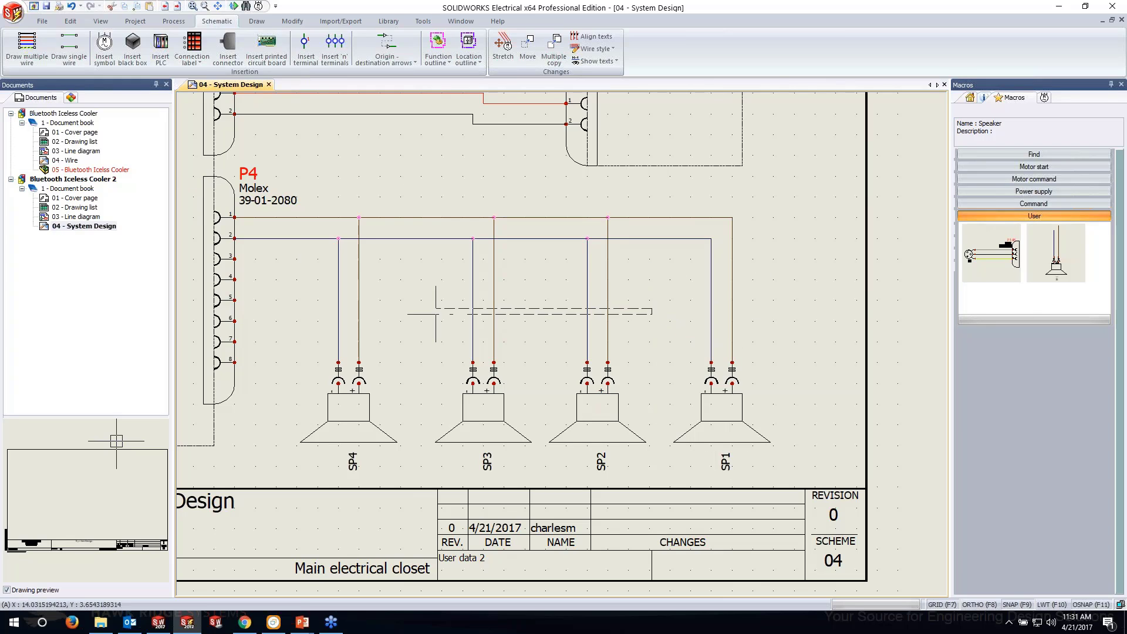
click(312, 313)
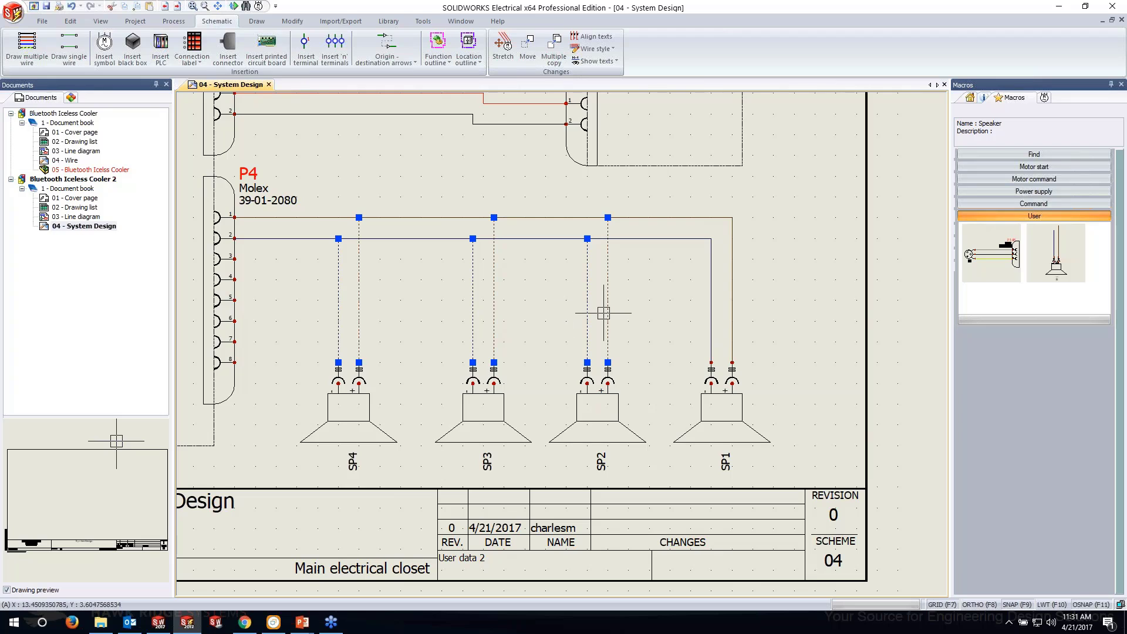
key(Delete)
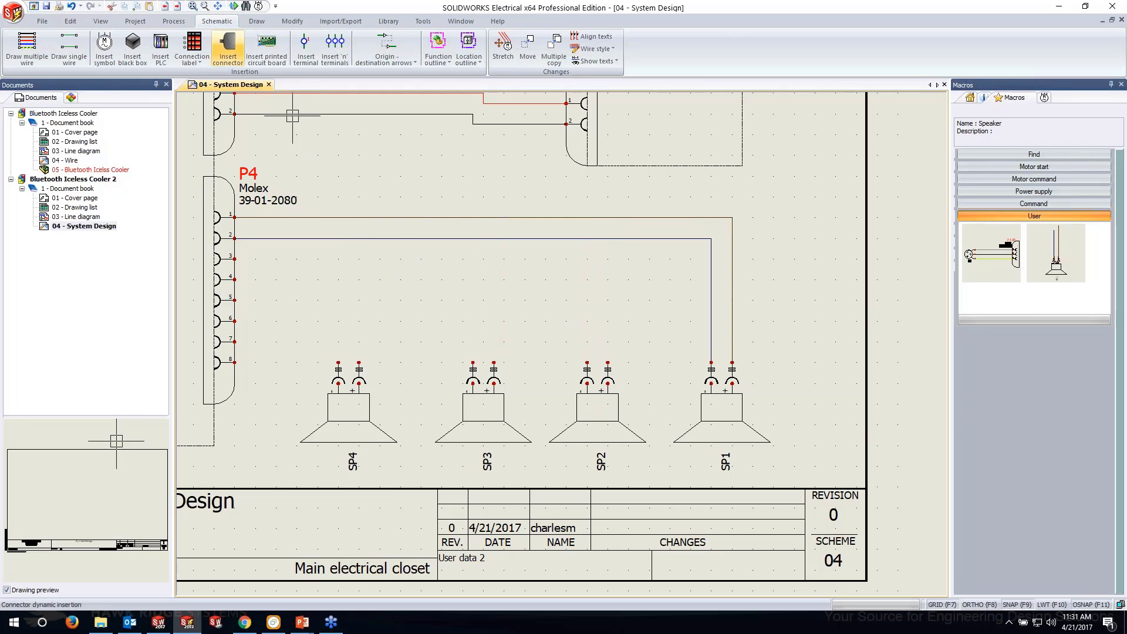
Draw a 24 AWG Green single wire from pin 3 of connector P4 to the positive crimp pin of speaker SP2.
click(67, 47)
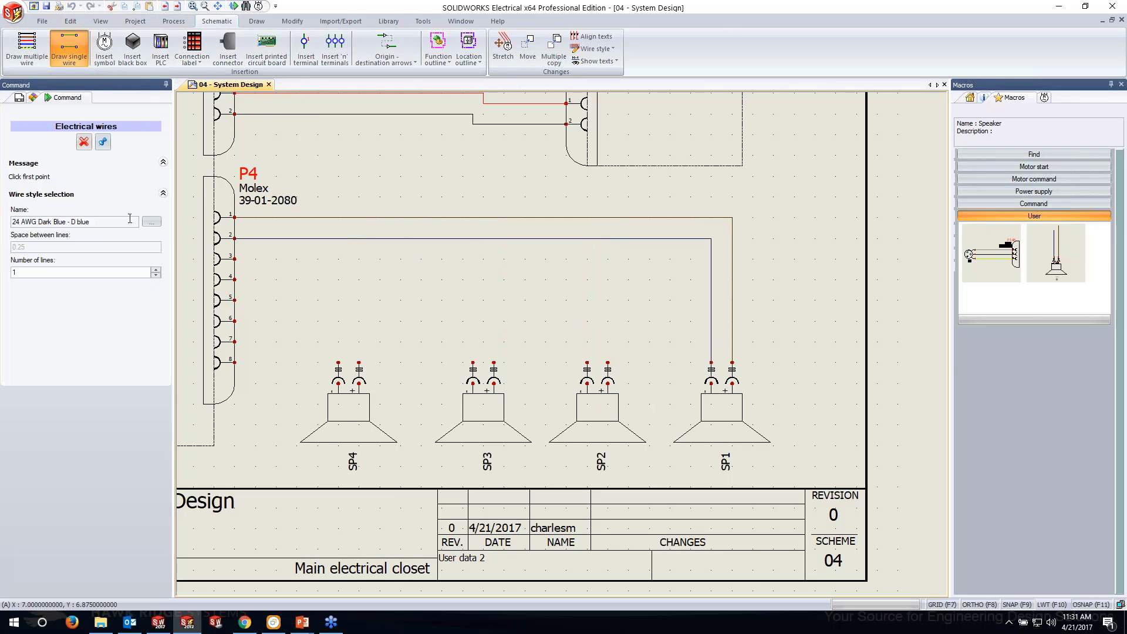
click(148, 222)
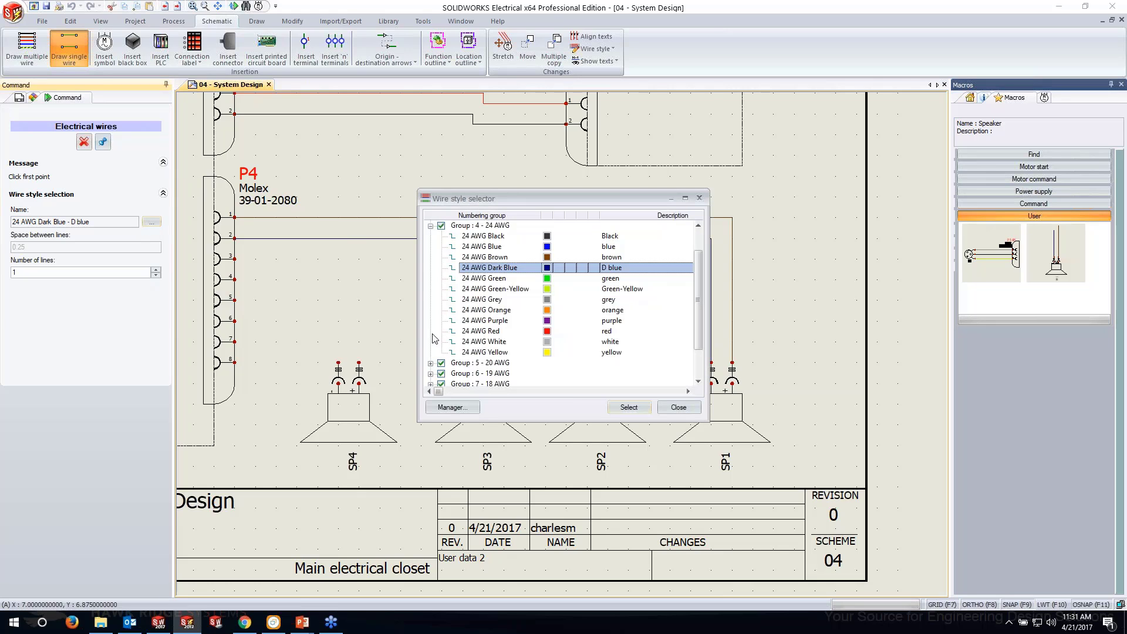
click(486, 279)
click(629, 407)
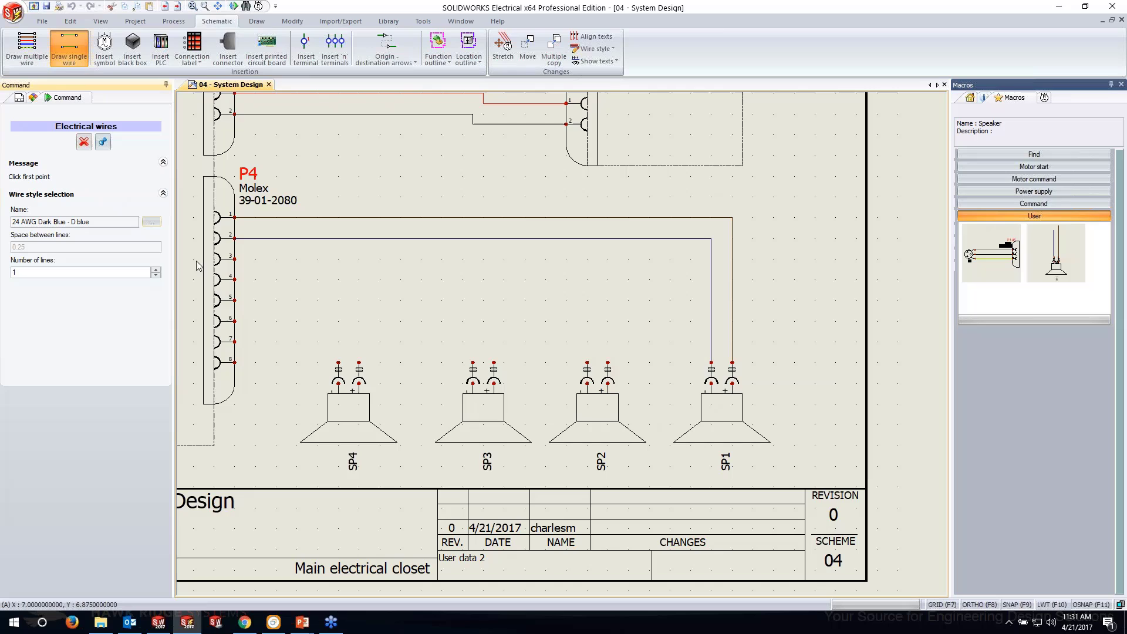
click(234, 258)
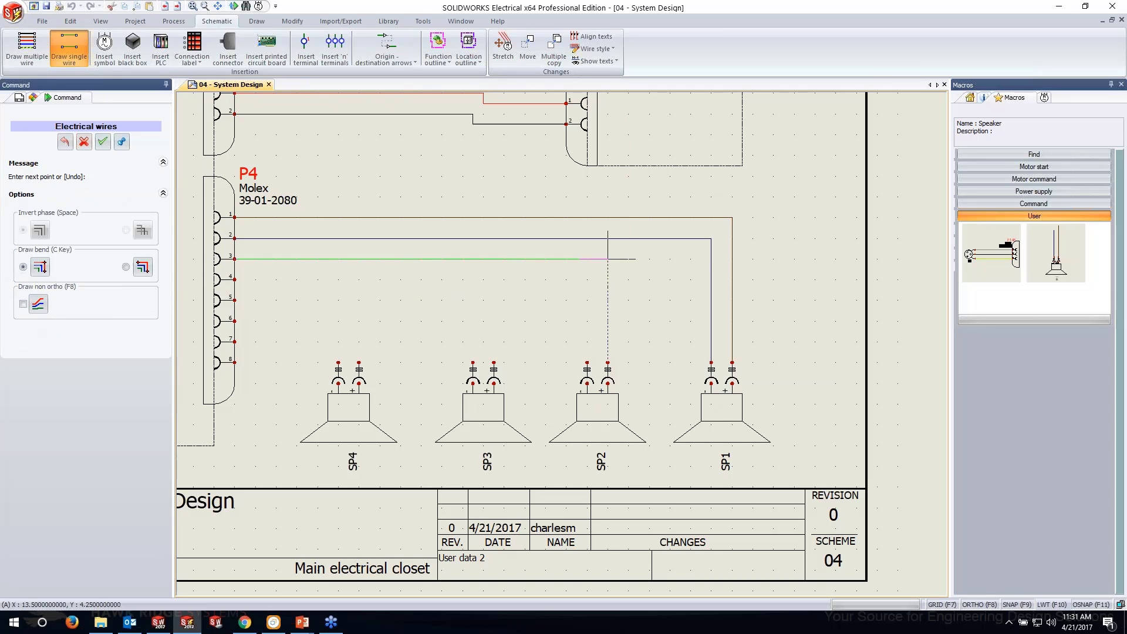
click(608, 362)
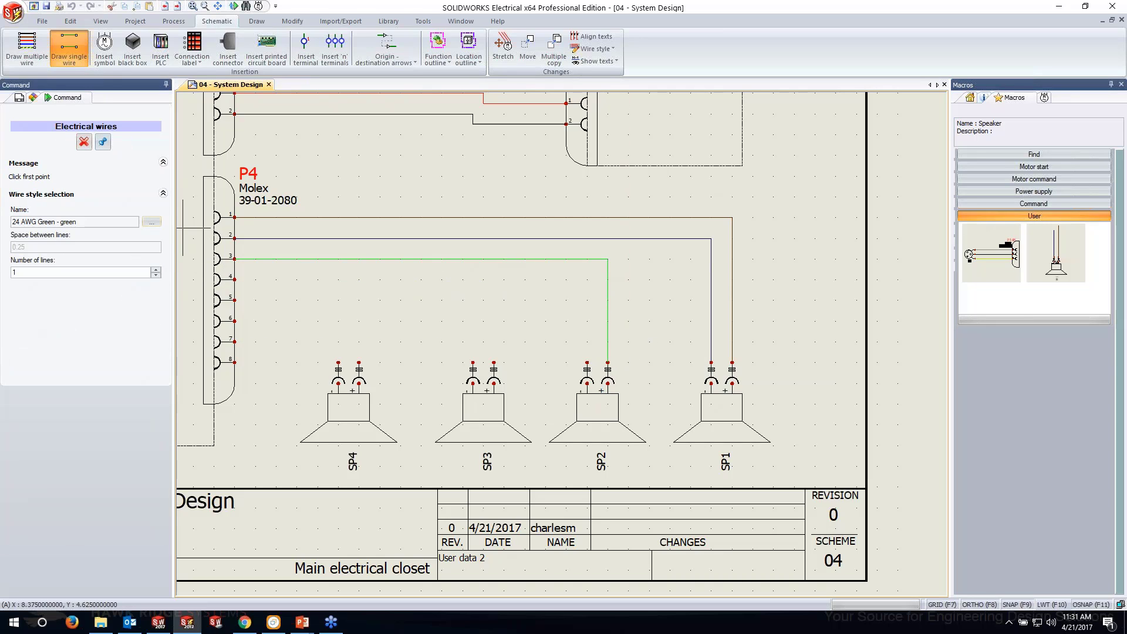
Draw a 24 AWG Orange single wire from pin 4 of connector P4 to the negative crimp pin of speaker SP2.
click(151, 222)
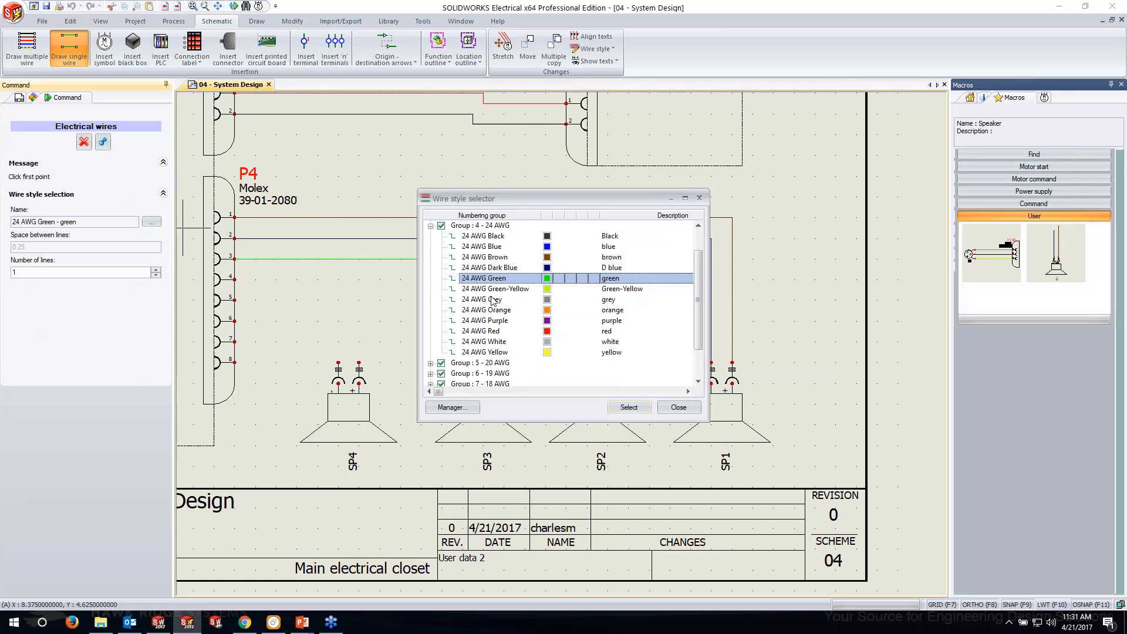
click(489, 311)
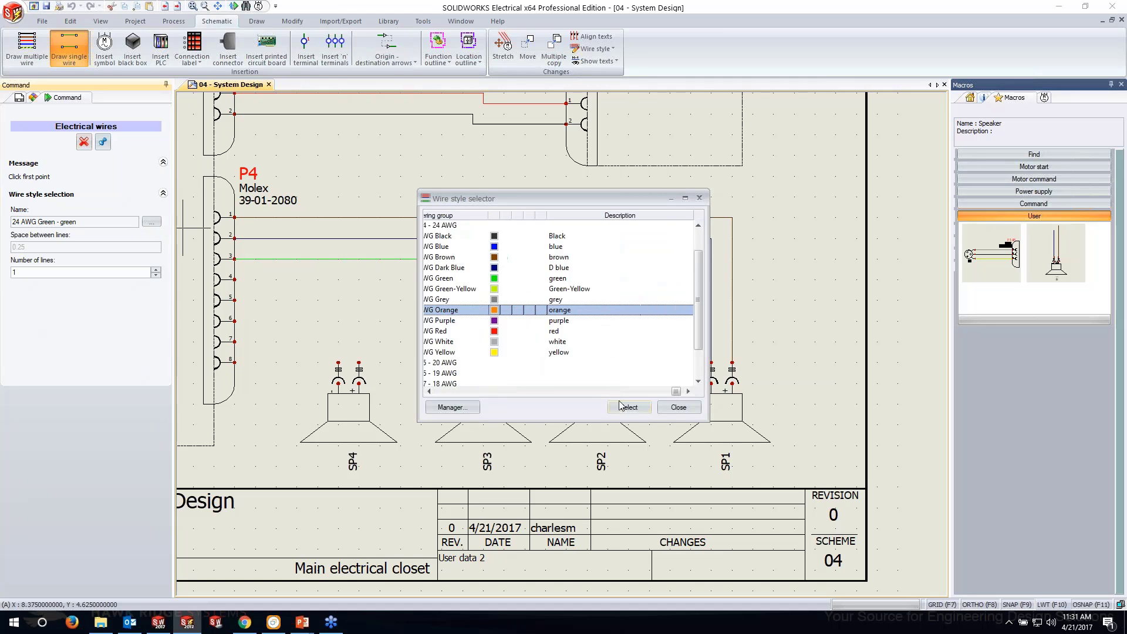
click(627, 408)
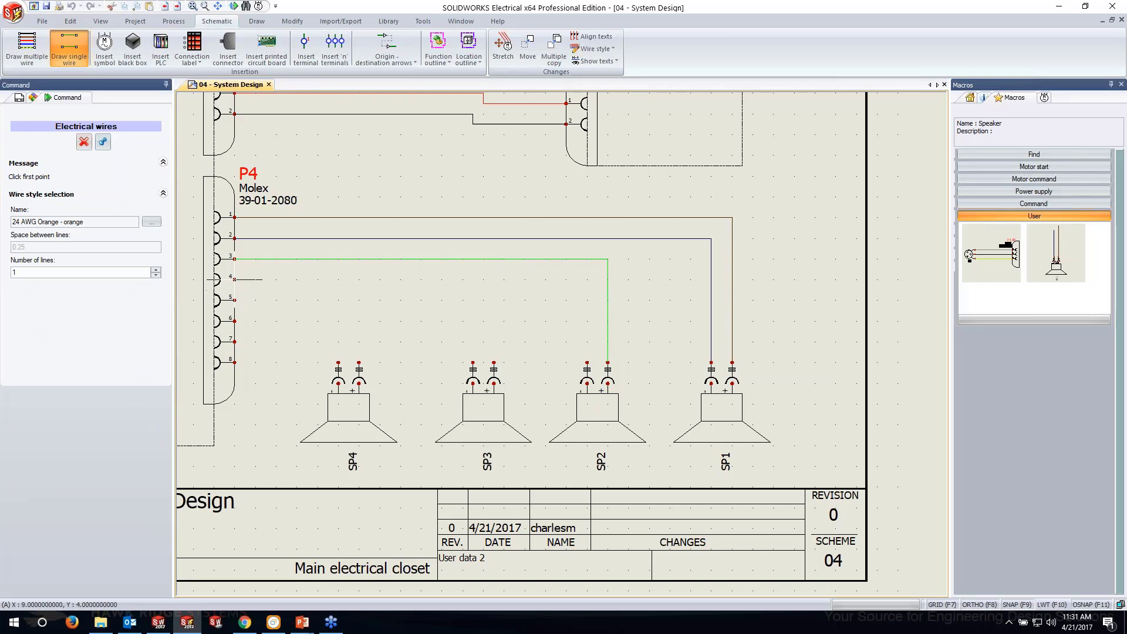
click(234, 280)
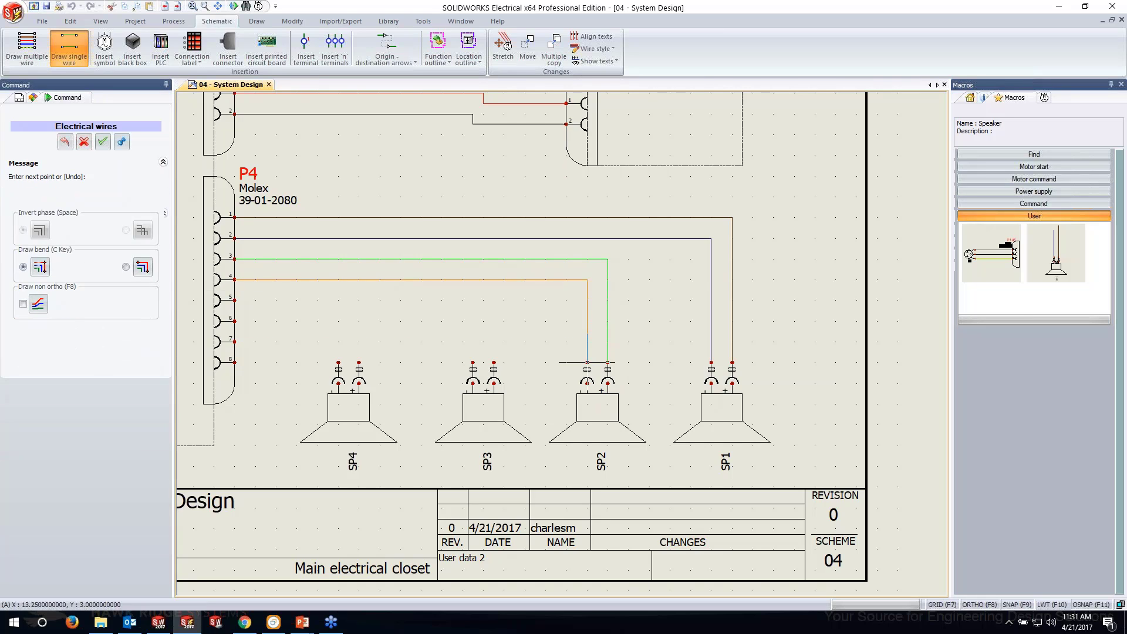
click(587, 362)
key(Escape)
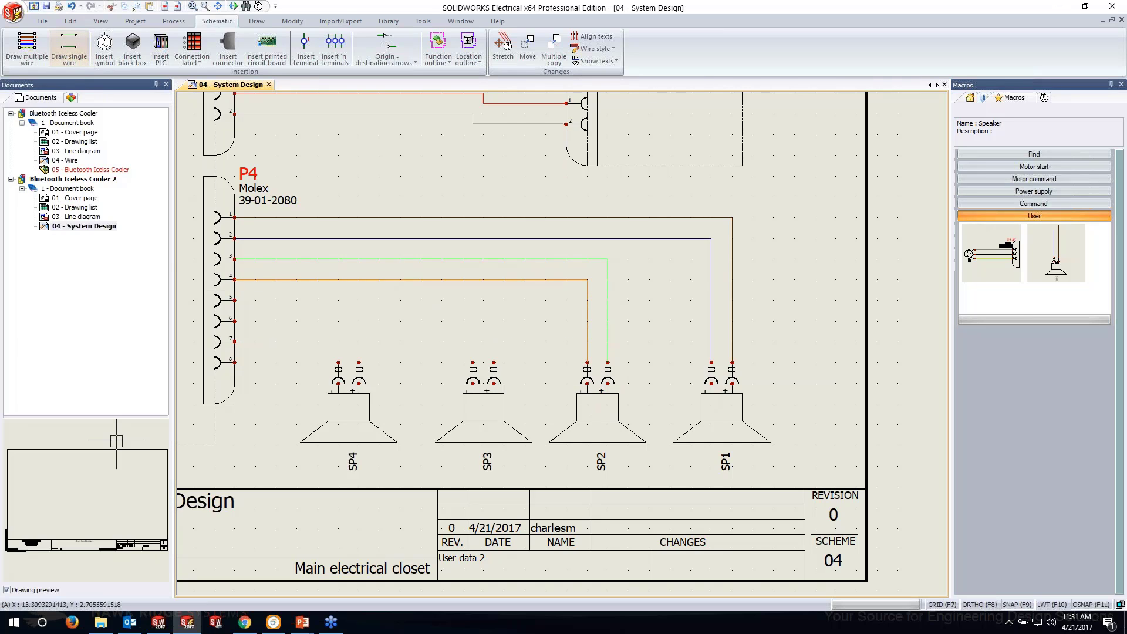
Draw a 24 AWG Purple single wire from pin 5 of connector P4 to the positive crimp pin of speaker SP3.
click(86, 62)
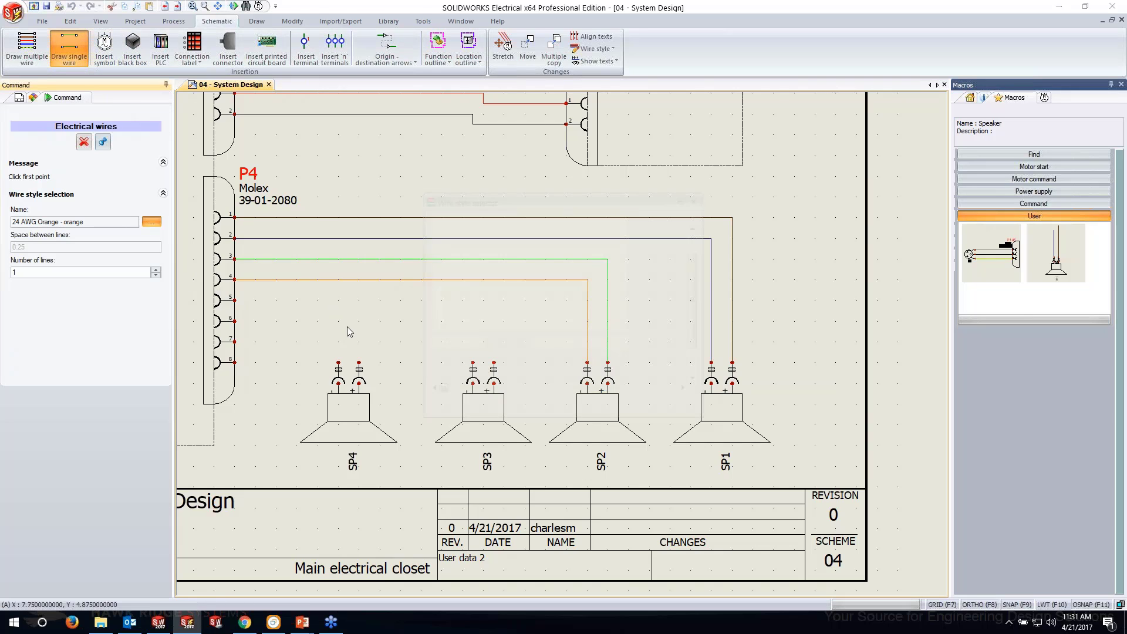
click(495, 323)
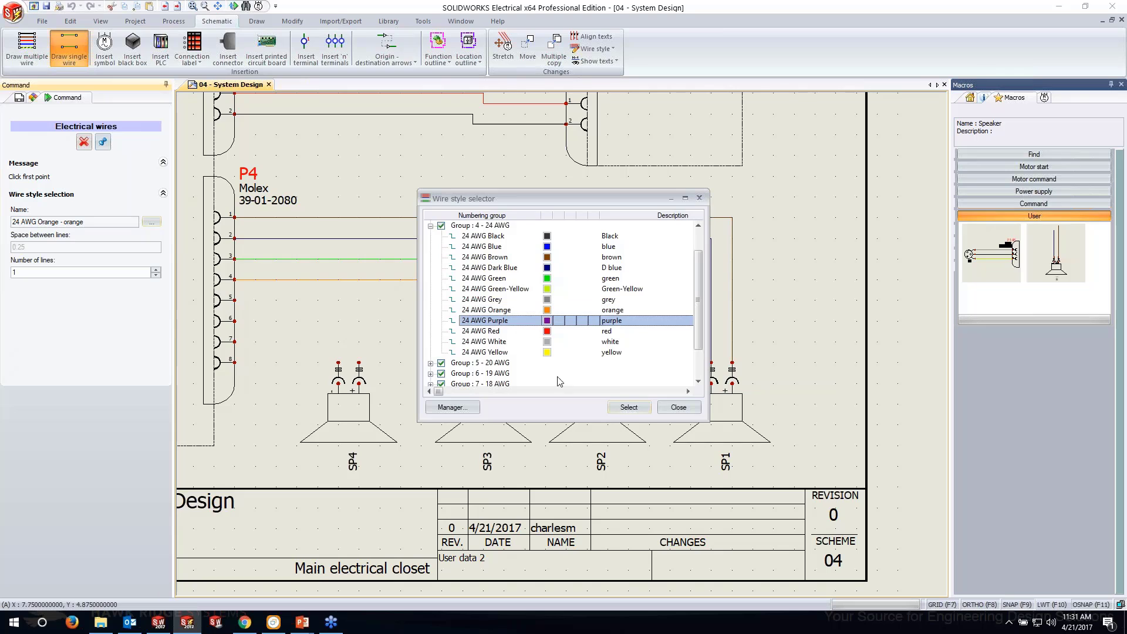
click(627, 407)
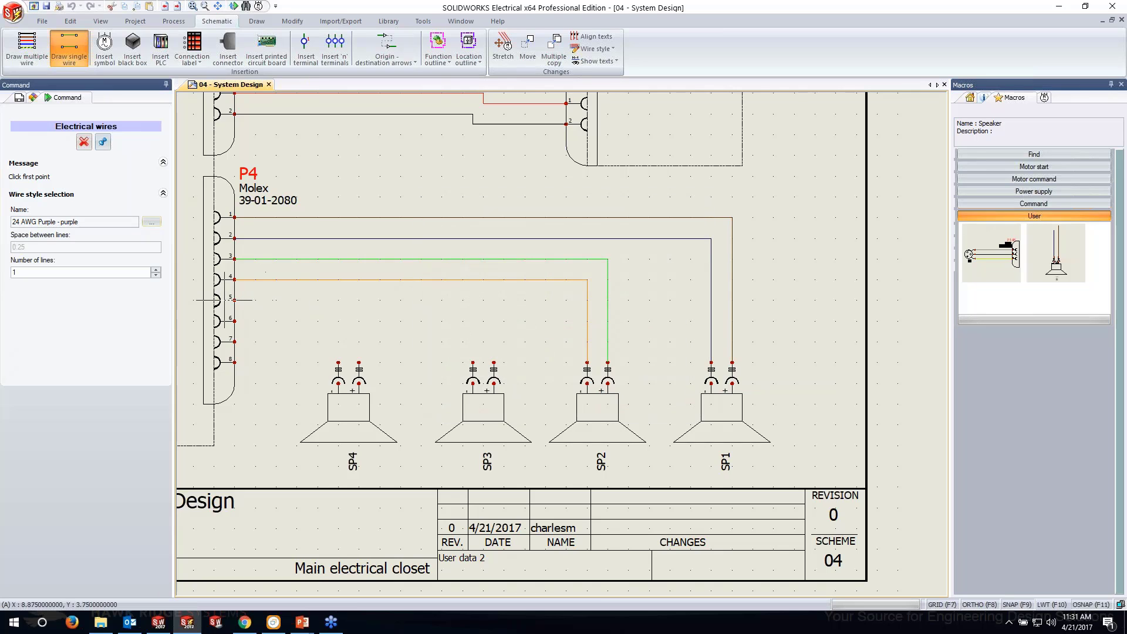
click(234, 300)
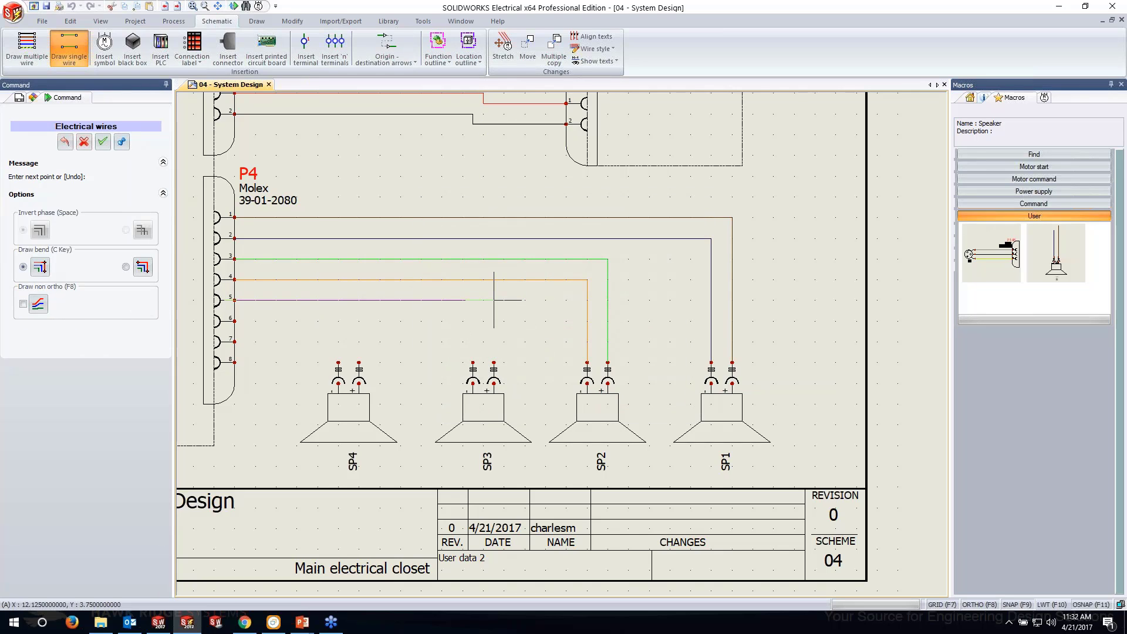
click(494, 370)
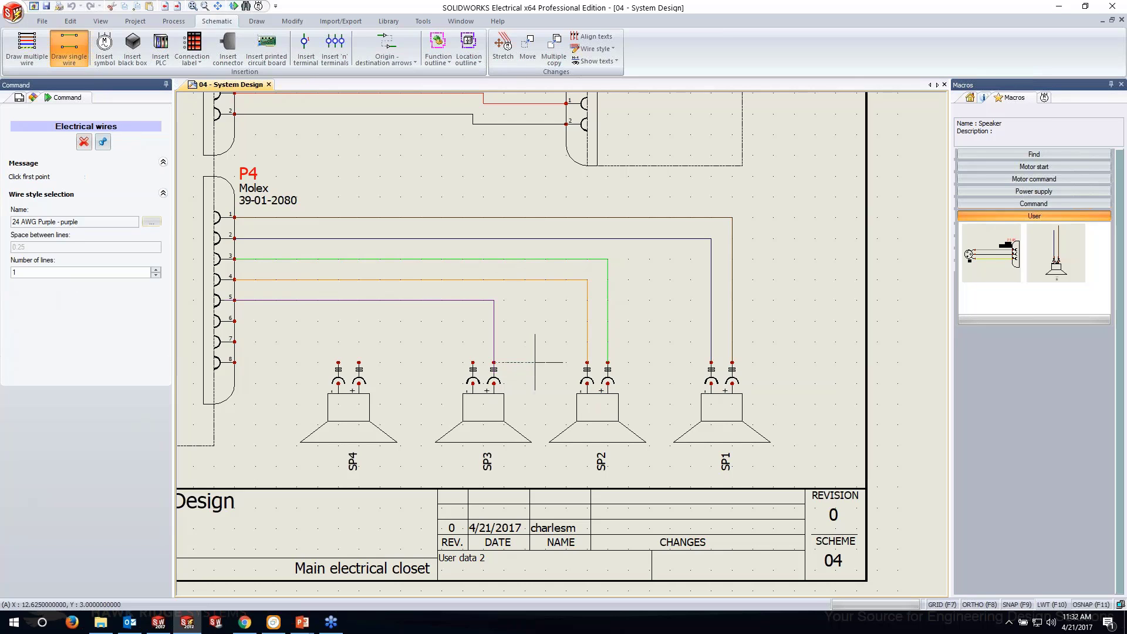
Draw a 24 AWG White single wire from pin 6 of connector P4 to the negative crimp pin of speaker SP3.
click(152, 223)
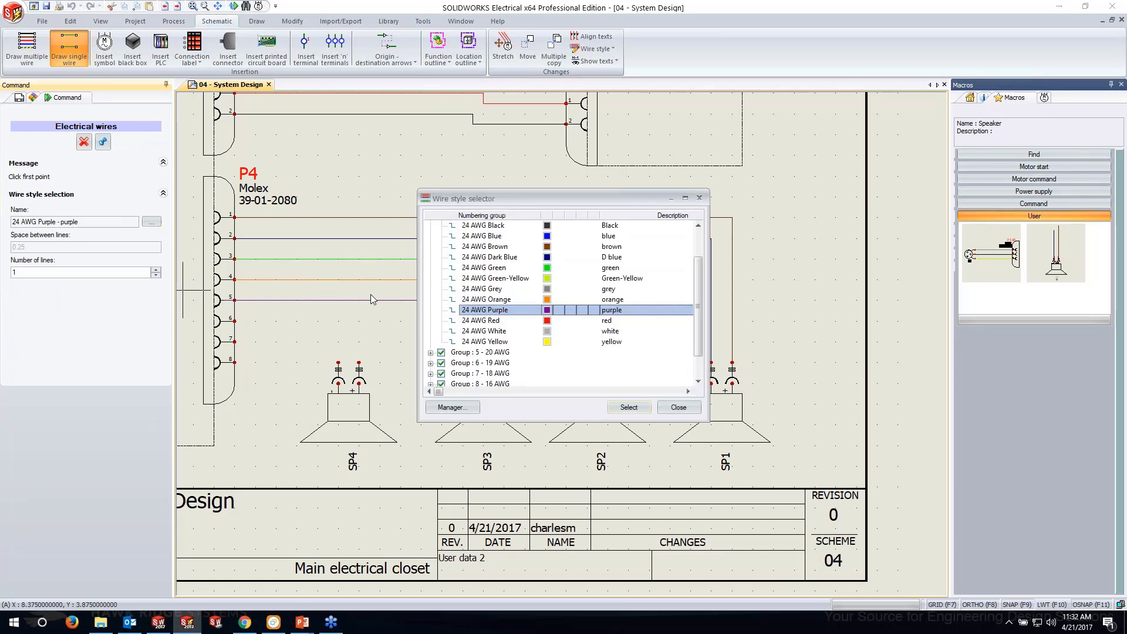
double_click(493, 331)
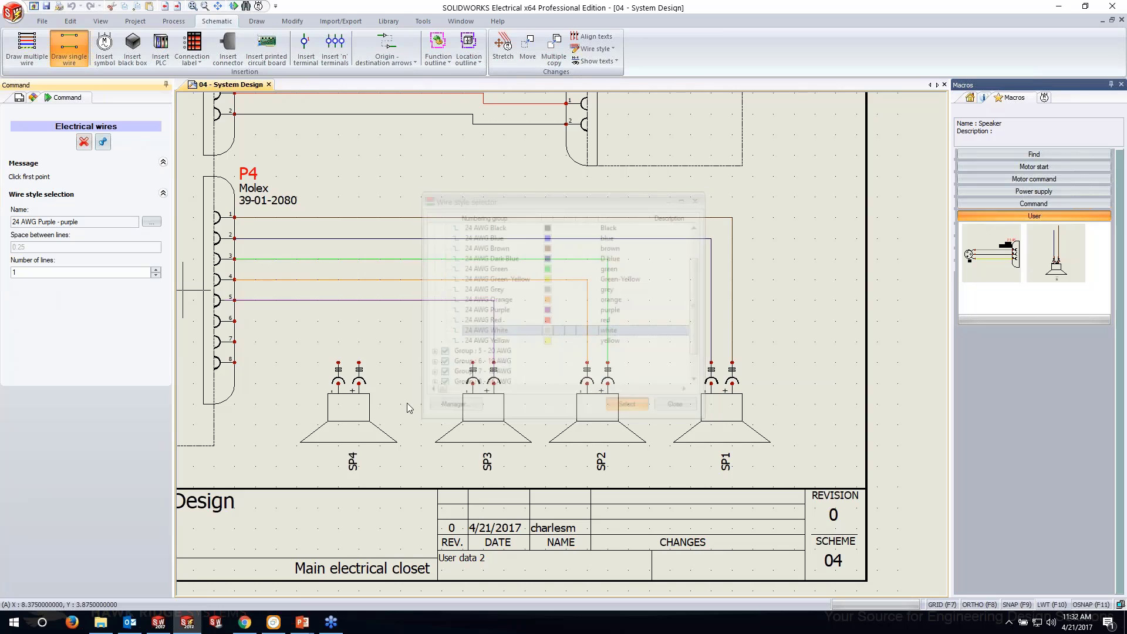
click(235, 320)
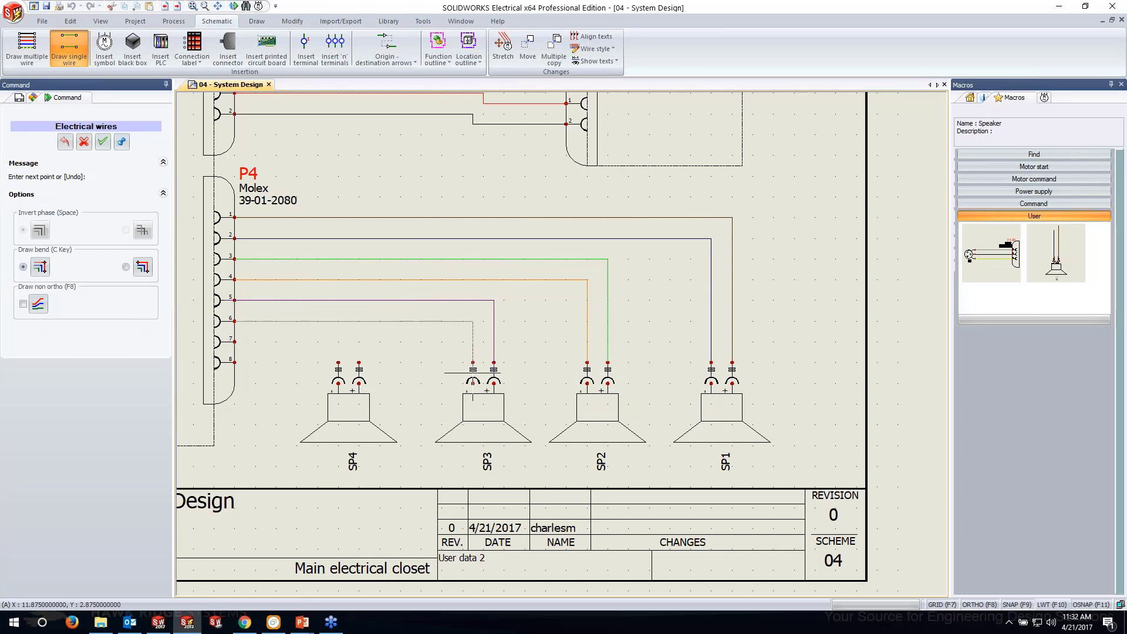
click(473, 372)
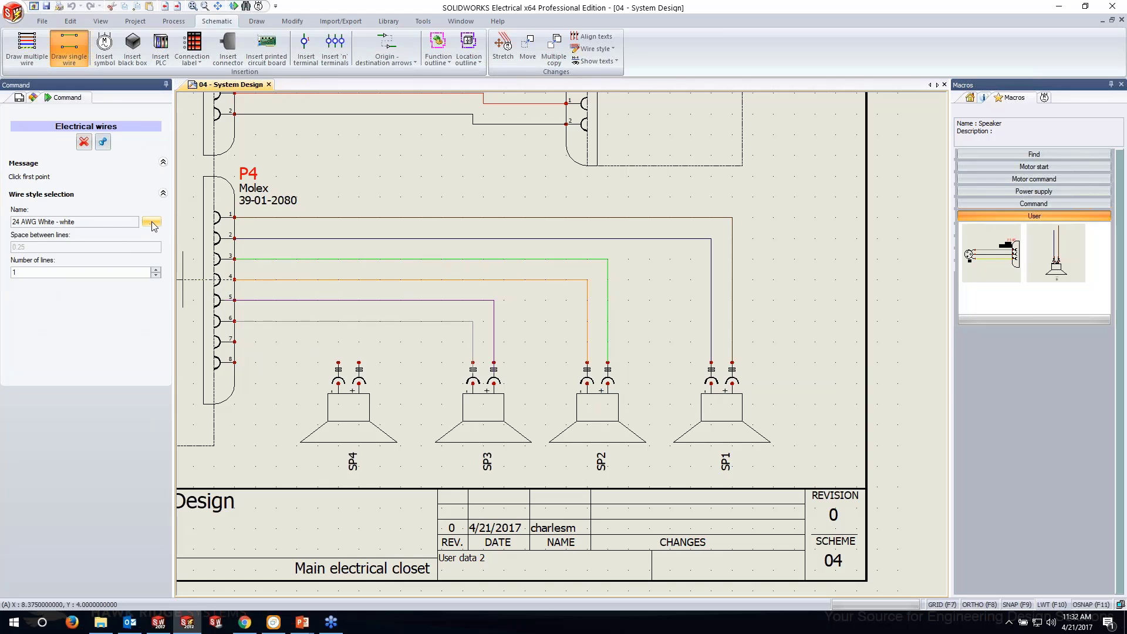
Draw a 24 AWG Red single wire from pin 7 of connector P4 to the positive crimp pin of speaker SP4.
click(152, 222)
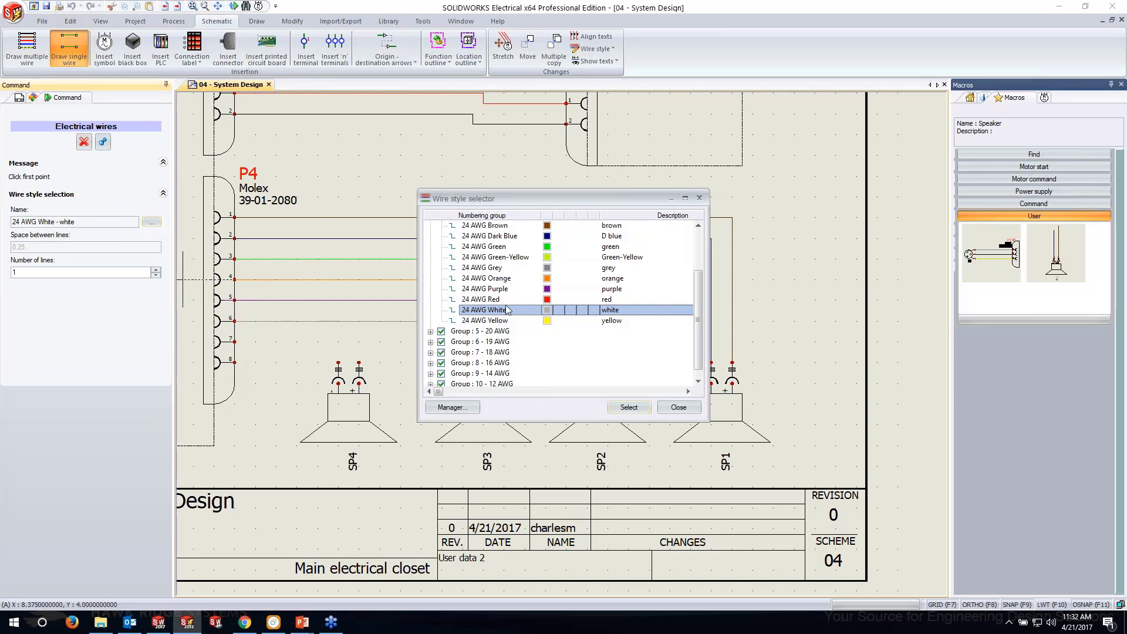
click(627, 407)
click(242, 341)
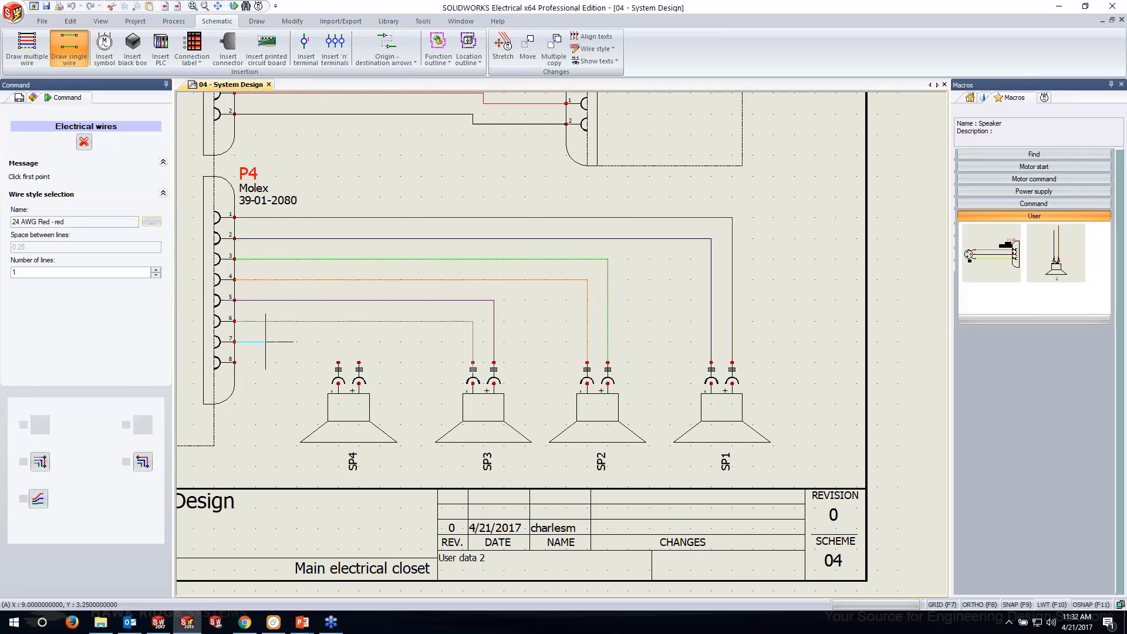
click(359, 362)
key(Escape)
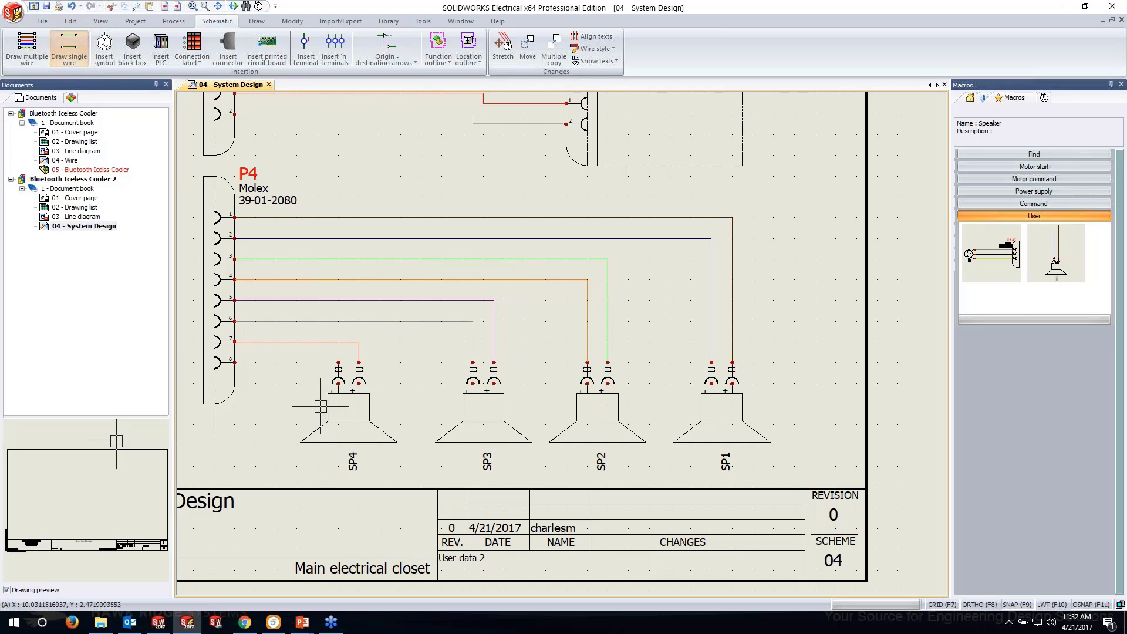
Draw a 24 AWG Yellow single wire from pin 8 of connector P4 to the negative crimp pin of speaker SP4.
click(69, 47)
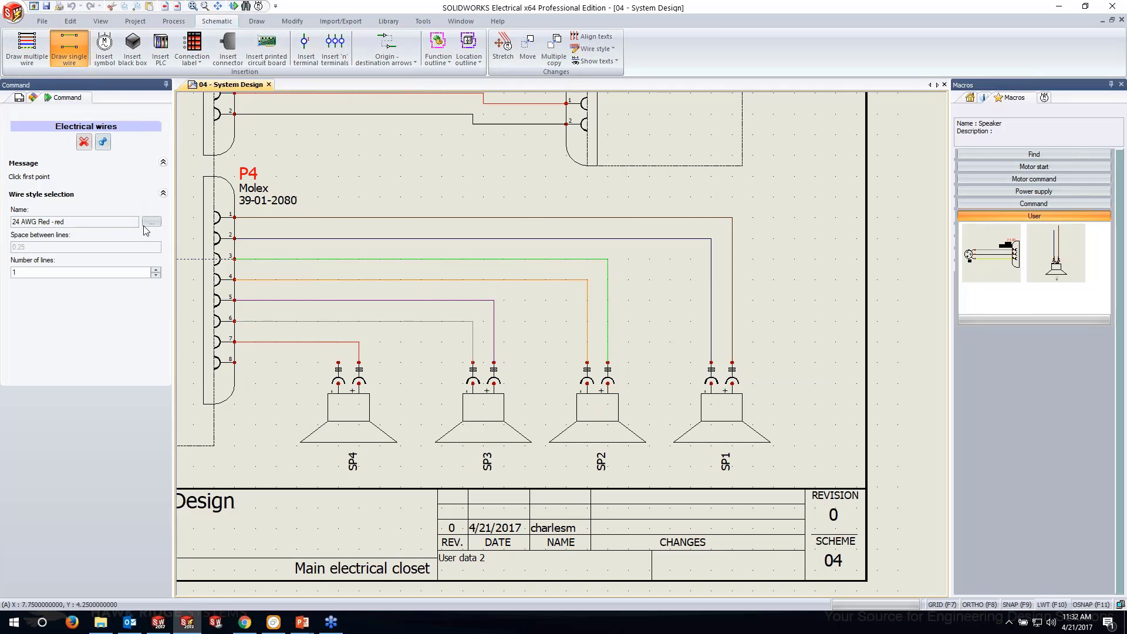
click(150, 222)
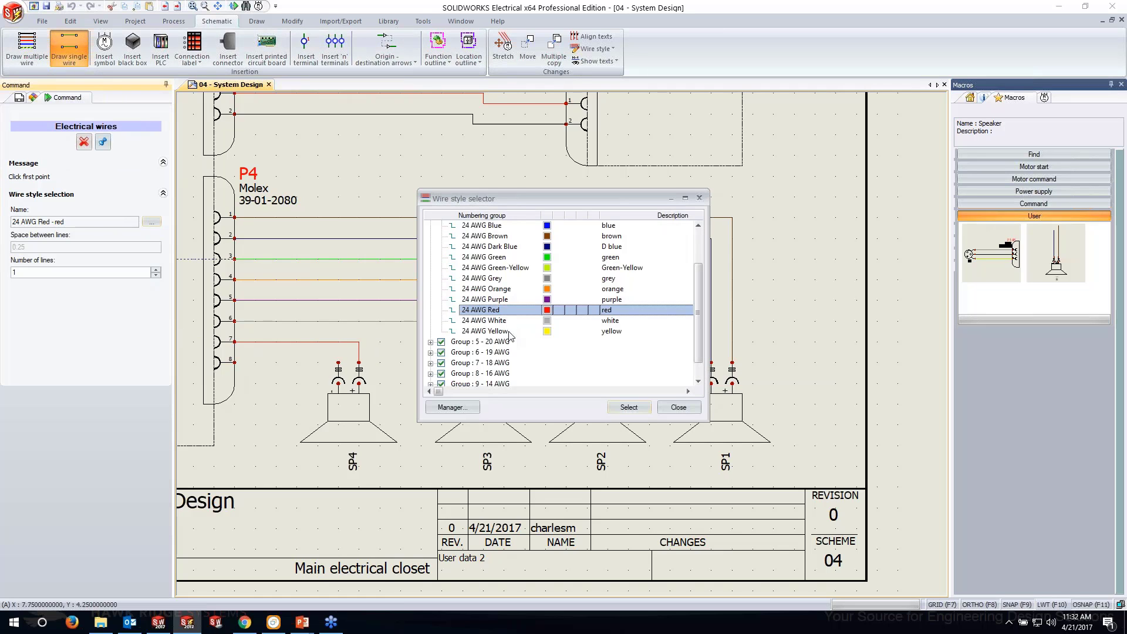
click(509, 332)
click(628, 407)
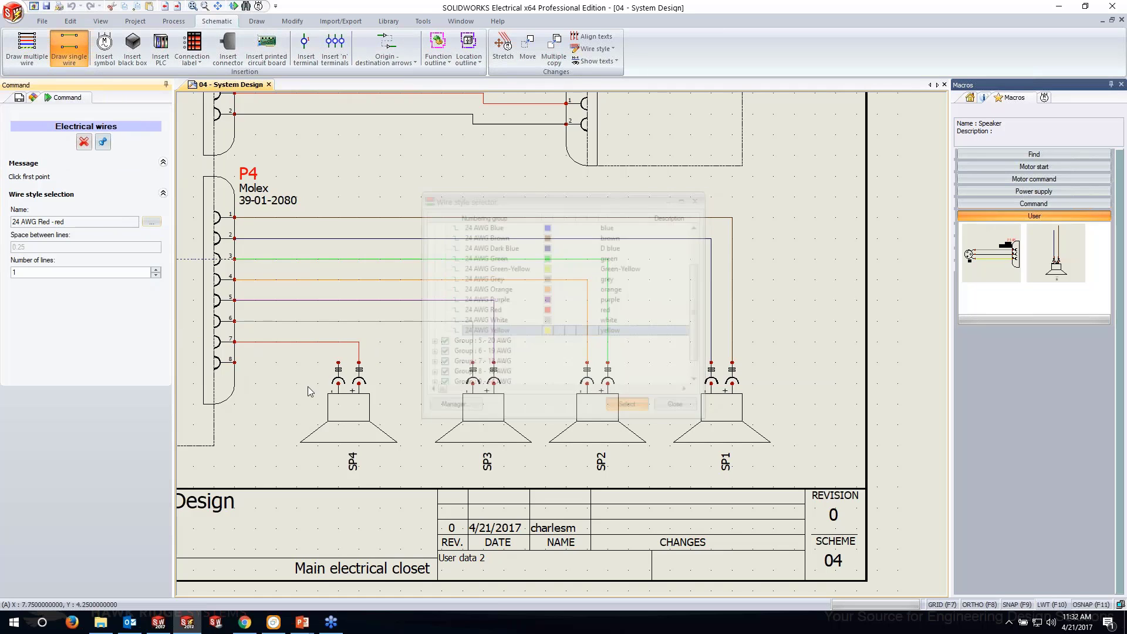
click(234, 363)
click(338, 363)
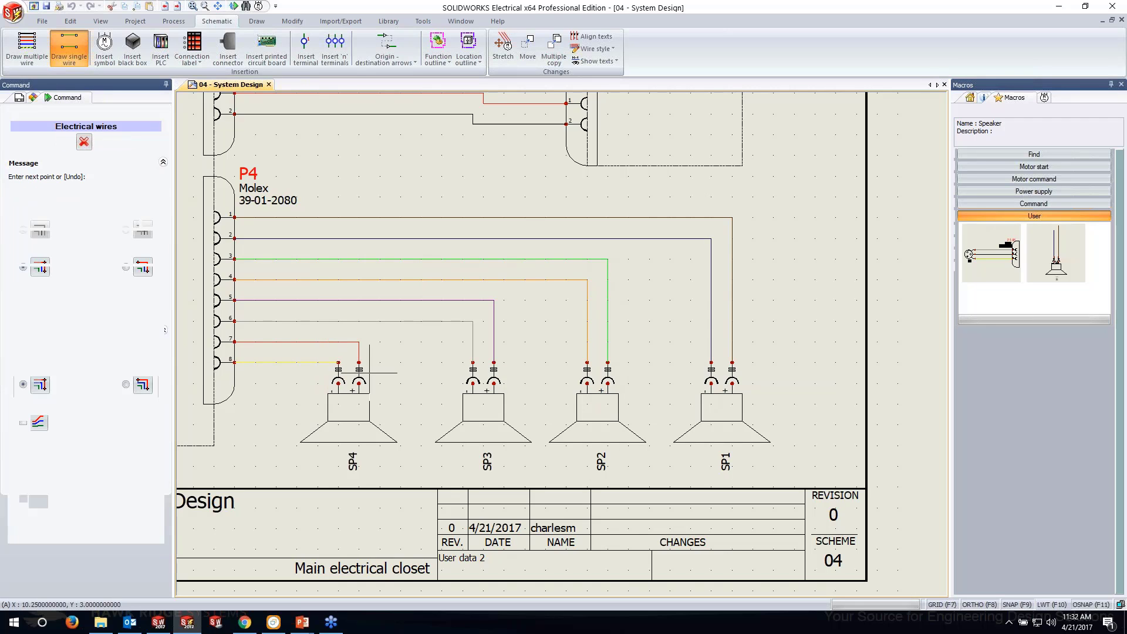
key(Escape)
Open the project's report manager full screen and examine the bill of materials, widening its Description and Quantity columns.
scroll(390, 394, down, 5)
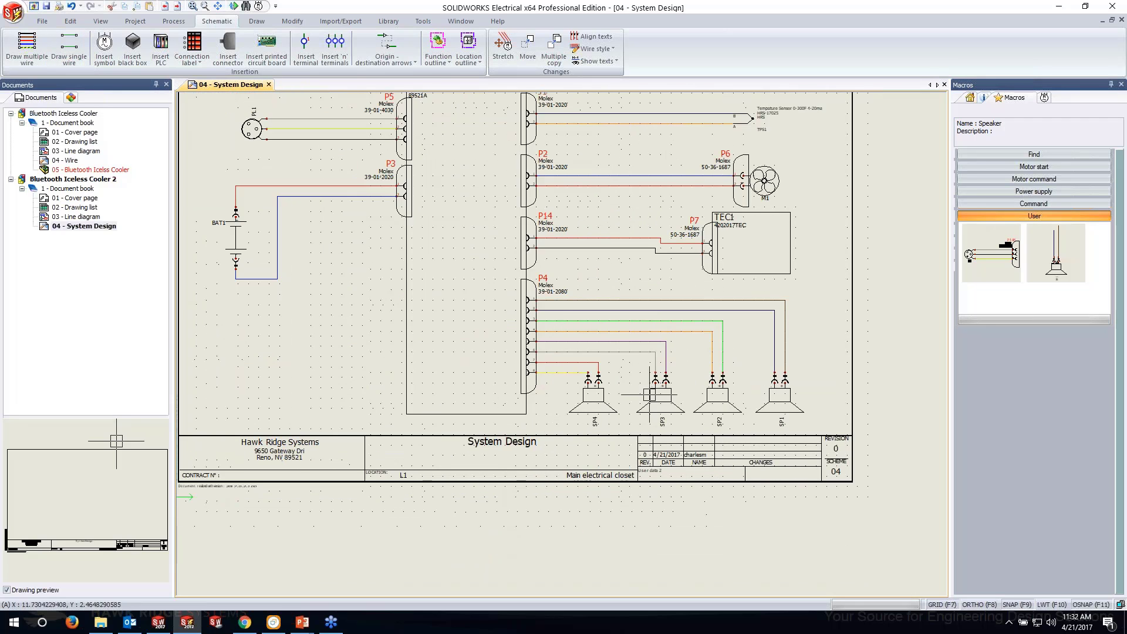
middle_drag(520, 310, 524, 377)
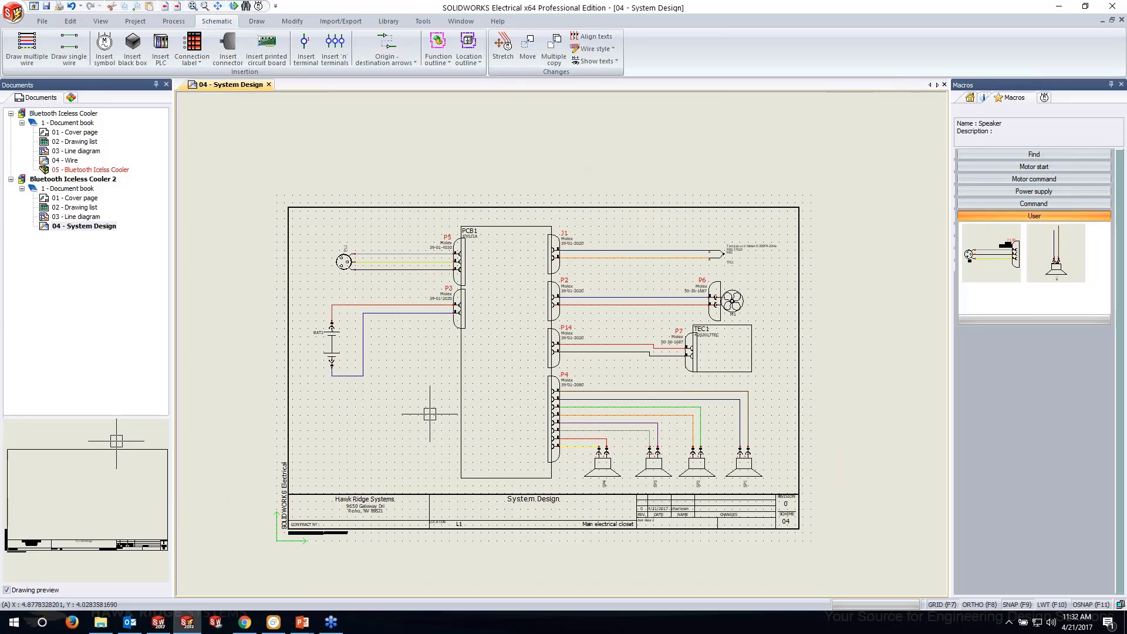
click(157, 18)
click(144, 21)
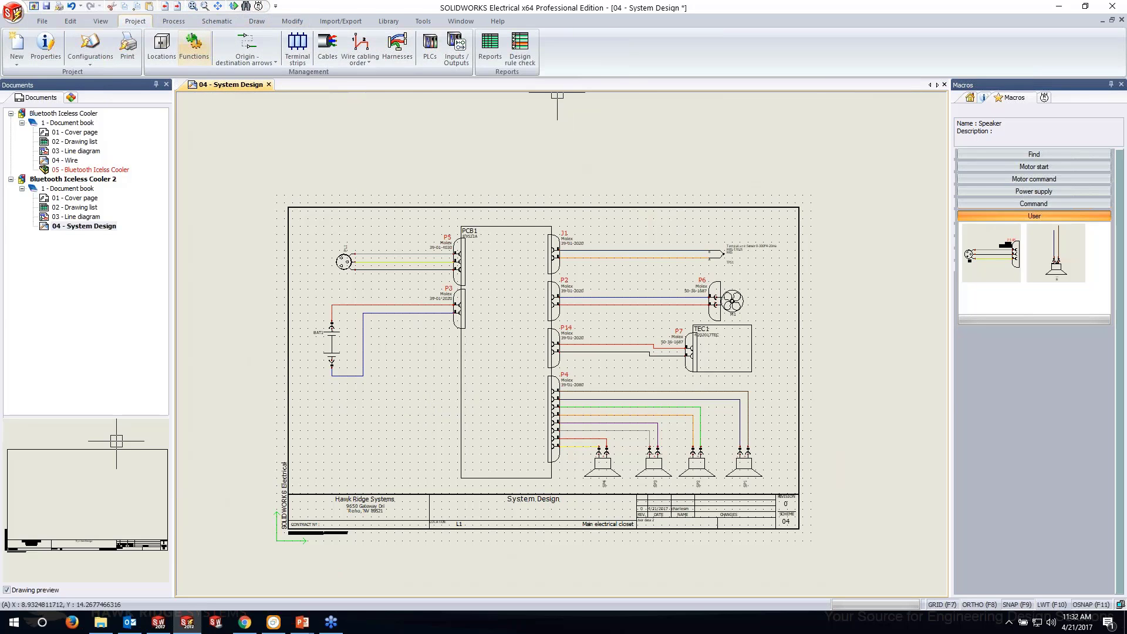
click(503, 54)
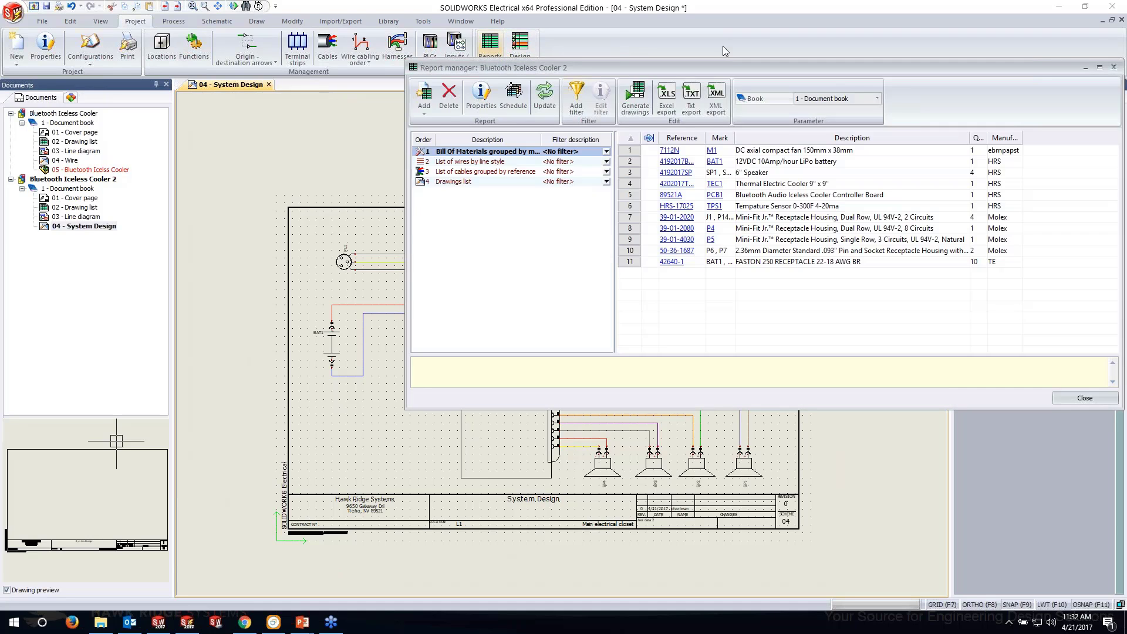
drag(710, 67, 390, 66)
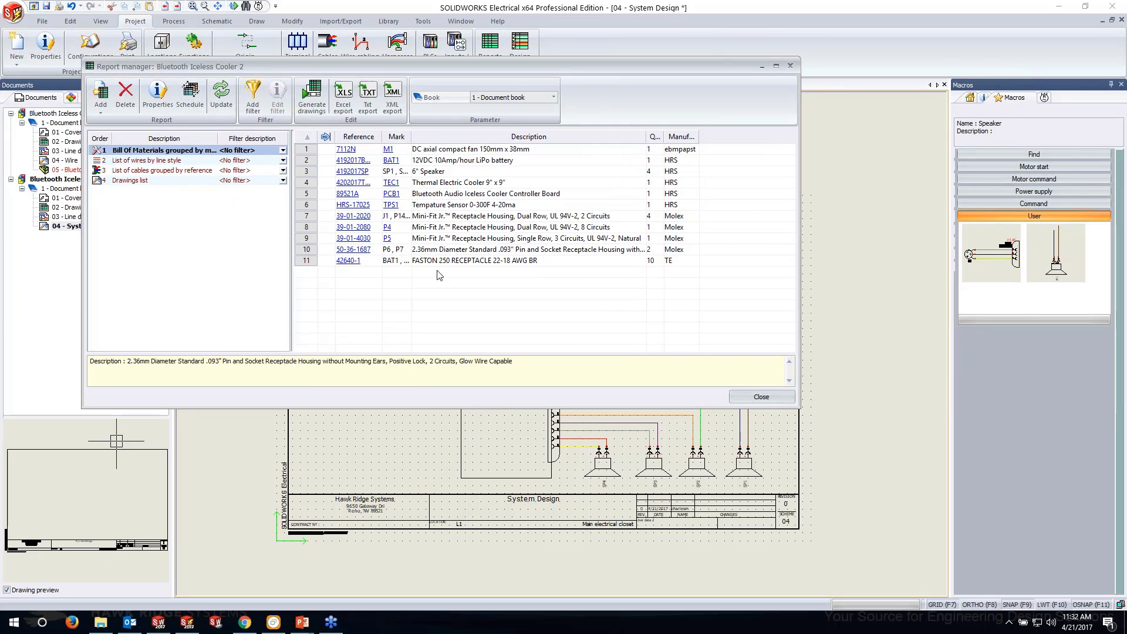
click(776, 66)
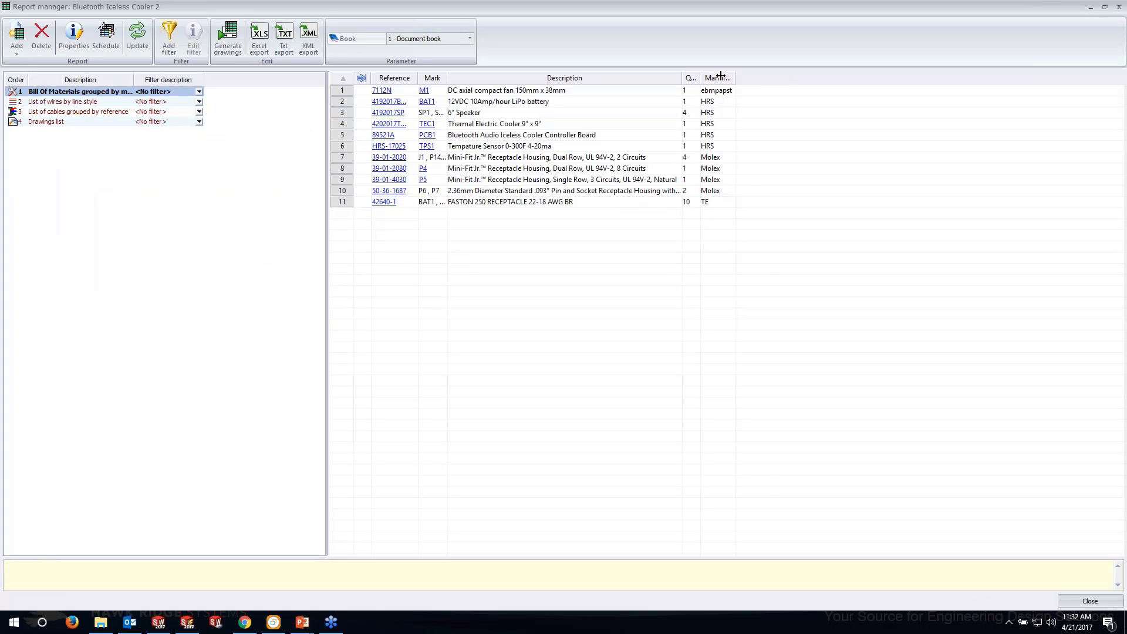
double_click(701, 78)
drag(714, 77, 711, 77)
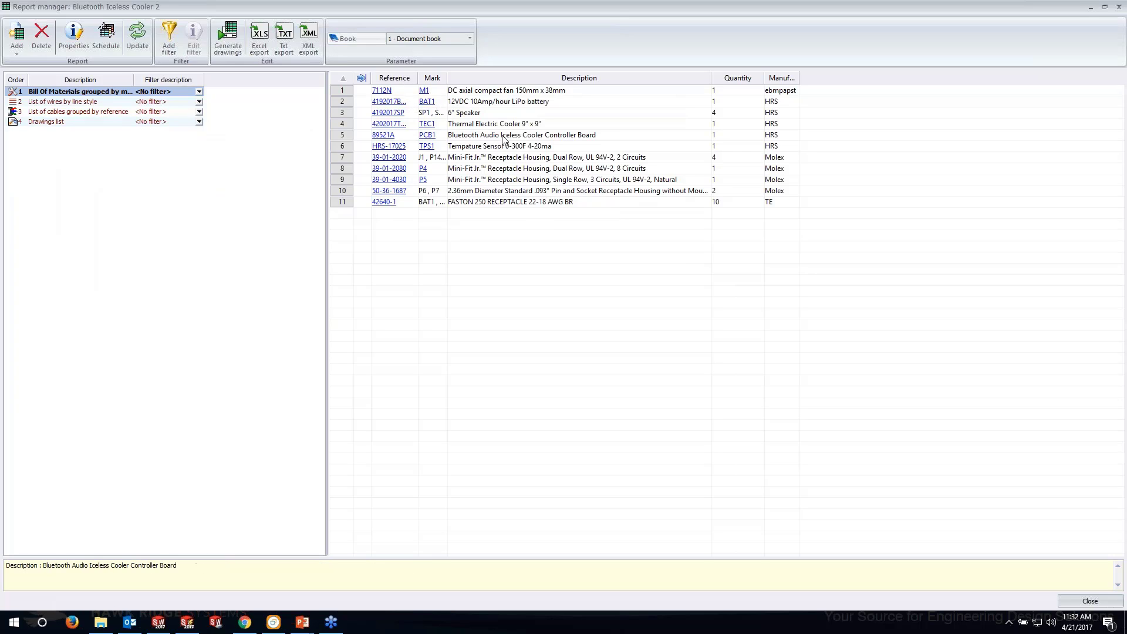
Examine the list of wires by line style, widening its Origin and Destination columns.
click(65, 103)
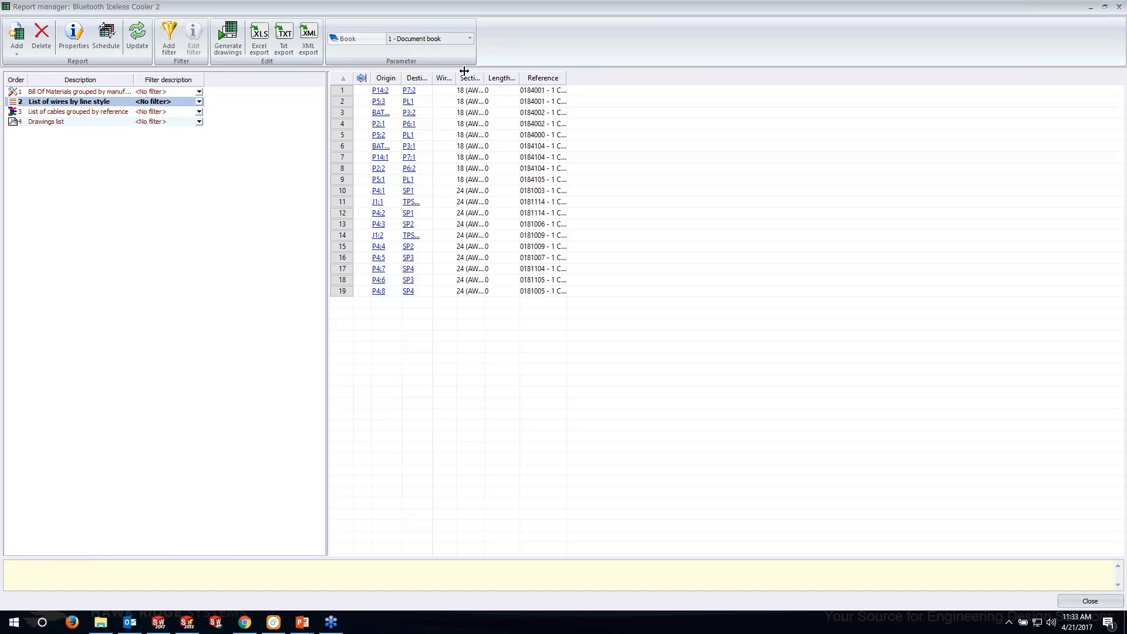
drag(403, 78, 427, 78)
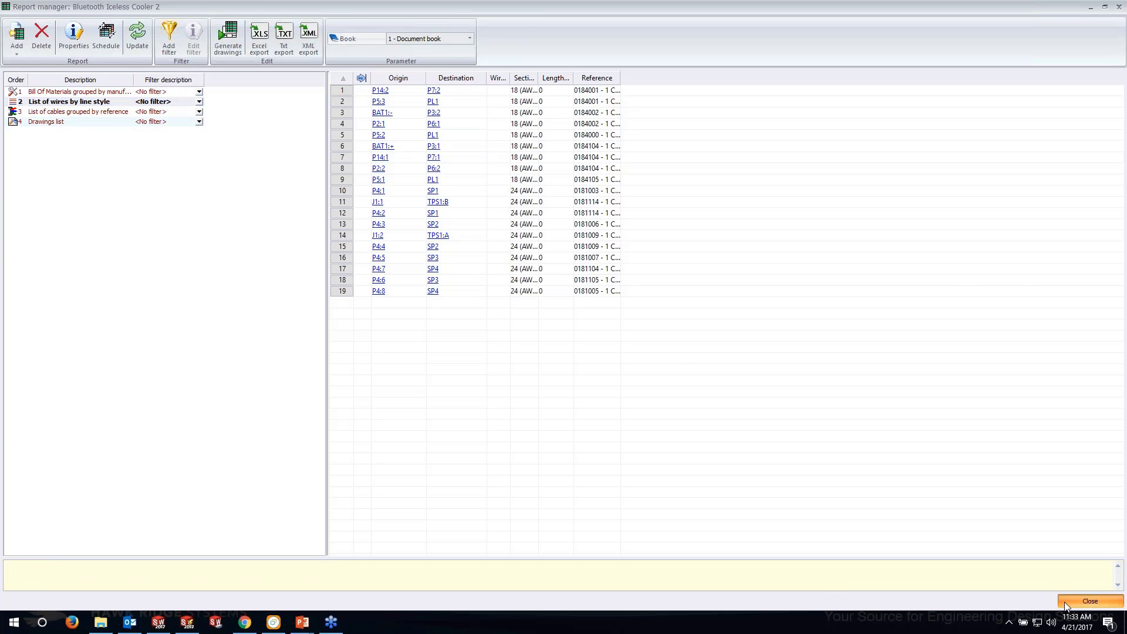
Close the report manager and inspect the terminal marks of speaker SP1 without changing them.
click(1090, 600)
scroll(597, 415, up, 5)
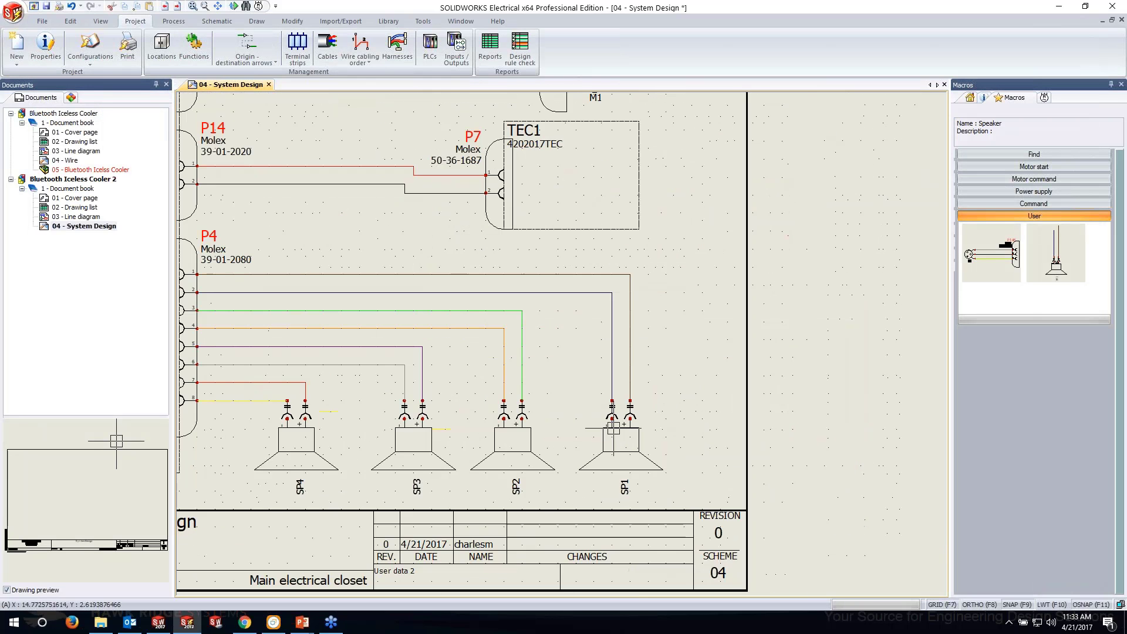
scroll(623, 430, up, 1)
right_click(622, 430)
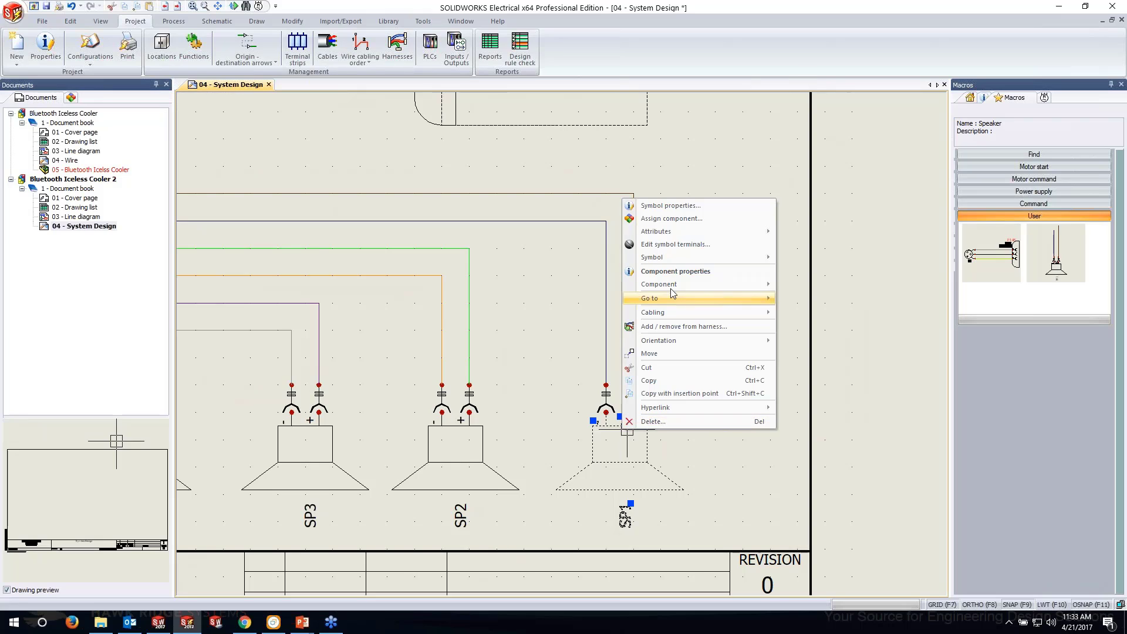
click(677, 243)
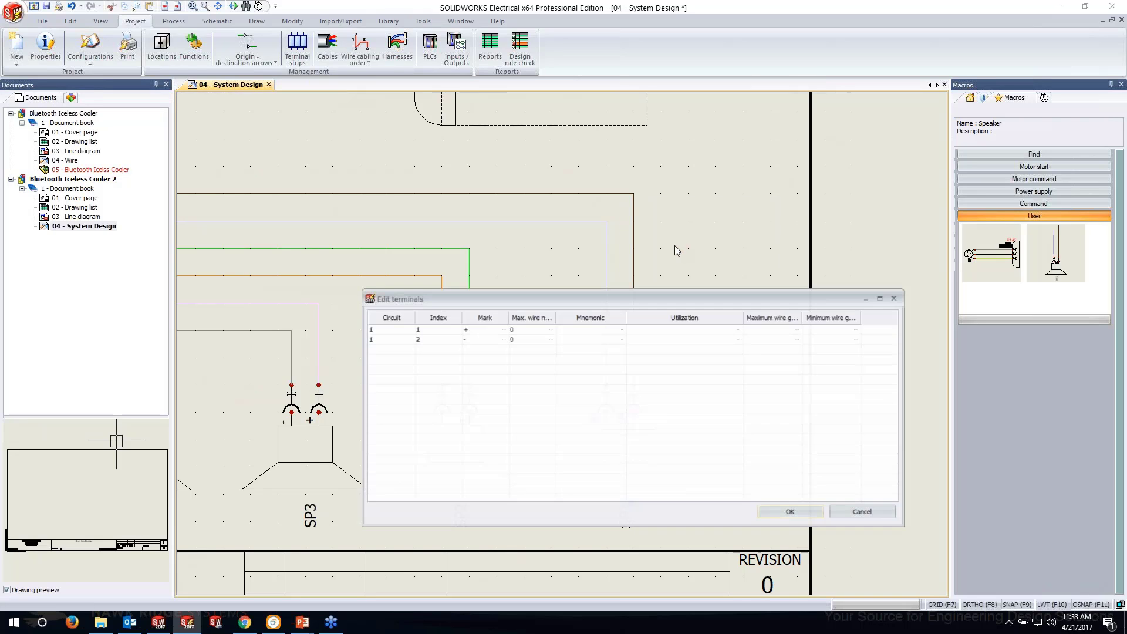
click(894, 516)
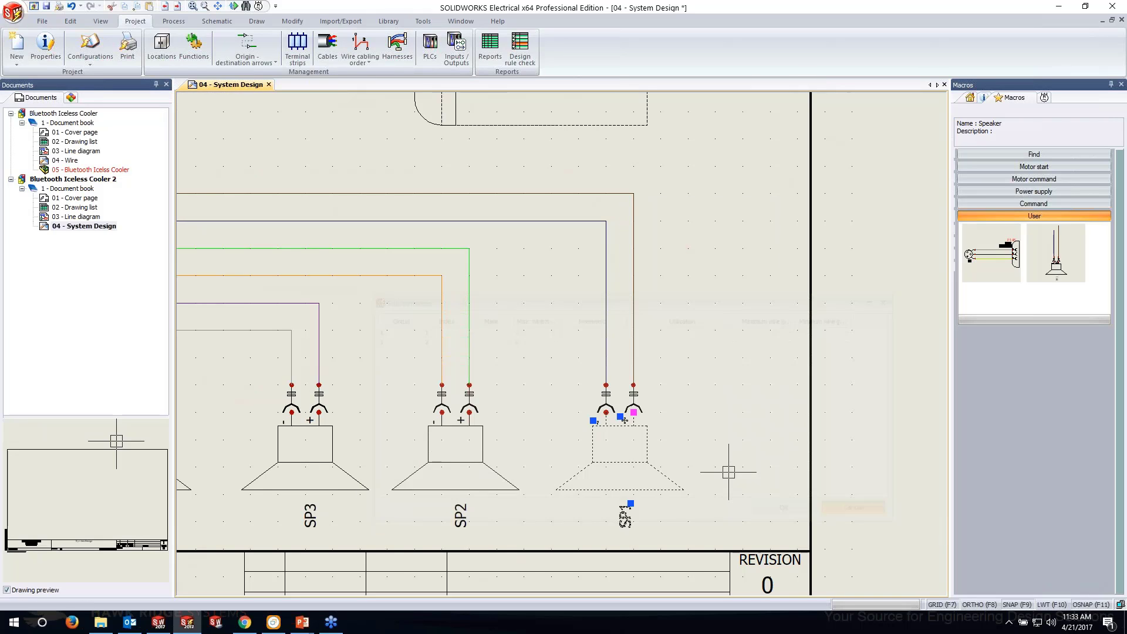
Set the first terminal's mark to + on speaker SP1's positive crimp pin and to - on its negative crimp pin.
scroll(611, 516, up, 3)
right_click(611, 388)
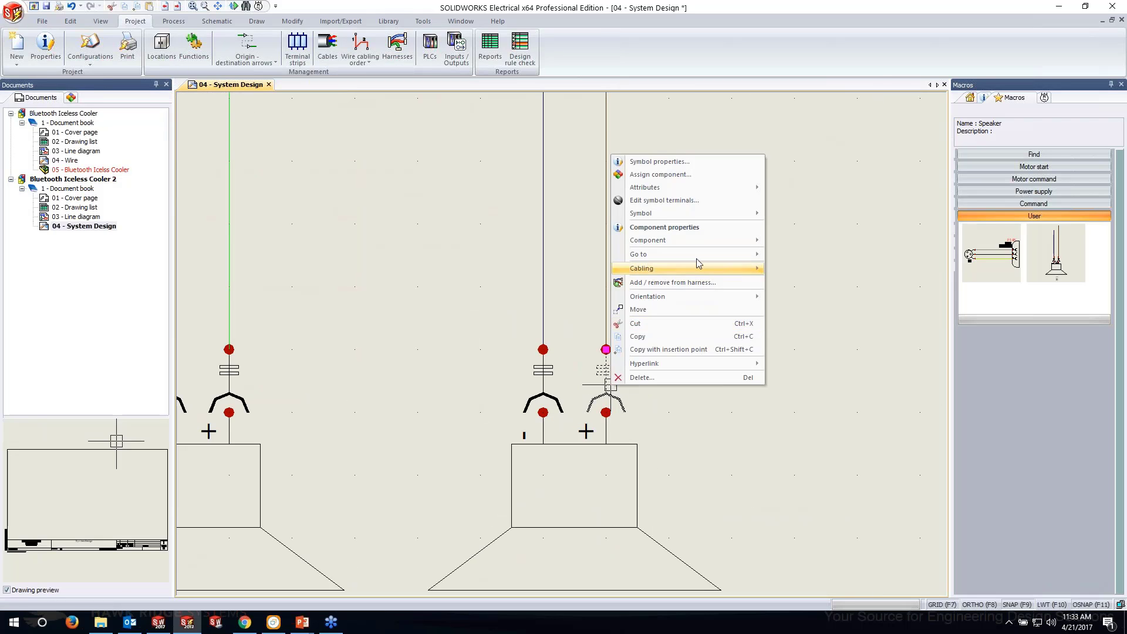
click(664, 200)
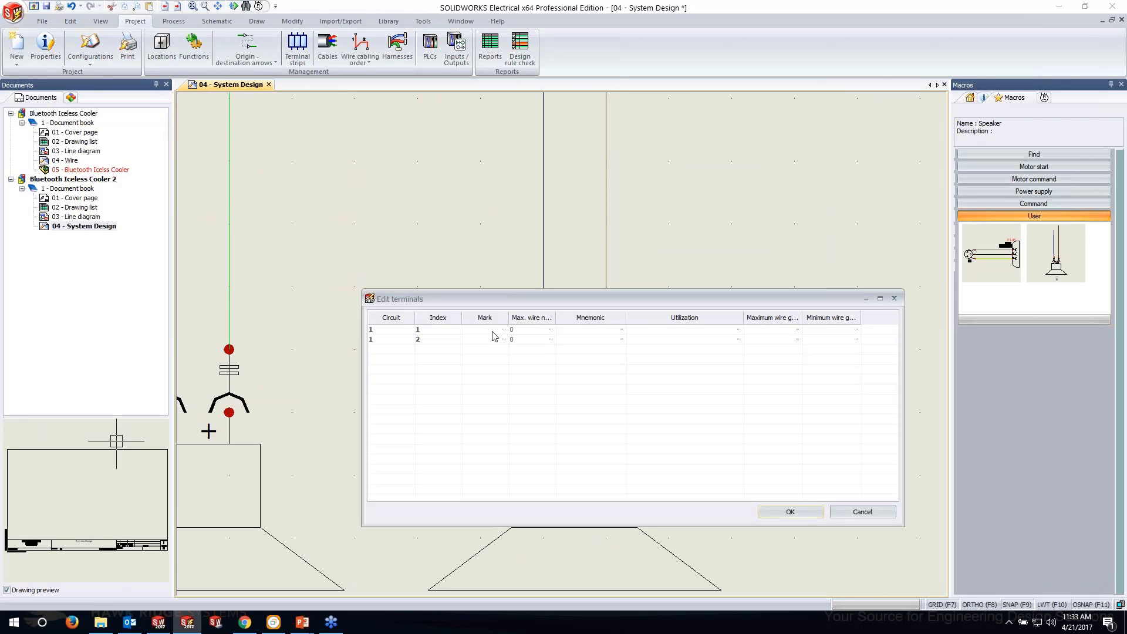
click(790, 514)
right_click(531, 398)
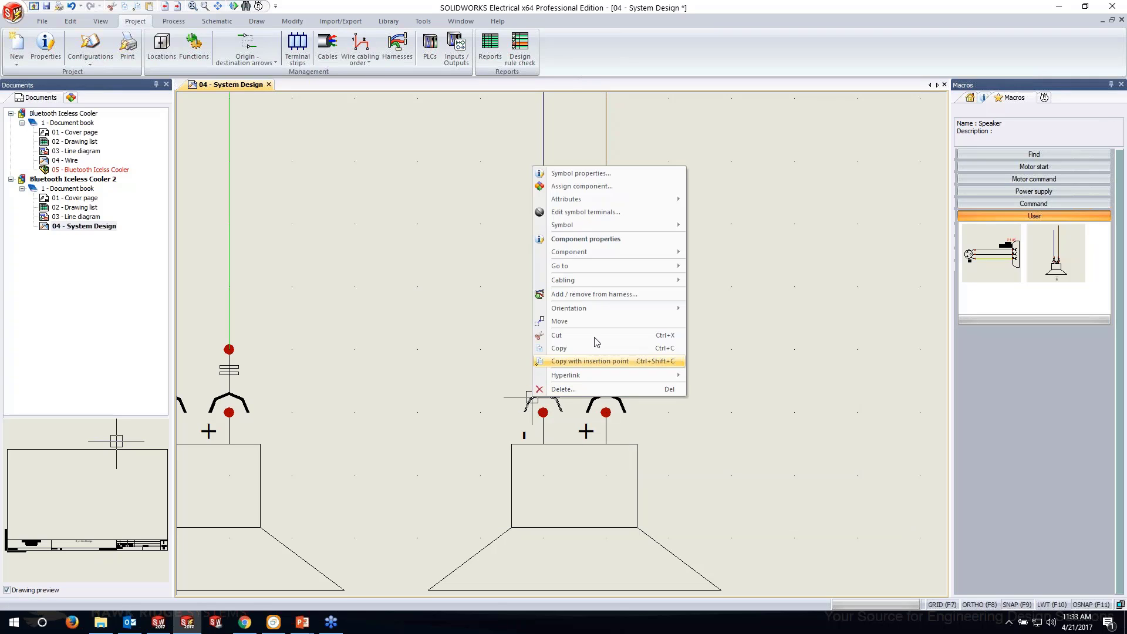
click(581, 212)
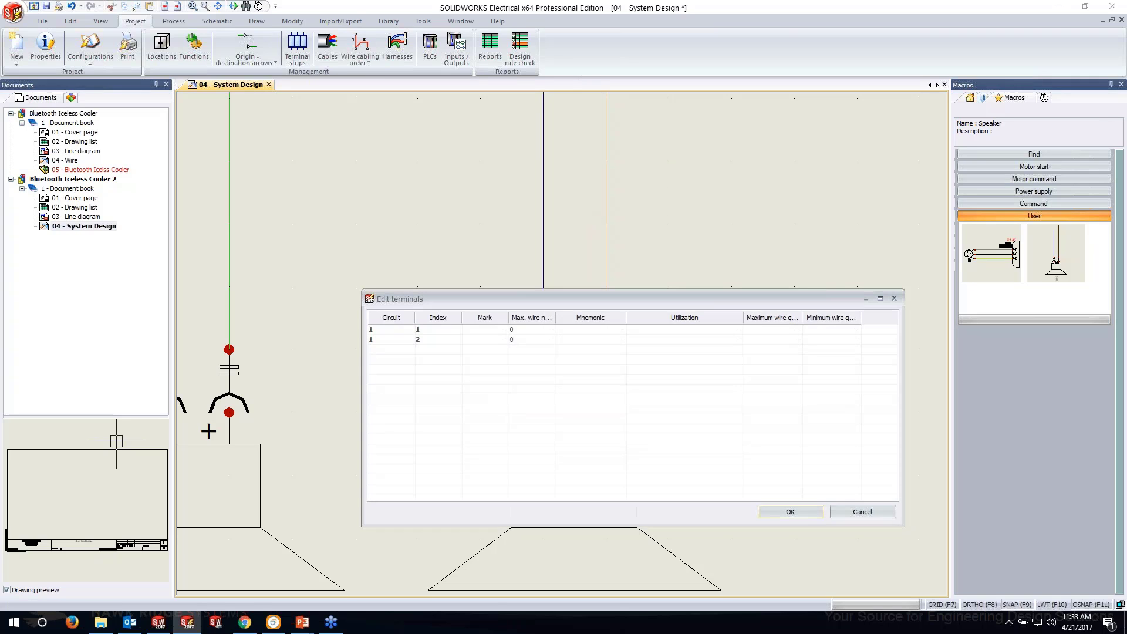
click(797, 511)
Set the first terminal's mark to + on speaker SP2's positive crimp pin and to - on its negative crimp pin.
middle_drag(389, 458, 787, 382)
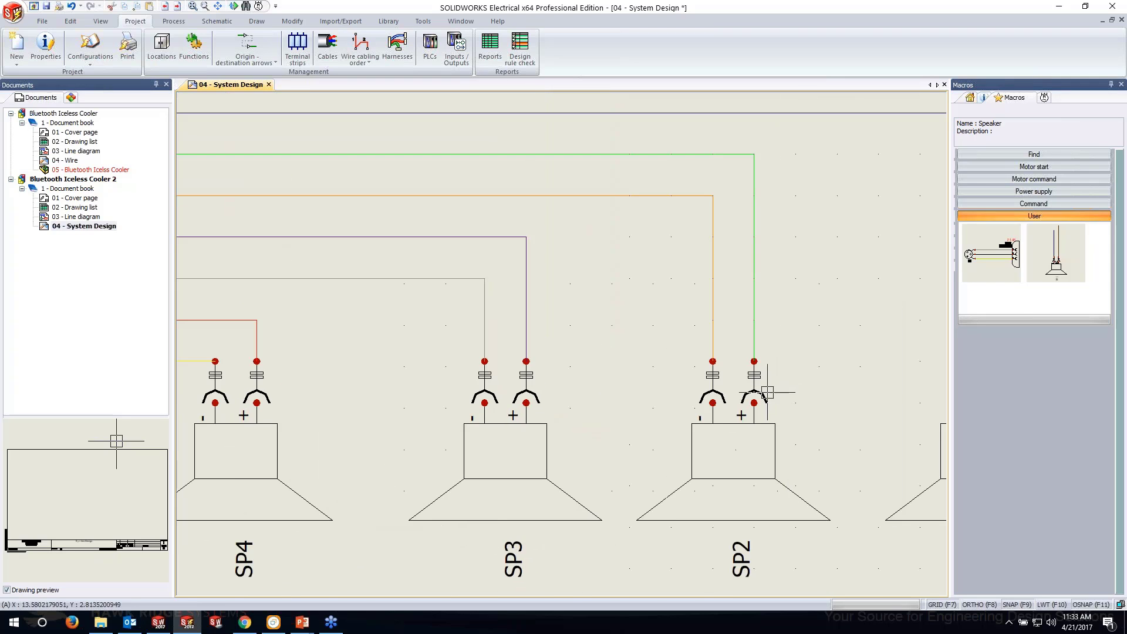
right_click(766, 393)
mouse_move(824, 275)
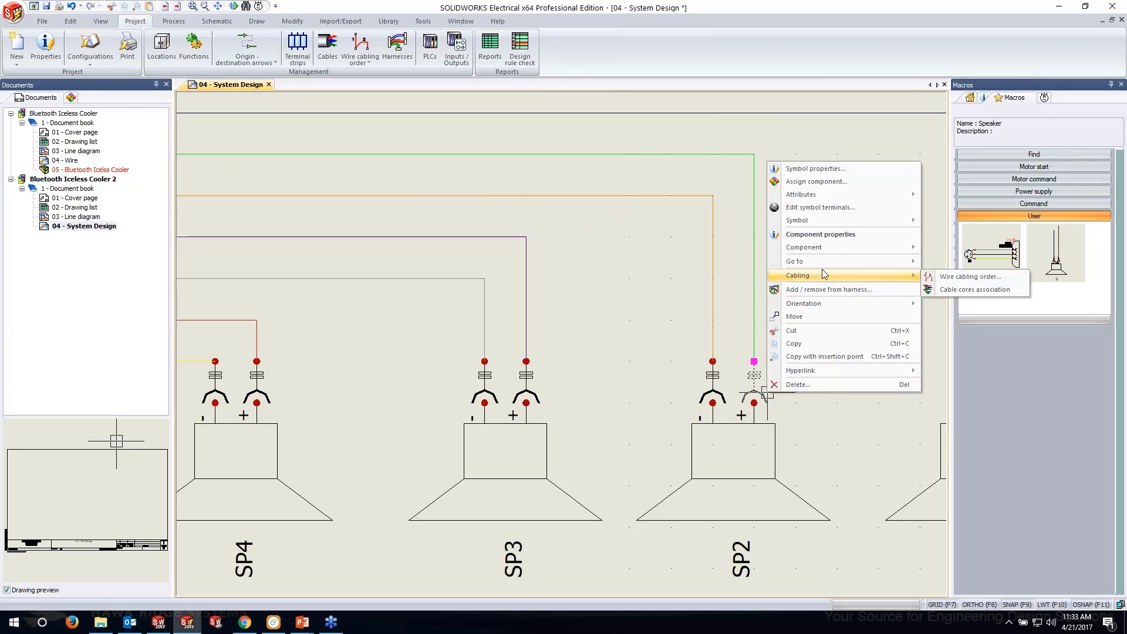
click(832, 208)
click(487, 329)
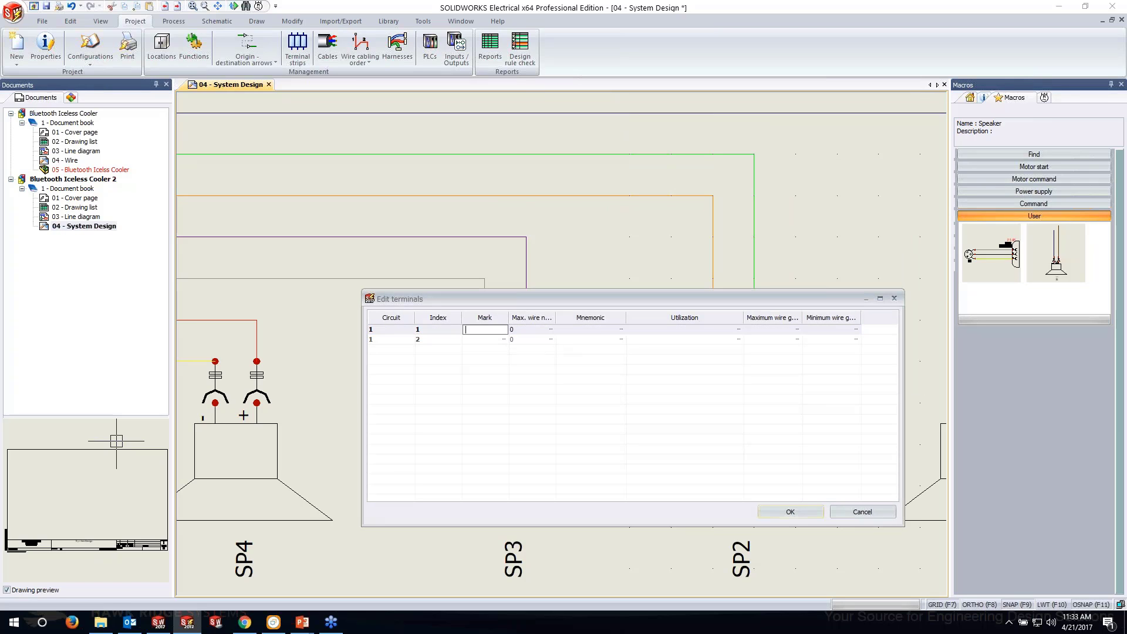
text(+)
click(790, 512)
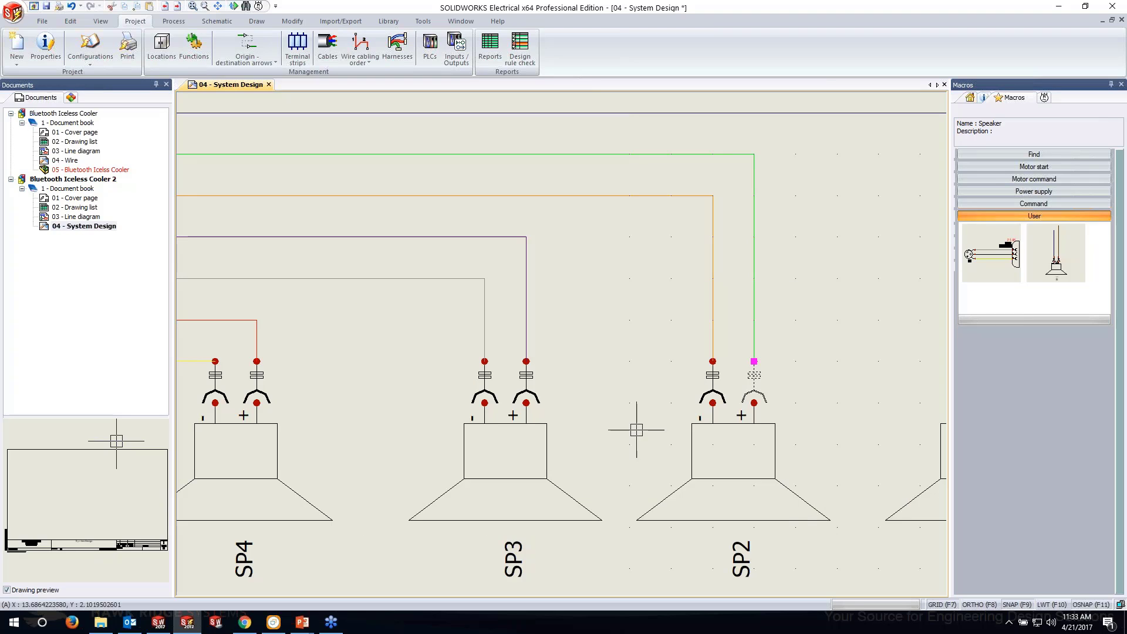
right_click(699, 389)
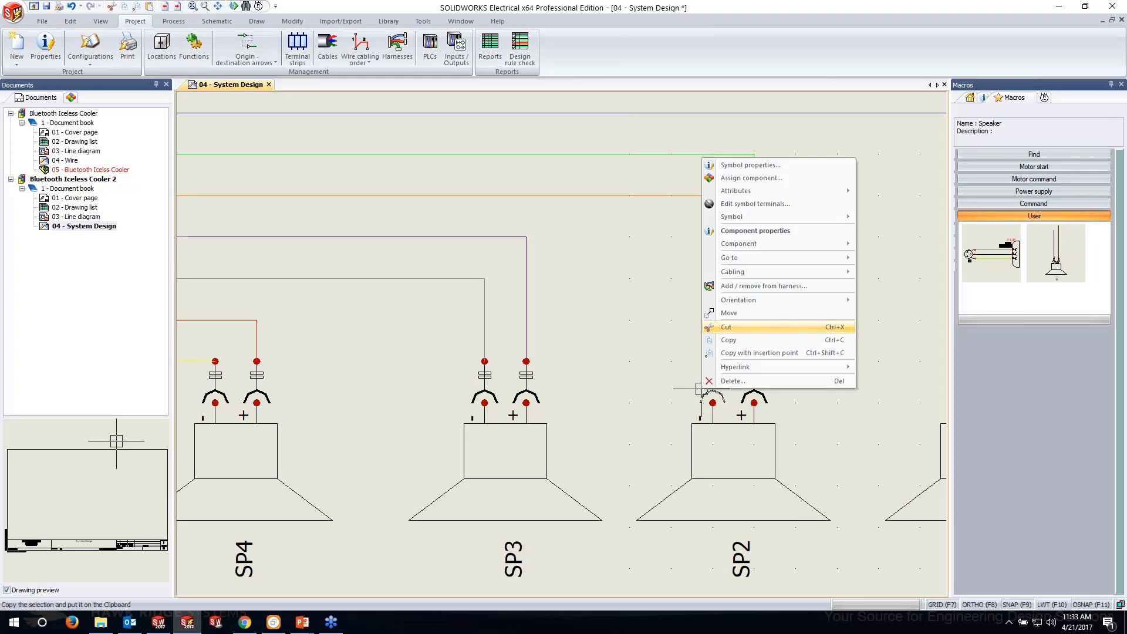
click(738, 205)
click(476, 330)
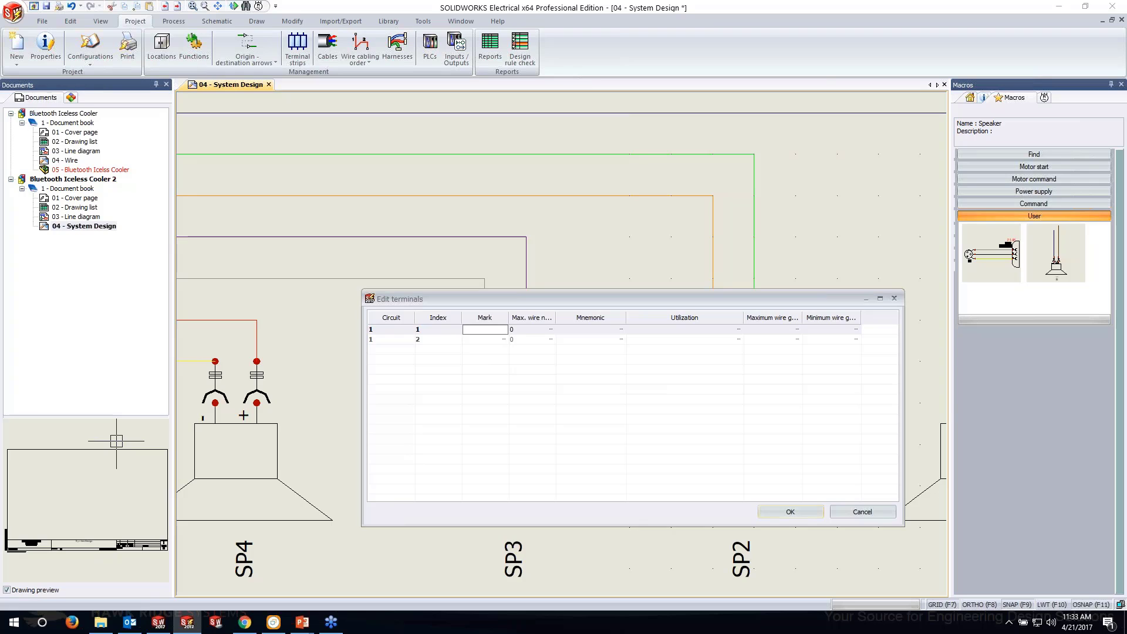
click(789, 511)
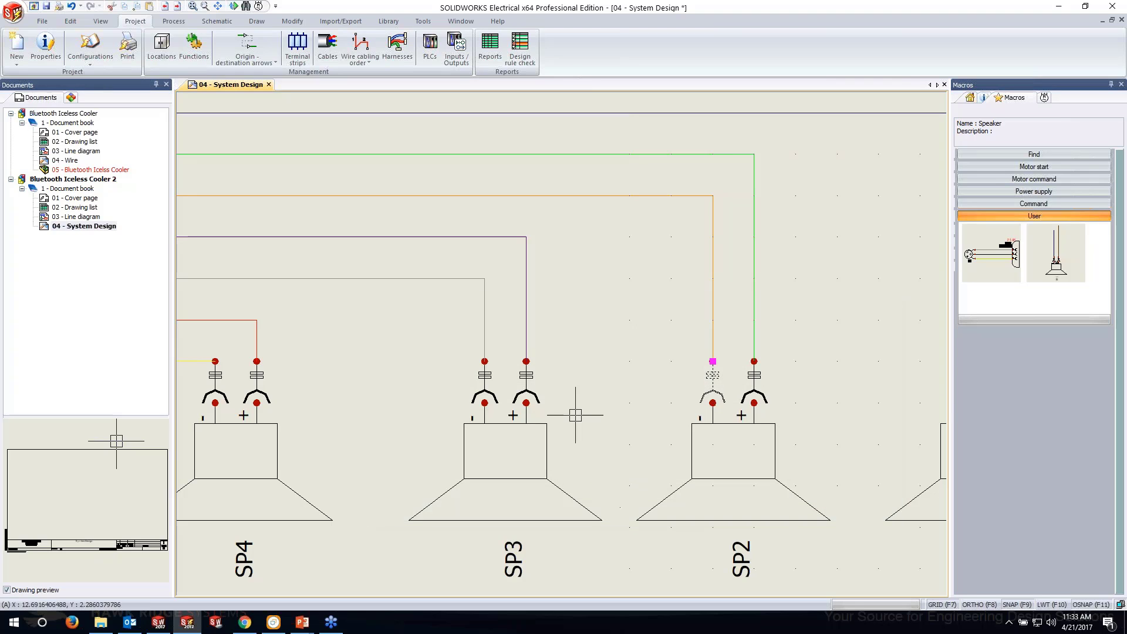
Set the first terminal's mark to + on speaker SP3's positive crimp pin and to - on its negative crimp pin.
right_click(527, 389)
click(586, 203)
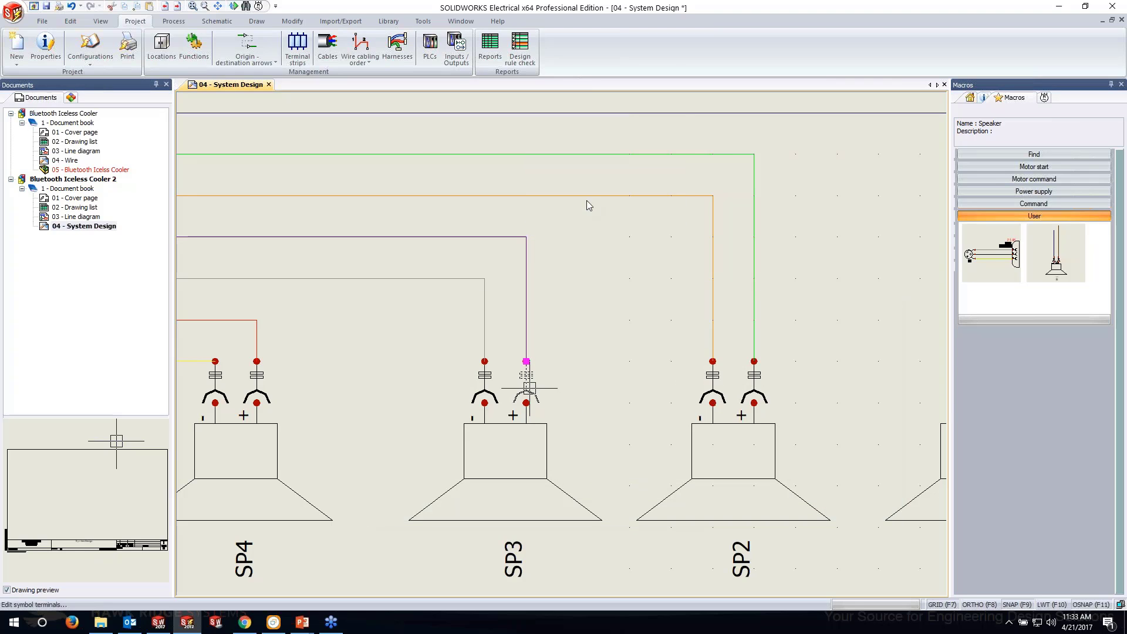
click(482, 330)
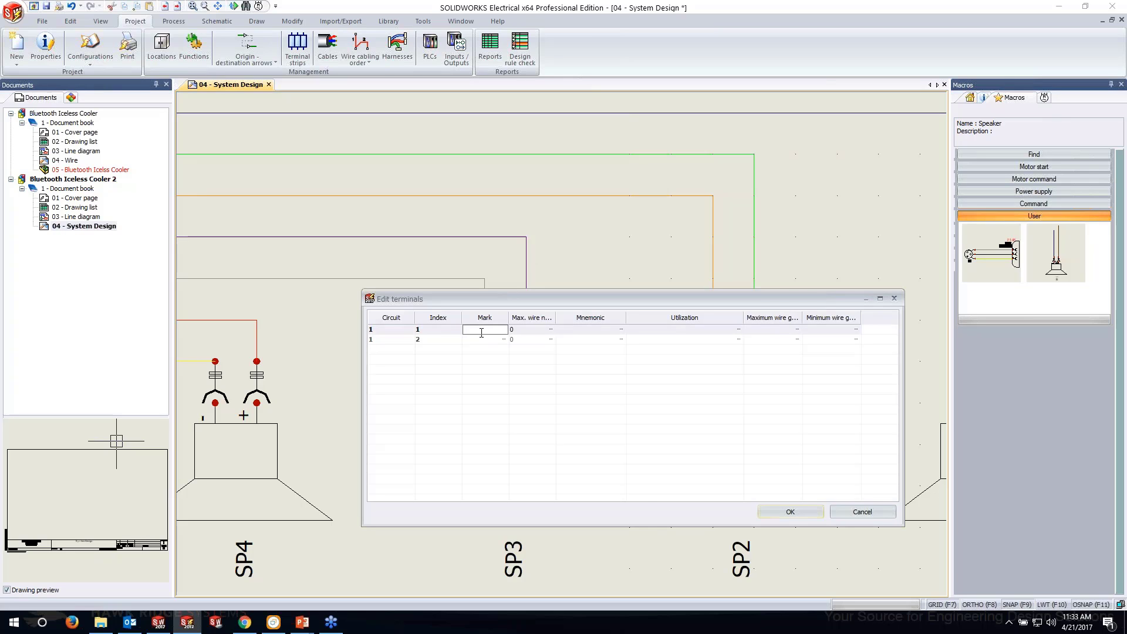
text(+)
click(821, 511)
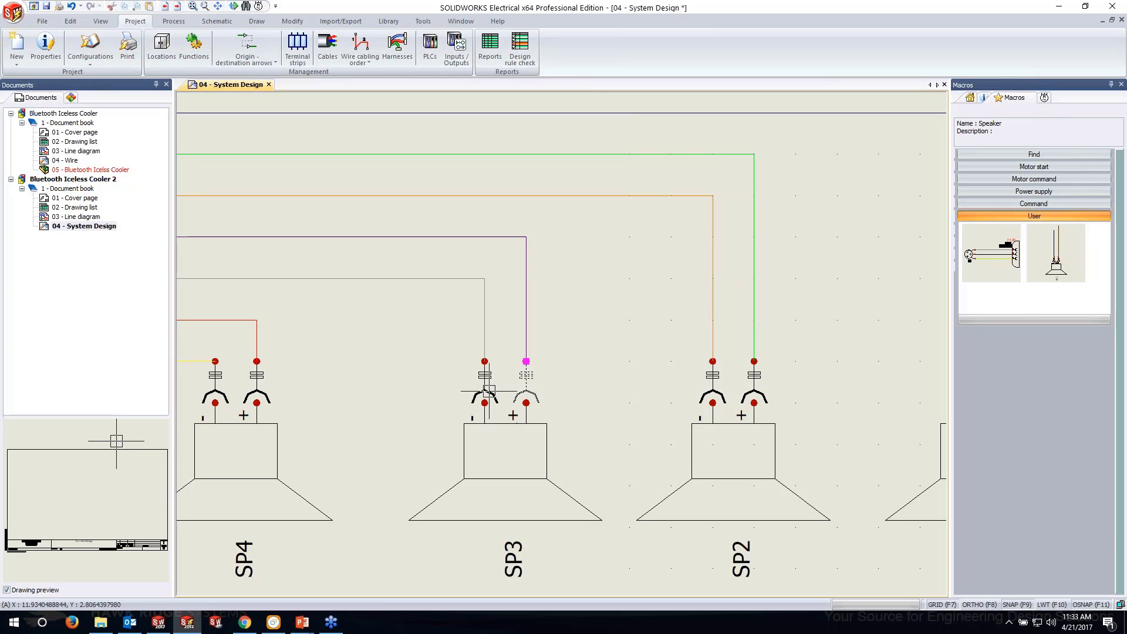
right_click(481, 390)
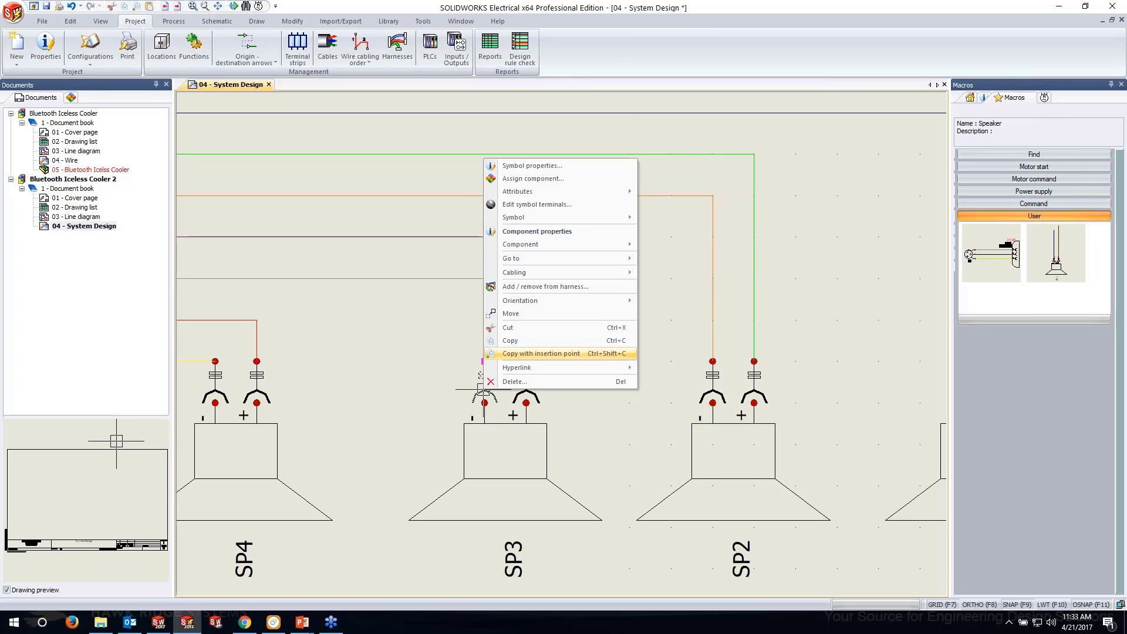
click(570, 203)
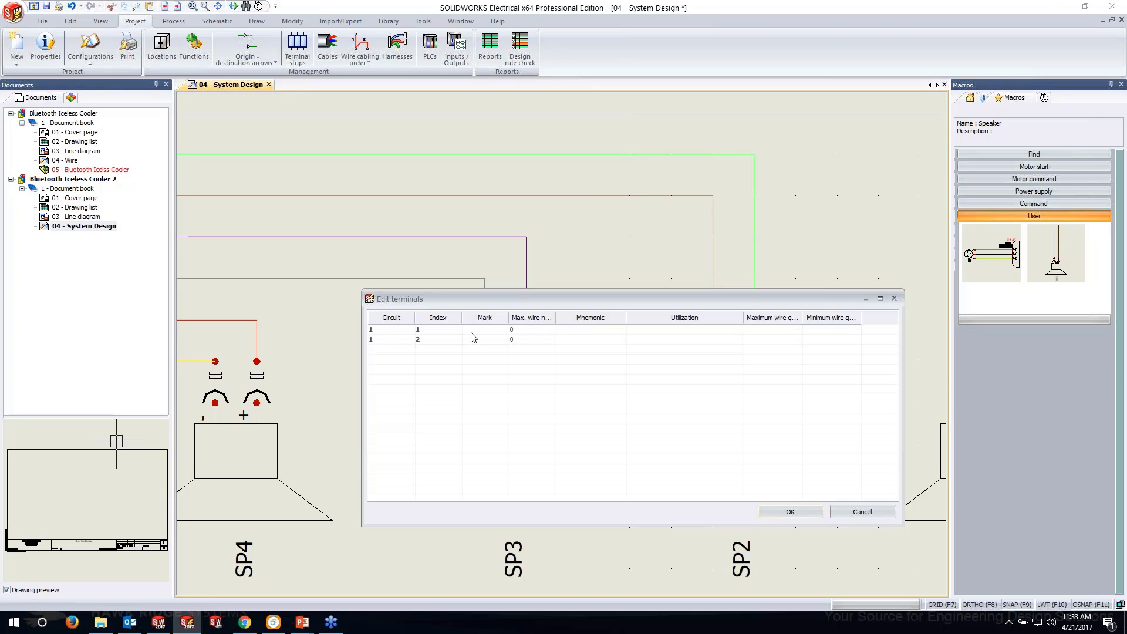
click(471, 331)
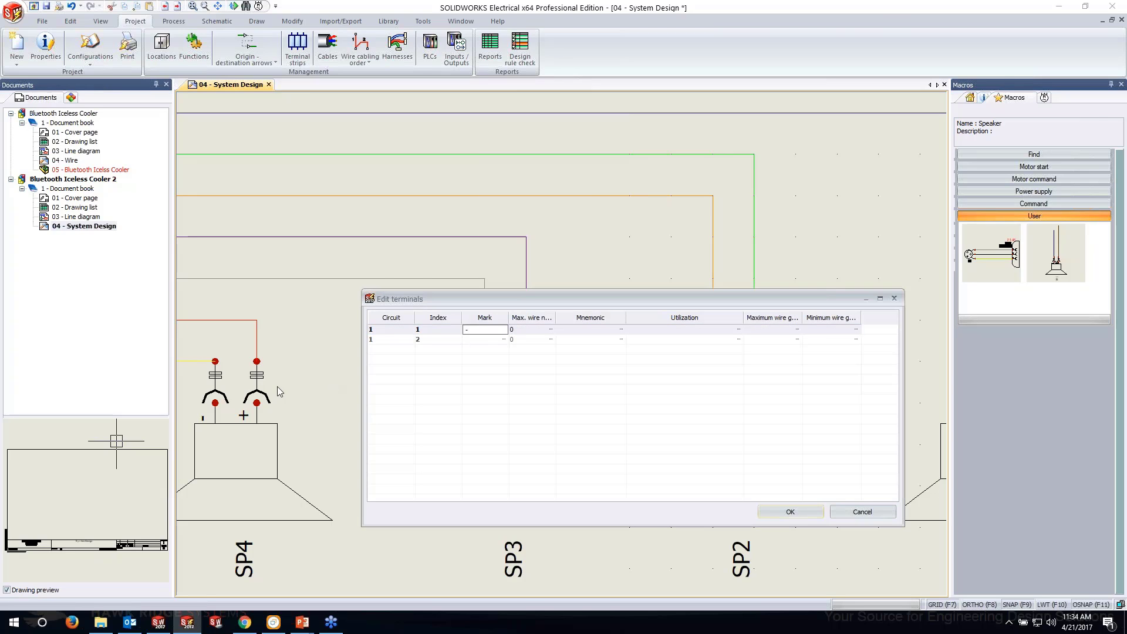
click(790, 512)
Set the first terminal's mark to + on speaker SP4's positive crimp pin and to - on its negative crimp pin.
scroll(573, 420, down, 2)
scroll(573, 420, up, 4)
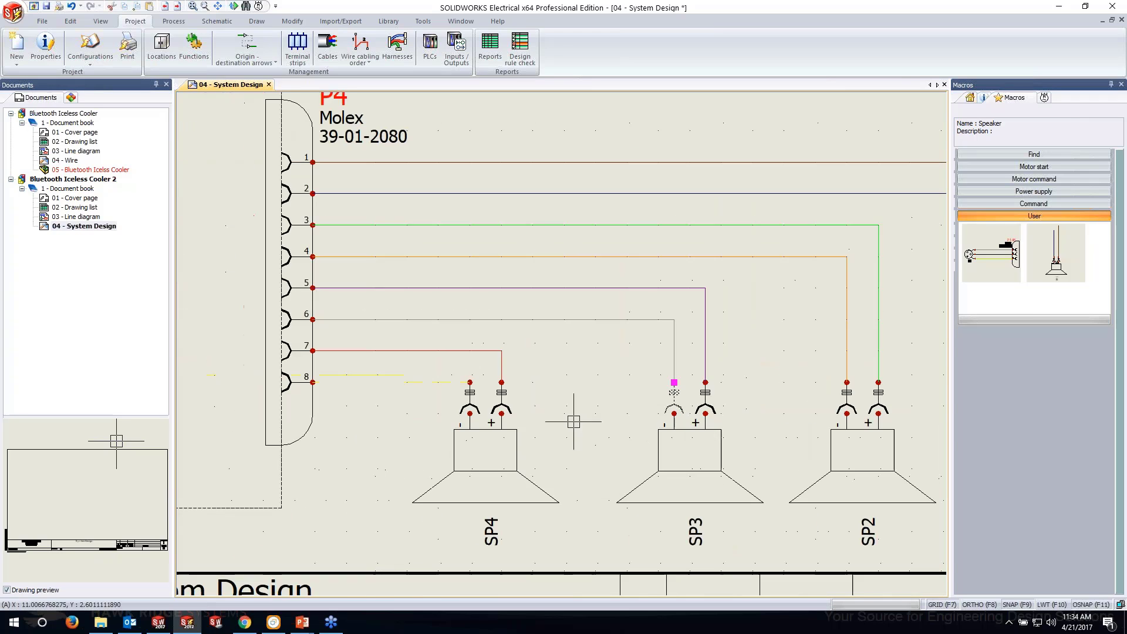
right_click(516, 413)
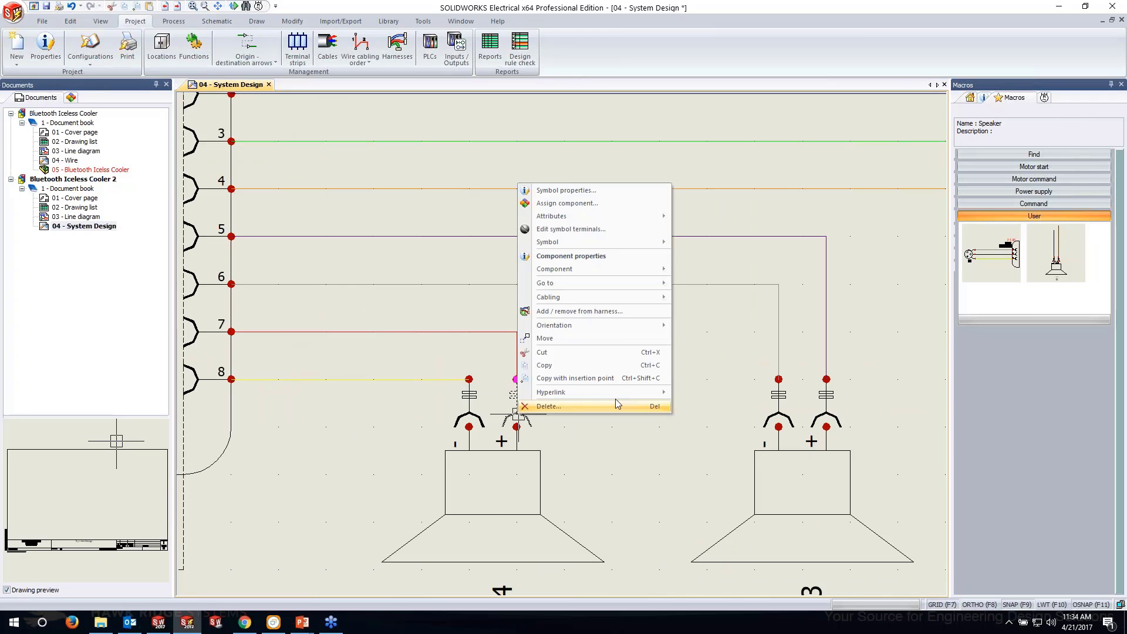
click(596, 234)
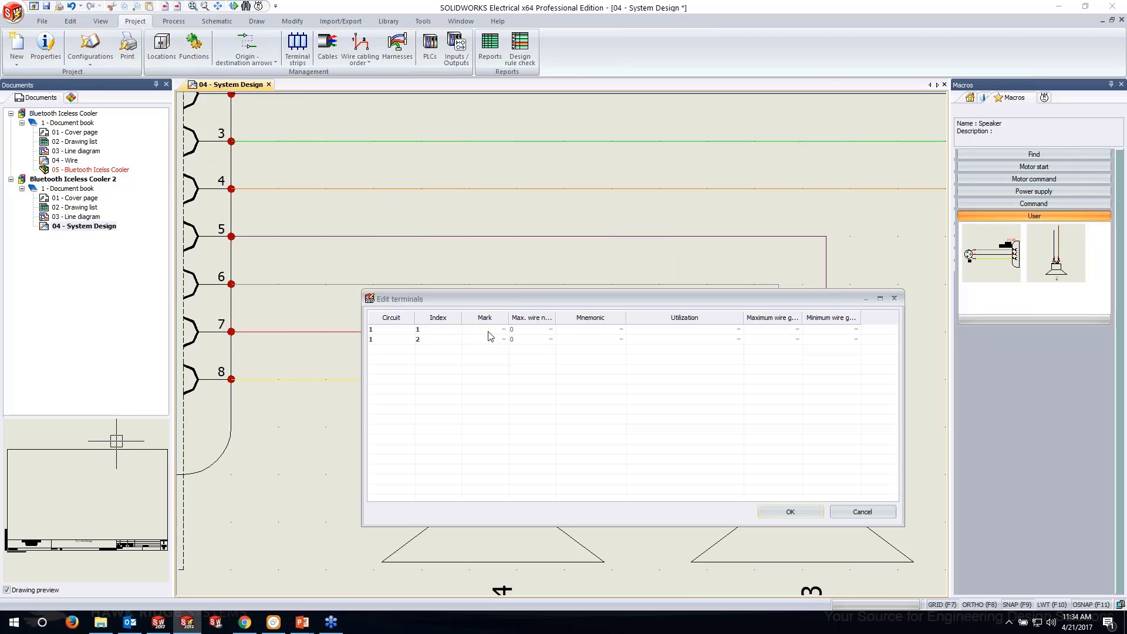
click(488, 331)
click(799, 517)
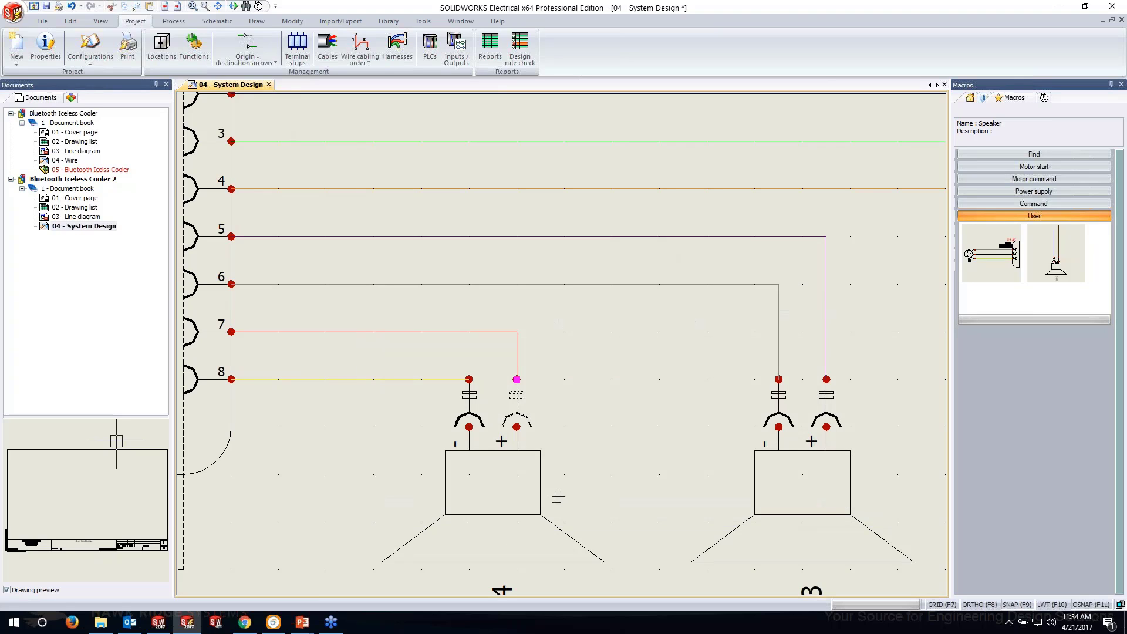
right_click(461, 418)
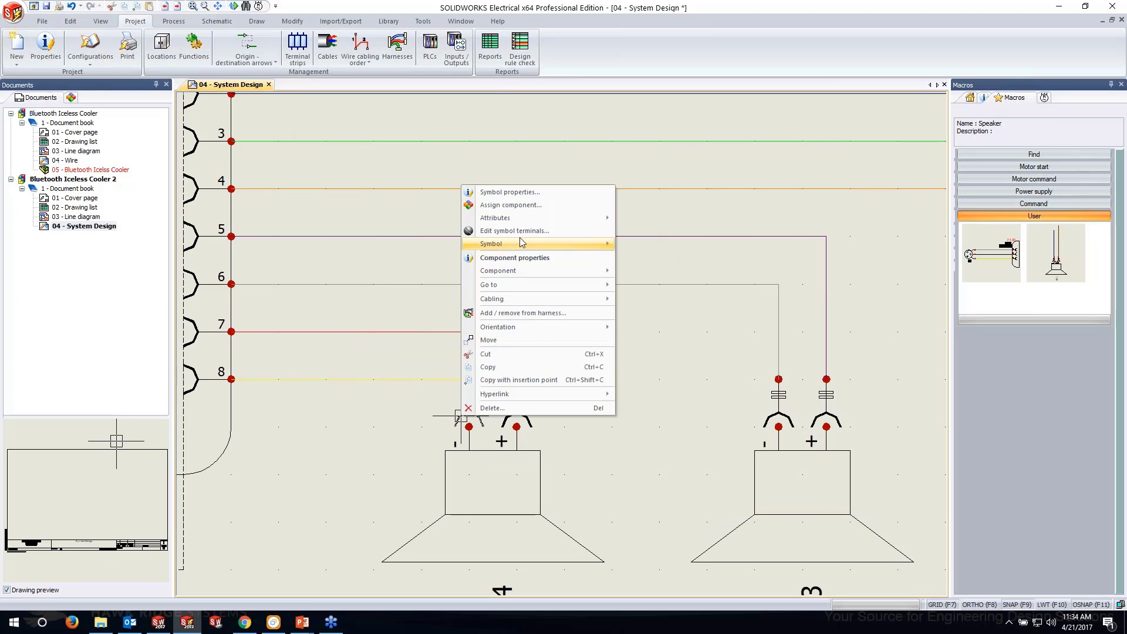
click(574, 232)
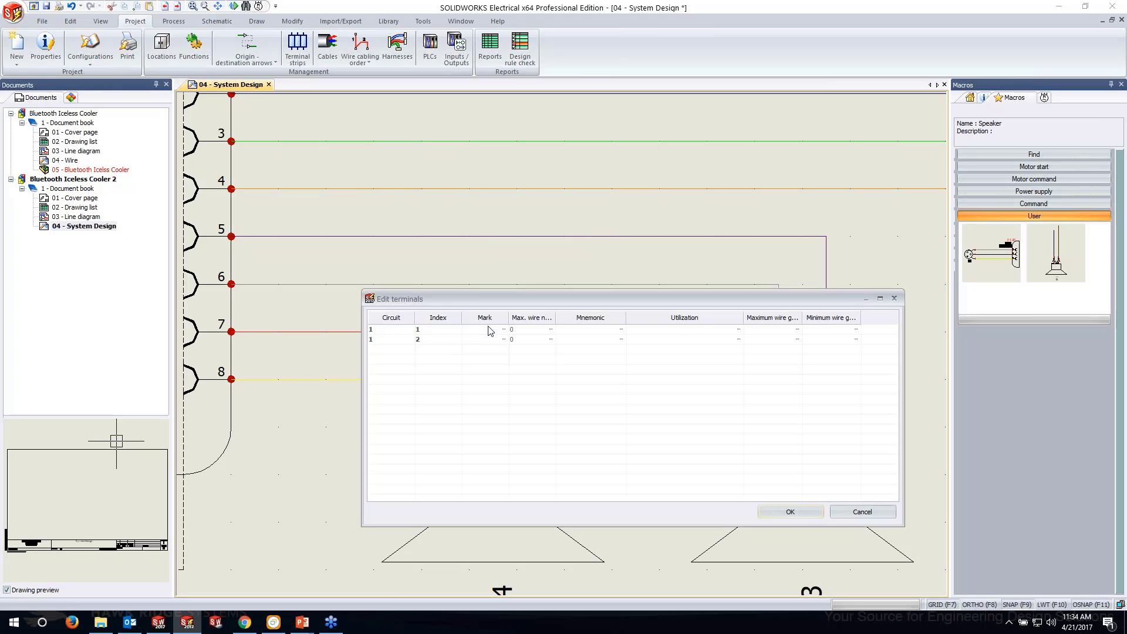
click(489, 331)
click(763, 514)
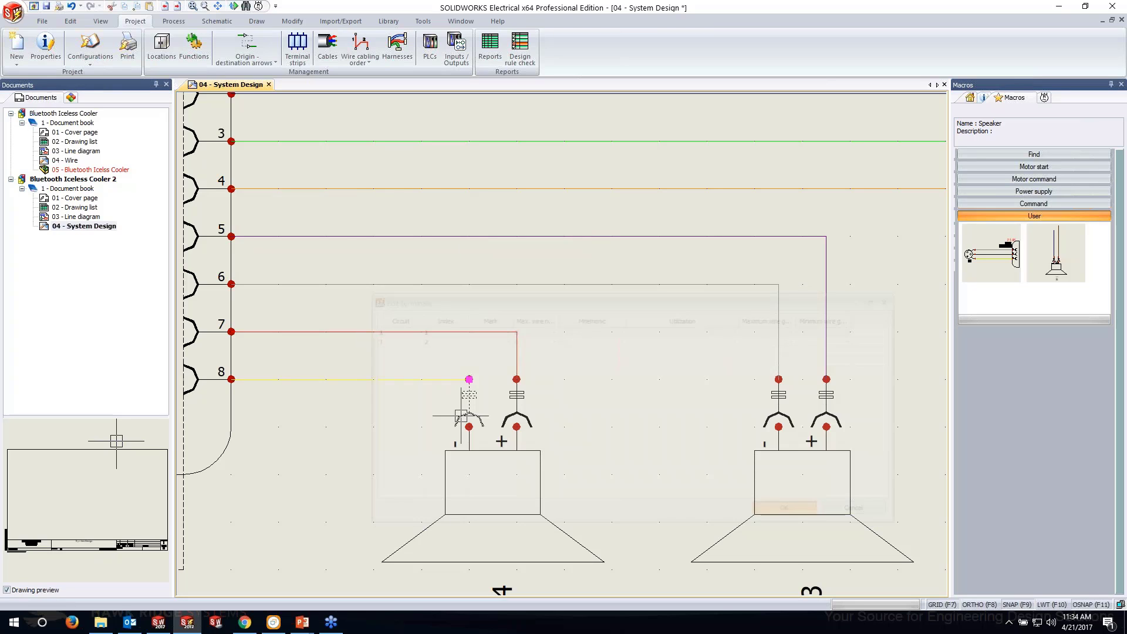
Reopen the report manager and check the speaker destinations in the list of wires by line style, widening the Destination column.
scroll(646, 503, down, 3)
click(488, 43)
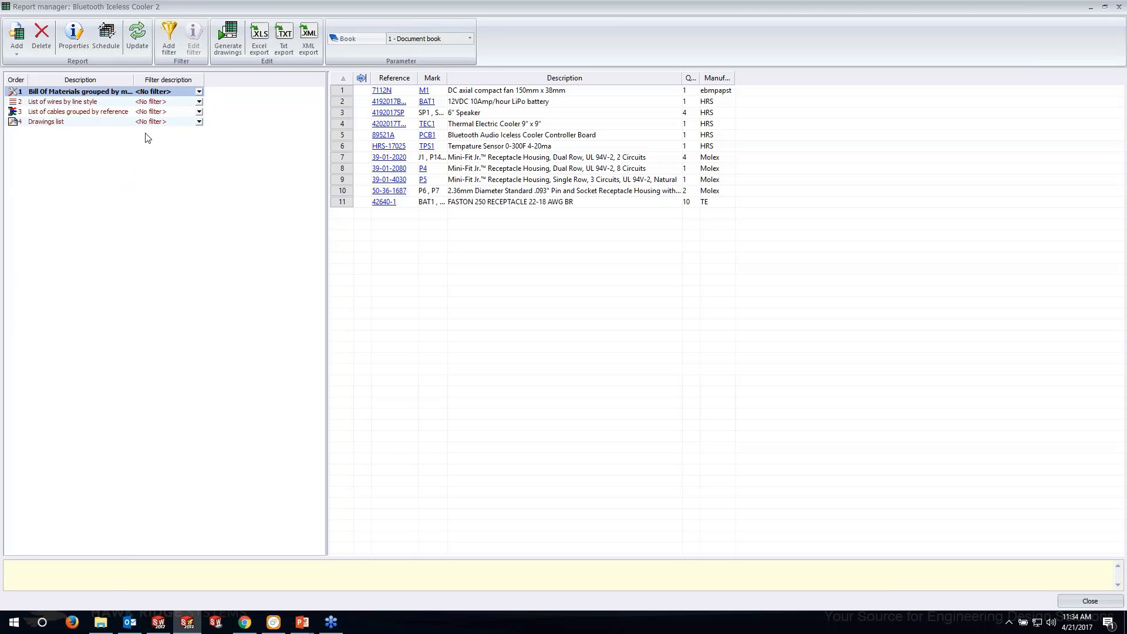
click(44, 102)
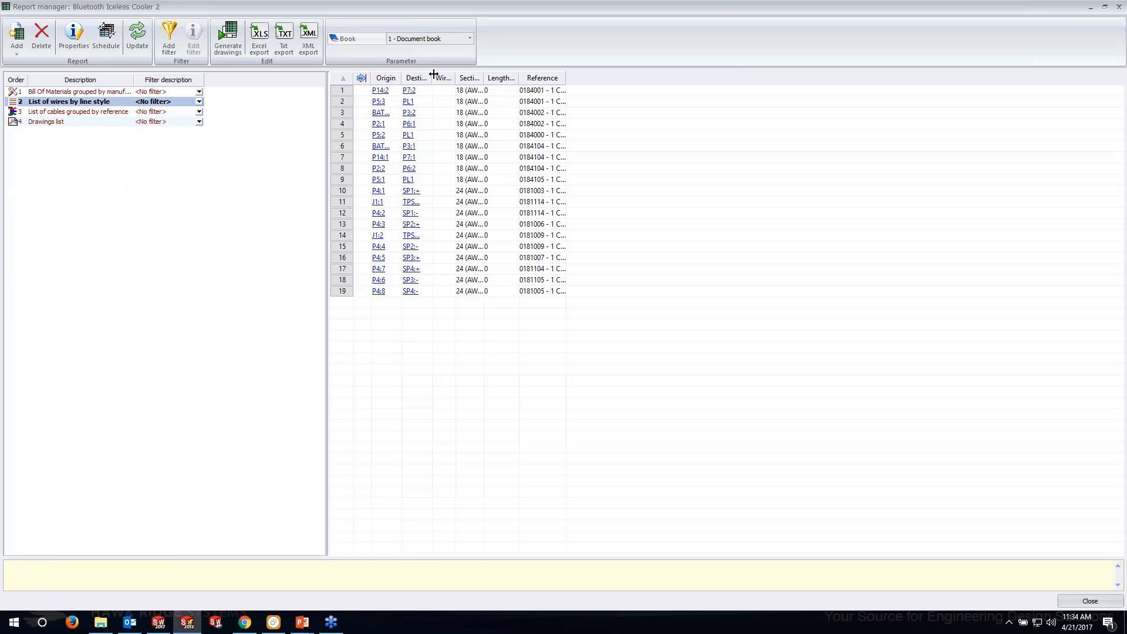
double_click(423, 111)
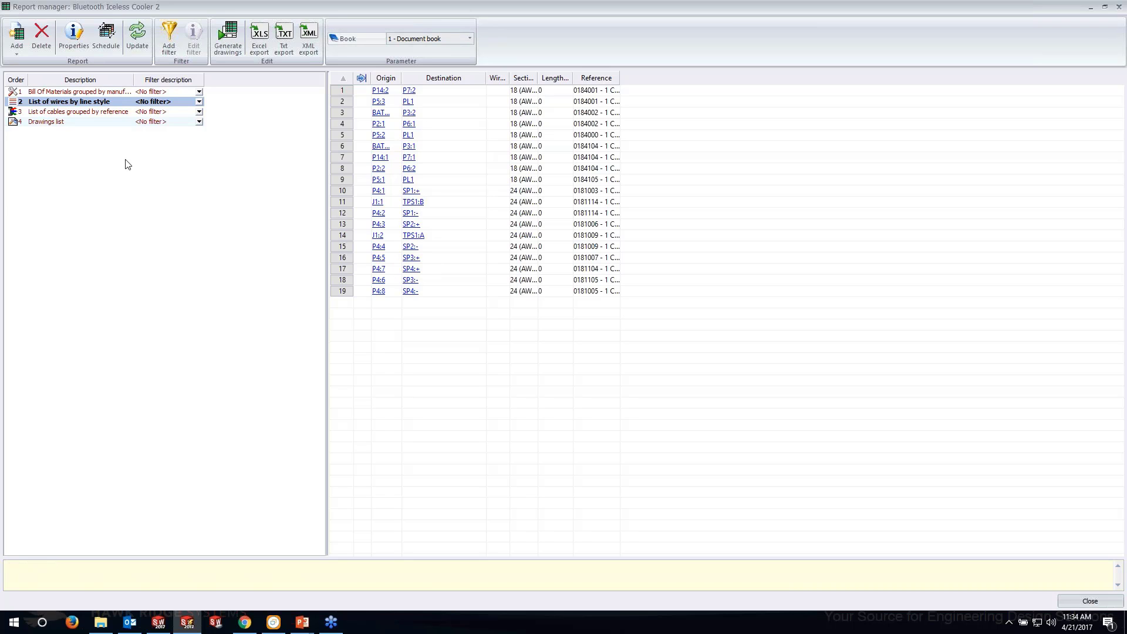
Delete the list of cables grouped by reference and generate drawings of the bill of materials, wire list and drawings list.
click(80, 111)
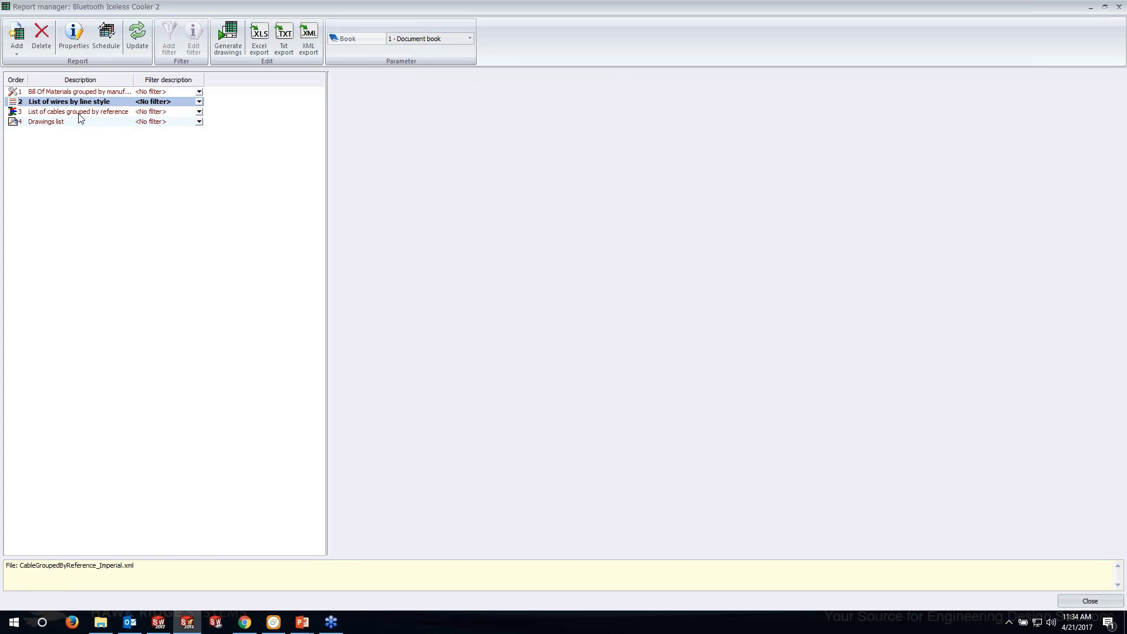
click(47, 47)
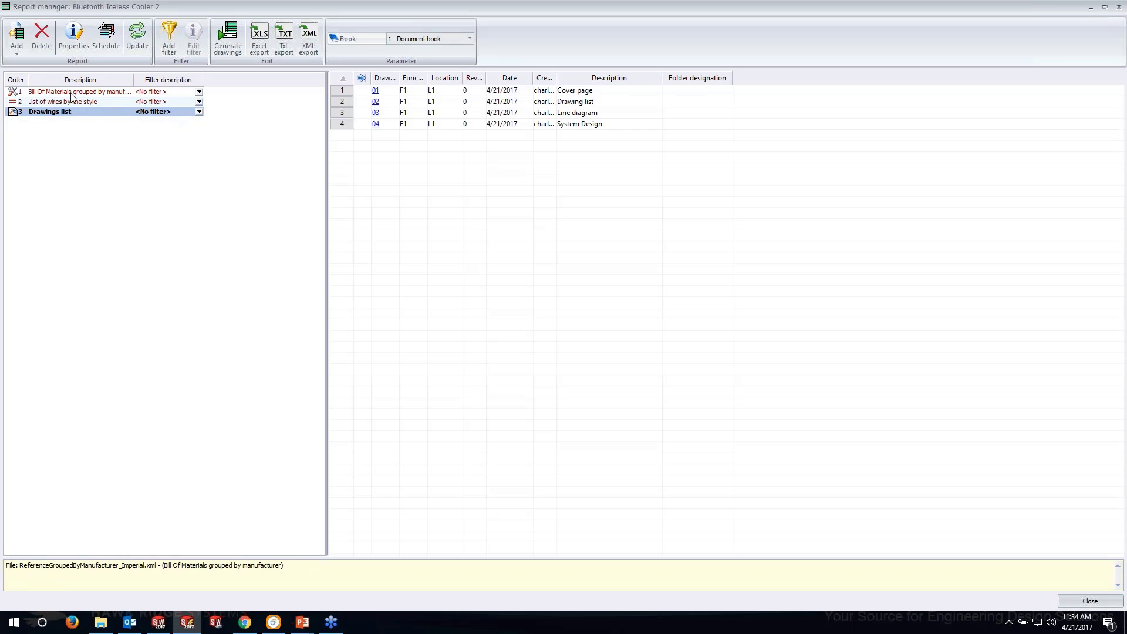
click(217, 36)
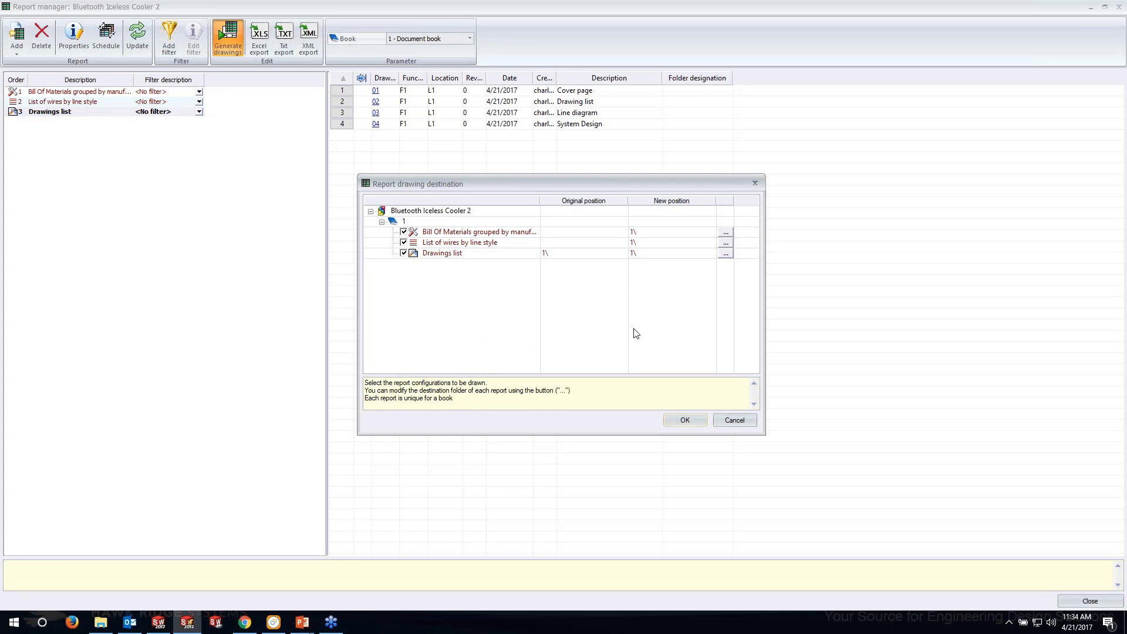
click(694, 418)
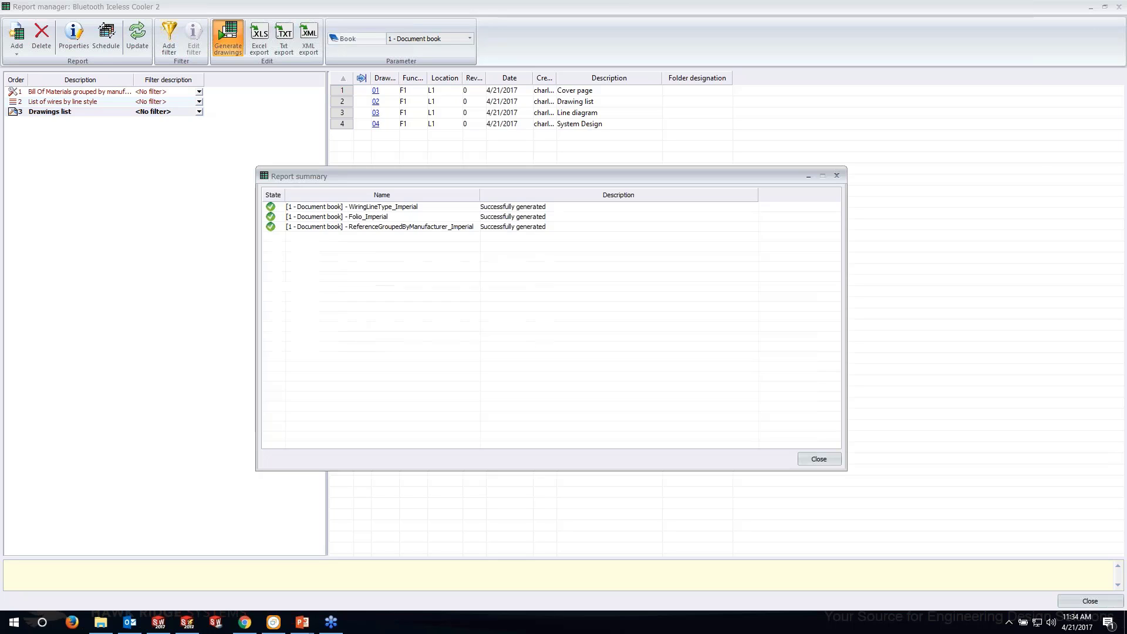
Close the report summary and report manager, then open the bill of materials drawing and examine its references, marks and quantities.
click(807, 463)
click(1090, 600)
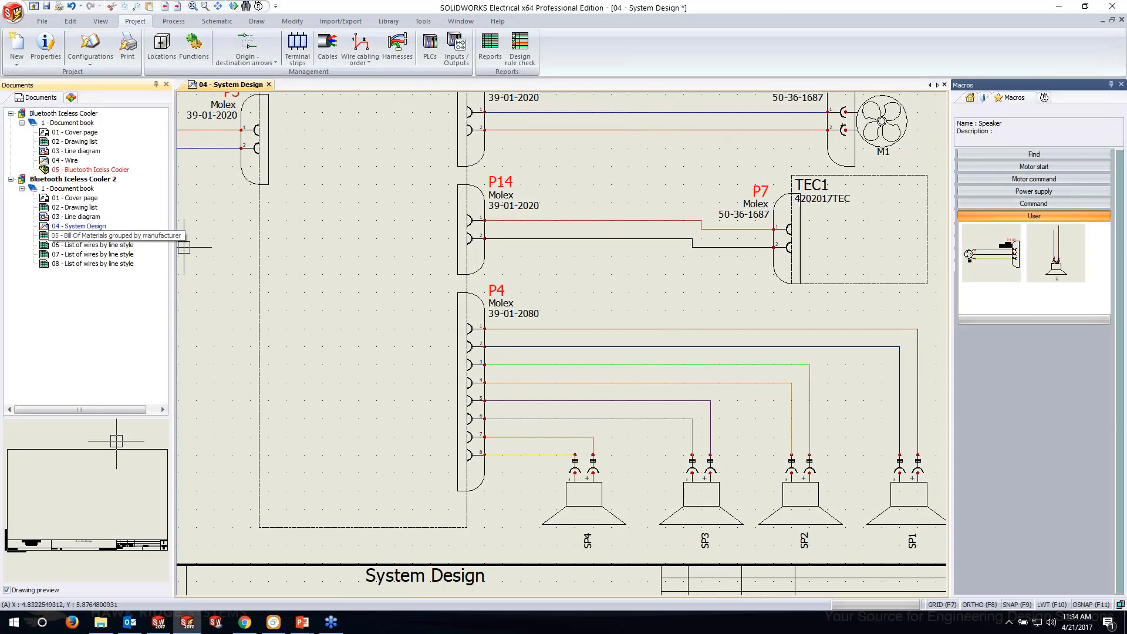
double_click(117, 235)
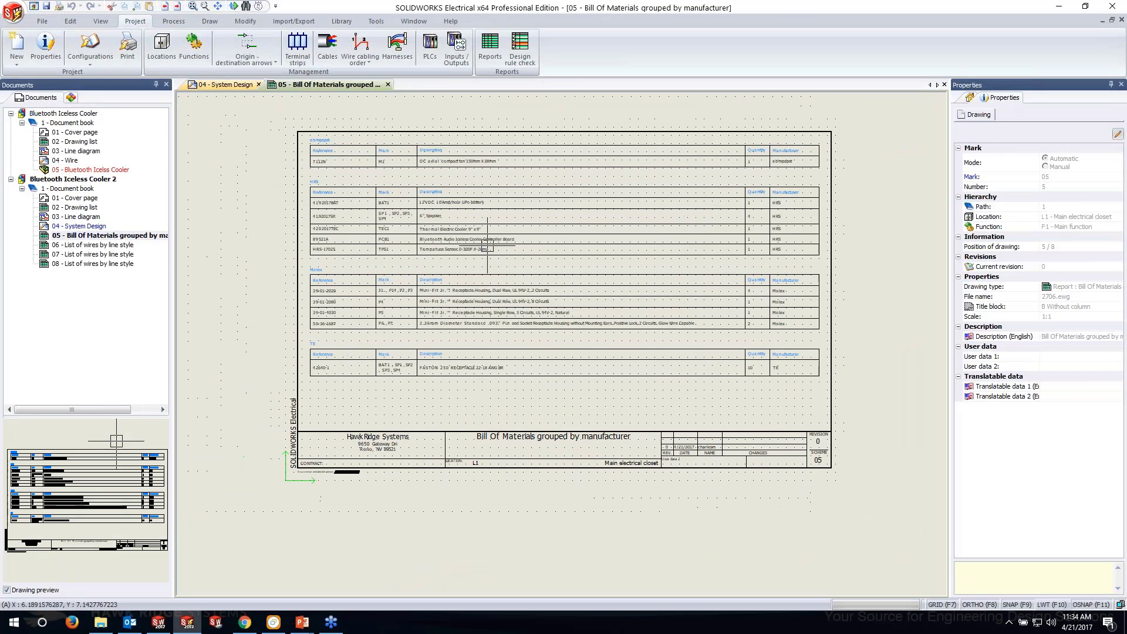
scroll(364, 188, up, 3)
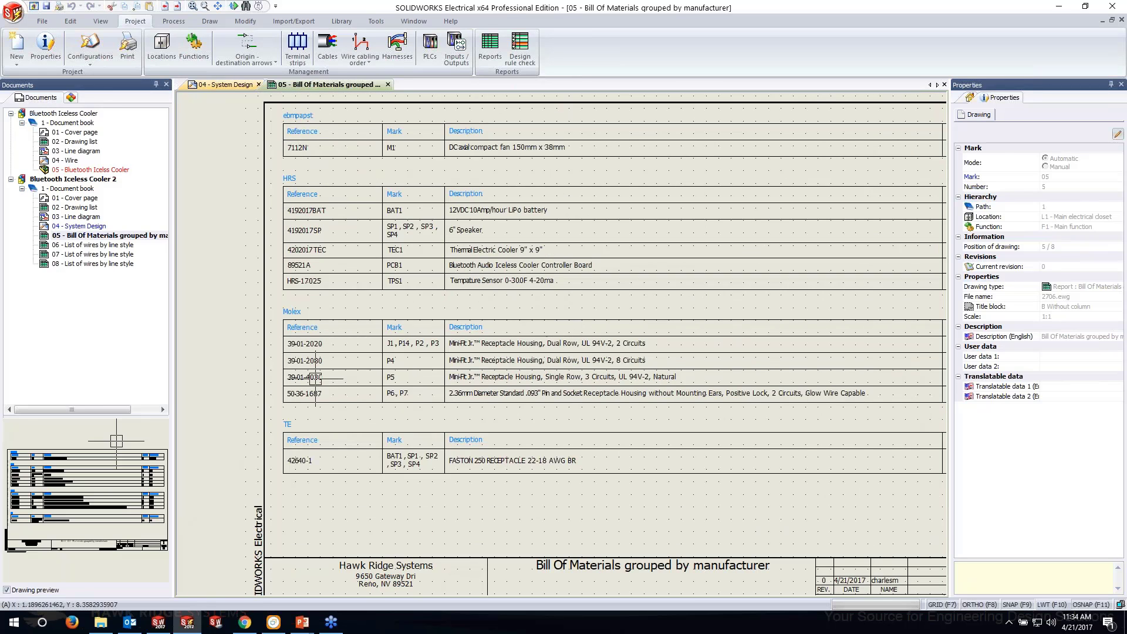
scroll(625, 361, down, 3)
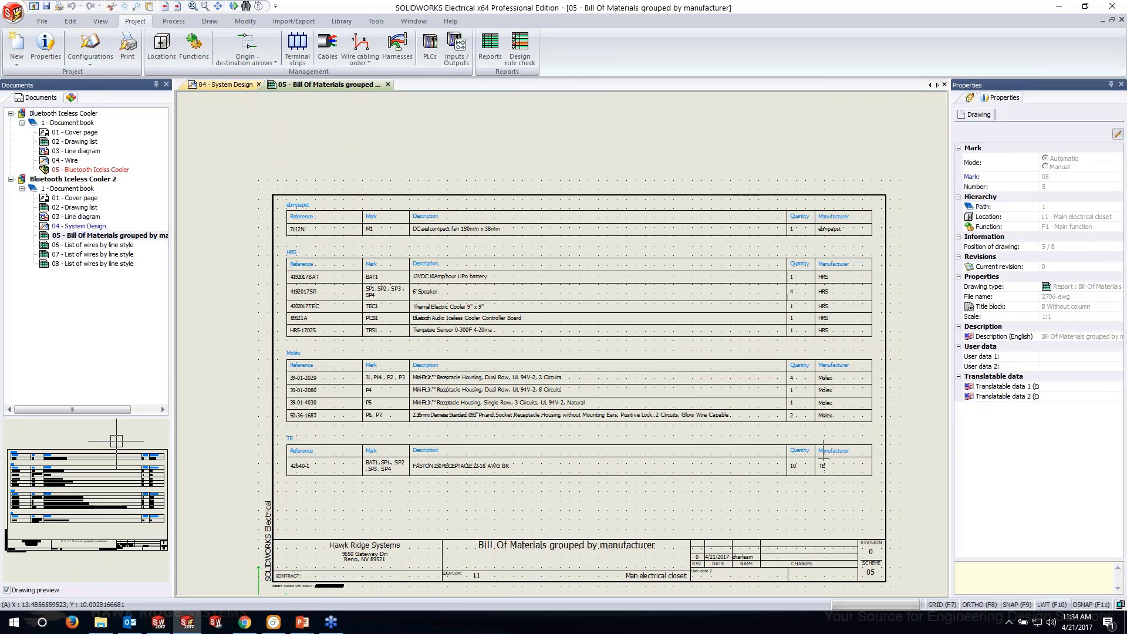
scroll(353, 470, up, 2)
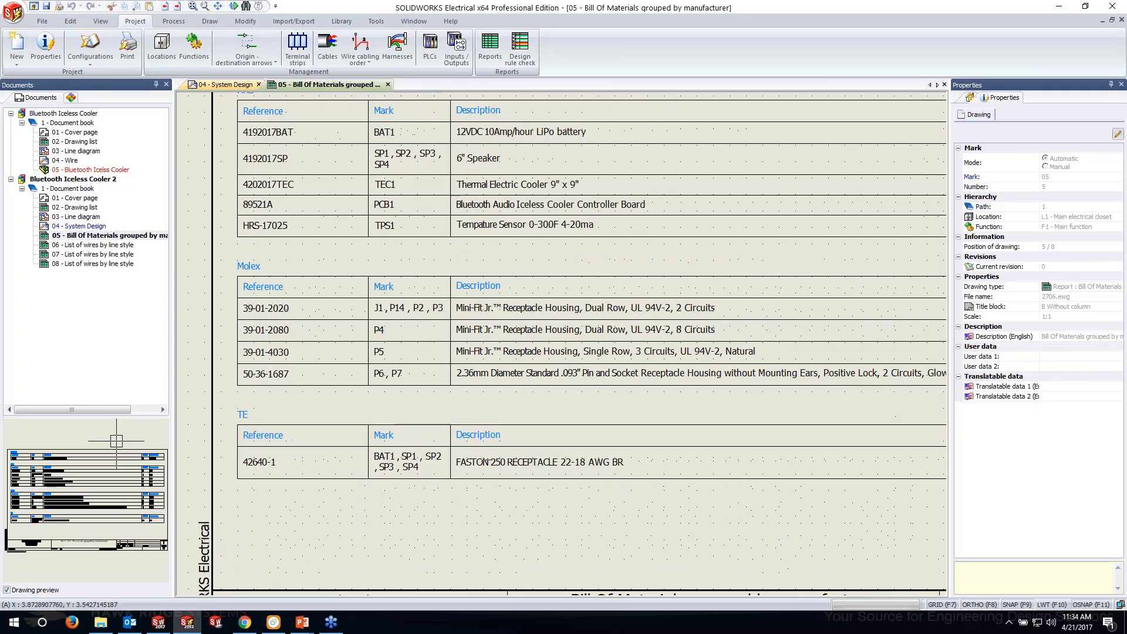
scroll(458, 463, down, 3)
scroll(508, 480, up, 3)
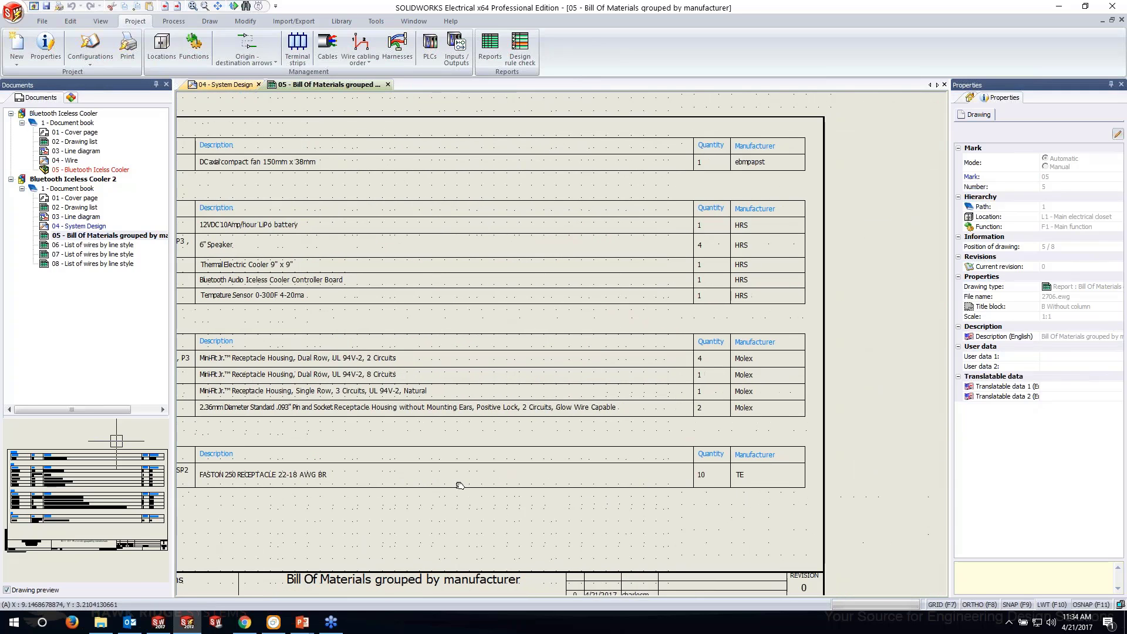
middle_drag(508, 480, 694, 458)
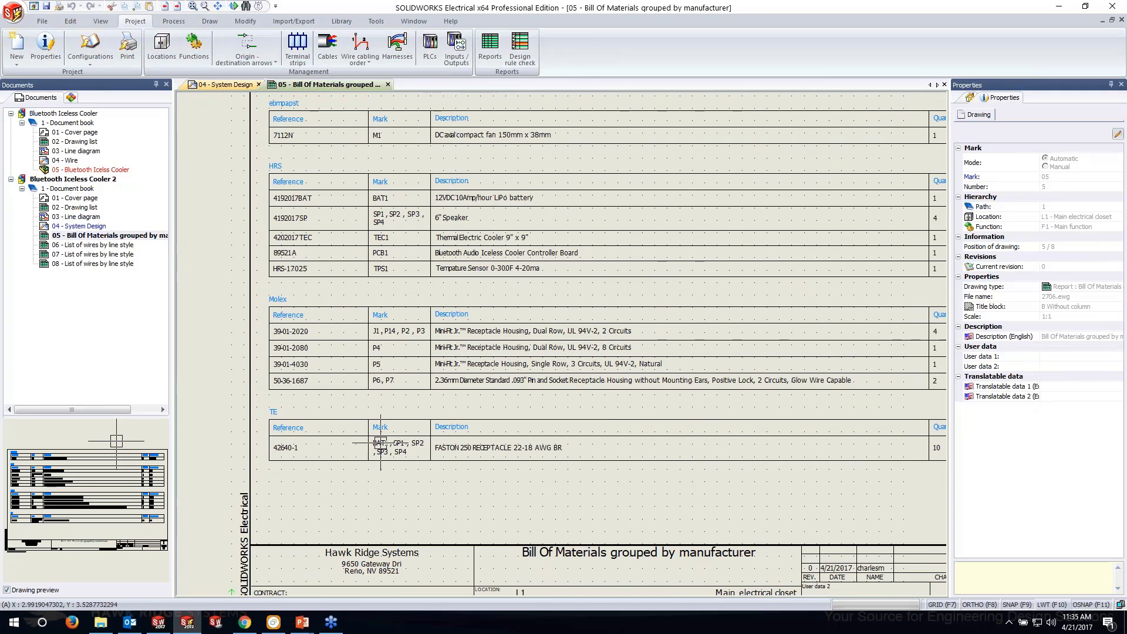
Open the three list of wires by line style drawings, 06, 07 and 08, and review their origins and destinations.
double_click(104, 246)
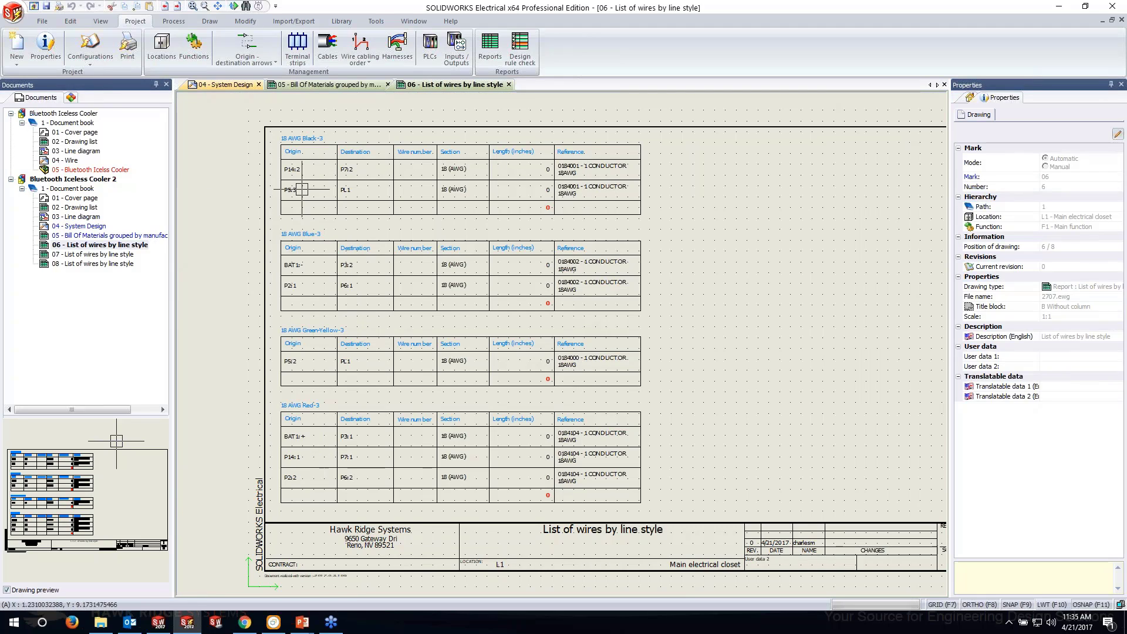
double_click(97, 254)
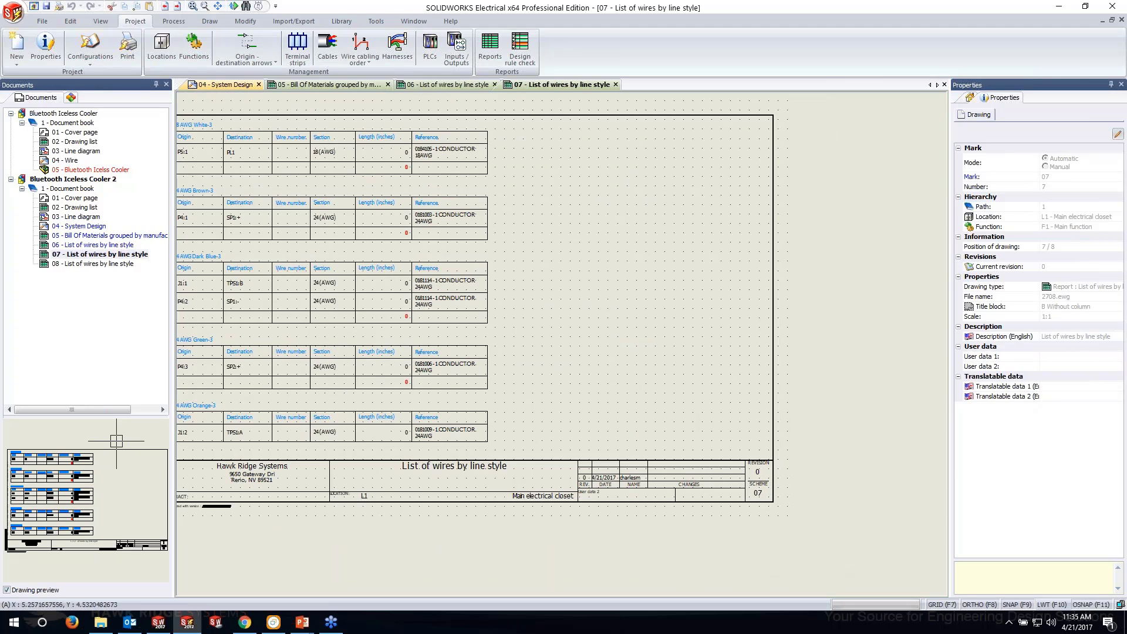
double_click(88, 264)
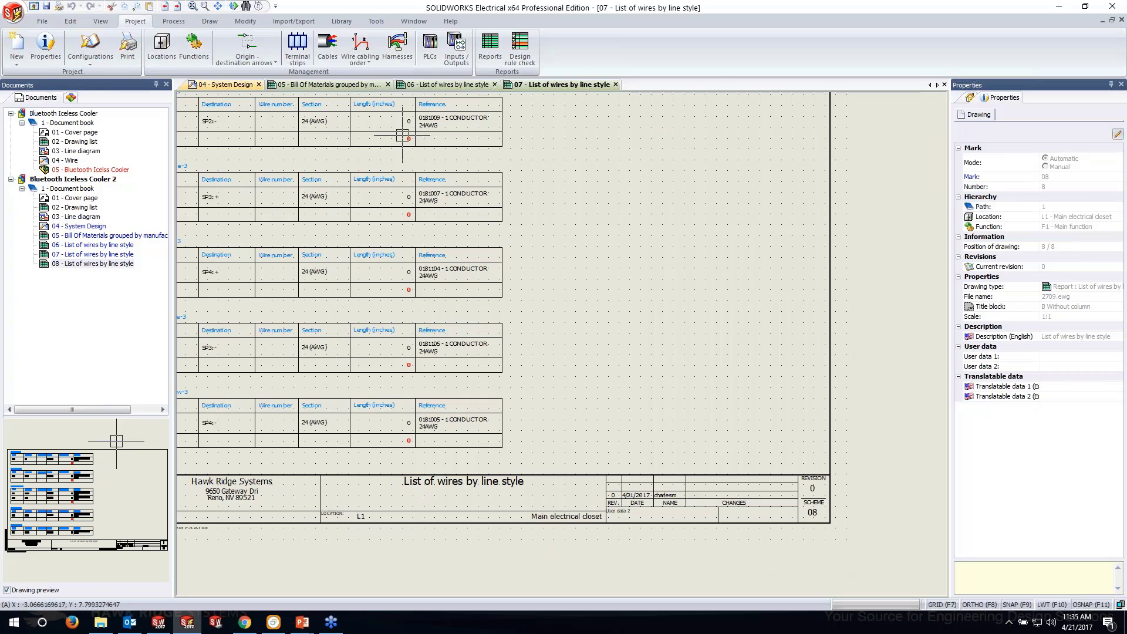
Return to the 04 - System Design drawing and number the project's new wires.
double_click(66, 227)
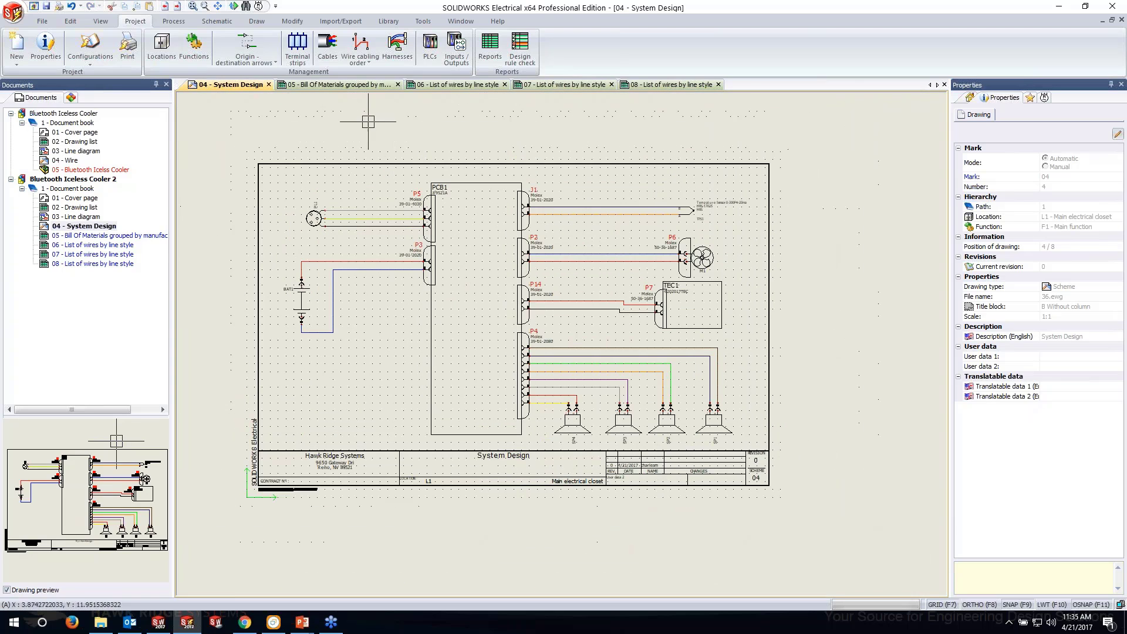
click(171, 22)
click(153, 50)
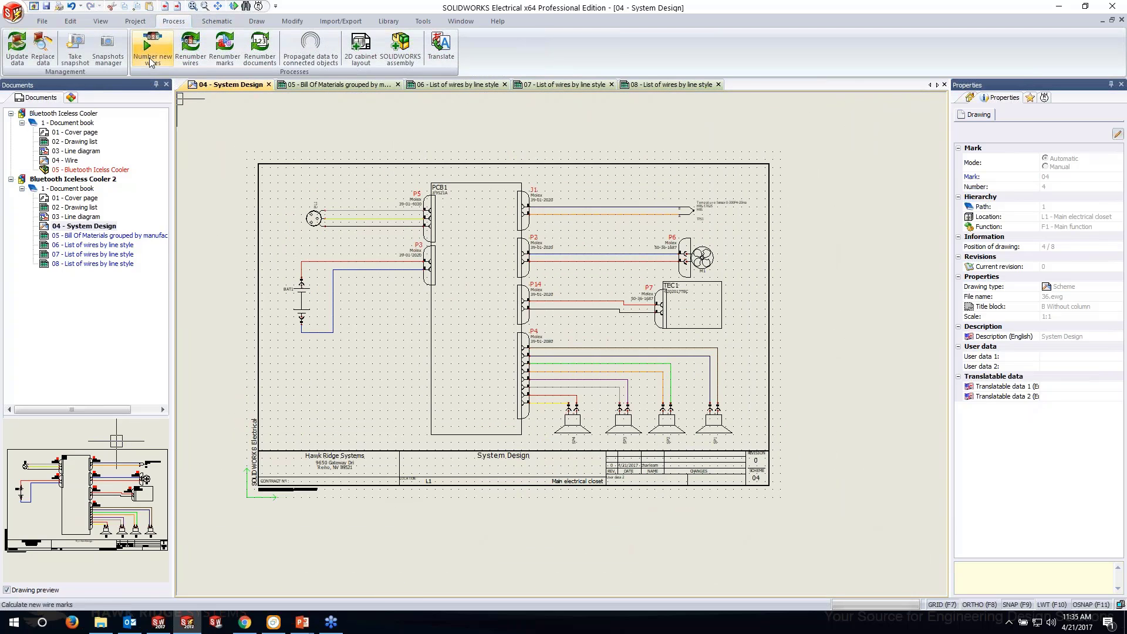
click(601, 338)
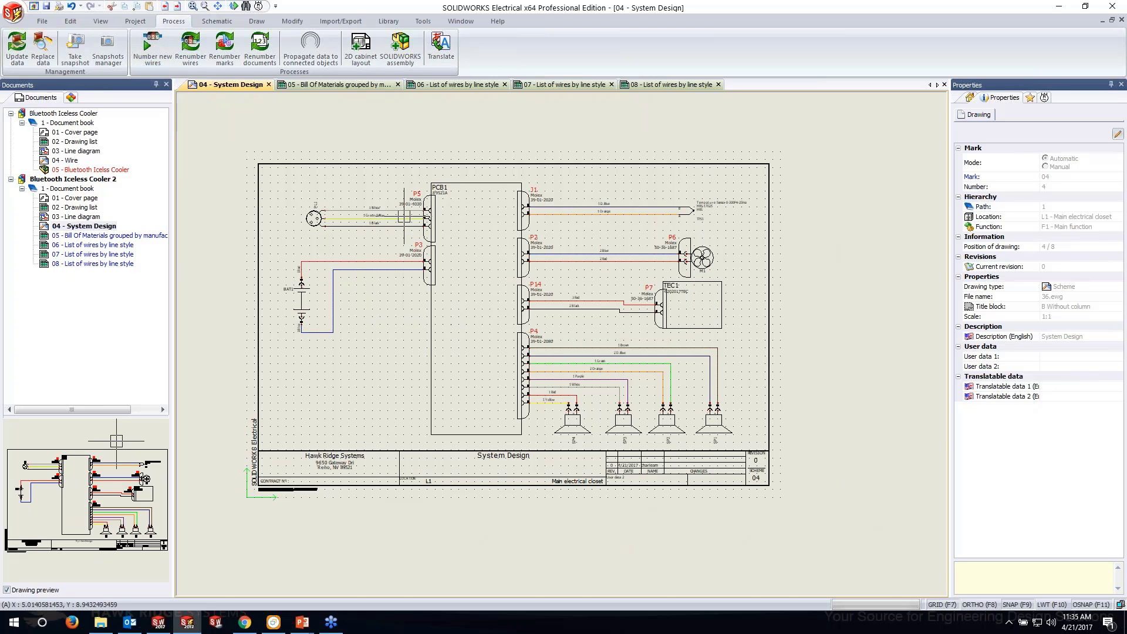
Examine the wire marks on the connections around PCB1, from the power inputs to the speakers.
scroll(400, 216, up, 4)
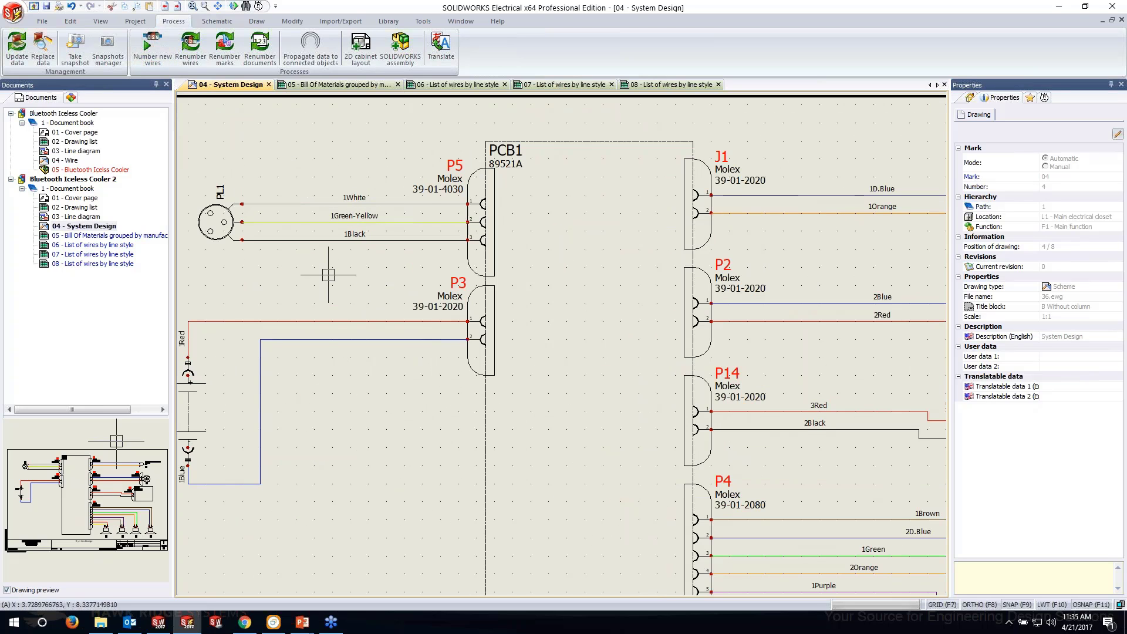
scroll(329, 275, up, 2)
scroll(409, 231, down, 3)
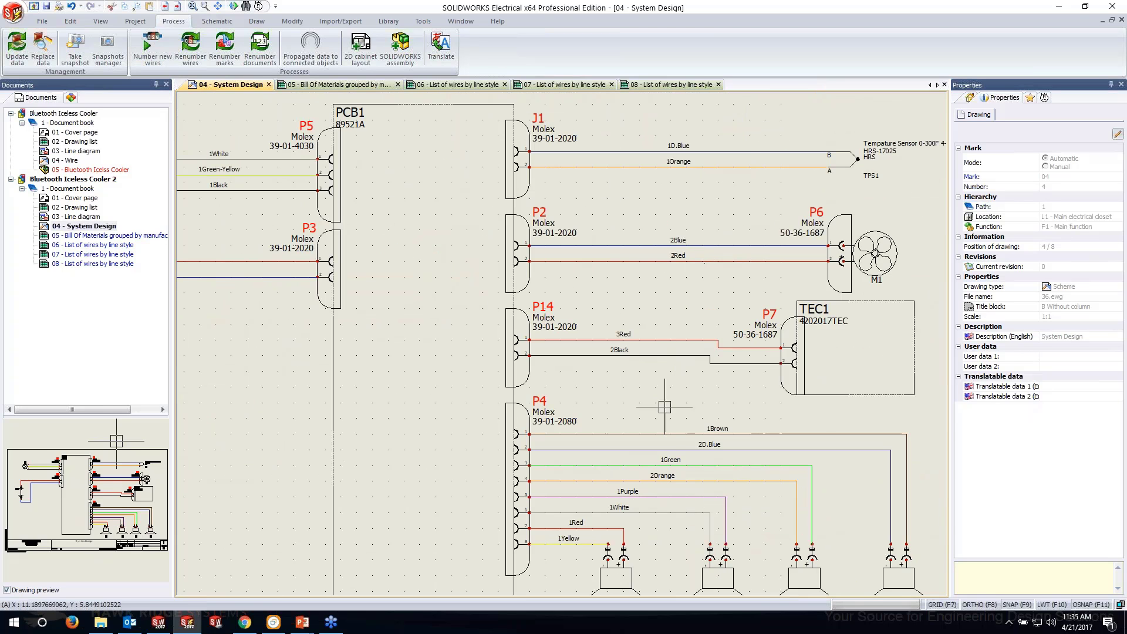
scroll(654, 555, up, 1)
scroll(659, 550, down, 3)
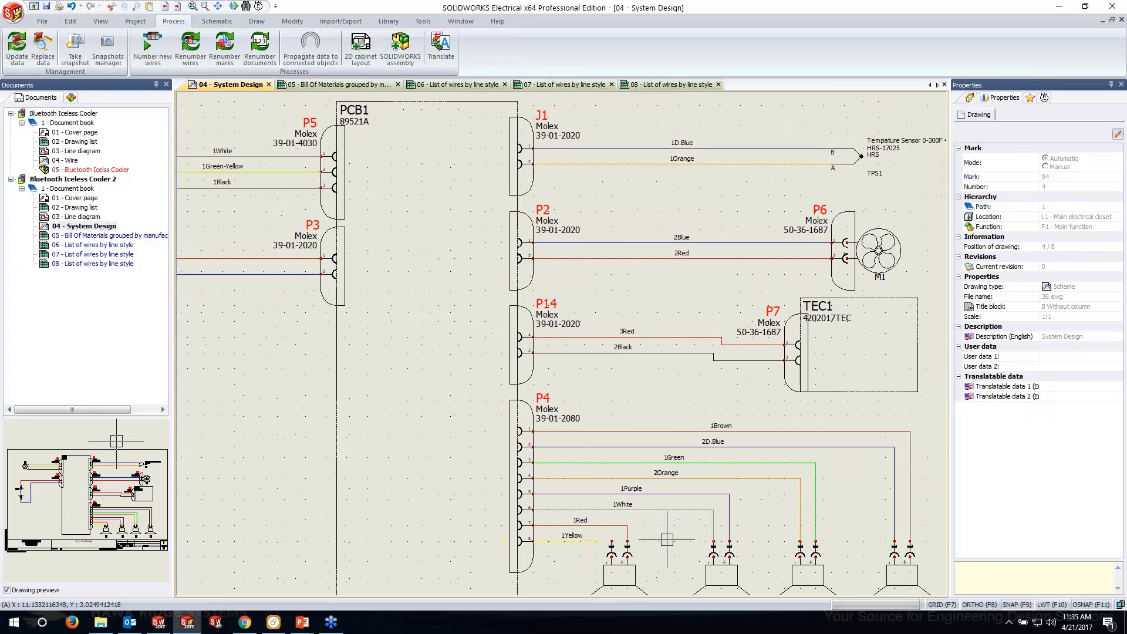
scroll(735, 356, up, 2)
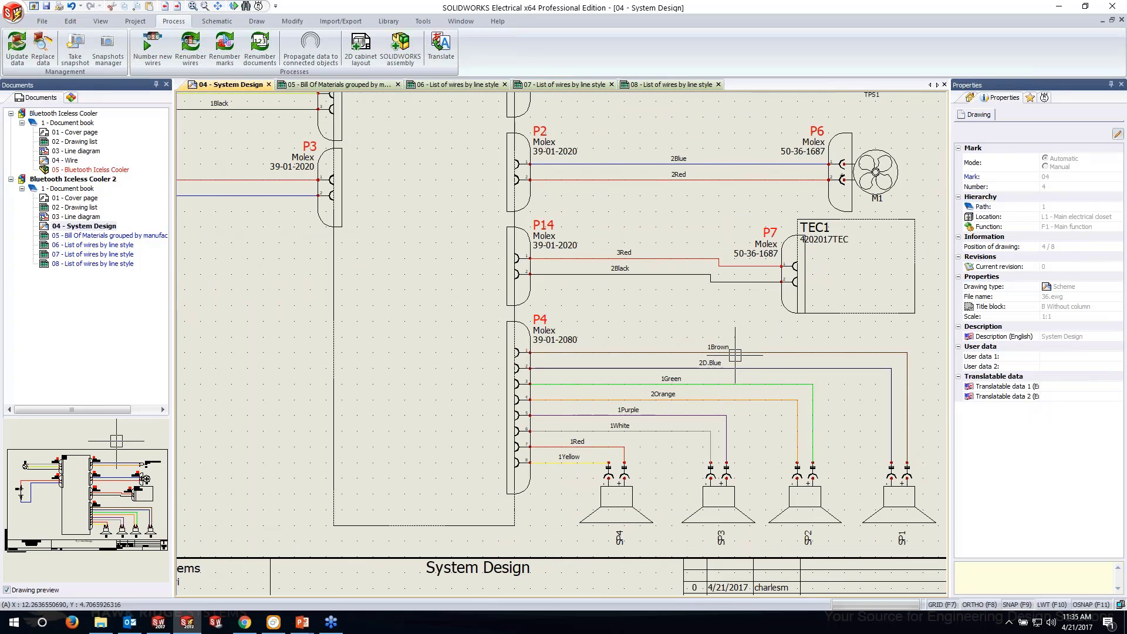
Check the properties of the brown wire between P4 and speaker SP1, then deselect it and review the whole schematic.
click(735, 354)
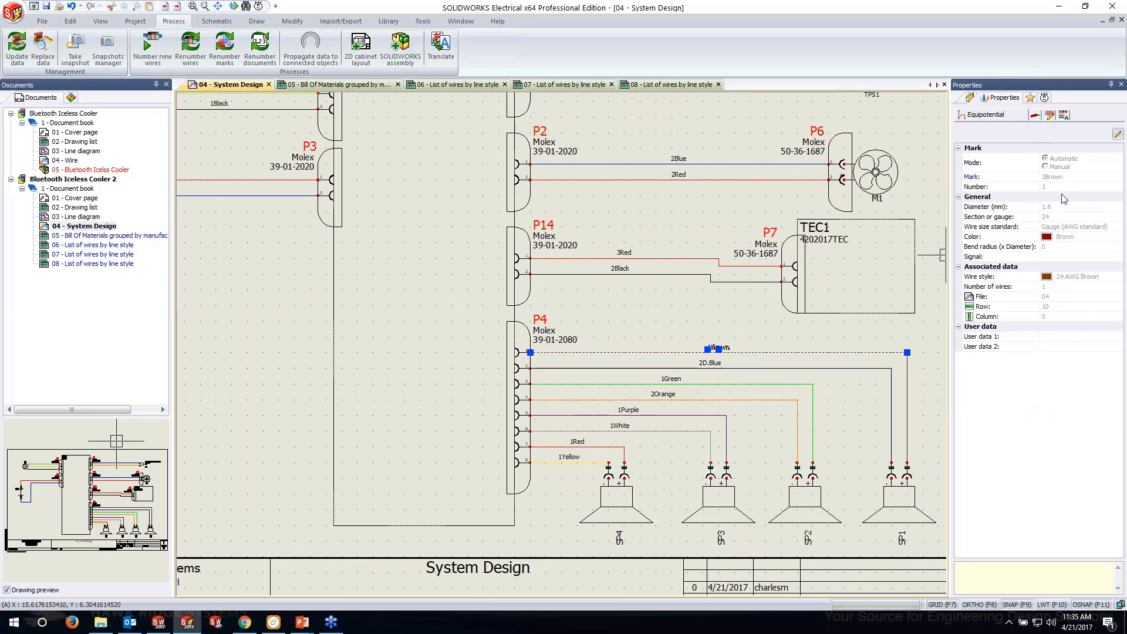
scroll(652, 396, down, 2)
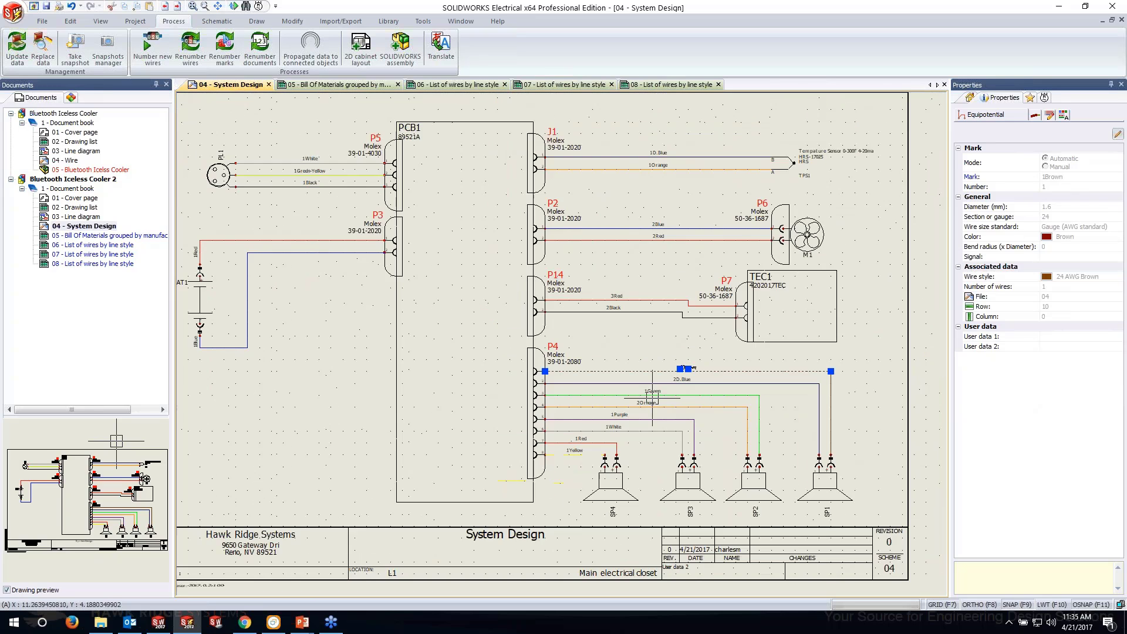
scroll(652, 397, down, 3)
key(Escape)
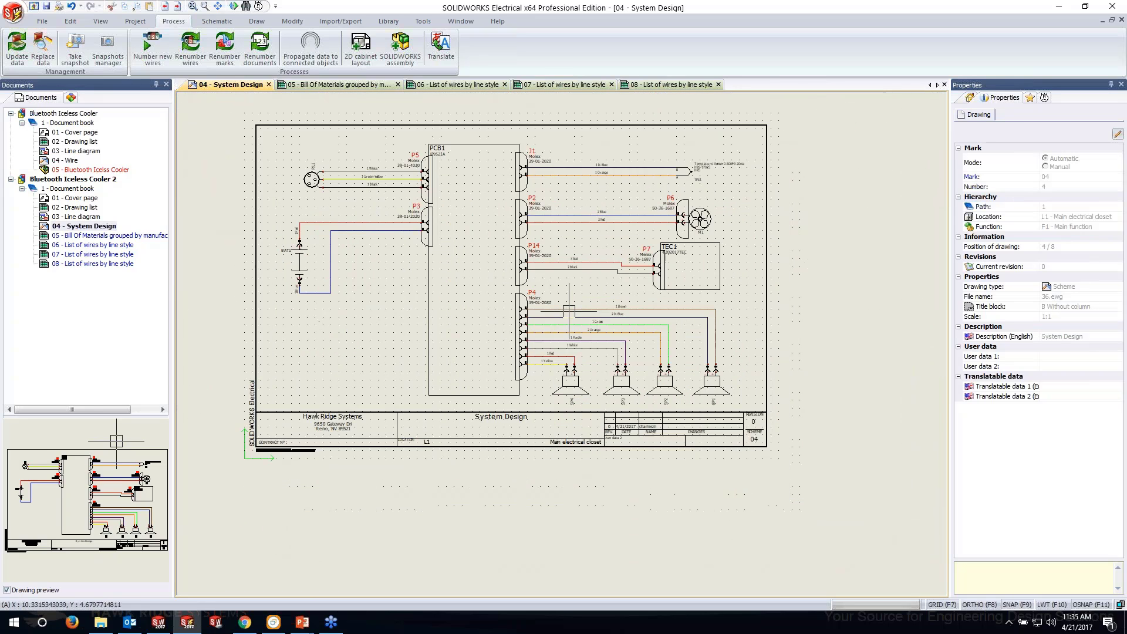
scroll(569, 309, up, 1)
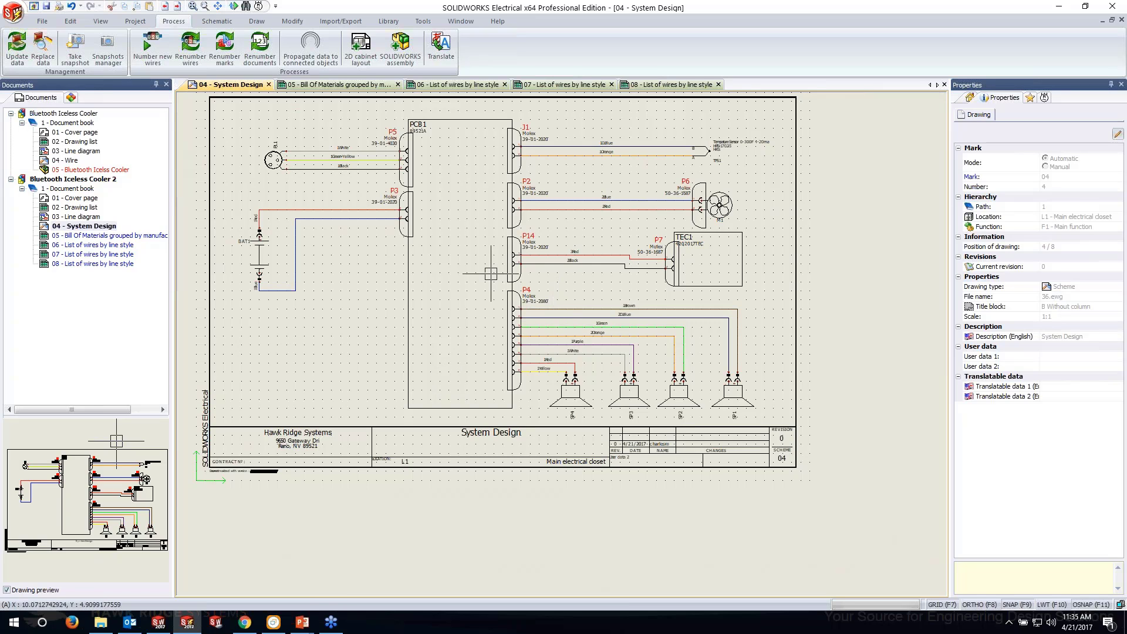
scroll(484, 276, up, 2)
scroll(515, 357, down, 1)
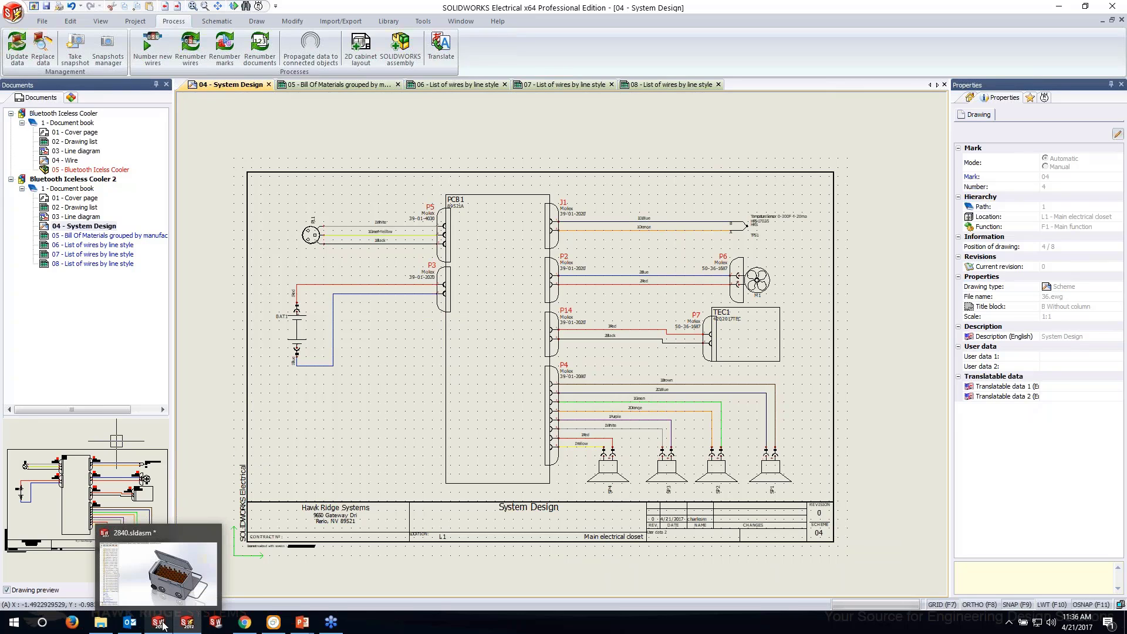
Preview the first project's 3D cooler file, then switch to SOLIDWORKS and examine the circuit board inside the 2840.sldasm assembly.
click(93, 171)
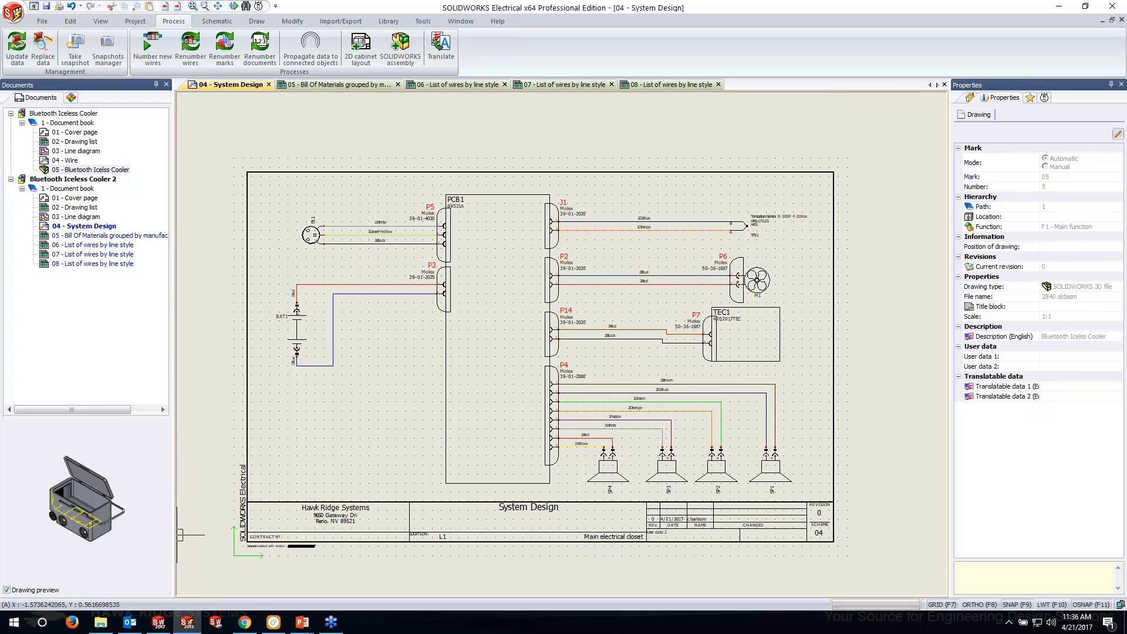
click(167, 622)
scroll(395, 446, up, 6)
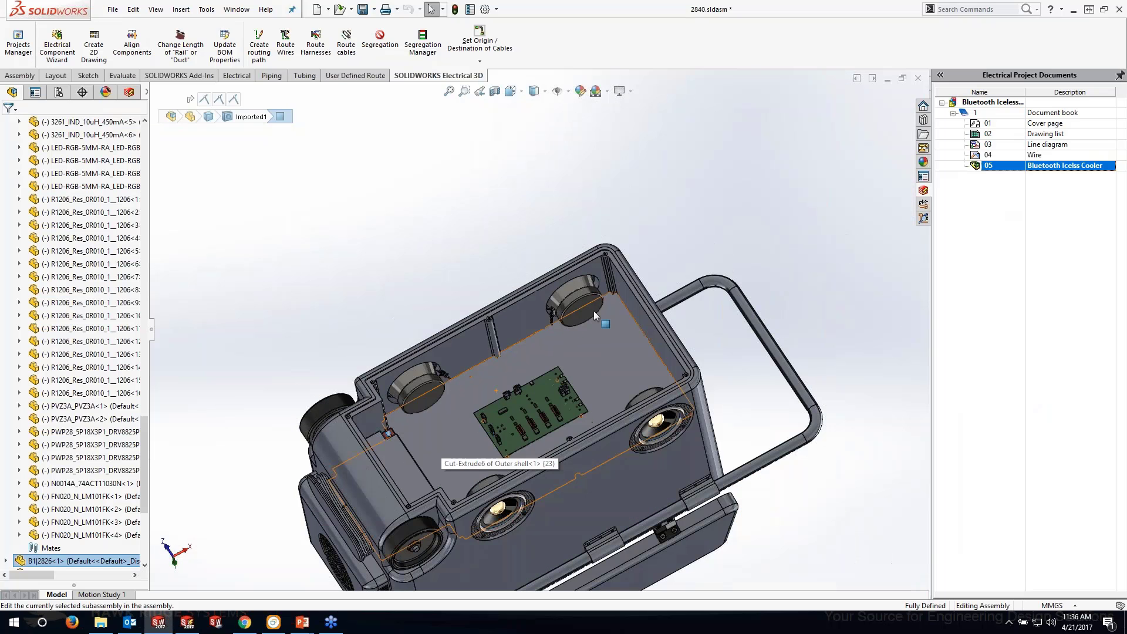
middle_drag(594, 312, 573, 403)
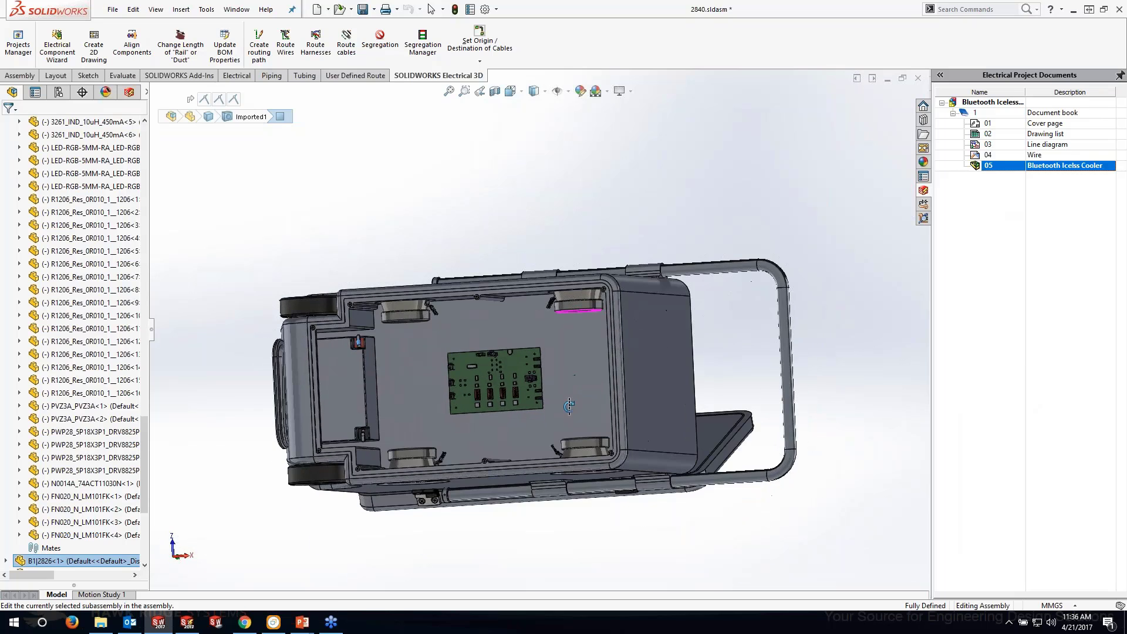
scroll(497, 355, down, 8)
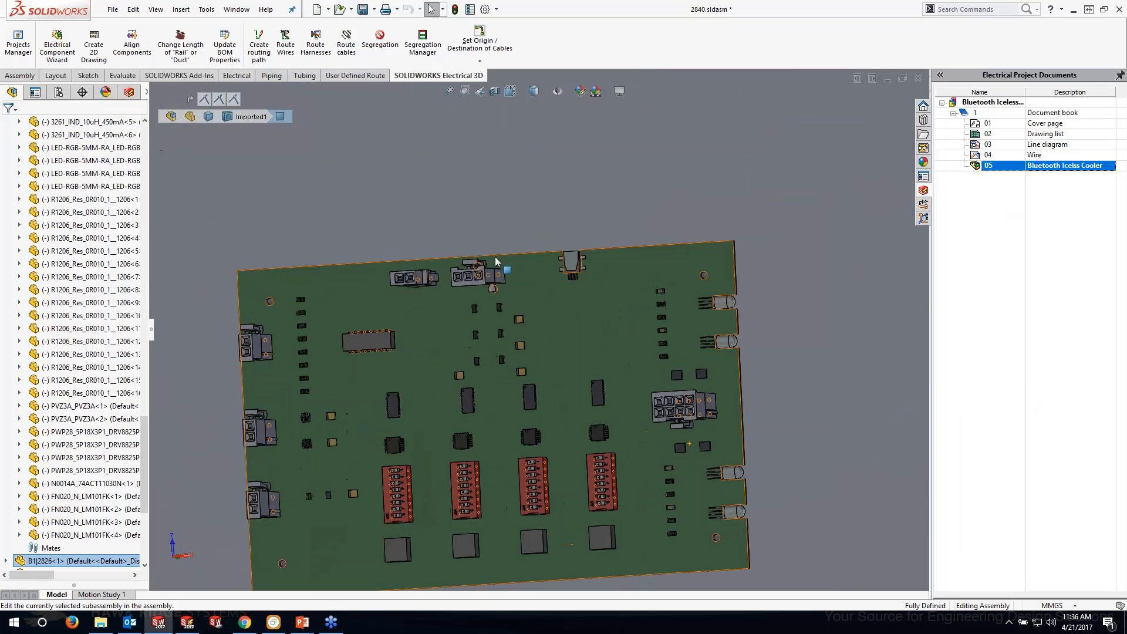
scroll(576, 376, up, 6)
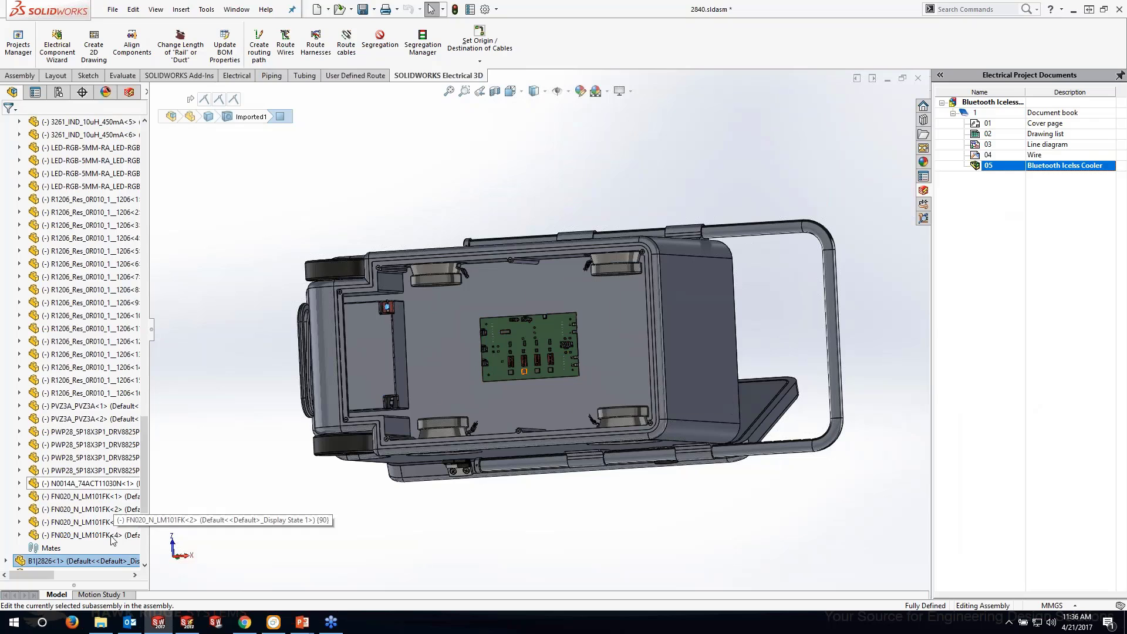
scroll(106, 378, up, 12)
scroll(106, 378, up, 4)
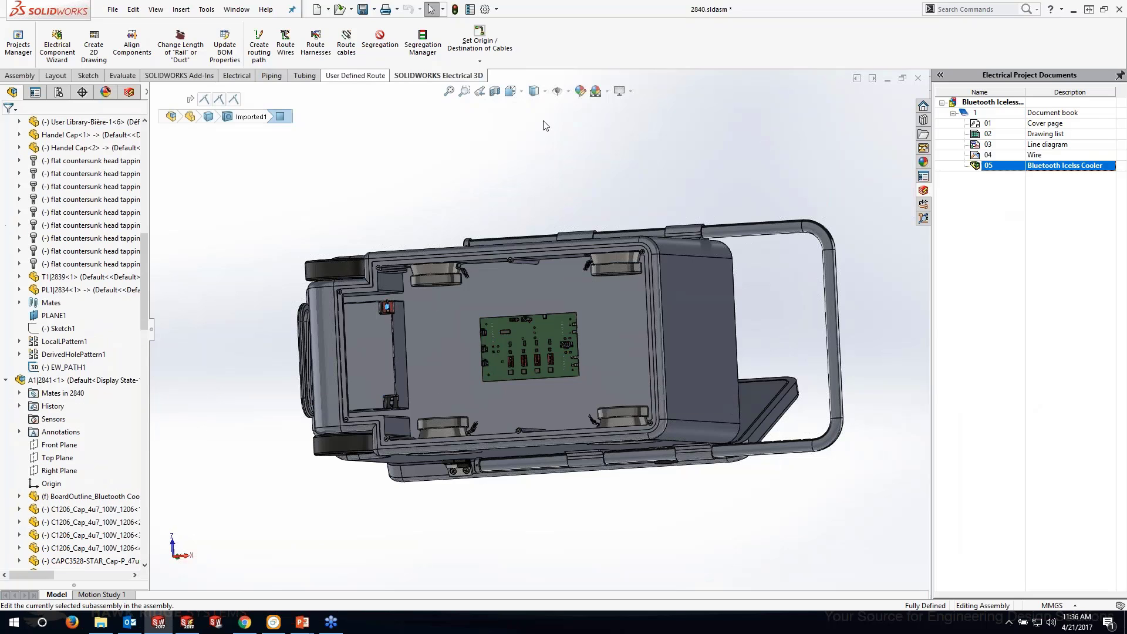
Show the sketches in the cooler assembly and inspect the routing paths around the circuit board.
click(567, 91)
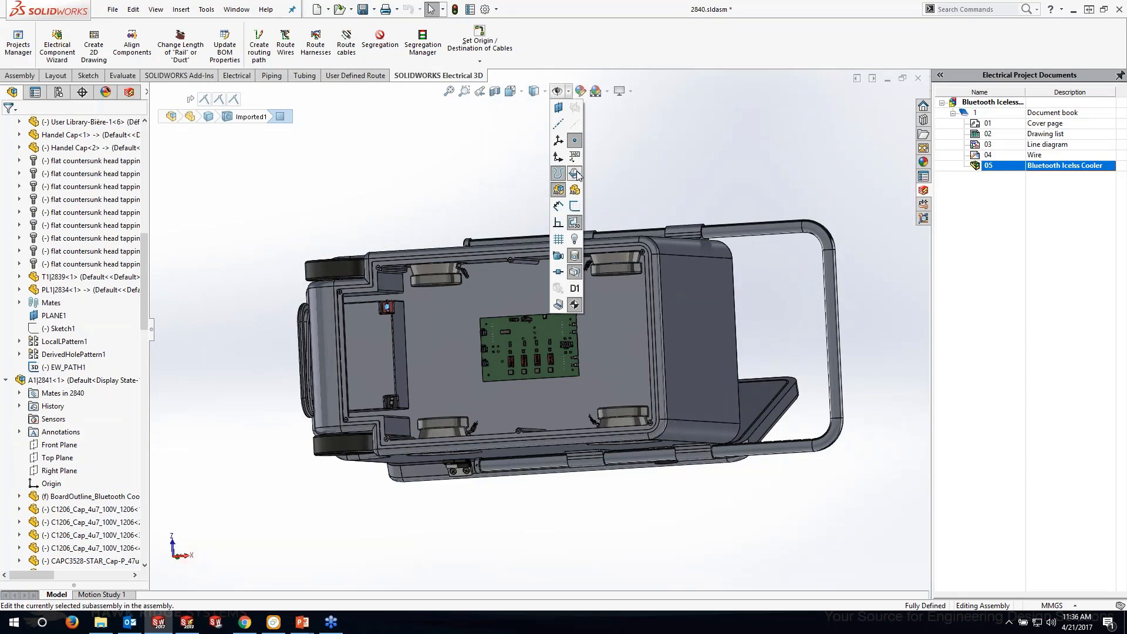
click(575, 205)
middle_drag(517, 494, 470, 435)
scroll(404, 262, down, 4)
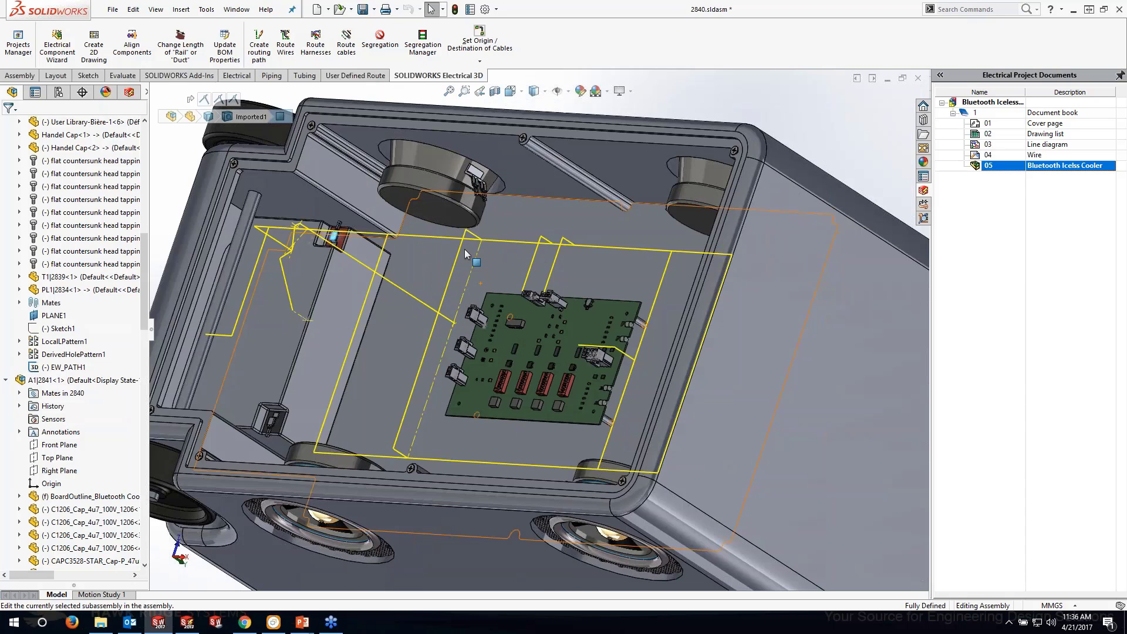
mouse_move(404, 262)
middle_down()
mouse_move(562, 200)
mouse_move(446, 235)
mouse_move(395, 393)
mouse_move(420, 258)
middle_up()
scroll(419, 259, up, 2)
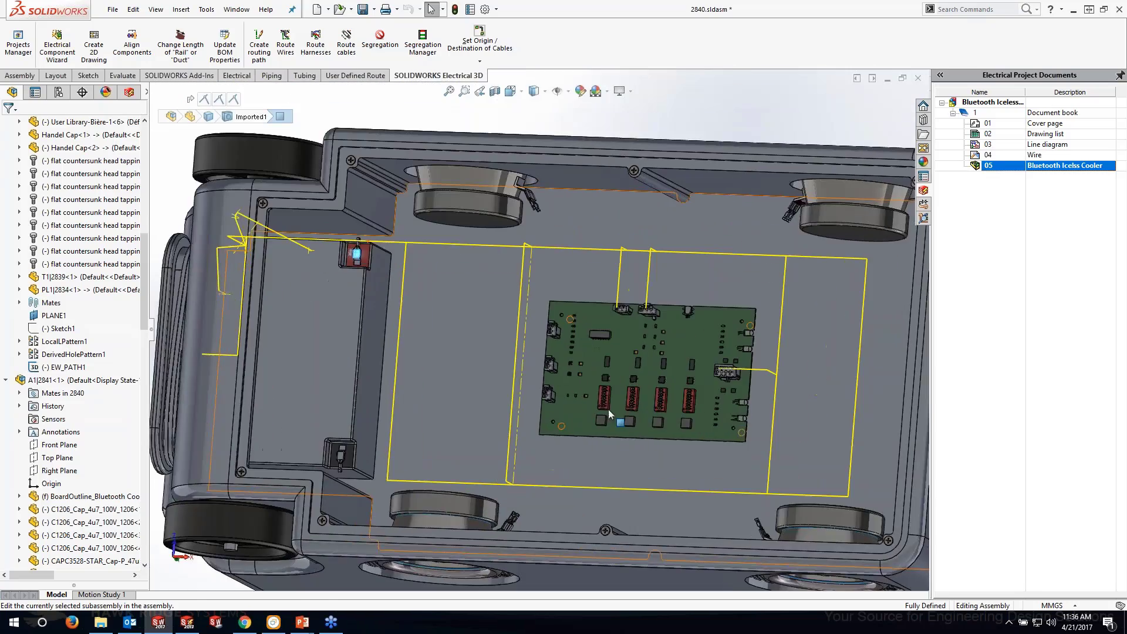
Run Route Wires on the cooler assembly.
click(290, 52)
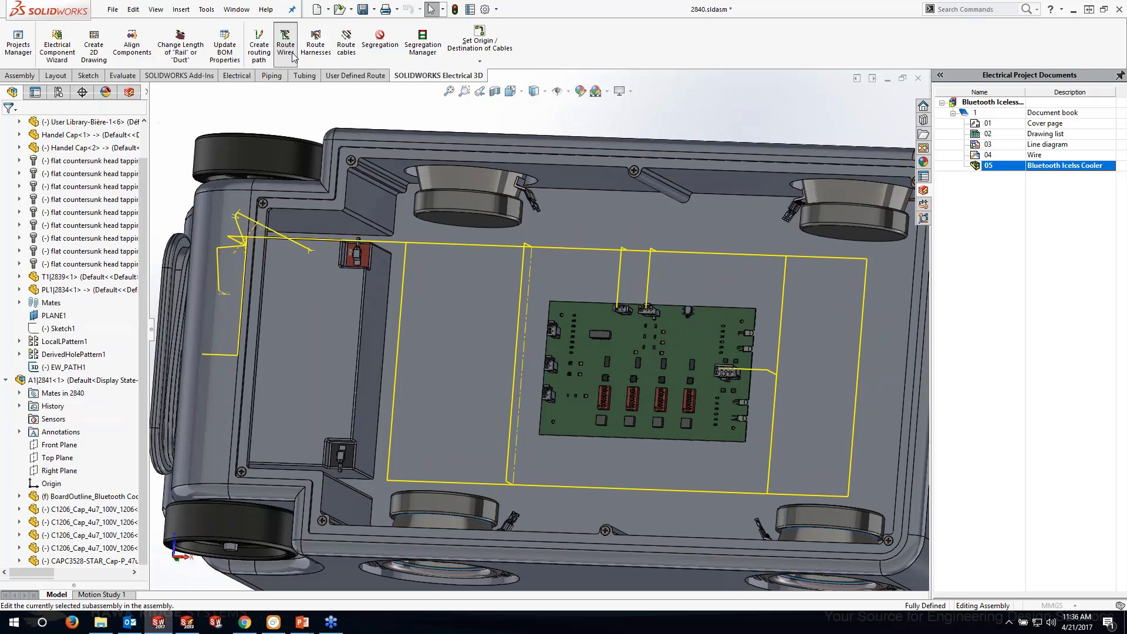
click(5, 140)
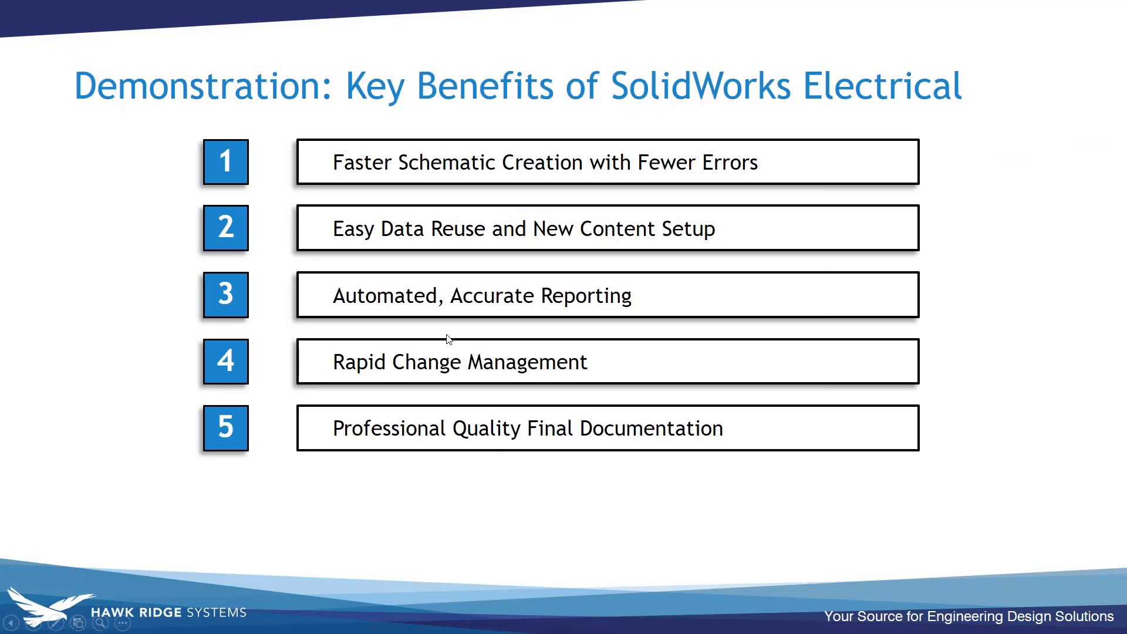
click(579, 473)
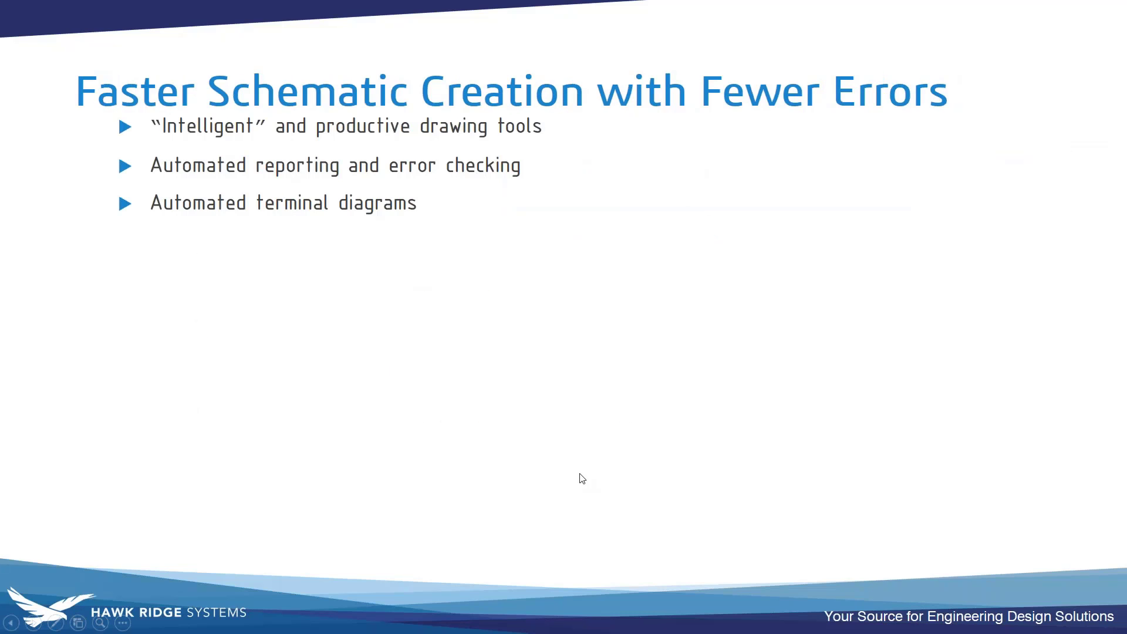
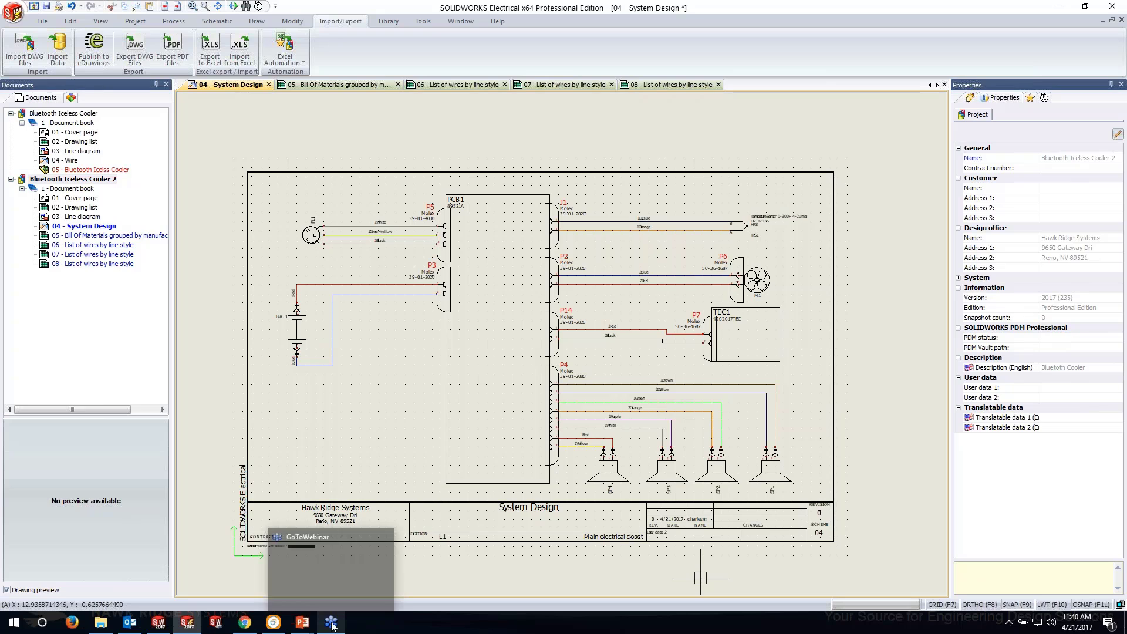
click(305, 589)
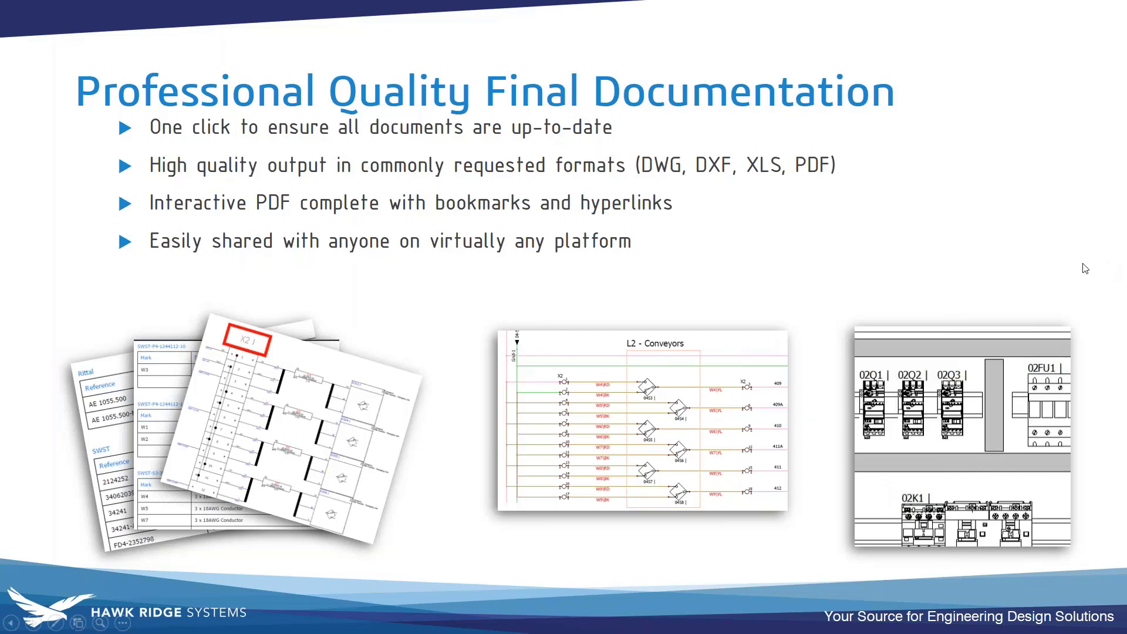
click(995, 247)
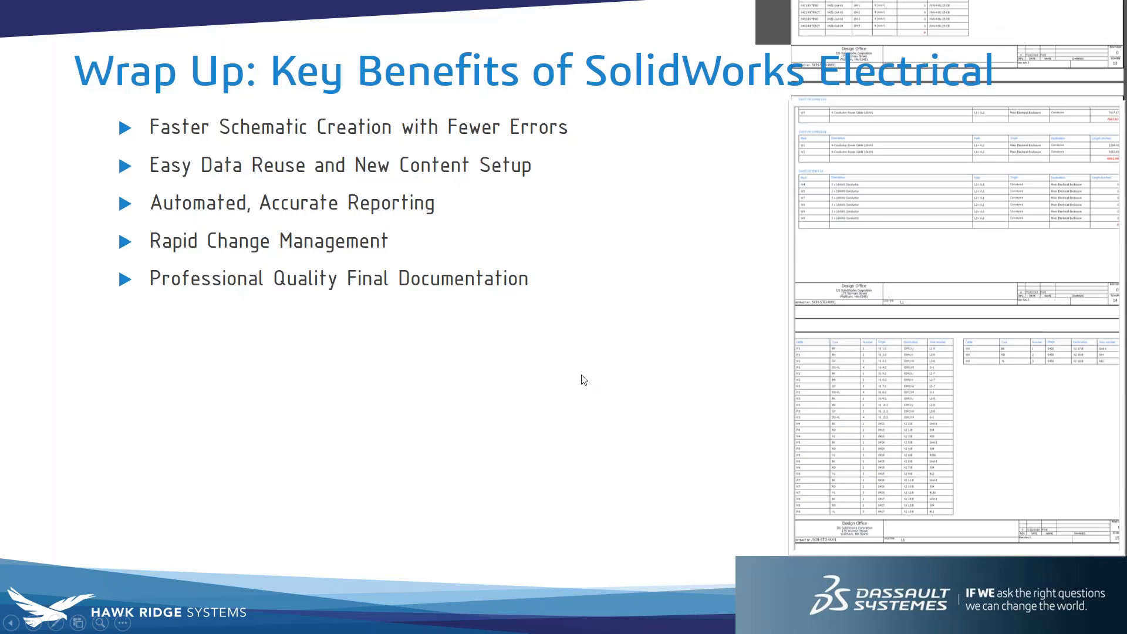
click(581, 376)
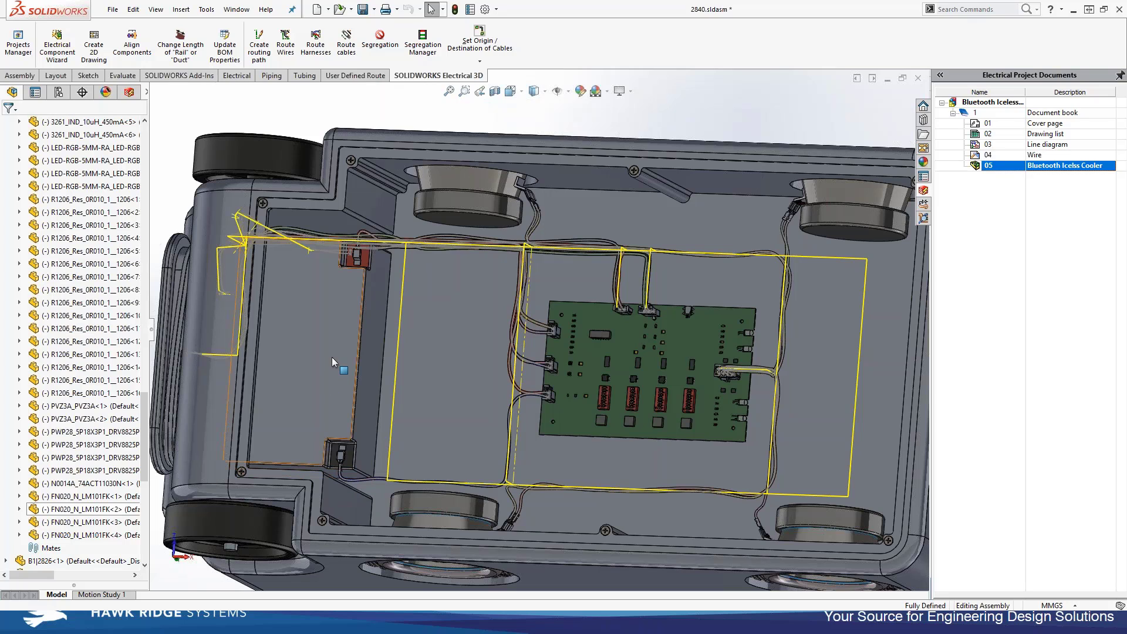
Examine the routed wires and their connector ends around the circuit board in the 2840.sldasm cooler assembly.
mouse_move(740, 398)
middle_down()
mouse_move(661, 358)
mouse_move(737, 375)
middle_up()
scroll(750, 377, down, 4)
scroll(749, 376, down, 1)
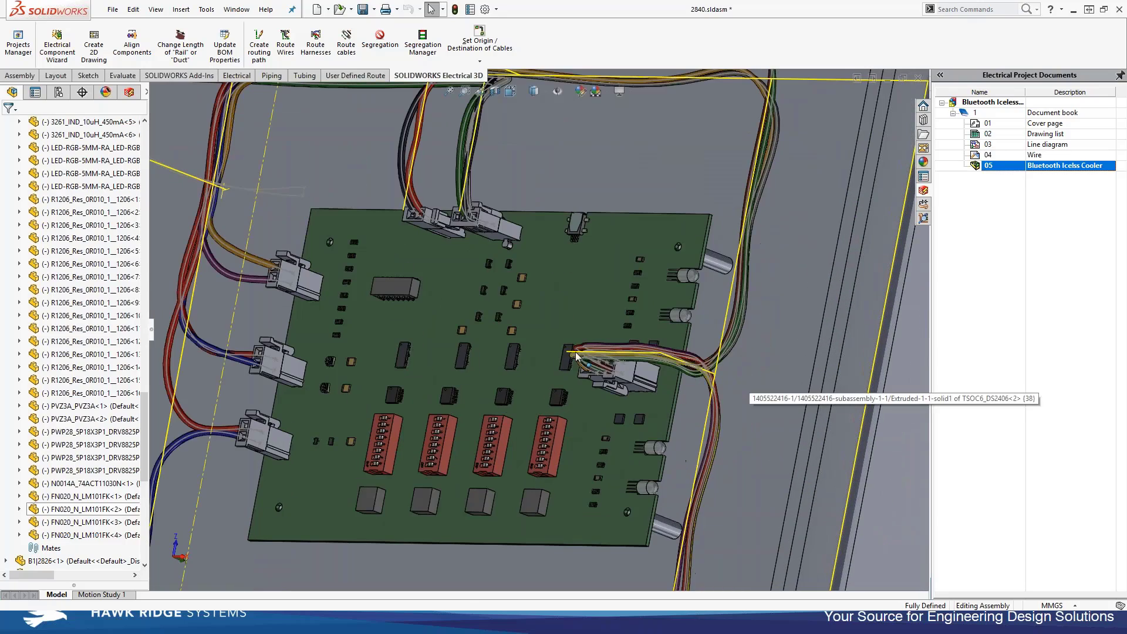
scroll(749, 377, up, 1)
scroll(673, 401, up, 2)
middle_drag(673, 401, 700, 466)
scroll(686, 473, up, 1)
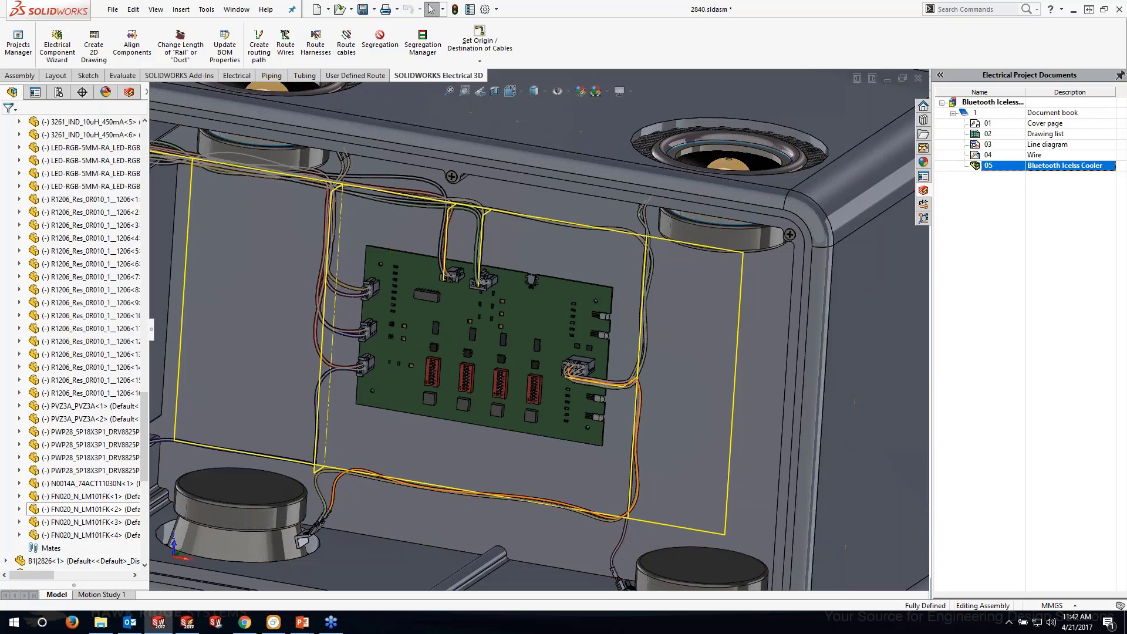
scroll(423, 335, down, 1)
scroll(394, 282, up, 1)
scroll(364, 231, down, 1)
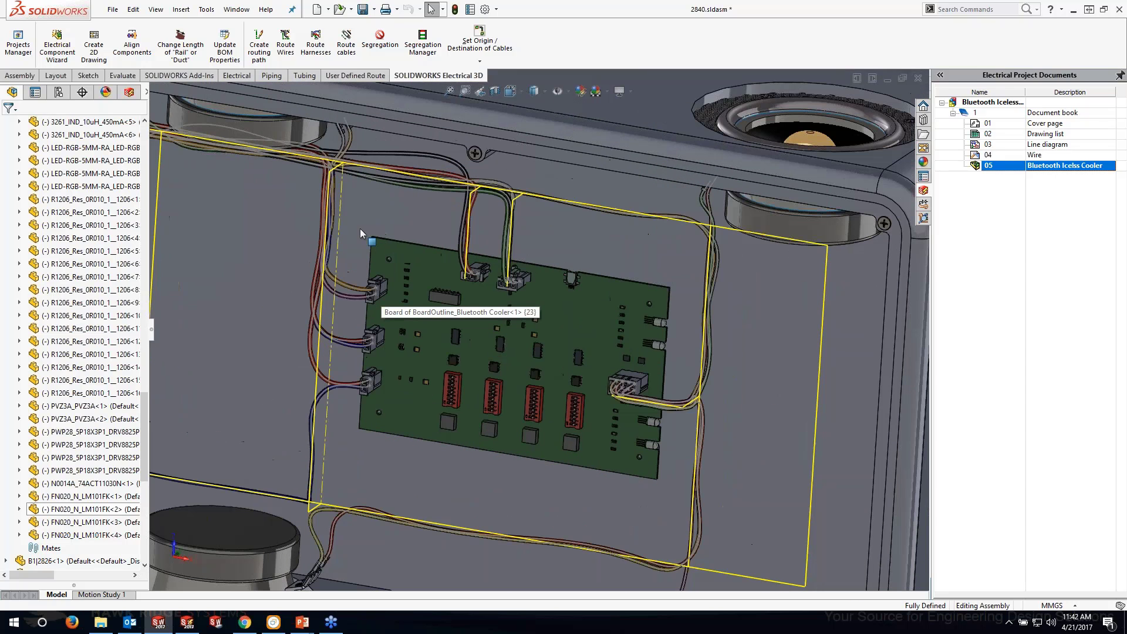
scroll(514, 437, down, 1)
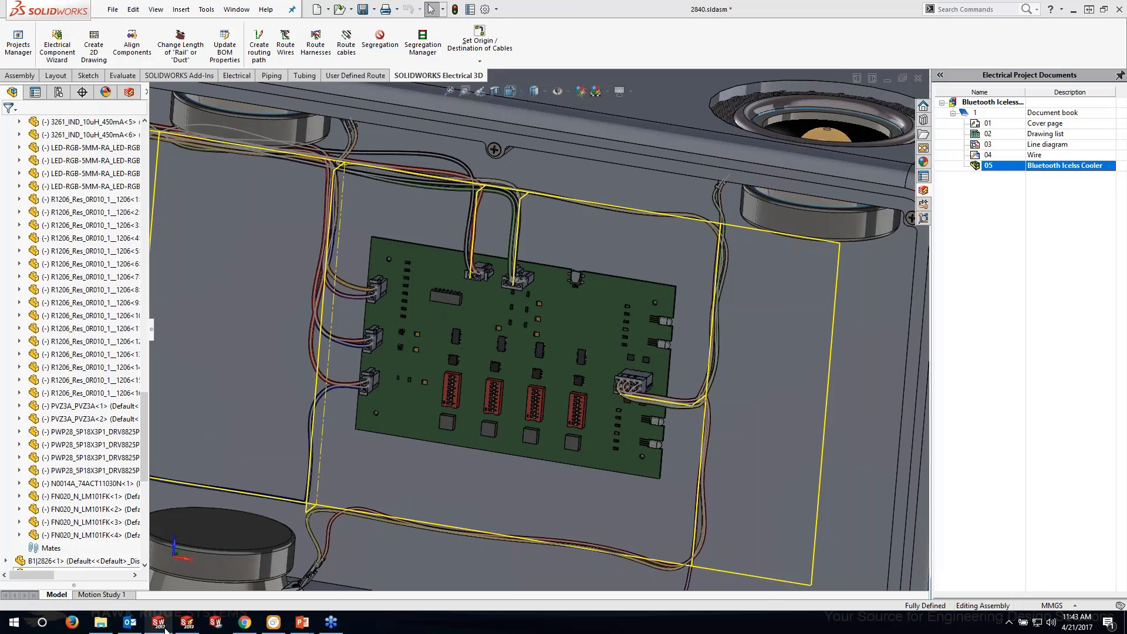
Switch to SOLIDWORKS Electrical, select the PCB1 black box in the System Design schematic, and look through the available modification and tool commands.
click(185, 623)
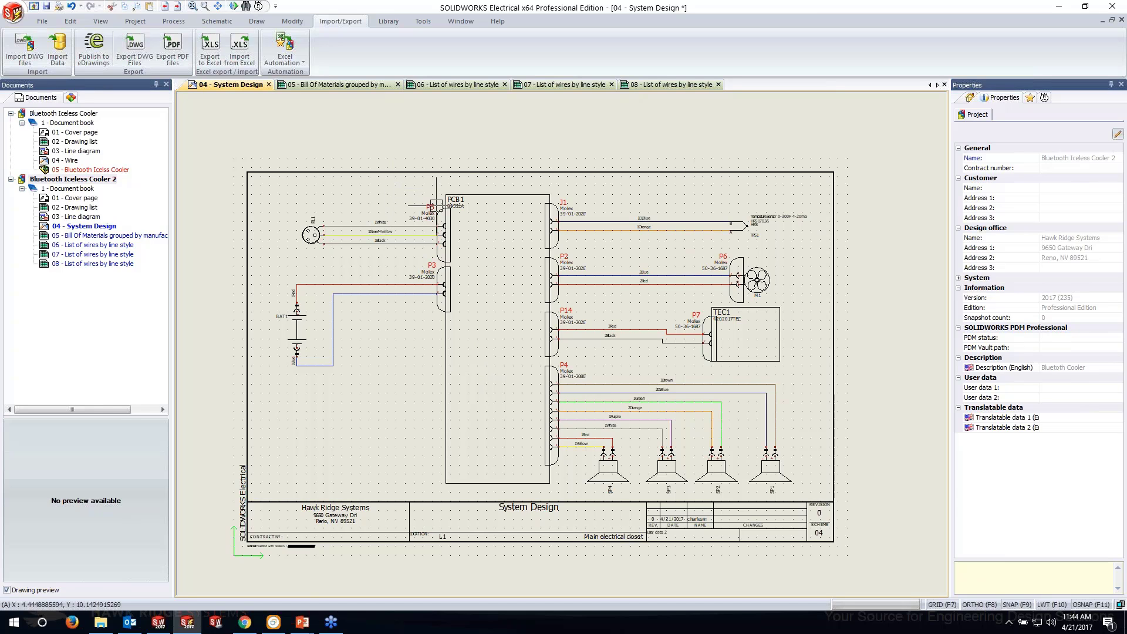
click(447, 199)
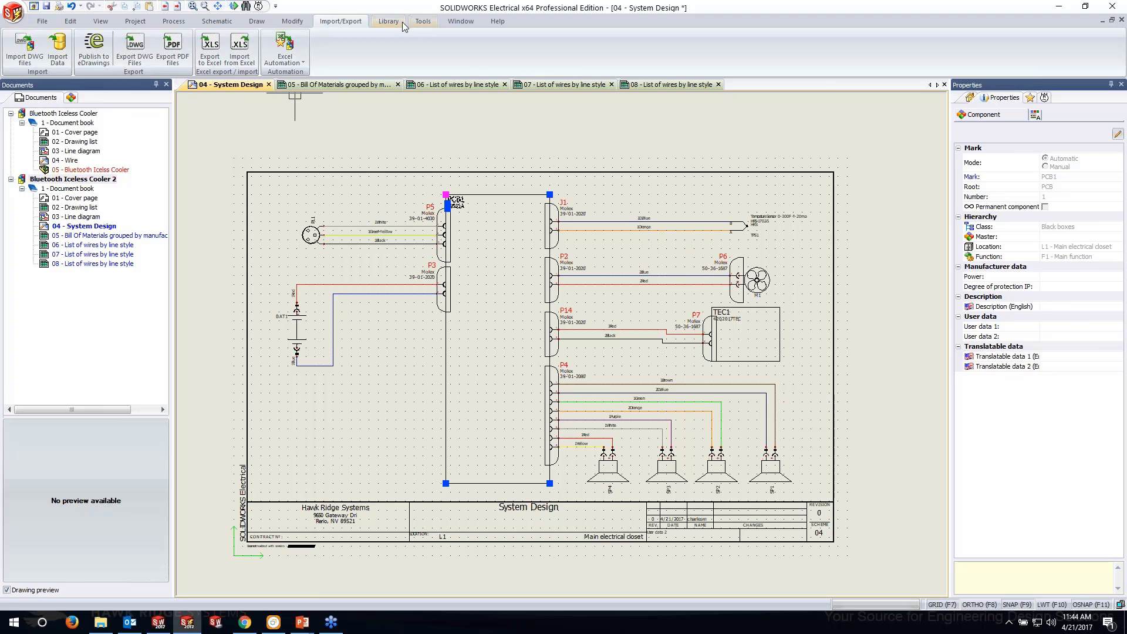
click(293, 21)
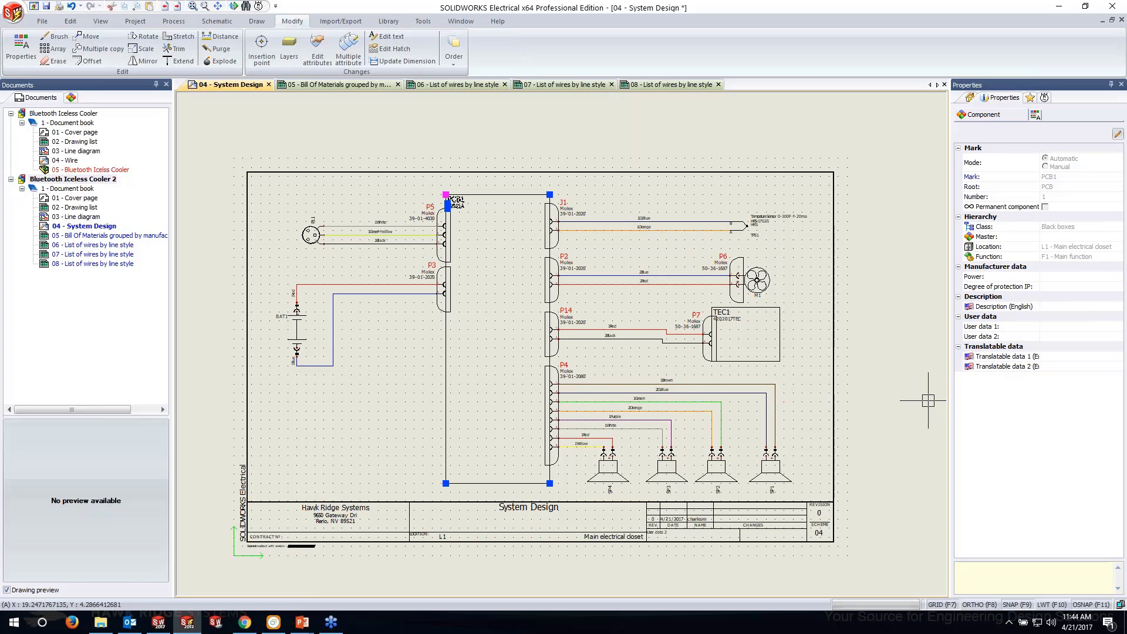
click(422, 21)
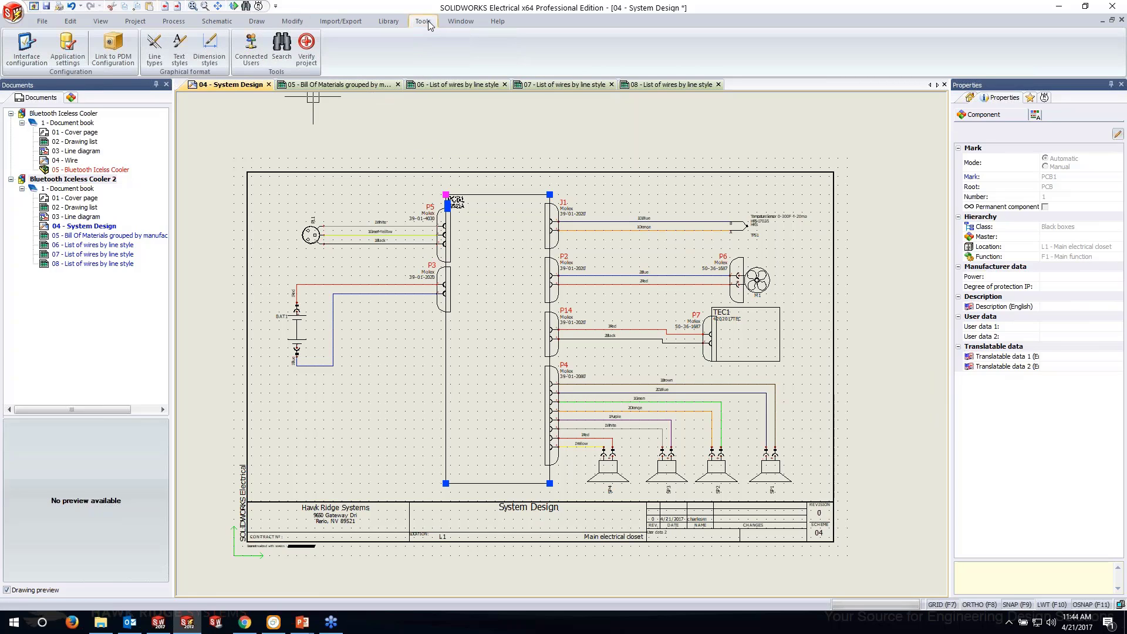
click(347, 22)
click(298, 22)
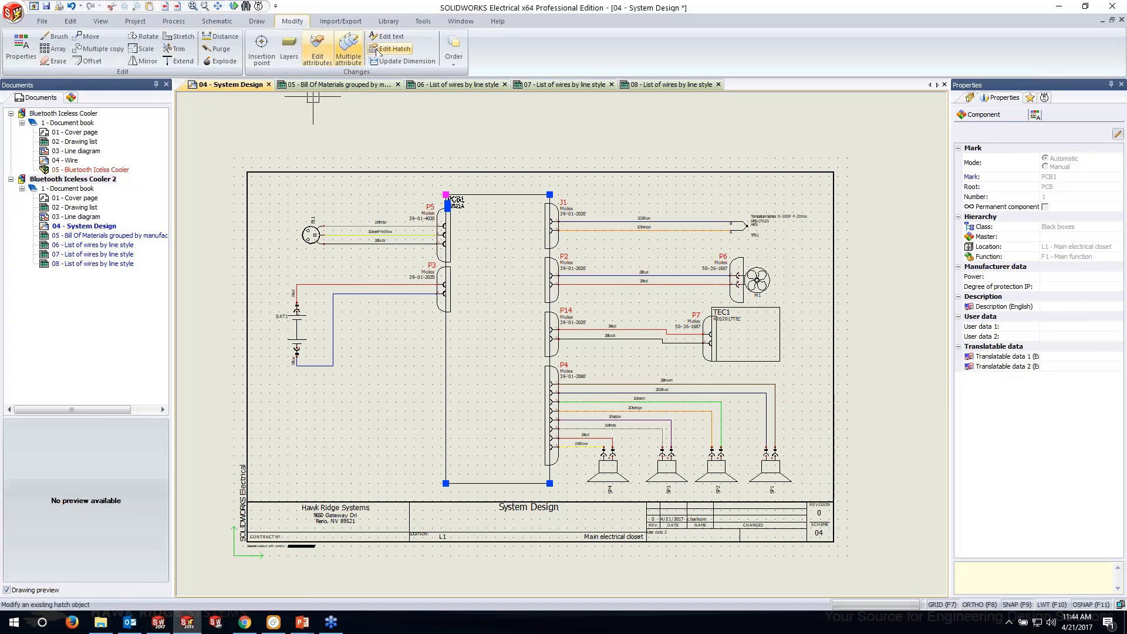
Open the manufacturer parts manager and sign in to the Electrical Content Portal through its online content.
click(388, 21)
click(229, 50)
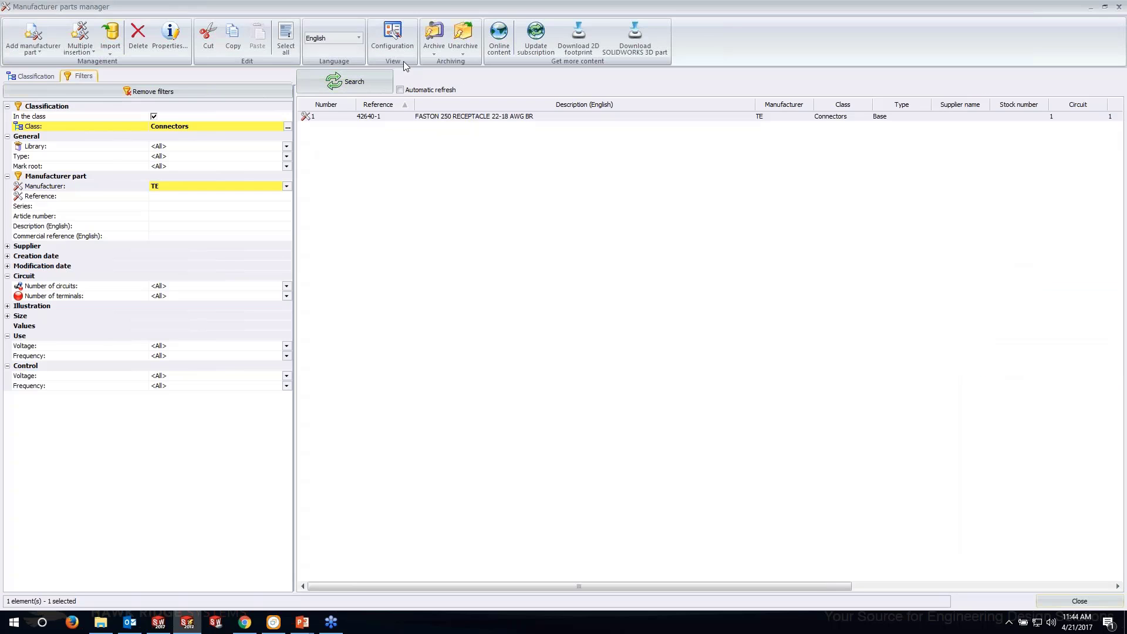
click(538, 47)
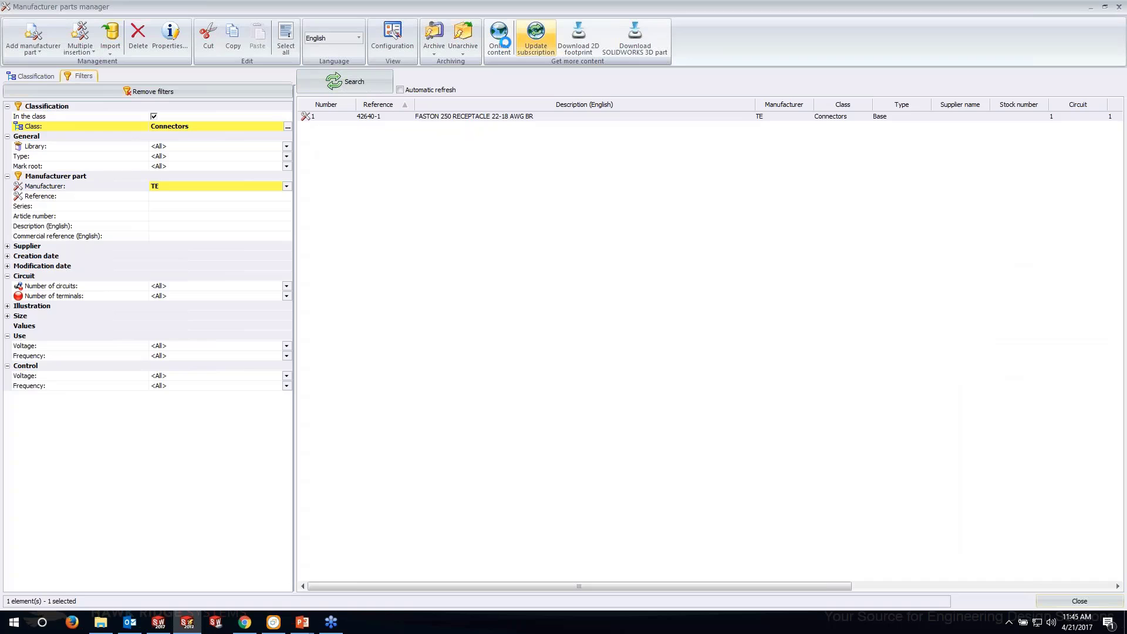
click(614, 337)
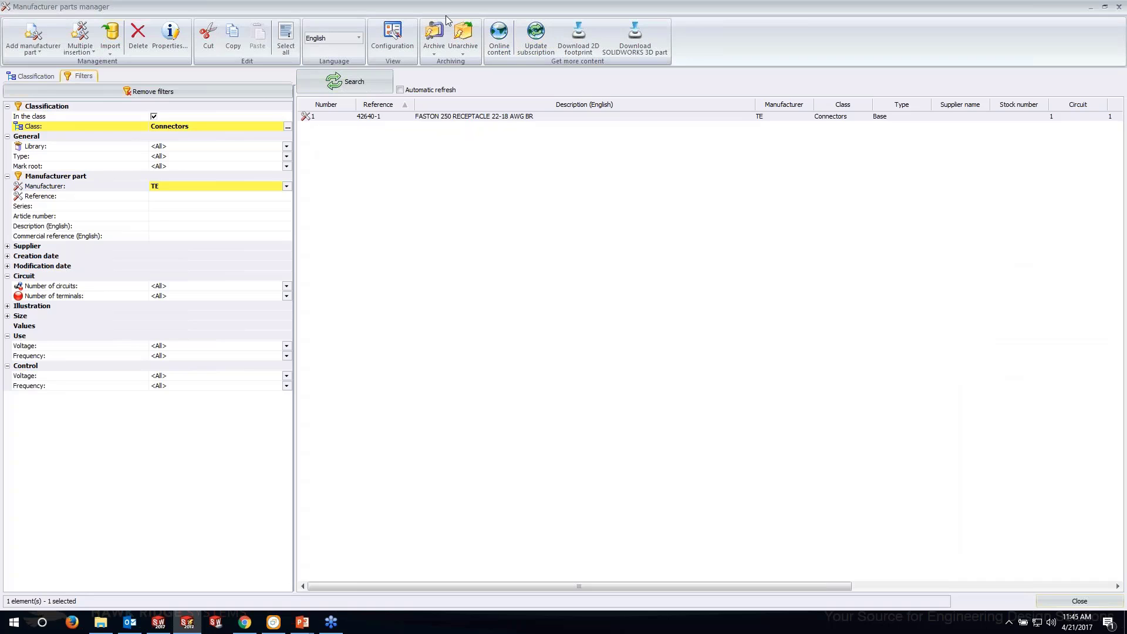
click(498, 39)
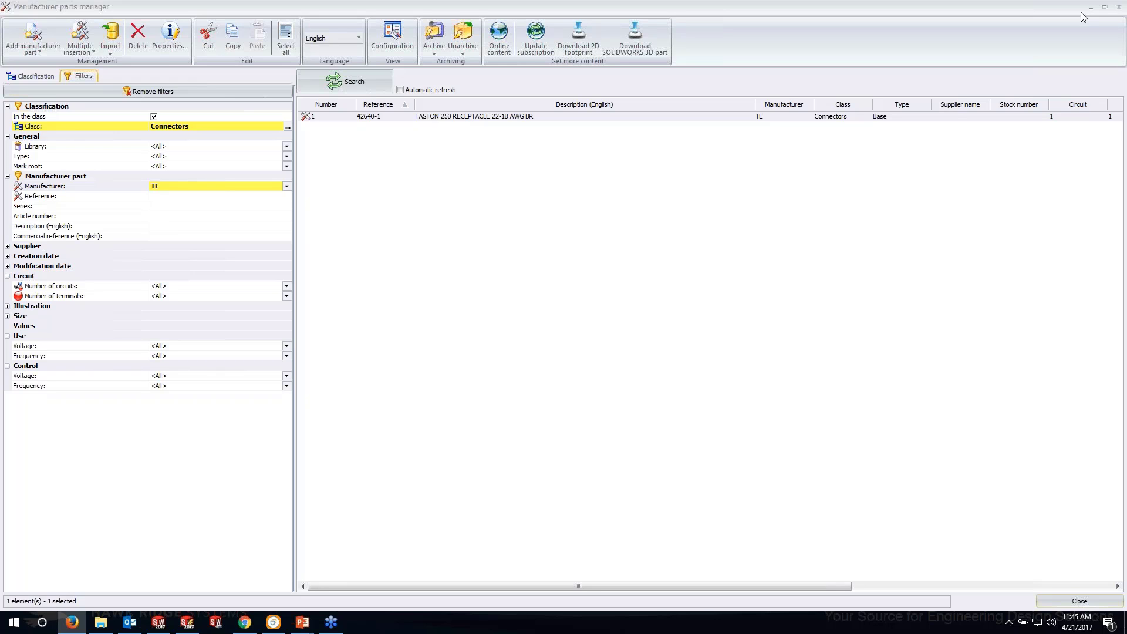
drag(1080, 11, 344, 1)
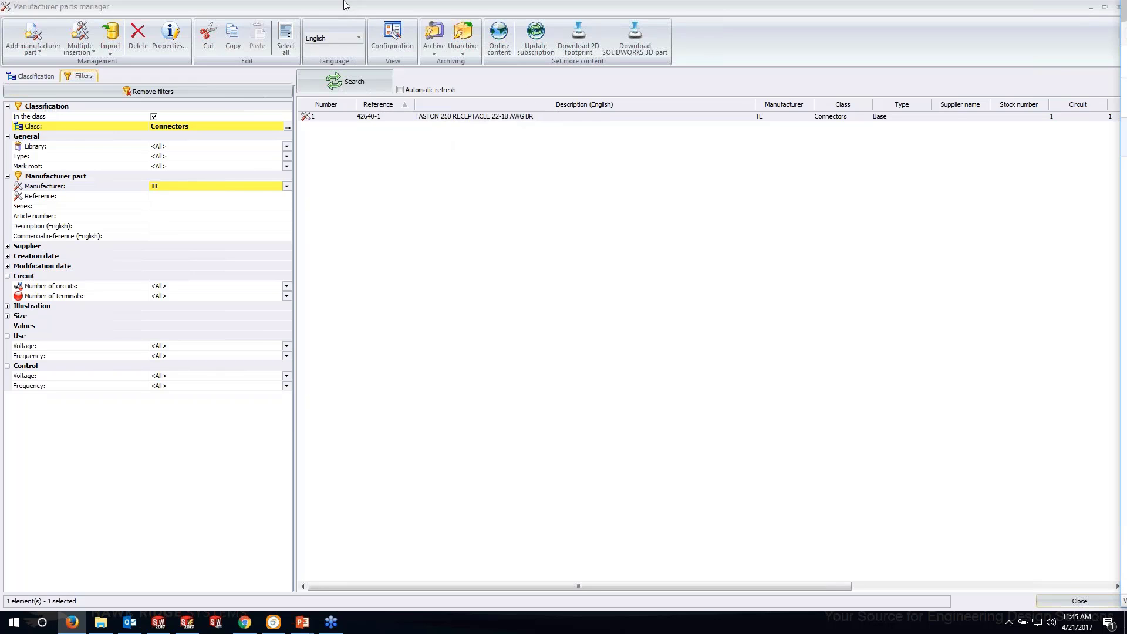
click(381, 455)
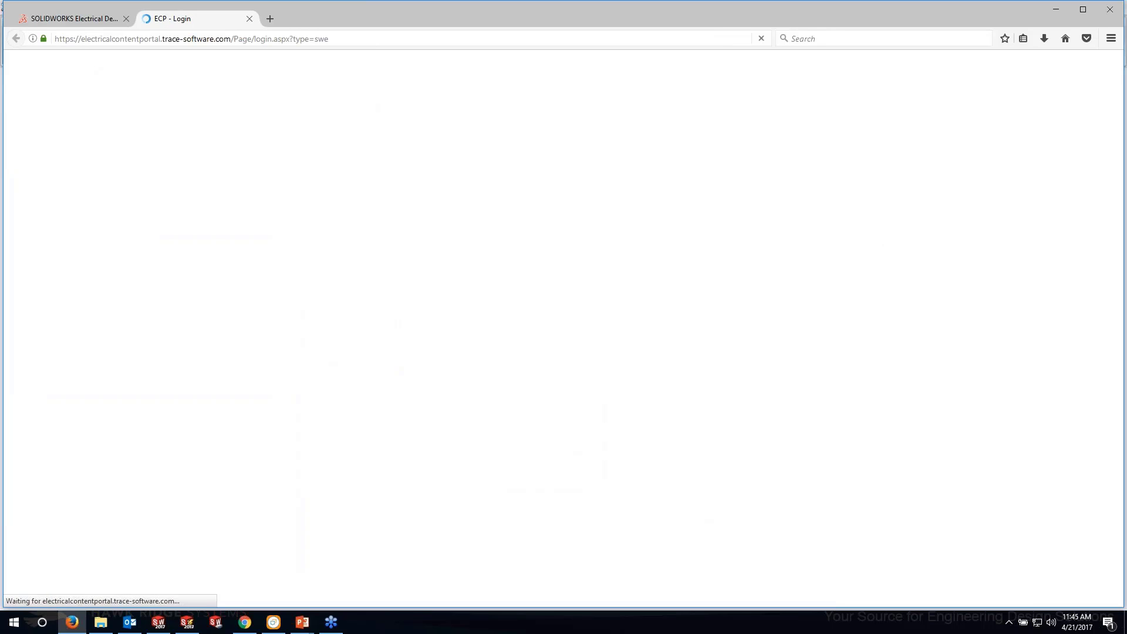
click(671, 386)
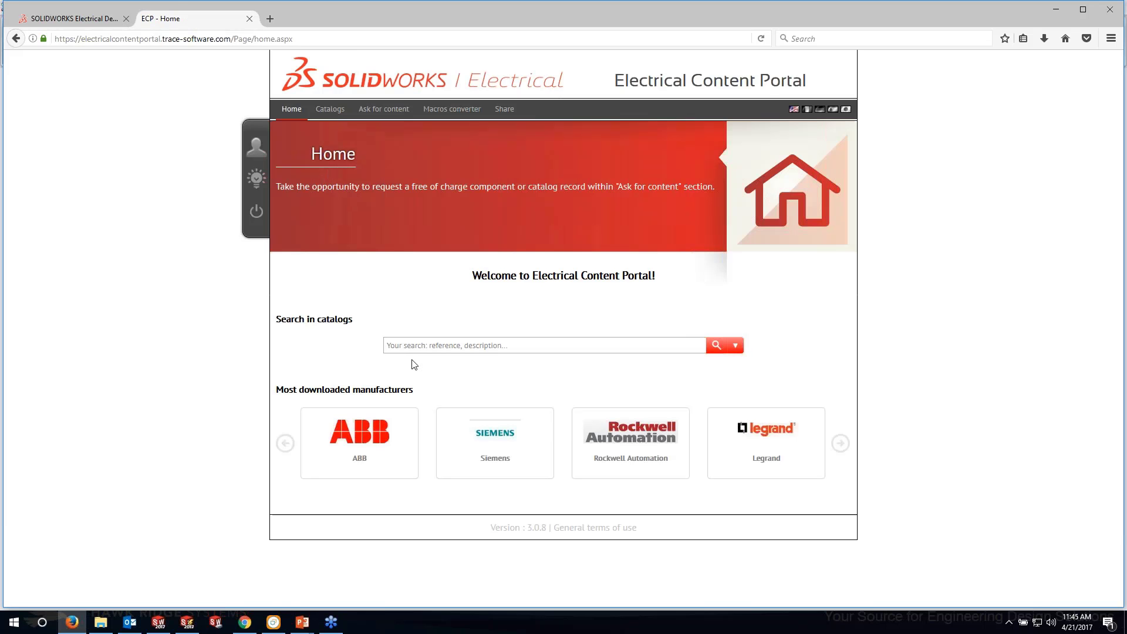
Review the portal's Macros converter page, minimize the browser, and close the manufacturer parts manager.
click(451, 114)
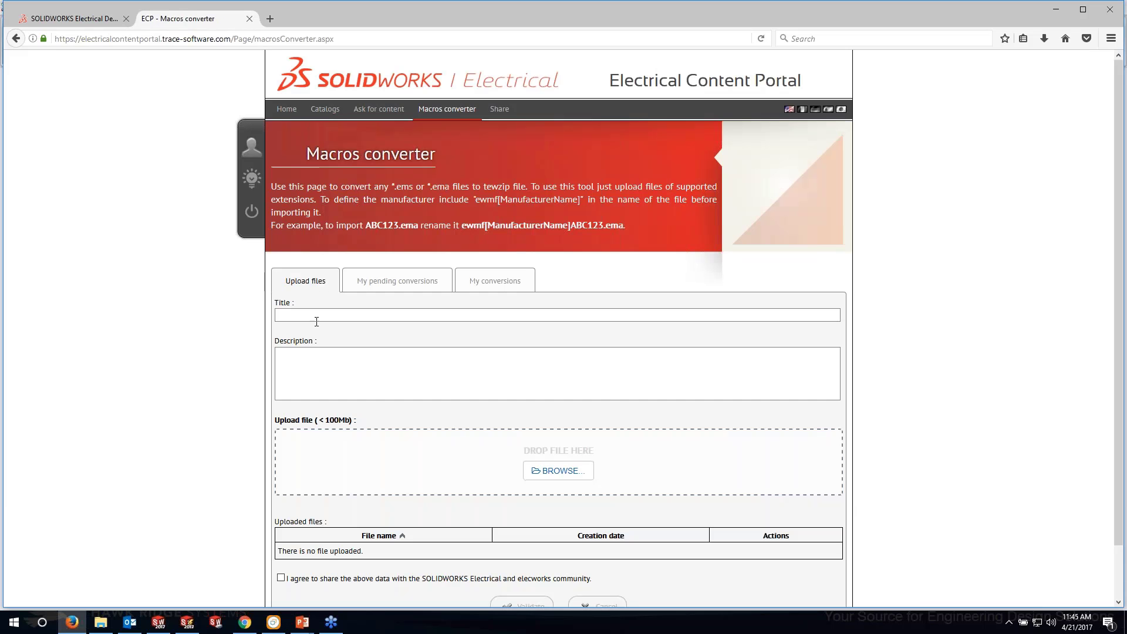
scroll(322, 317, down, 2)
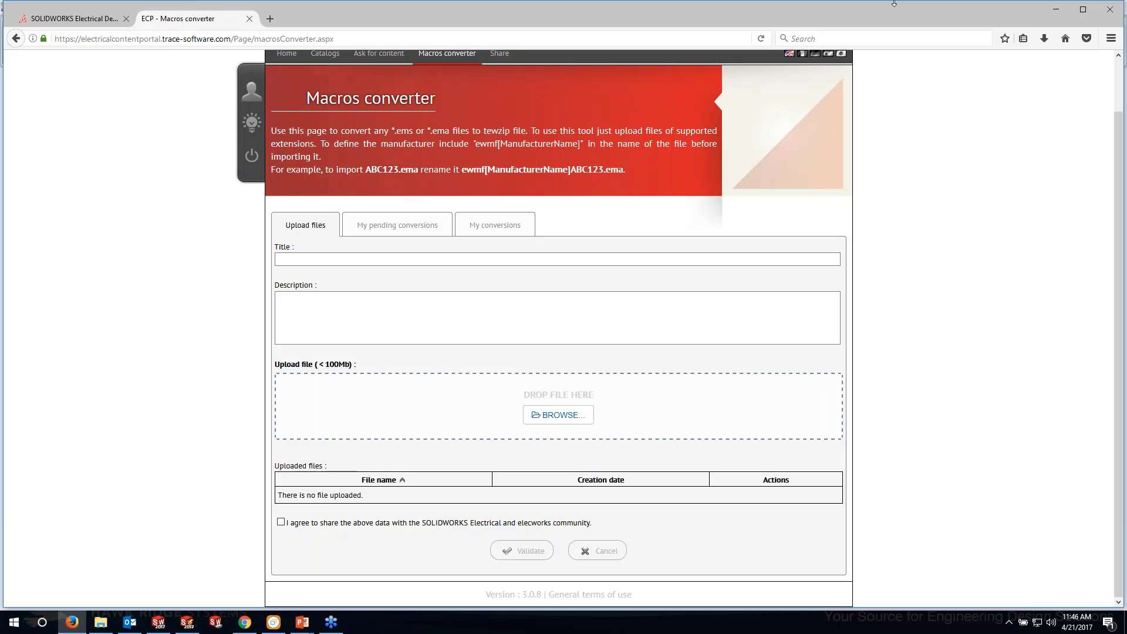
click(1056, 9)
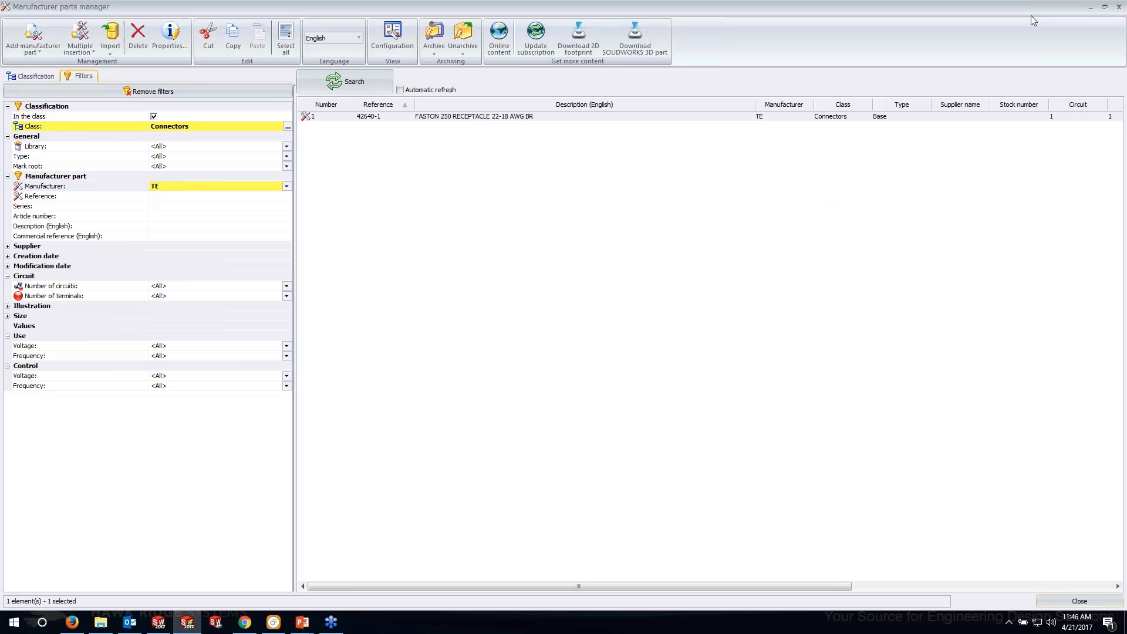
click(1119, 7)
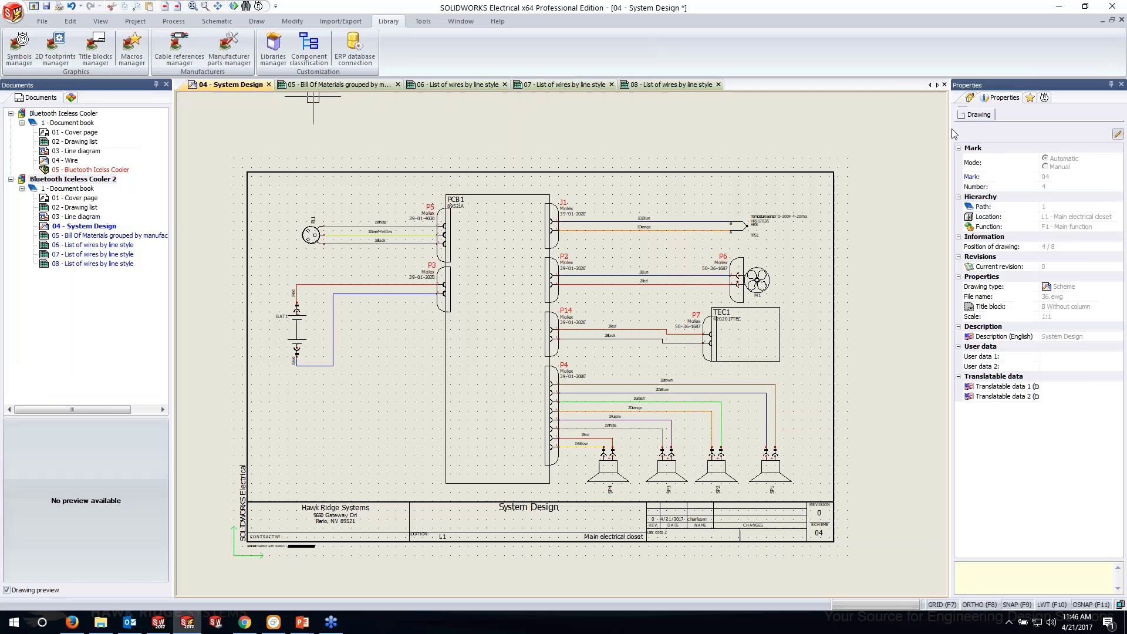
Set the project configuration's Update generated drawings option to Always.
click(136, 23)
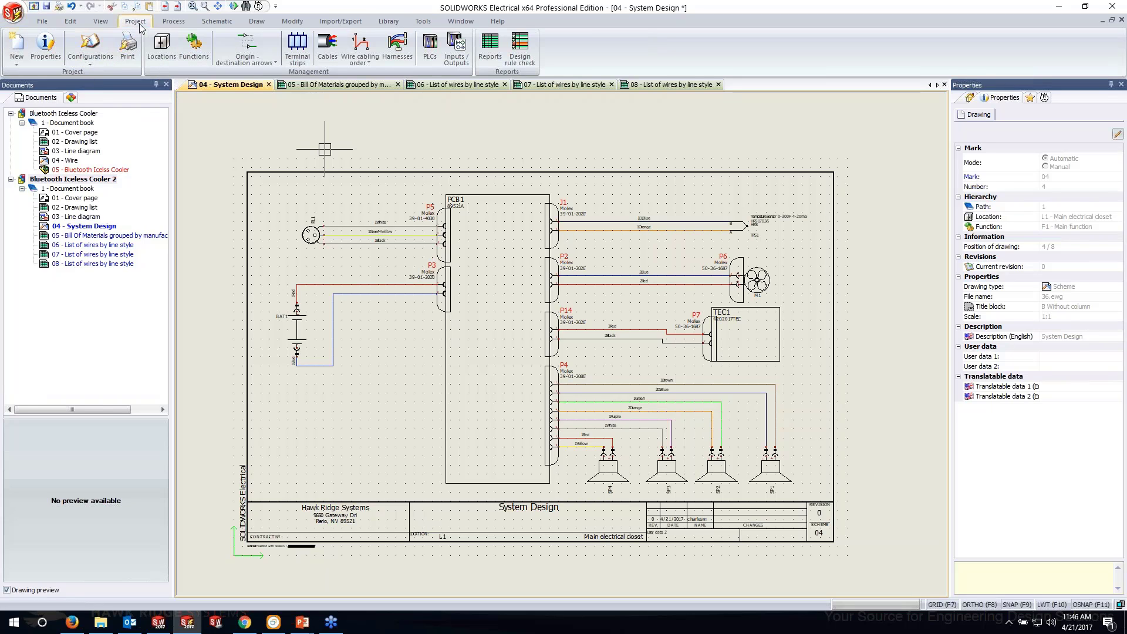
click(87, 58)
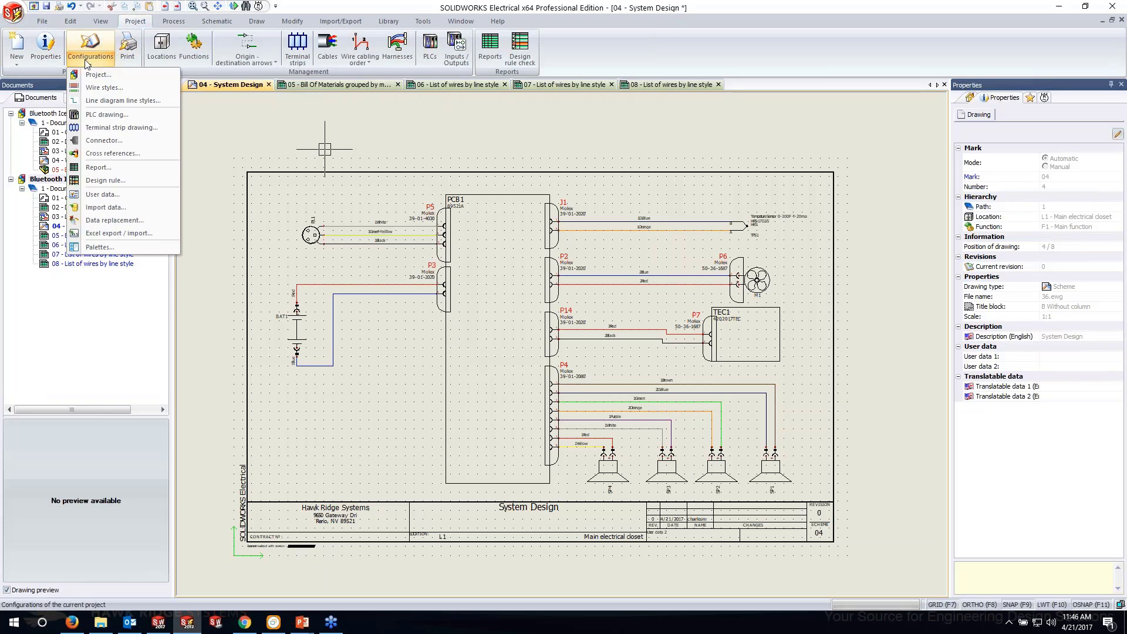
click(94, 74)
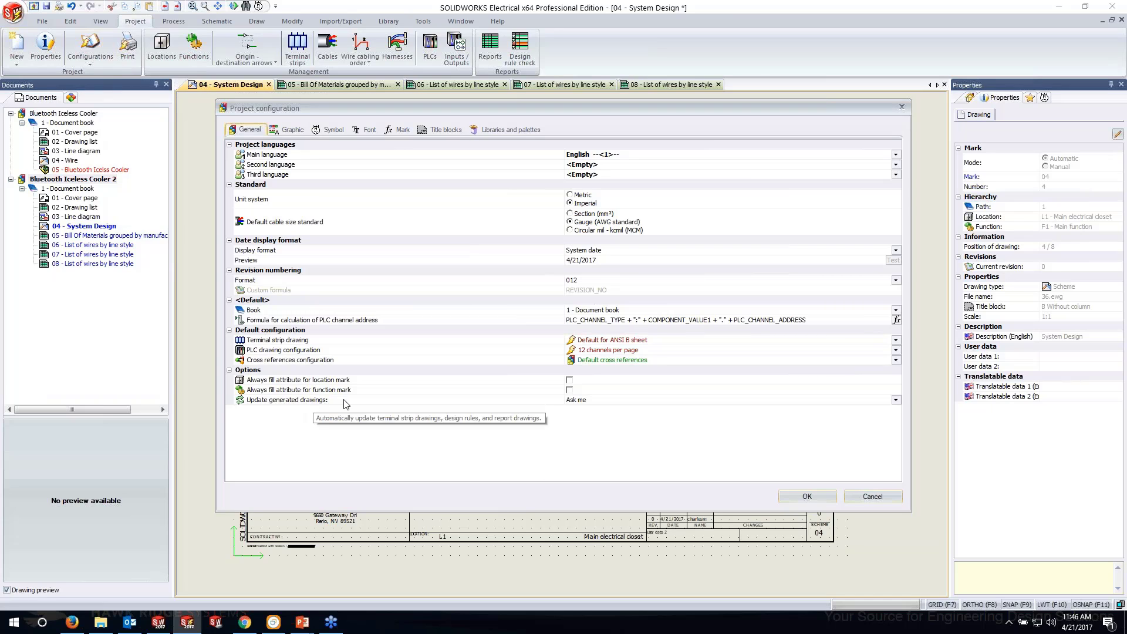
click(599, 401)
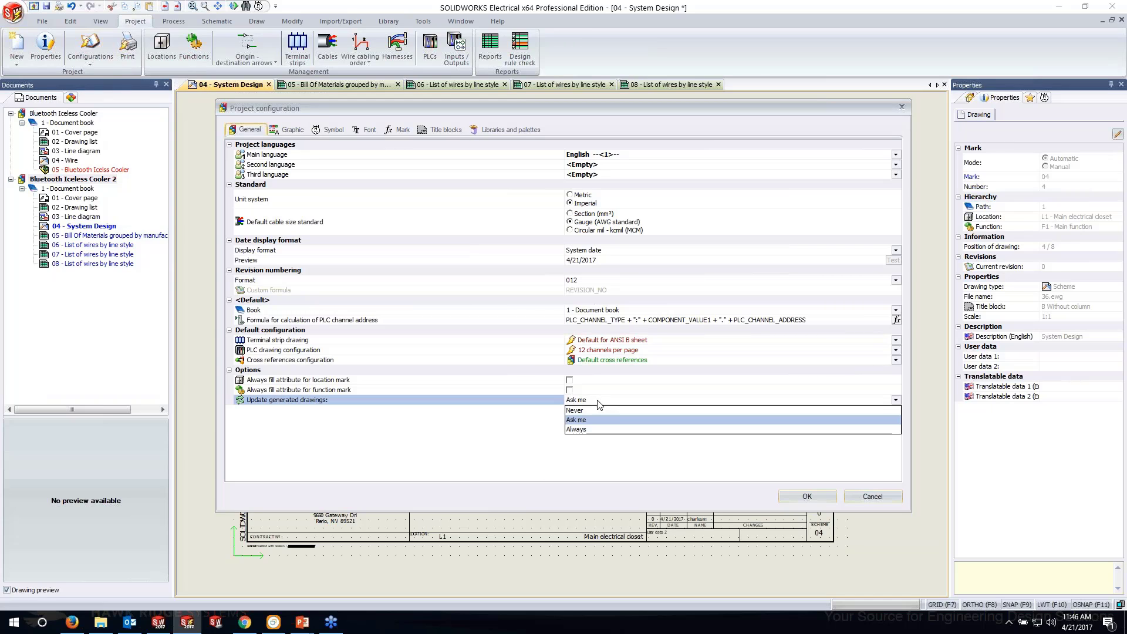
click(593, 429)
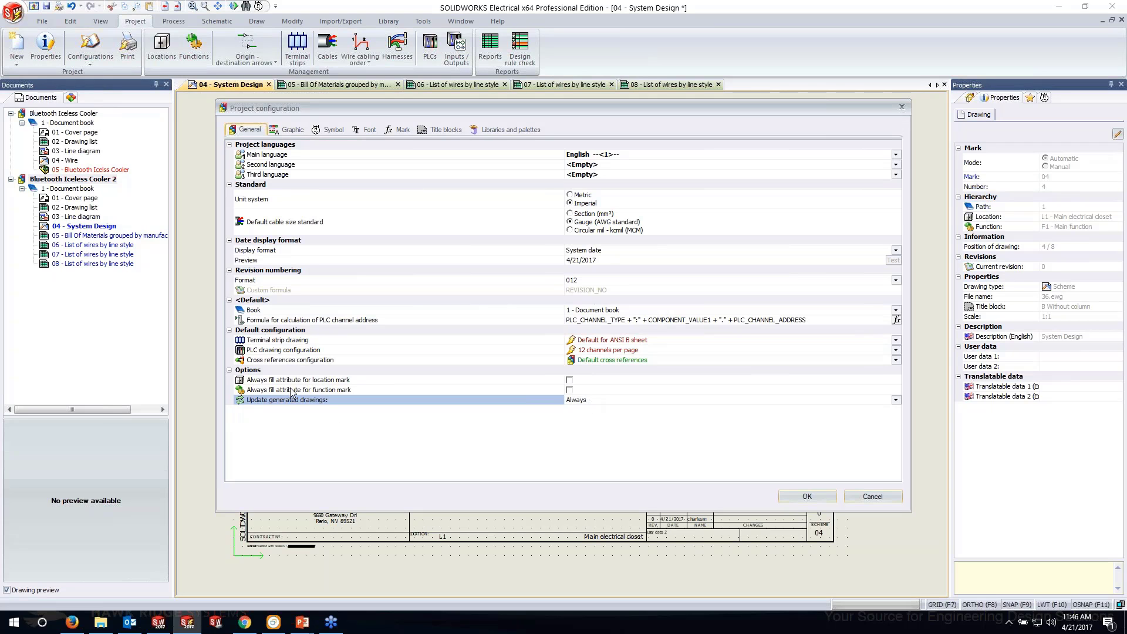
click(807, 496)
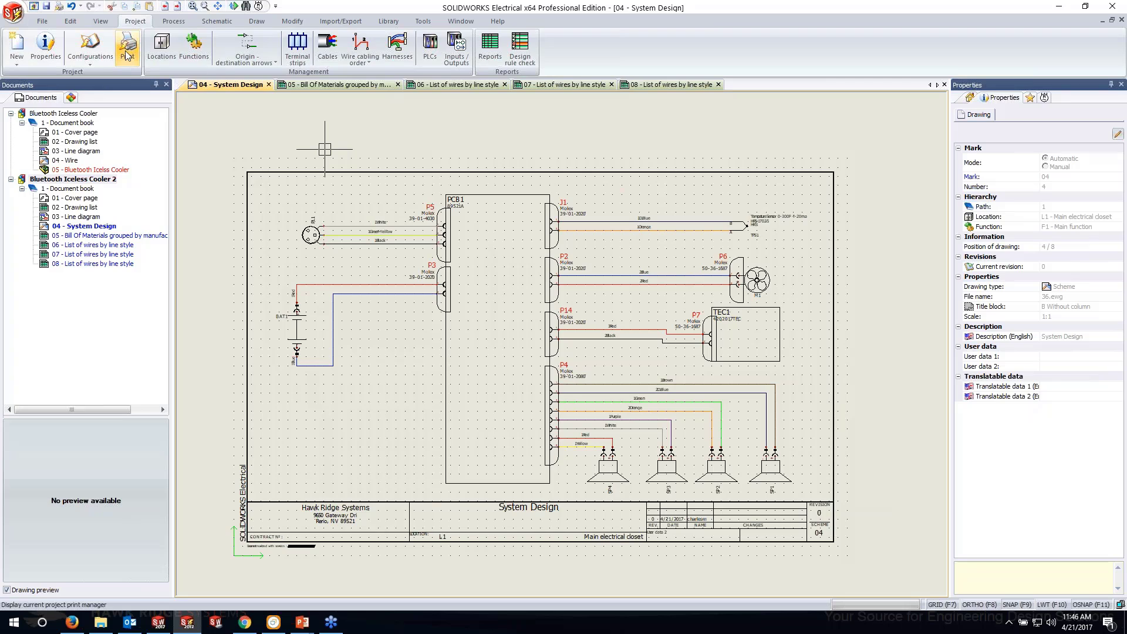
Export all drawings of the project as version 2013 DWG files, using the Desktop as the base folder.
click(341, 21)
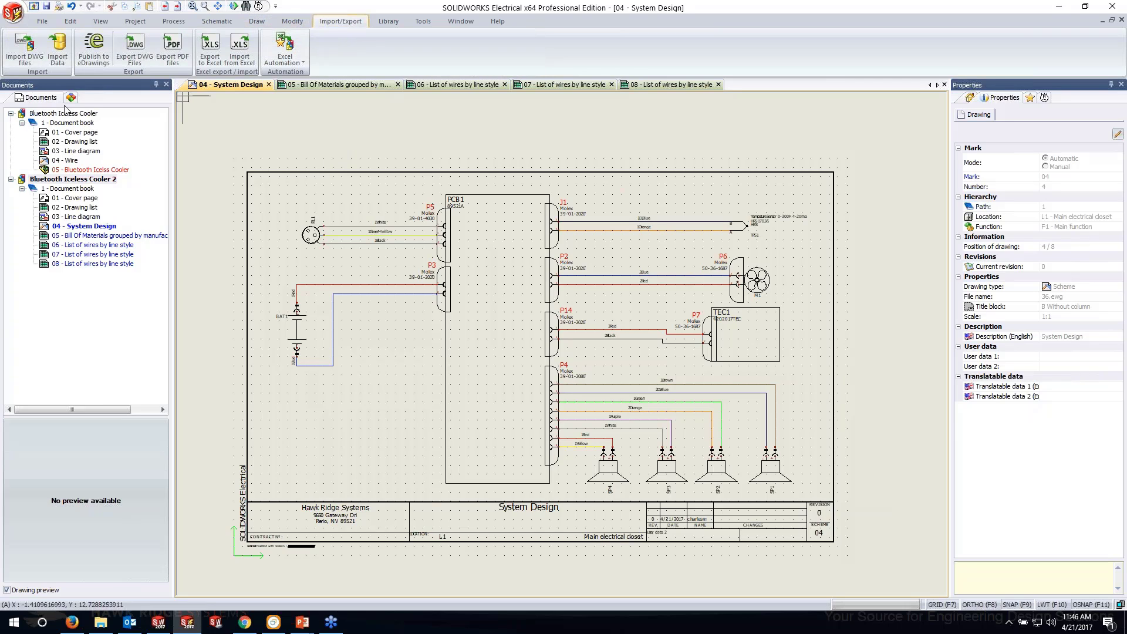
click(140, 58)
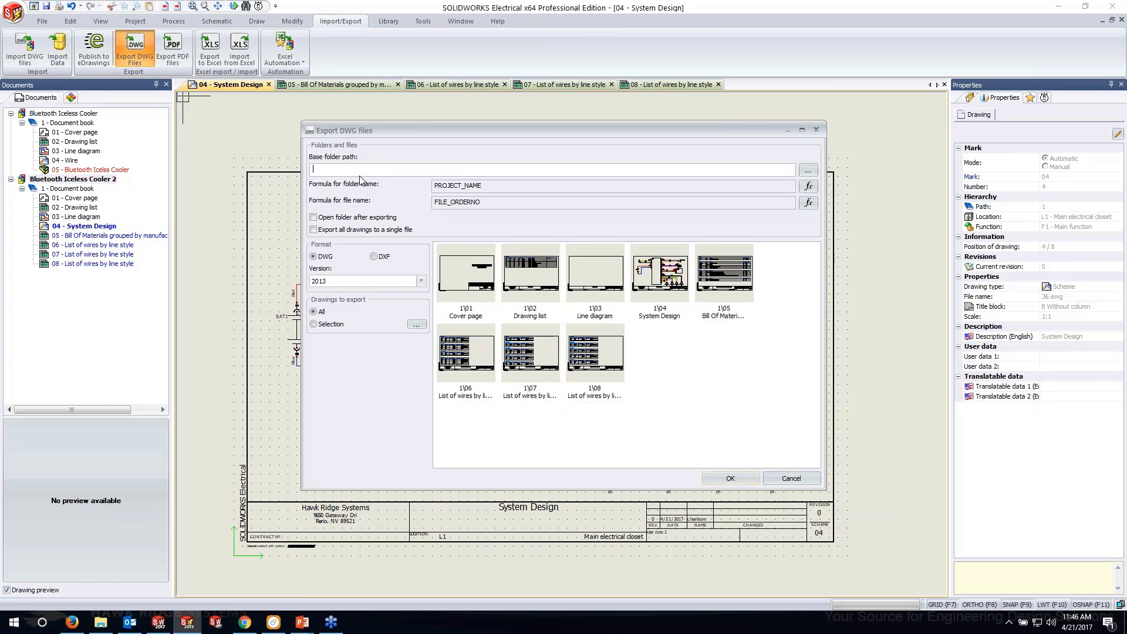
click(808, 170)
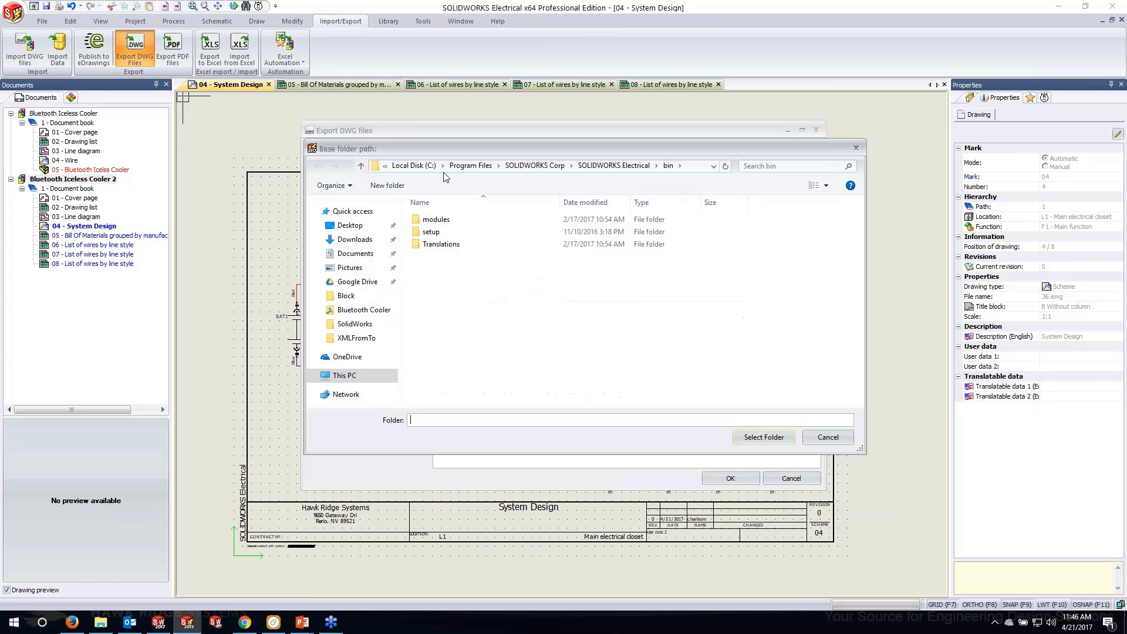
click(349, 226)
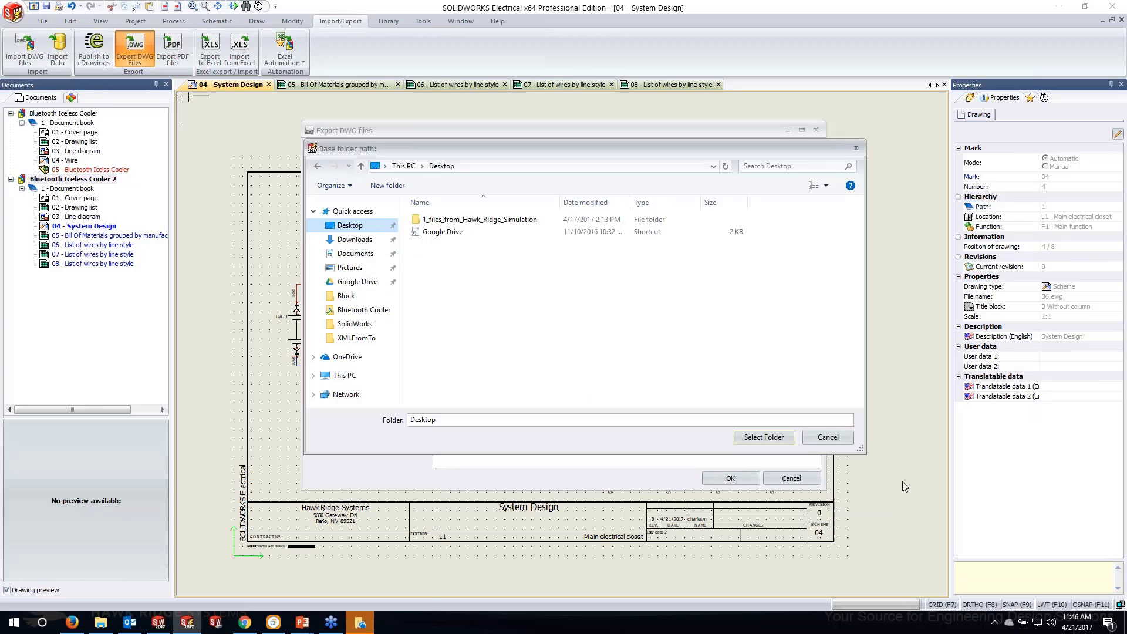
click(781, 441)
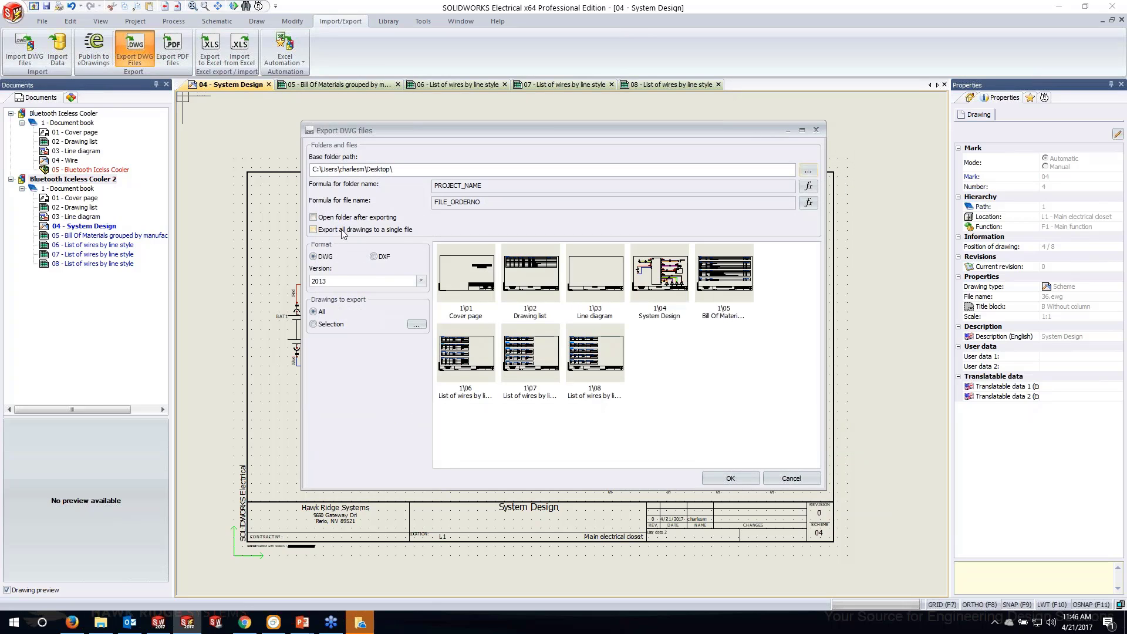
click(731, 478)
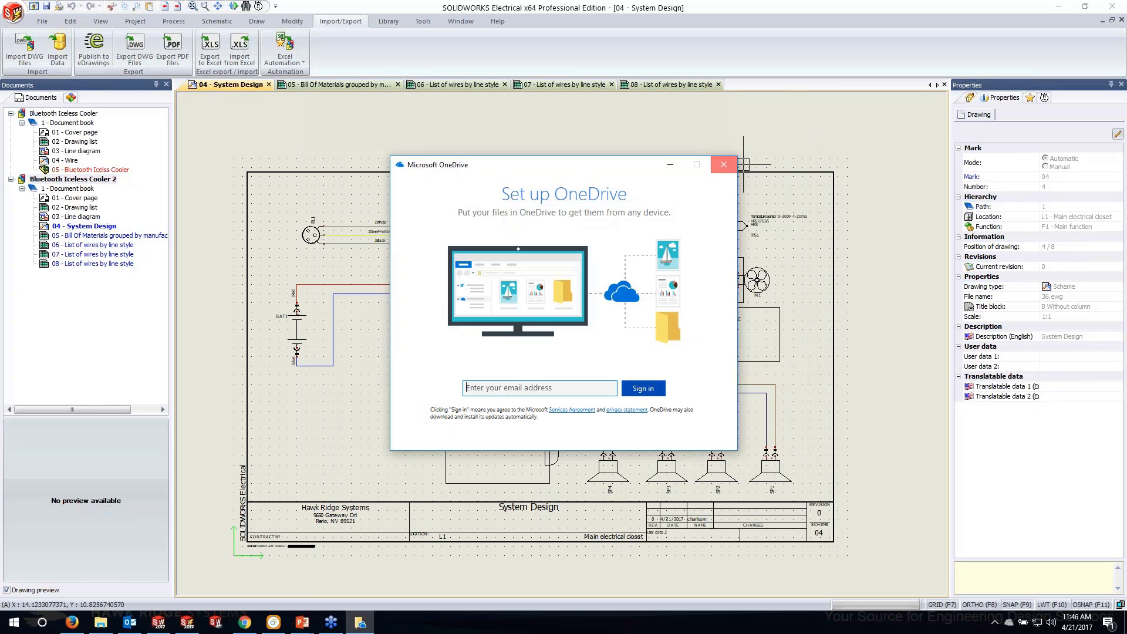
Dismiss the OneDrive setup window and set the project configuration's Update generated drawings option to Ask me.
click(723, 164)
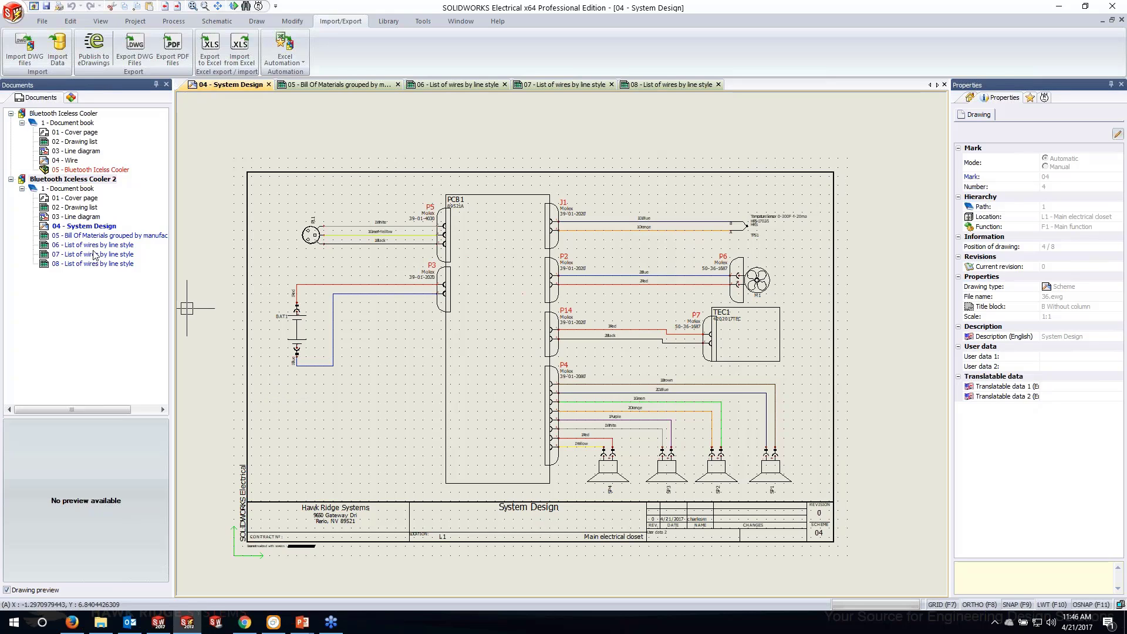
click(135, 21)
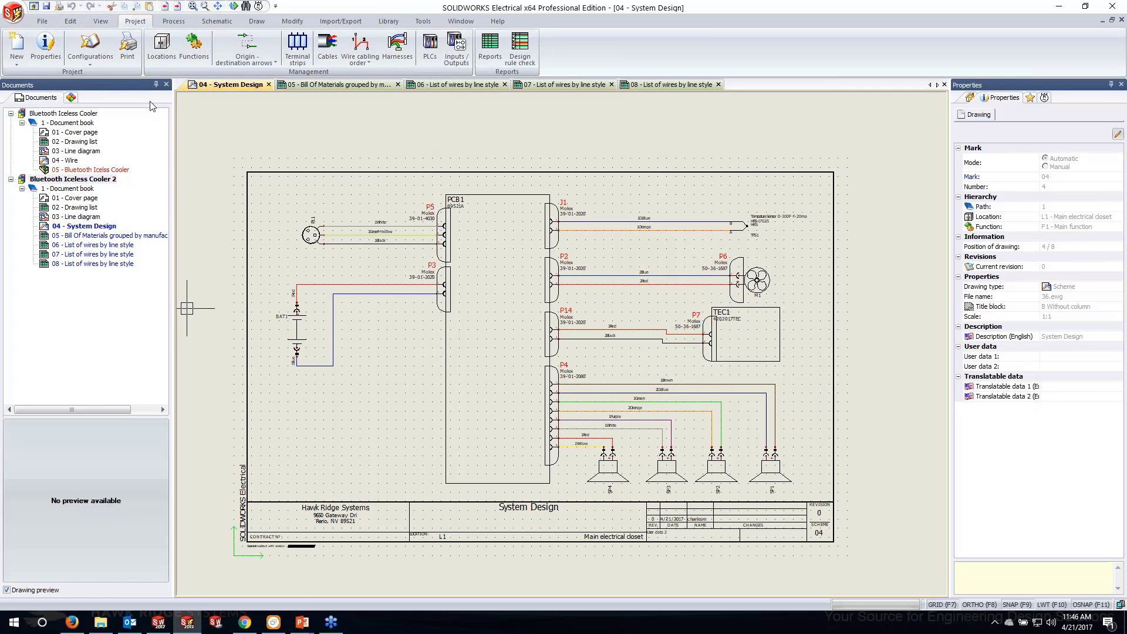
click(90, 44)
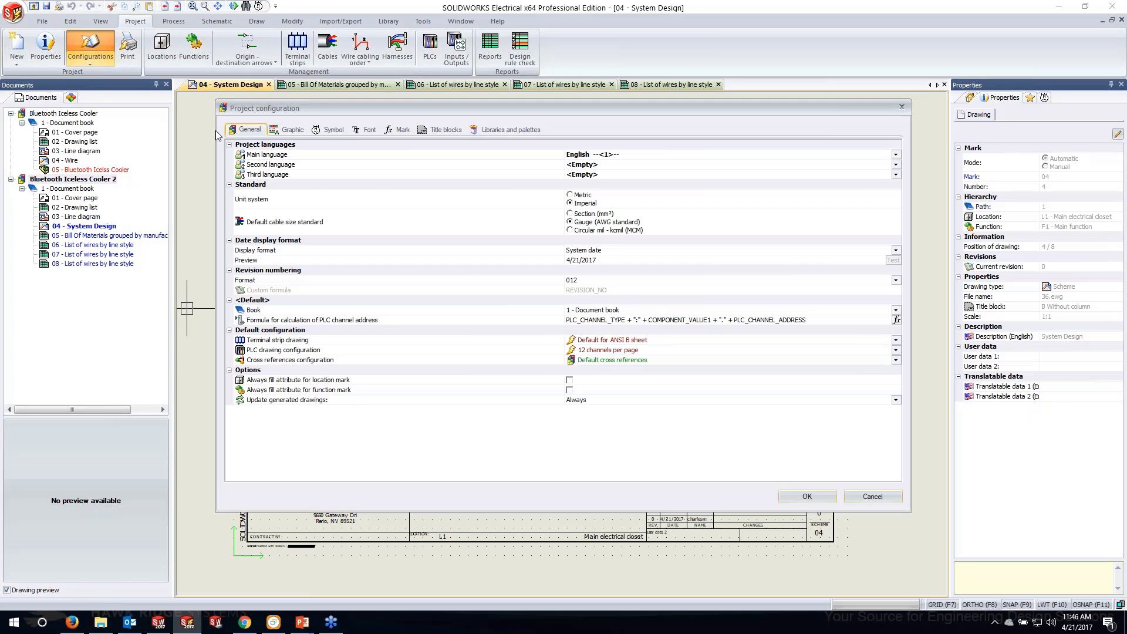
click(584, 402)
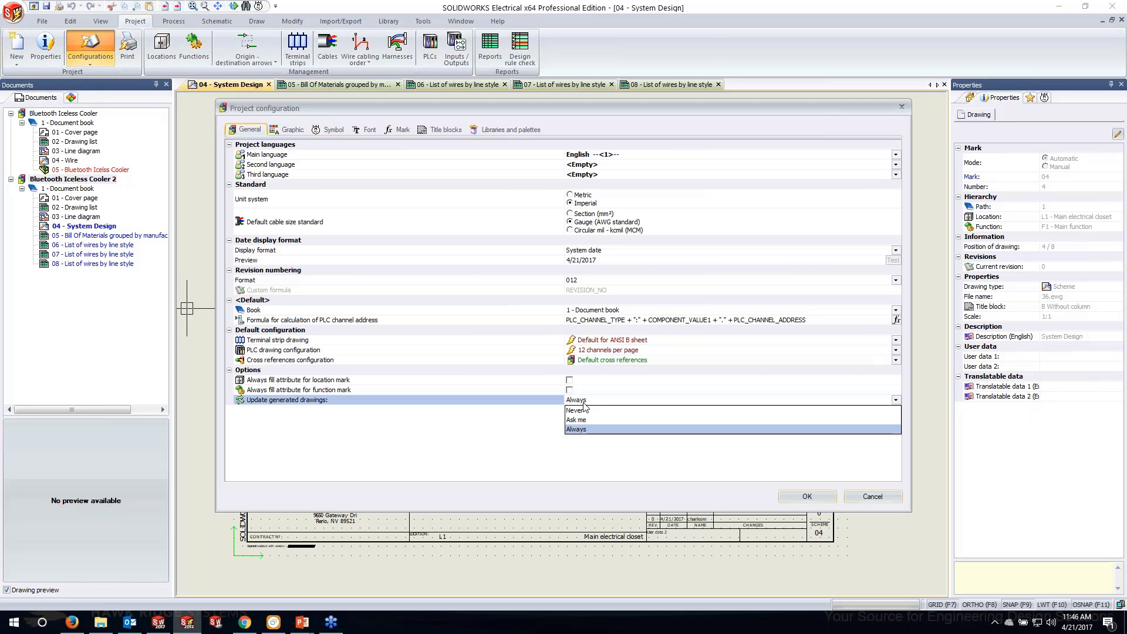
click(587, 418)
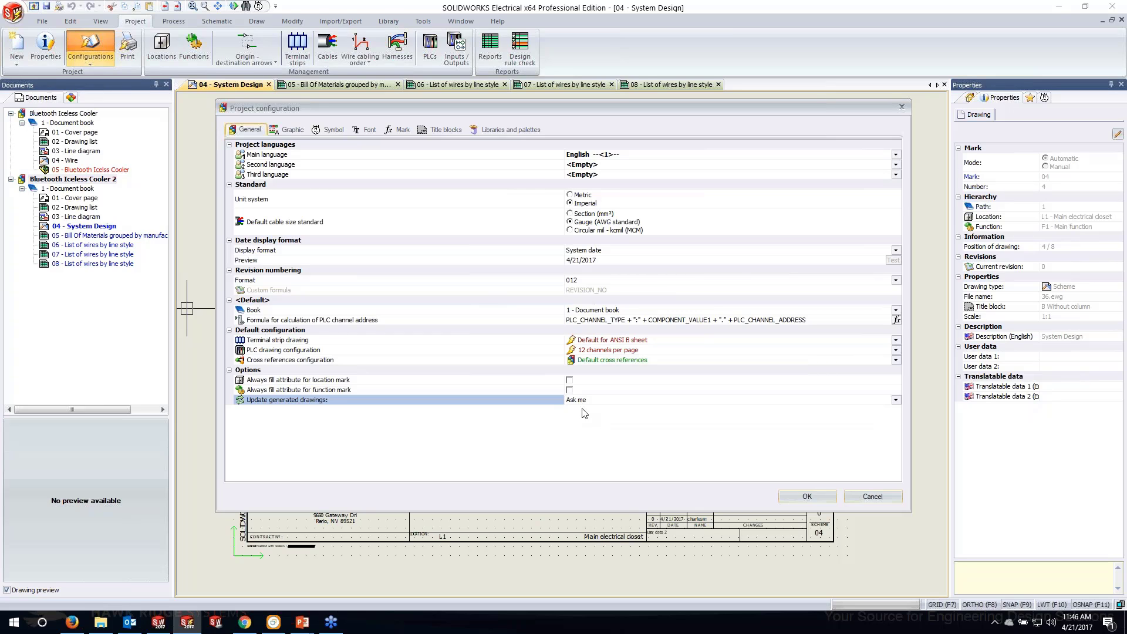
click(795, 496)
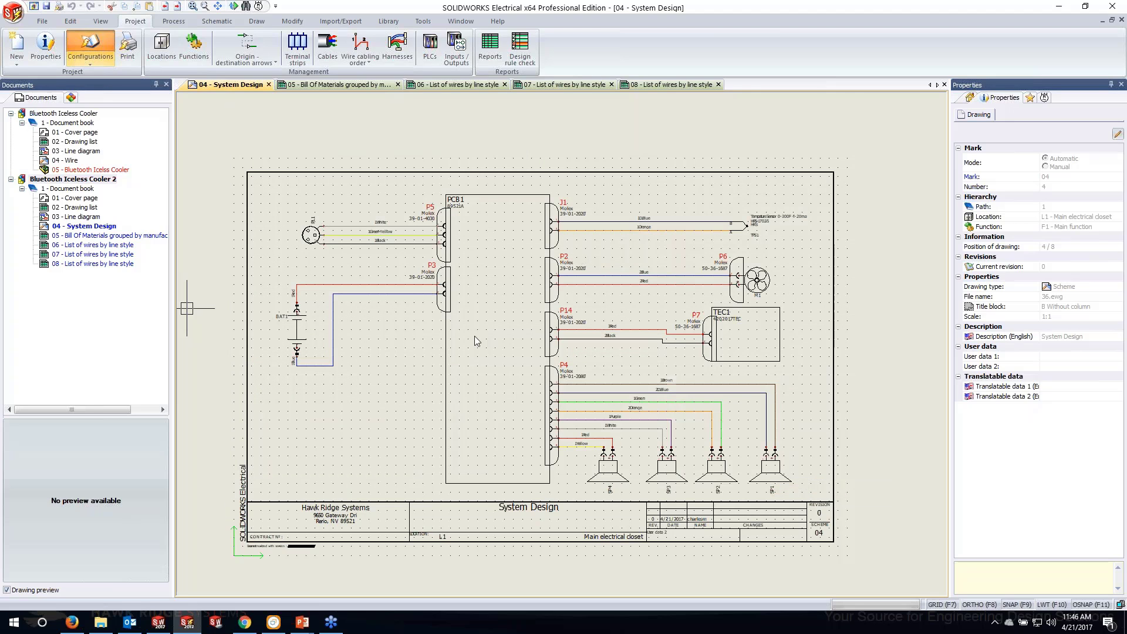
Try to print all project drawings in landscape with Microsoft Print to PDF on Tabloid paper.
click(128, 52)
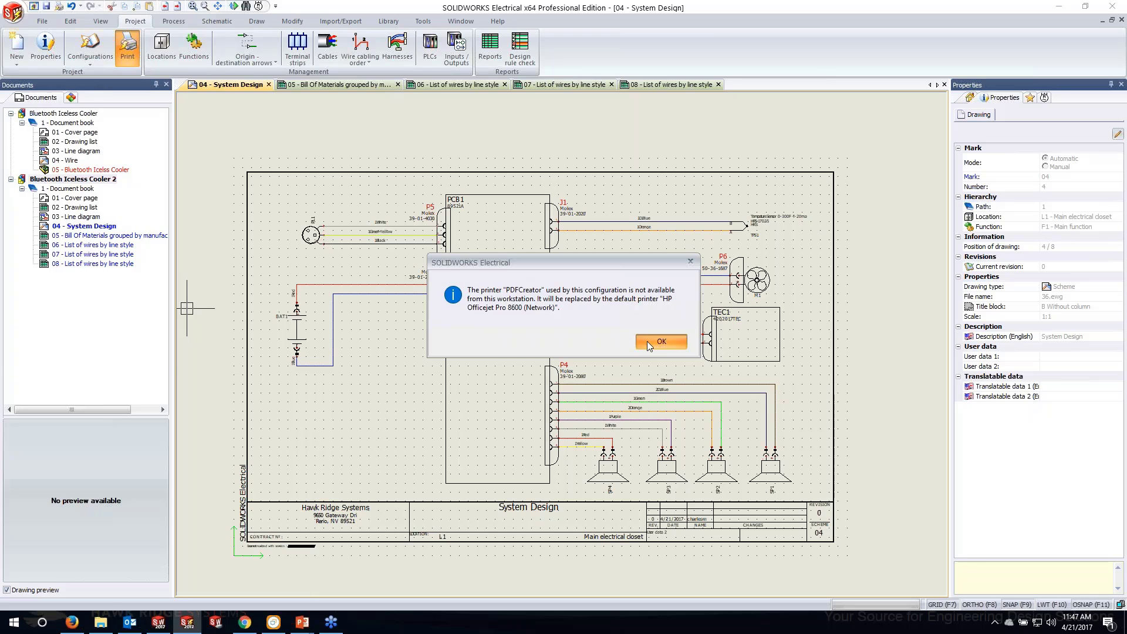
click(649, 343)
click(186, 67)
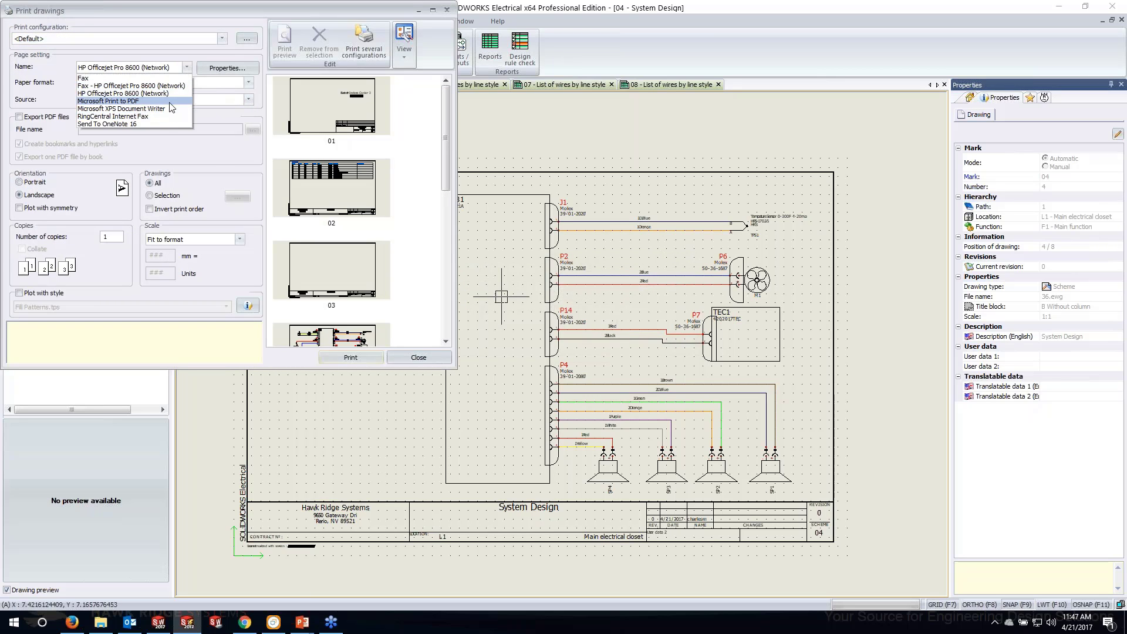
click(142, 101)
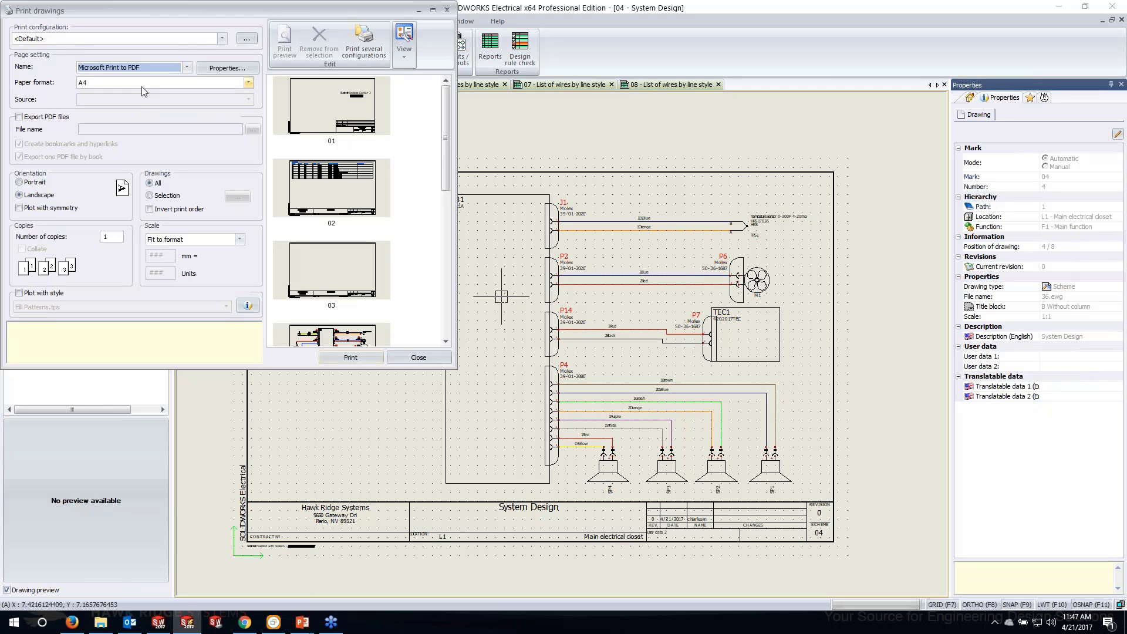
click(142, 87)
click(106, 142)
click(123, 84)
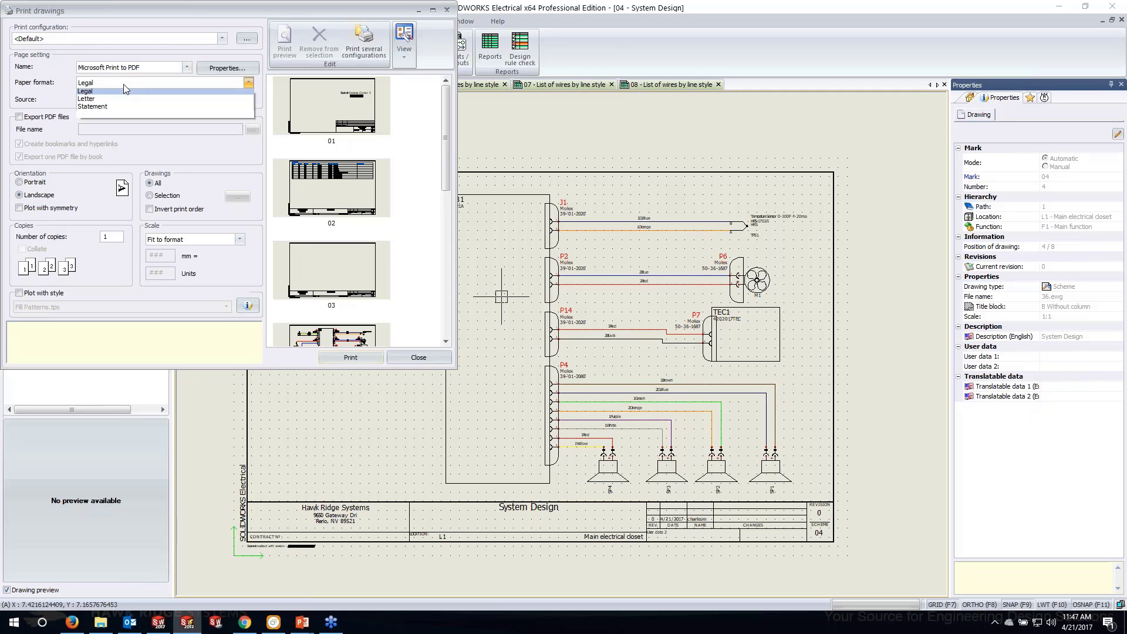
click(110, 139)
click(118, 86)
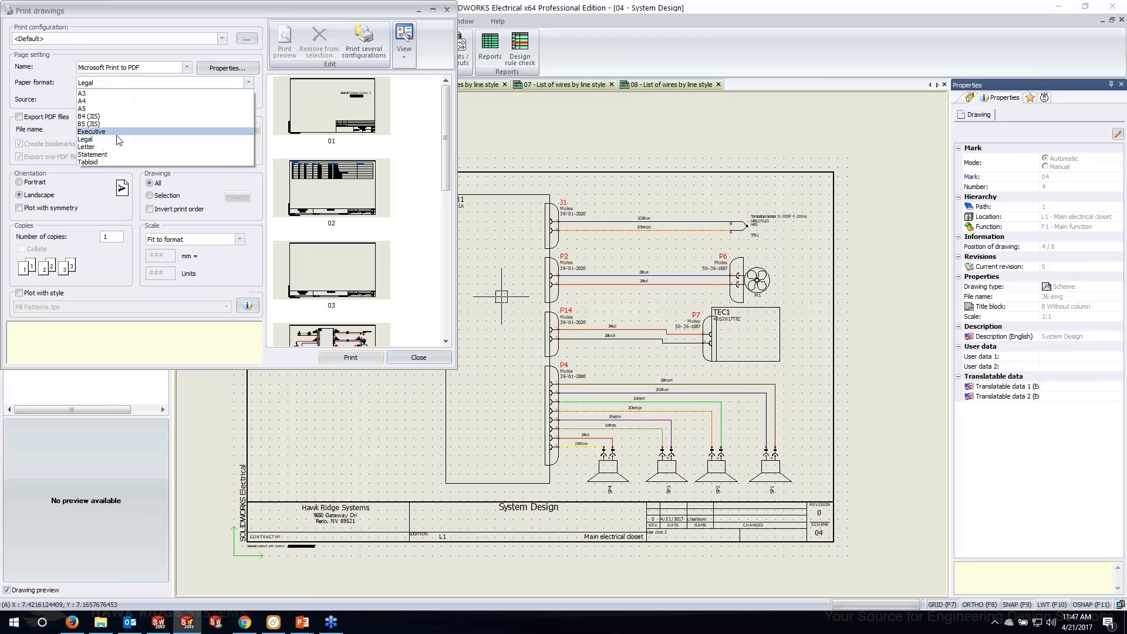
click(118, 162)
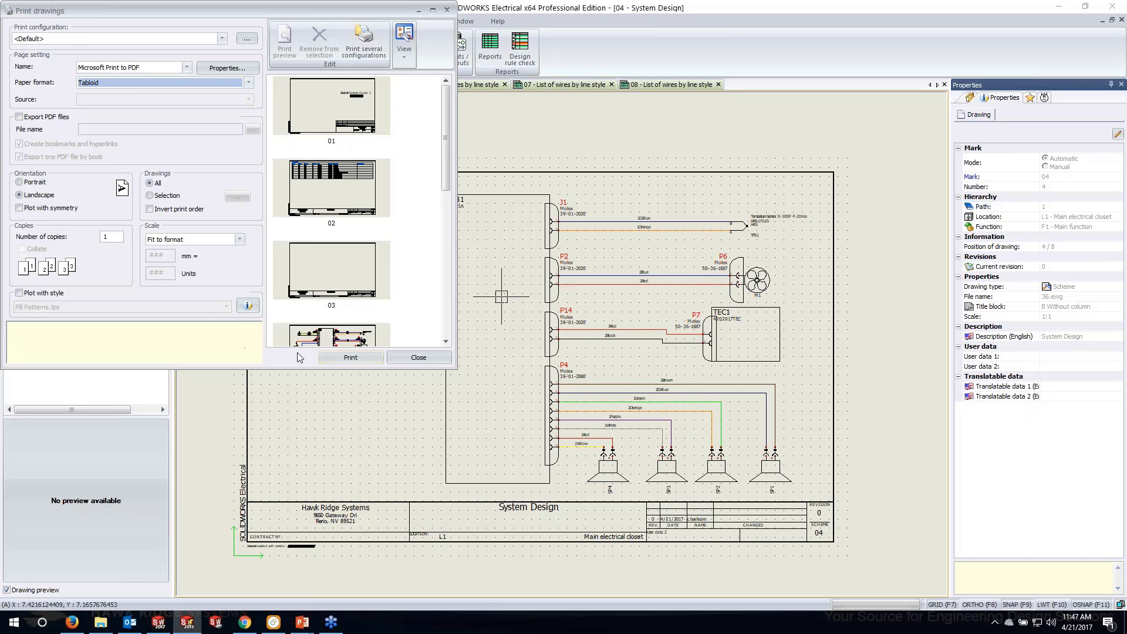
click(348, 358)
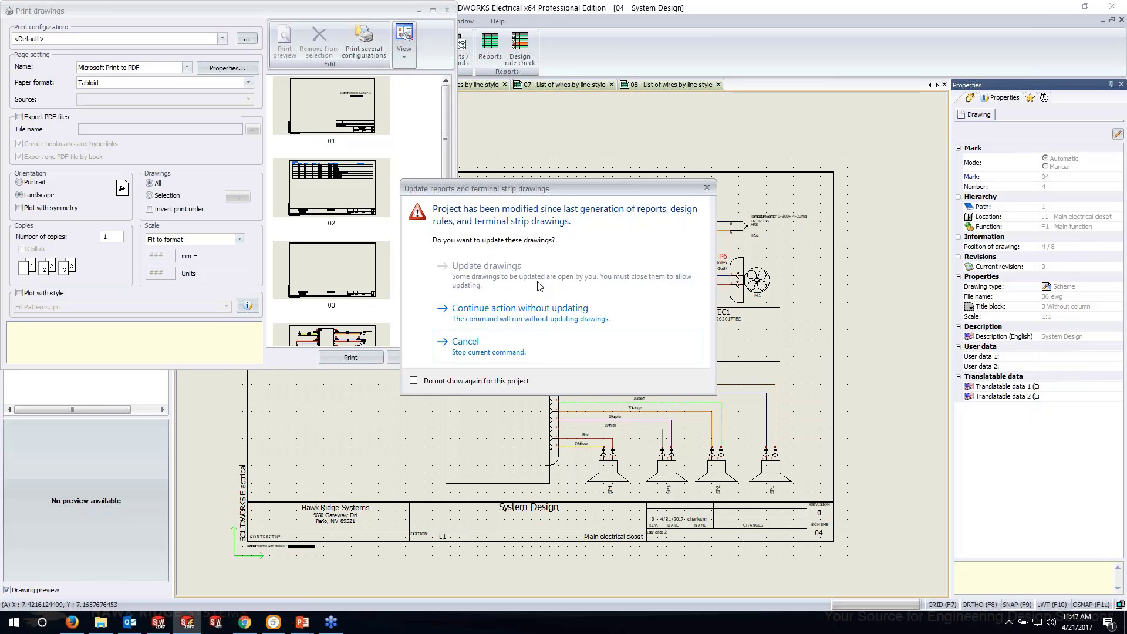
click(468, 352)
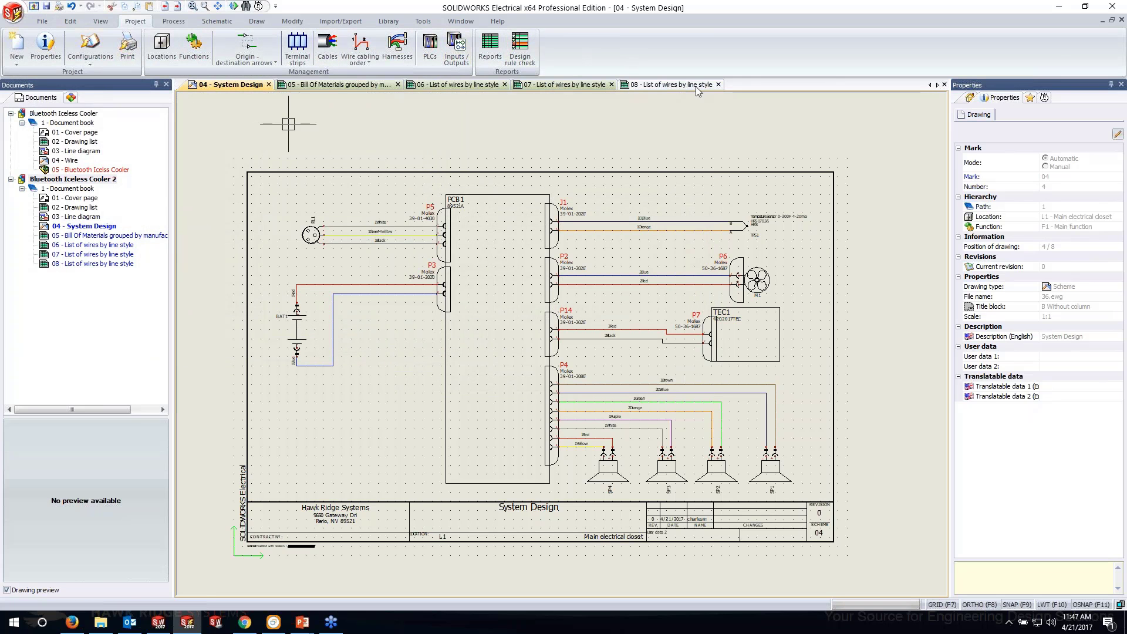
Close the open bill of materials and the three list of wires drawings, keeping 04 - System Design open.
click(718, 86)
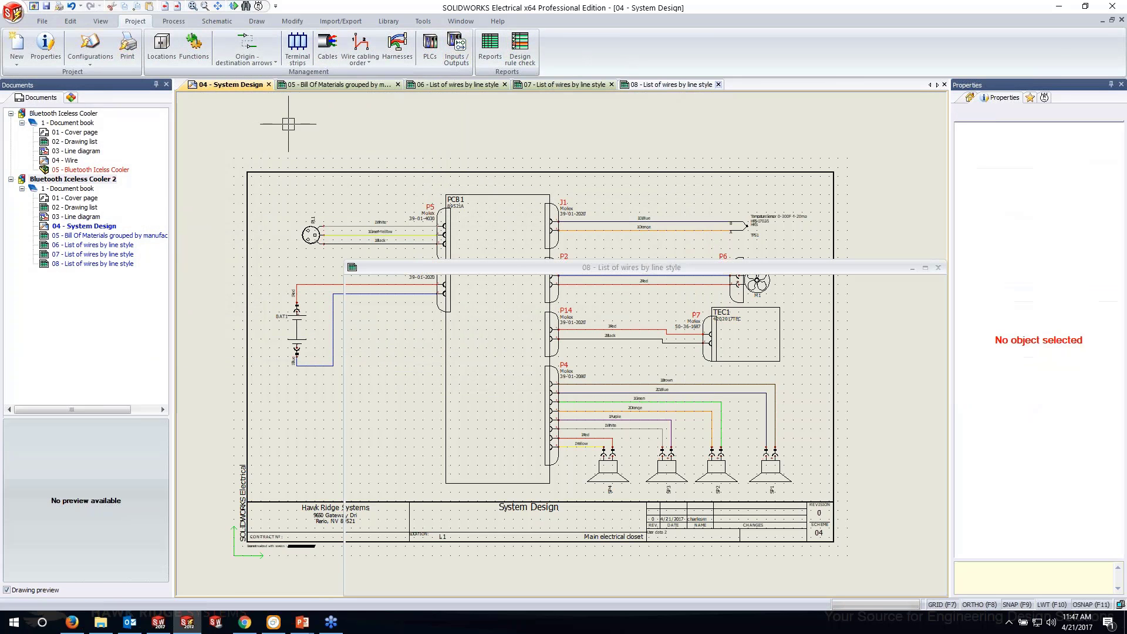
click(611, 84)
click(505, 84)
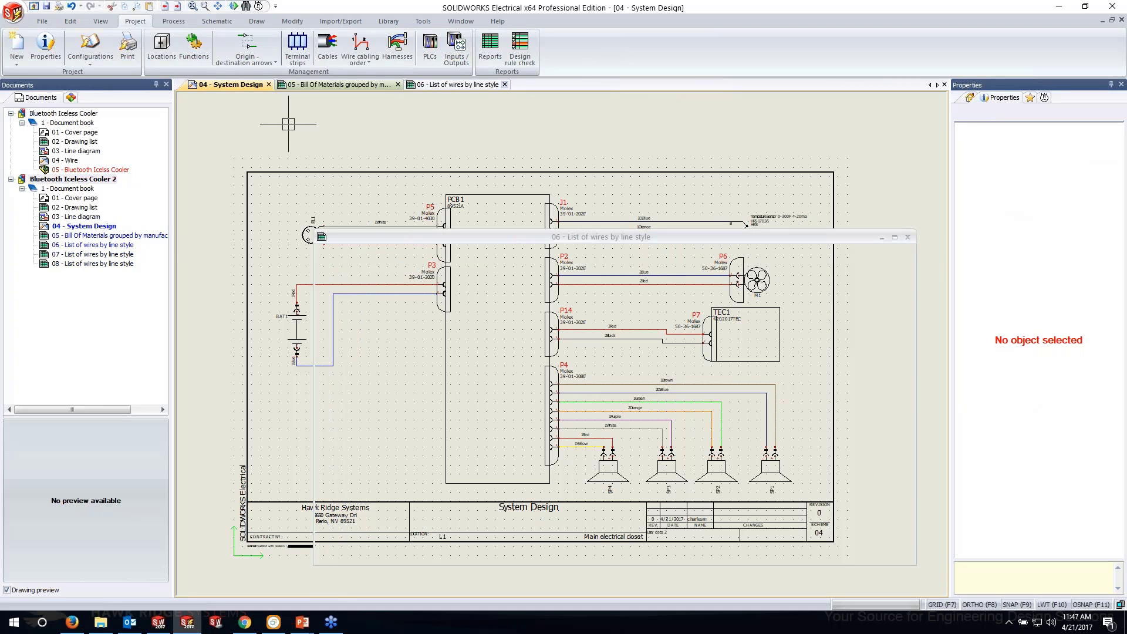
click(397, 85)
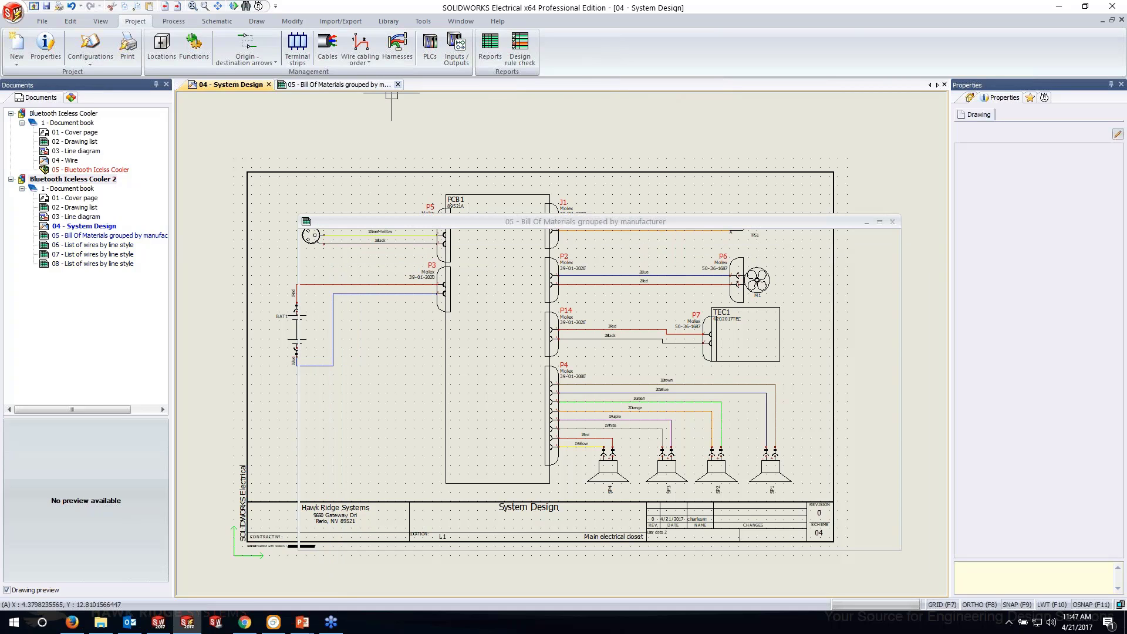
Update the selected reports in the document book of Bluetooth Iceless Cooler 2 and close the report summary.
right_click(68, 181)
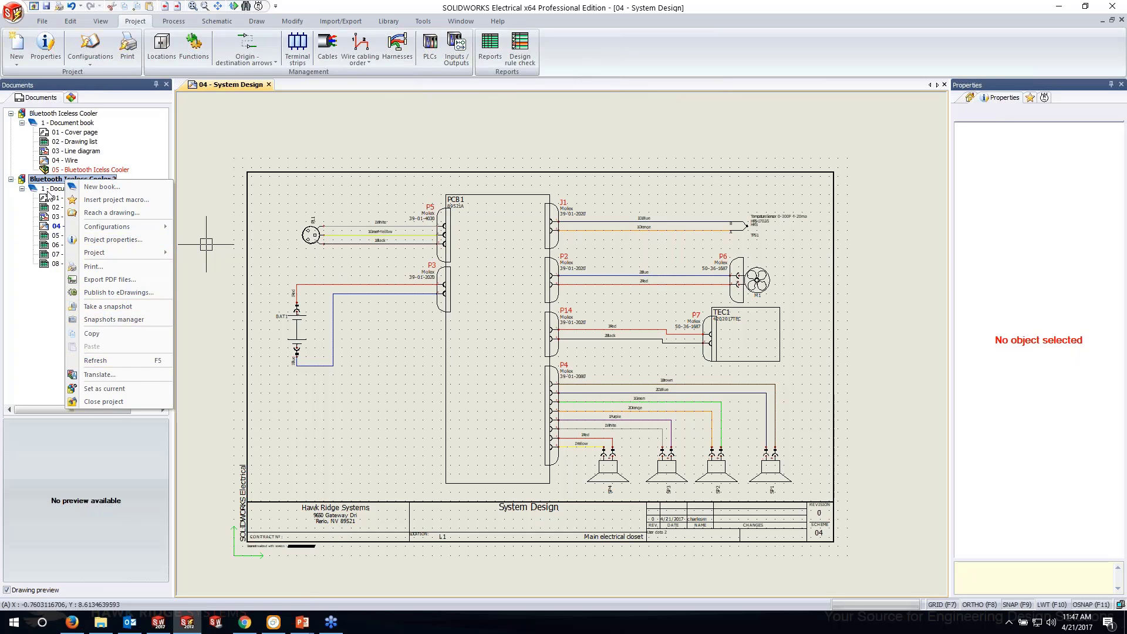
click(45, 188)
right_click(46, 189)
mouse_move(118, 298)
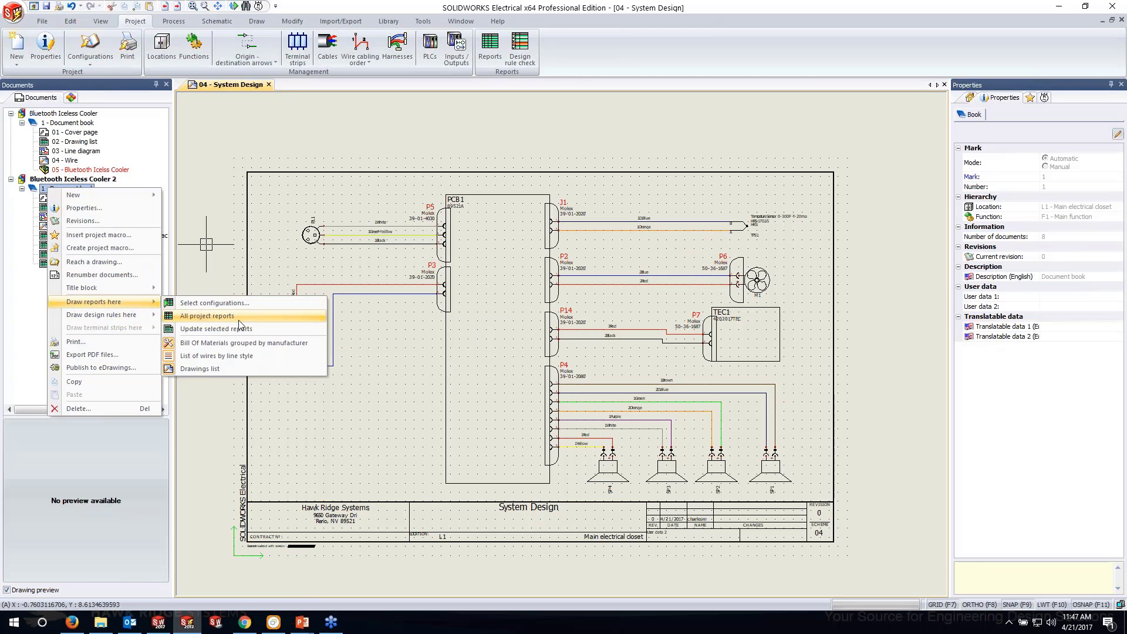
click(220, 330)
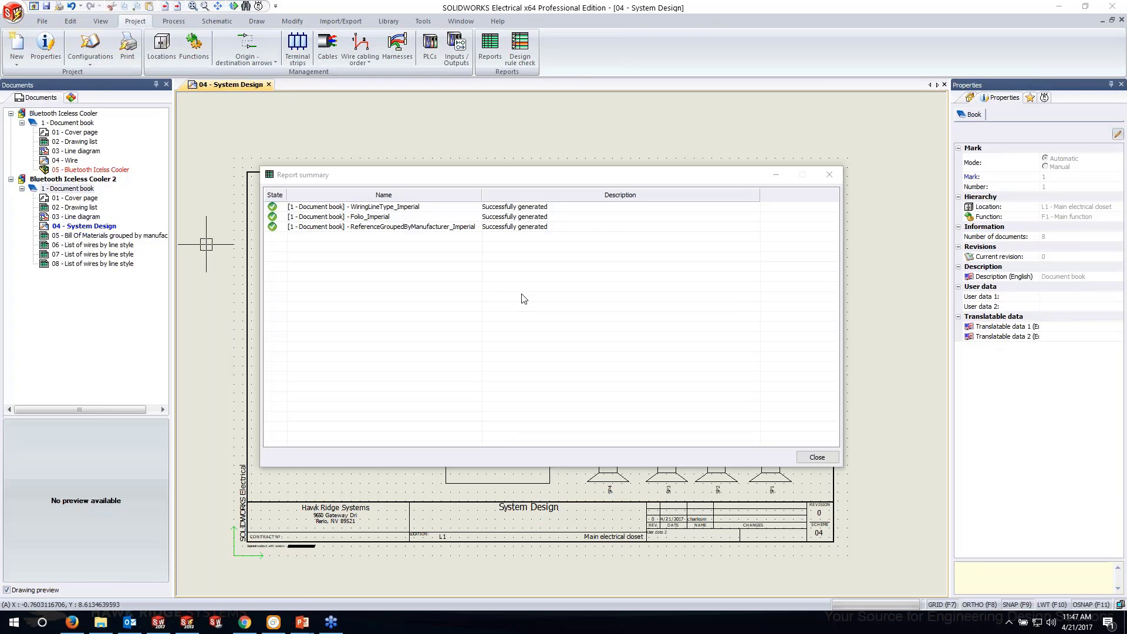
click(817, 455)
click(817, 457)
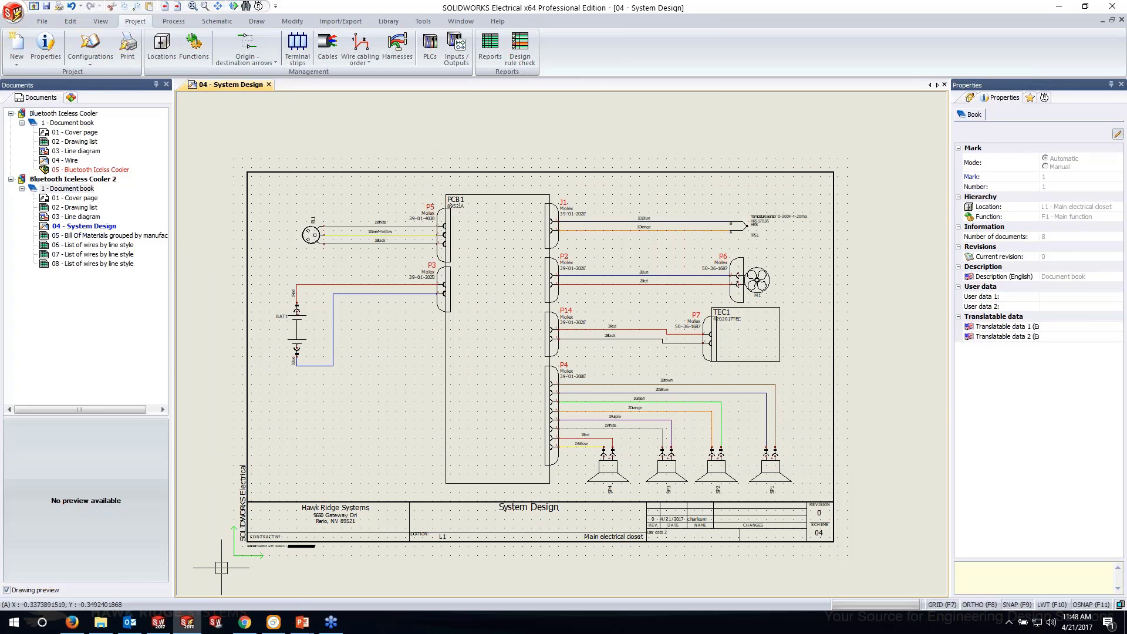
Validate and verify revision 0 of the Bluetooth Iceless Cooler 2 document book, applying it to all book documents.
right_click(71, 198)
right_click(71, 190)
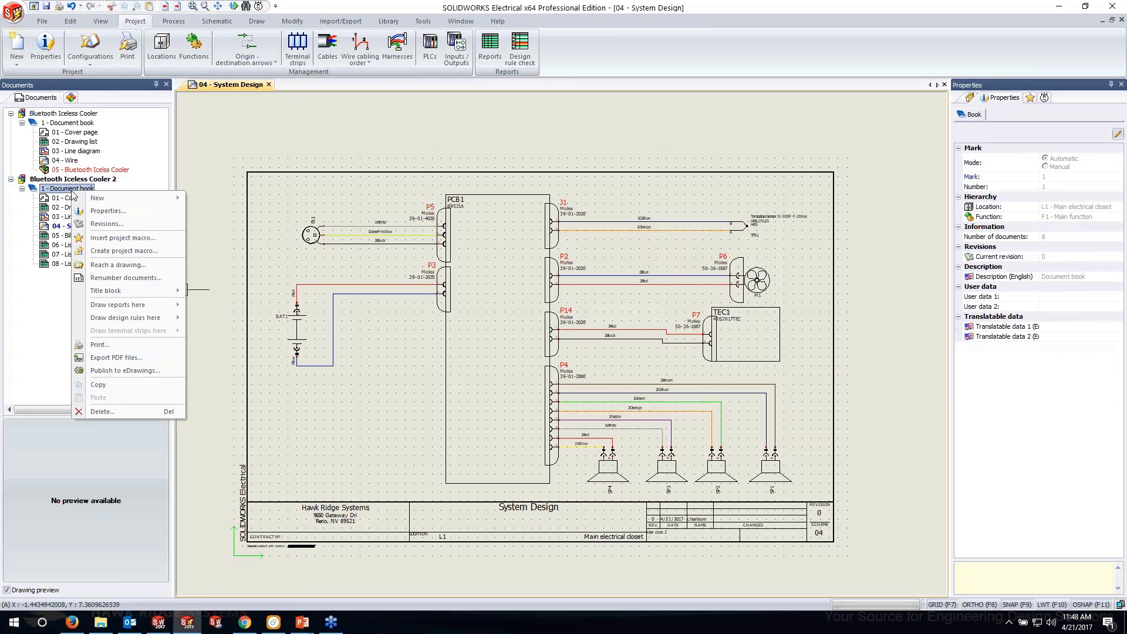
click(118, 224)
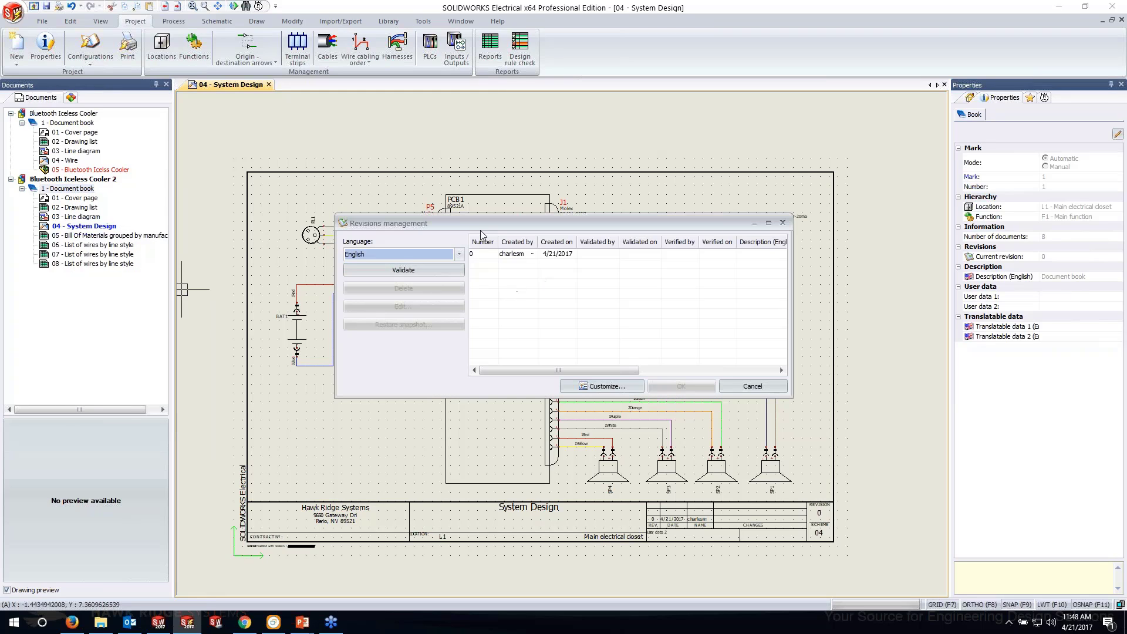
click(421, 271)
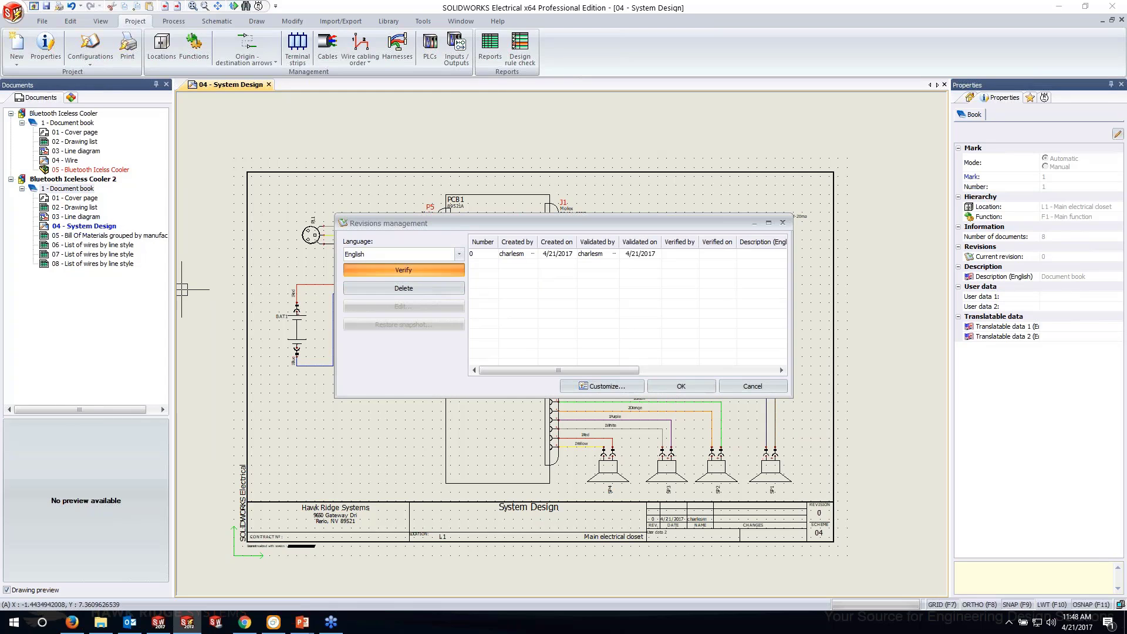
click(526, 278)
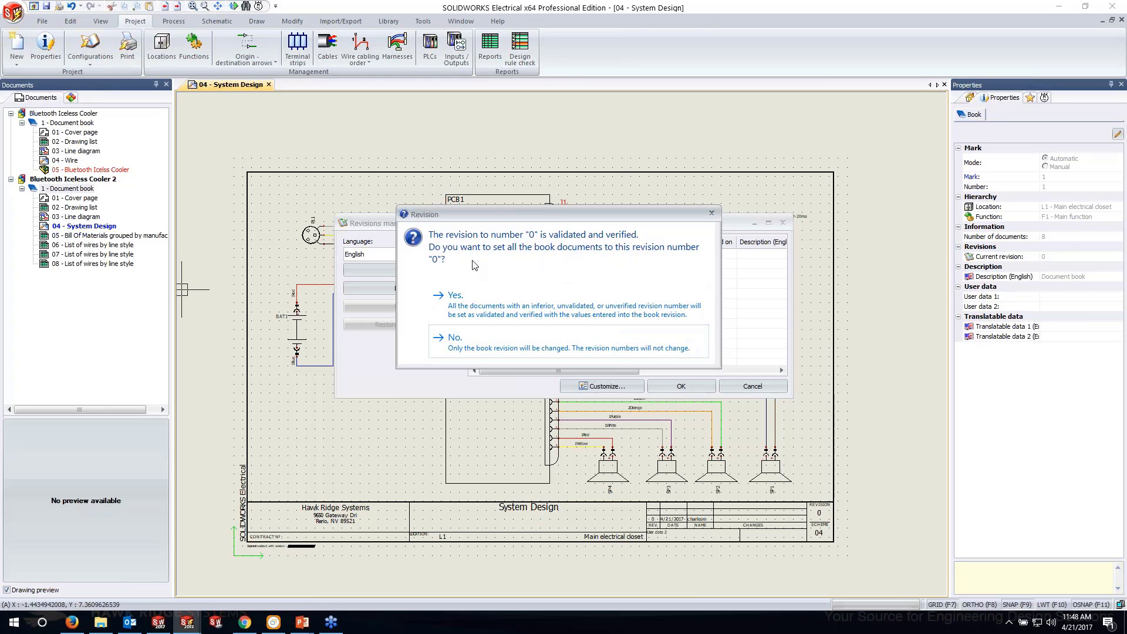
click(511, 307)
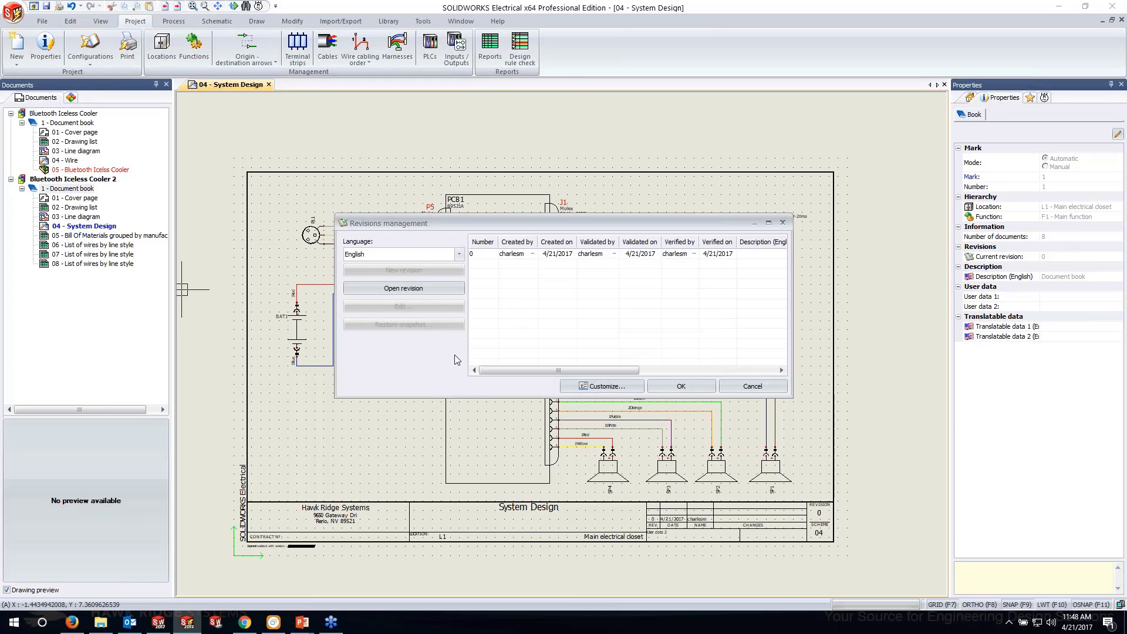
click(680, 386)
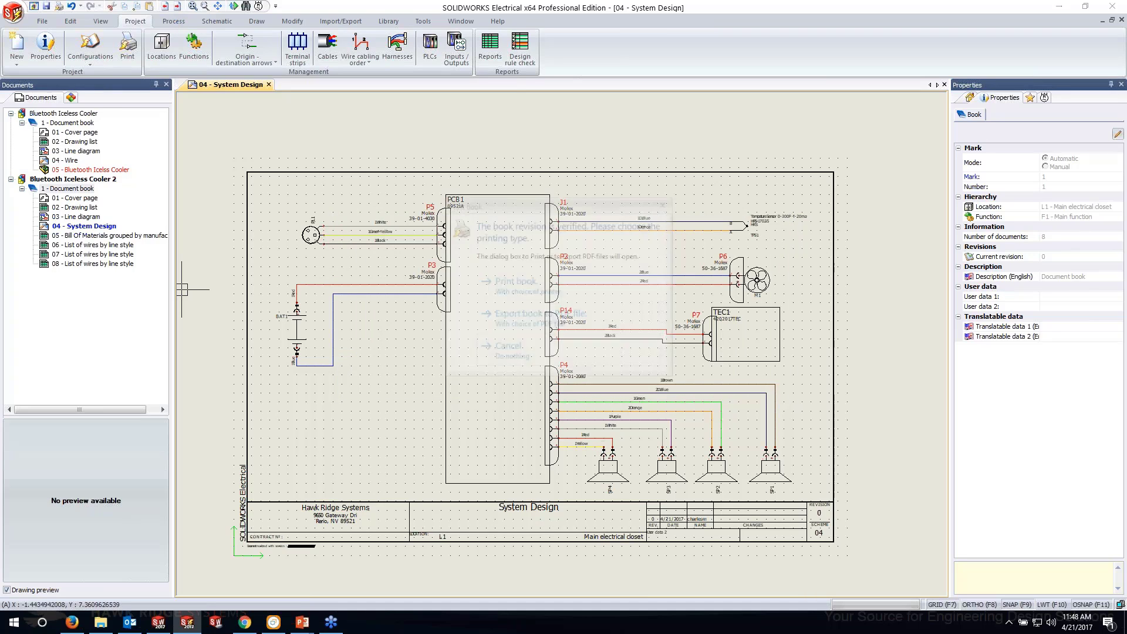
Skip printing the verified book and take a snapshot of the project with the default name.
click(526, 349)
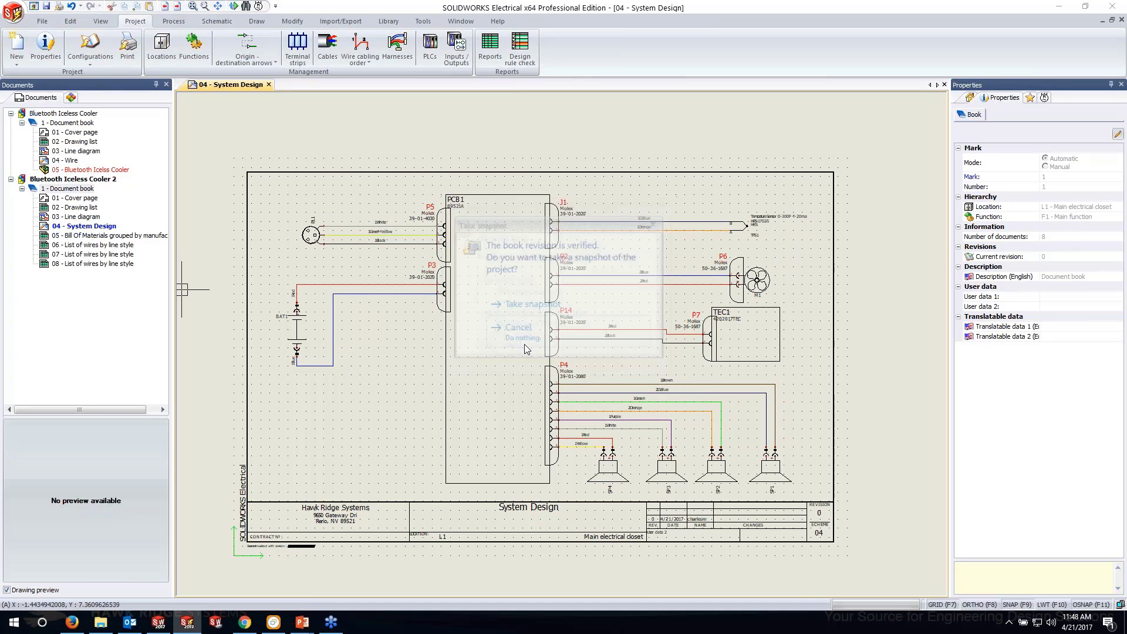
click(539, 307)
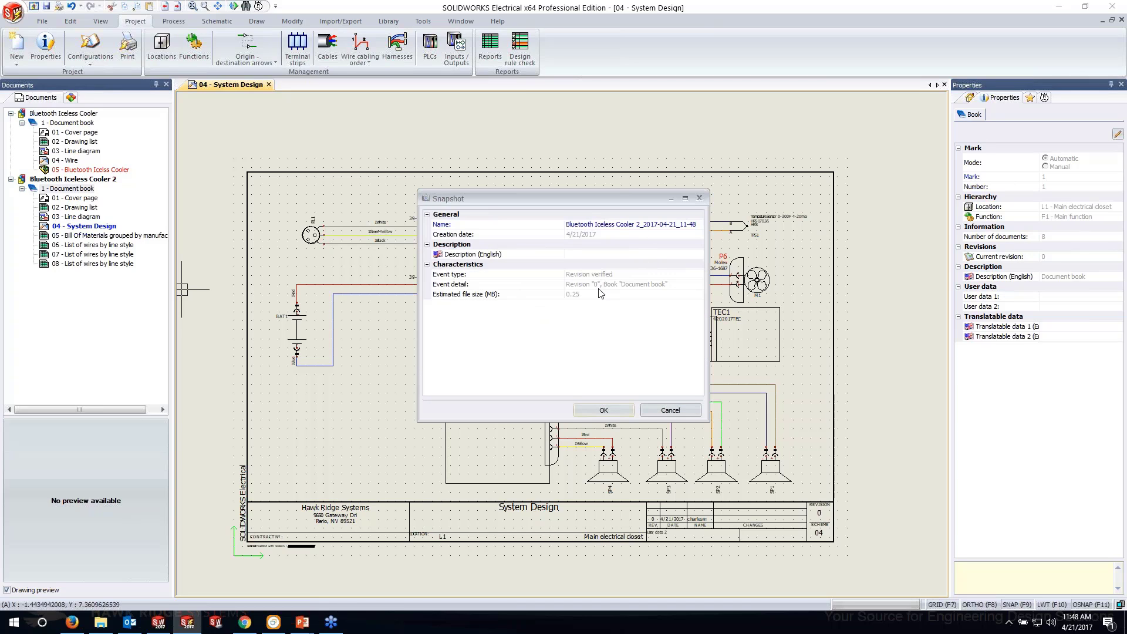
click(621, 404)
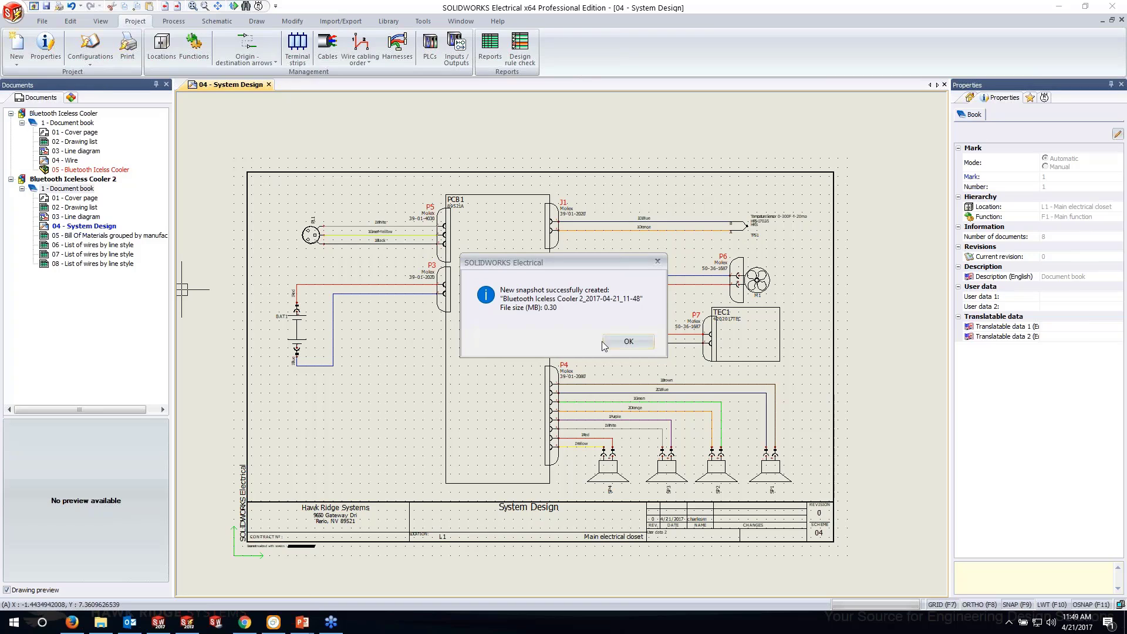
click(609, 343)
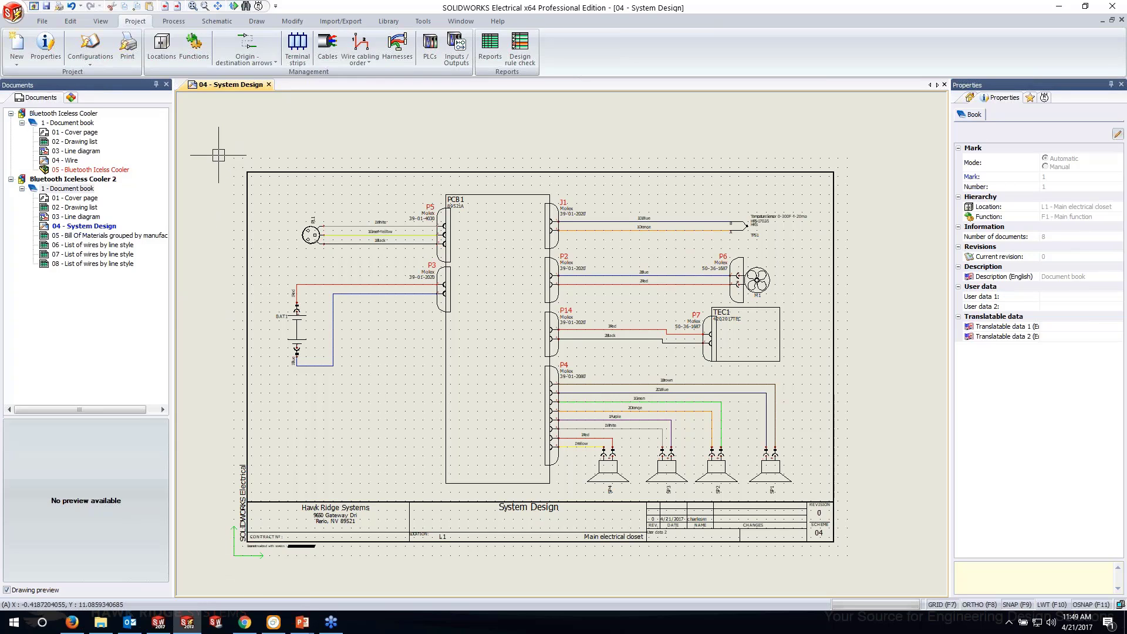
Look over the file archiving and configuration tools, and switch to the PowerPoint slide show.
click(43, 22)
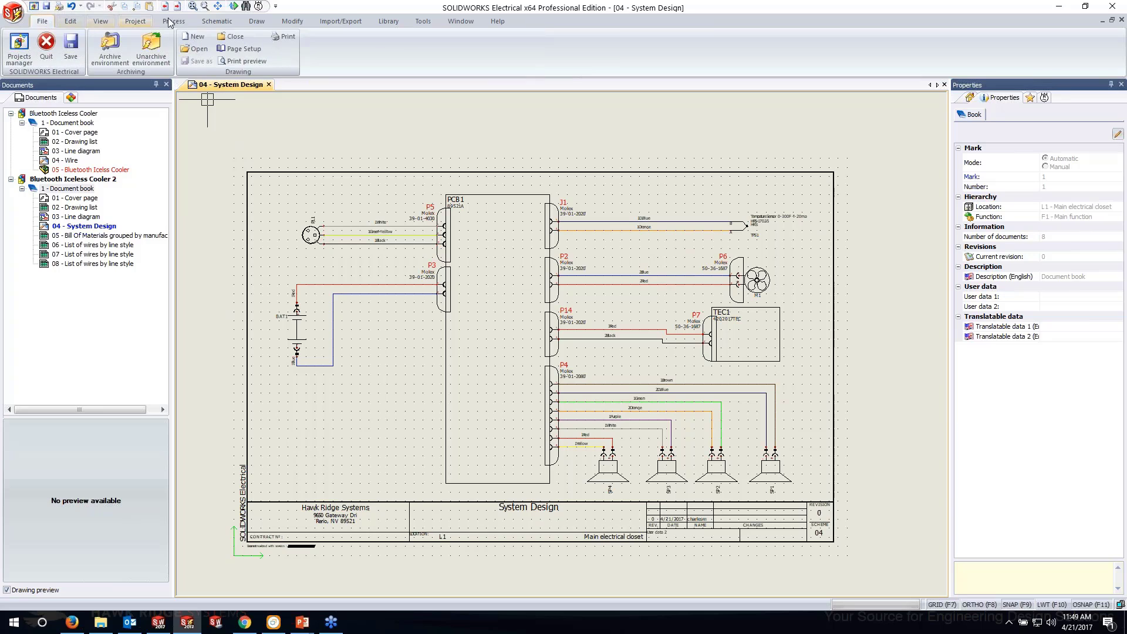
click(424, 21)
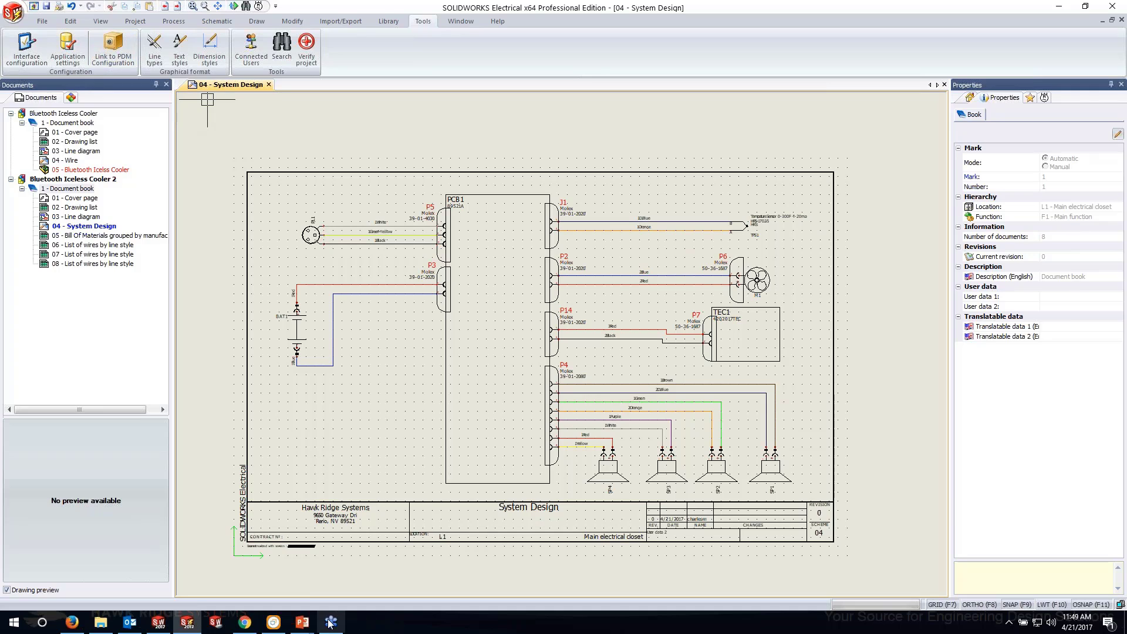
mouse_move(310, 628)
click(310, 589)
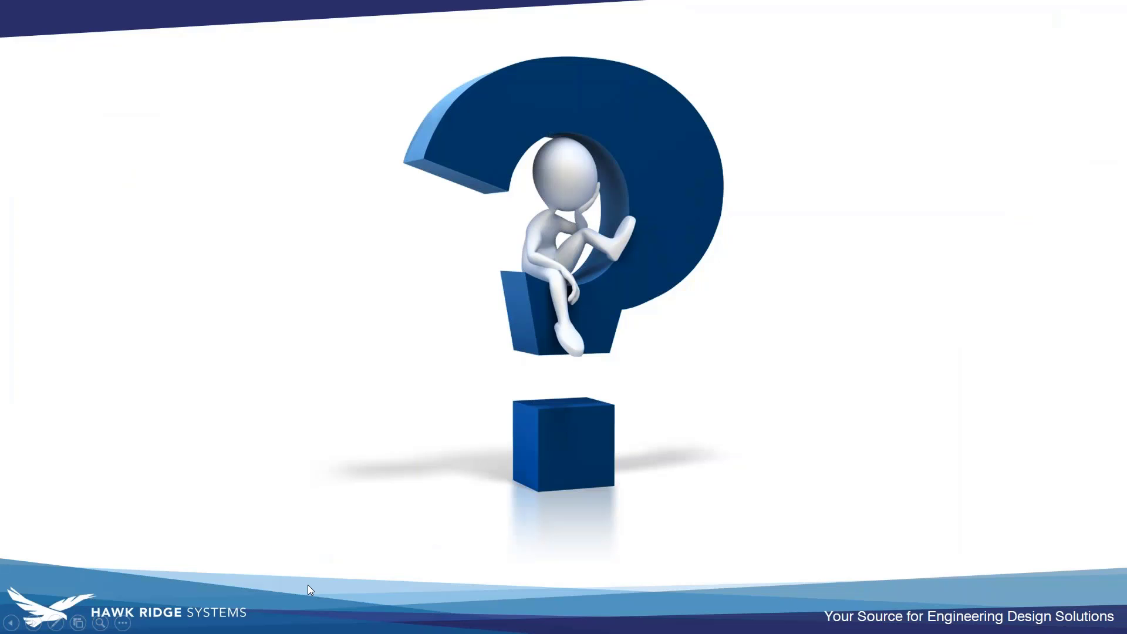